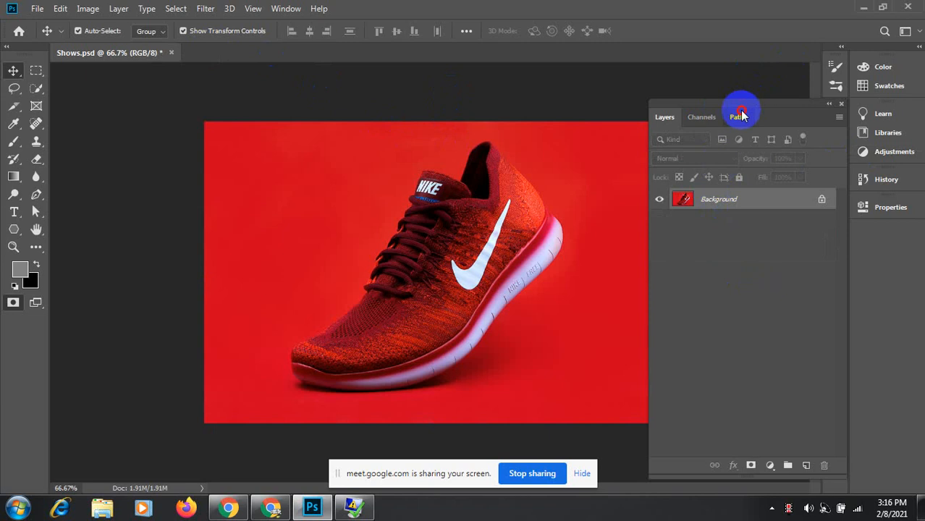
Step: Look through the Paths, Channels and Layers panels, ending on the saved paths list
{"action": "left_click", "coordinate": [739, 117]}
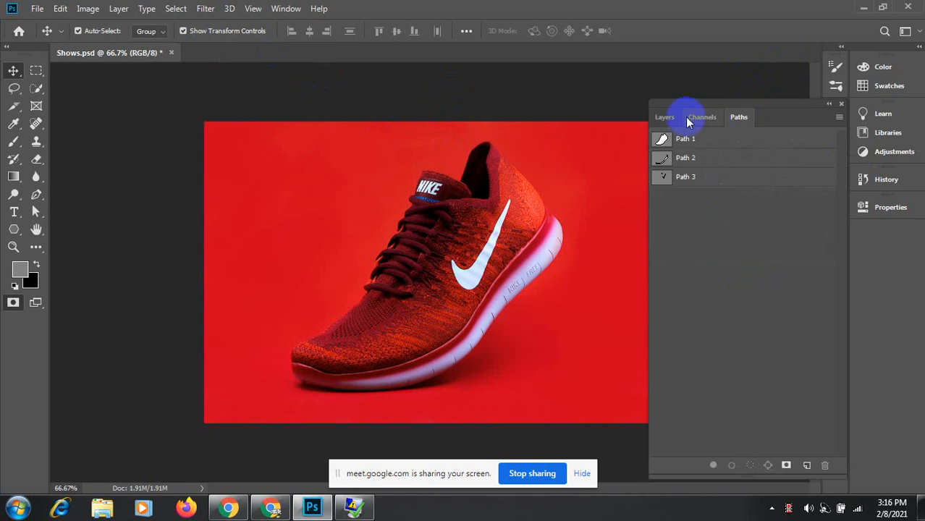
{"action": "left_click", "coordinate": [695, 119]}
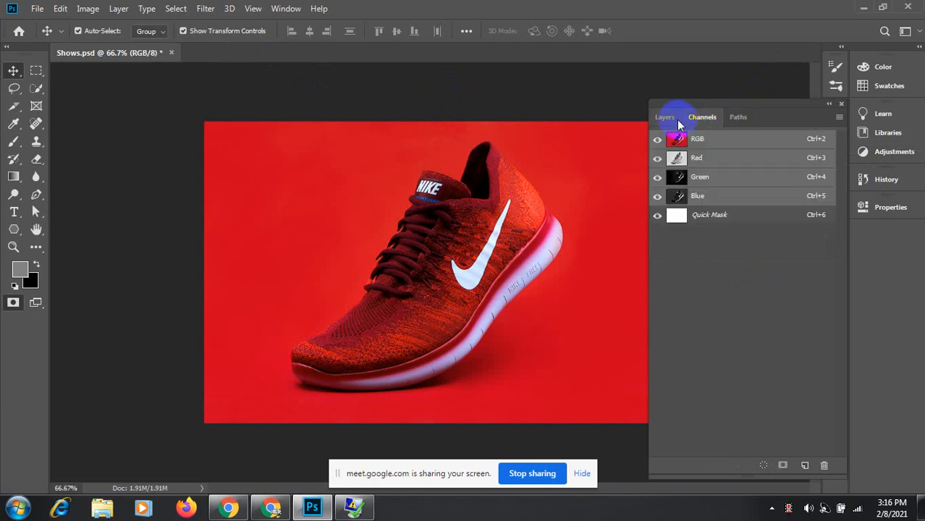
{"action": "left_click", "coordinate": [664, 118]}
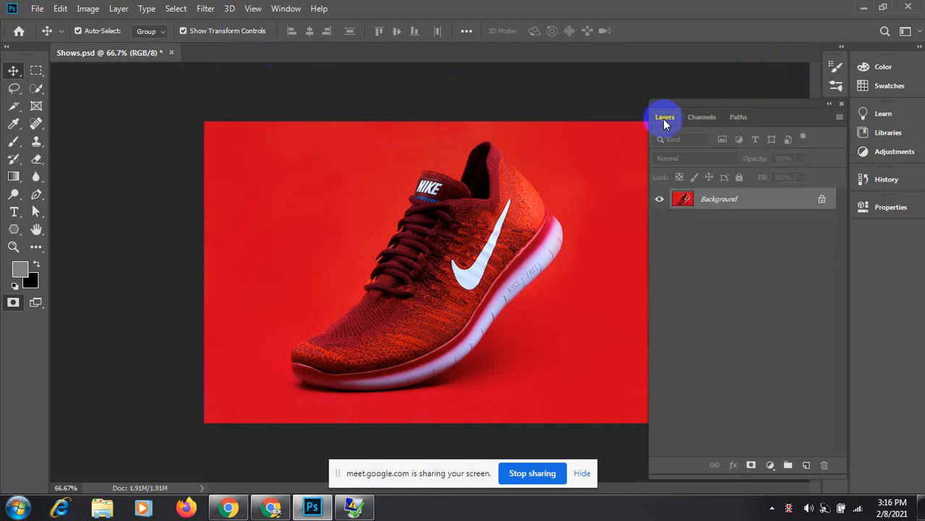
{"action": "left_click", "coordinate": [739, 117]}
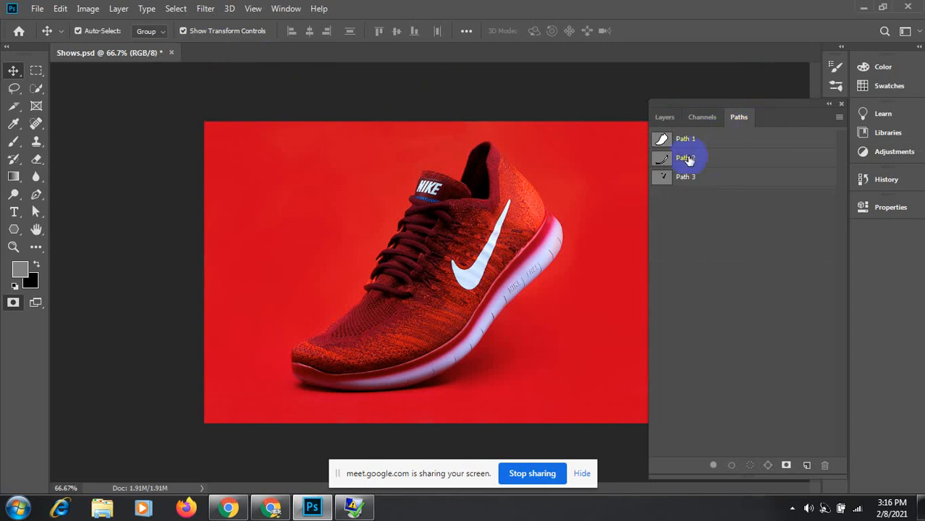
Step: Delete Path 3, Path 2 and Path 1 together, then return to the Layers panel
{"action": "left_click", "coordinate": [690, 180]}
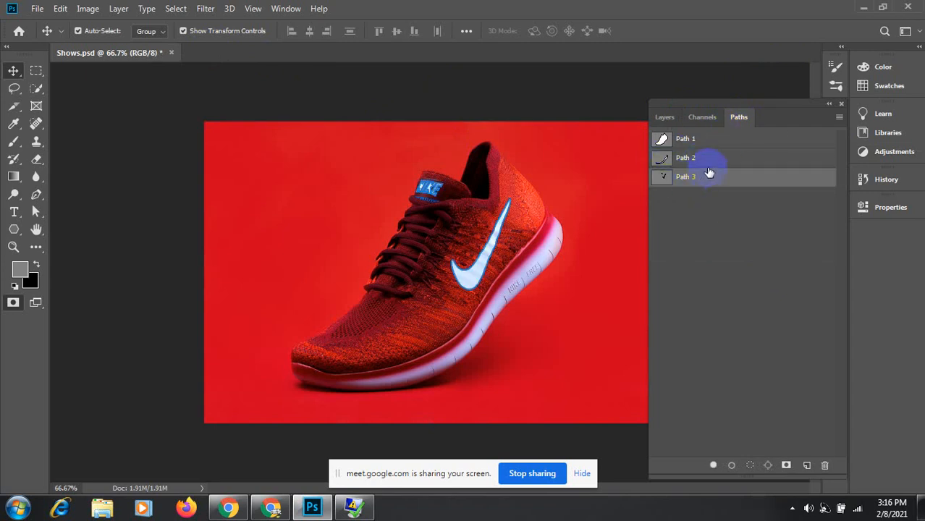
{"action": "left_click", "coordinate": [717, 157], "text": "shift"}
{"action": "left_click", "coordinate": [718, 139], "text": "shift"}
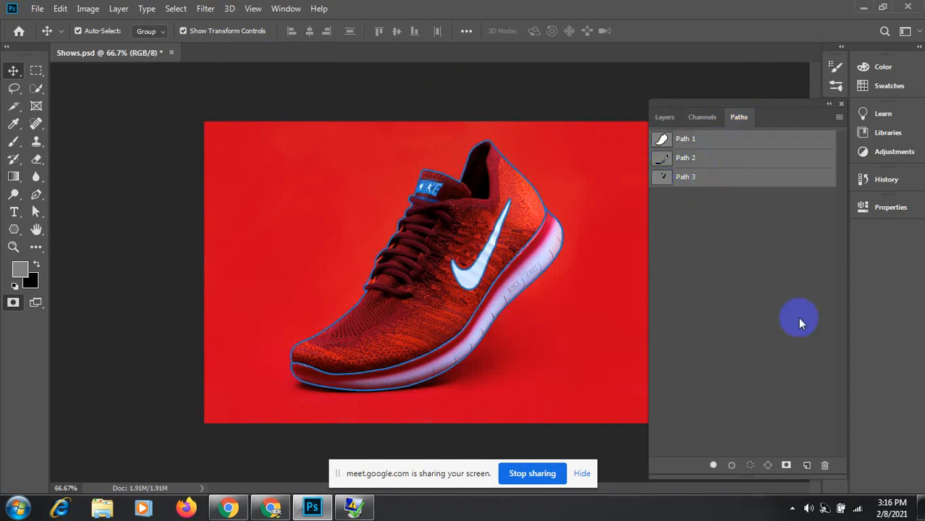
{"action": "left_click", "coordinate": [823, 464]}
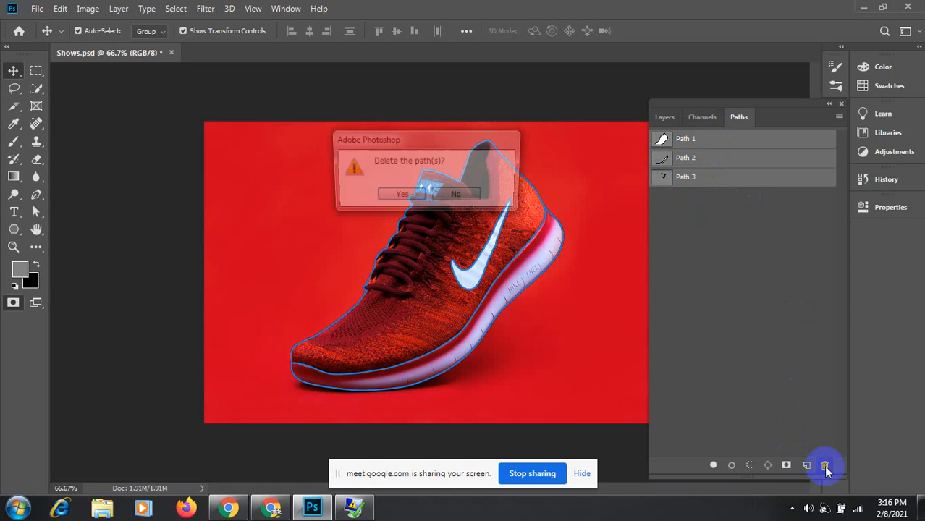
{"action": "left_click", "coordinate": [400, 197]}
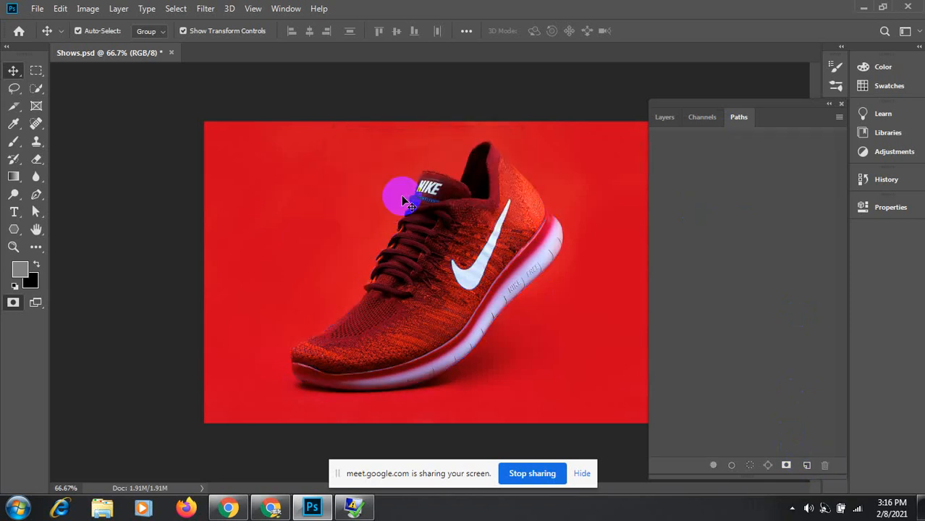
{"action": "left_click", "coordinate": [666, 118]}
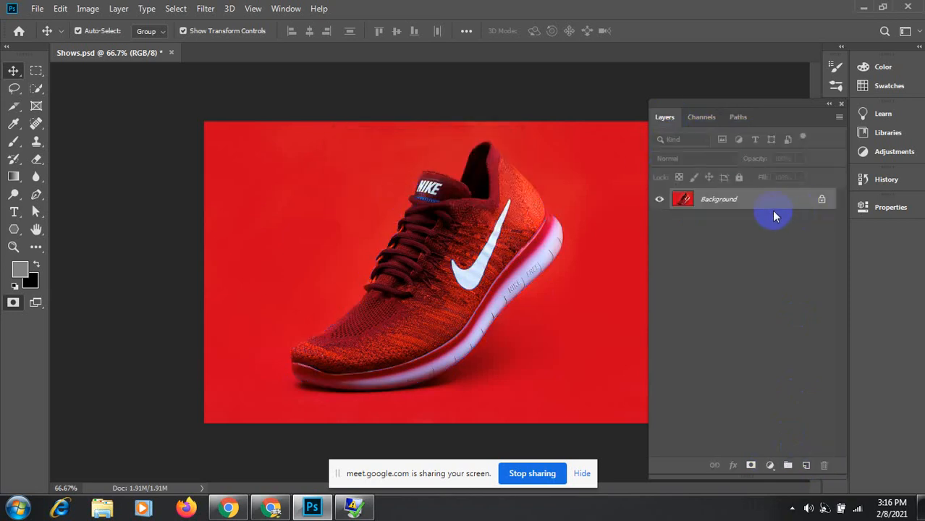
Step: Dock the Layers/Channels/Paths group in the right column and duplicate Background into Layer 1
{"action": "left_click", "coordinate": [830, 106]}
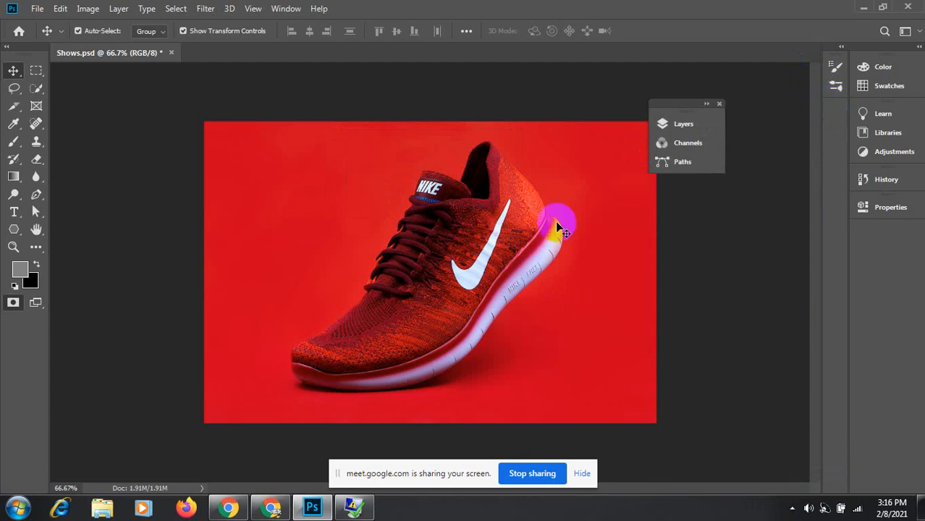
{"action": "left_click_drag", "start_coordinate": [686, 106], "coordinate": [896, 232]}
{"action": "left_click", "coordinate": [862, 242]}
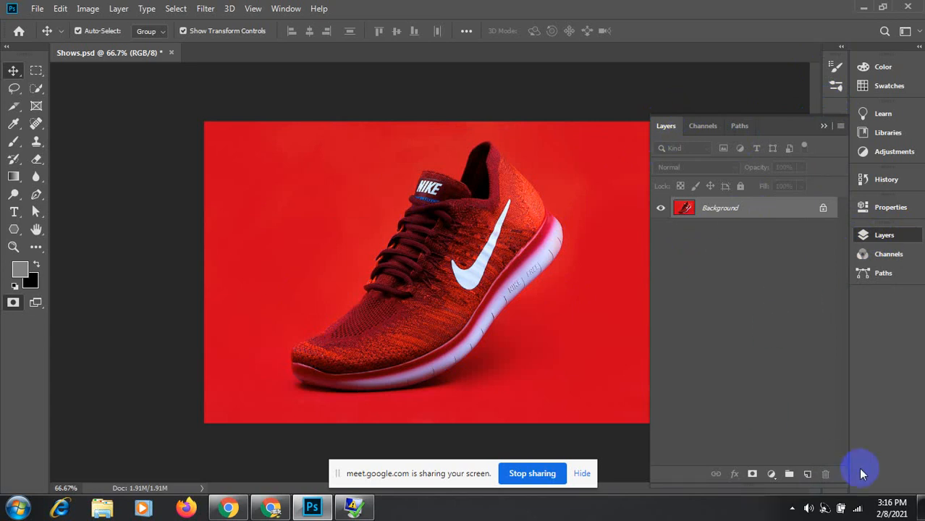
{"action": "key", "text": "ctrl"}
{"action": "key", "text": "ctrl+j"}
Step: Create a new empty Path 1, confirm Layer 1 exists, and select the Pen tool
{"action": "left_click", "coordinate": [740, 126]}
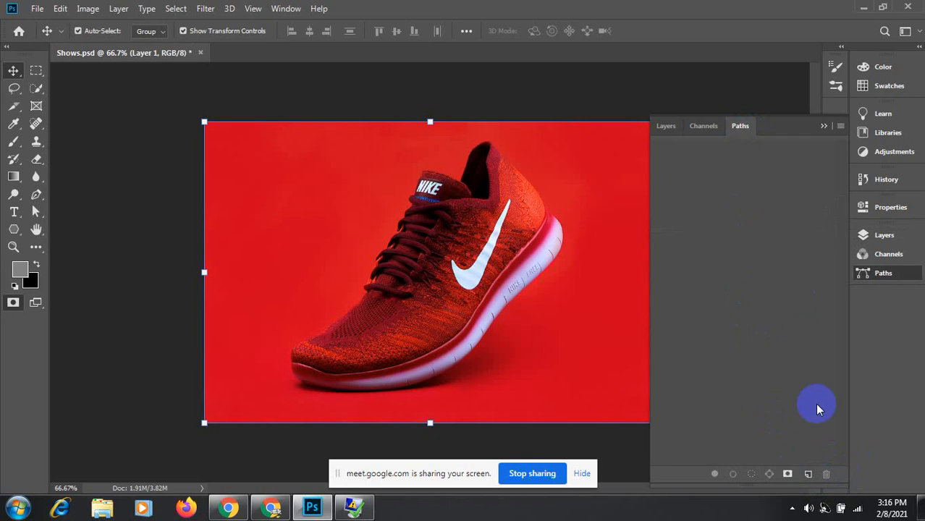
{"action": "left_click", "coordinate": [809, 474]}
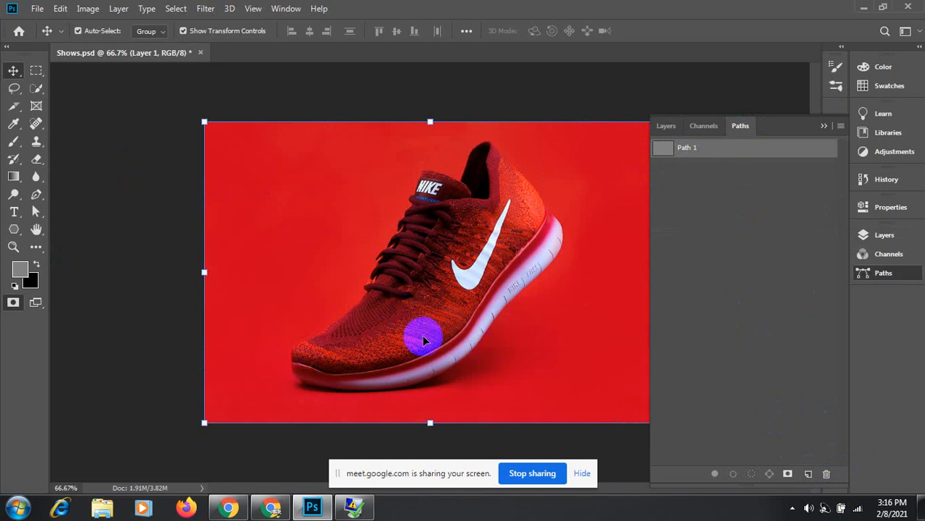
{"action": "left_click", "coordinate": [666, 126]}
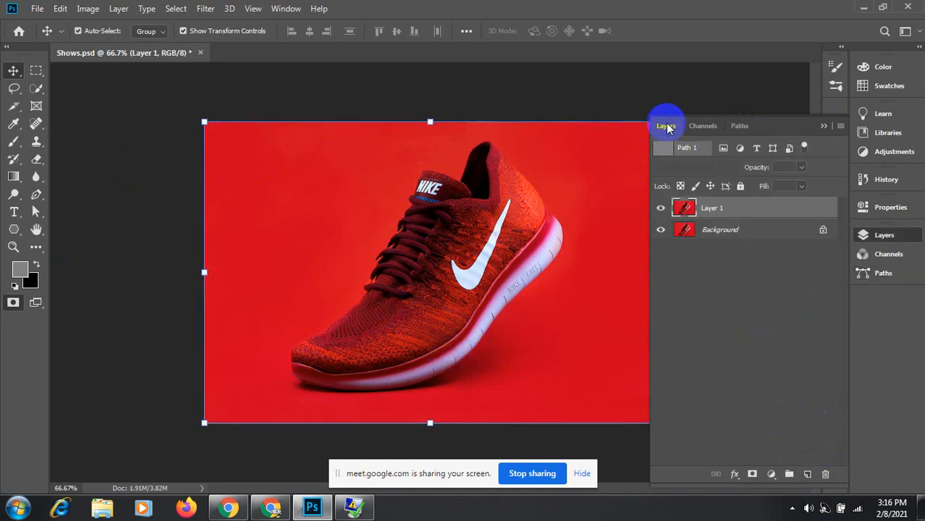
{"action": "left_click", "coordinate": [738, 127]}
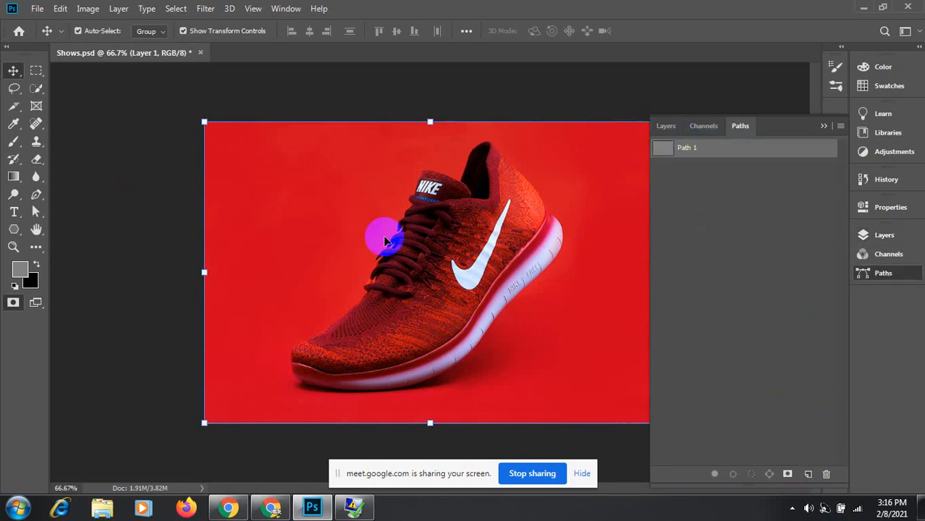
{"action": "left_click", "coordinate": [36, 194]}
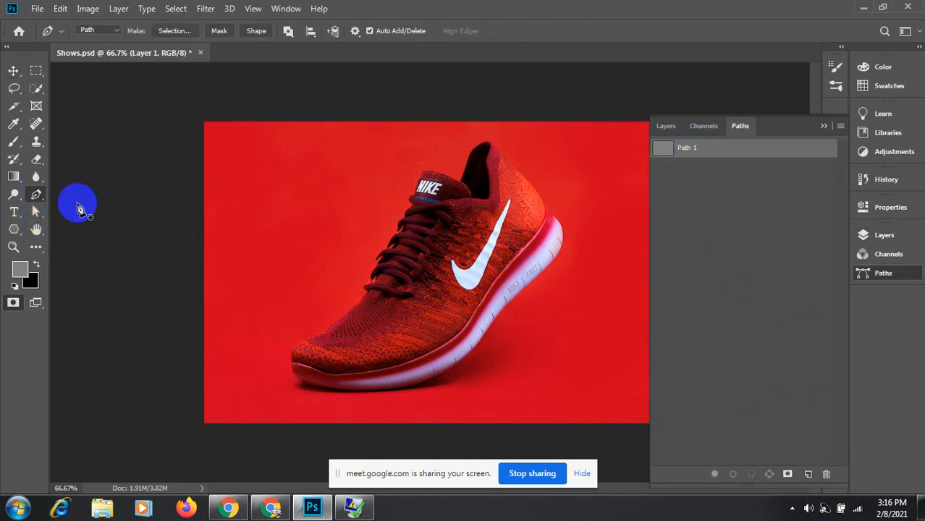
Step: Zoom to 100% on the shoe's sole and pan around the shoe
{"action": "left_click", "coordinate": [412, 384], "text": "ctrl"}
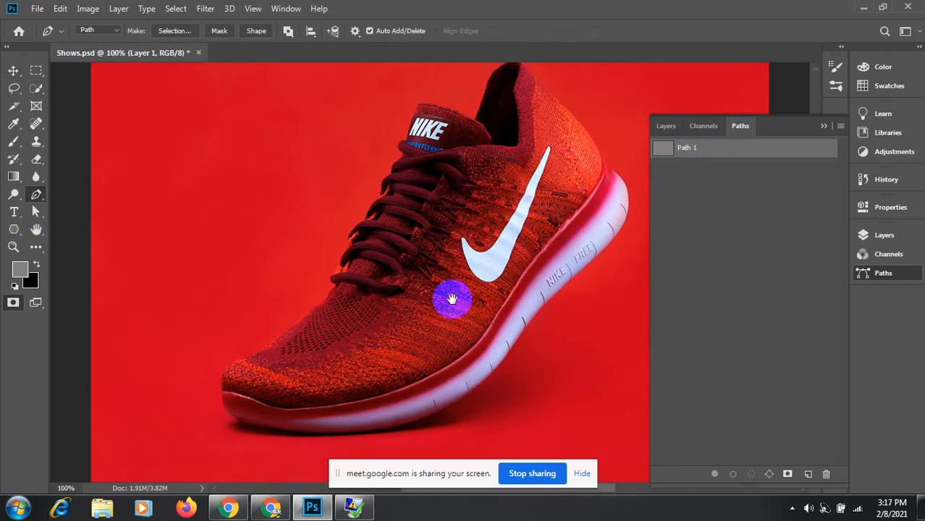
{"action": "left_click_drag", "start_coordinate": [451, 298], "coordinate": [420, 308]}
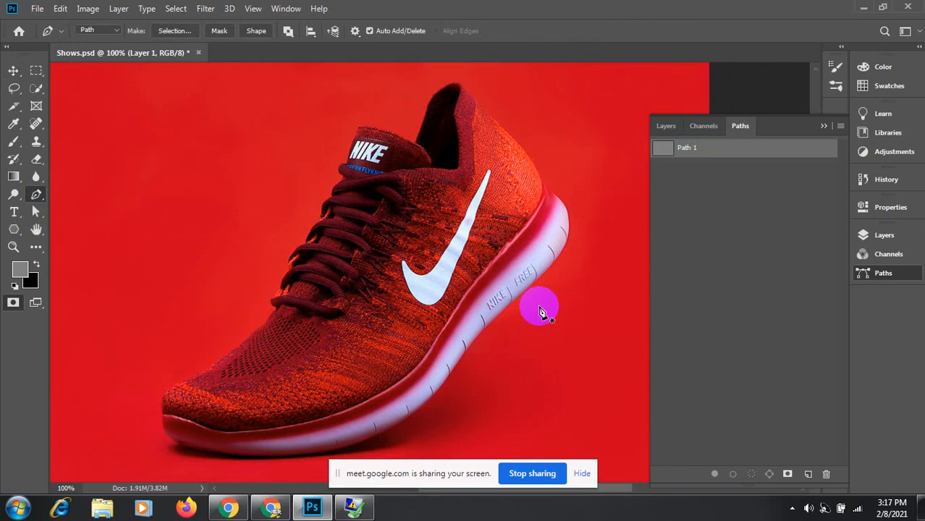
{"action": "left_click", "coordinate": [336, 298]}
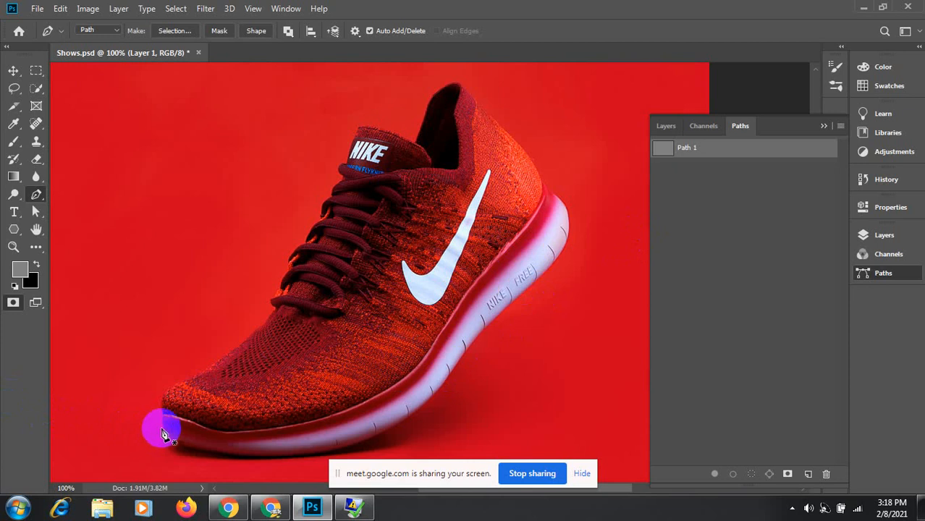
Step: Bring the toe into view and undo the first misplaced anchors
{"action": "left_click_drag", "start_coordinate": [285, 399], "coordinate": [336, 310]}
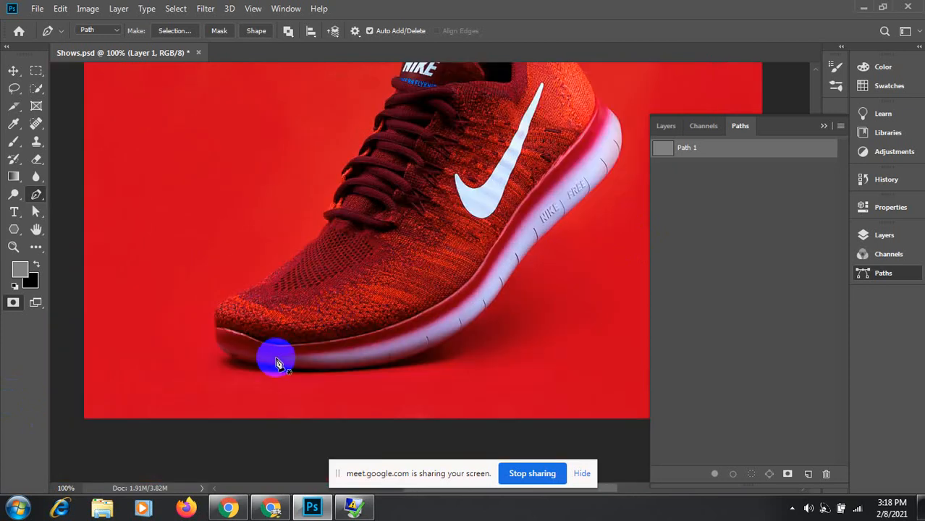
{"action": "left_click", "coordinate": [216, 328]}
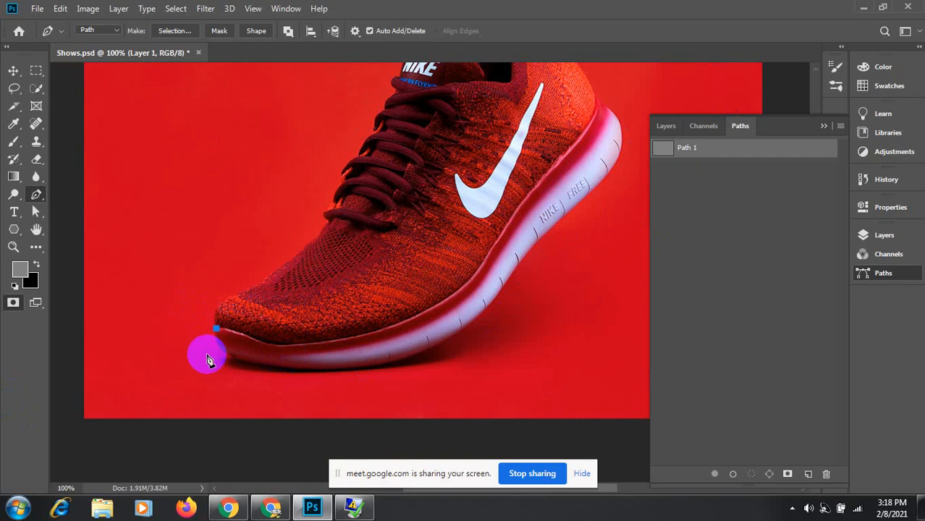
{"action": "left_click", "coordinate": [595, 96]}
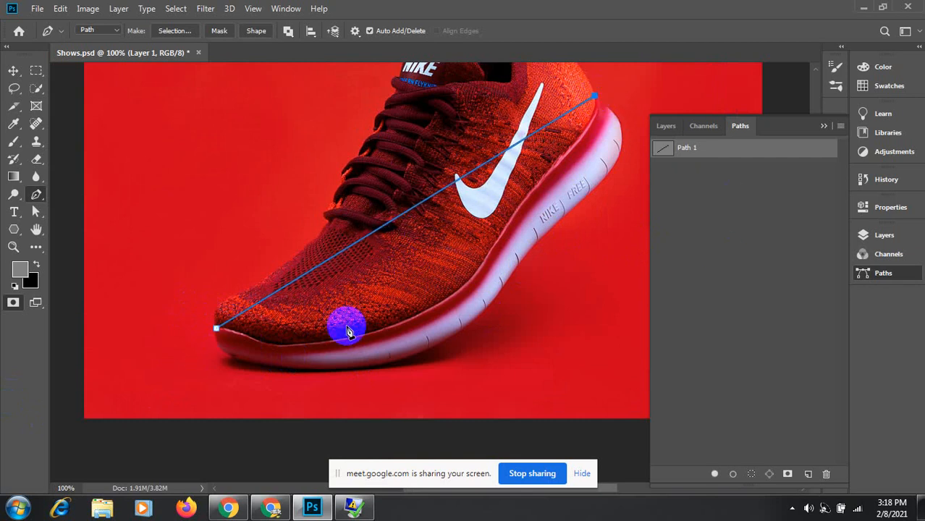
{"action": "key", "text": "ctrl+z"}
{"action": "key", "text": "ctrl+z"}
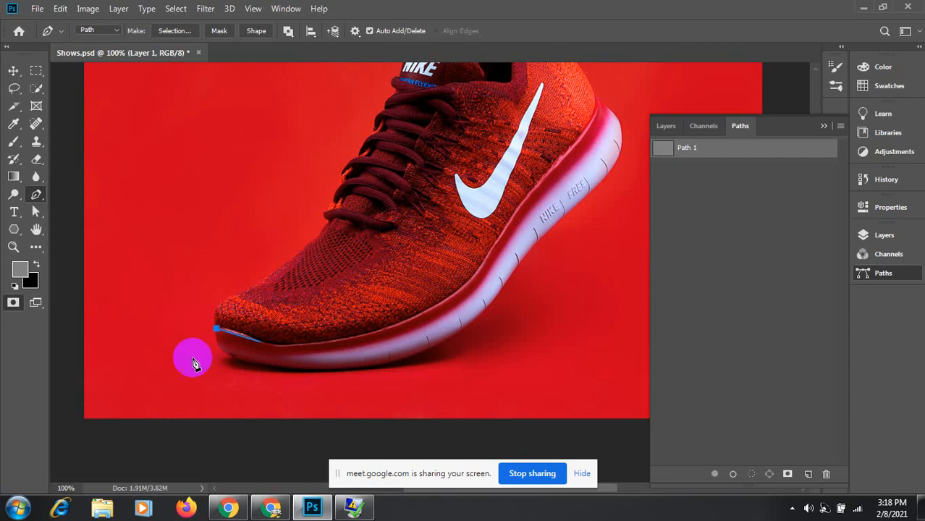
{"action": "scroll", "coordinate": [266, 330], "scroll_direction": "up", "scroll_amount": 4}
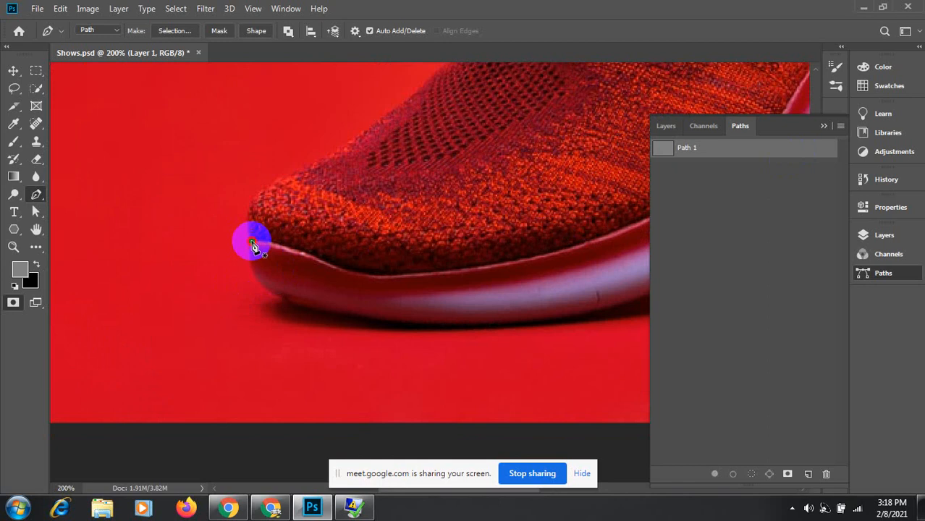
{"action": "key", "text": "ctrl+z"}
Step: Start Path 1 with curved anchors at the toe and along the sole's bottom edge
{"action": "left_click_drag", "start_coordinate": [251, 243], "coordinate": [246, 255]}
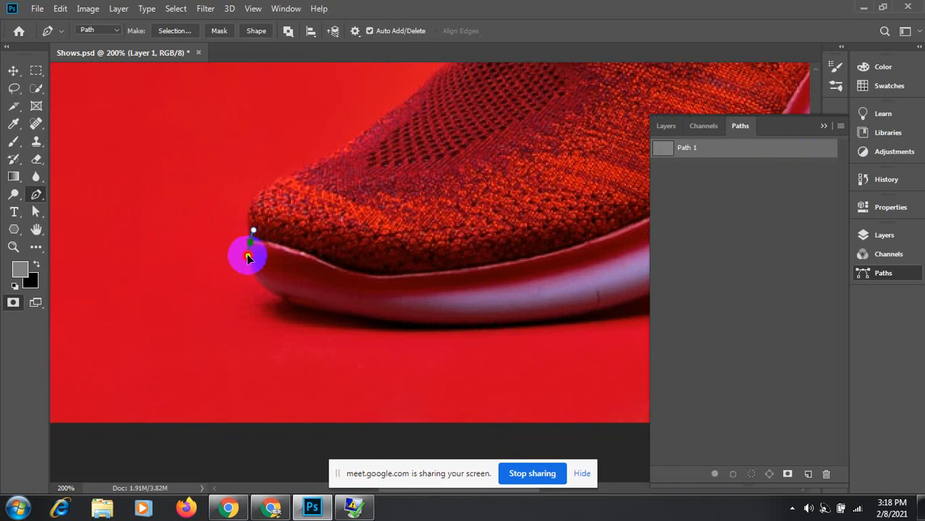
{"action": "left_click", "coordinate": [280, 302]}
{"action": "left_click_drag", "start_coordinate": [280, 303], "coordinate": [305, 305]}
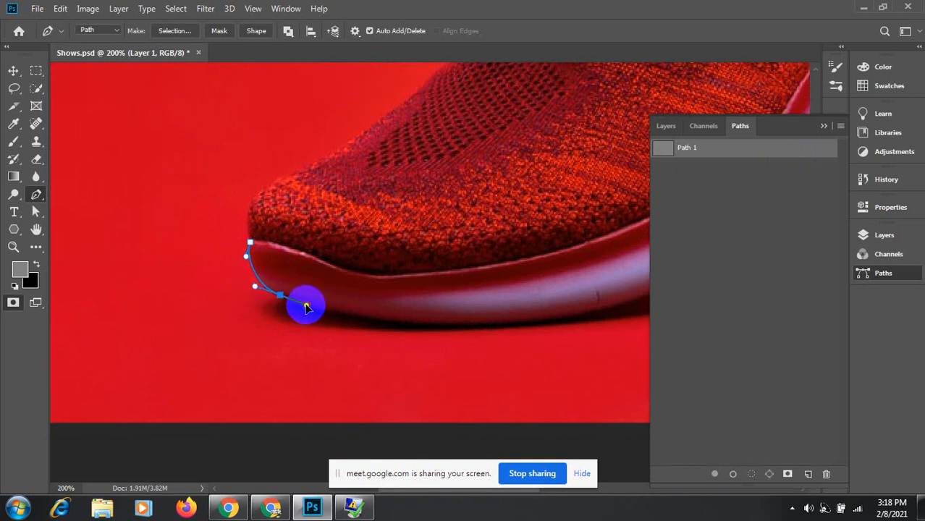
{"action": "left_click_drag", "start_coordinate": [427, 323], "coordinate": [460, 325]}
{"action": "left_click_drag", "start_coordinate": [527, 320], "coordinate": [242, 347]}
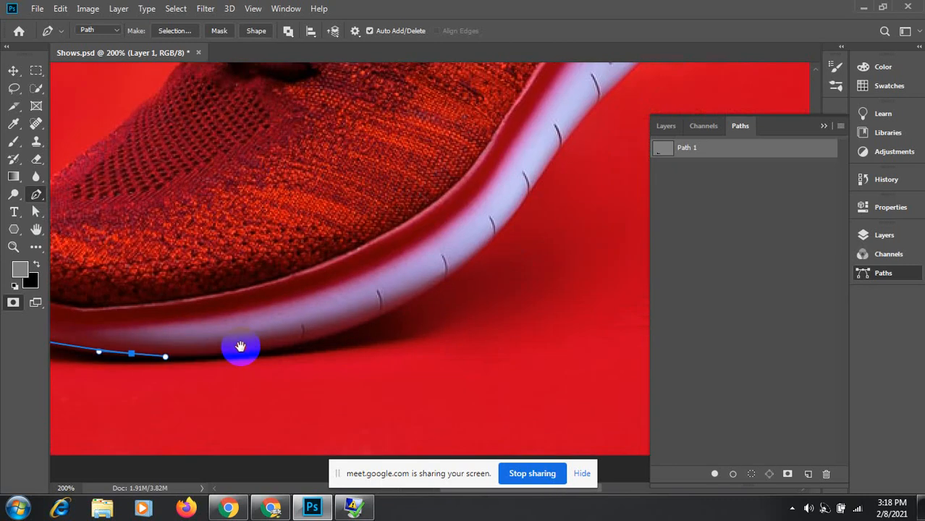
{"action": "left_click_drag", "start_coordinate": [302, 348], "coordinate": [335, 335]}
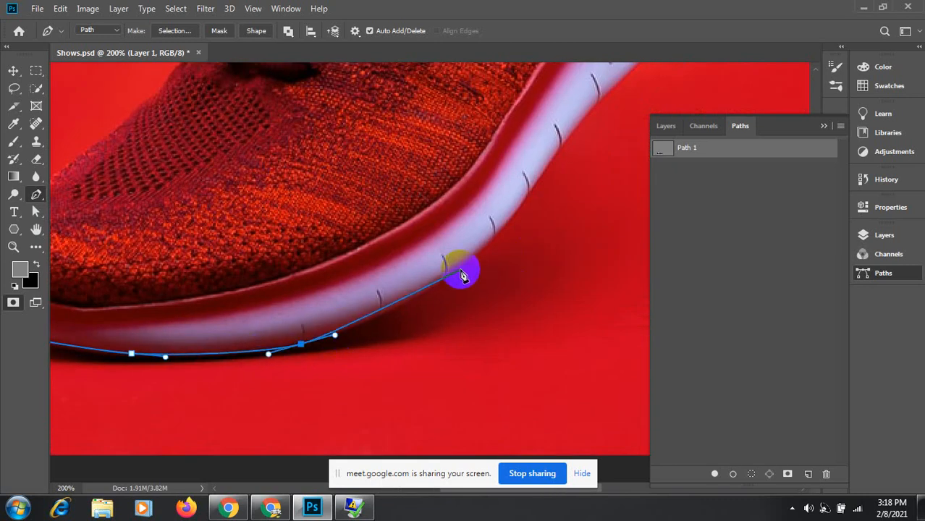
Step: Add curved anchors where the sole rises toward the heel, redoing two misplaced ones
{"action": "left_click_drag", "start_coordinate": [461, 270], "coordinate": [463, 346]}
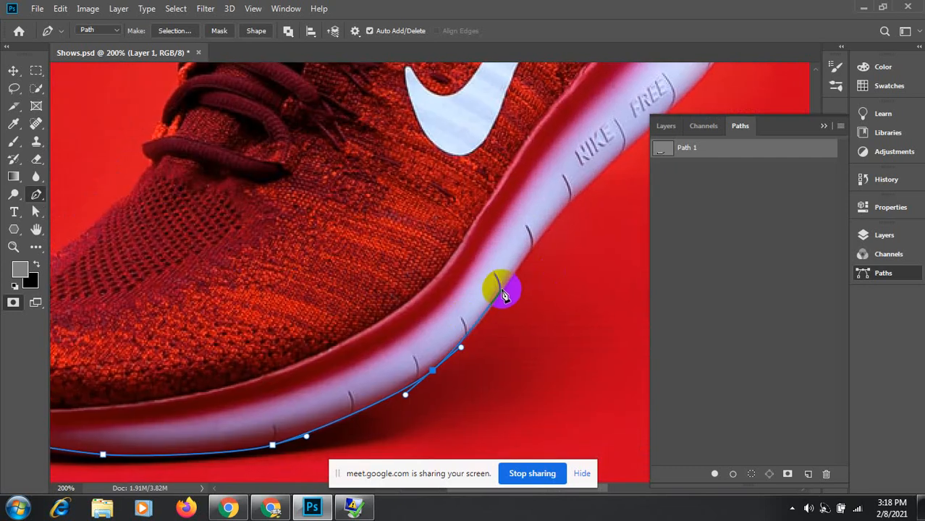
{"action": "left_click_drag", "start_coordinate": [499, 292], "coordinate": [517, 273]}
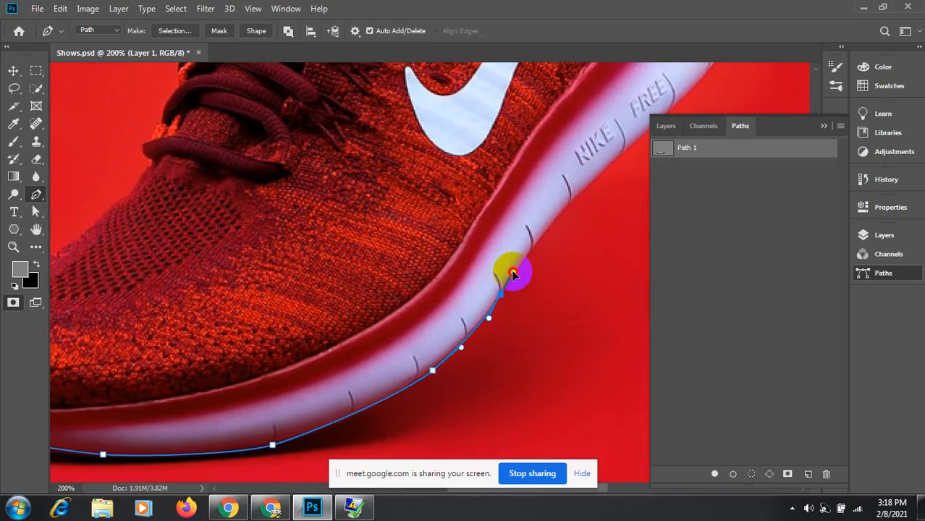
{"action": "key", "text": "ctrl+z"}
{"action": "key", "text": "ctrl+z"}
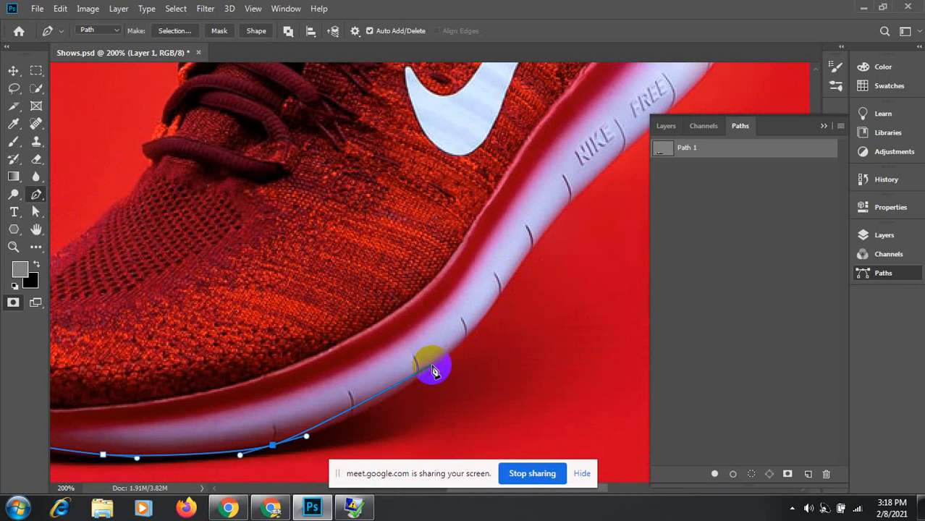
{"action": "left_click_drag", "start_coordinate": [432, 368], "coordinate": [464, 344]}
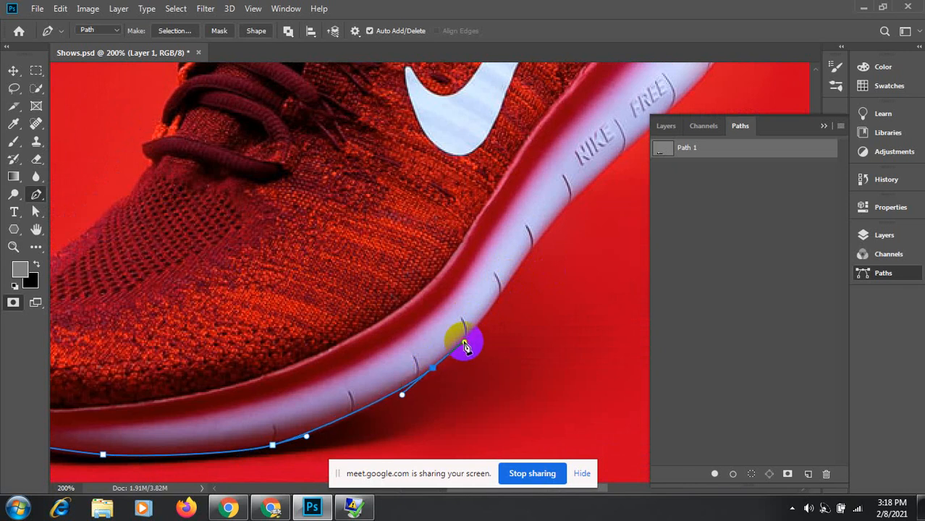
{"action": "left_click_drag", "start_coordinate": [520, 266], "coordinate": [532, 249]}
{"action": "left_click_drag", "start_coordinate": [550, 205], "coordinate": [448, 301]}
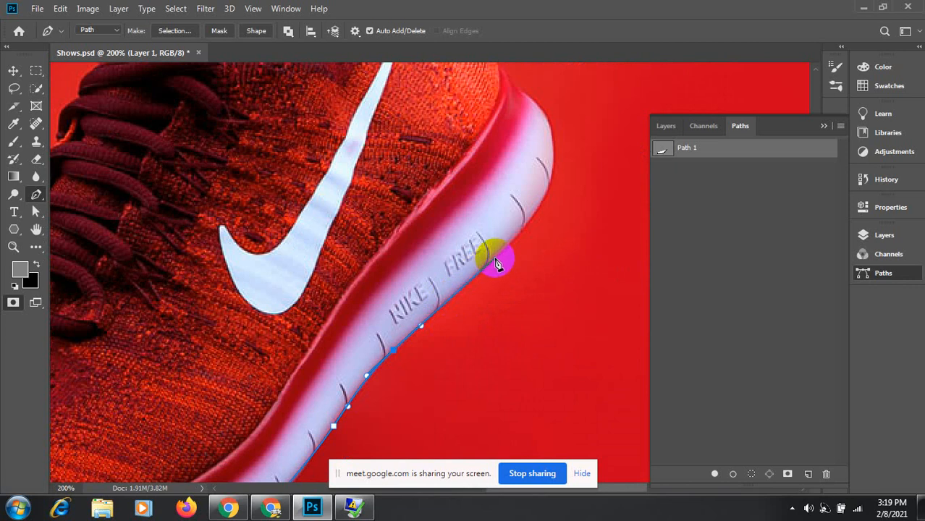
Step: Trace anchors up and around the sole's heel to where the sole meets the upper
{"action": "left_click", "coordinate": [517, 237]}
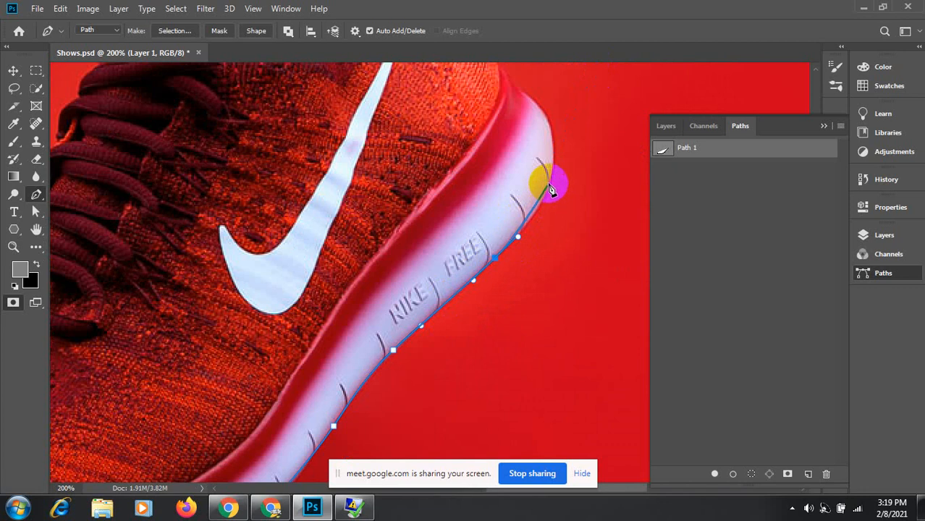
{"action": "left_click", "coordinate": [545, 206]}
{"action": "left_click_drag", "start_coordinate": [548, 182], "coordinate": [555, 162]}
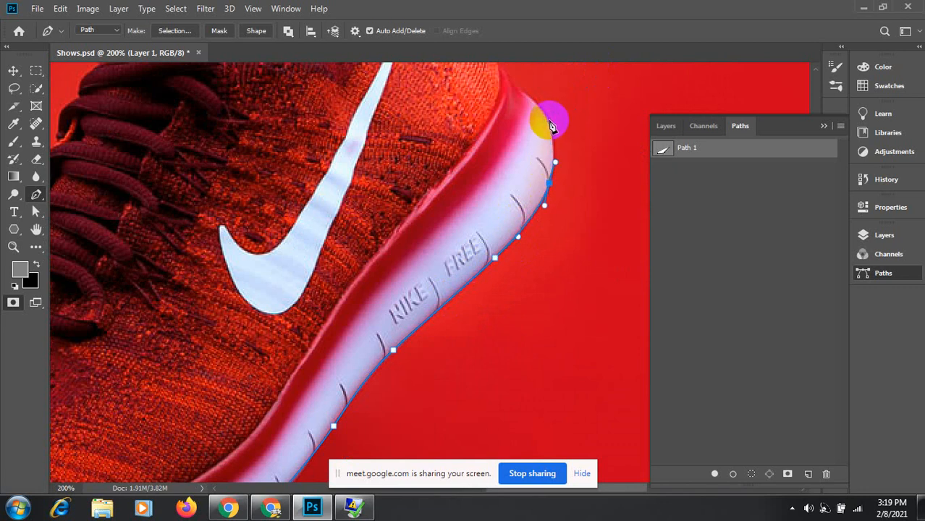
{"action": "left_click", "coordinate": [544, 110]}
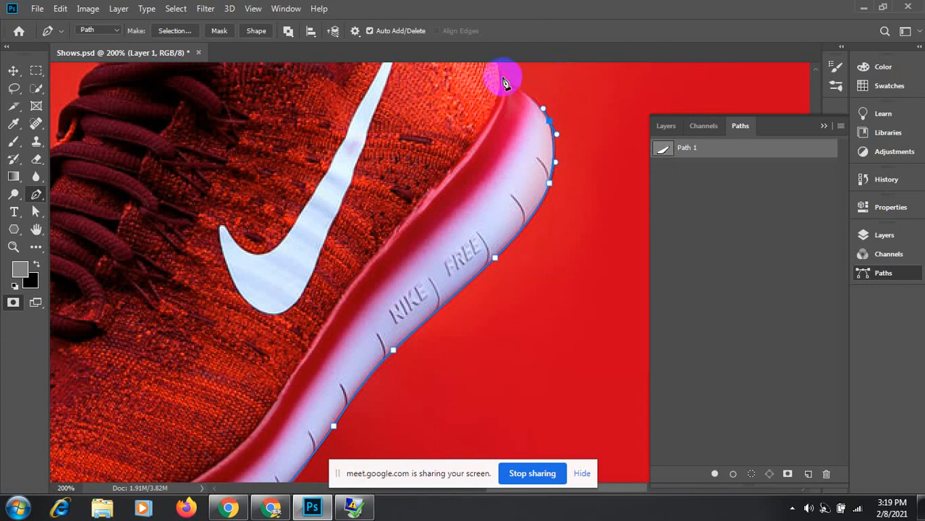
{"action": "left_click_drag", "start_coordinate": [505, 81], "coordinate": [532, 179]}
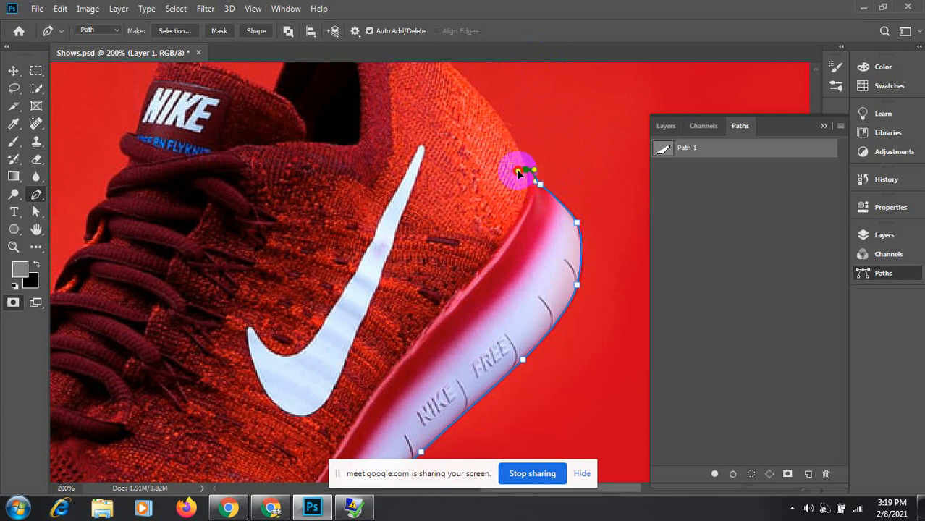
{"action": "left_click_drag", "start_coordinate": [526, 169], "coordinate": [527, 149]}
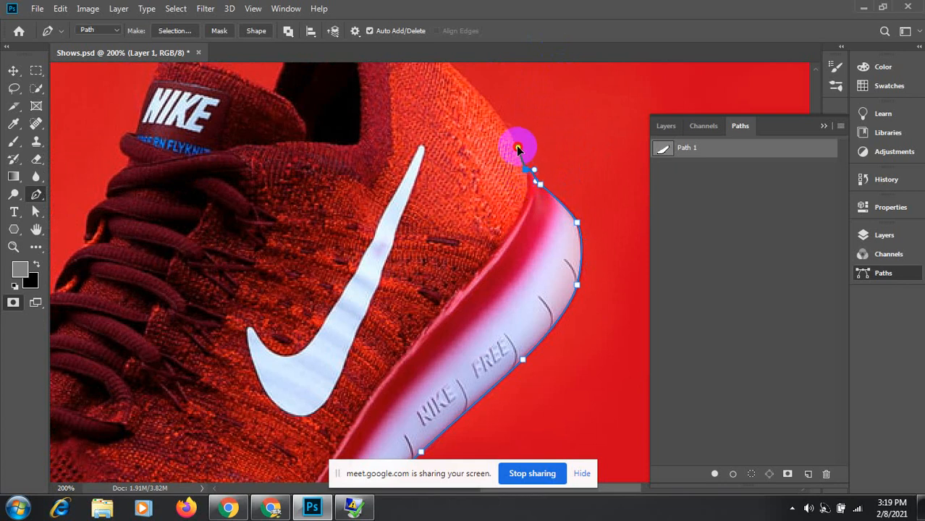
{"action": "left_click_drag", "start_coordinate": [465, 134], "coordinate": [493, 268]}
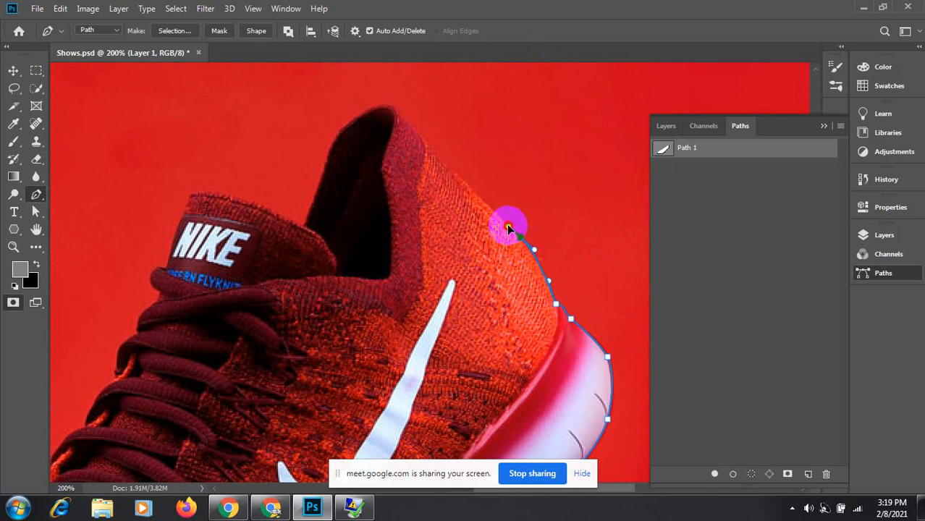
Step: Extend the path up the back of the heel and curve it around the collar opening
{"action": "left_click", "coordinate": [446, 169]}
{"action": "left_click_drag", "start_coordinate": [409, 125], "coordinate": [354, 115]}
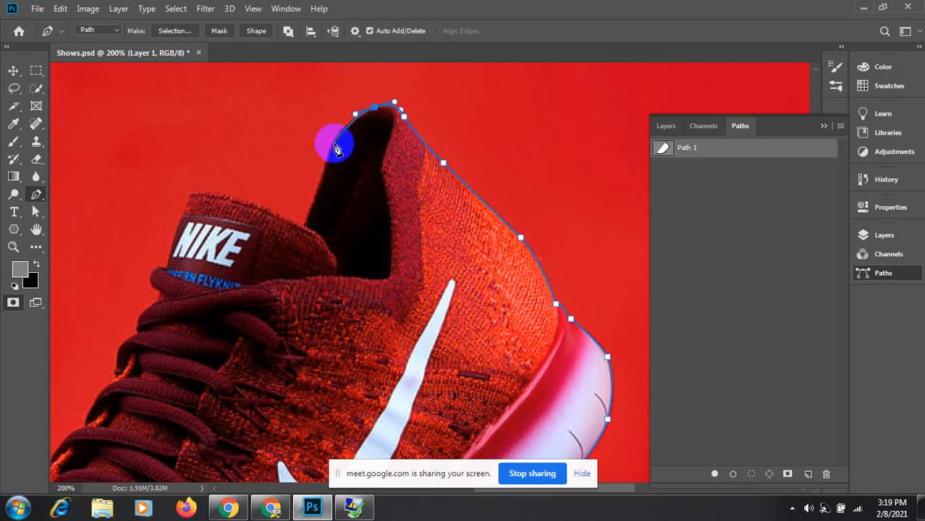
{"action": "left_click_drag", "start_coordinate": [330, 146], "coordinate": [322, 170]}
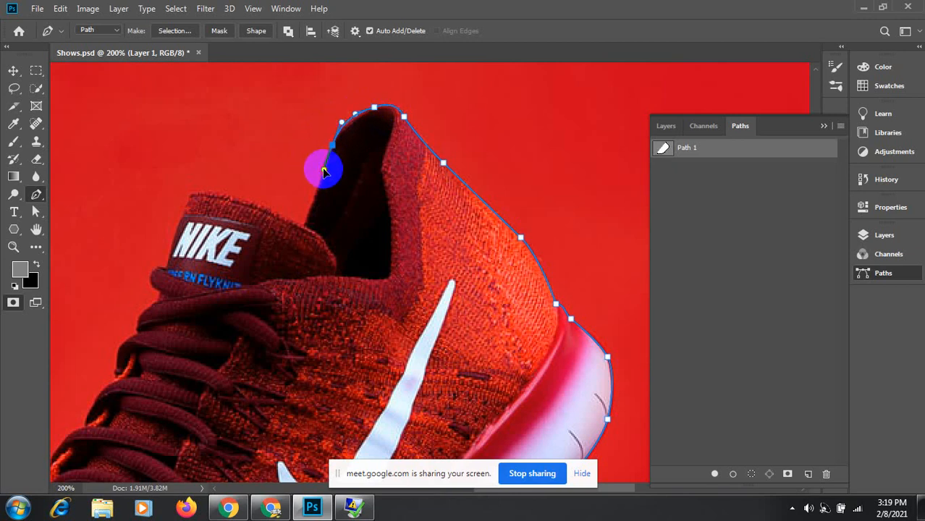
{"action": "left_click", "coordinate": [306, 231]}
{"action": "left_click_drag", "start_coordinate": [305, 230], "coordinate": [276, 213]}
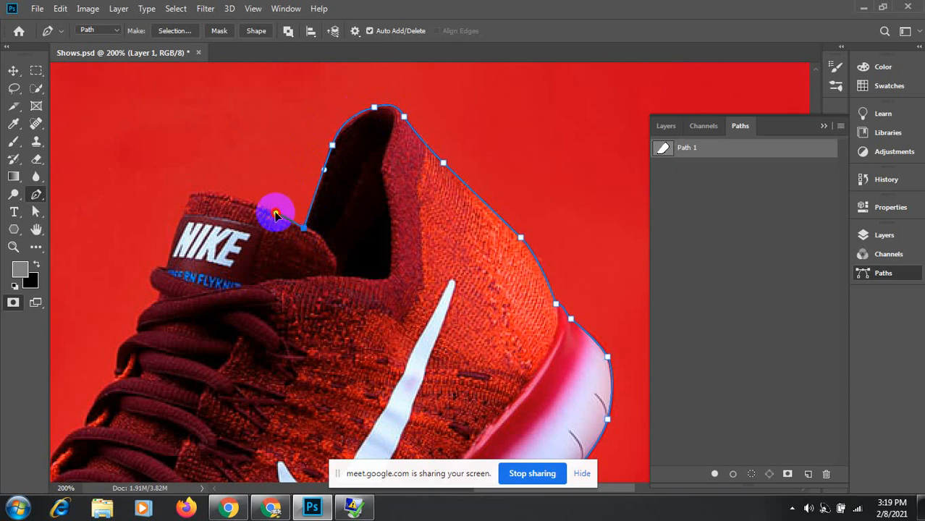
Step: Curve the path around the NIKE tongue tag and down along the laces' outer edge
{"action": "left_click_drag", "start_coordinate": [212, 194], "coordinate": [177, 227]}
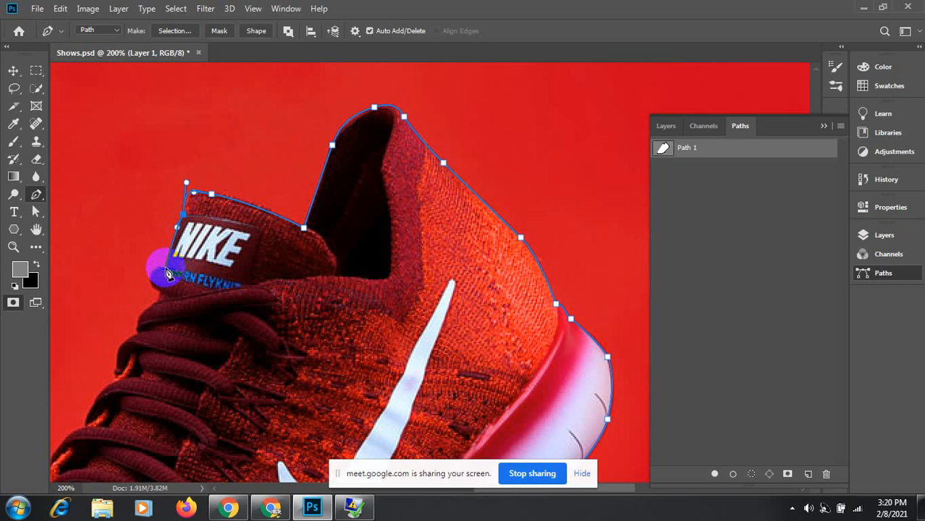
{"action": "left_click_drag", "start_coordinate": [166, 269], "coordinate": [232, 201]}
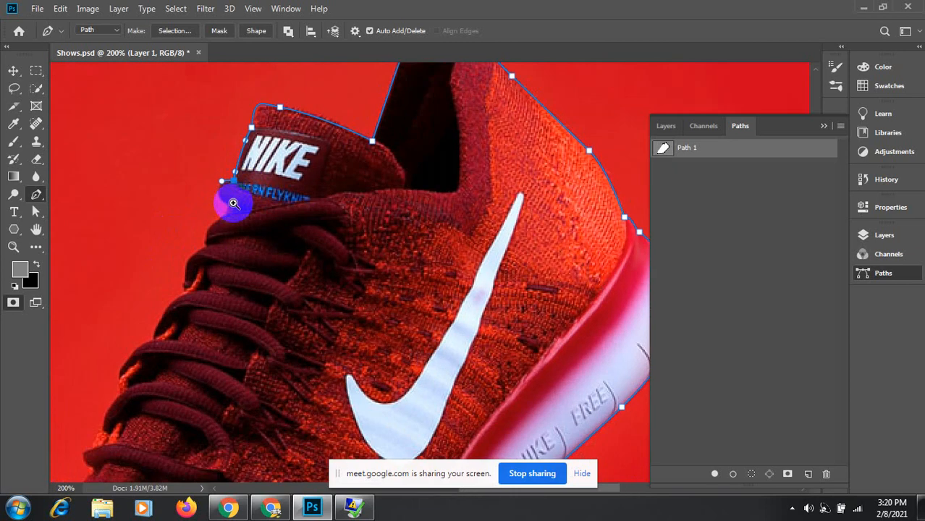
{"action": "scroll", "coordinate": [232, 199], "scroll_direction": "up", "scroll_amount": 2}
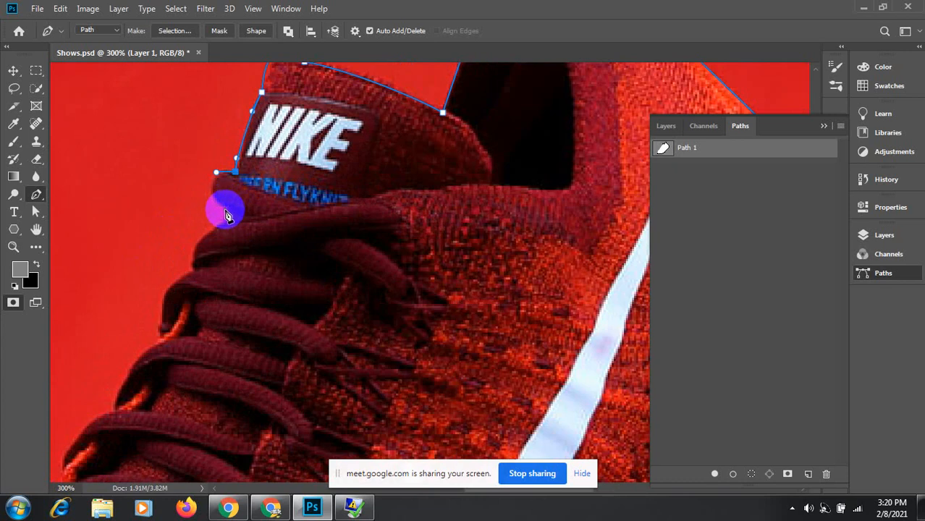
{"action": "mouse_move", "coordinate": [225, 210]}
{"action": "left_mouse_down"}
{"action": "mouse_move", "coordinate": [247, 215]}
{"action": "mouse_move", "coordinate": [249, 228]}
{"action": "mouse_move", "coordinate": [226, 214]}
{"action": "left_mouse_up"}
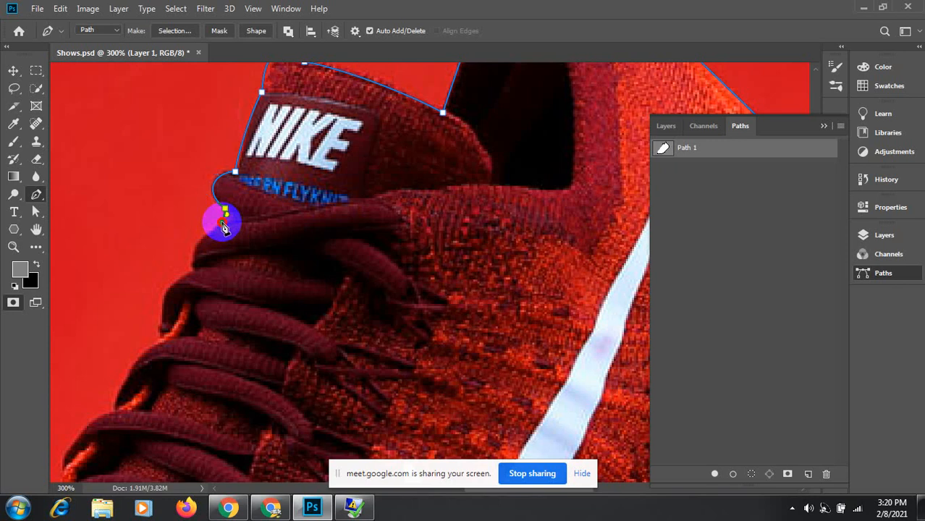
{"action": "left_click_drag", "start_coordinate": [225, 226], "coordinate": [194, 224]}
{"action": "left_click", "coordinate": [207, 225]}
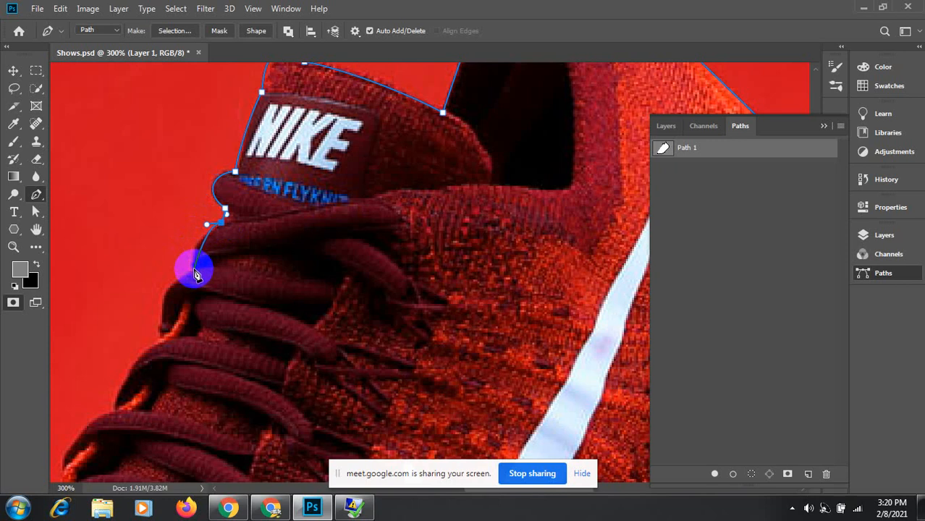
{"action": "left_click_drag", "start_coordinate": [194, 266], "coordinate": [205, 282]}
{"action": "left_click_drag", "start_coordinate": [203, 281], "coordinate": [187, 269]}
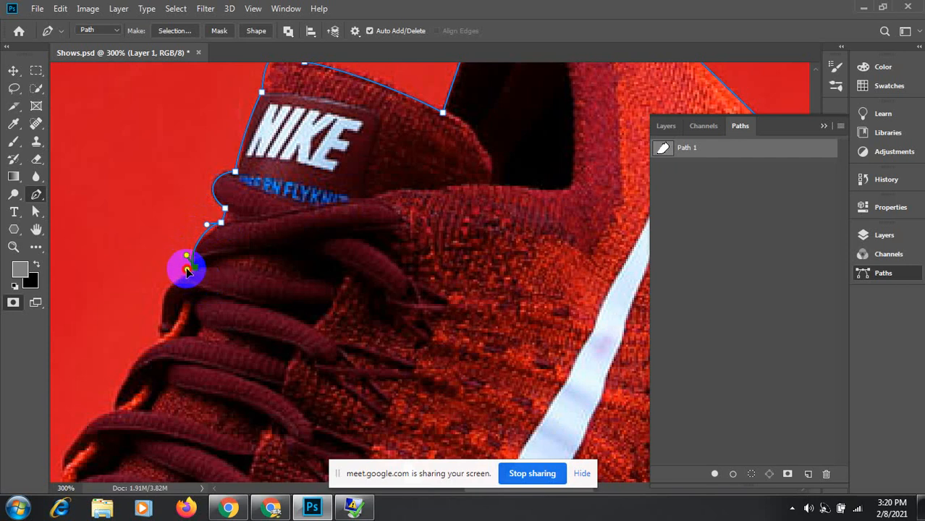
Step: Undo the misplaced lace-edge curves and zoom in closer on the lace edge
{"action": "key", "text": "ctrl+z"}
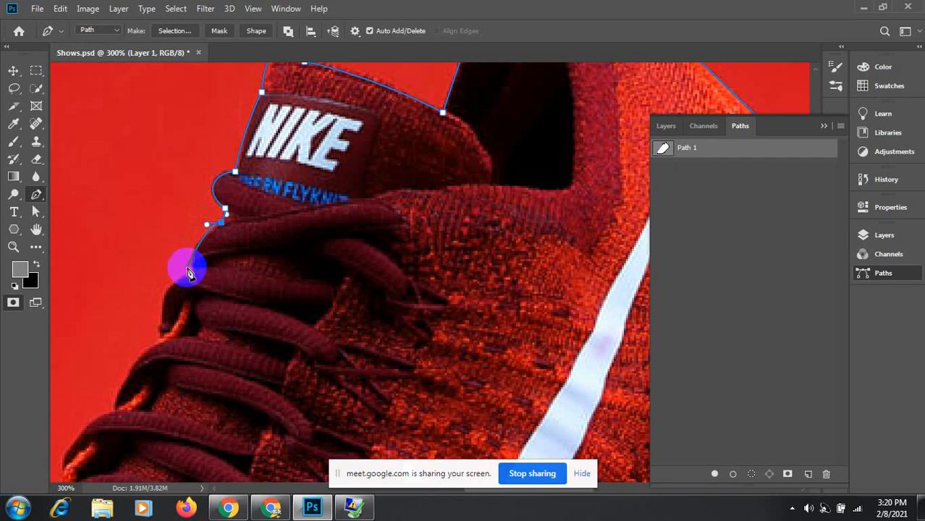
{"action": "left_click", "coordinate": [207, 262], "text": "ctrl"}
{"action": "left_click", "coordinate": [207, 263], "text": "ctrl"}
{"action": "mouse_move", "coordinate": [301, 223]}
{"action": "left_mouse_down"}
{"action": "mouse_move", "coordinate": [180, 254]}
{"action": "mouse_move", "coordinate": [310, 227]}
{"action": "left_mouse_up"}
{"action": "key", "text": "ctrl+z"}
{"action": "left_click", "coordinate": [204, 261], "text": "ctrl"}
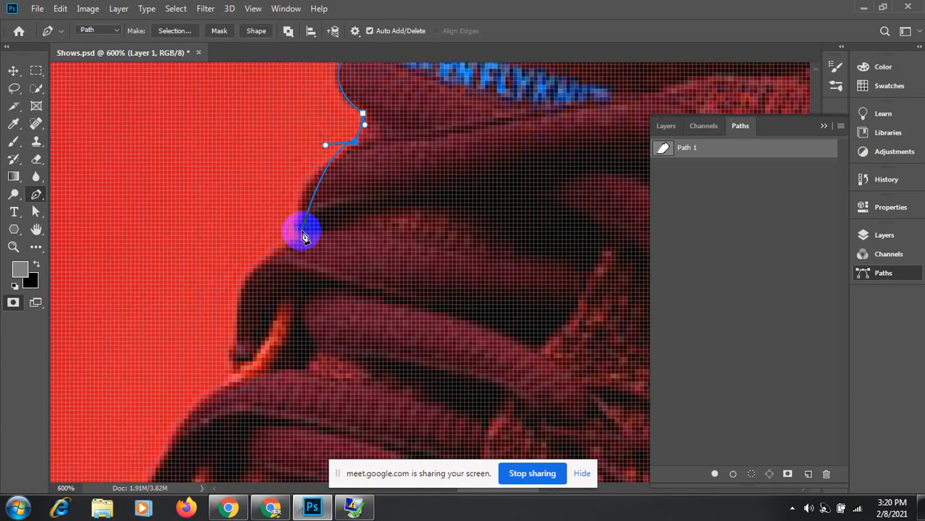
Step: Zoom out to 400% and add curved anchors down the lace edge below the tongue
{"action": "left_click_drag", "start_coordinate": [303, 233], "coordinate": [313, 252]}
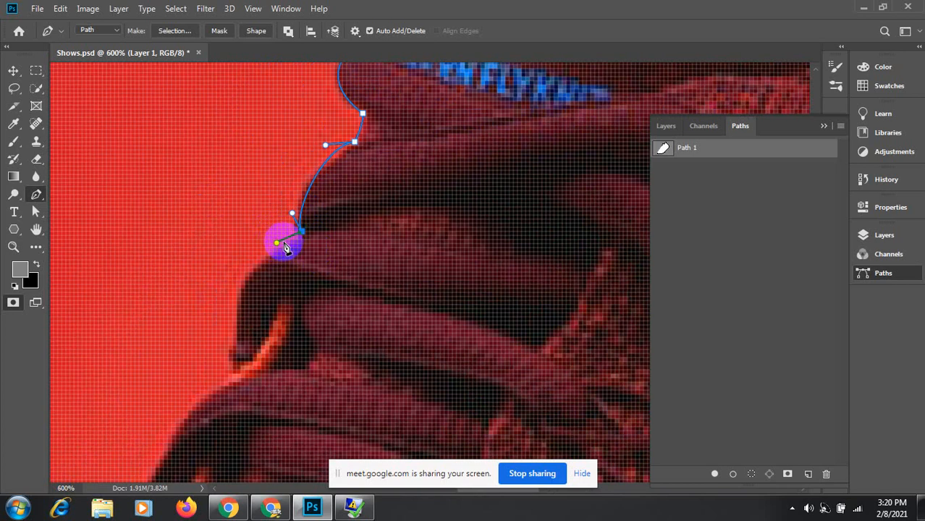
{"action": "key", "text": "ctrl+minus"}
{"action": "key", "text": "ctrl+minus"}
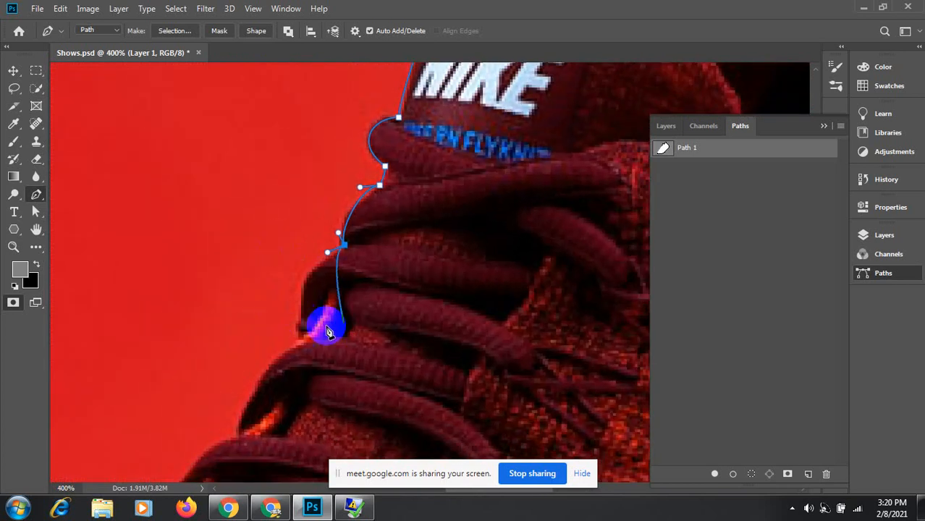
{"action": "left_click_drag", "start_coordinate": [303, 286], "coordinate": [300, 303]}
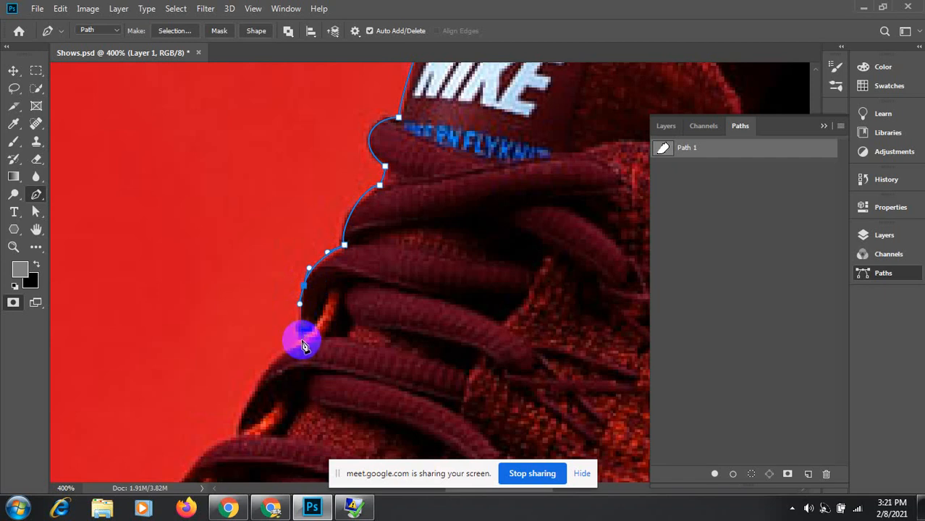
{"action": "mouse_move", "coordinate": [302, 340]}
{"action": "left_mouse_down"}
{"action": "mouse_move", "coordinate": [305, 368]}
{"action": "mouse_move", "coordinate": [300, 338]}
{"action": "left_mouse_up"}
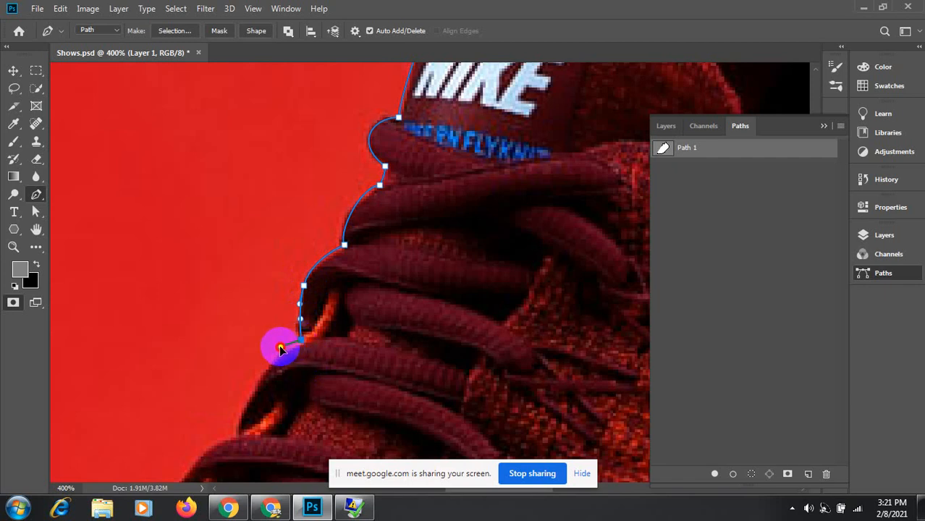
{"action": "key", "text": "ctrl+z"}
{"action": "key", "text": "ctrl+z"}
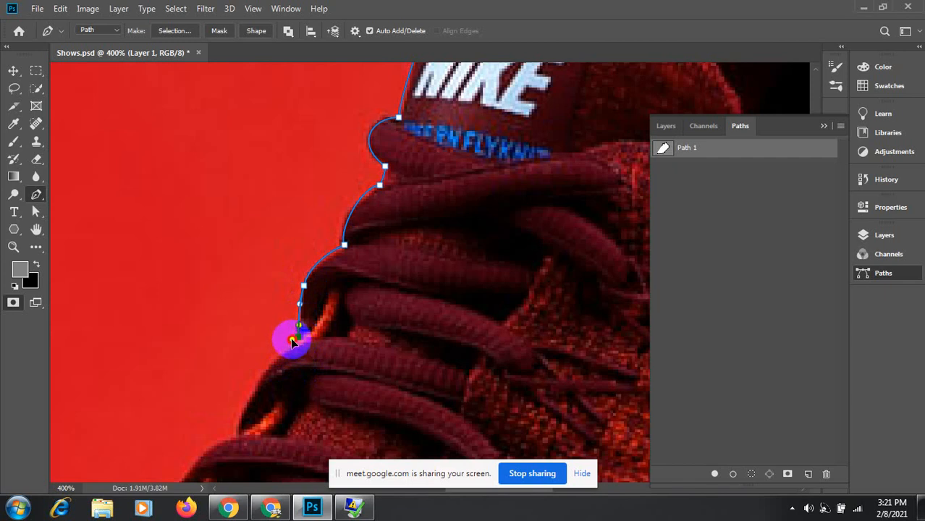
Step: Redo the lower lace anchor as a smooth curve and place the next anchor along the shoe edge
{"action": "left_click_drag", "start_coordinate": [292, 340], "coordinate": [287, 356]}
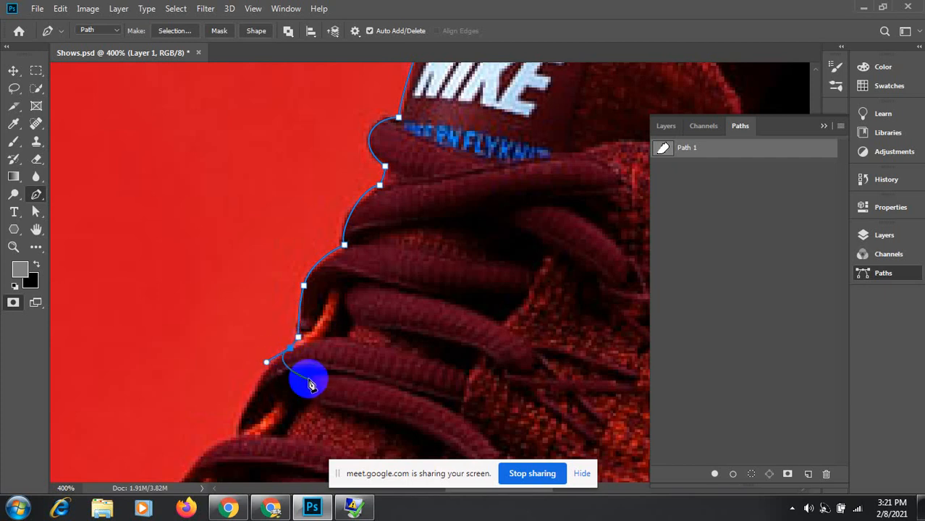
{"action": "key", "text": "ctrl+z"}
{"action": "key", "text": "ctrl+z"}
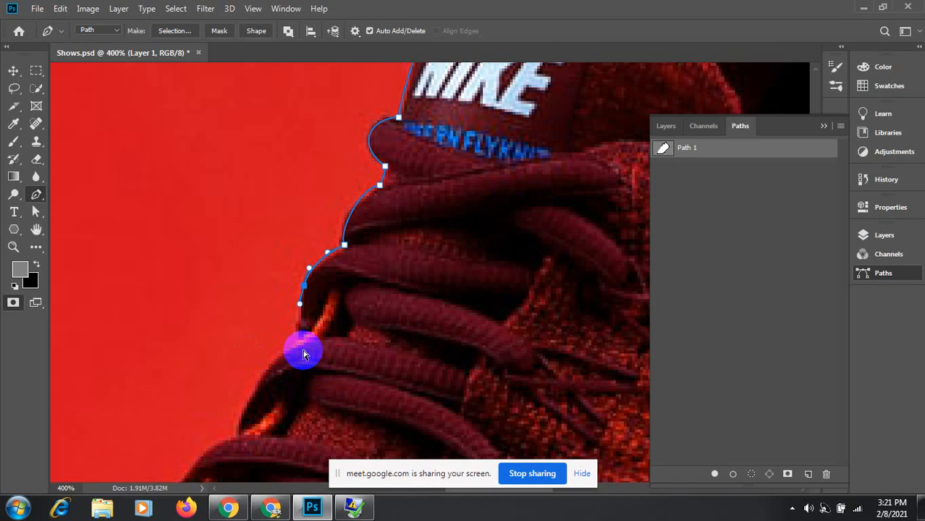
{"action": "left_click", "coordinate": [300, 338]}
{"action": "mouse_move", "coordinate": [303, 343]}
{"action": "left_mouse_down"}
{"action": "mouse_move", "coordinate": [306, 351]}
{"action": "mouse_move", "coordinate": [283, 336]}
{"action": "mouse_move", "coordinate": [297, 331]}
{"action": "mouse_move", "coordinate": [289, 354]}
{"action": "mouse_move", "coordinate": [322, 334]}
{"action": "mouse_move", "coordinate": [302, 336]}
{"action": "mouse_move", "coordinate": [293, 354]}
{"action": "left_mouse_up"}
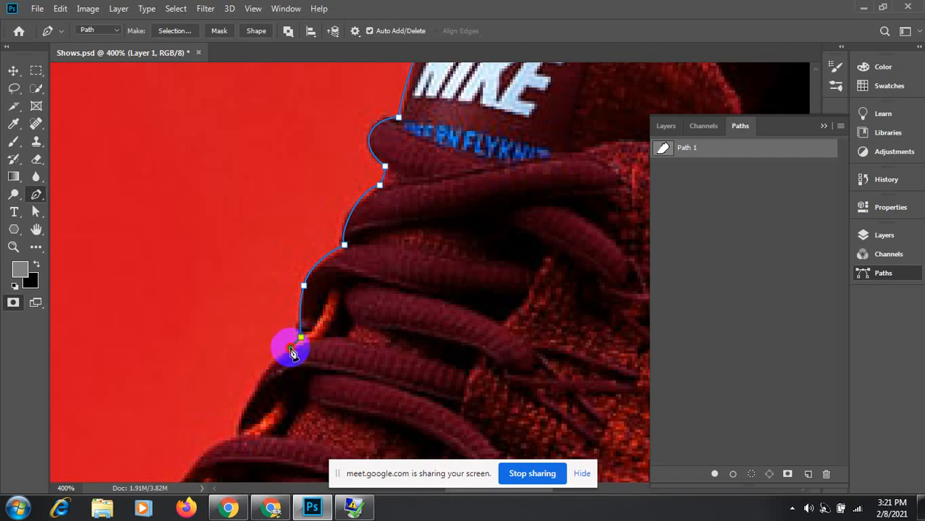
{"action": "left_click", "coordinate": [273, 358]}
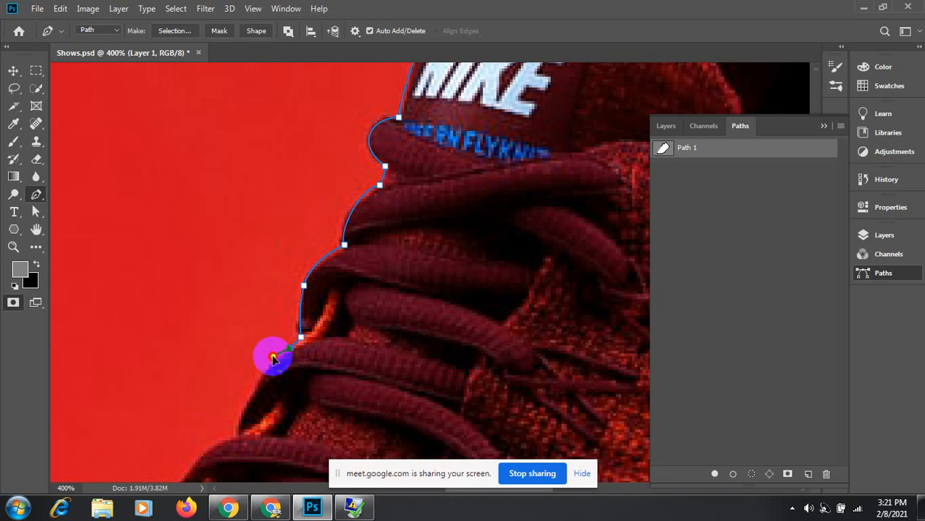
{"action": "left_click_drag", "start_coordinate": [277, 377], "coordinate": [360, 280]}
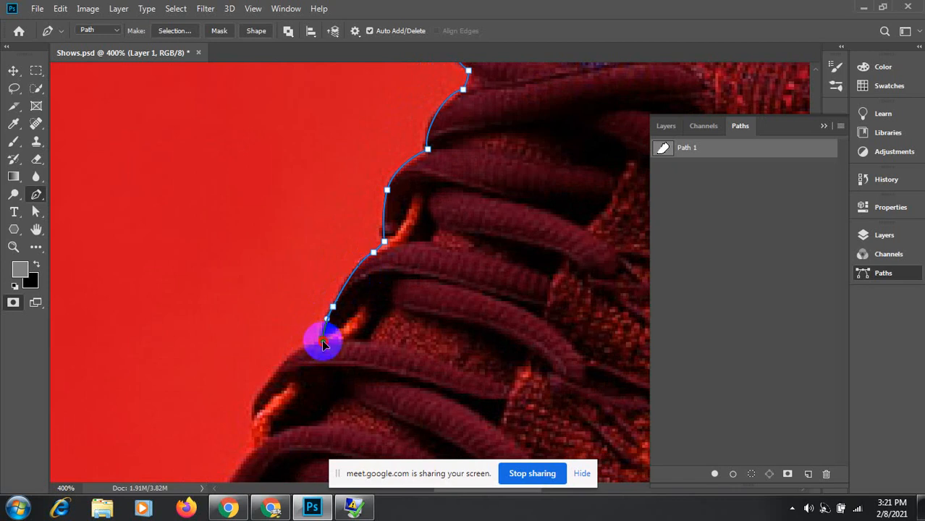
Step: Add anchors along the lace edge, removing two misplaced ones and curving the segment to fit
{"action": "left_click", "coordinate": [322, 340]}
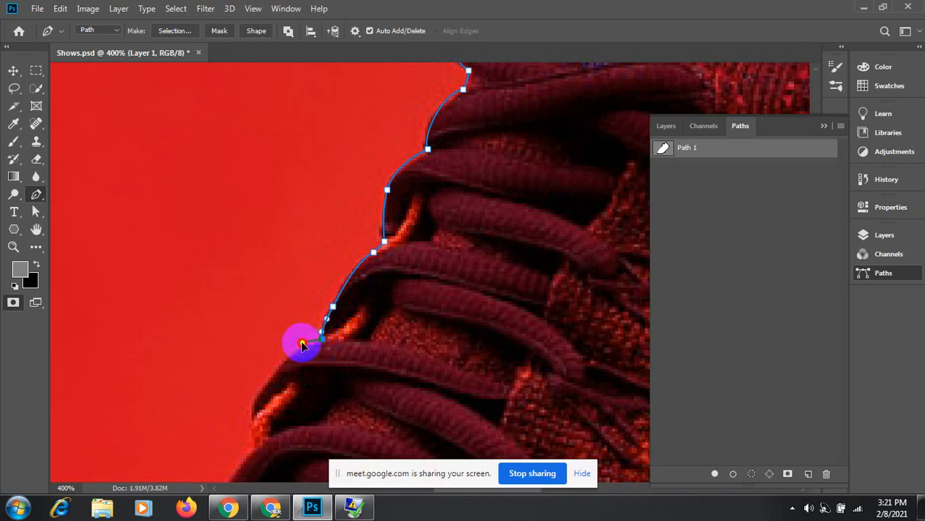
{"action": "left_click", "coordinate": [302, 345]}
{"action": "left_click_drag", "start_coordinate": [297, 363], "coordinate": [407, 294]}
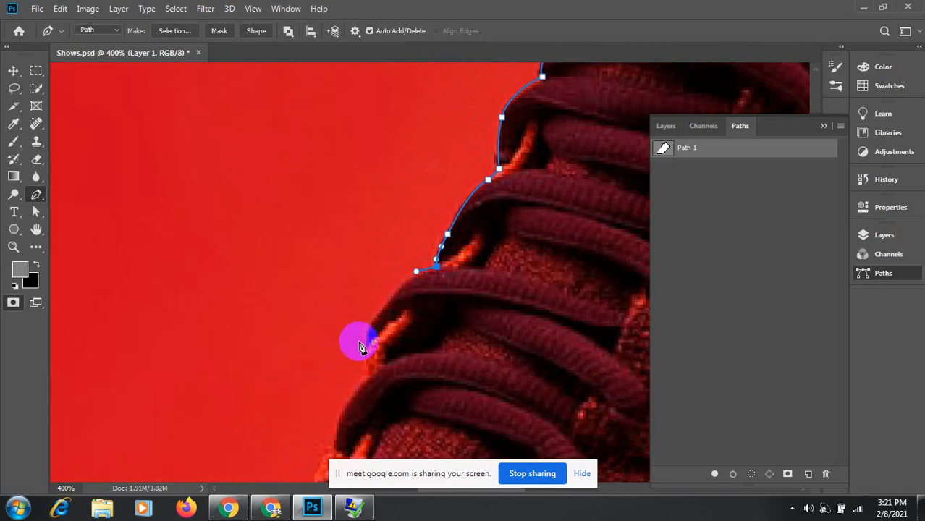
{"action": "left_click", "coordinate": [367, 344]}
{"action": "key", "text": "ctrl+z"}
{"action": "key", "text": "ctrl+z"}
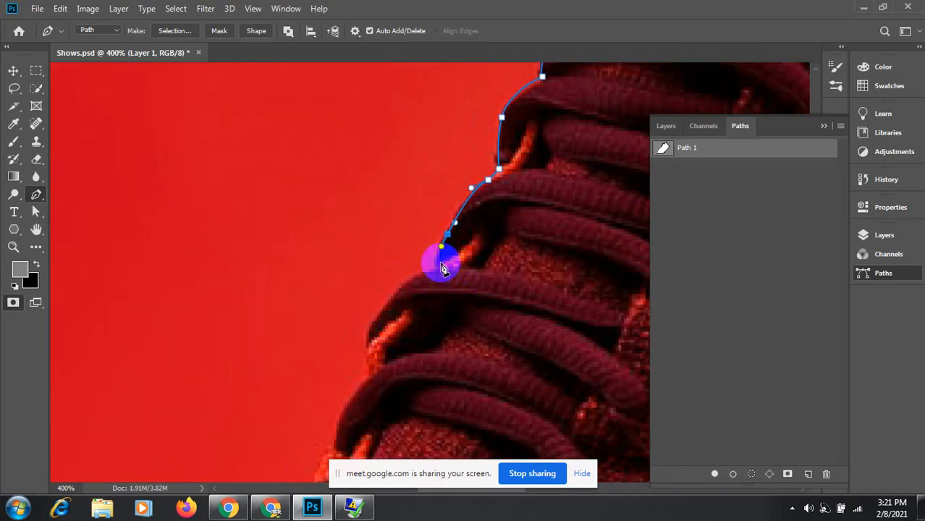
{"action": "left_click", "coordinate": [440, 262]}
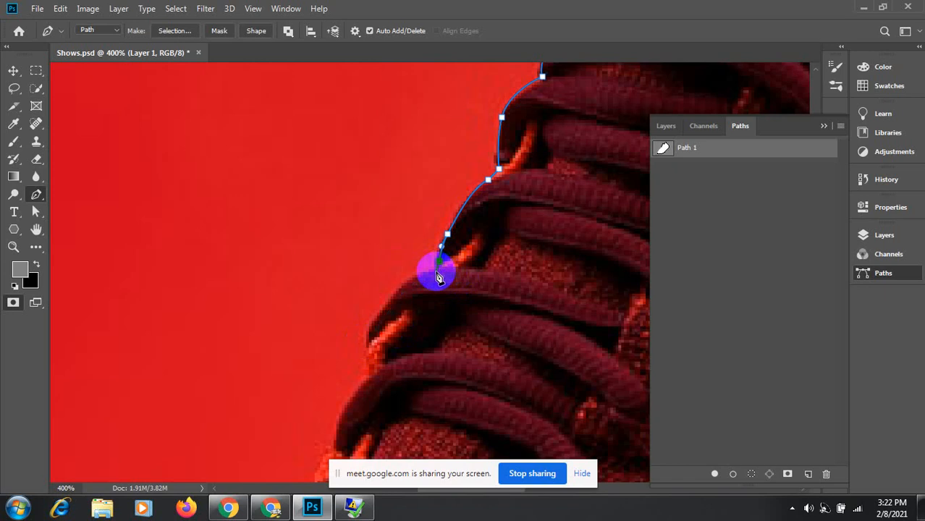
{"action": "left_click_drag", "start_coordinate": [439, 272], "coordinate": [418, 272]}
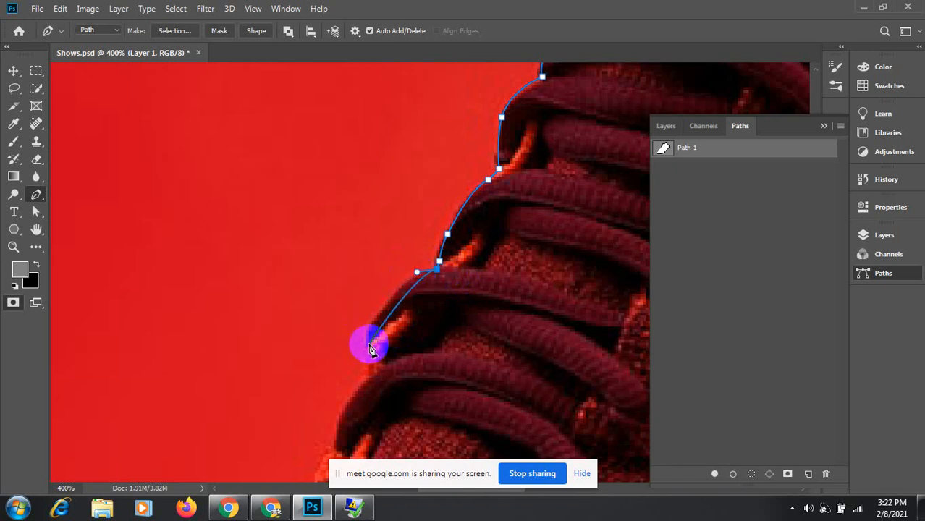
Step: Curve the path down the lace outline past the bottom lace toward the toe
{"action": "mouse_move", "coordinate": [366, 345]}
{"action": "left_mouse_down"}
{"action": "mouse_move", "coordinate": [369, 380]}
{"action": "mouse_move", "coordinate": [367, 358]}
{"action": "left_mouse_up"}
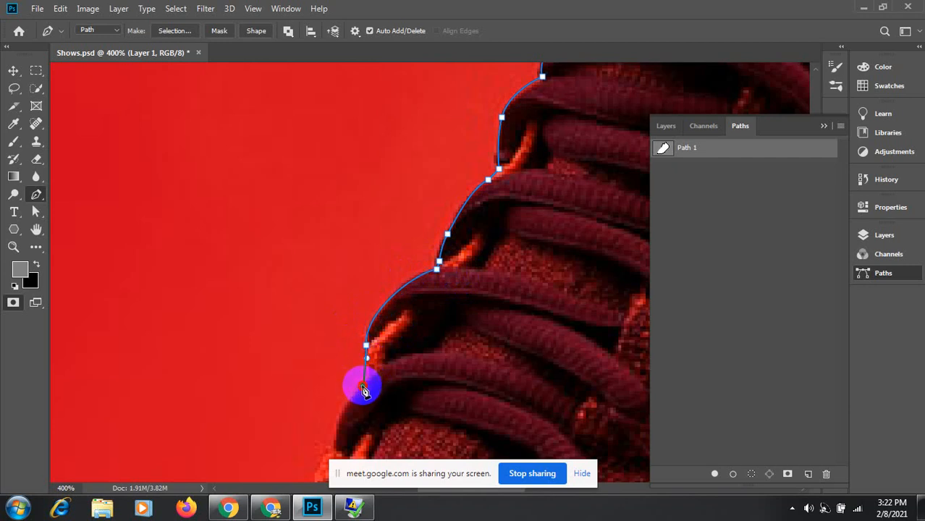
{"action": "left_click_drag", "start_coordinate": [364, 389], "coordinate": [379, 301]}
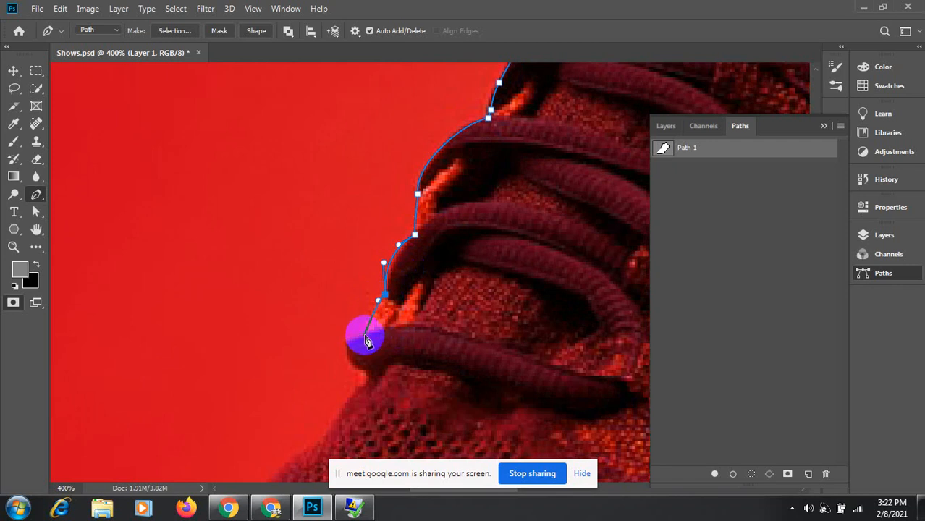
{"action": "mouse_move", "coordinate": [367, 336]}
{"action": "left_mouse_down"}
{"action": "mouse_move", "coordinate": [370, 347]}
{"action": "mouse_move", "coordinate": [433, 260]}
{"action": "left_mouse_up"}
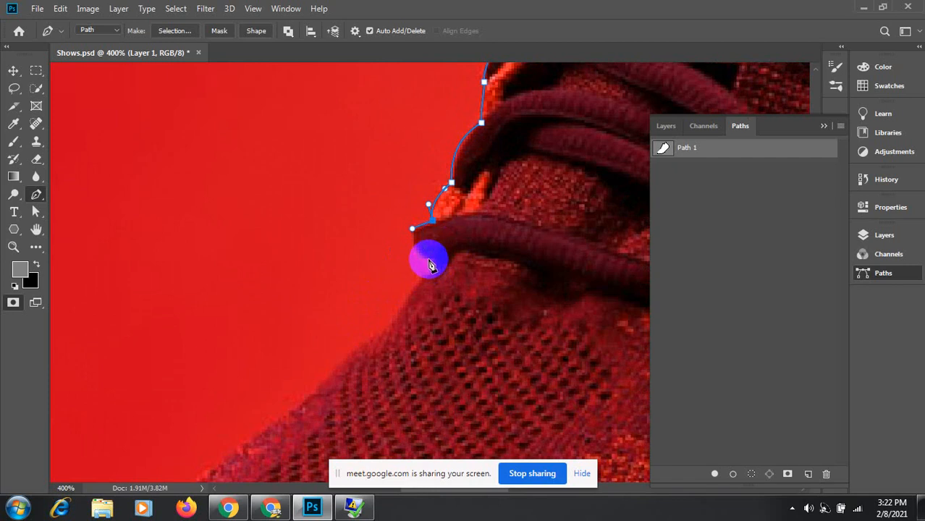
{"action": "left_click_drag", "start_coordinate": [432, 258], "coordinate": [423, 282]}
{"action": "left_click_drag", "start_coordinate": [413, 326], "coordinate": [514, 240]}
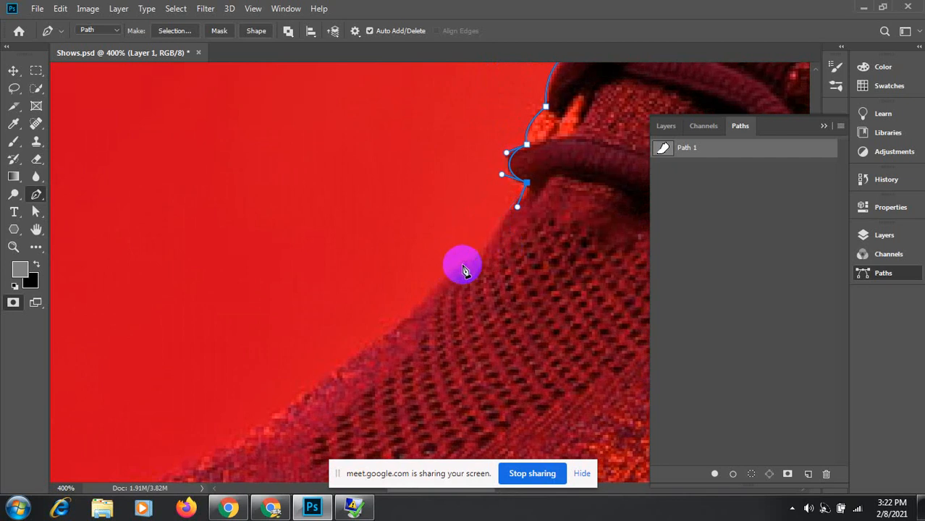
Step: Trace around the last lace and the toe's top edge, close the path at the toe, and zoom out
{"action": "left_click_drag", "start_coordinate": [467, 261], "coordinate": [489, 240]}
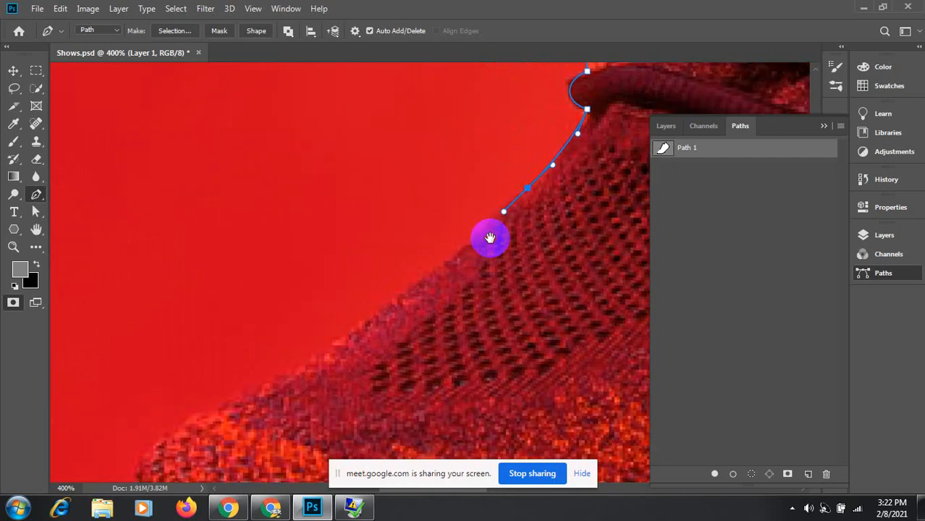
{"action": "left_click_drag", "start_coordinate": [424, 278], "coordinate": [397, 300]}
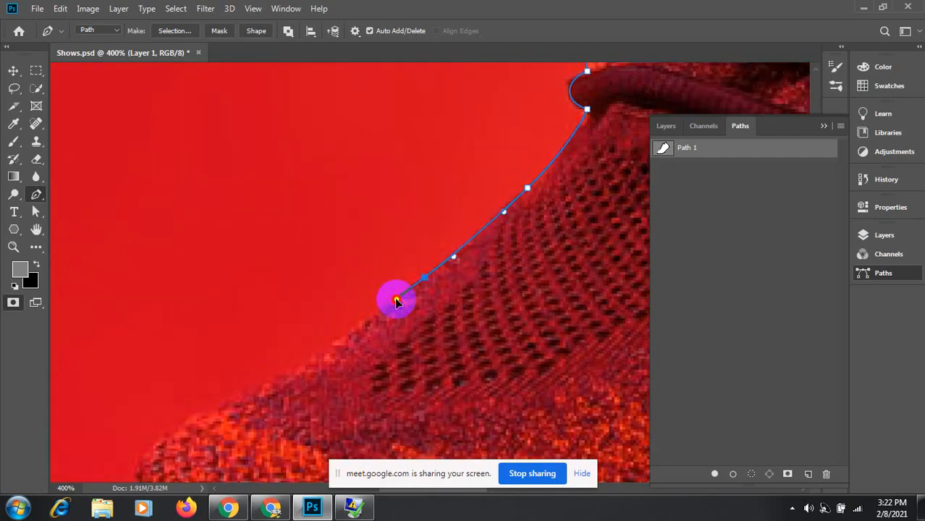
{"action": "left_click_drag", "start_coordinate": [380, 340], "coordinate": [482, 246]}
{"action": "left_click_drag", "start_coordinate": [410, 268], "coordinate": [366, 293]}
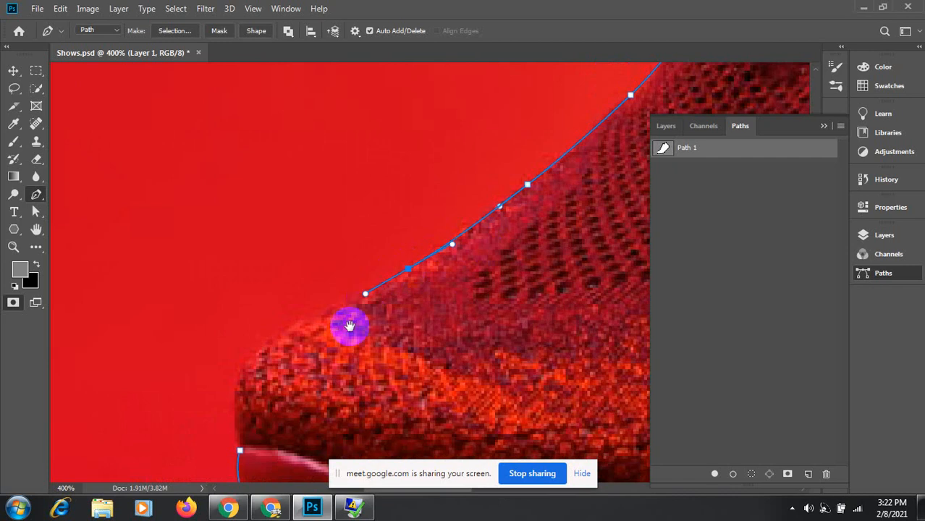
{"action": "left_click_drag", "start_coordinate": [313, 363], "coordinate": [336, 289]}
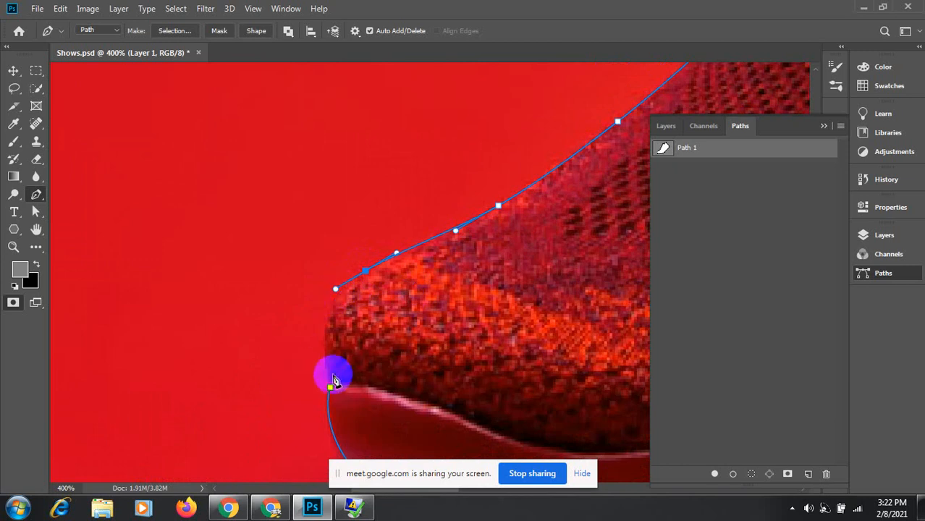
{"action": "left_click_drag", "start_coordinate": [342, 403], "coordinate": [351, 450]}
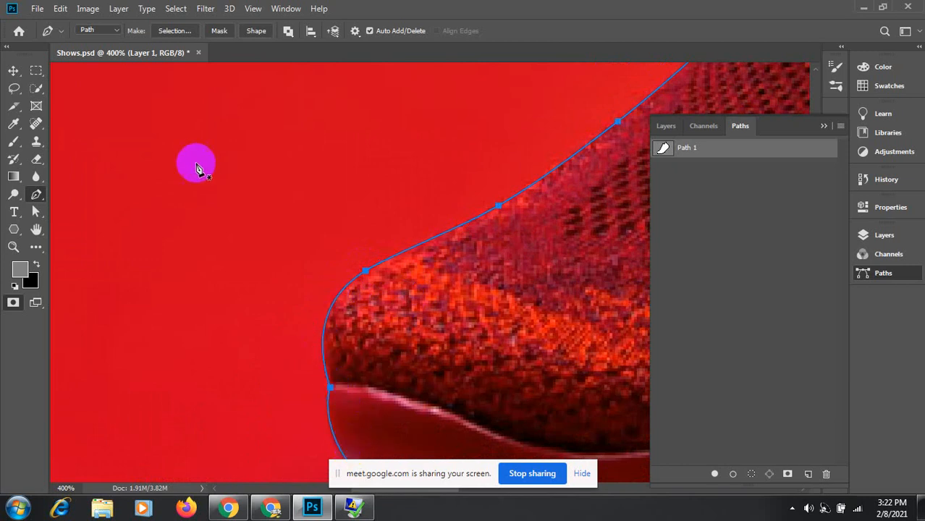
{"action": "key", "text": "ctrl+minus"}
{"action": "key", "text": "ctrl+minus"}
{"action": "key", "text": "ctrl+minus"}
{"action": "key", "text": "ctrl+minus"}
{"action": "key", "text": "ctrl+minus"}
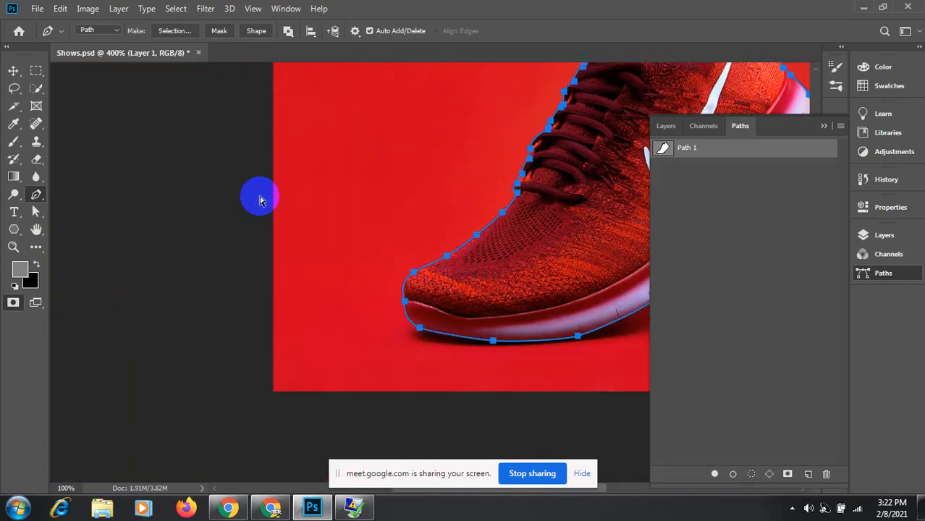
Step: Switch to the Move tool and zoom in and pan to inspect the closed outline, then return to 66.7%
{"action": "left_click", "coordinate": [13, 71]}
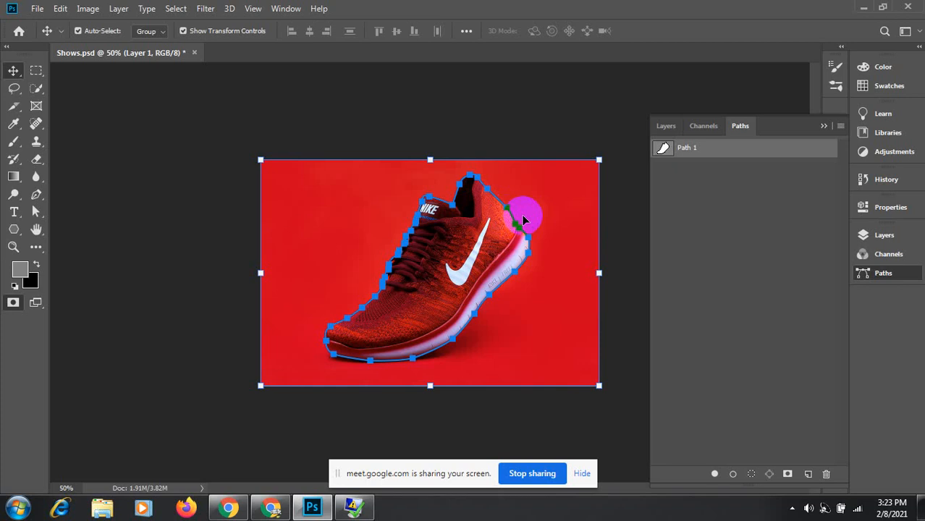
{"action": "key", "text": "ctrl+plus"}
{"action": "key", "text": "ctrl+plus"}
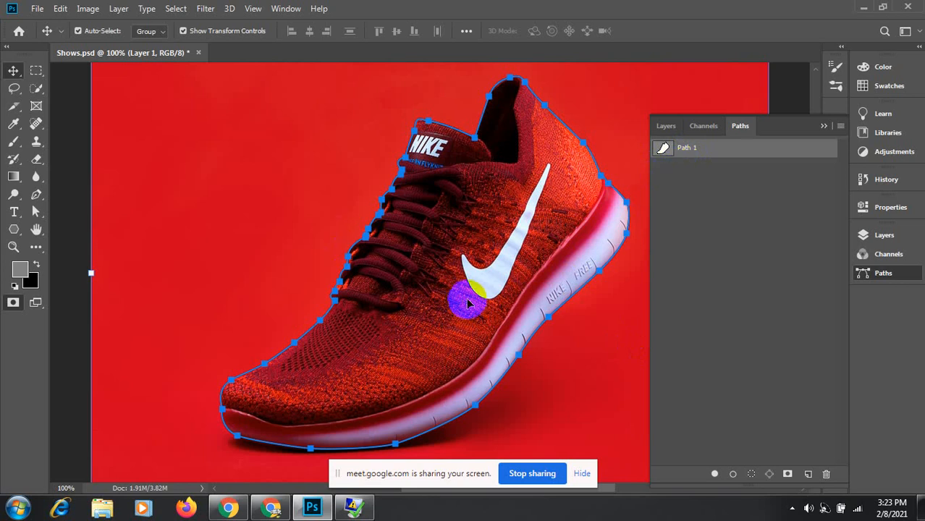
{"action": "left_click_drag", "start_coordinate": [467, 304], "coordinate": [391, 286]}
{"action": "key", "text": "ctrl+minus"}
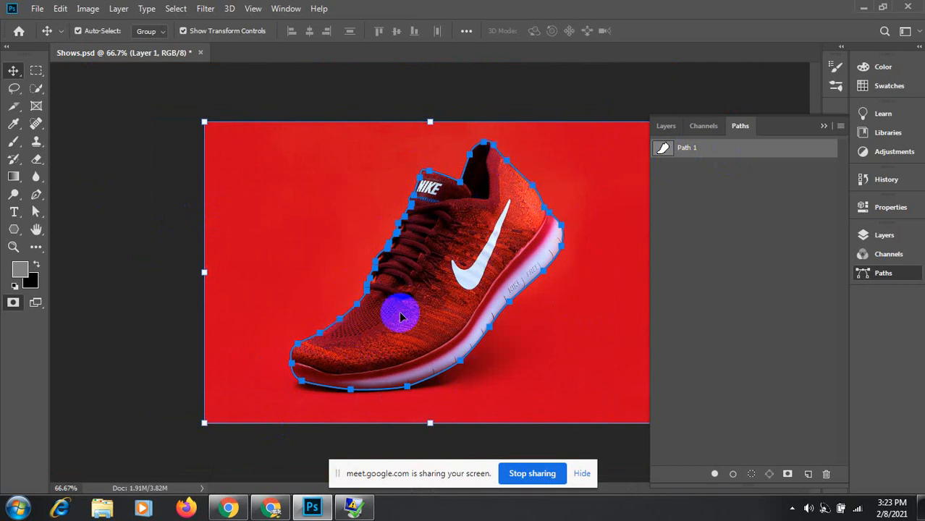
Step: Create a Path 2, switch between paths, and undo an accidental extra layer
{"action": "left_click", "coordinate": [809, 478]}
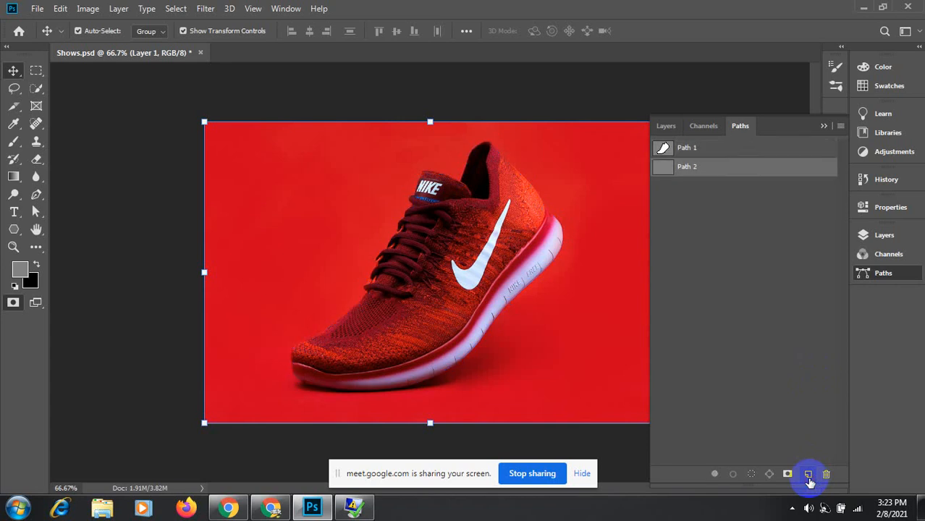
{"action": "left_click", "coordinate": [678, 147]}
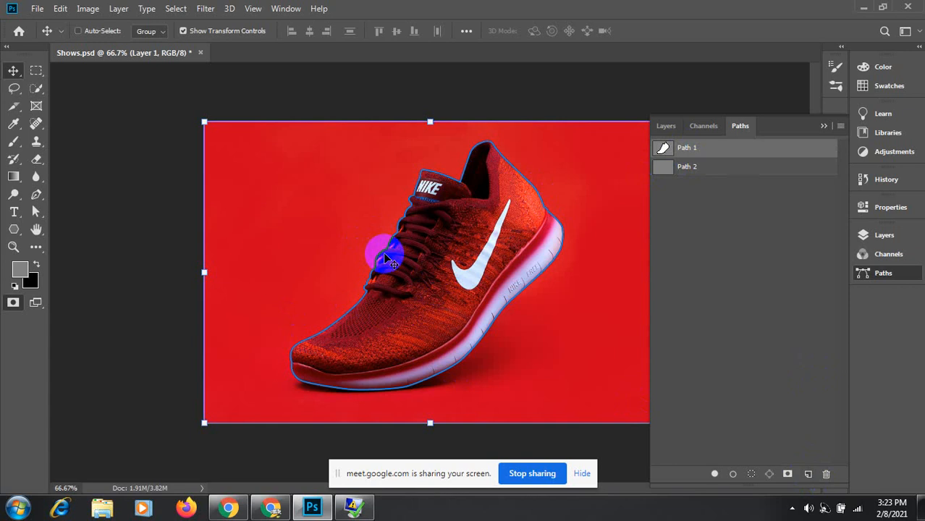
{"action": "left_click", "coordinate": [668, 169]}
{"action": "left_click", "coordinate": [438, 311]}
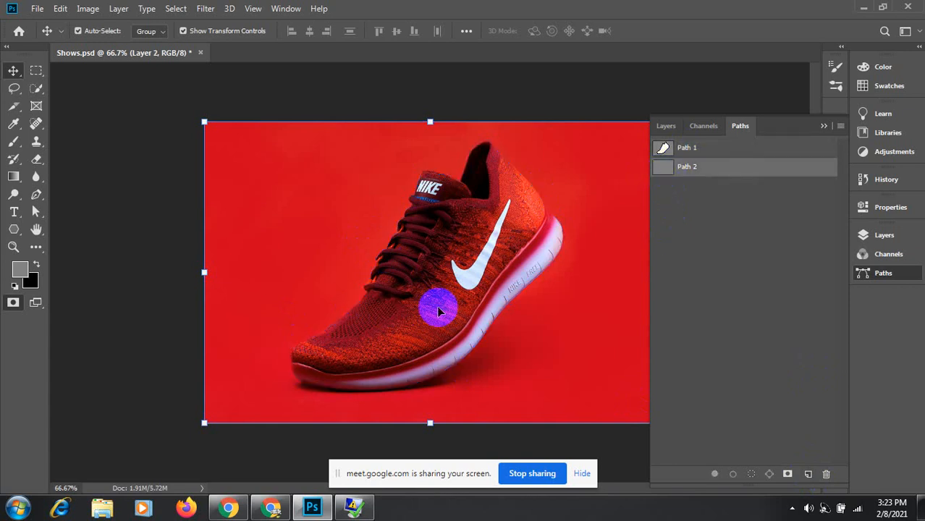
{"action": "key", "text": "ctrl+z"}
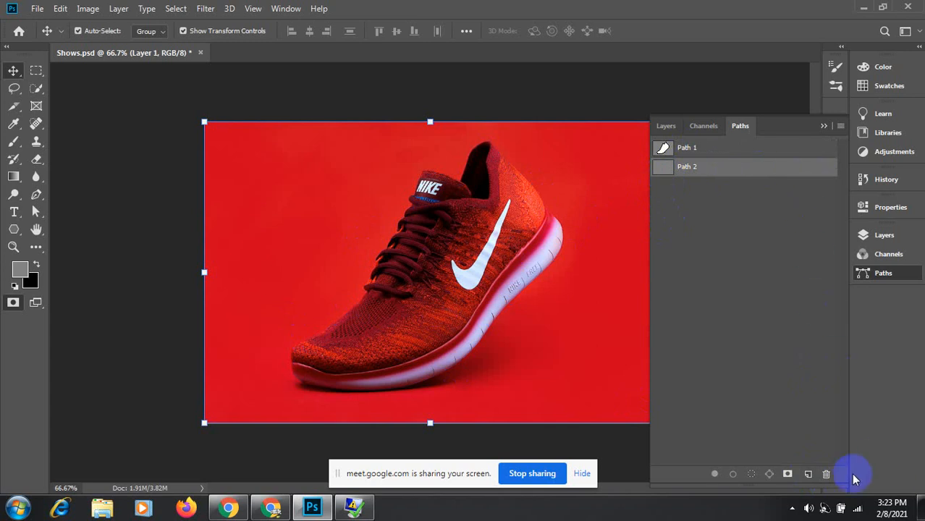
Step: Delete the empty Path 2, reselect Path 1, and go back to the Pen tool
{"action": "left_click", "coordinate": [825, 474]}
{"action": "left_click", "coordinate": [381, 199]}
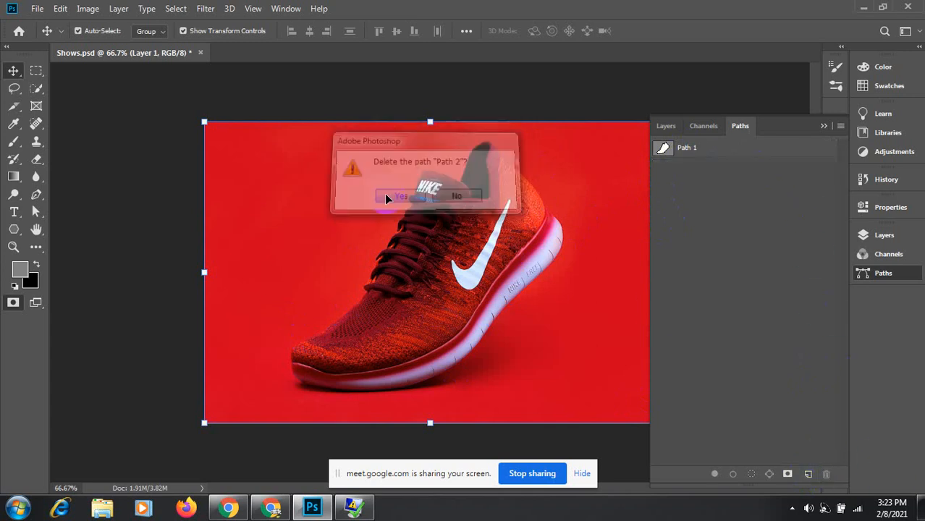
{"action": "left_click", "coordinate": [664, 147]}
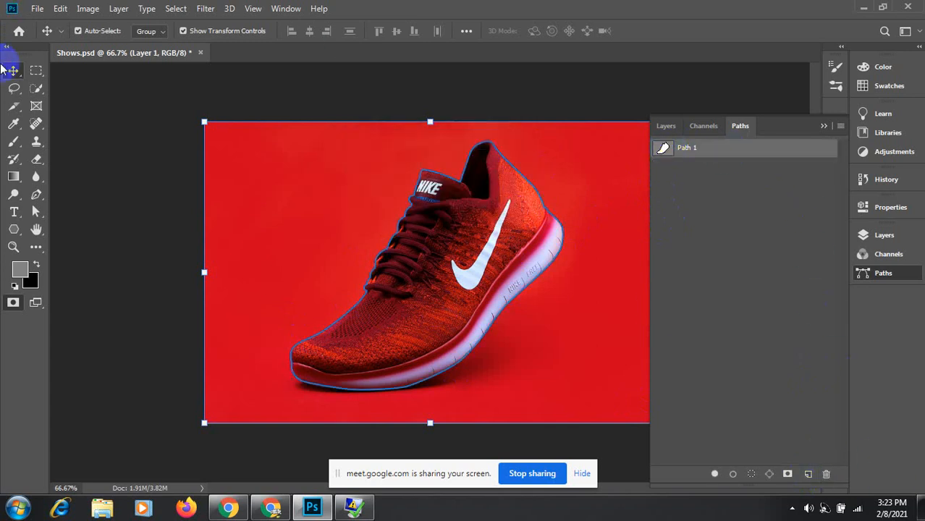
{"action": "left_click", "coordinate": [36, 194]}
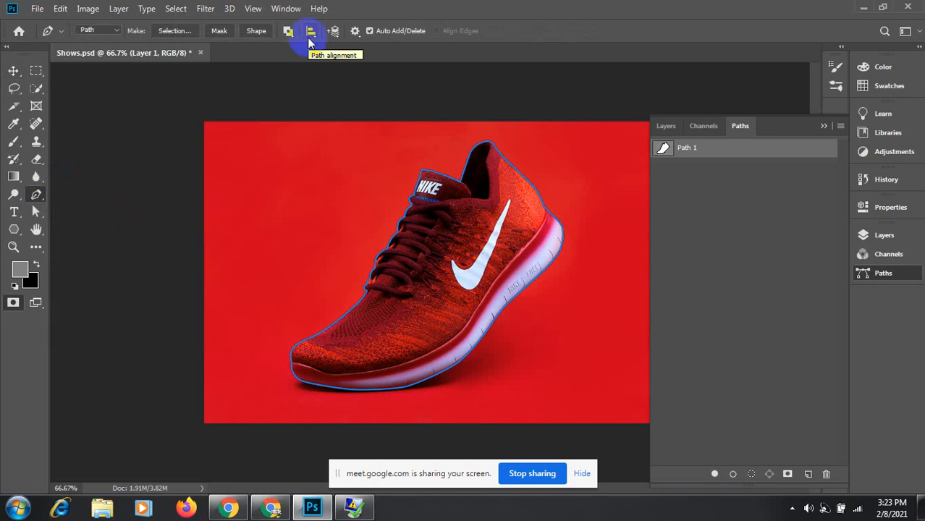
{"action": "left_click", "coordinate": [288, 31]}
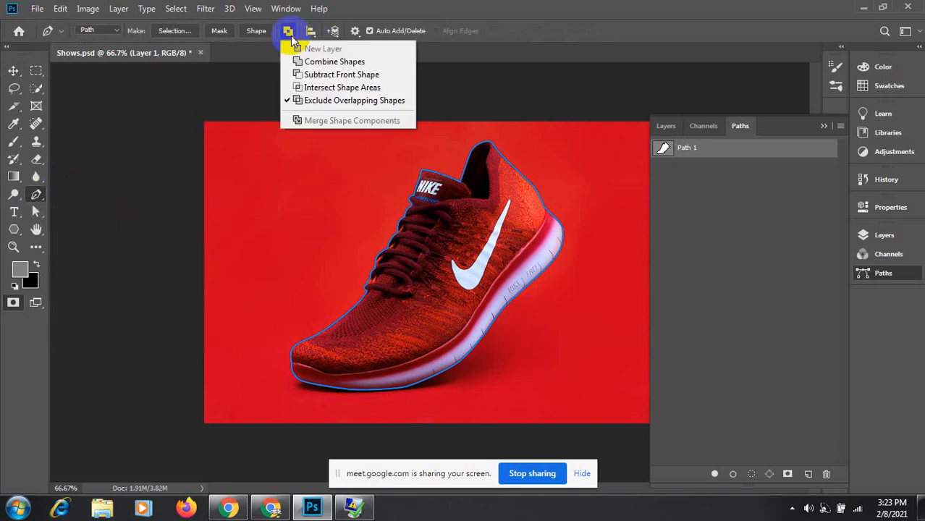
Step: Set the path outline thickness to 1 px and choose Combine Shapes as the path operation
{"action": "left_click", "coordinate": [300, 101]}
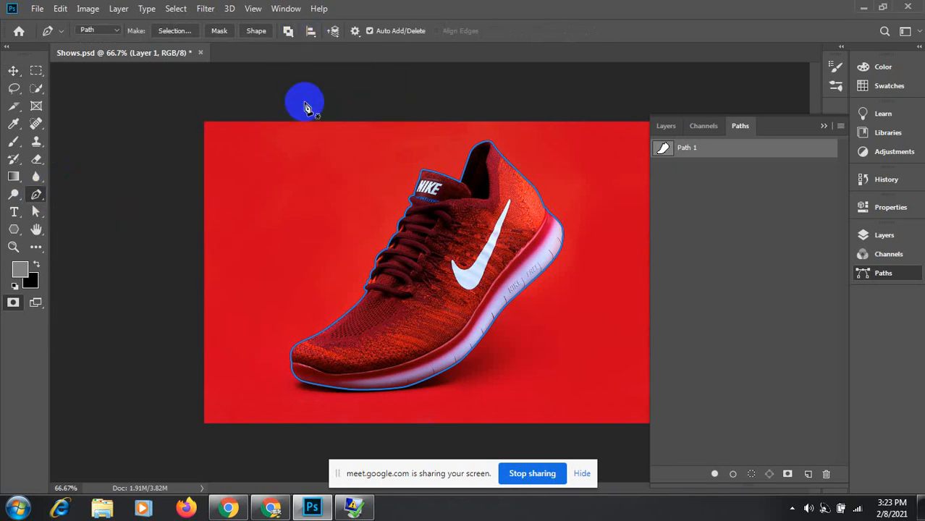
{"action": "left_click", "coordinate": [355, 31]}
{"action": "left_click", "coordinate": [357, 33]}
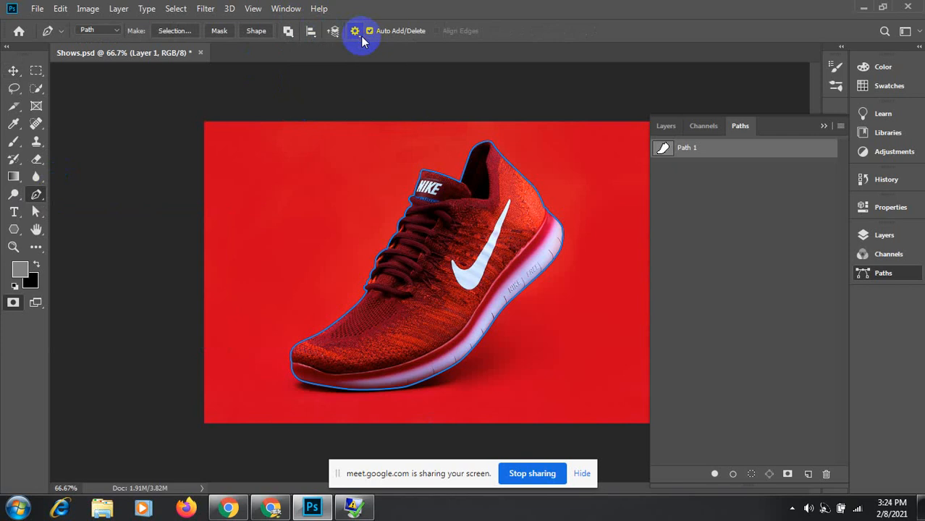
{"action": "left_click", "coordinate": [355, 33]}
{"action": "left_click", "coordinate": [405, 66]}
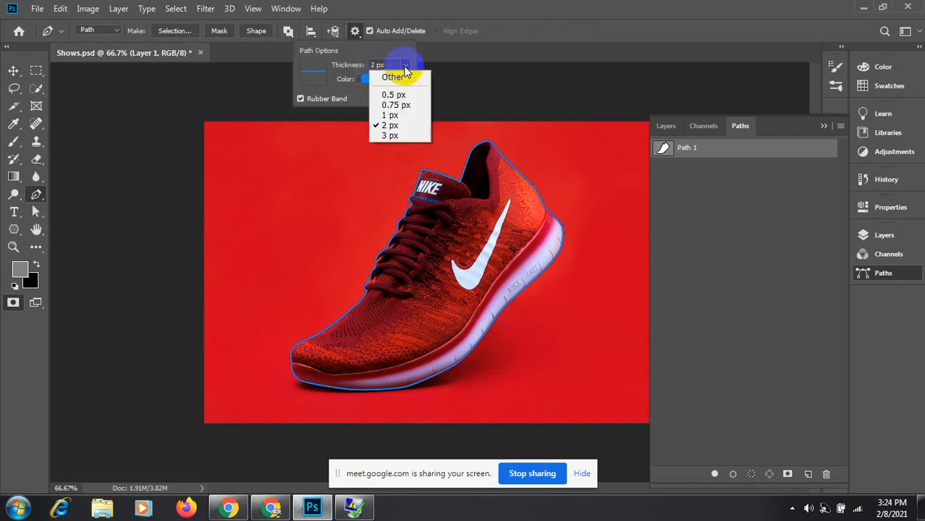
{"action": "left_click", "coordinate": [390, 115]}
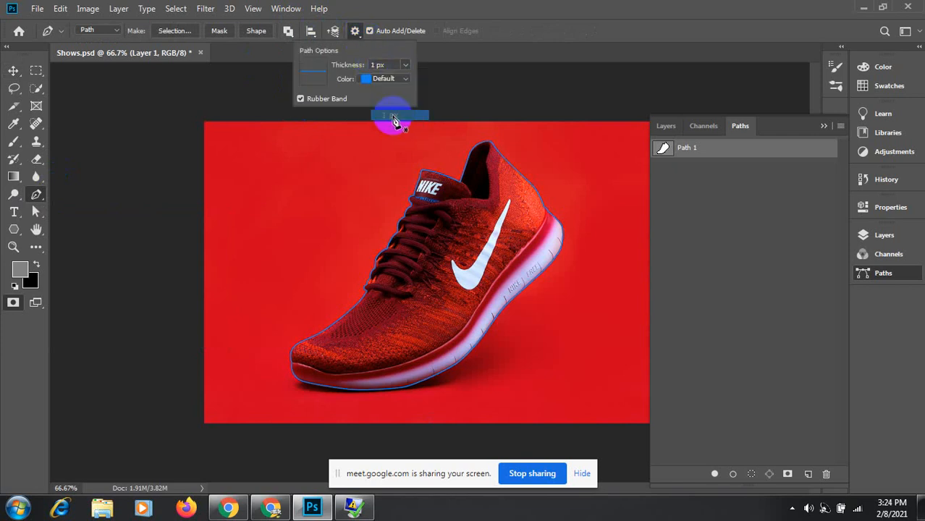
{"action": "left_click", "coordinate": [289, 35]}
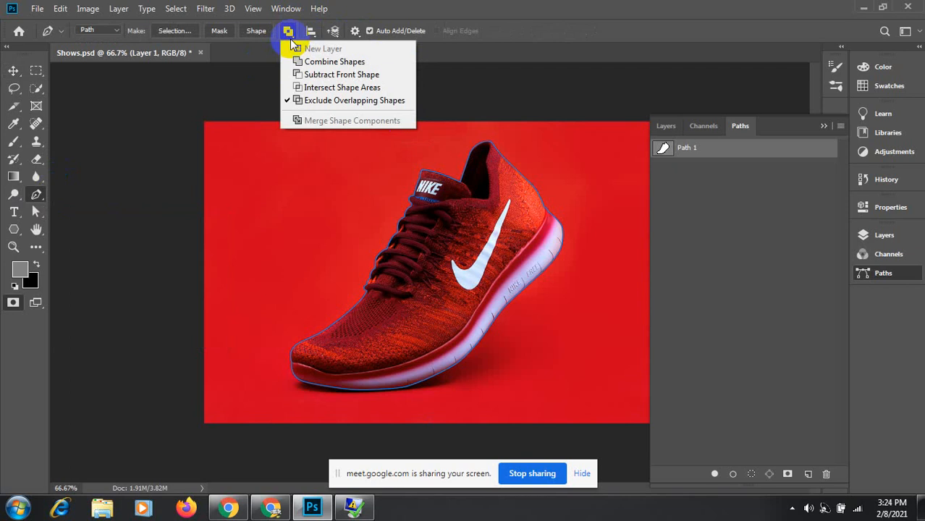
{"action": "left_click", "coordinate": [318, 61]}
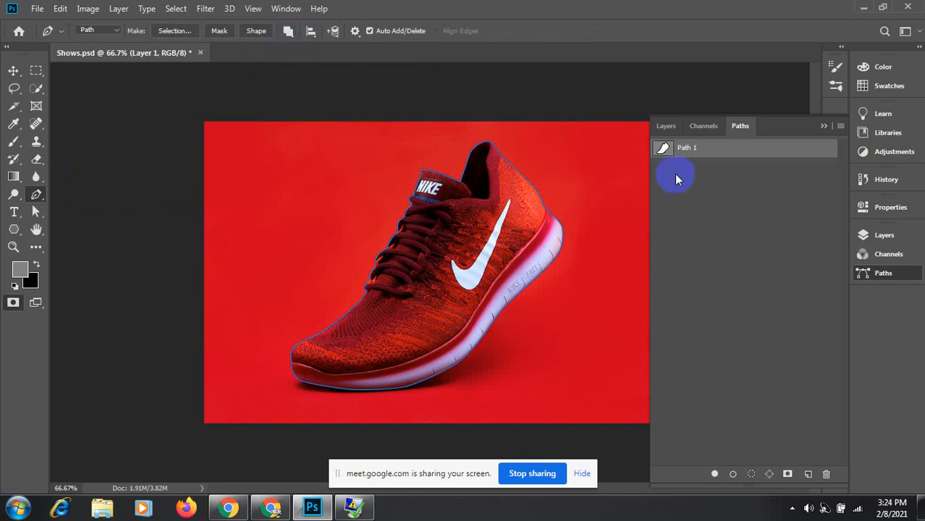
Step: Create Path 2 and paste Path 1's full shoe outline into it
{"action": "left_click", "coordinate": [809, 475]}
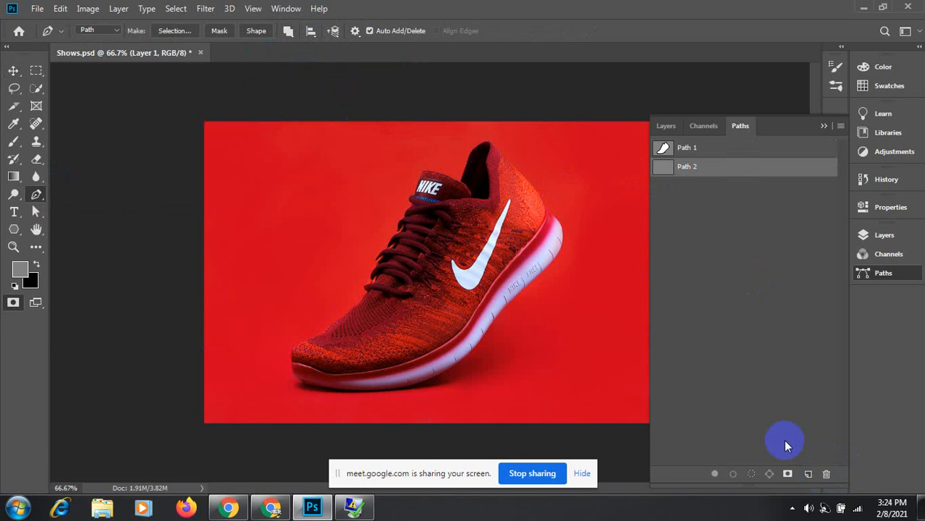
{"action": "left_click", "coordinate": [701, 147]}
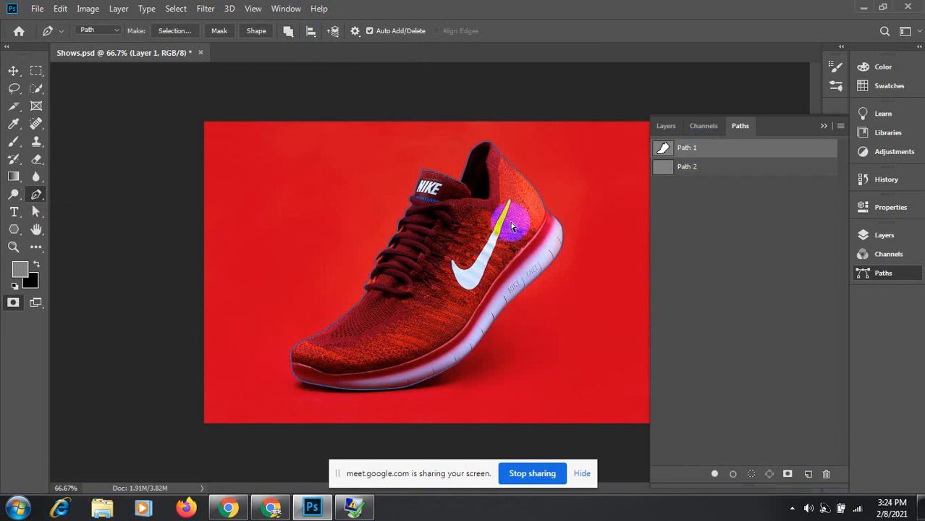
{"action": "left_click", "coordinate": [713, 167]}
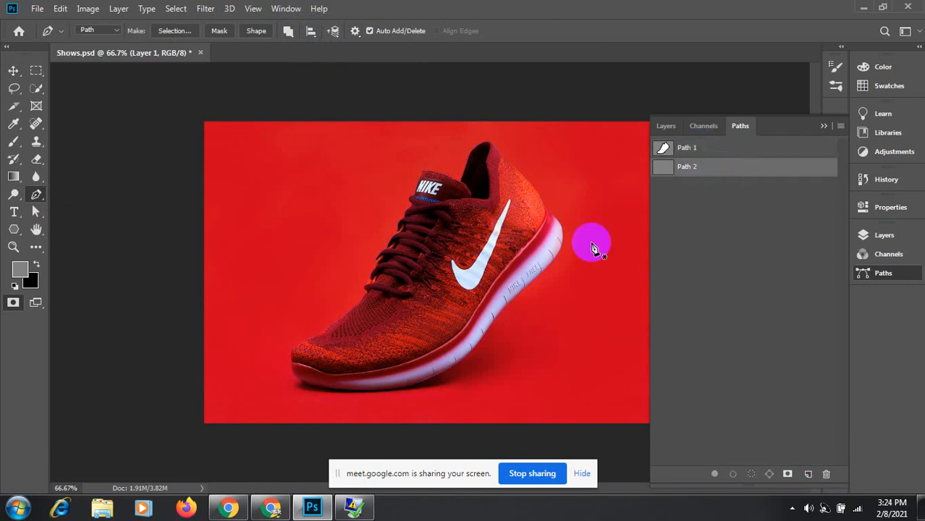
{"action": "key", "text": "ctrl+v"}
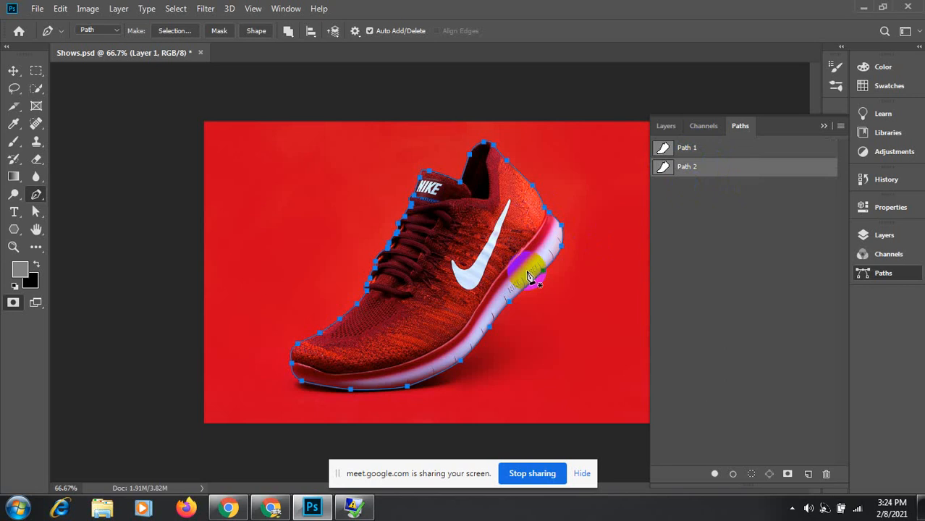
Step: Choose an overlap path operation, adjust the heel-top anchor, and undo an accidental outline deletion
{"action": "left_click", "coordinate": [290, 34]}
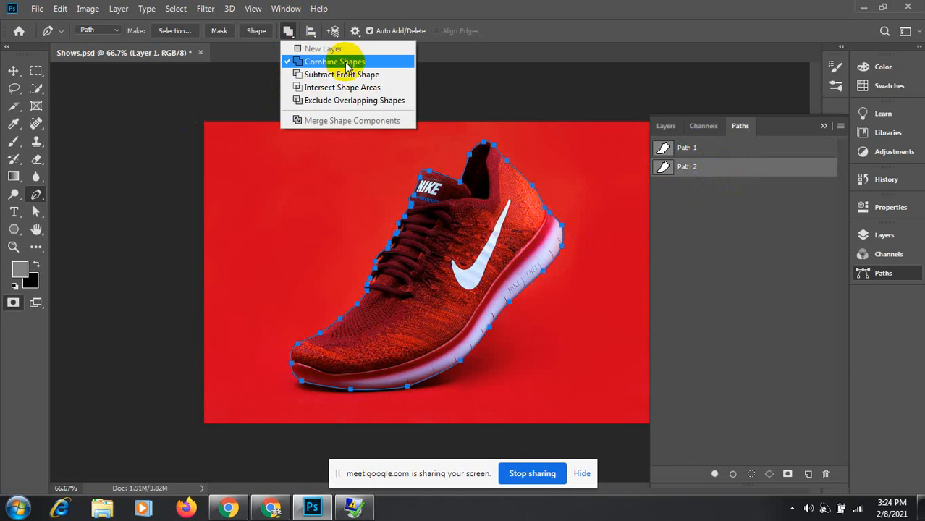
{"action": "left_click", "coordinate": [314, 101]}
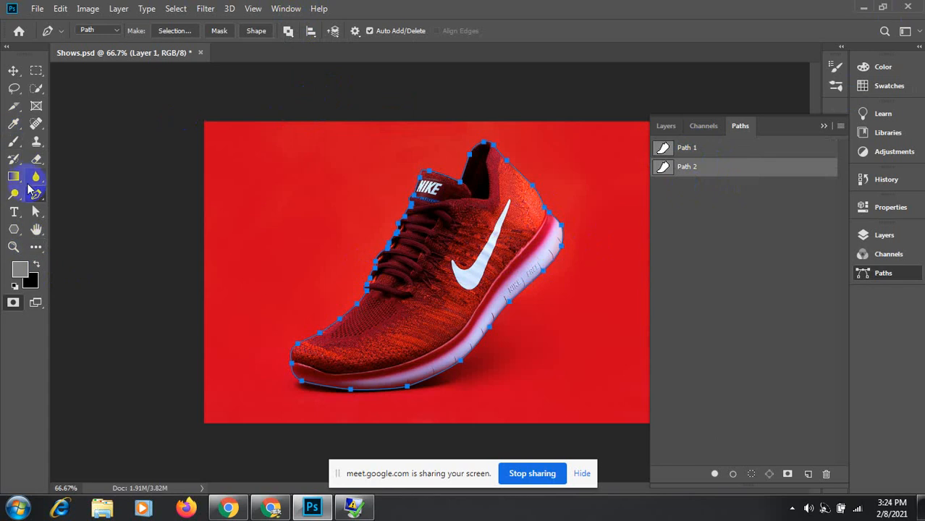
{"action": "left_click", "coordinate": [486, 154]}
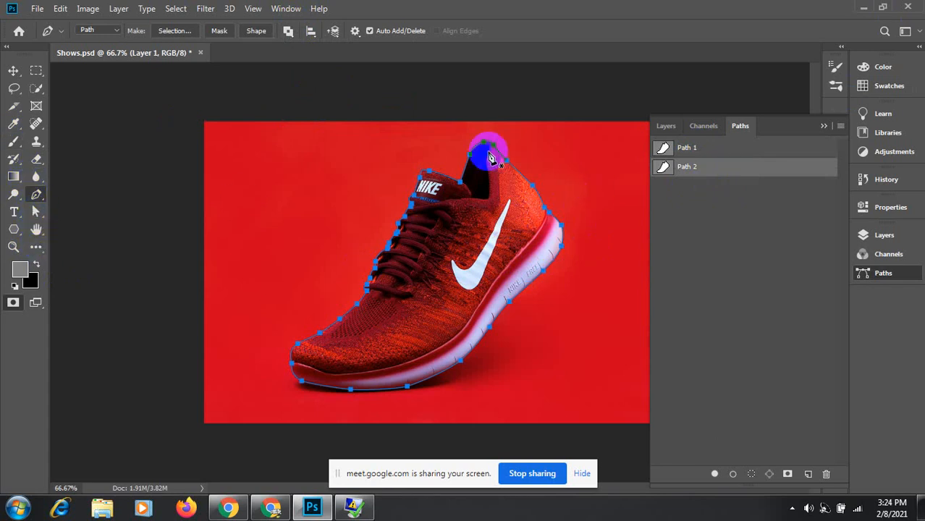
{"action": "left_click_drag", "start_coordinate": [491, 158], "coordinate": [394, 231]}
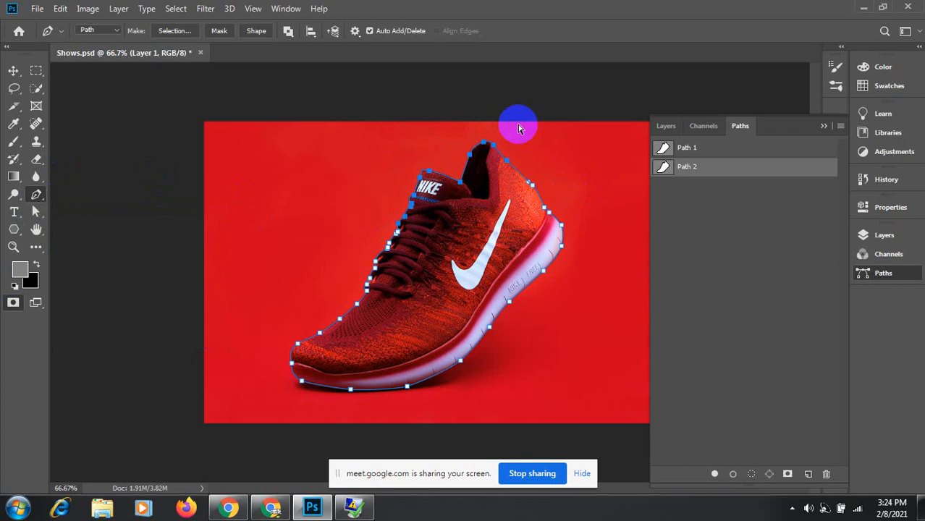
{"action": "left_click_drag", "start_coordinate": [518, 126], "coordinate": [353, 283]}
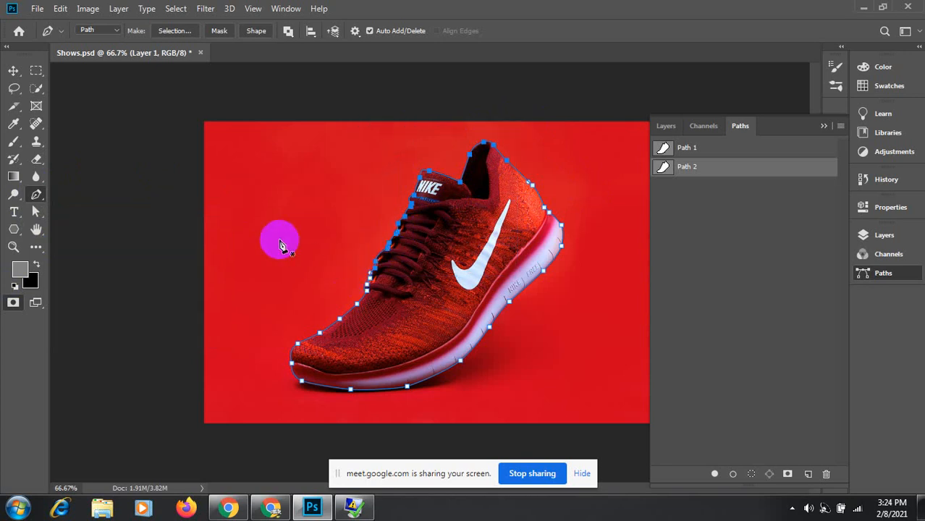
{"action": "key", "text": "Delete"}
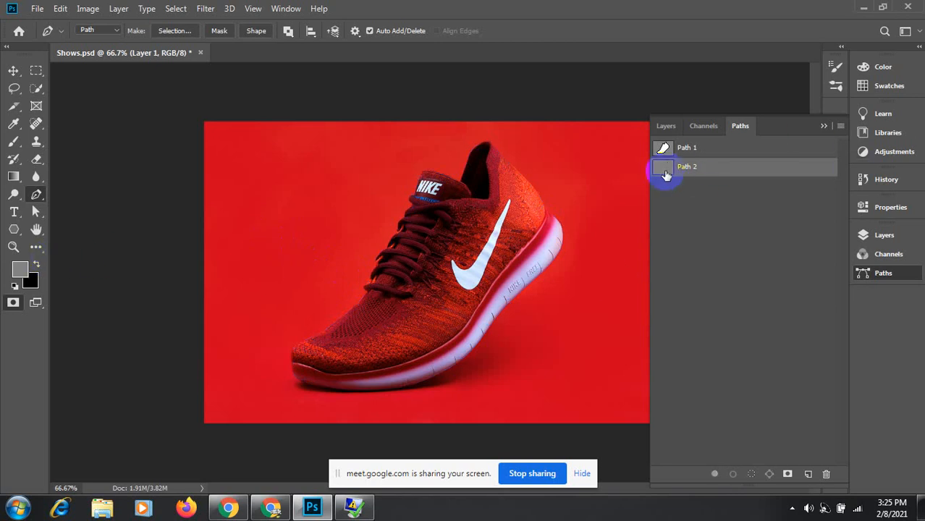
{"action": "key", "text": "ctrl+z"}
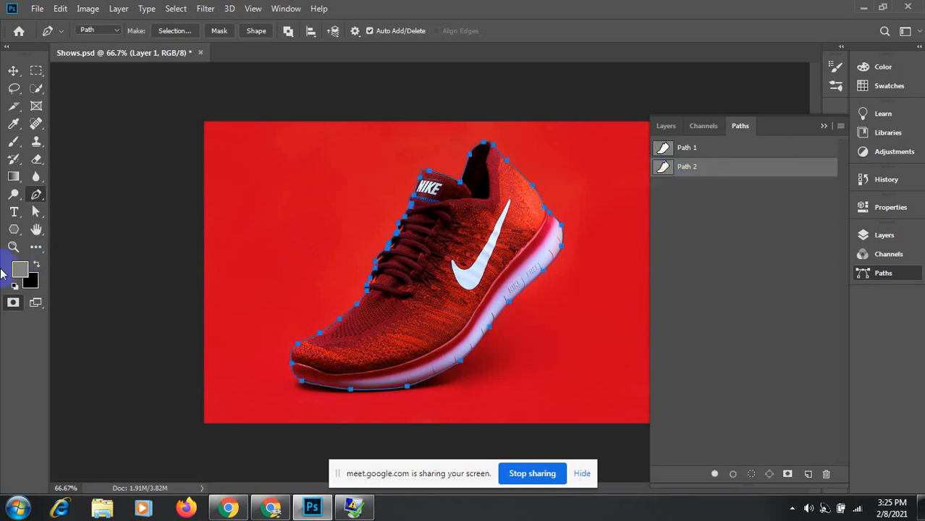
Step: Delete the collar anchors from Path 2 using the Direct Selection tool
{"action": "left_click", "coordinate": [36, 212]}
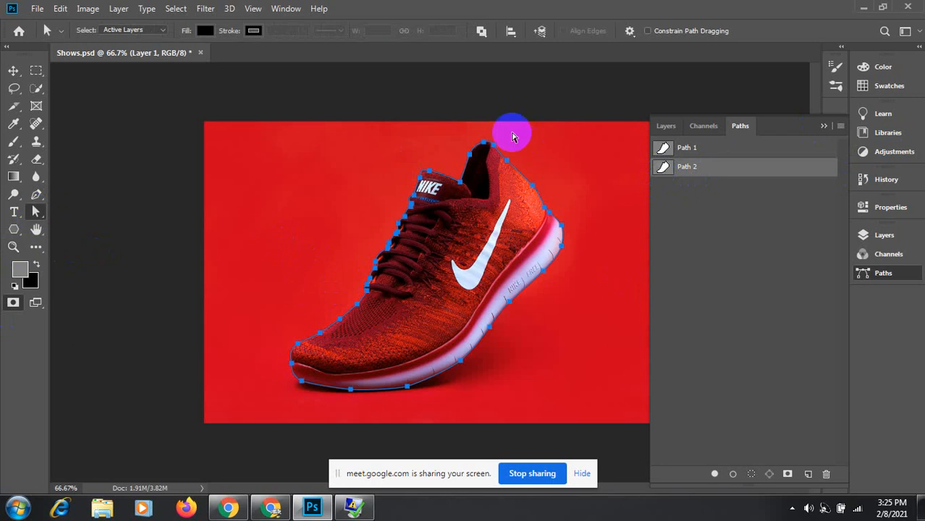
{"action": "left_click_drag", "start_coordinate": [555, 126], "coordinate": [328, 235]}
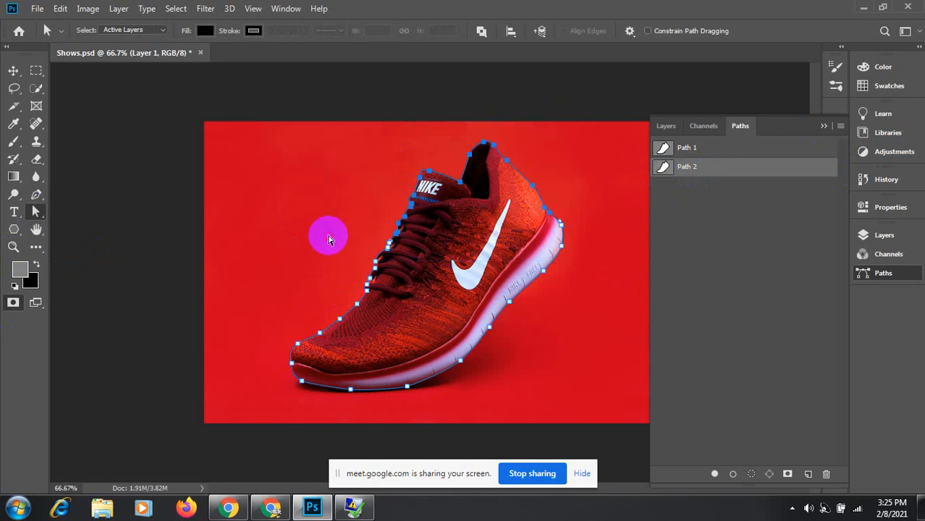
{"action": "left_click", "coordinate": [318, 230]}
{"action": "left_click_drag", "start_coordinate": [311, 174], "coordinate": [465, 304]}
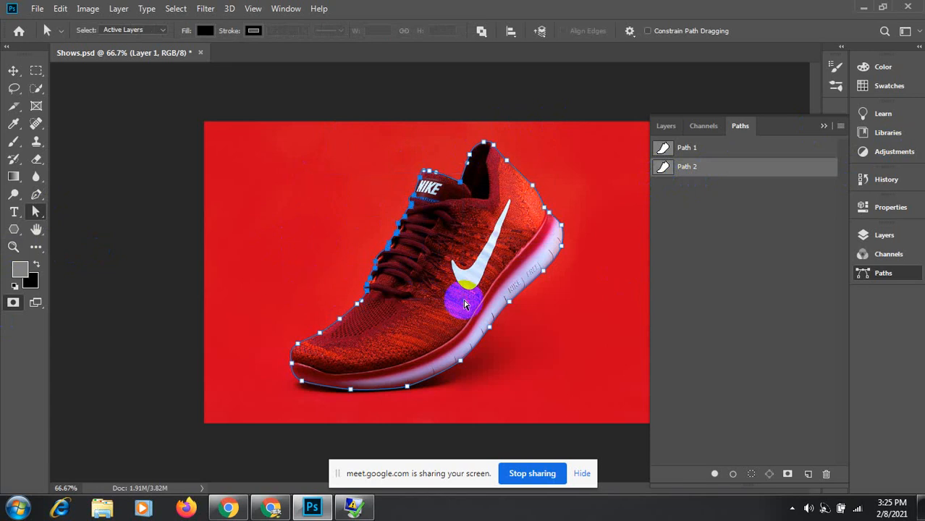
{"action": "left_click_drag", "start_coordinate": [397, 130], "coordinate": [523, 199]}
{"action": "key", "text": "Delete"}
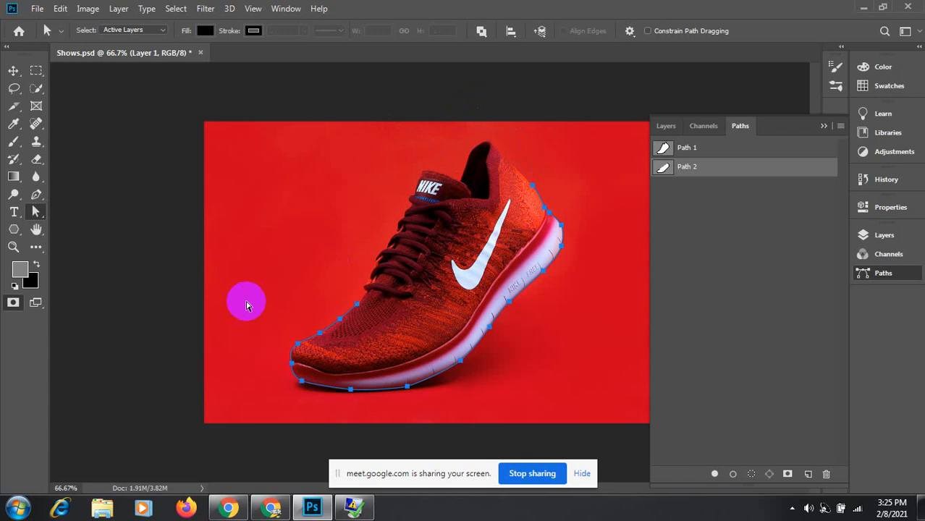
Step: Delete the toe anchors from Path 2, leaving the sole section
{"action": "left_click_drag", "start_coordinate": [281, 283], "coordinate": [378, 346]}
{"action": "key", "text": "Delete"}
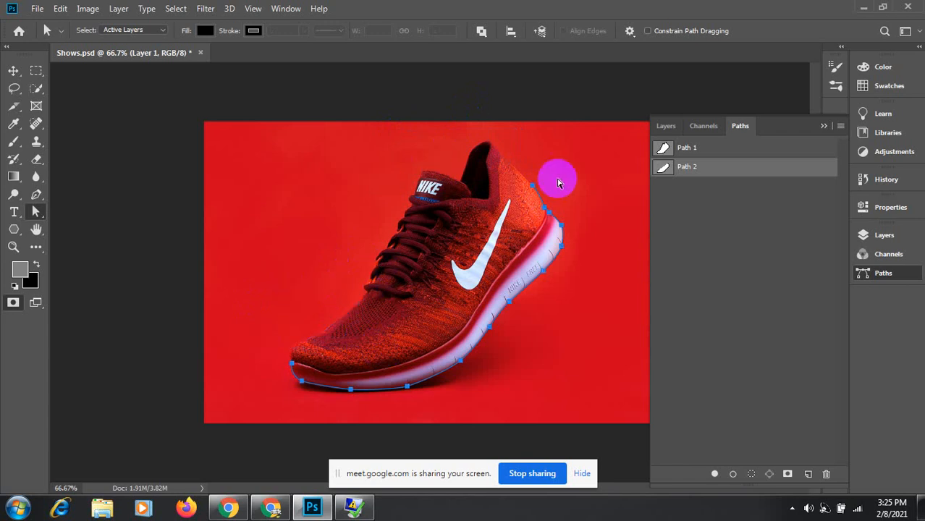
{"action": "left_click_drag", "start_coordinate": [550, 159], "coordinate": [516, 208]}
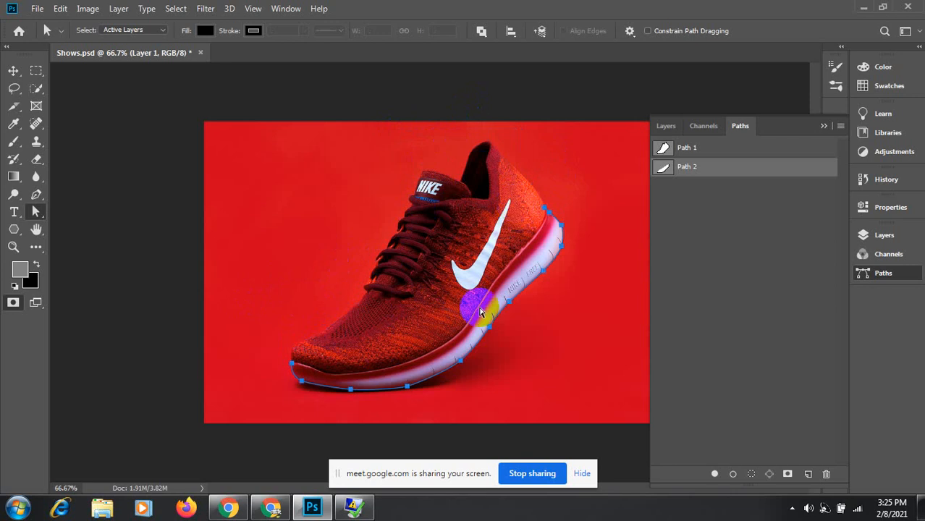
{"action": "left_click", "coordinate": [347, 365], "text": "ctrl"}
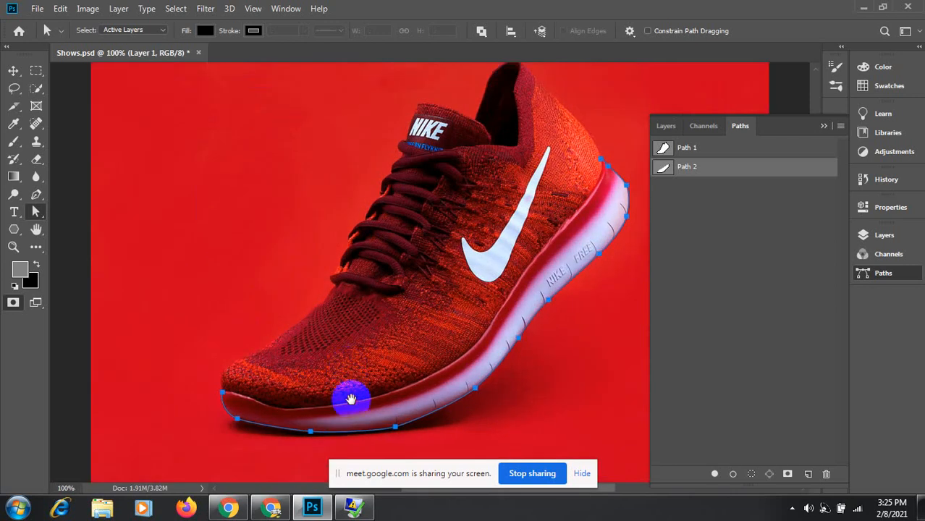
Step: Resume Path 2 with the Pen tool, adding curved anchors from the toe along the sole's top edge
{"action": "left_click_drag", "start_coordinate": [351, 398], "coordinate": [337, 340]}
{"action": "left_click", "coordinate": [212, 320], "text": "ctrl"}
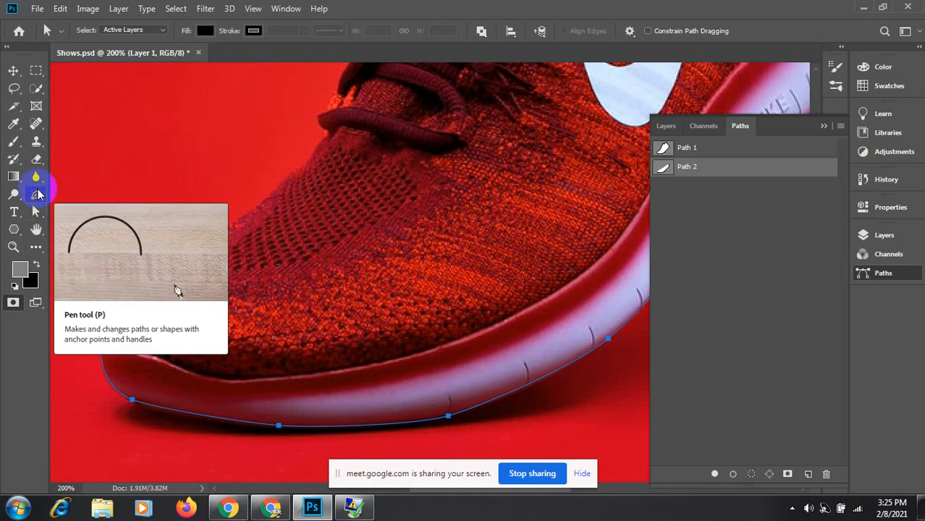
{"action": "left_click", "coordinate": [37, 194]}
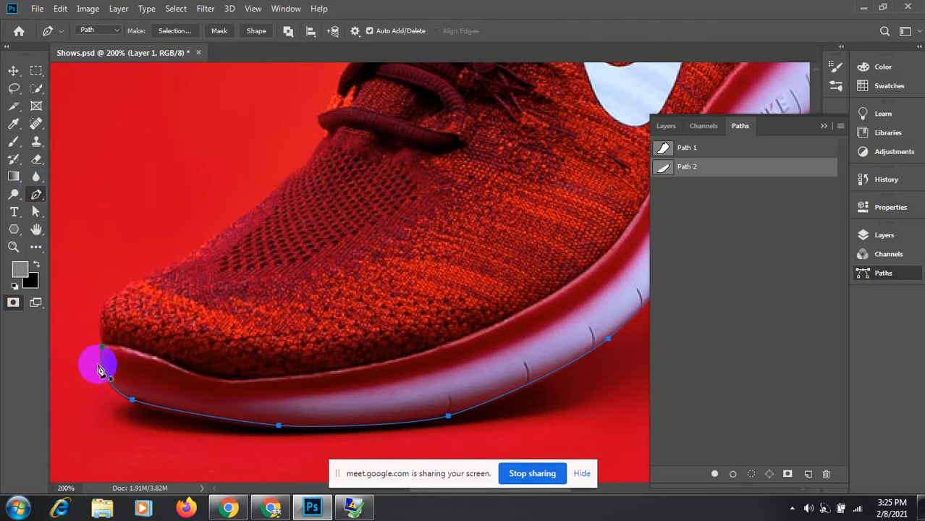
{"action": "left_click", "coordinate": [103, 346]}
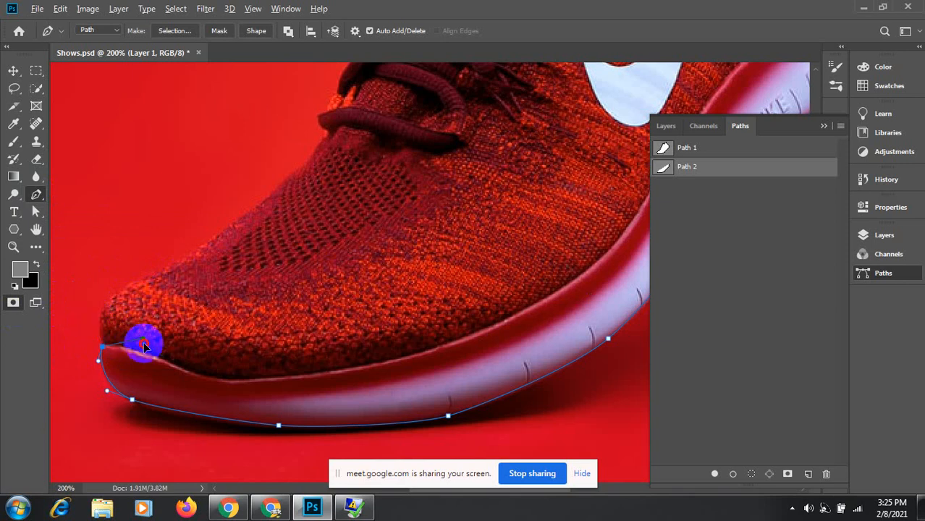
{"action": "left_click_drag", "start_coordinate": [119, 343], "coordinate": [179, 366]}
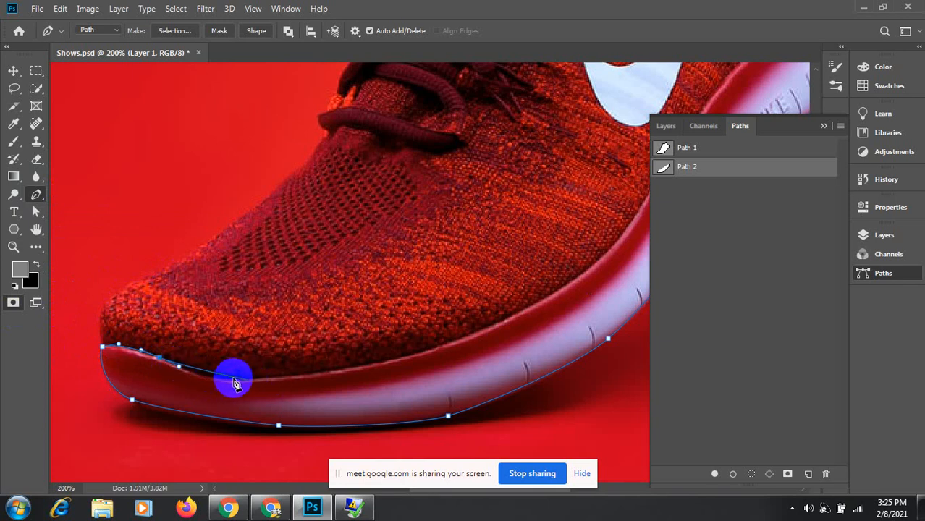
{"action": "left_click_drag", "start_coordinate": [232, 380], "coordinate": [259, 380]}
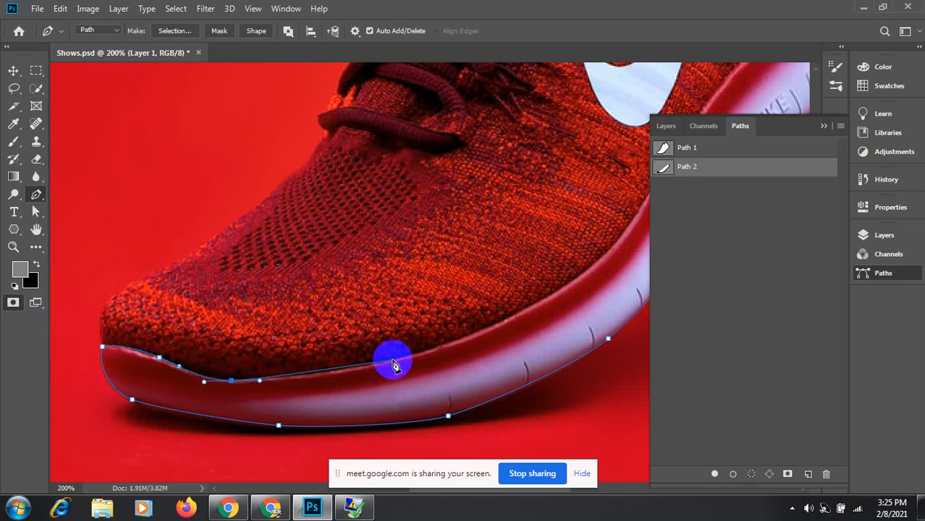
{"action": "left_click_drag", "start_coordinate": [391, 361], "coordinate": [442, 348]}
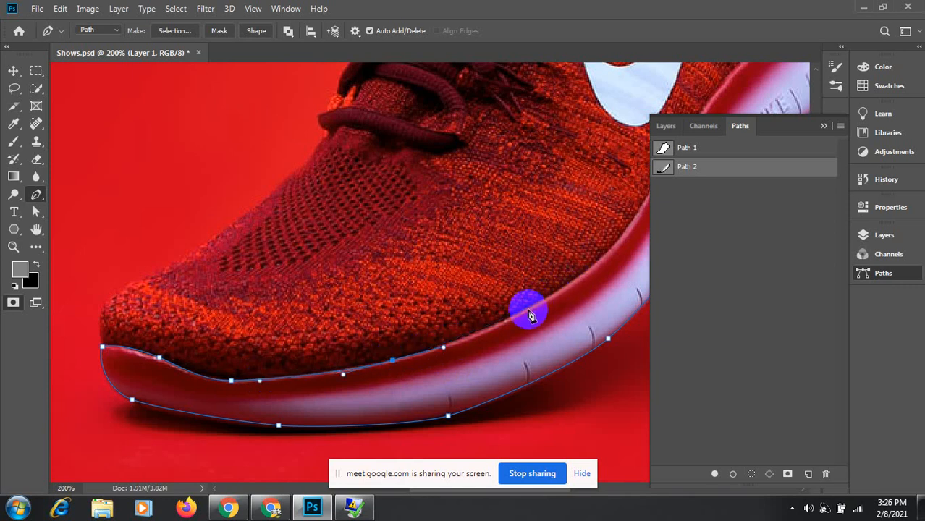
Step: Continue curved anchors along the sole's upper edge toward the heel
{"action": "left_click_drag", "start_coordinate": [526, 310], "coordinate": [368, 385]}
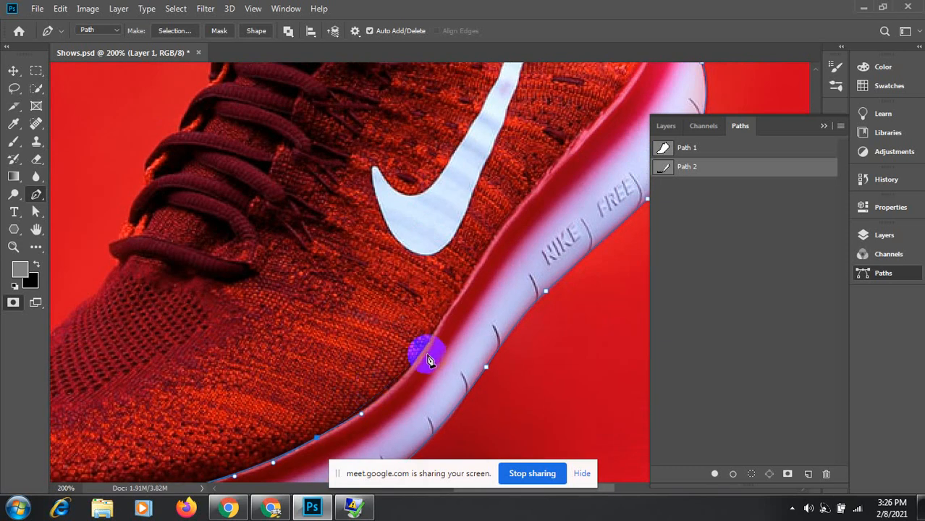
{"action": "left_click_drag", "start_coordinate": [425, 356], "coordinate": [434, 332]}
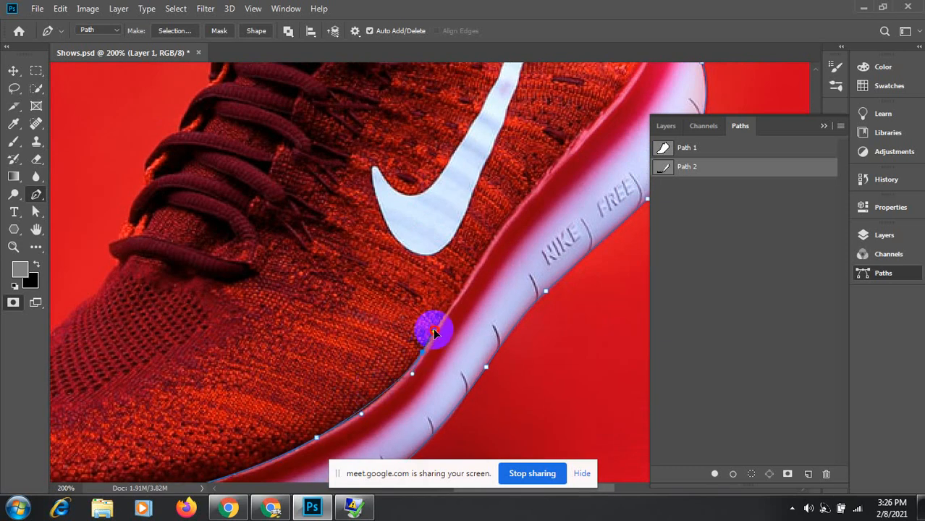
{"action": "left_click_drag", "start_coordinate": [487, 278], "coordinate": [359, 369]}
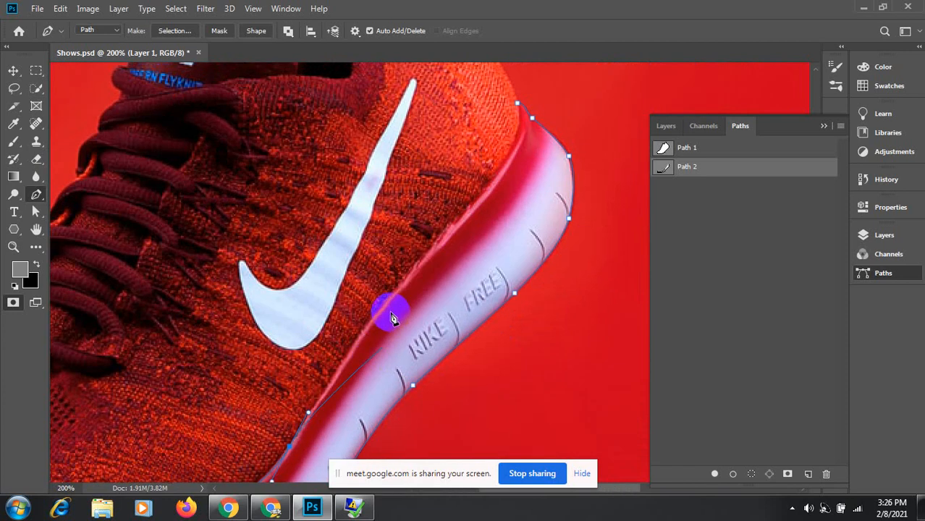
{"action": "mouse_move", "coordinate": [365, 328]}
{"action": "left_mouse_down"}
{"action": "mouse_move", "coordinate": [389, 294]}
{"action": "mouse_move", "coordinate": [345, 351]}
{"action": "mouse_move", "coordinate": [364, 342]}
{"action": "mouse_move", "coordinate": [378, 308]}
{"action": "mouse_move", "coordinate": [344, 378]}
{"action": "mouse_move", "coordinate": [364, 375]}
{"action": "mouse_move", "coordinate": [346, 377]}
{"action": "mouse_move", "coordinate": [356, 327]}
{"action": "mouse_move", "coordinate": [361, 346]}
{"action": "mouse_move", "coordinate": [376, 316]}
{"action": "left_mouse_up"}
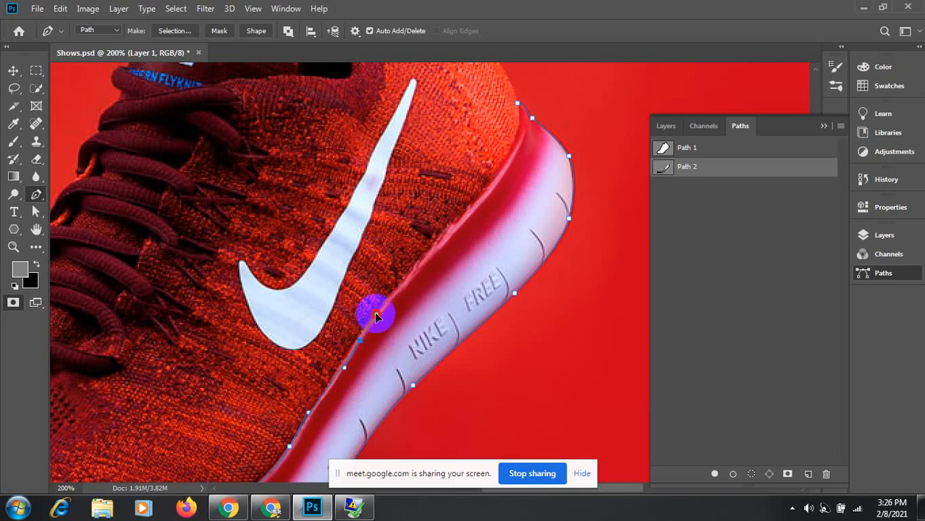
{"action": "left_click_drag", "start_coordinate": [446, 215], "coordinate": [360, 282]}
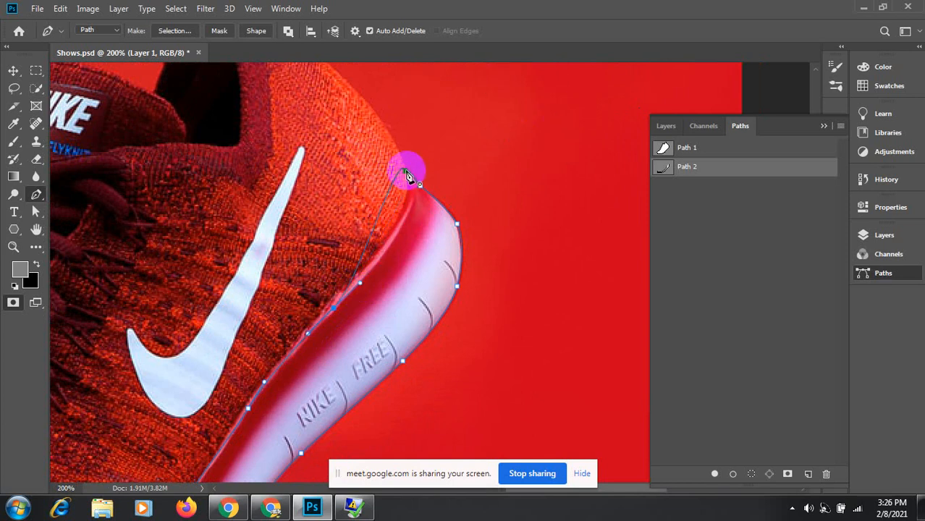
Step: Close Path 2 at its starting anchor, curving the closing segment to hug the heel
{"action": "left_click_drag", "start_coordinate": [406, 175], "coordinate": [383, 147]}
{"action": "left_click_drag", "start_coordinate": [405, 175], "coordinate": [368, 131]}
{"action": "left_click_drag", "start_coordinate": [491, 186], "coordinate": [379, 146]}
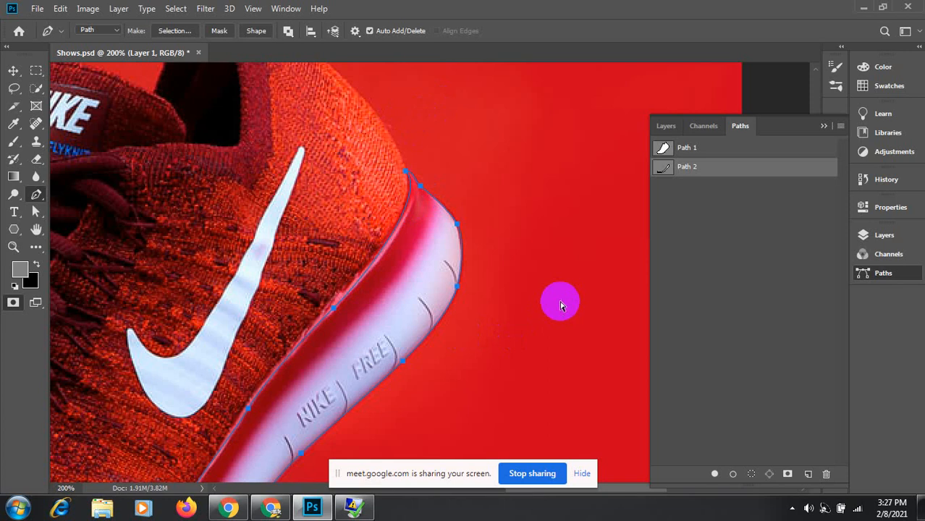
{"action": "key", "text": "ctrl+minus"}
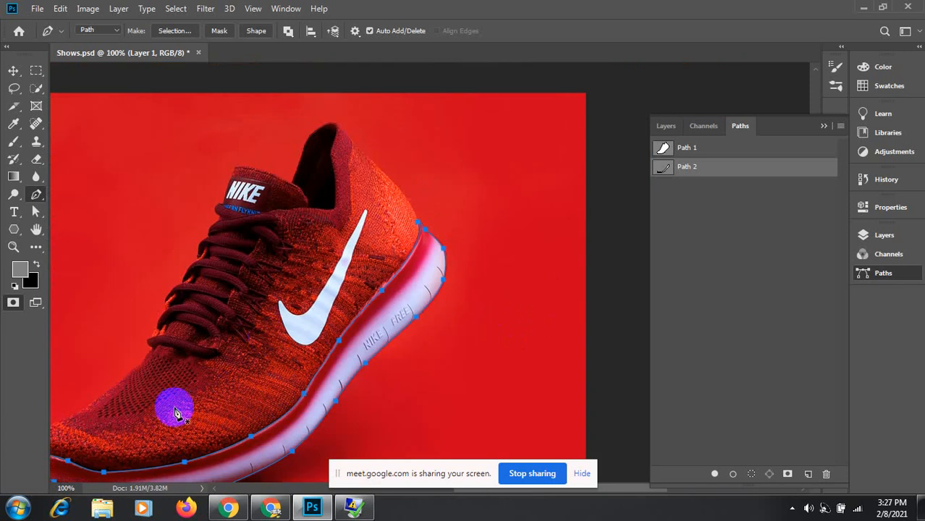
{"action": "left_click_drag", "start_coordinate": [144, 410], "coordinate": [110, 411]}
{"action": "key", "text": "space"}
{"action": "left_click_drag", "start_coordinate": [166, 425], "coordinate": [257, 275]}
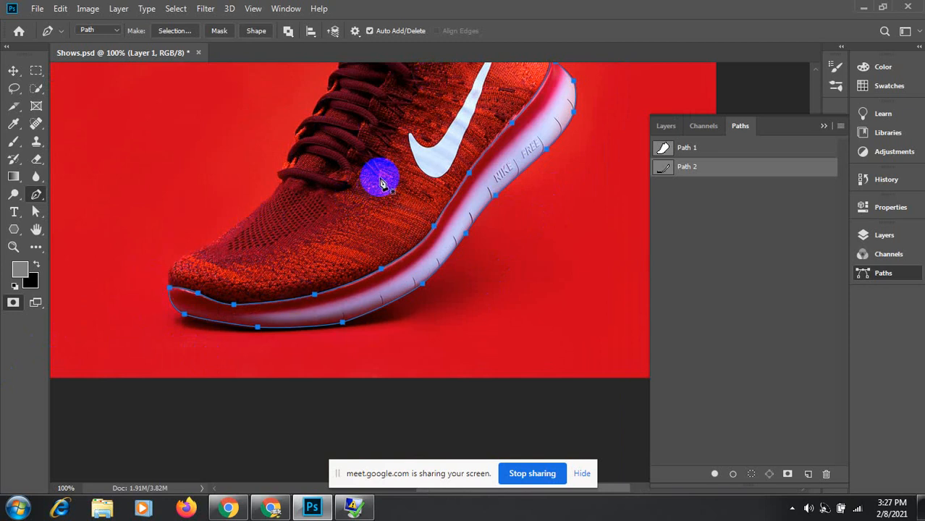
{"action": "left_click_drag", "start_coordinate": [378, 148], "coordinate": [354, 278]}
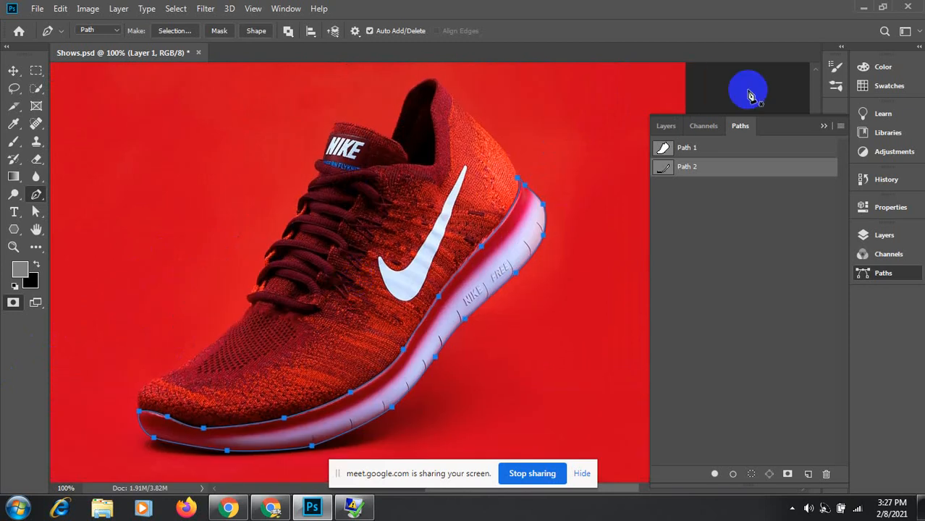
Step: Set the Path Options outline thickness to 3 px, with Path 1 selected
{"action": "left_click", "coordinate": [672, 149]}
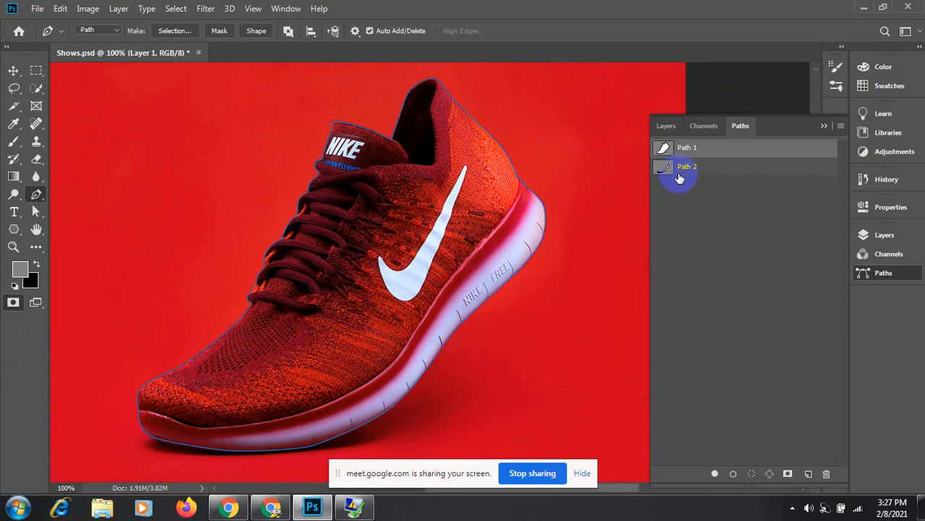
{"action": "left_click", "coordinate": [663, 170]}
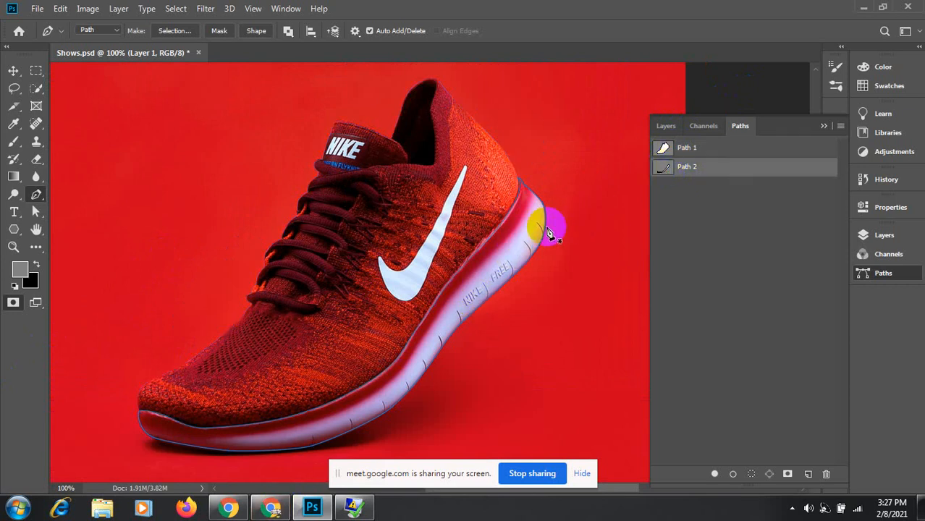
{"action": "left_click", "coordinate": [355, 31]}
{"action": "left_click", "coordinate": [407, 66]}
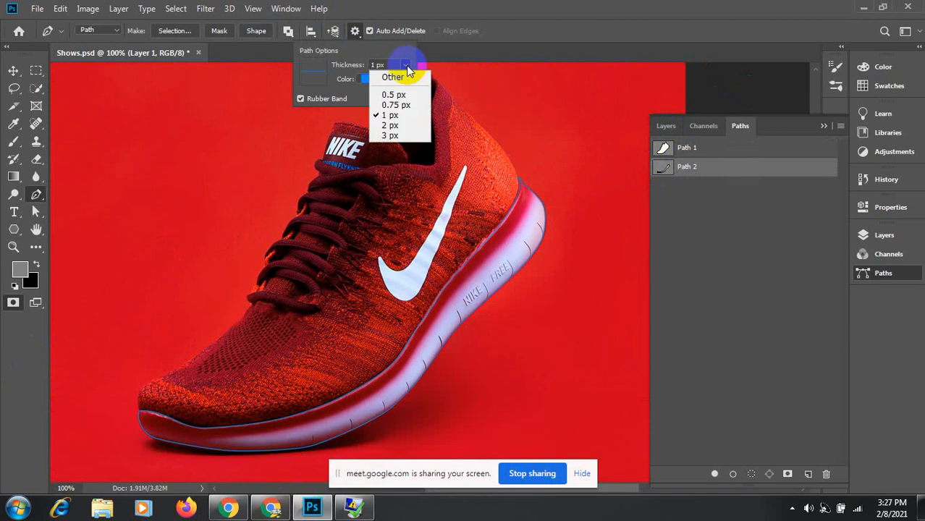
{"action": "left_click", "coordinate": [395, 136]}
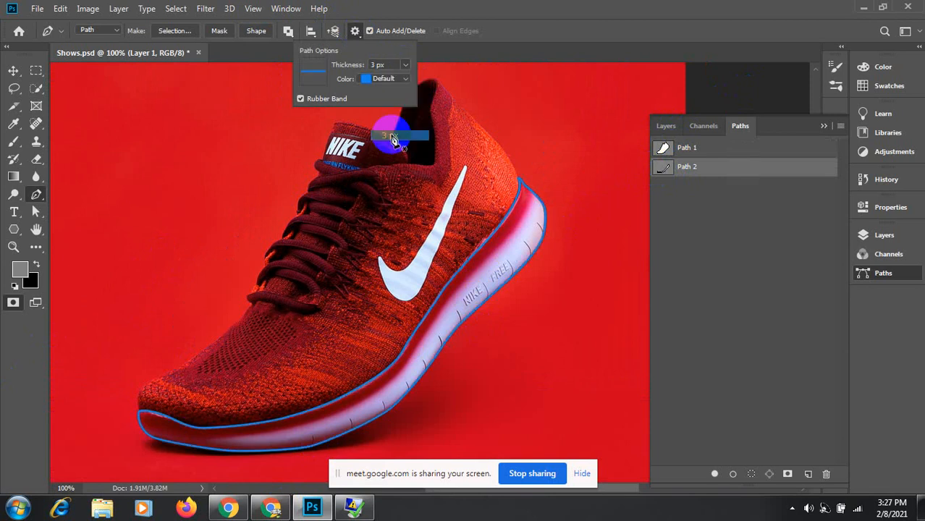
{"action": "left_click", "coordinate": [691, 148]}
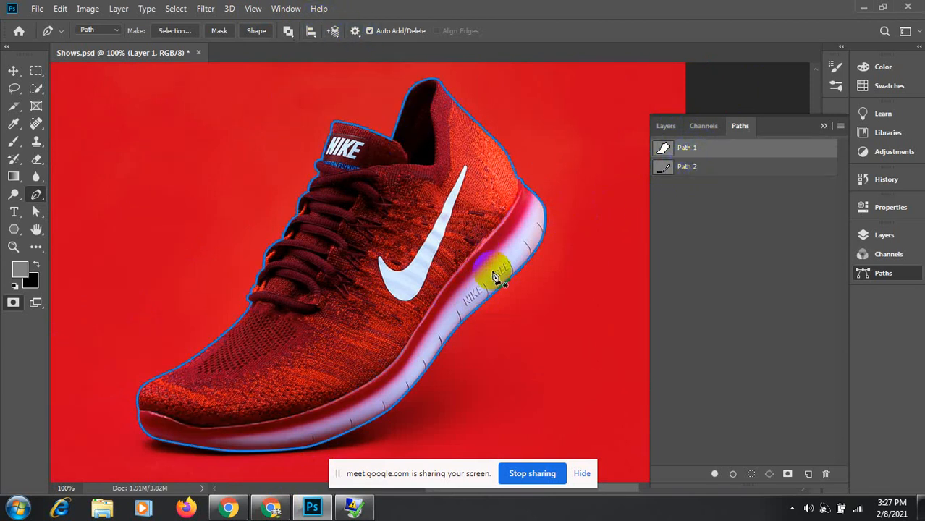
{"action": "left_click", "coordinate": [683, 167]}
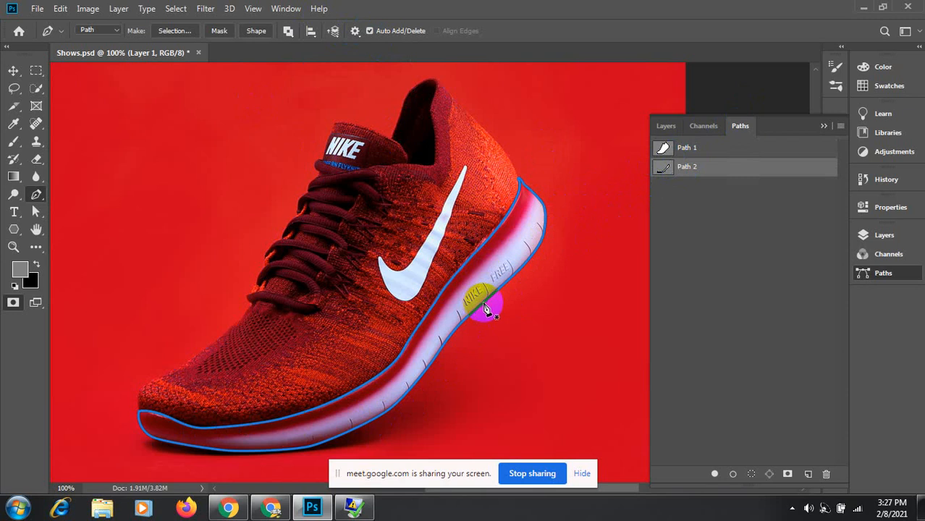
{"action": "left_click", "coordinate": [660, 148]}
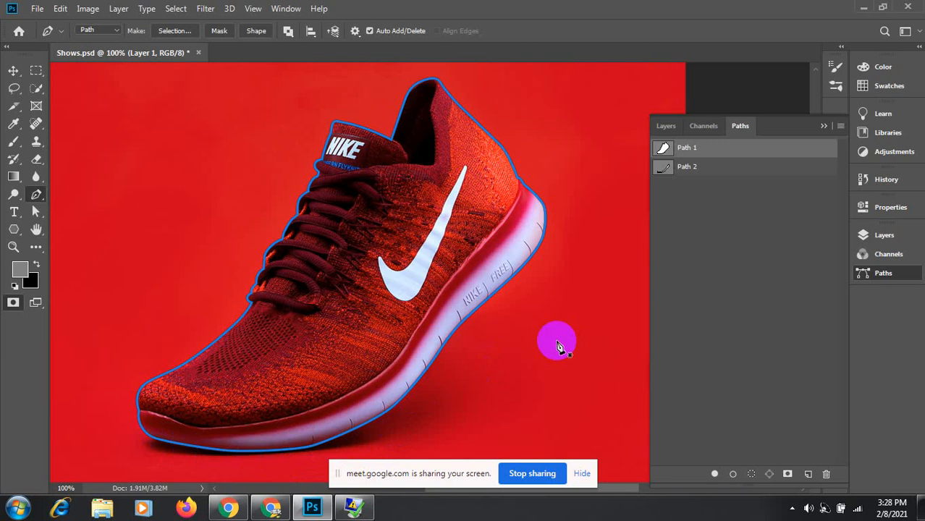
{"action": "left_click", "coordinate": [666, 169]}
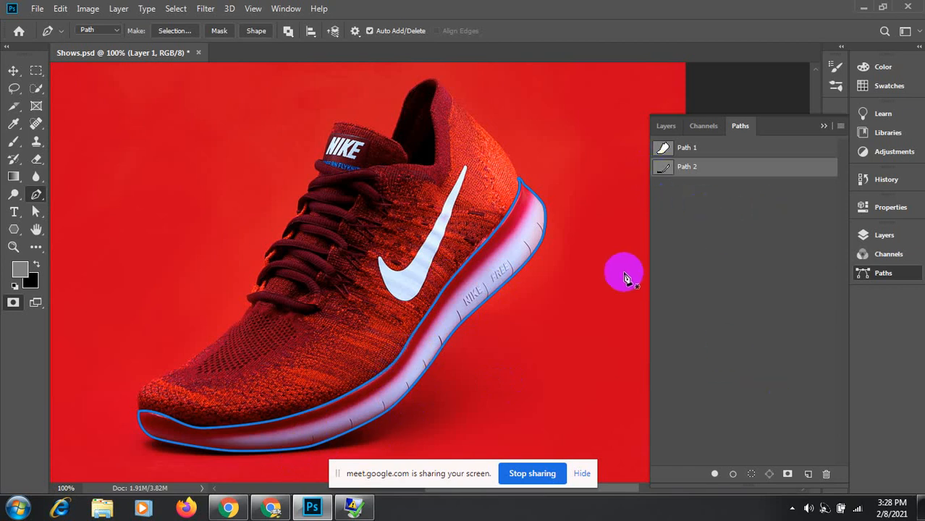
{"action": "left_click", "coordinate": [13, 70]}
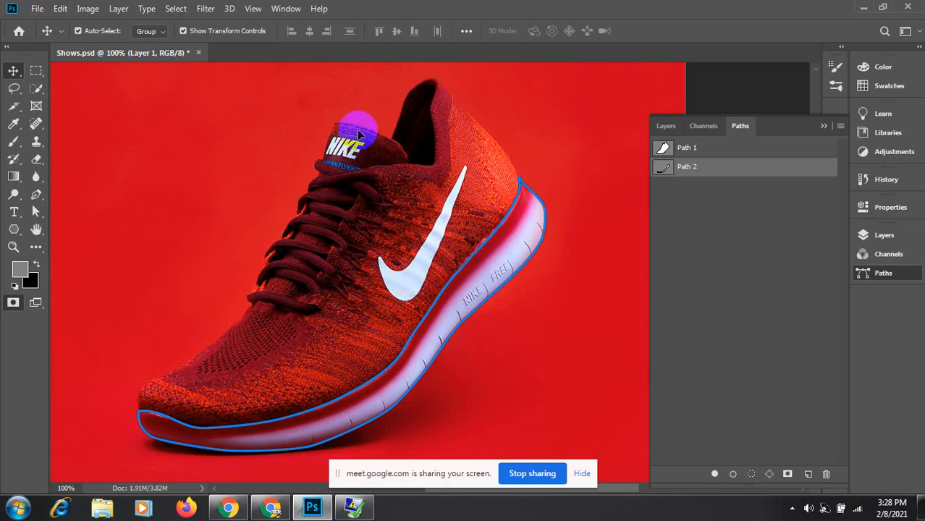
Step: Create Path 3, then toggle between Path 1 and Path 2 to compare their outlines
{"action": "left_click", "coordinate": [808, 475]}
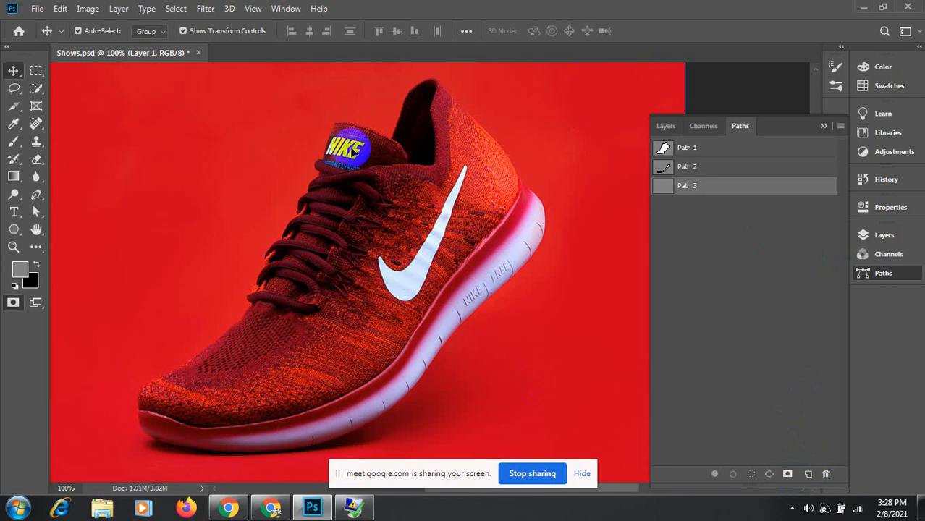
{"action": "left_click", "coordinate": [663, 149]}
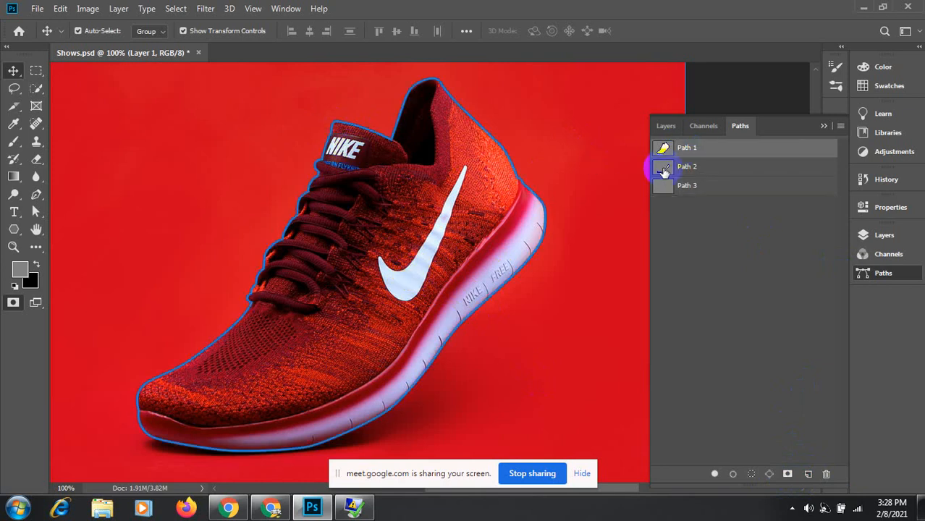
{"action": "left_click", "coordinate": [664, 171]}
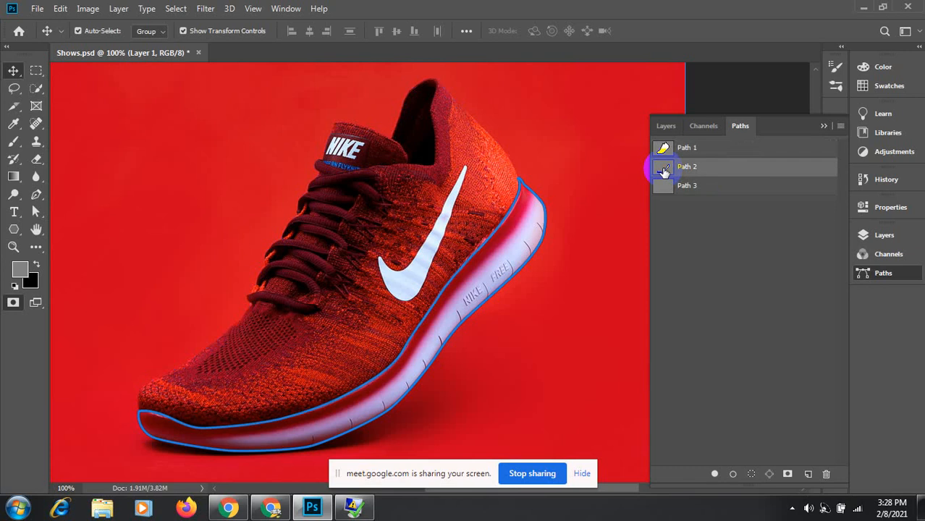
{"action": "left_click", "coordinate": [663, 149]}
{"action": "left_click", "coordinate": [660, 169]}
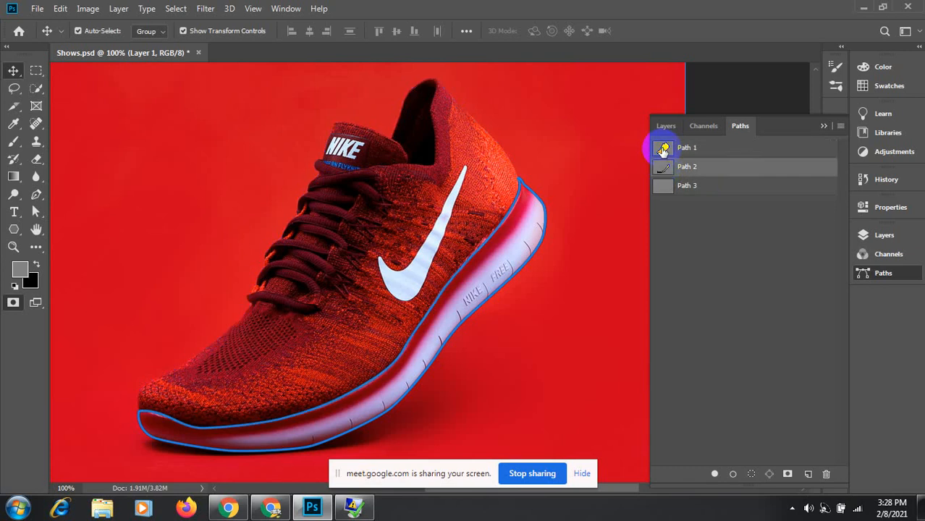
{"action": "left_click", "coordinate": [663, 149]}
{"action": "left_click", "coordinate": [660, 175]}
{"action": "left_click", "coordinate": [661, 148]}
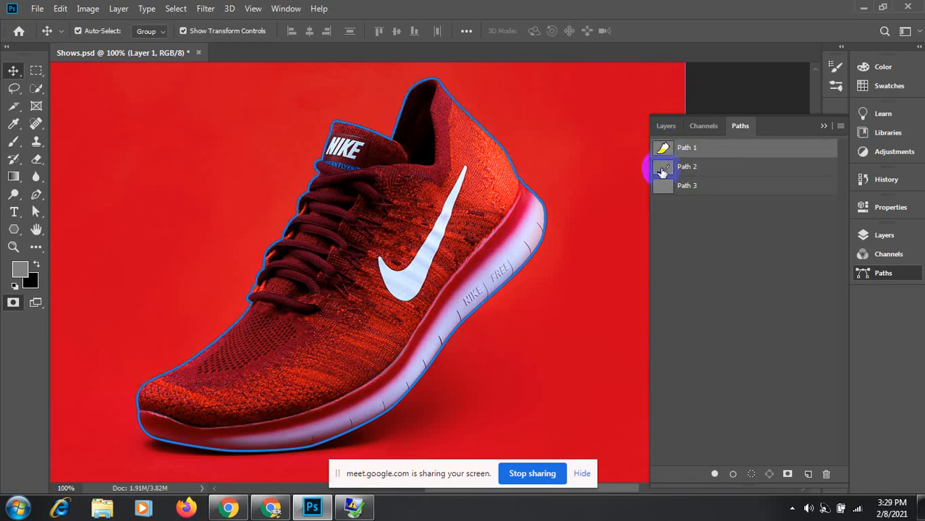
{"action": "left_click", "coordinate": [663, 169]}
{"action": "left_click", "coordinate": [661, 148]}
{"action": "left_click", "coordinate": [661, 169]}
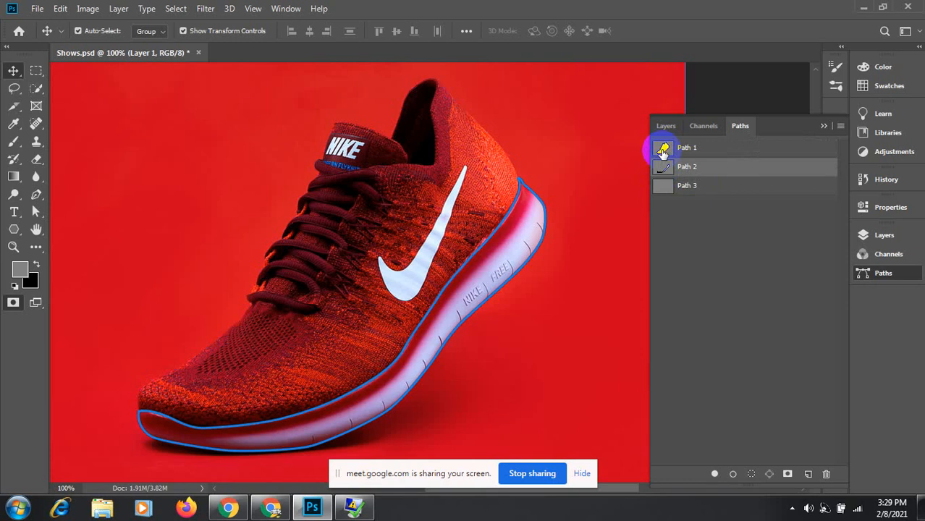
{"action": "left_click", "coordinate": [661, 149]}
{"action": "left_click", "coordinate": [661, 174]}
{"action": "left_click", "coordinate": [659, 149]}
{"action": "left_click", "coordinate": [661, 167]}
{"action": "left_click", "coordinate": [661, 152]}
{"action": "left_click", "coordinate": [660, 167]}
Step: Select the empty Path 3 and switch to the Pen tool
{"action": "left_click", "coordinate": [662, 149]}
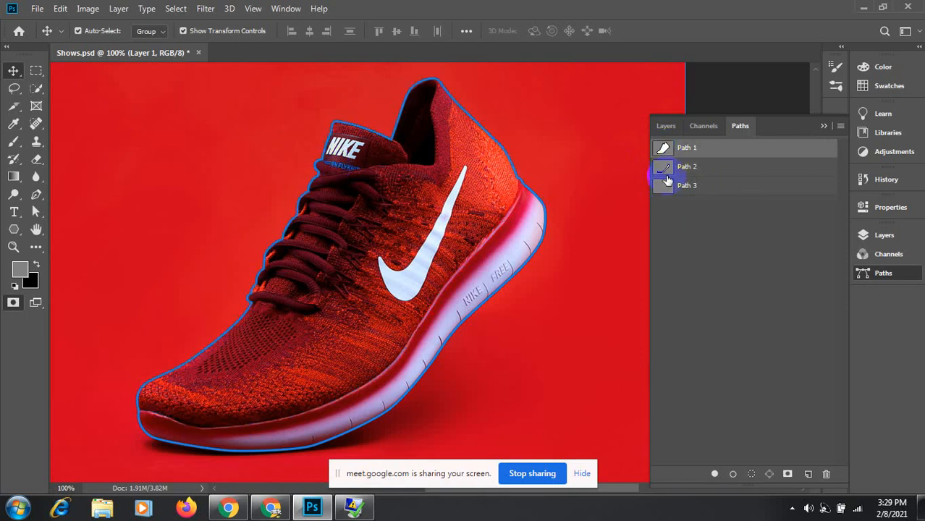
{"action": "left_click", "coordinate": [672, 196]}
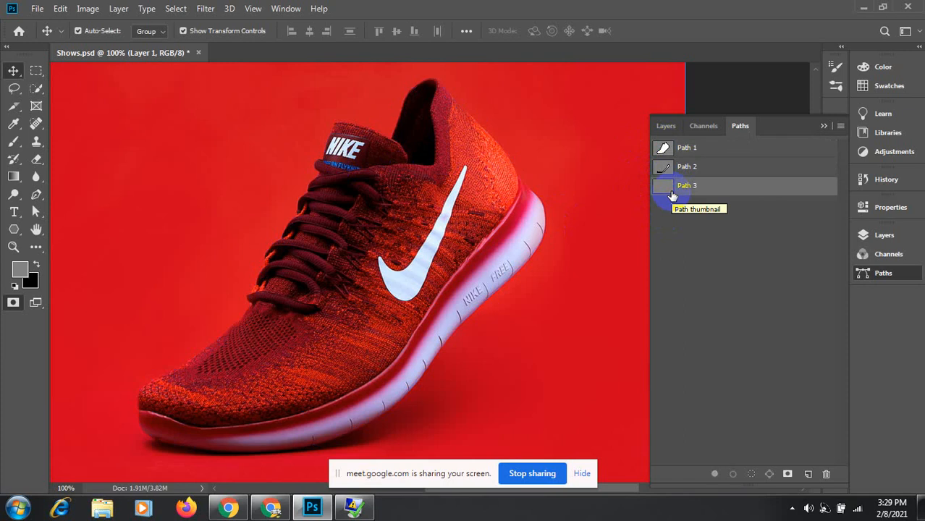
{"action": "left_click", "coordinate": [36, 195]}
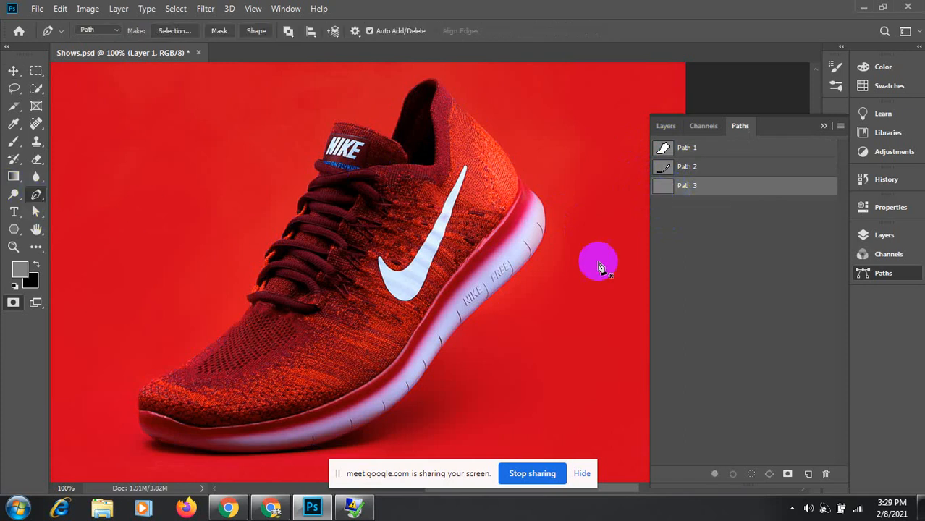
Step: Start Path 3 at the swoosh's lower tip with curved anchors along its inner curve
{"action": "left_click", "coordinate": [396, 285], "text": "ctrl"}
{"action": "left_click", "coordinate": [396, 284], "text": "ctrl"}
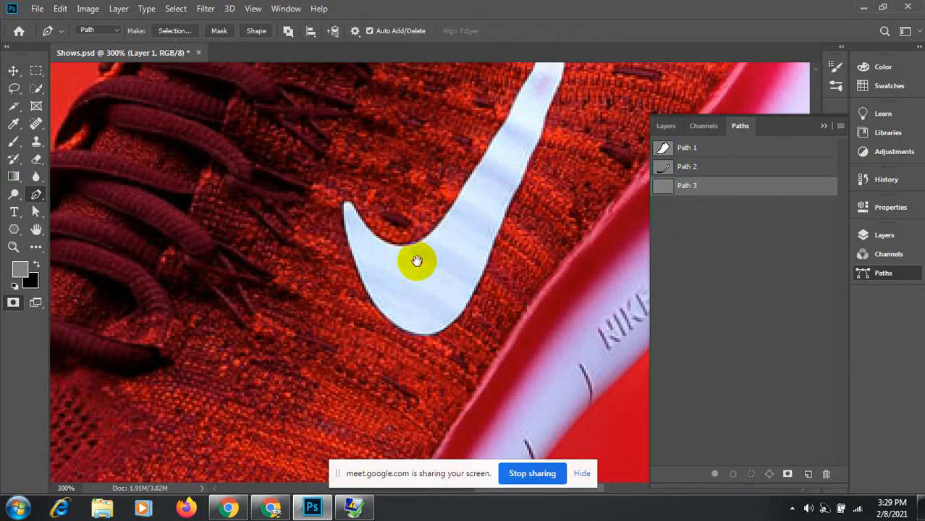
{"action": "left_click_drag", "start_coordinate": [417, 262], "coordinate": [337, 330]}
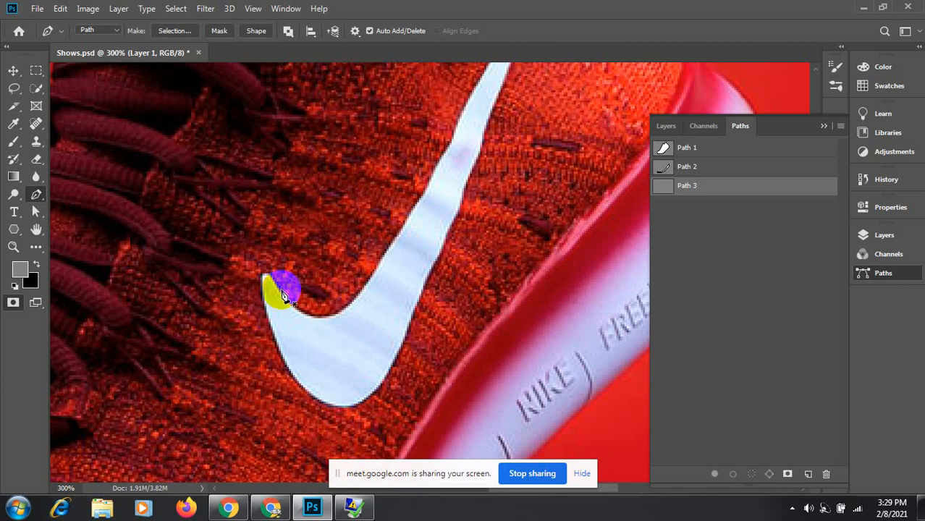
{"action": "left_click_drag", "start_coordinate": [281, 291], "coordinate": [351, 308]}
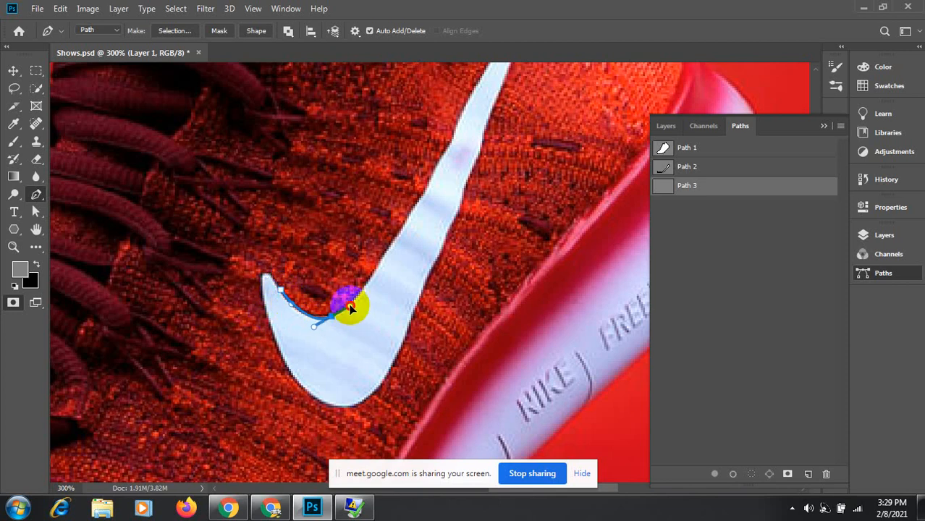
{"action": "left_click", "coordinate": [384, 263], "text": "ctrl"}
{"action": "left_click", "coordinate": [384, 262], "text": "ctrl"}
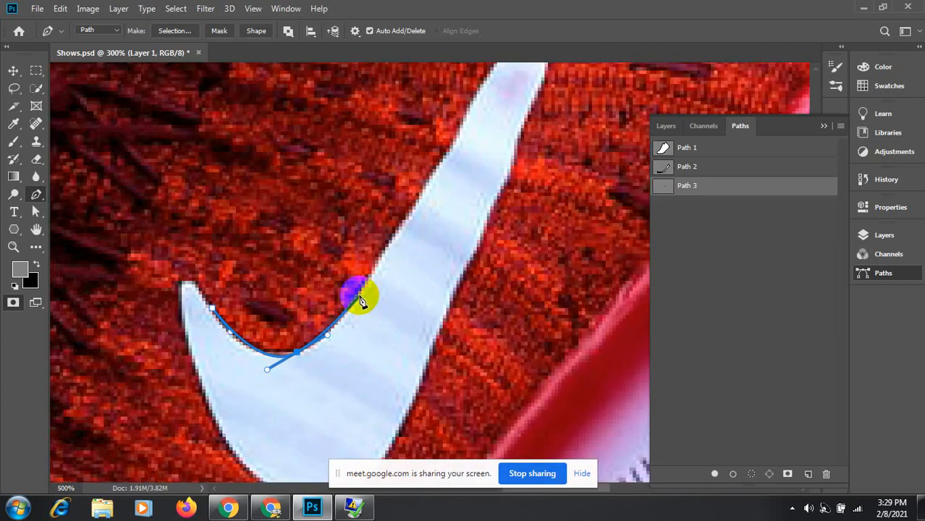
{"action": "left_click_drag", "start_coordinate": [367, 287], "coordinate": [387, 248]}
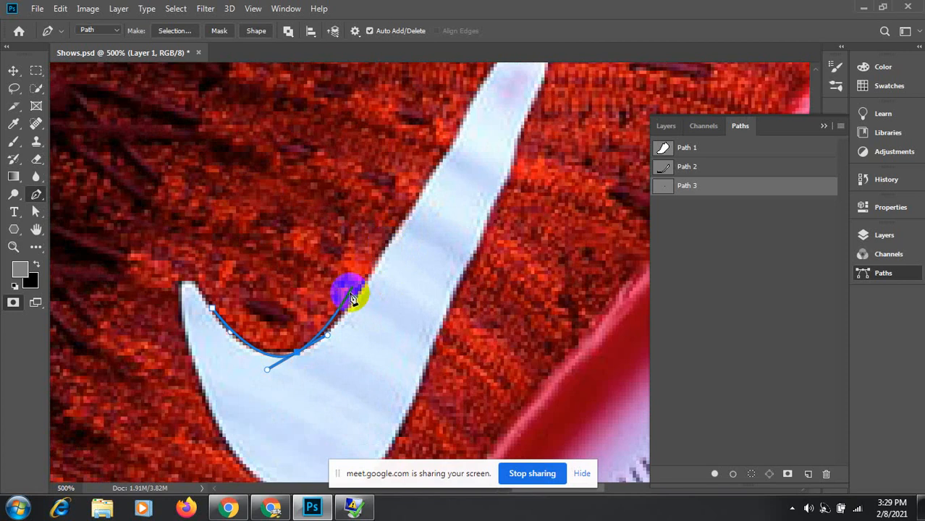
{"action": "scroll", "coordinate": [352, 305], "scroll_direction": "up", "scroll_amount": 3}
{"action": "scroll", "coordinate": [351, 306], "scroll_direction": "up", "scroll_amount": 1}
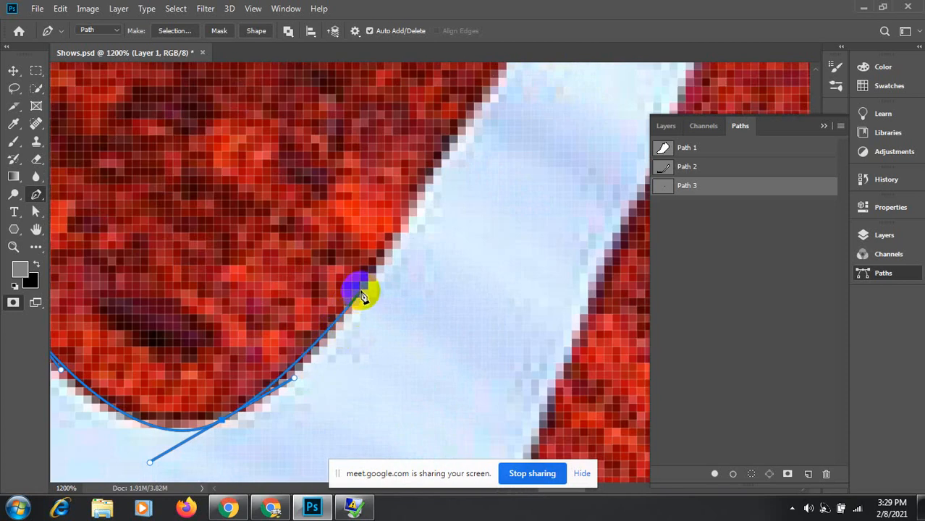
{"action": "left_click_drag", "start_coordinate": [360, 291], "coordinate": [398, 238]}
Step: Add curved anchors up the white stripe's left edge
{"action": "left_click_drag", "start_coordinate": [482, 111], "coordinate": [397, 361]}
{"action": "key", "text": "space"}
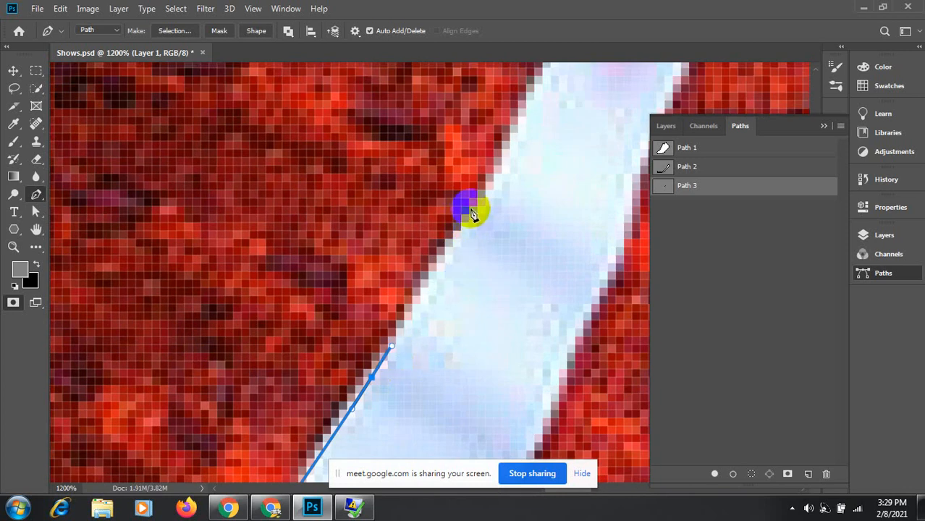
{"action": "left_click_drag", "start_coordinate": [470, 207], "coordinate": [376, 348]}
{"action": "key", "text": "space"}
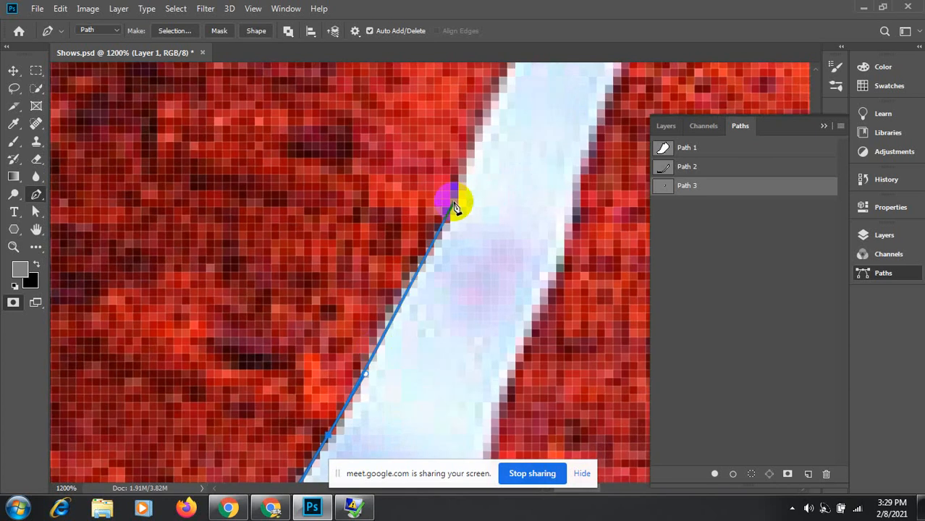
{"action": "left_click", "coordinate": [478, 156]}
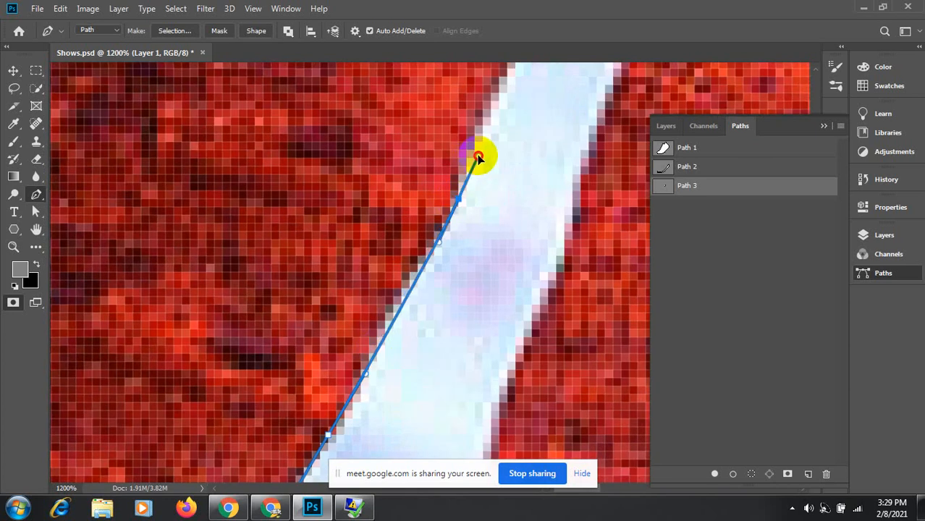
{"action": "key", "text": "space"}
{"action": "left_click_drag", "start_coordinate": [479, 155], "coordinate": [433, 345]}
Step: Anchor Path 3 at the stripe's top tip and begin down the right edge
{"action": "key", "text": "space"}
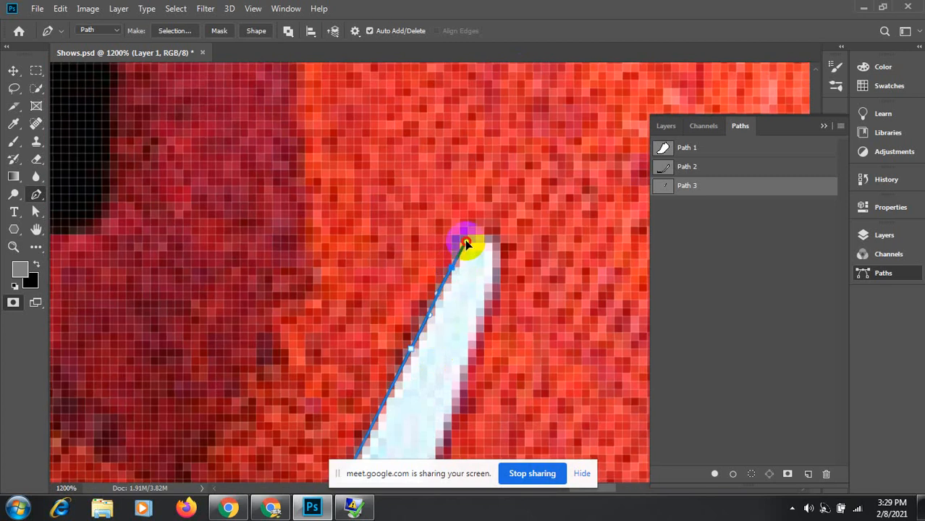
{"action": "left_click_drag", "start_coordinate": [466, 241], "coordinate": [477, 340]}
{"action": "key", "text": "space"}
{"action": "left_click_drag", "start_coordinate": [450, 368], "coordinate": [500, 176]}
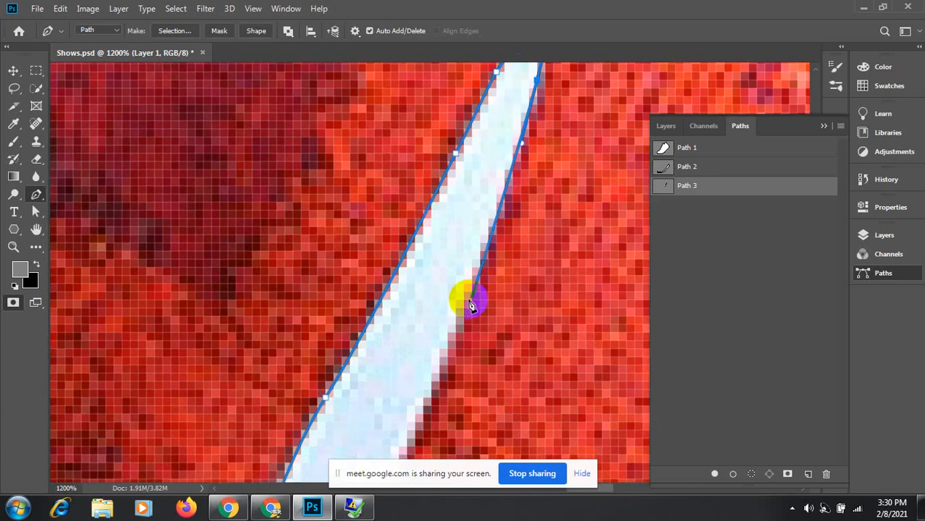
{"action": "left_click", "coordinate": [467, 300]}
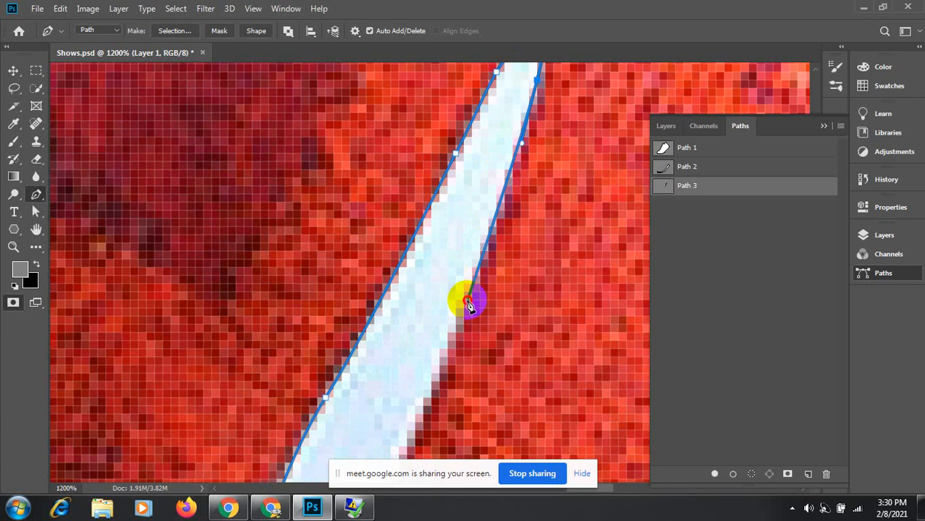
Step: Add curved anchors down the upper part of the swoosh's right edge
{"action": "left_click_drag", "start_coordinate": [467, 301], "coordinate": [446, 349]}
{"action": "left_click", "coordinate": [445, 349]}
{"action": "key", "text": "space"}
{"action": "left_click_drag", "start_coordinate": [415, 384], "coordinate": [507, 170]}
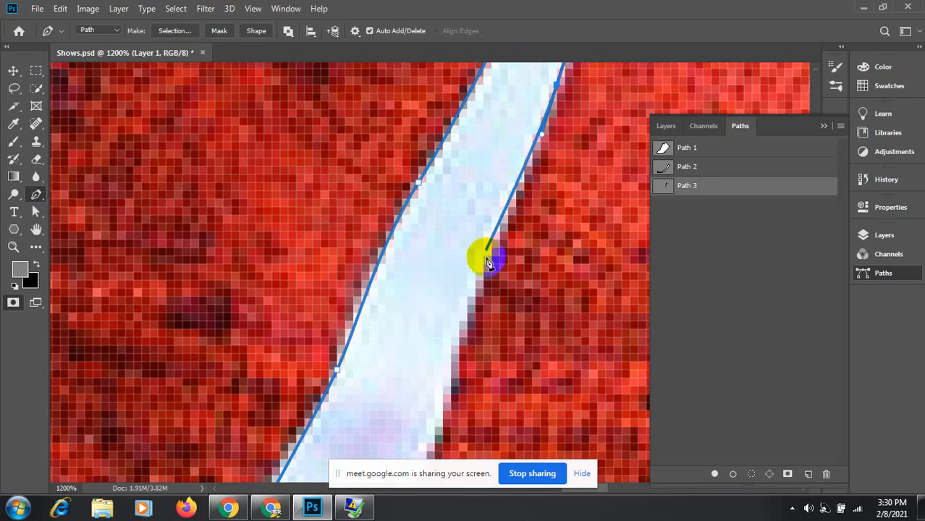
{"action": "left_click", "coordinate": [490, 283]}
{"action": "mouse_move", "coordinate": [490, 284]}
{"action": "left_mouse_down"}
{"action": "mouse_move", "coordinate": [496, 252]}
{"action": "mouse_move", "coordinate": [480, 271]}
{"action": "left_mouse_up"}
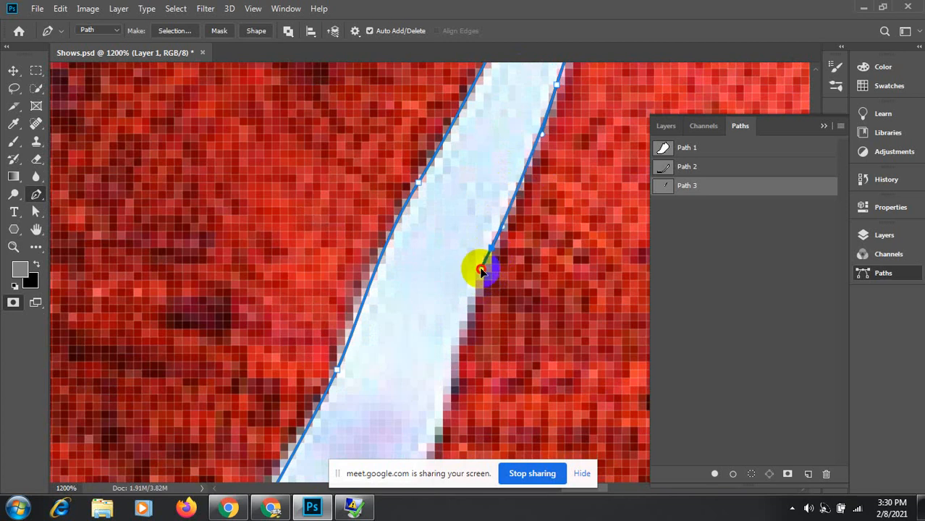
{"action": "left_click", "coordinate": [455, 350]}
{"action": "left_click_drag", "start_coordinate": [454, 349], "coordinate": [440, 171]}
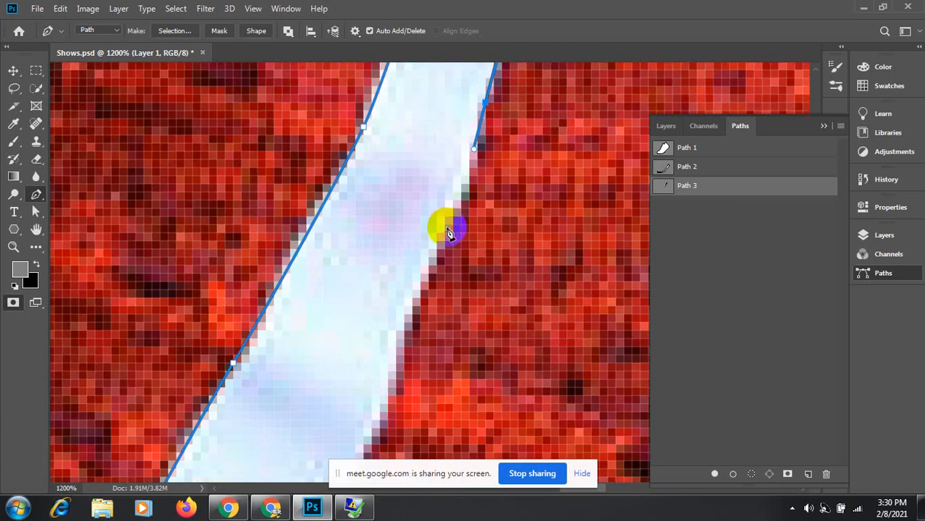
Step: Continue anchors toward the swoosh's lower curve, undoing a misplaced segment
{"action": "left_click_drag", "start_coordinate": [446, 227], "coordinate": [427, 270]}
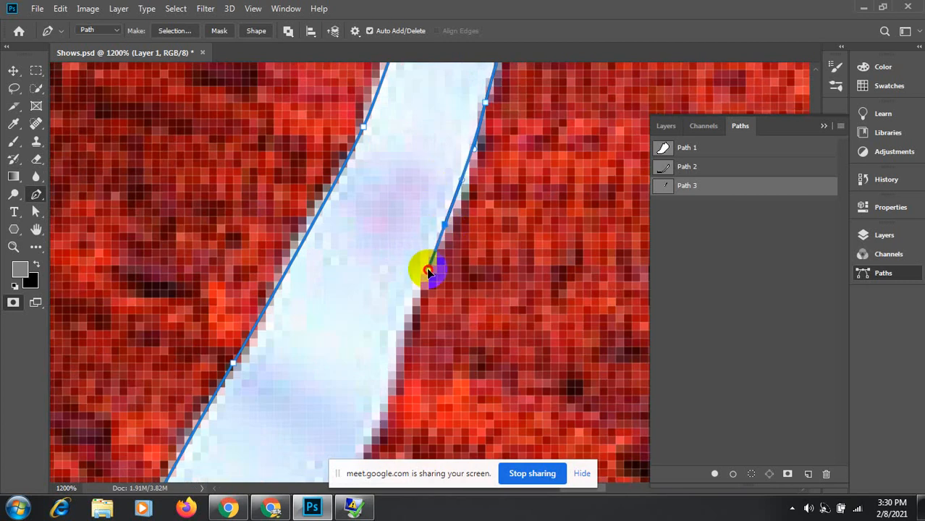
{"action": "left_click_drag", "start_coordinate": [390, 338], "coordinate": [426, 223]}
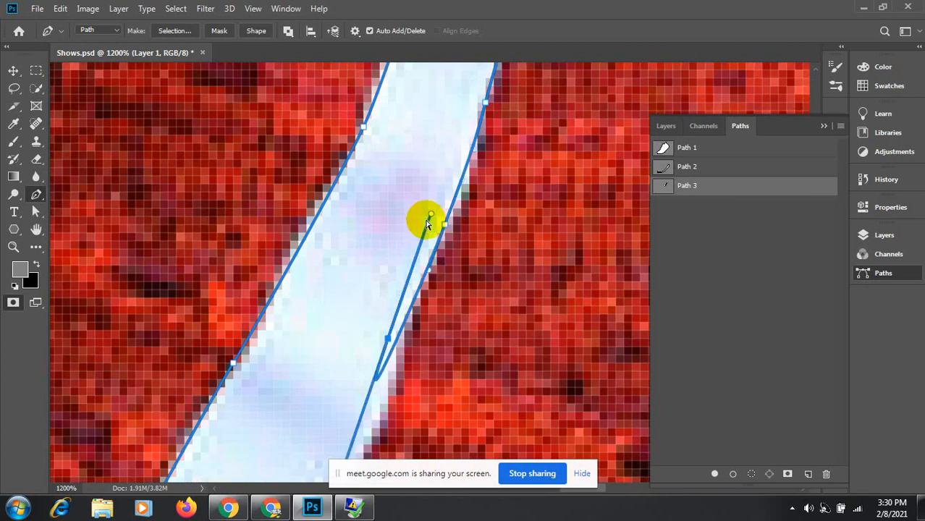
{"action": "key", "text": "ctrl+z"}
{"action": "left_click_drag", "start_coordinate": [391, 329], "coordinate": [402, 304]}
{"action": "key", "text": "ctrl+z"}
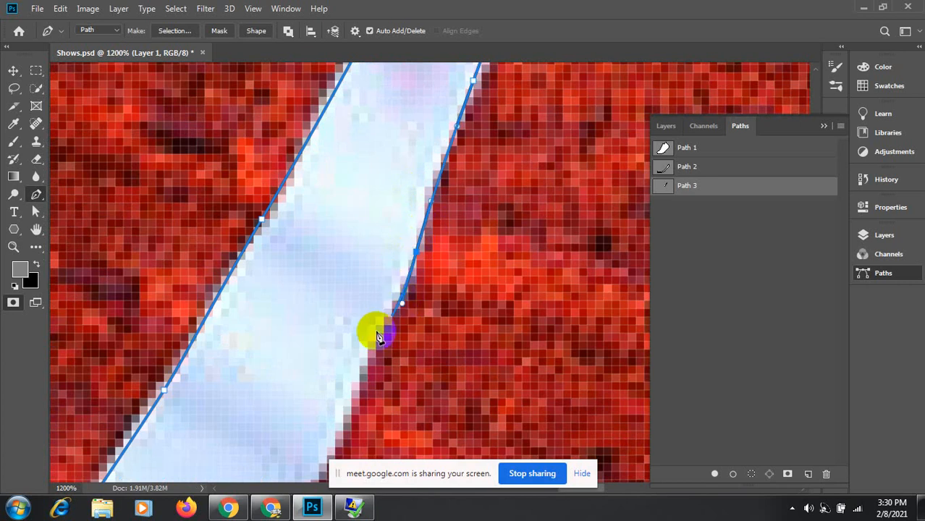
{"action": "left_click_drag", "start_coordinate": [357, 344], "coordinate": [440, 182]}
{"action": "left_click_drag", "start_coordinate": [425, 261], "coordinate": [406, 313]}
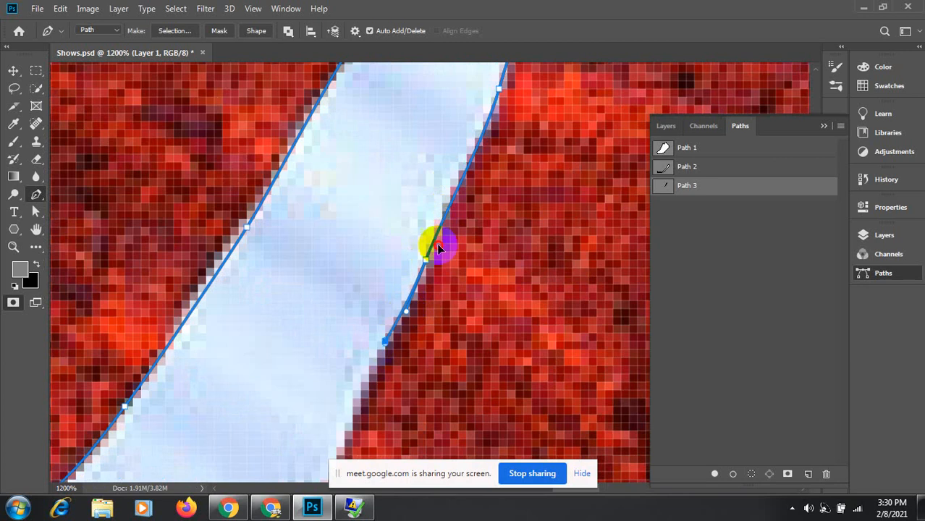
{"action": "left_click_drag", "start_coordinate": [363, 341], "coordinate": [480, 126]}
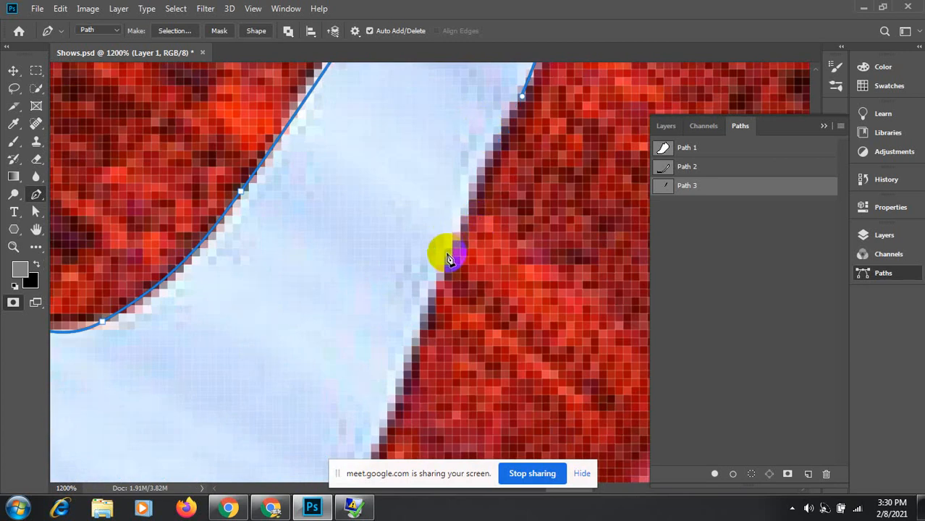
{"action": "left_click_drag", "start_coordinate": [443, 256], "coordinate": [437, 100]}
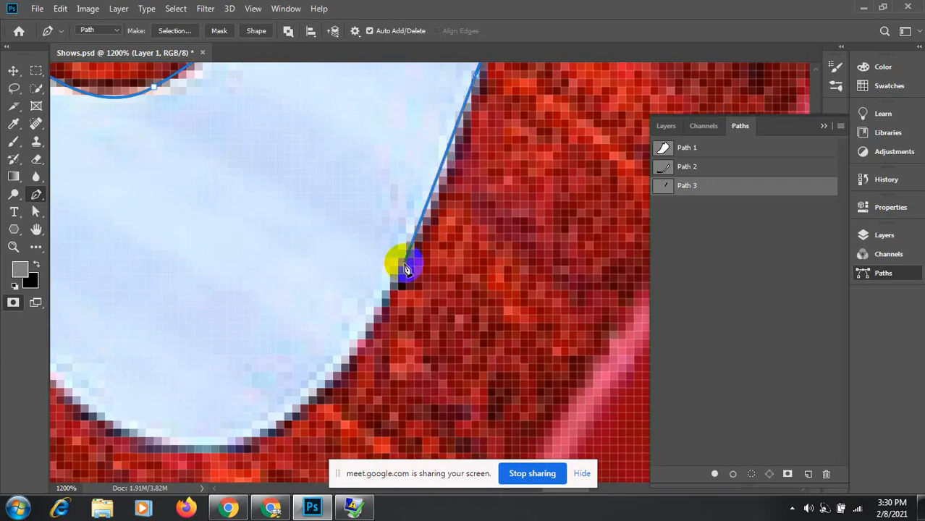
{"action": "scroll", "coordinate": [406, 269], "scroll_direction": "down", "scroll_amount": 4}
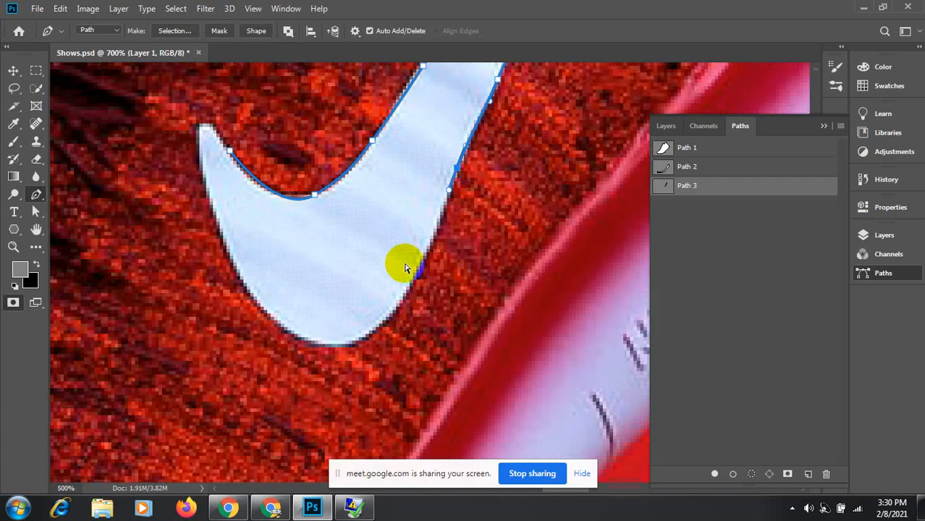
Step: Add curved anchors along the swoosh's lower outer edge and around its bottom curve
{"action": "scroll", "coordinate": [405, 269], "scroll_direction": "down", "scroll_amount": 1}
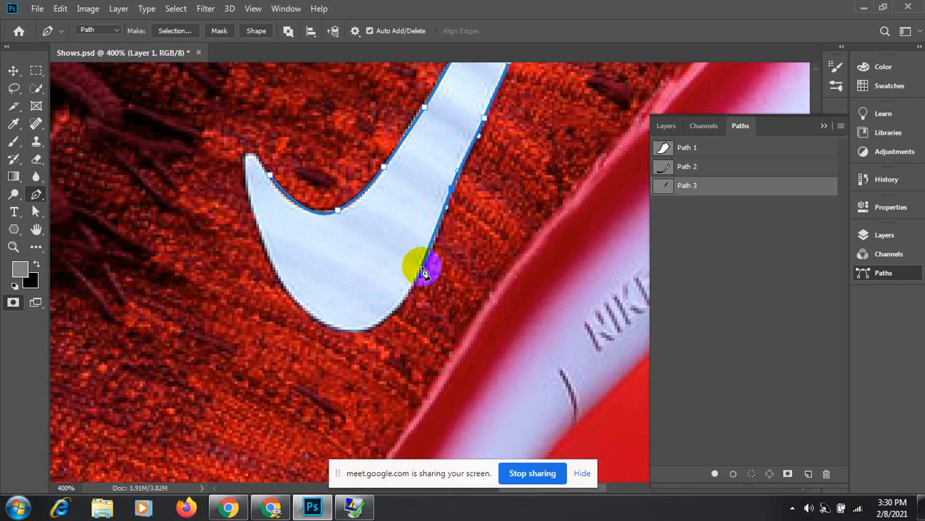
{"action": "left_click_drag", "start_coordinate": [420, 272], "coordinate": [402, 303]}
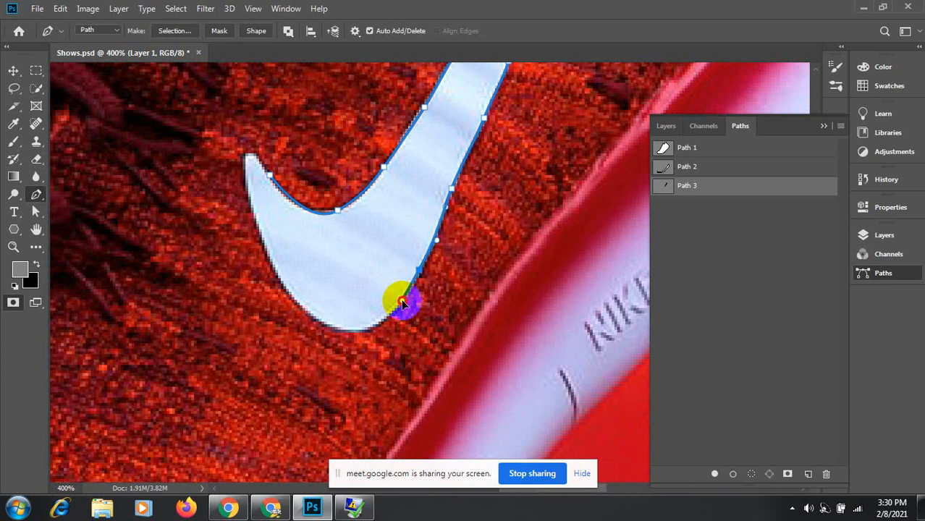
{"action": "left_click_drag", "start_coordinate": [355, 341], "coordinate": [443, 235]}
{"action": "left_click_drag", "start_coordinate": [390, 205], "coordinate": [379, 183]}
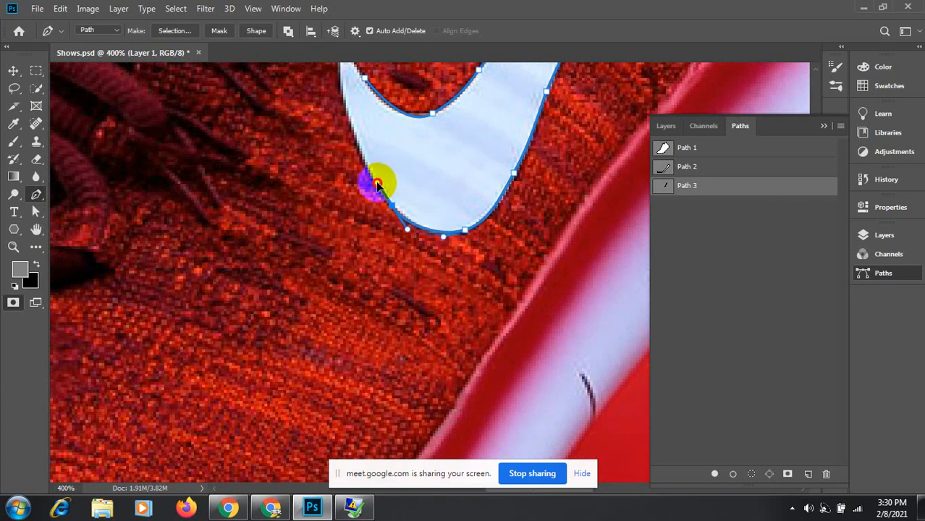
{"action": "left_click_drag", "start_coordinate": [342, 108], "coordinate": [382, 194]}
Step: Undo a misplaced anchor, trace the tail's lower edge, and close Path 3 at the tail tip
{"action": "key", "text": "ctrl+z"}
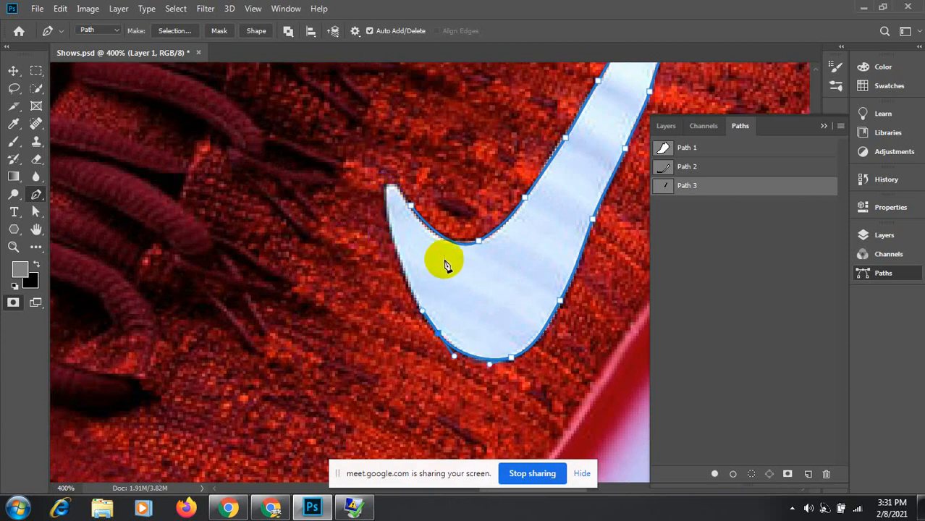
{"action": "scroll", "coordinate": [398, 253], "scroll_direction": "up", "scroll_amount": 1}
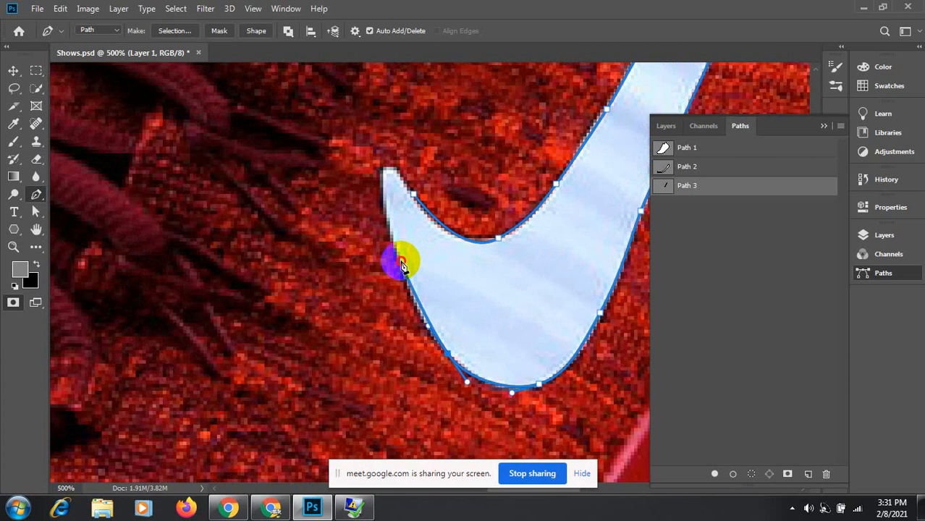
{"action": "left_click_drag", "start_coordinate": [401, 261], "coordinate": [385, 215]}
{"action": "left_click", "coordinate": [384, 191]}
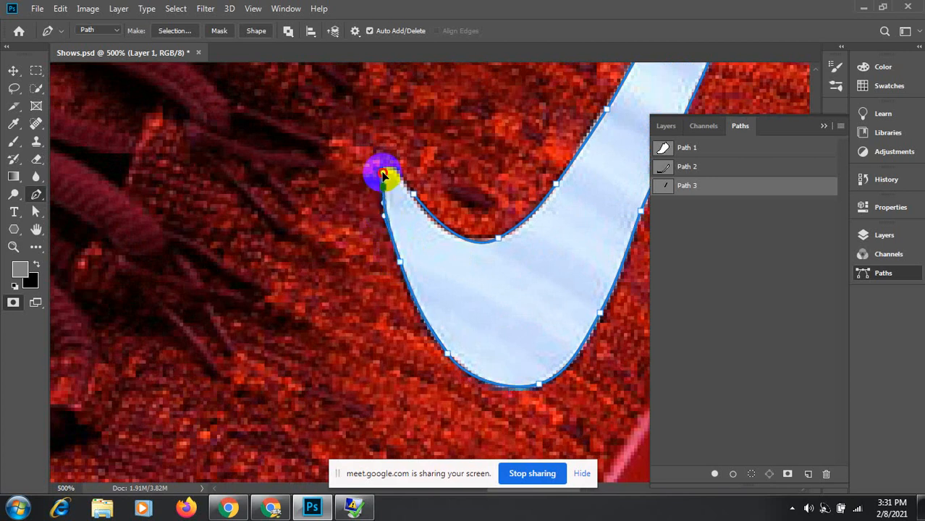
{"action": "left_click_drag", "start_coordinate": [386, 192], "coordinate": [443, 242]}
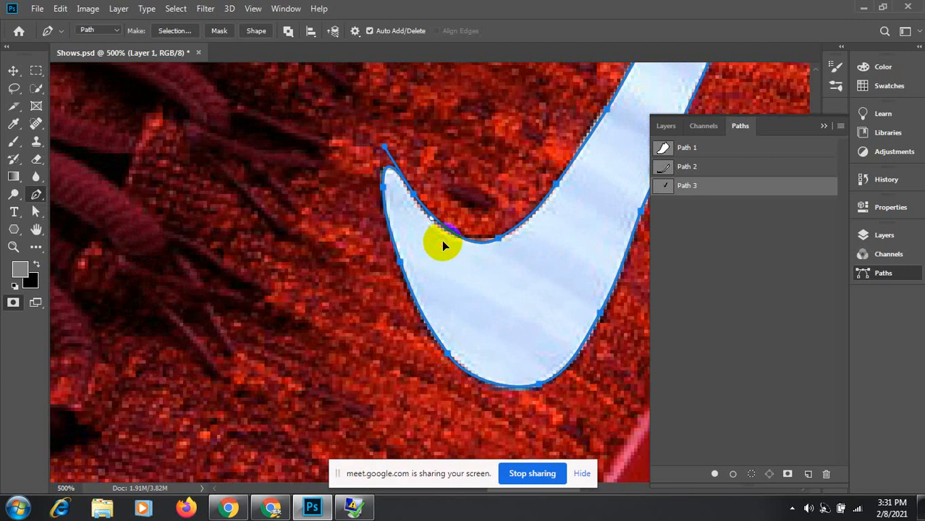
{"action": "left_click", "coordinate": [335, 182]}
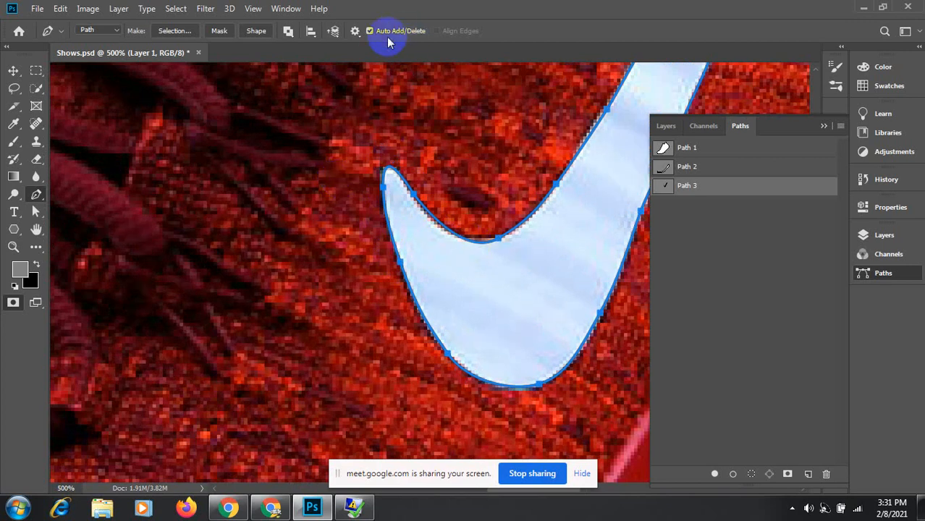
Step: Set the Path Options outline thickness back to 1 px
{"action": "left_click", "coordinate": [355, 32]}
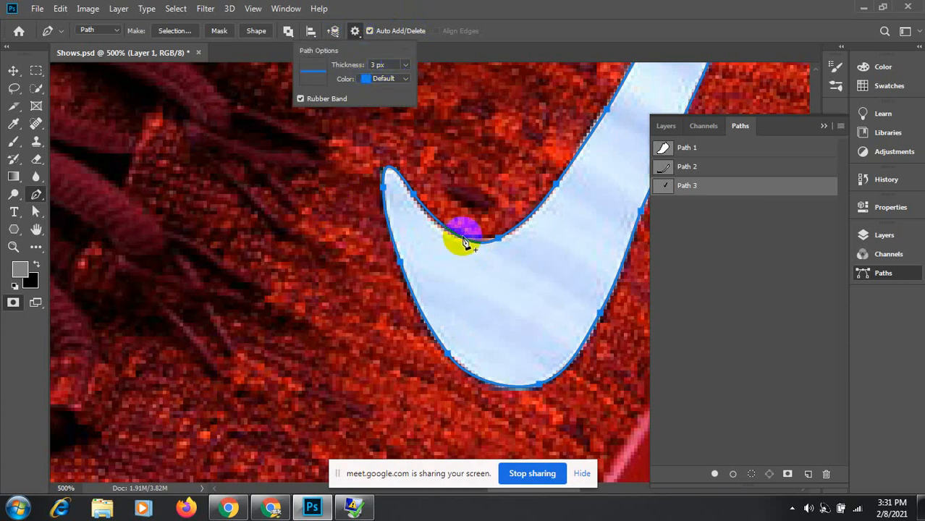
{"action": "left_click", "coordinate": [405, 69]}
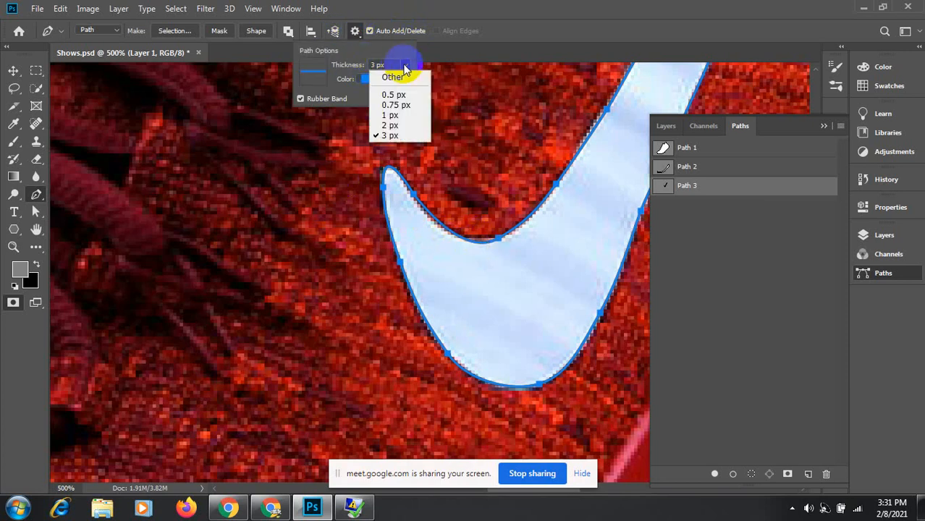
{"action": "left_click", "coordinate": [391, 116]}
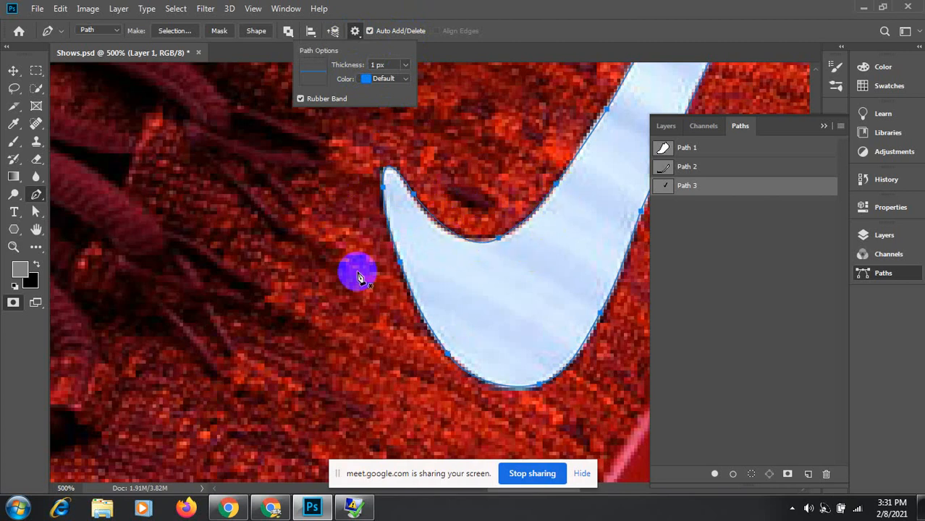
{"action": "left_click", "coordinate": [355, 31]}
Step: Pan the view to the NIKE lettering on the shoe's tongue
{"action": "left_click", "coordinate": [388, 188]}
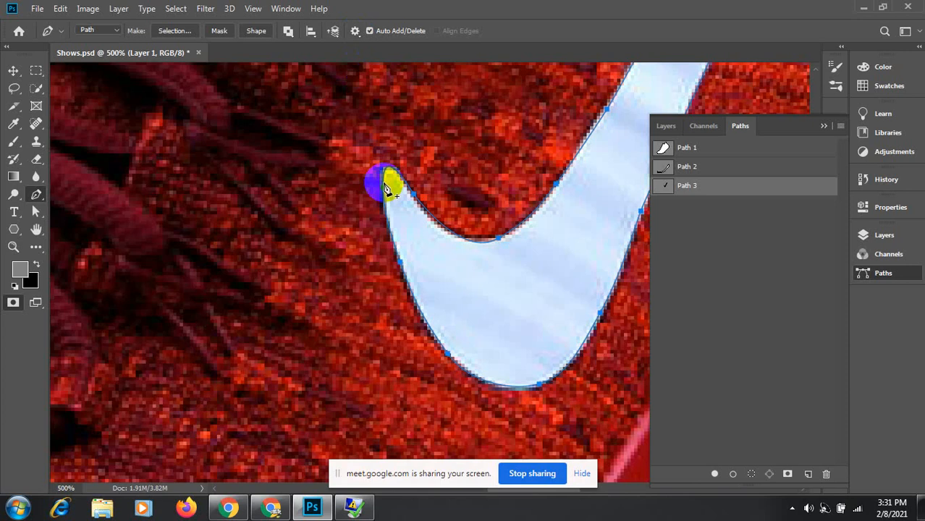
{"action": "left_click_drag", "start_coordinate": [400, 104], "coordinate": [409, 275]}
{"action": "left_click_drag", "start_coordinate": [360, 176], "coordinate": [440, 324]}
Step: Zoom in on the NIKE lettering and trace a closed pen path around the N
{"action": "left_click", "coordinate": [296, 256]}
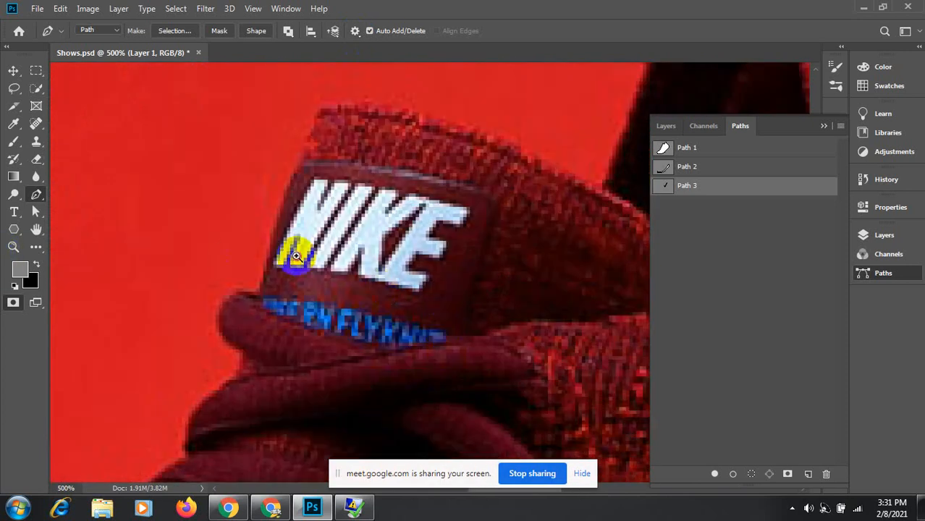
{"action": "left_click", "coordinate": [324, 170]}
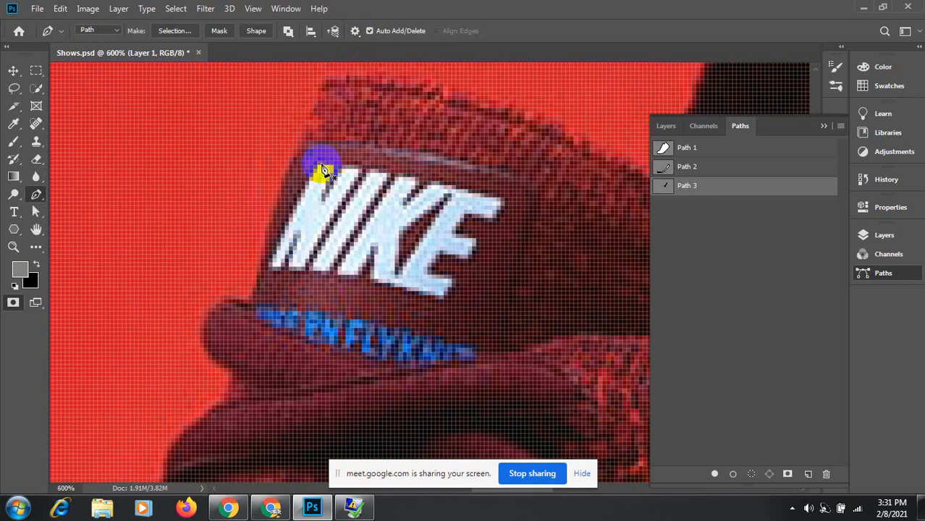
{"action": "left_click", "coordinate": [269, 269]}
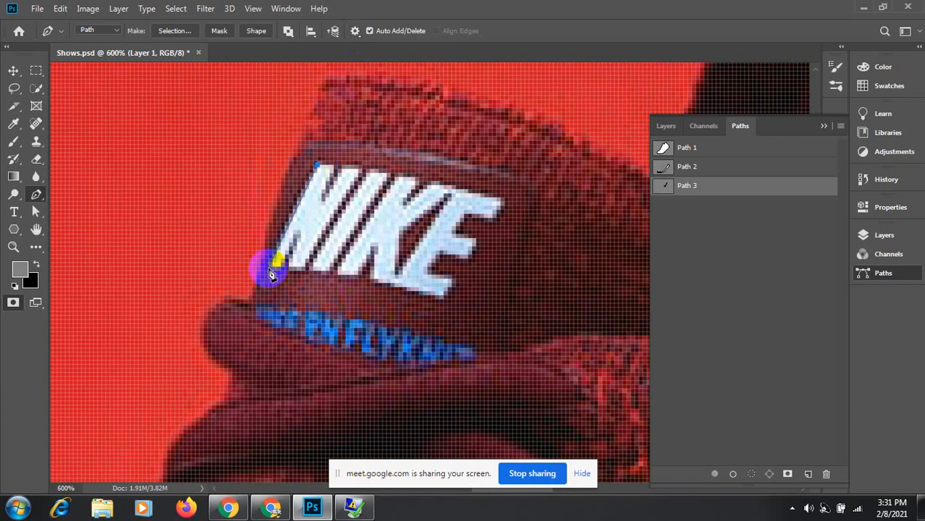
{"action": "left_click", "coordinate": [269, 269]}
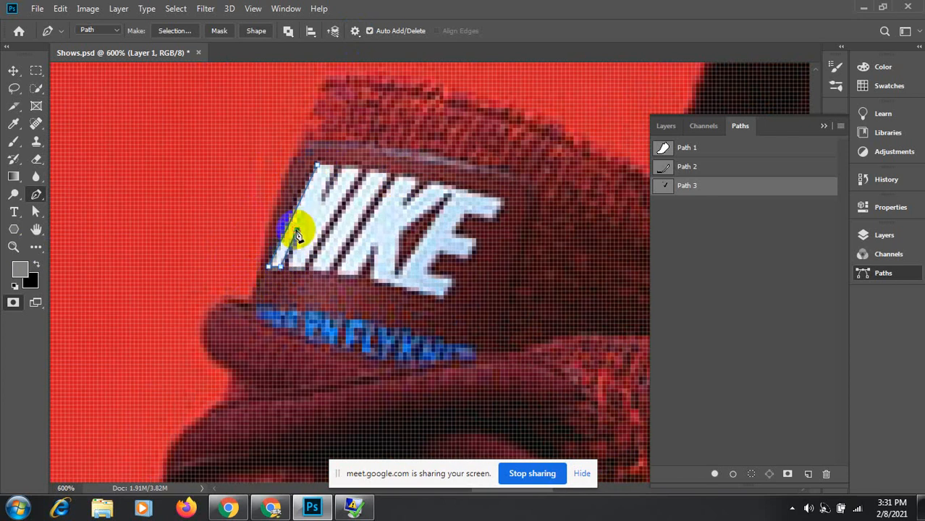
{"action": "left_click_drag", "start_coordinate": [297, 236], "coordinate": [307, 279]}
{"action": "left_click", "coordinate": [305, 270]}
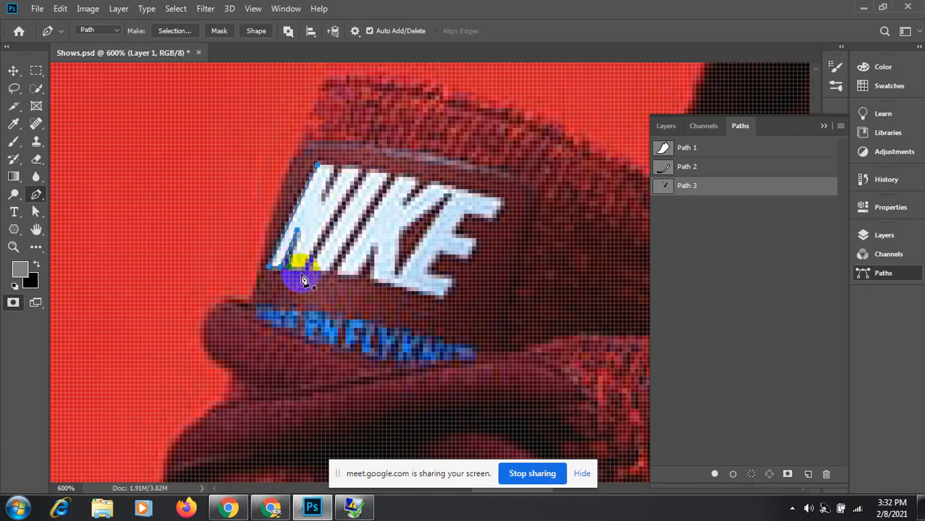
{"action": "left_click_drag", "start_coordinate": [289, 274], "coordinate": [309, 274]}
{"action": "left_click", "coordinate": [304, 268]}
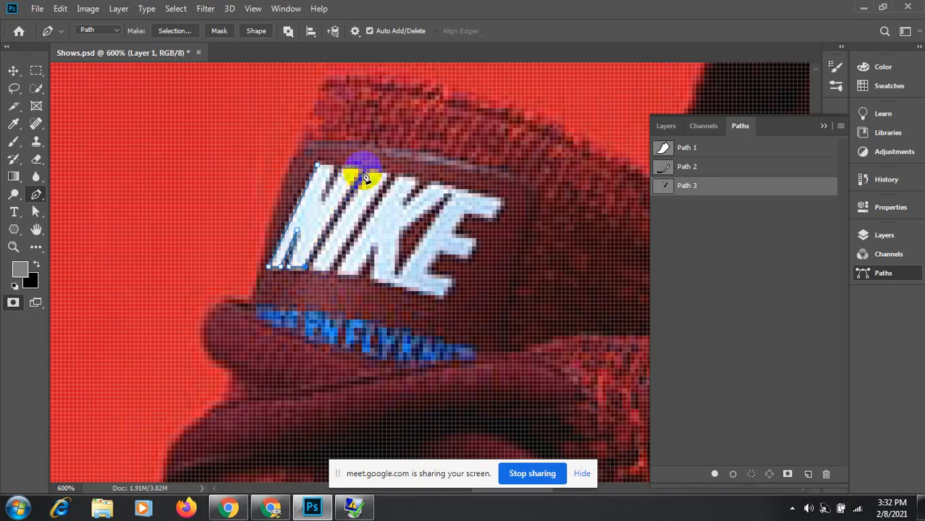
{"action": "left_click", "coordinate": [362, 170]}
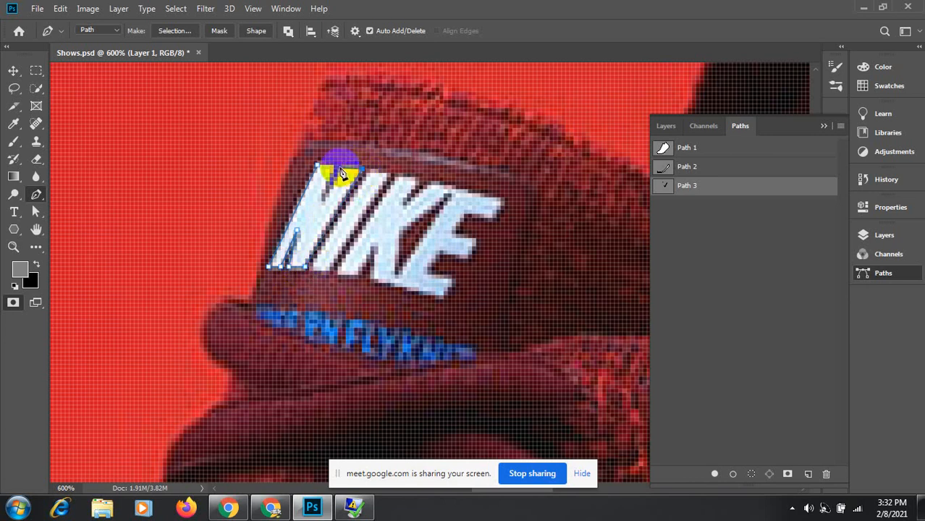
{"action": "left_click", "coordinate": [342, 167]}
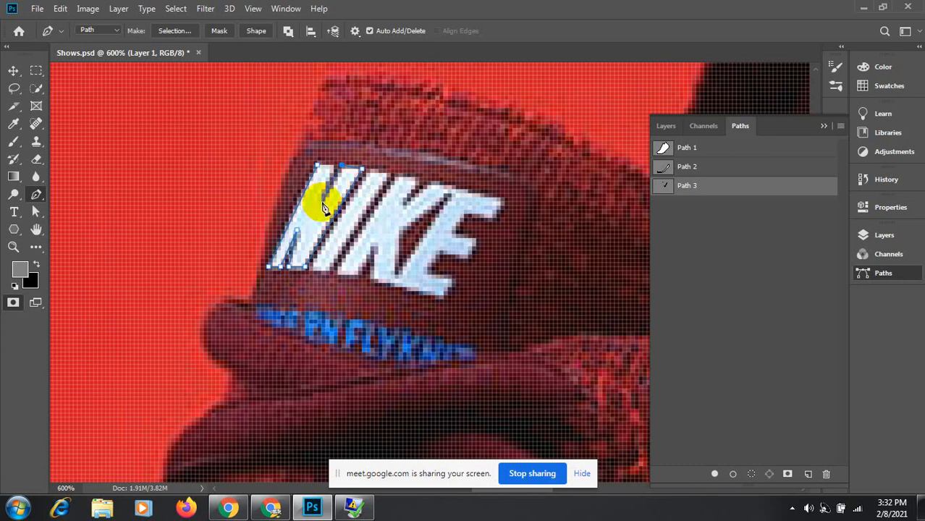
{"action": "left_click", "coordinate": [330, 168]}
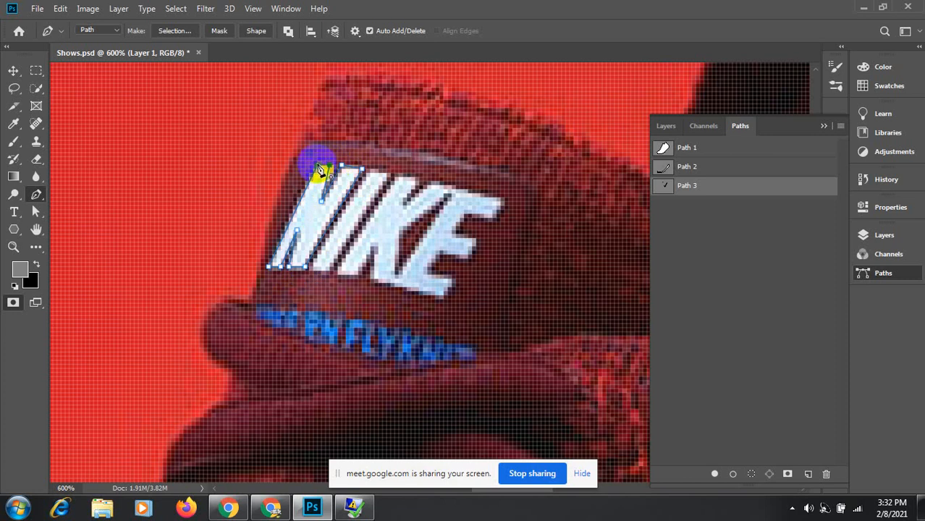
{"action": "left_click", "coordinate": [317, 165]}
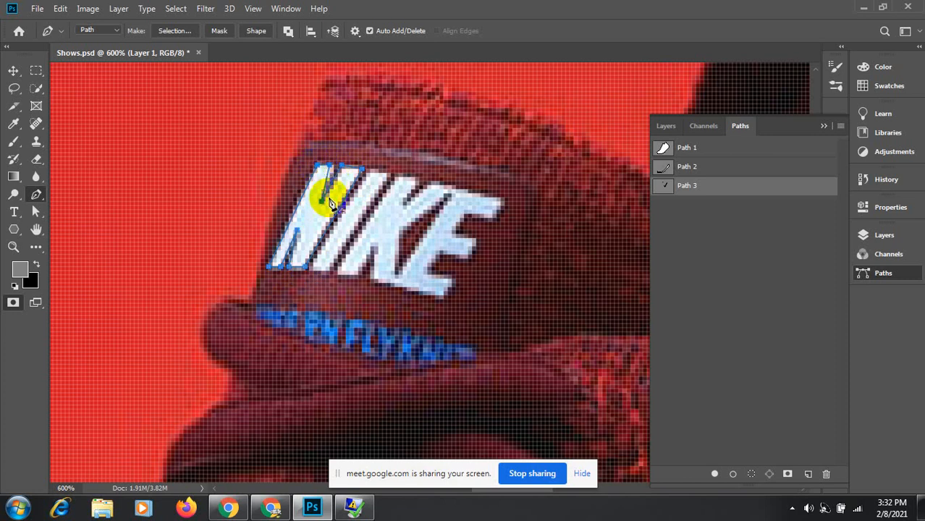
Step: Undo a stray anchor and outline the I of NIKE from its top down to its base
{"action": "left_click", "coordinate": [369, 170]}
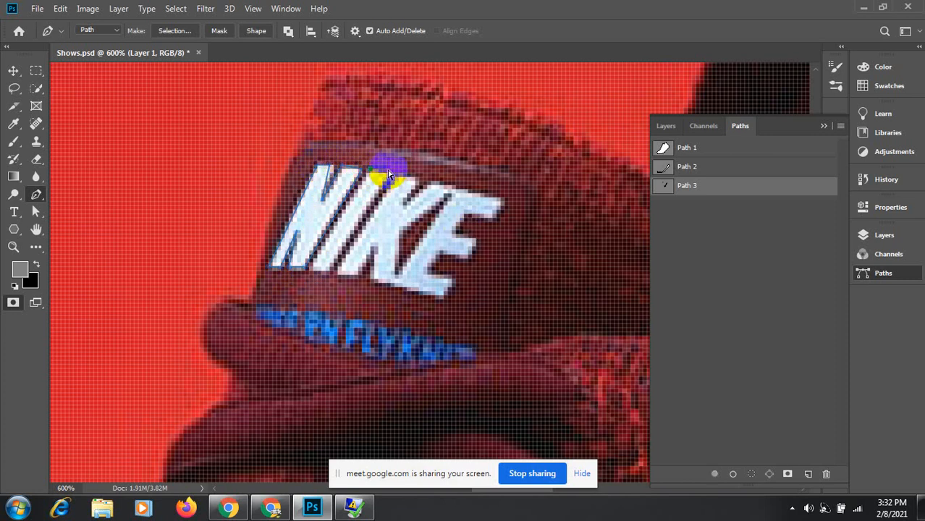
{"action": "key", "text": "ctrl+z"}
{"action": "left_click", "coordinate": [390, 174]}
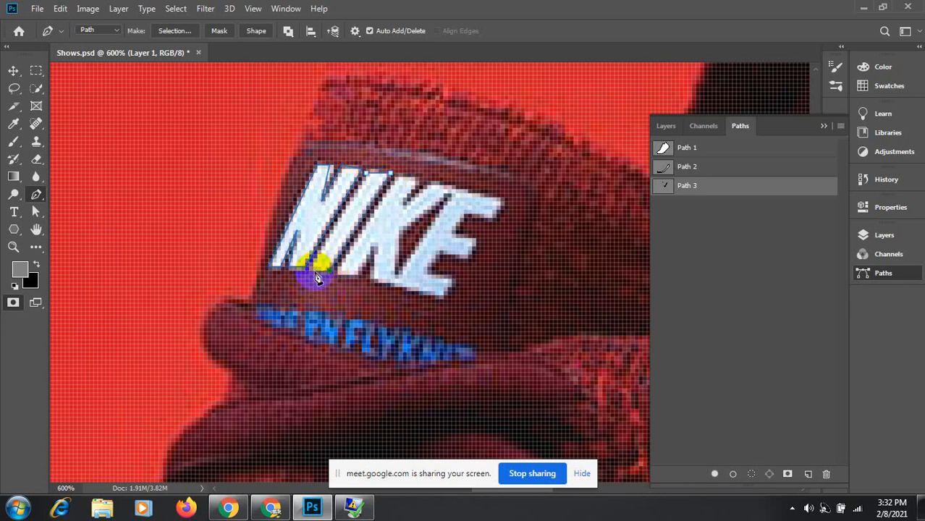
{"action": "left_click", "coordinate": [312, 272]}
{"action": "left_click", "coordinate": [399, 178]}
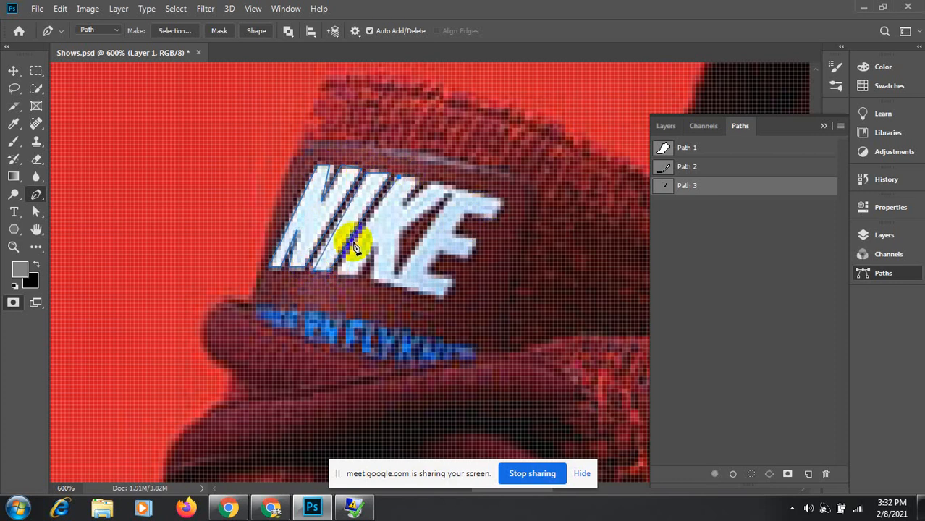
{"action": "left_click", "coordinate": [338, 278]}
{"action": "left_click", "coordinate": [358, 277]}
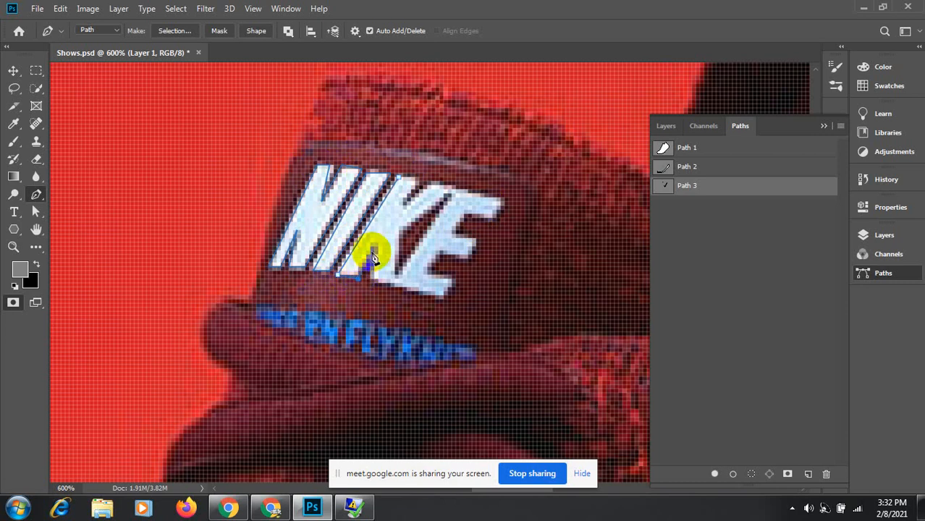
Step: Continue the outline over the K and around the E's bottom and middle arm
{"action": "left_click_drag", "start_coordinate": [375, 245], "coordinate": [376, 287]}
{"action": "left_click", "coordinate": [374, 280]}
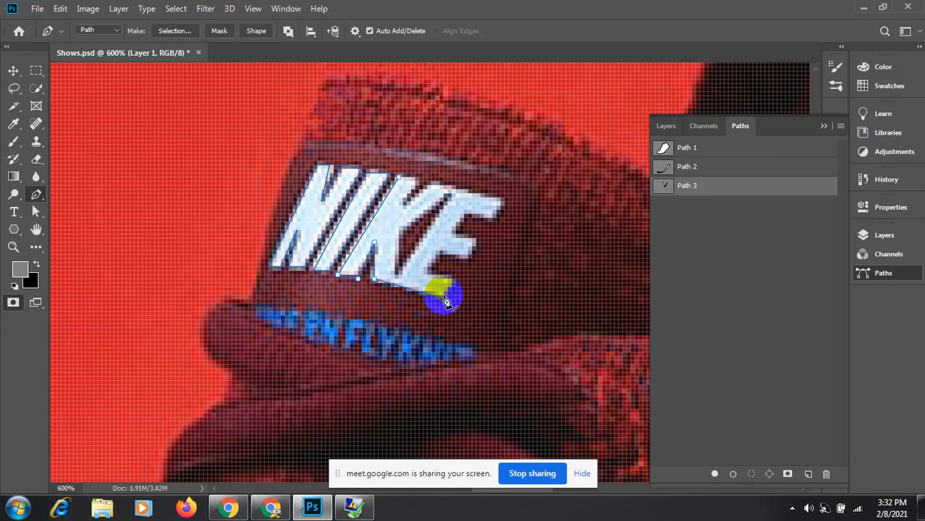
{"action": "left_click_drag", "start_coordinate": [443, 299], "coordinate": [455, 285]}
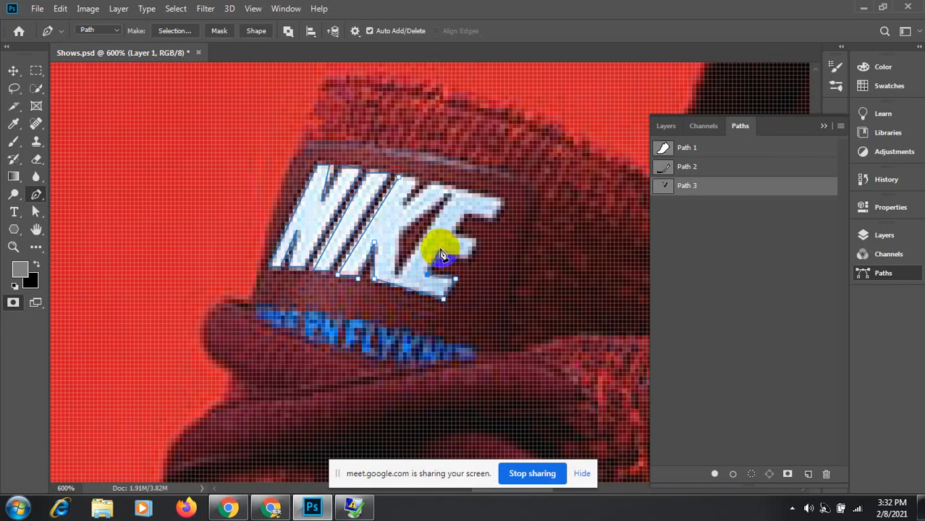
{"action": "left_click", "coordinate": [439, 251]}
{"action": "left_click", "coordinate": [464, 258]}
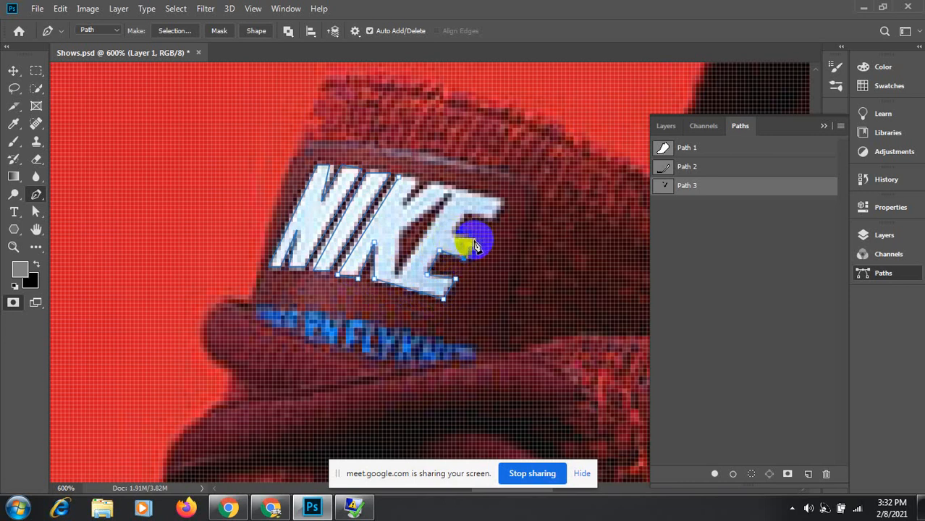
{"action": "left_click", "coordinate": [475, 242]}
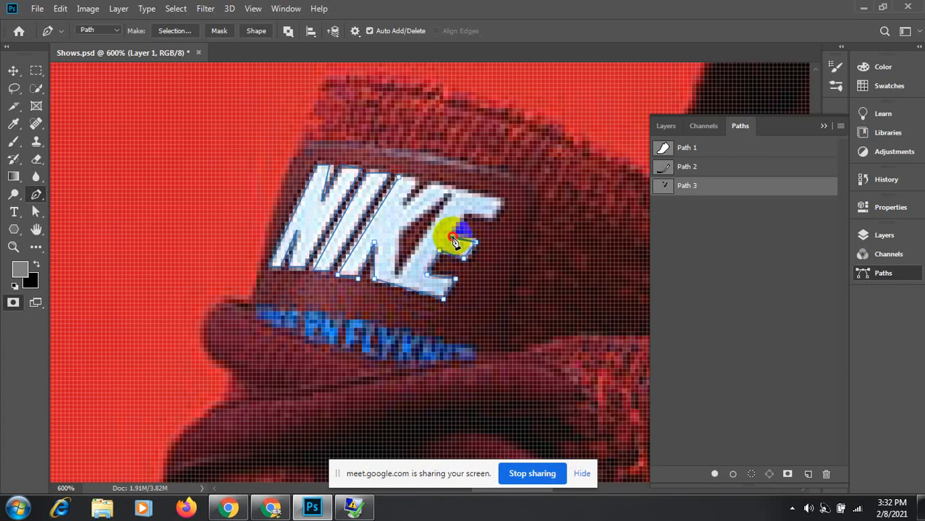
{"action": "left_click", "coordinate": [451, 238]}
Step: Trace the E's inner corners and upper arm, then close the path along the K's top
{"action": "left_click", "coordinate": [451, 235]}
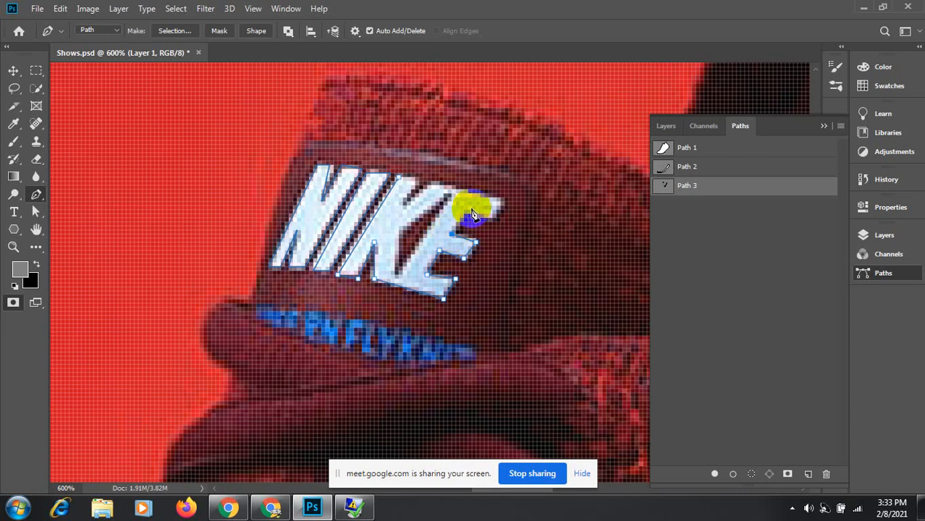
{"action": "left_click", "coordinate": [469, 211]}
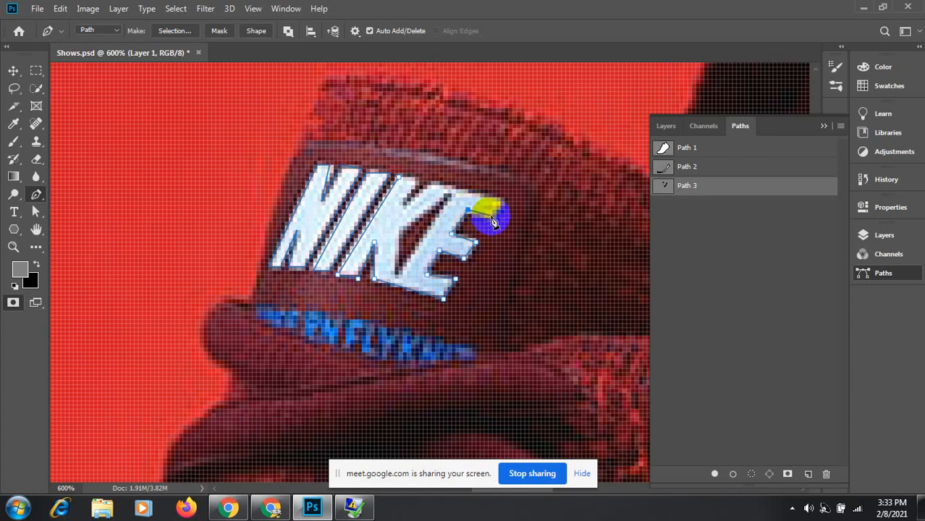
{"action": "left_click", "coordinate": [491, 218]}
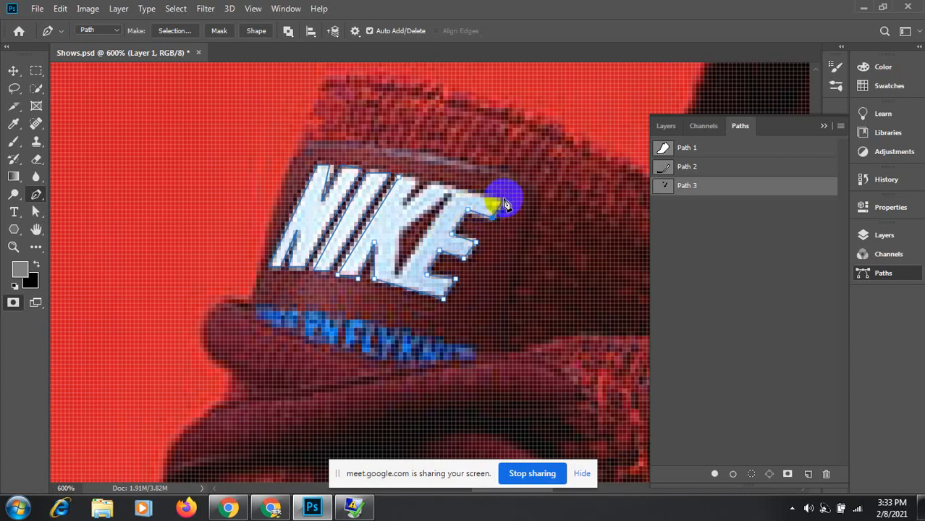
{"action": "left_click", "coordinate": [504, 203]}
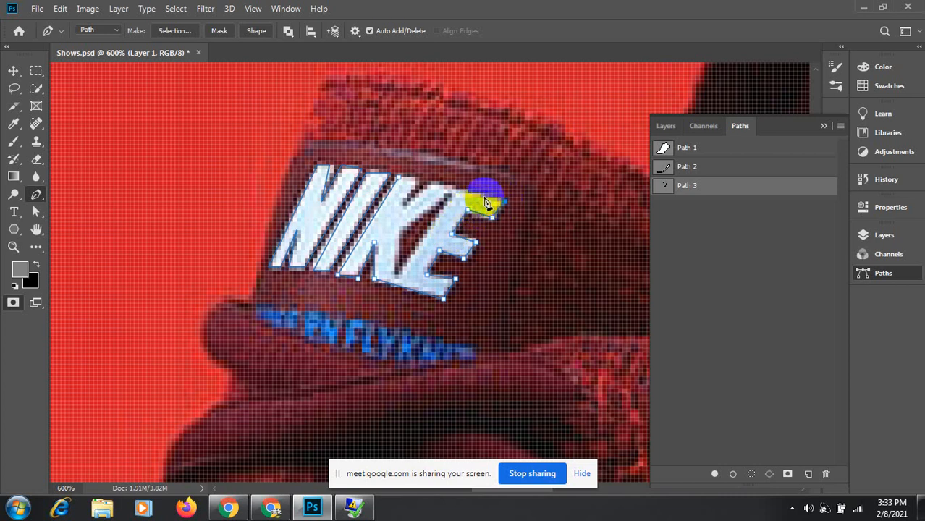
{"action": "left_click", "coordinate": [434, 188]}
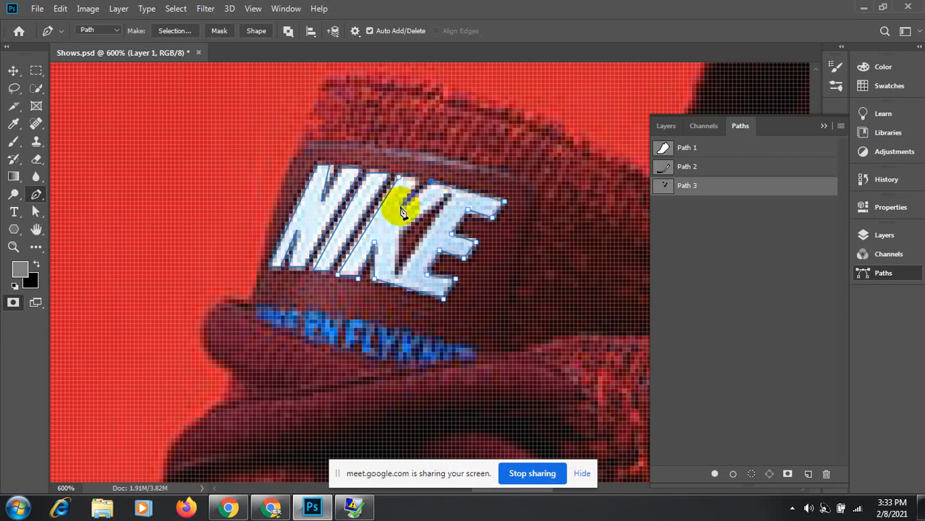
{"action": "left_click", "coordinate": [415, 185]}
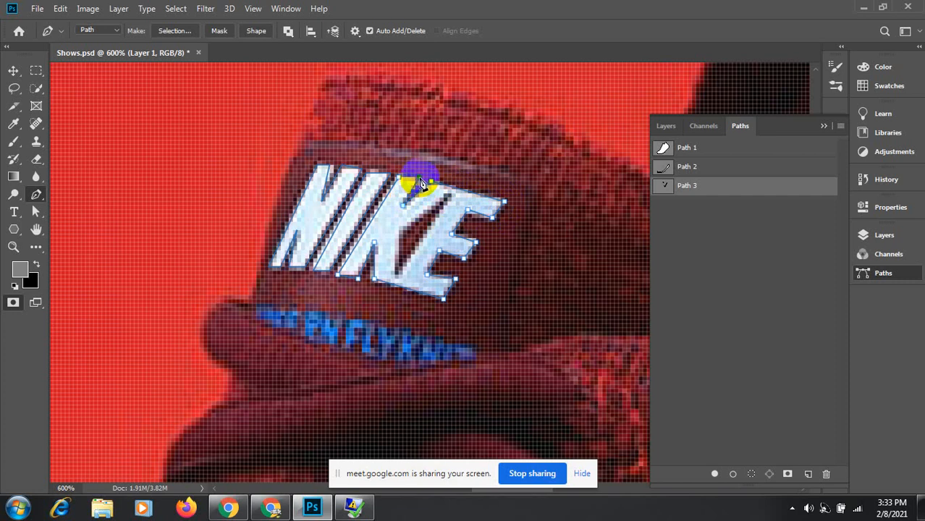
{"action": "left_click", "coordinate": [398, 177]}
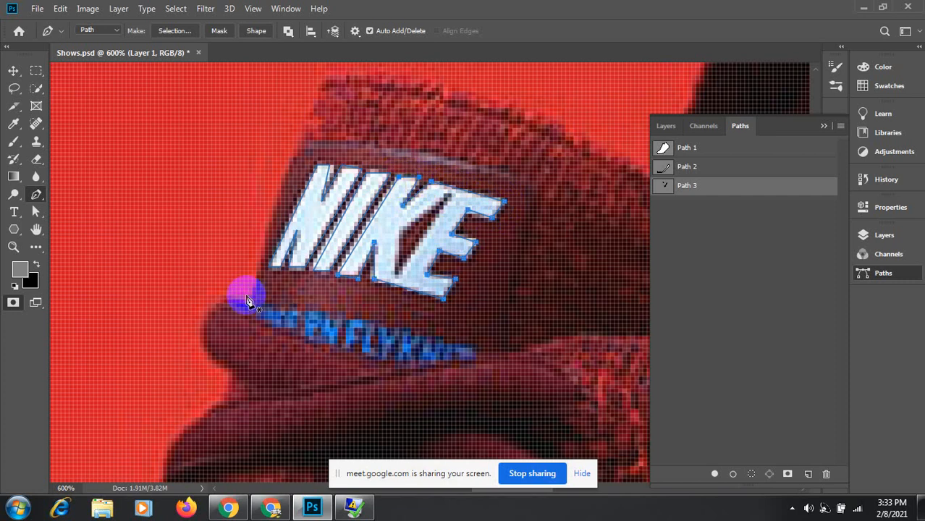
Step: Start a new path in the K–E gap, ending with an anchor at the E's top-right corner
{"action": "left_click", "coordinate": [451, 197]}
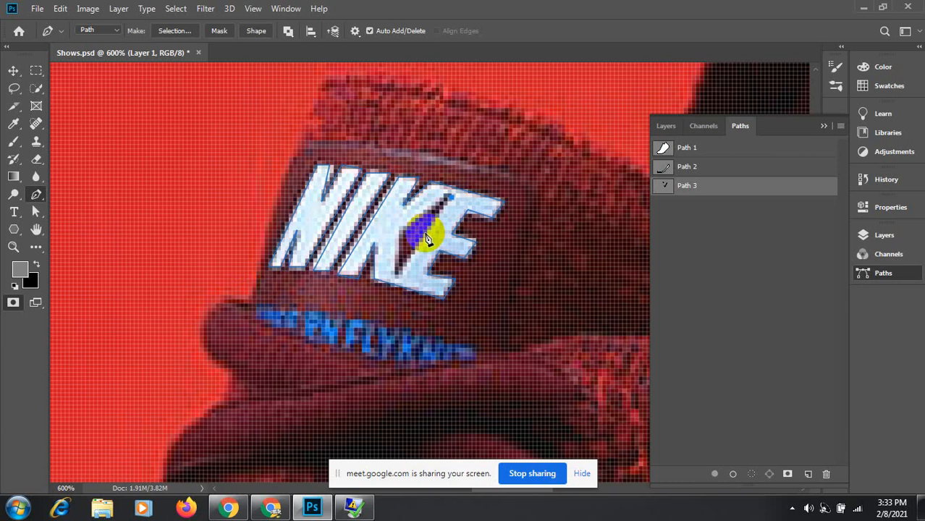
{"action": "left_click", "coordinate": [396, 282]}
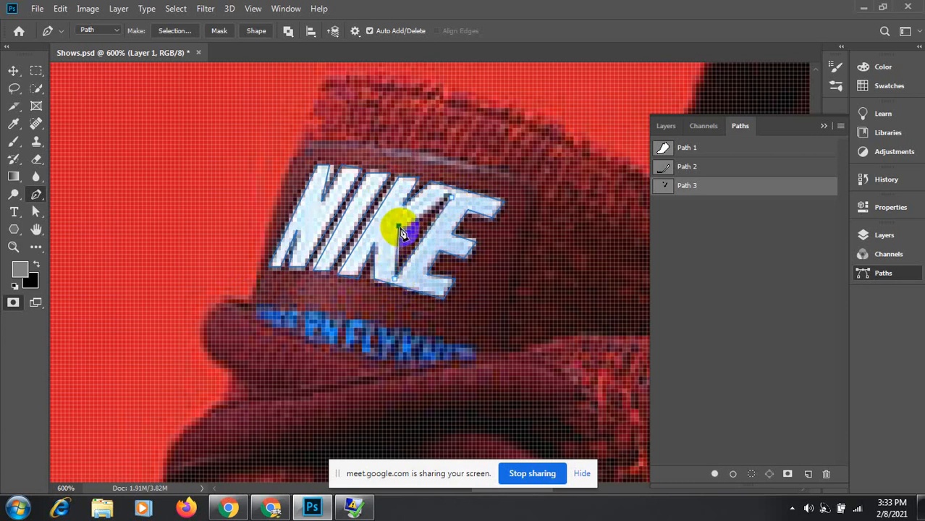
{"action": "left_click", "coordinate": [453, 202]}
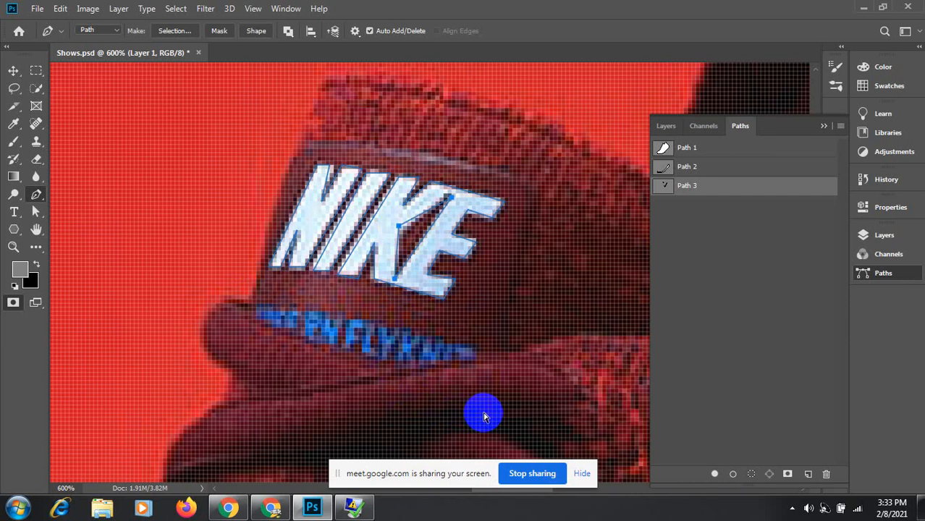
Step: Zoom out to 50% and load Path 1's whole-shoe outline from the Paths panel as a selection
{"action": "scroll", "coordinate": [484, 416], "scroll_direction": "down", "scroll_amount": 6}
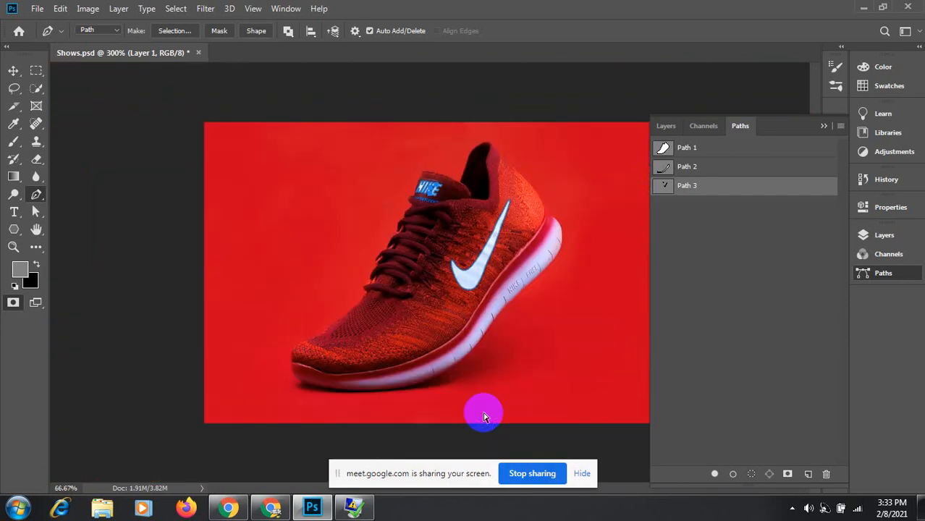
{"action": "scroll", "coordinate": [484, 416], "scroll_direction": "down", "scroll_amount": 1}
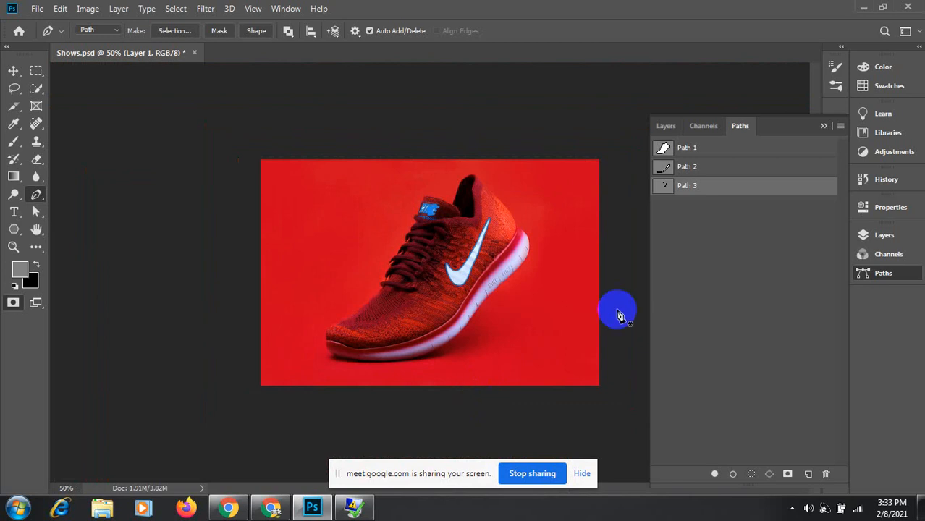
{"action": "left_click", "coordinate": [662, 149]}
{"action": "left_click", "coordinate": [663, 128]}
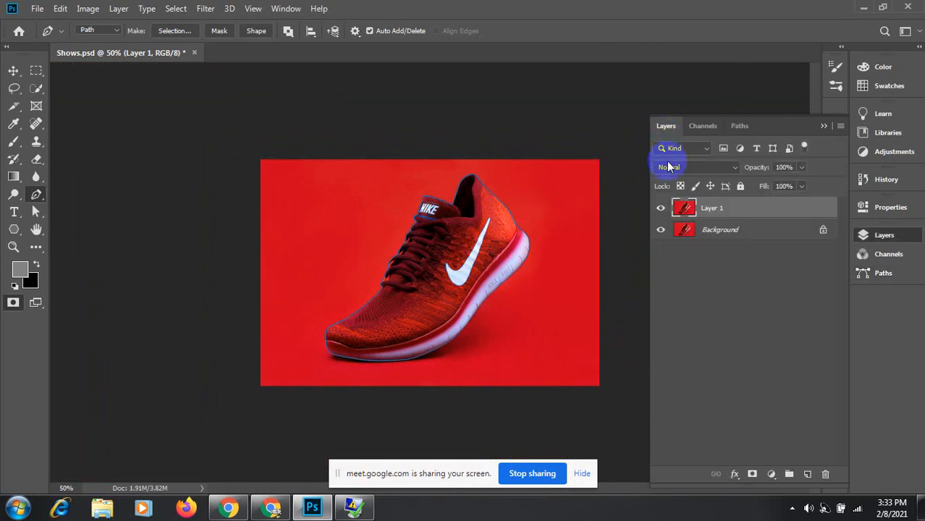
{"action": "left_click", "coordinate": [739, 126]}
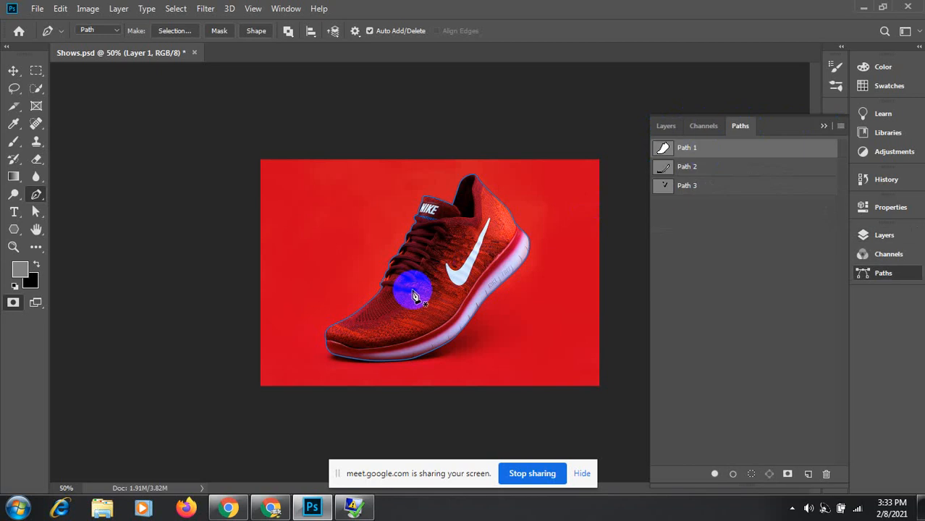
{"action": "left_click", "coordinate": [665, 130]}
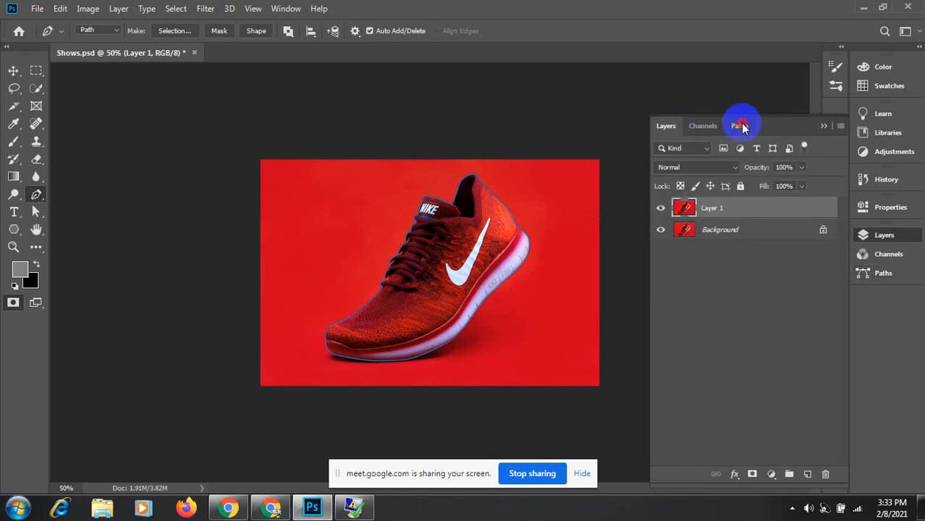
{"action": "left_click", "coordinate": [739, 126]}
{"action": "left_click", "coordinate": [664, 149], "text": "ctrl"}
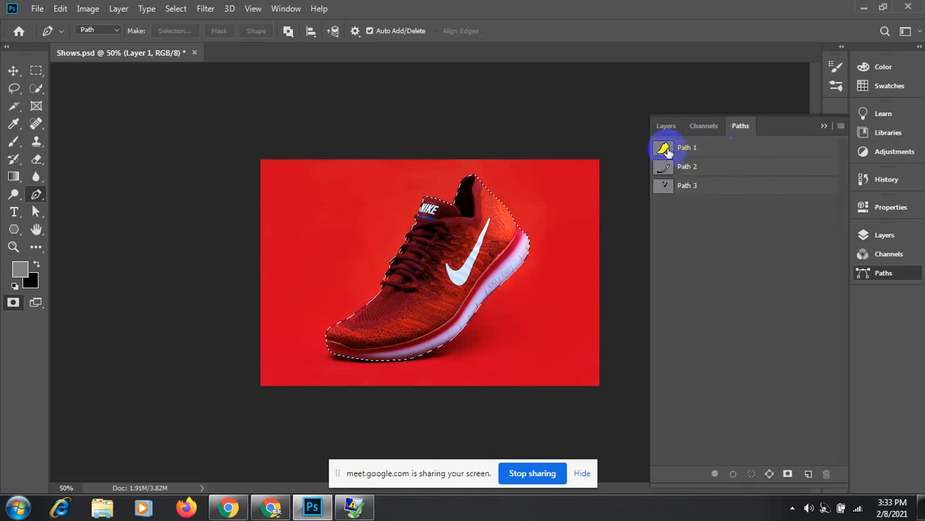
Step: Feather the shoe selection by 0.5 pixels and return to the Layers panel
{"action": "left_click", "coordinate": [174, 10]}
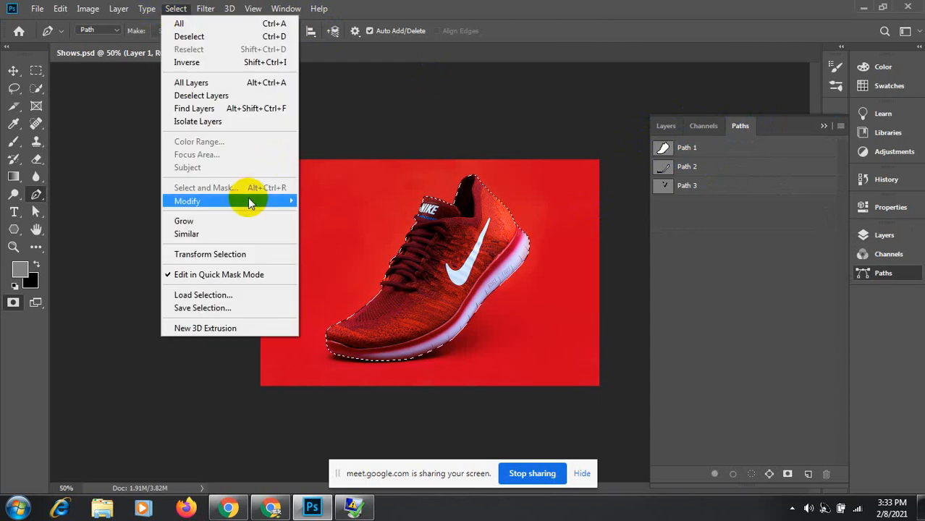
{"action": "mouse_move", "coordinate": [249, 201]}
{"action": "left_click", "coordinate": [353, 253]}
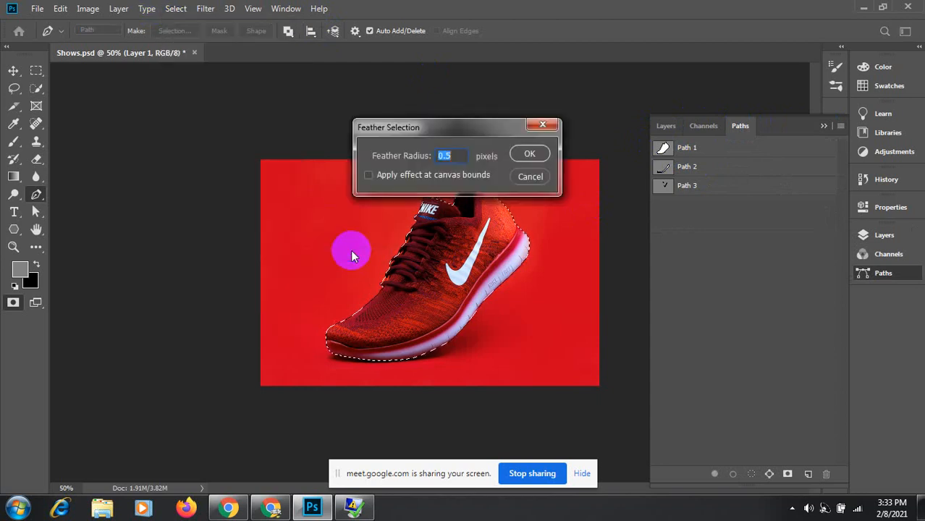
{"action": "key", "text": "Return"}
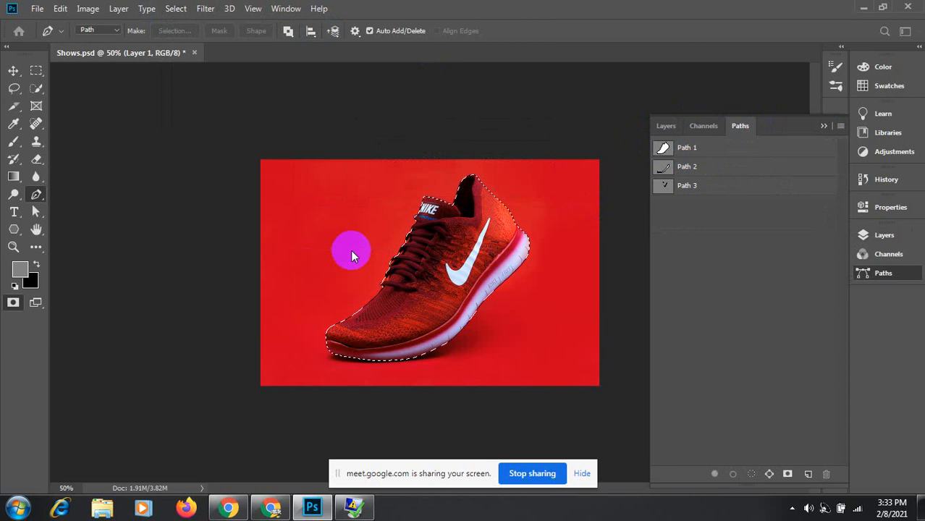
{"action": "left_click", "coordinate": [665, 126]}
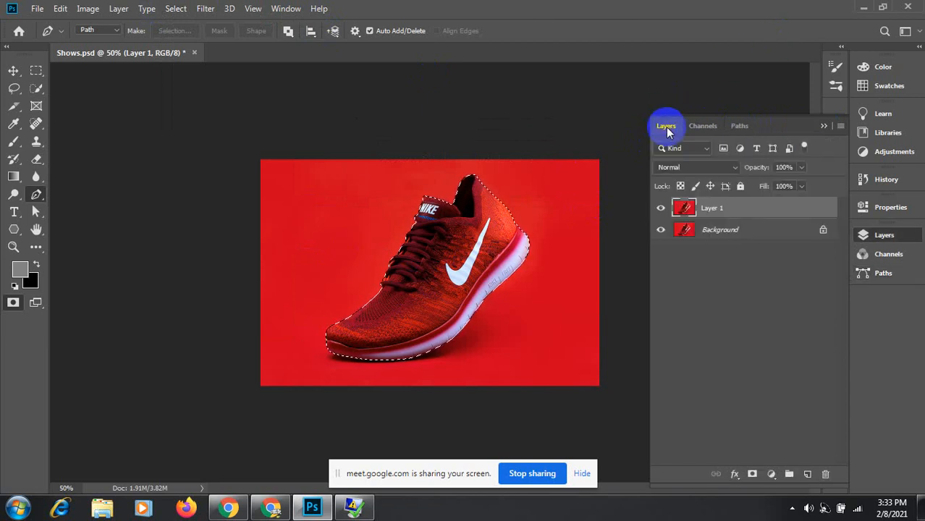
{"action": "left_click", "coordinate": [771, 476]}
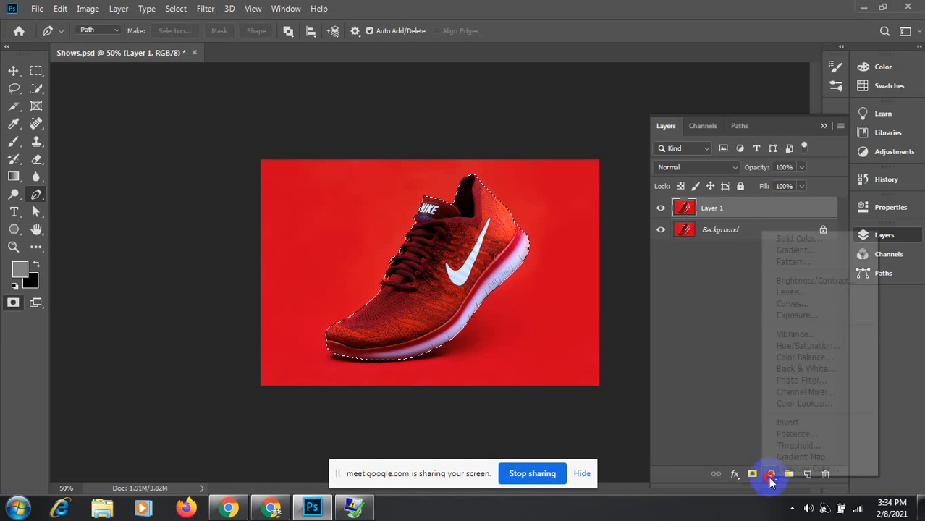
Step: Add a dark magenta #6d0341 Solid Color fill layer and set Color Fill 1 to Color blend mode
{"action": "left_click", "coordinate": [791, 240]}
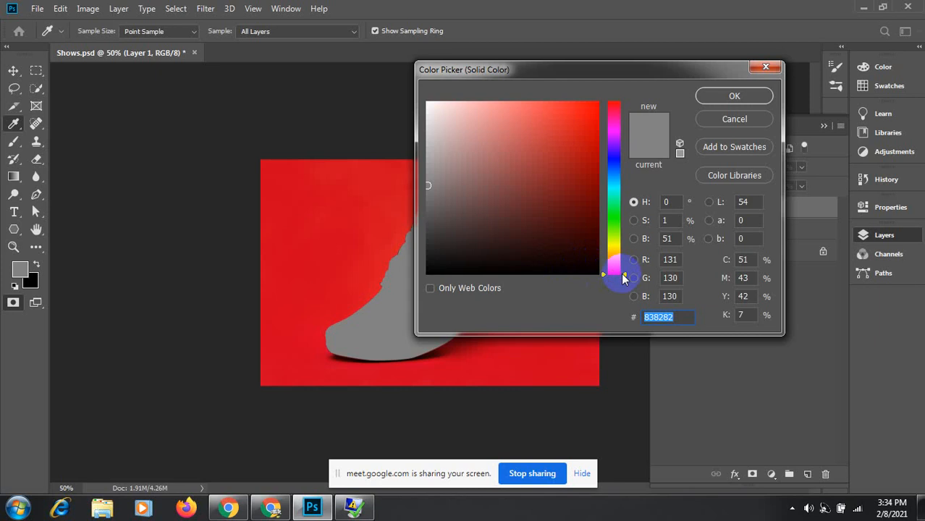
{"action": "left_click_drag", "start_coordinate": [626, 279], "coordinate": [624, 124]}
{"action": "left_click", "coordinate": [595, 201]}
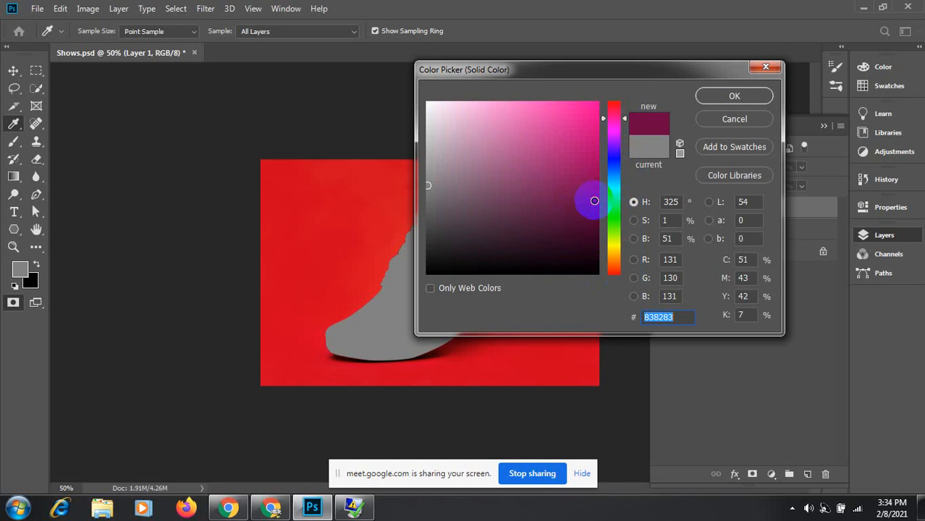
{"action": "left_click", "coordinate": [734, 98]}
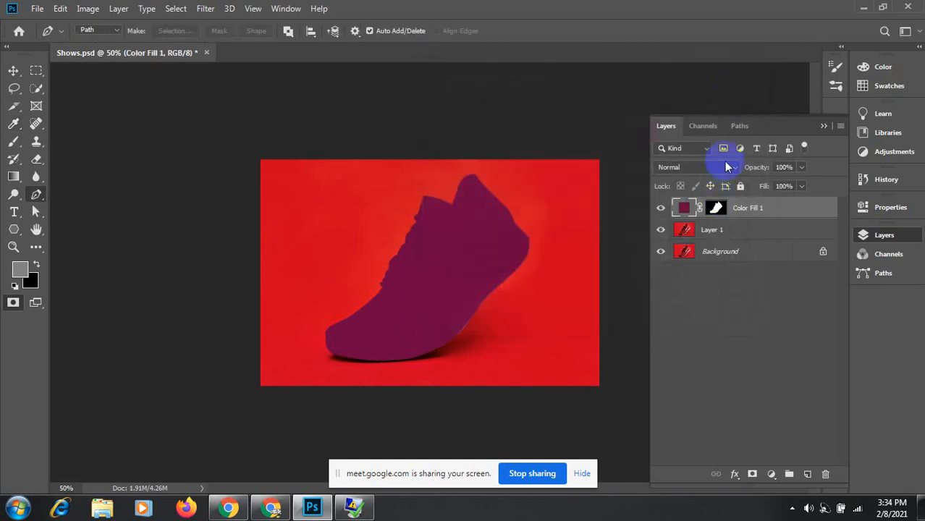
{"action": "left_click", "coordinate": [735, 171]}
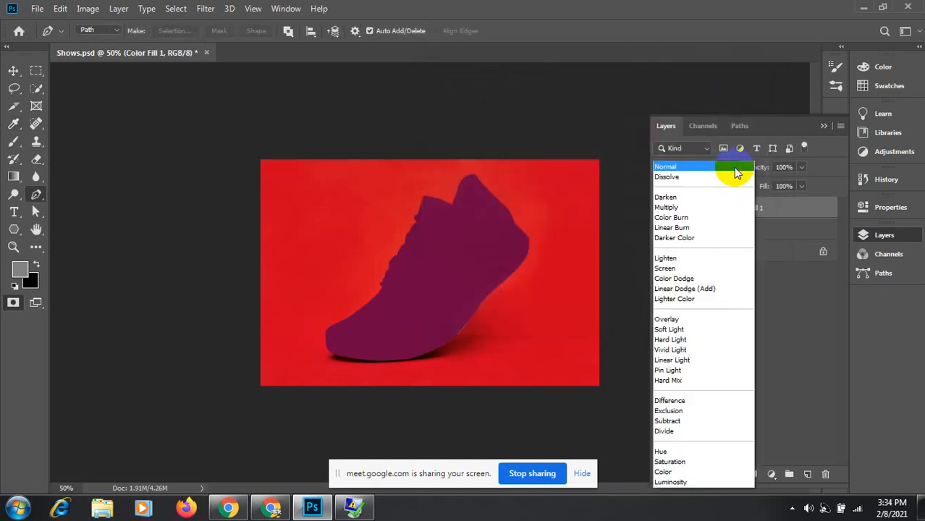
{"action": "left_click", "coordinate": [678, 471]}
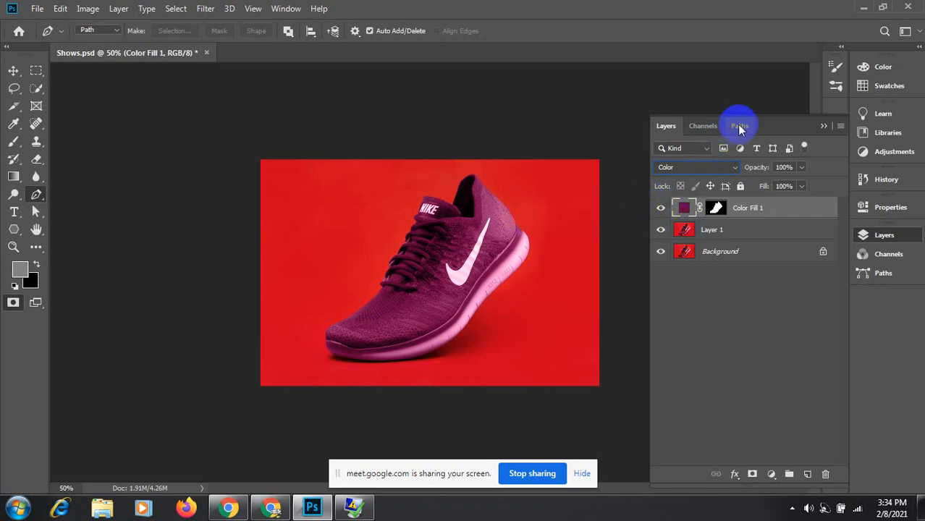
Step: Reload the shoe outline from Path 1 as a selection and add a Curves adjustment layer
{"action": "left_click", "coordinate": [684, 230], "text": "ctrl"}
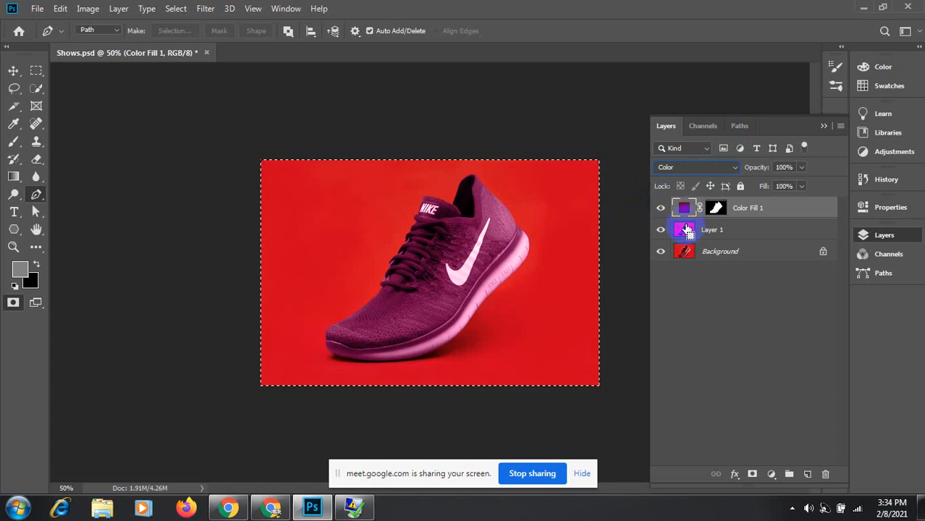
{"action": "key", "text": "ctrl+d"}
{"action": "left_click", "coordinate": [739, 125]}
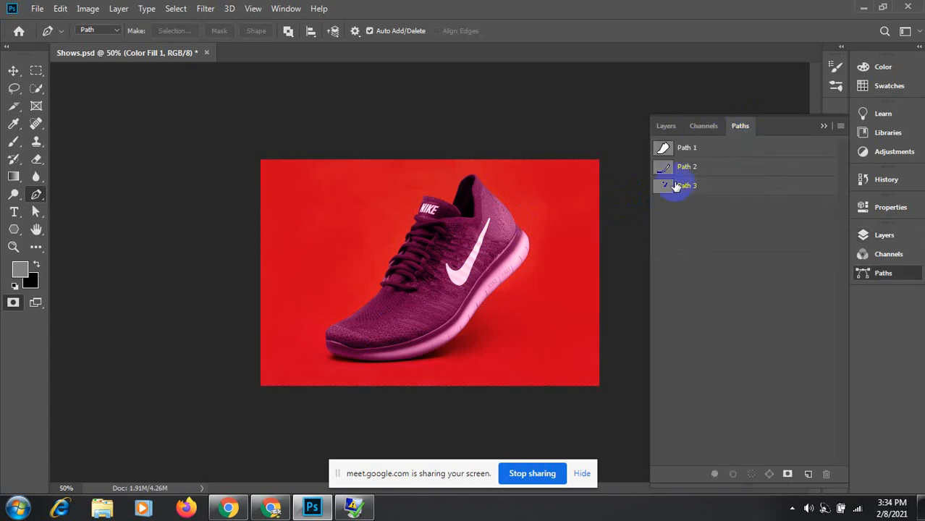
{"action": "left_click", "coordinate": [662, 148], "text": "ctrl"}
{"action": "left_click", "coordinate": [667, 126]}
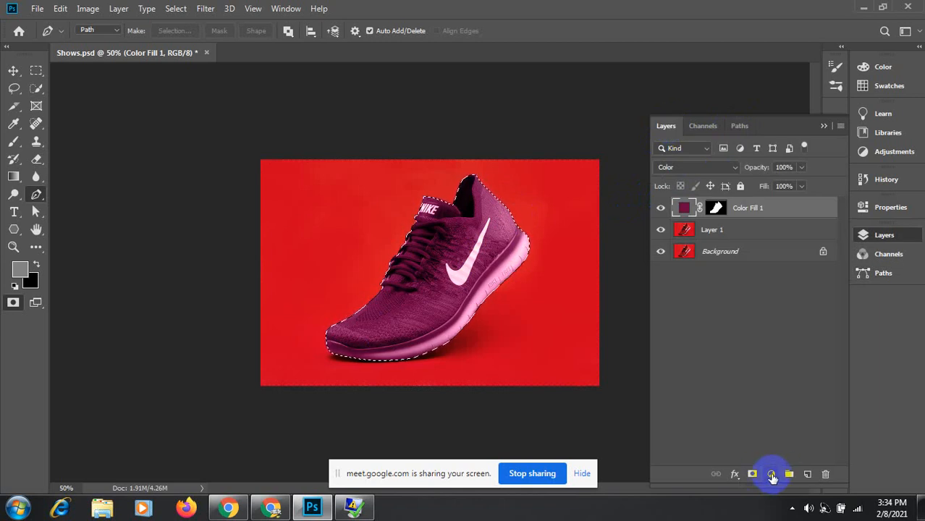
{"action": "left_click", "coordinate": [771, 475]}
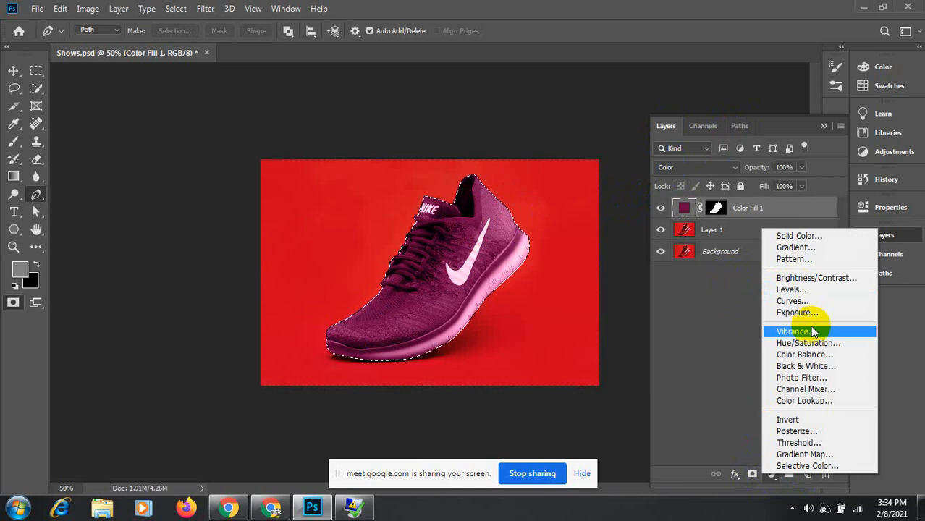
{"action": "left_click", "coordinate": [797, 301]}
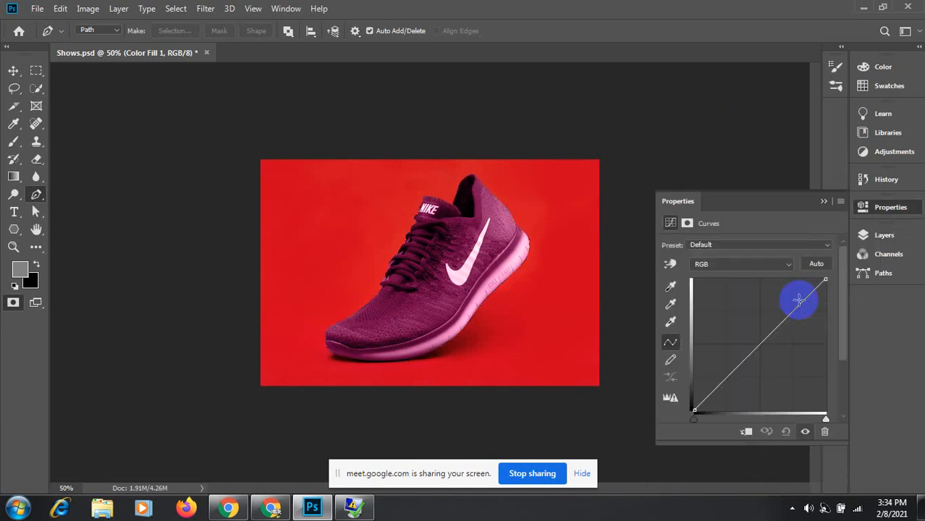
Step: Test darker shadows and brighter highlights on the RGB curve, then reset both endpoints
{"action": "left_click_drag", "start_coordinate": [766, 208], "coordinate": [175, 130]}
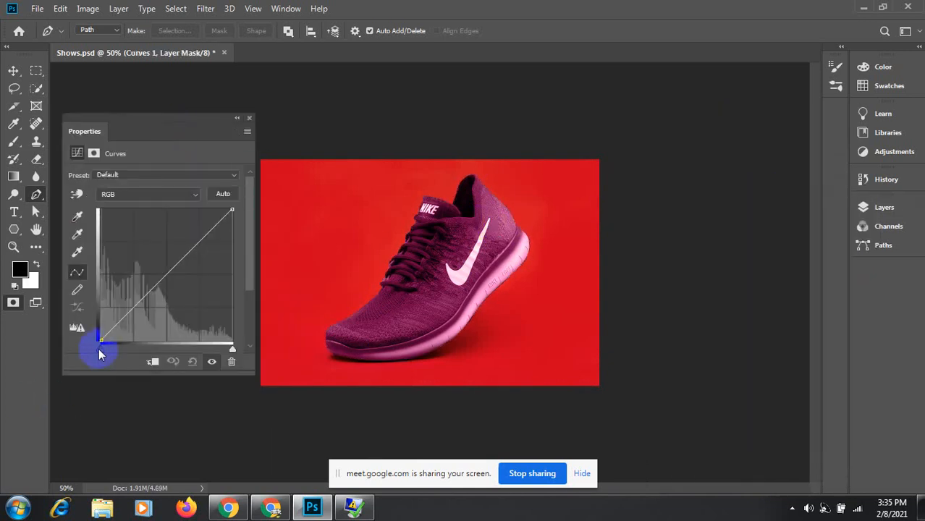
{"action": "left_click_drag", "start_coordinate": [98, 348], "coordinate": [116, 347]}
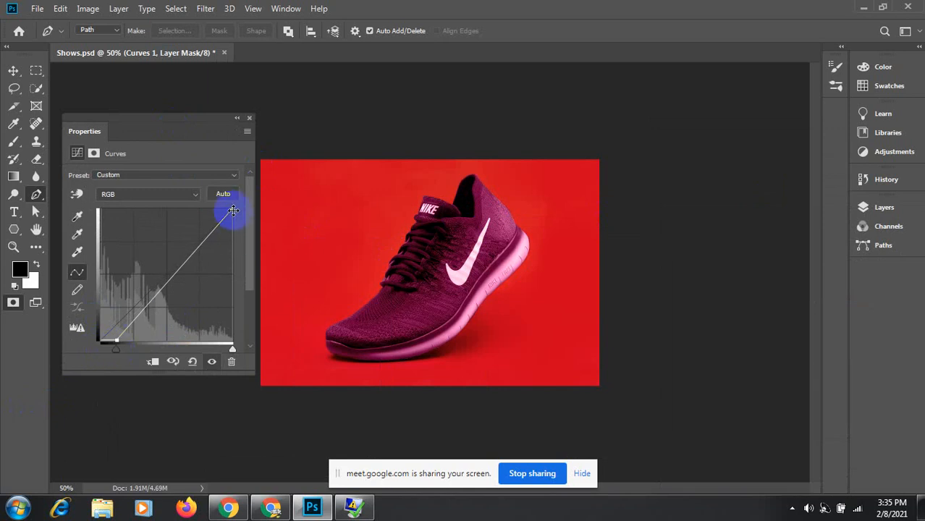
{"action": "mouse_move", "coordinate": [117, 349]}
{"action": "left_mouse_down"}
{"action": "mouse_move", "coordinate": [129, 353]}
{"action": "mouse_move", "coordinate": [118, 352]}
{"action": "left_mouse_up"}
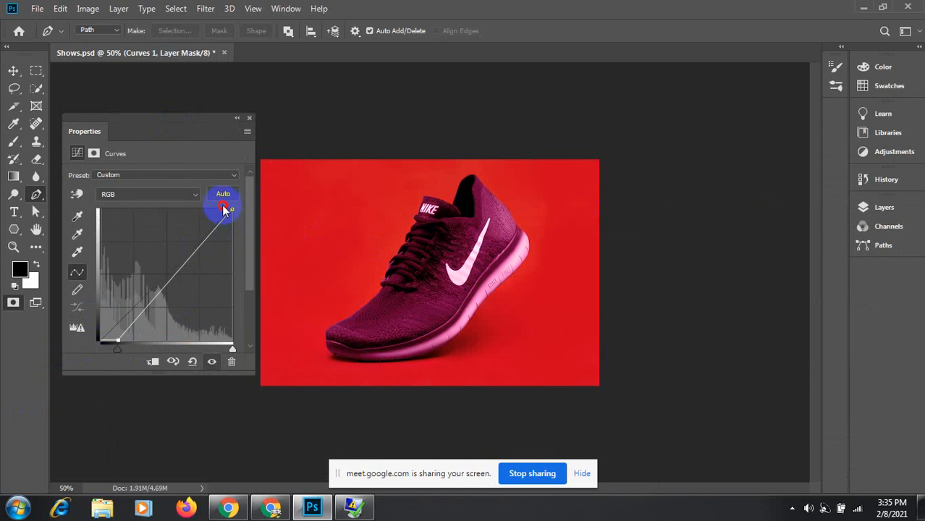
{"action": "left_click_drag", "start_coordinate": [231, 209], "coordinate": [210, 210]}
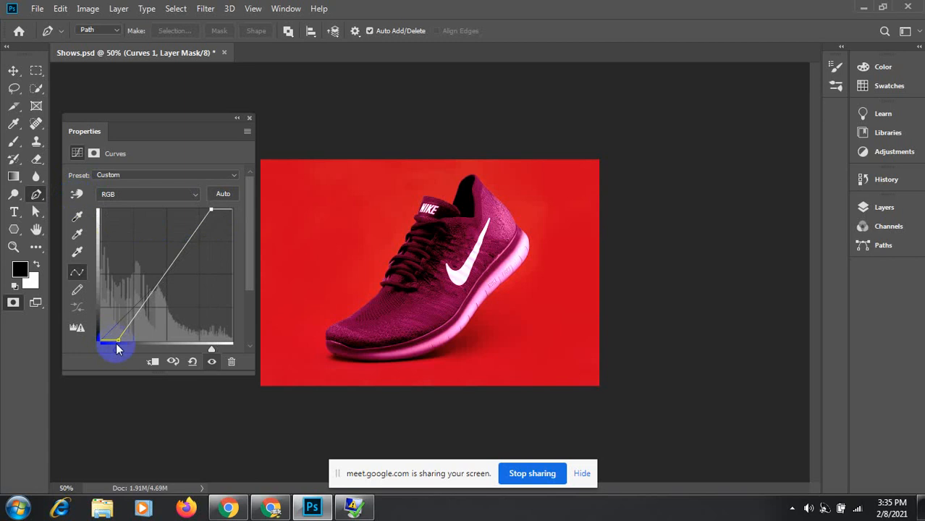
{"action": "left_click_drag", "start_coordinate": [118, 340], "coordinate": [98, 339]}
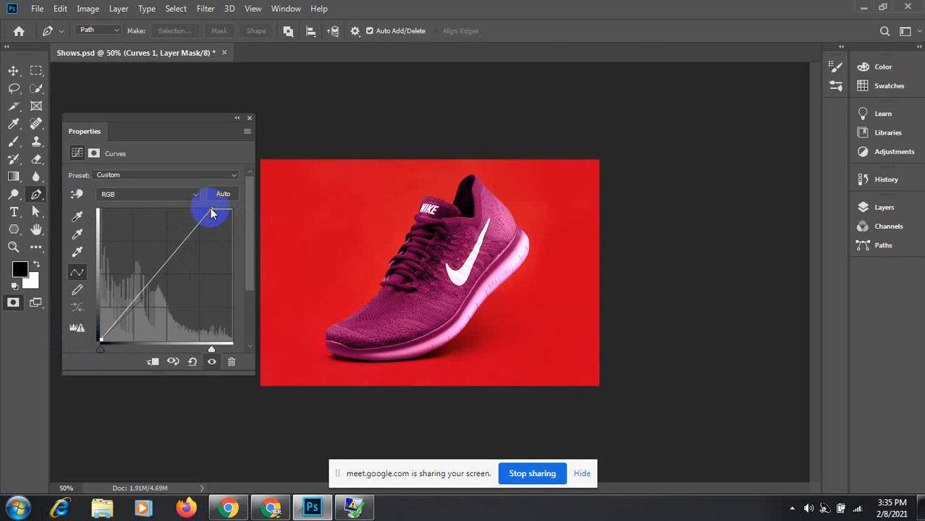
{"action": "left_click_drag", "start_coordinate": [210, 210], "coordinate": [246, 210]}
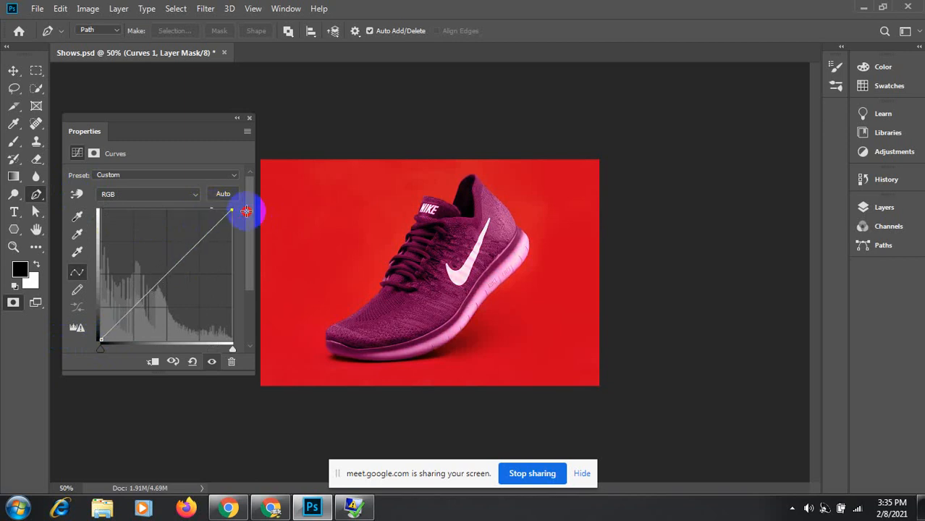
Step: Raise the curve with the targeted adjustment tool on the shoe and heel, then close Properties
{"action": "left_click", "coordinate": [77, 194]}
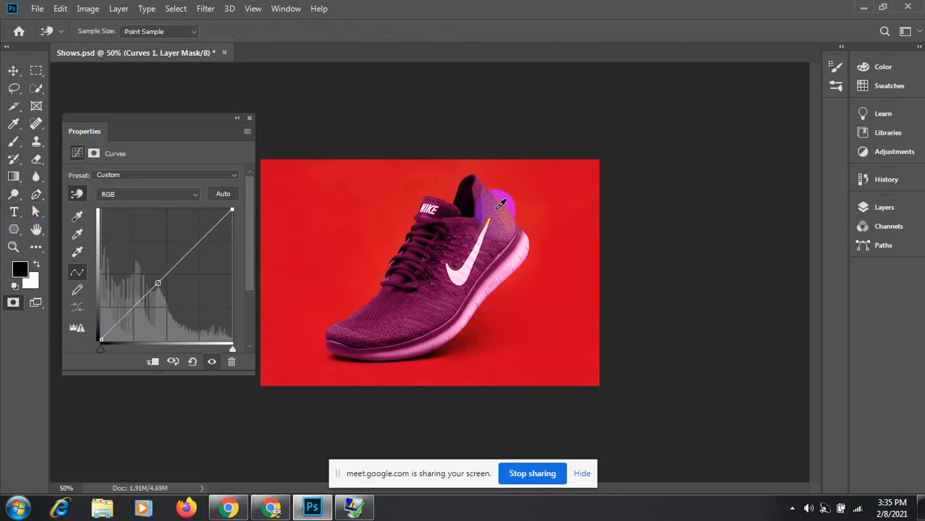
{"action": "mouse_move", "coordinate": [506, 237]}
{"action": "left_mouse_down"}
{"action": "mouse_move", "coordinate": [499, 202]}
{"action": "mouse_move", "coordinate": [501, 220]}
{"action": "left_mouse_up"}
{"action": "mouse_move", "coordinate": [400, 284]}
{"action": "left_mouse_down"}
{"action": "mouse_move", "coordinate": [400, 310]}
{"action": "mouse_move", "coordinate": [392, 264]}
{"action": "mouse_move", "coordinate": [399, 278]}
{"action": "left_mouse_up"}
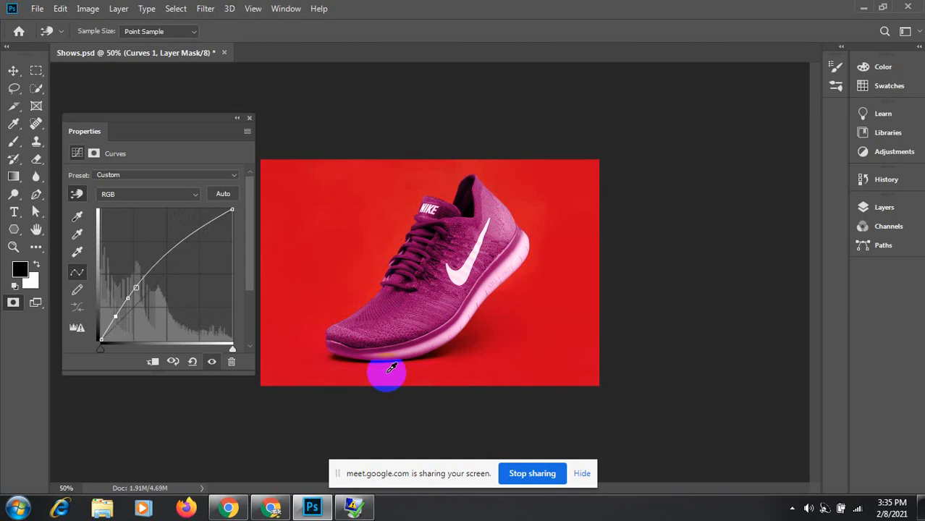
{"action": "left_click_drag", "start_coordinate": [510, 202], "coordinate": [503, 225]}
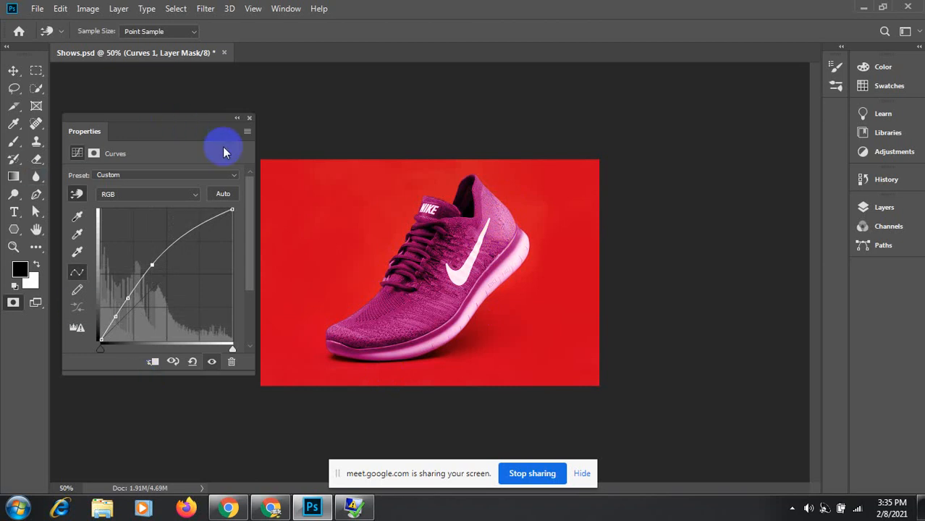
{"action": "left_click", "coordinate": [249, 120]}
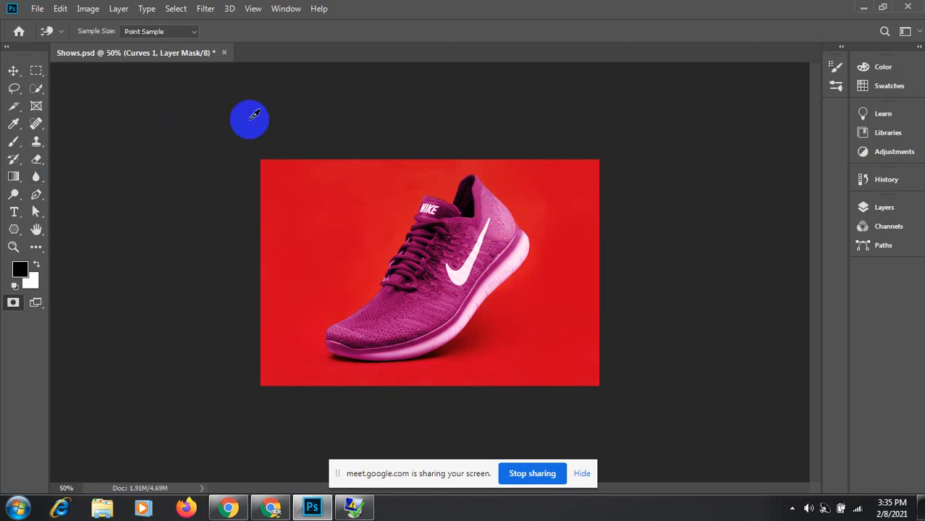
Step: Select Layer 1 and load Path 2's sole outline as a selection
{"action": "left_click", "coordinate": [873, 210]}
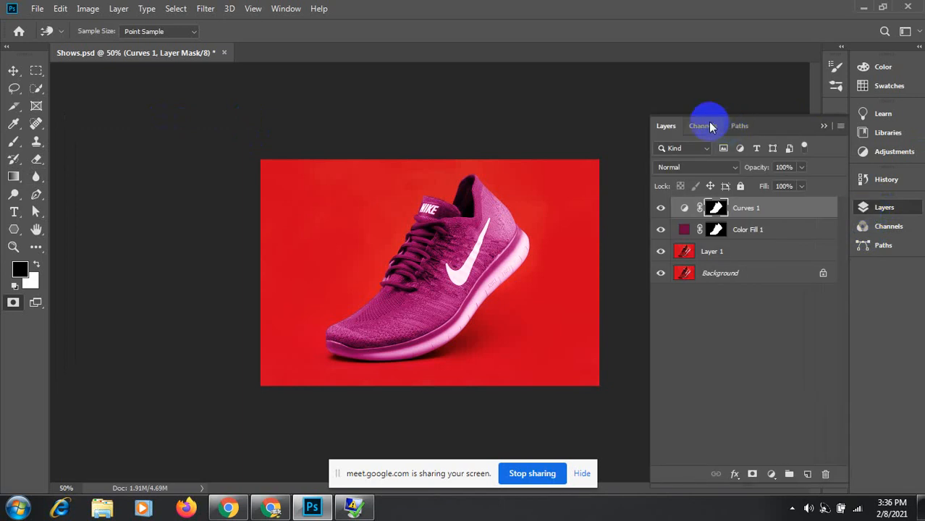
{"action": "left_click", "coordinate": [740, 126]}
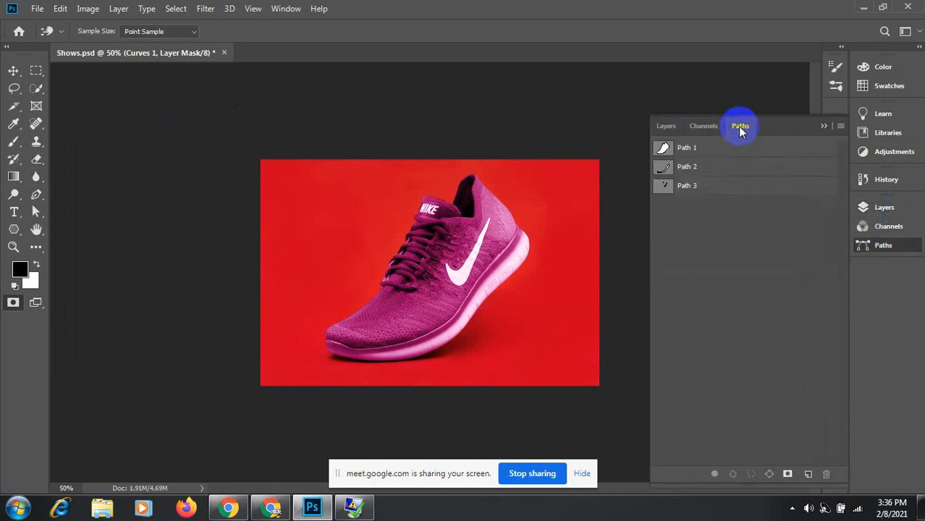
{"action": "left_click", "coordinate": [675, 169]}
{"action": "left_click", "coordinate": [664, 169]}
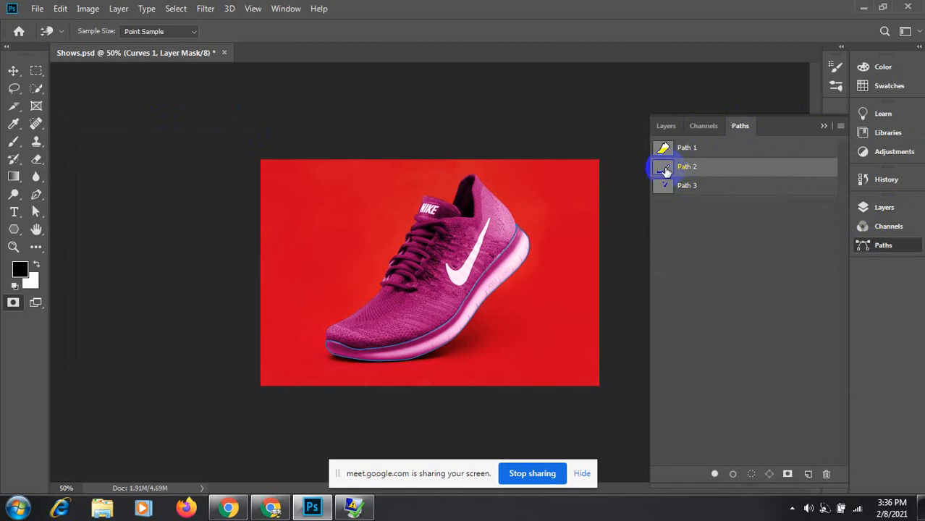
{"action": "left_click", "coordinate": [659, 136]}
{"action": "left_click", "coordinate": [664, 129]}
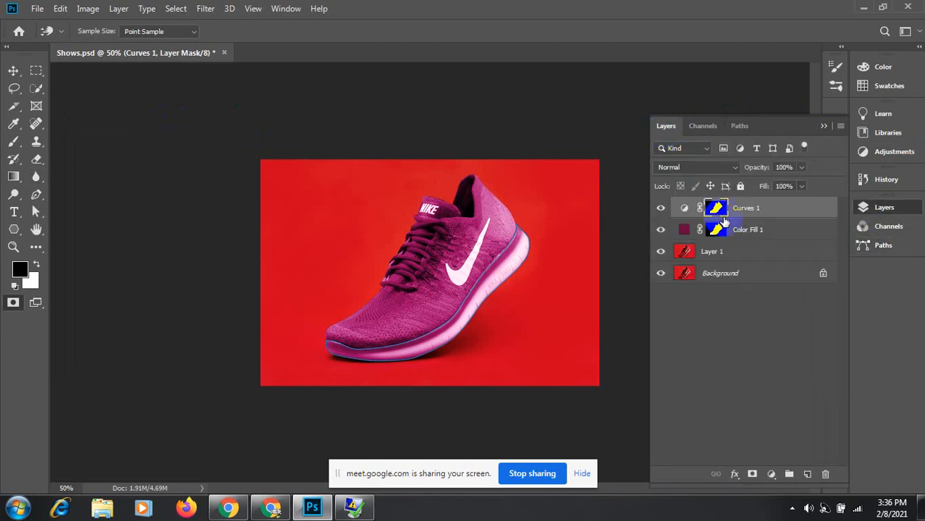
{"action": "key", "text": "p"}
{"action": "left_click", "coordinate": [724, 253]}
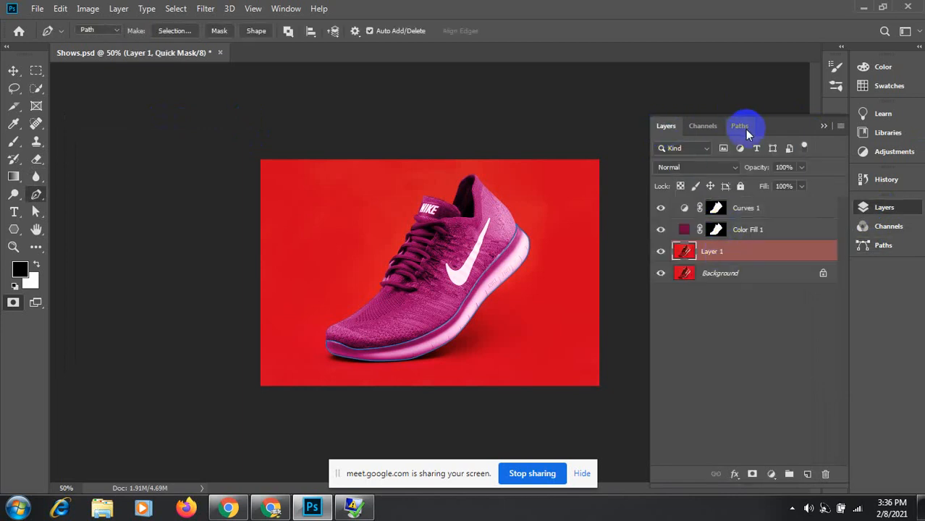
{"action": "left_click", "coordinate": [740, 125]}
{"action": "left_click", "coordinate": [663, 168], "text": "ctrl"}
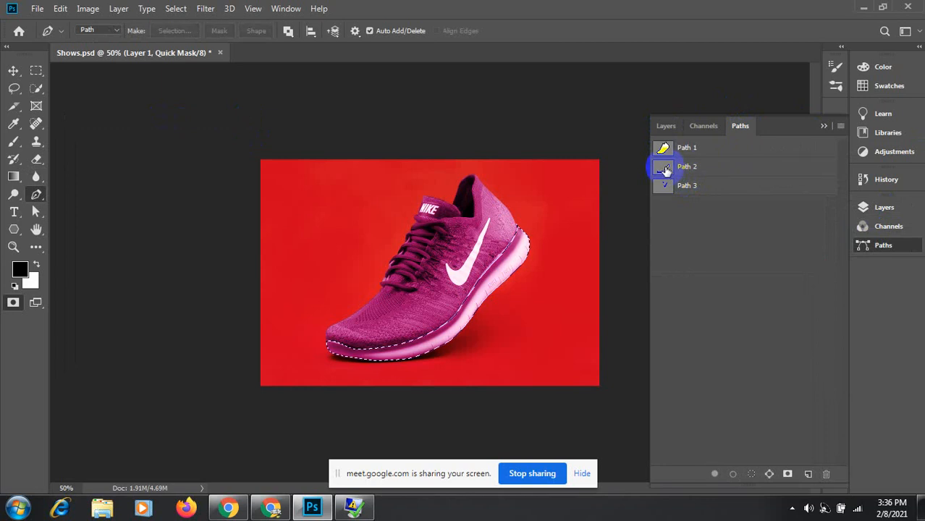
{"action": "left_click", "coordinate": [665, 128]}
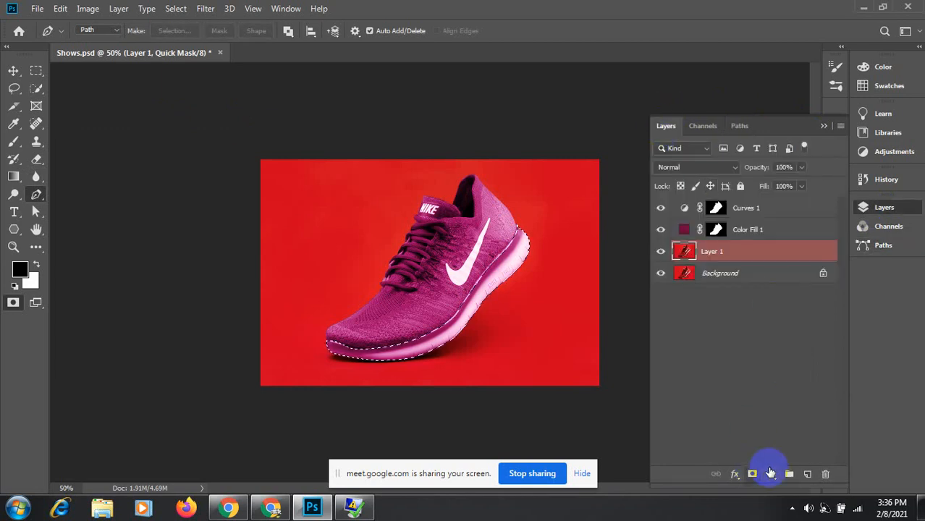
Step: Add a Solid Color fill layer in dark navy #031b3b over the sole
{"action": "left_click", "coordinate": [771, 475]}
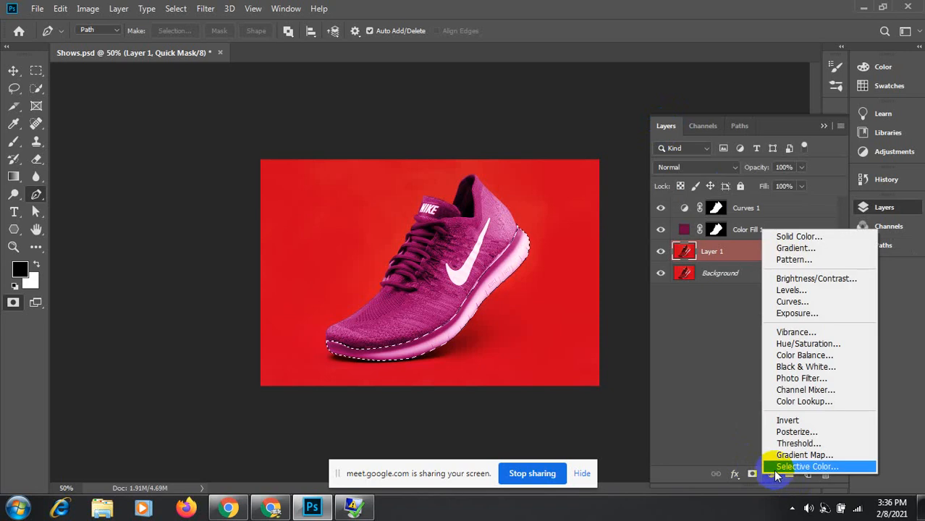
{"action": "left_click", "coordinate": [803, 238]}
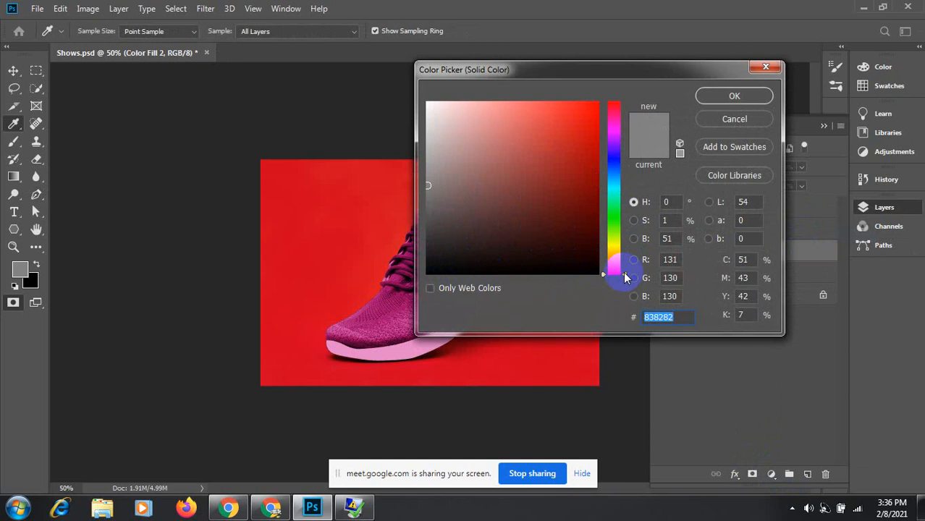
{"action": "left_click_drag", "start_coordinate": [626, 277], "coordinate": [627, 176]}
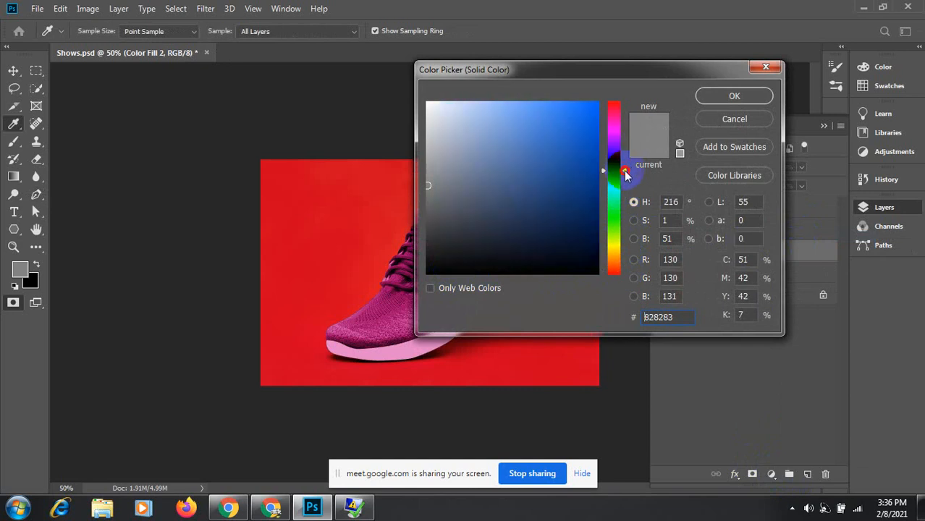
{"action": "left_click", "coordinate": [589, 234]}
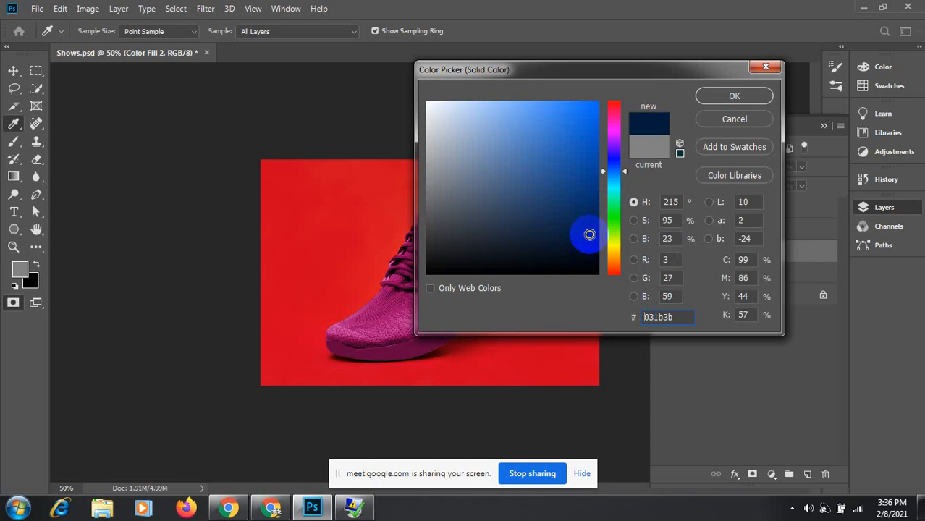
{"action": "left_click", "coordinate": [731, 96]}
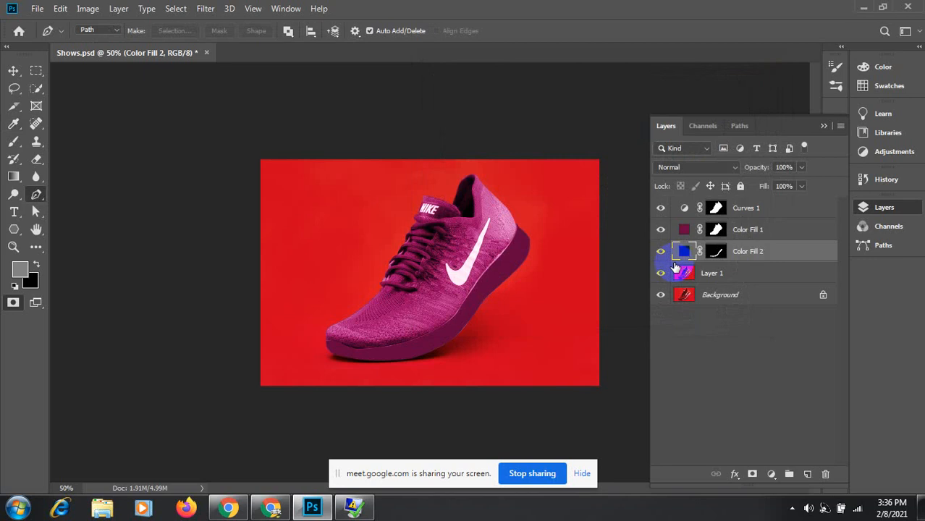
Step: Set Color Fill 2 to Color blend mode, then move it above Curves 1 and undo the move
{"action": "left_click", "coordinate": [736, 171]}
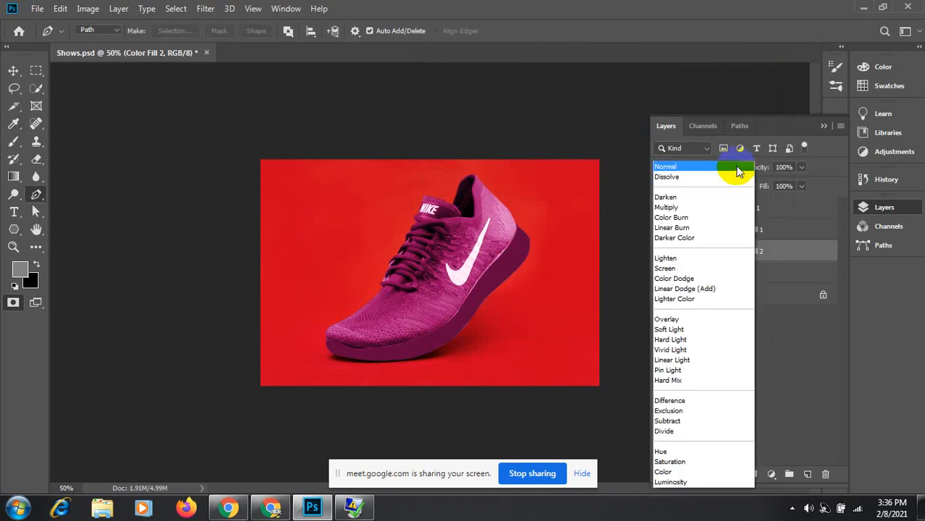
{"action": "left_click", "coordinate": [679, 472]}
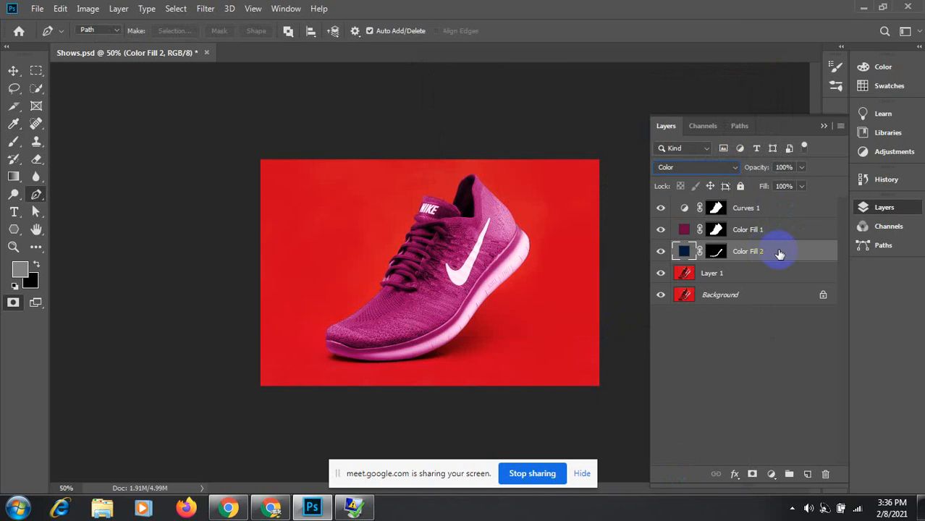
{"action": "left_click_drag", "start_coordinate": [779, 251], "coordinate": [766, 205]}
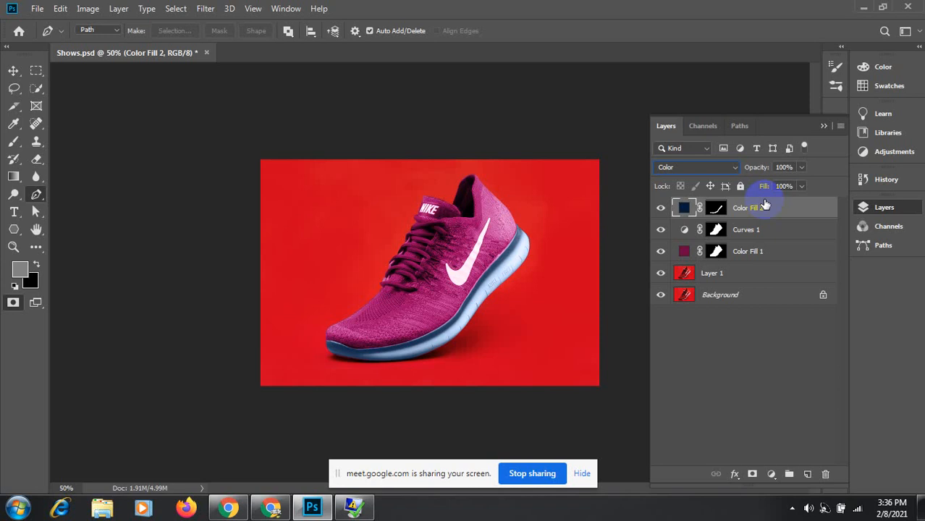
{"action": "key", "text": "ctrl+z"}
Step: Redo placing Color Fill 2 at the top of the layer stack
{"action": "double_click", "coordinate": [686, 252]}
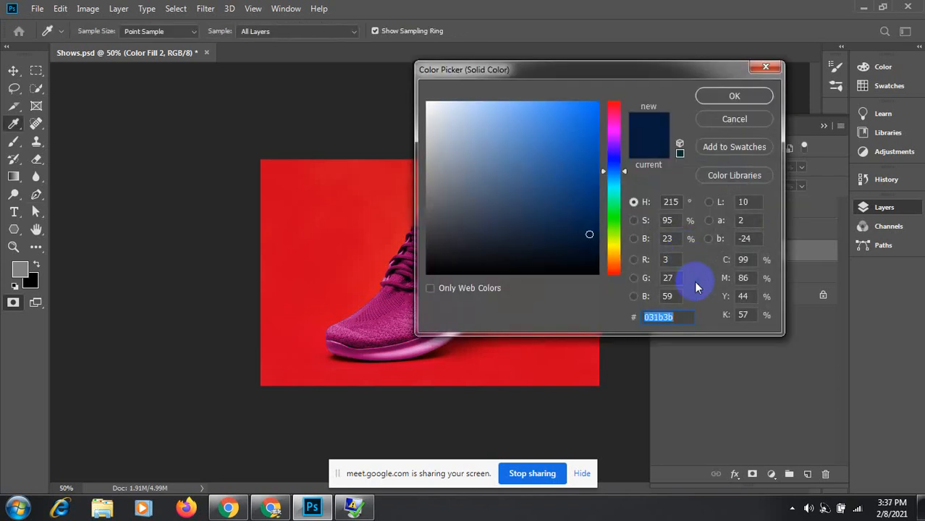
{"action": "left_click", "coordinate": [736, 117]}
{"action": "key", "text": "ctrl+shift+z"}
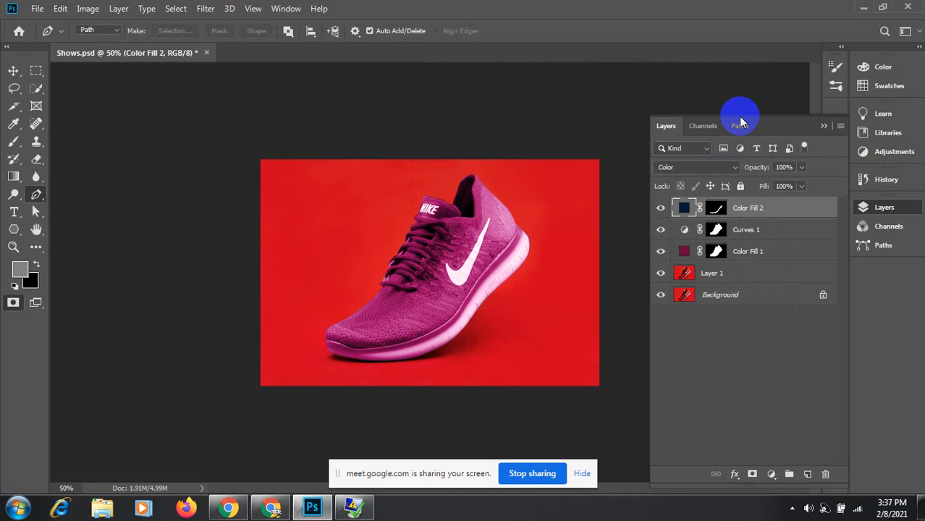
Step: Change Color Fill 2's colour from navy to black (000000) and open the blend mode list
{"action": "double_click", "coordinate": [681, 209]}
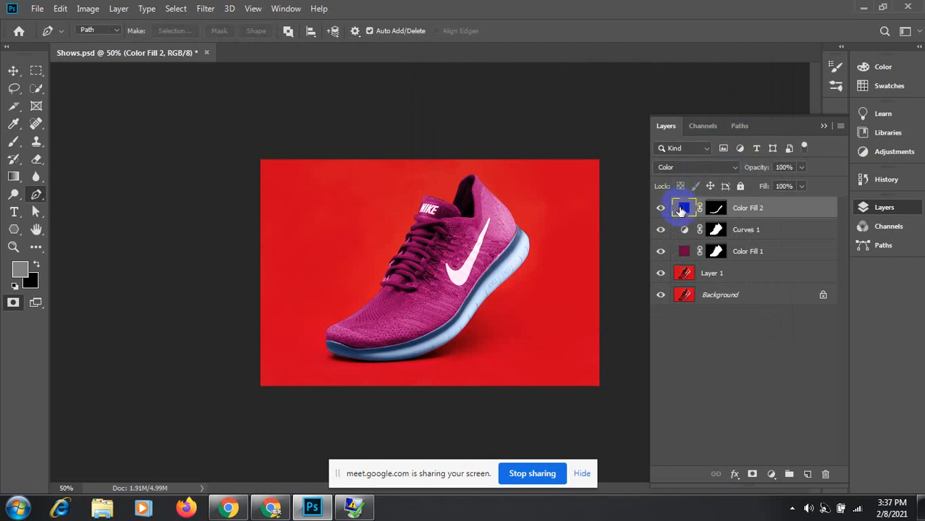
{"action": "left_click", "coordinate": [587, 260]}
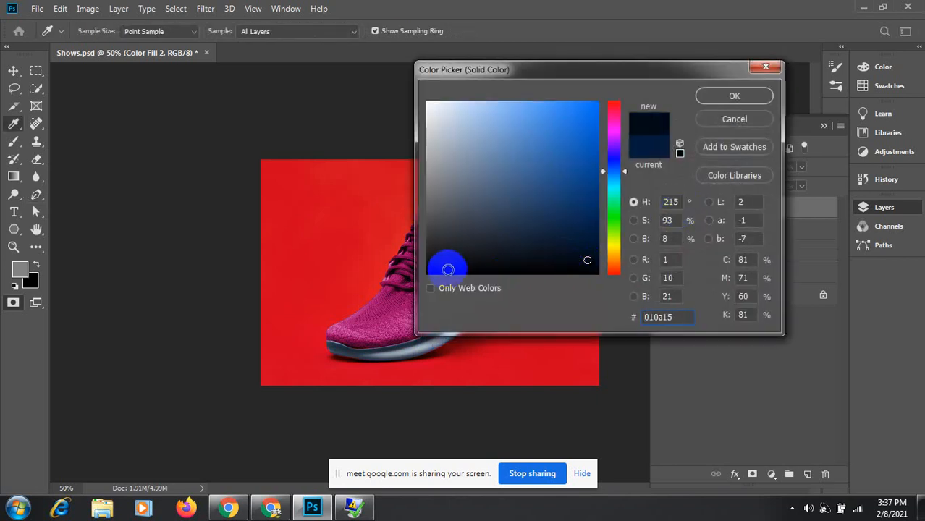
{"action": "left_click", "coordinate": [448, 269]}
{"action": "left_click", "coordinate": [447, 275]}
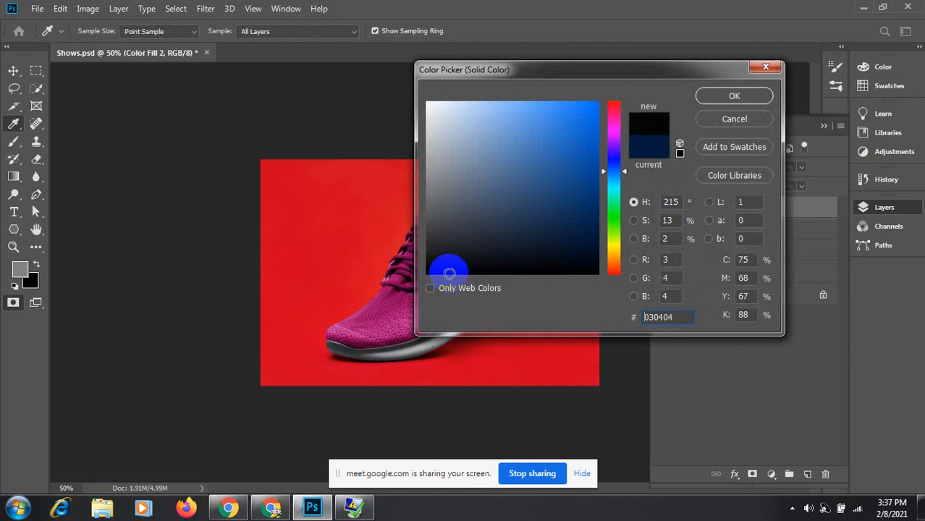
{"action": "left_click", "coordinate": [733, 95]}
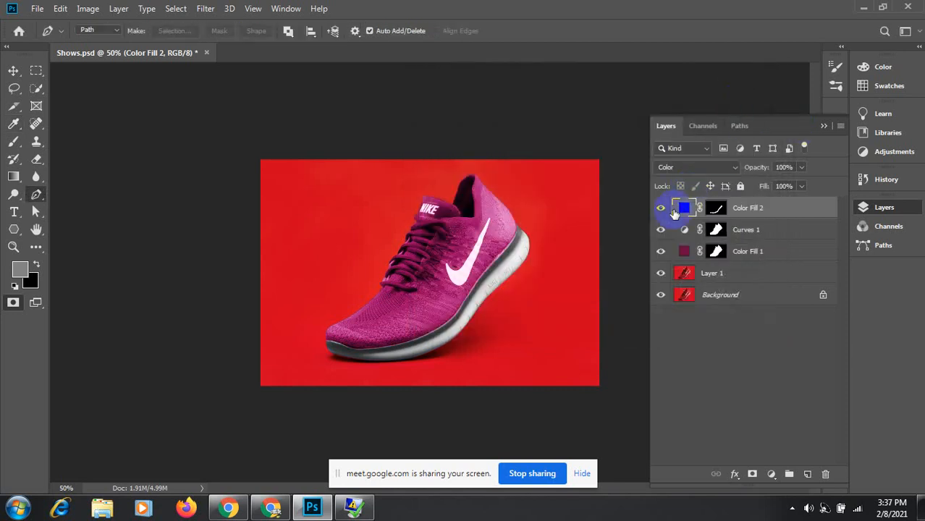
{"action": "left_click", "coordinate": [733, 168]}
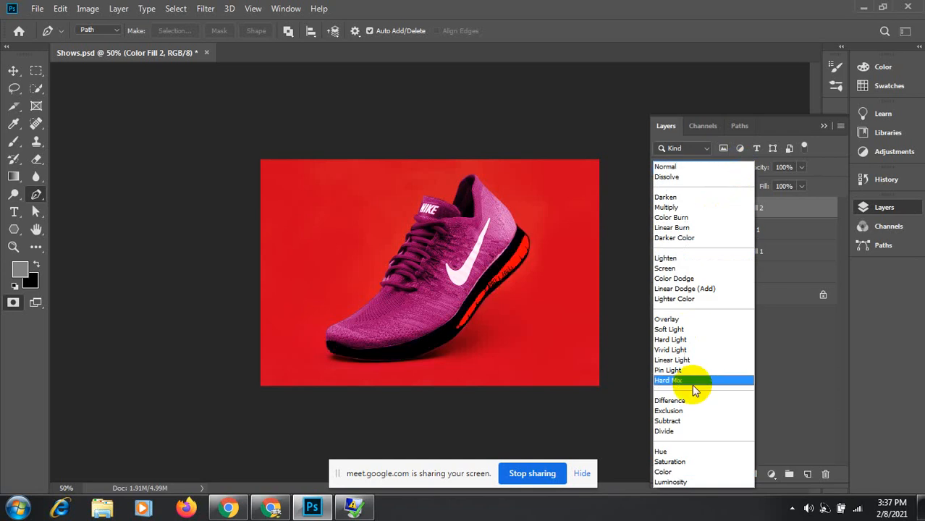
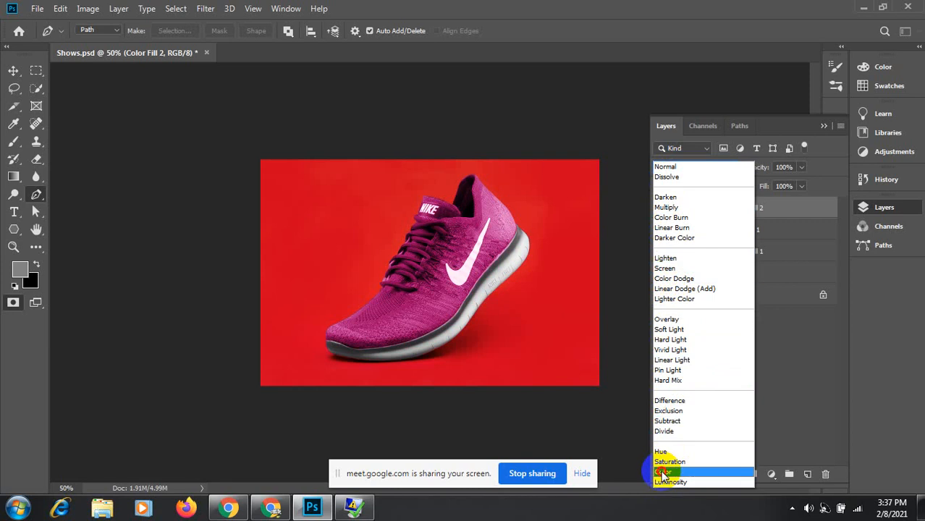
Step: Set Color Fill 2 to Color blend mode and change its fill to dark purple #39013e
{"action": "left_click", "coordinate": [663, 472]}
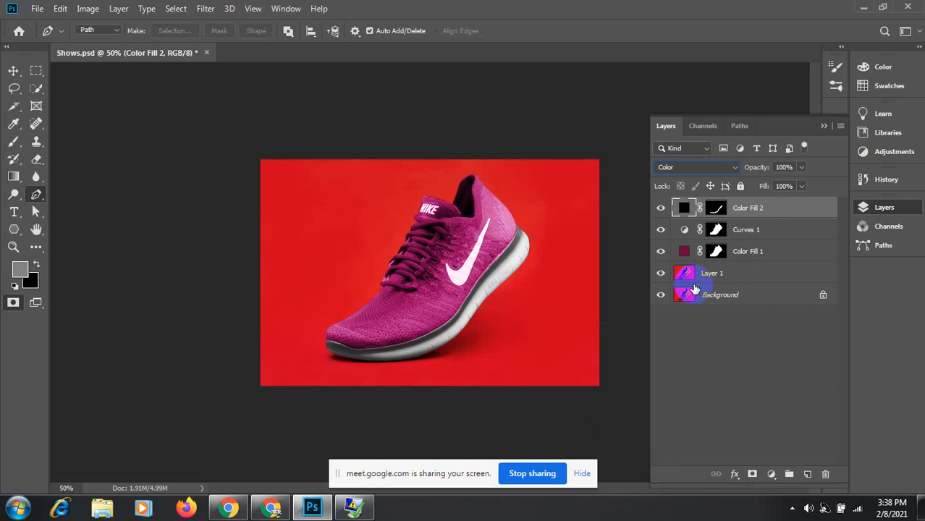
{"action": "double_click", "coordinate": [683, 209]}
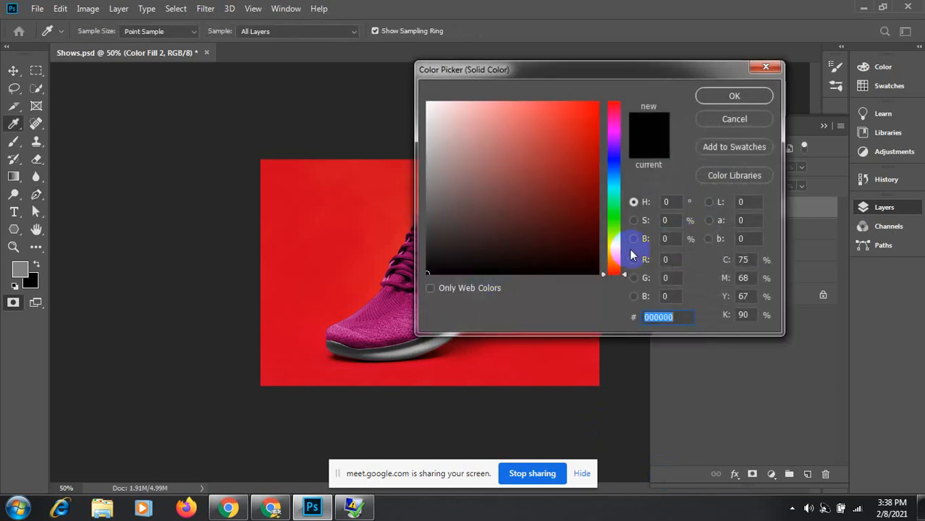
{"action": "left_click", "coordinate": [618, 132]}
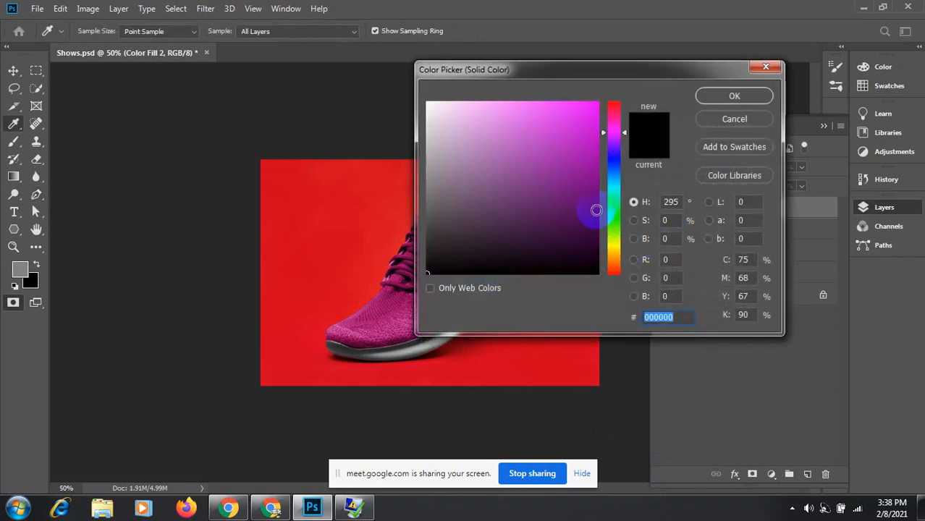
{"action": "left_click", "coordinate": [595, 232]}
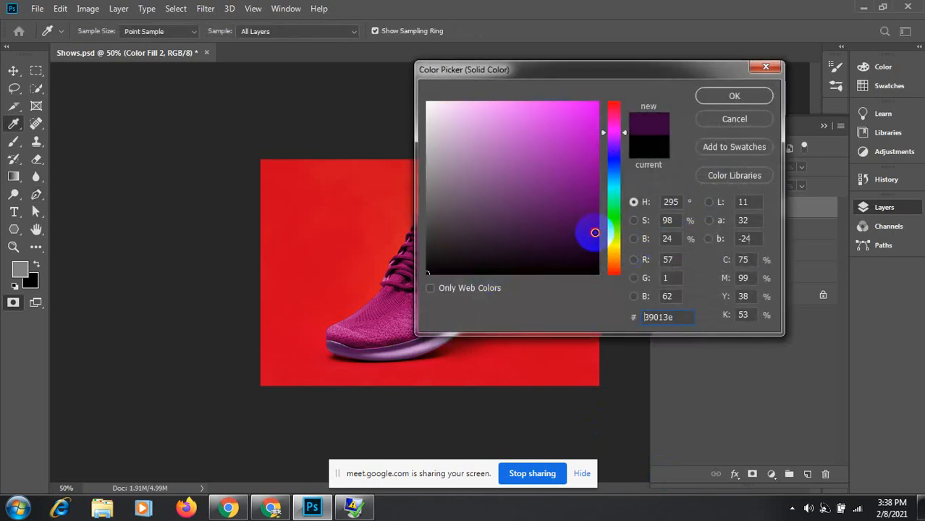
{"action": "left_click", "coordinate": [734, 97]}
{"action": "key", "text": "p"}
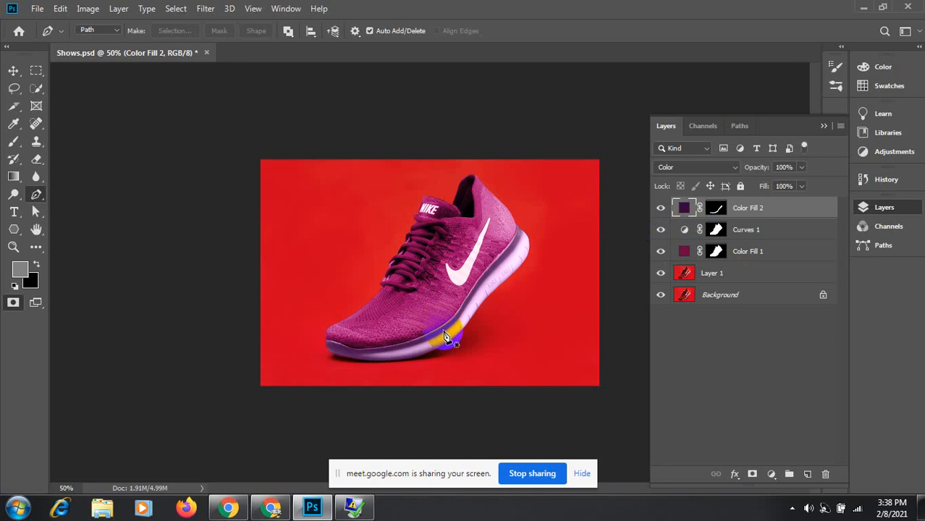
Step: Load the Path 3 swoosh outline as a selection and add a Solid Color fill layer above Layer 1
{"action": "left_click", "coordinate": [740, 126]}
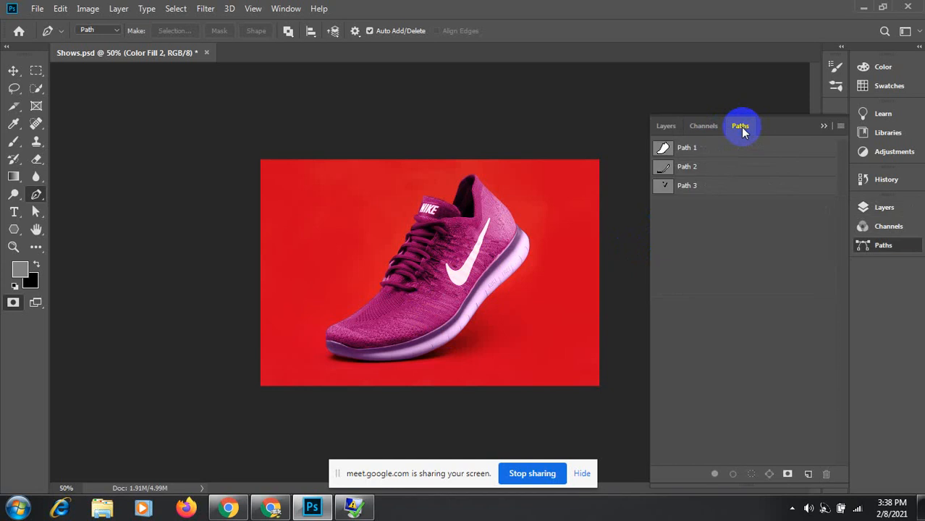
{"action": "left_click", "coordinate": [667, 187]}
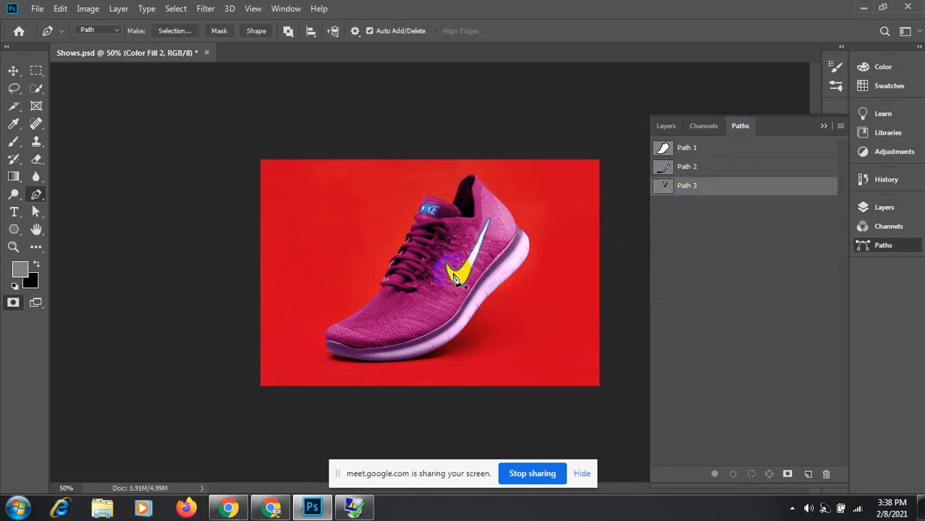
{"action": "left_click", "coordinate": [665, 190], "text": "ctrl"}
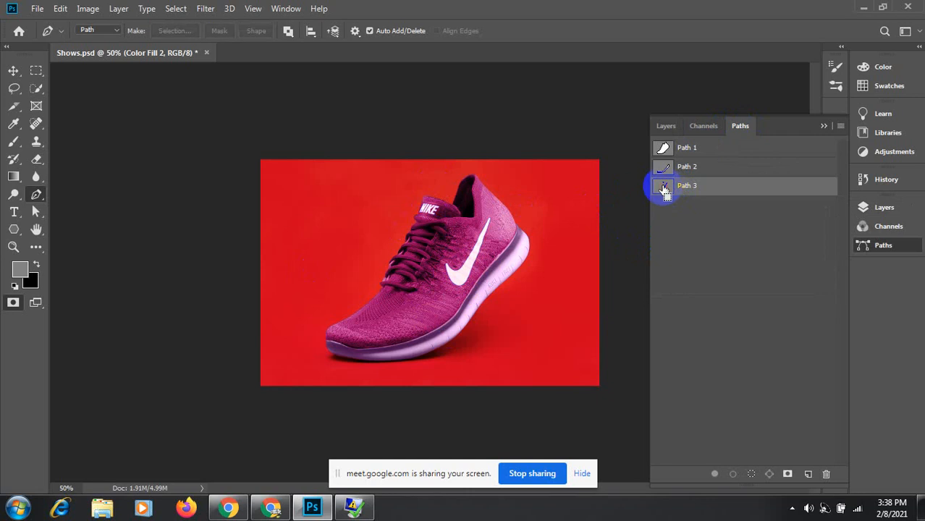
{"action": "left_click", "coordinate": [665, 127]}
{"action": "left_click", "coordinate": [717, 274]}
{"action": "key", "text": "q"}
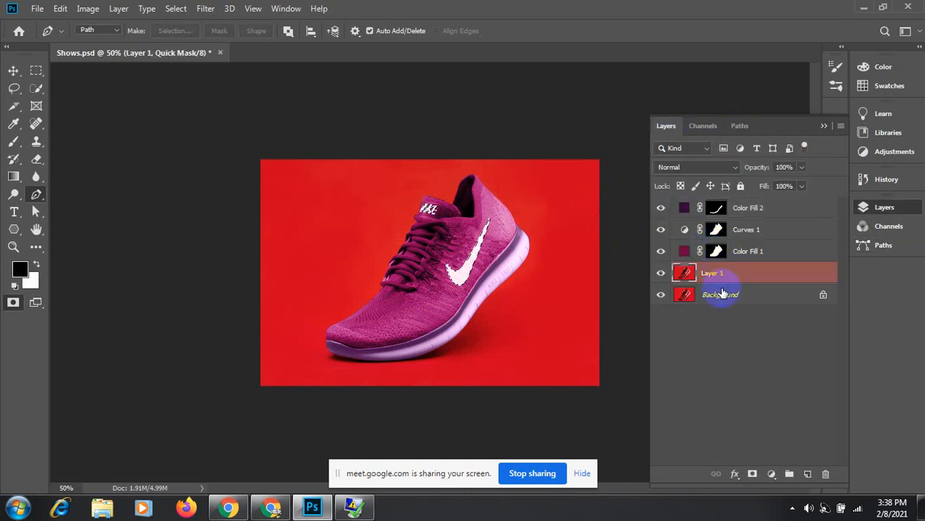
{"action": "left_click", "coordinate": [770, 474]}
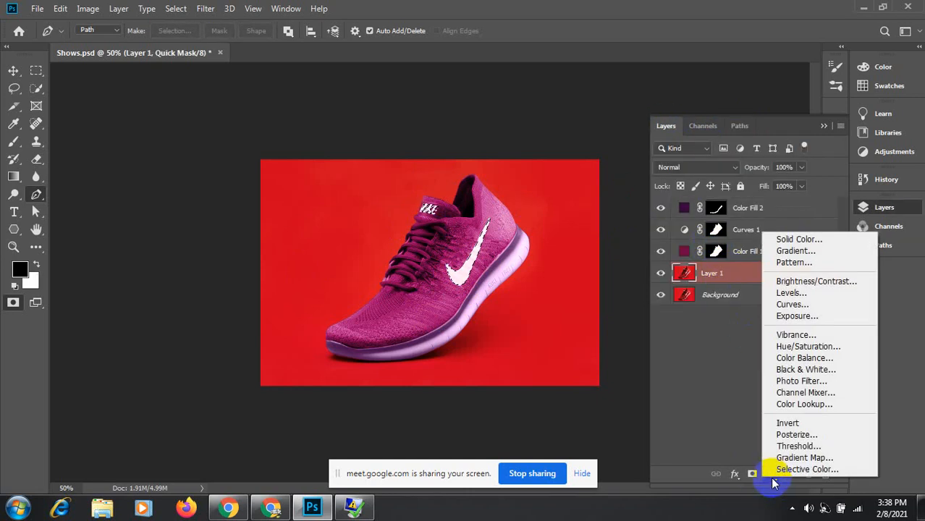
{"action": "left_click", "coordinate": [832, 240]}
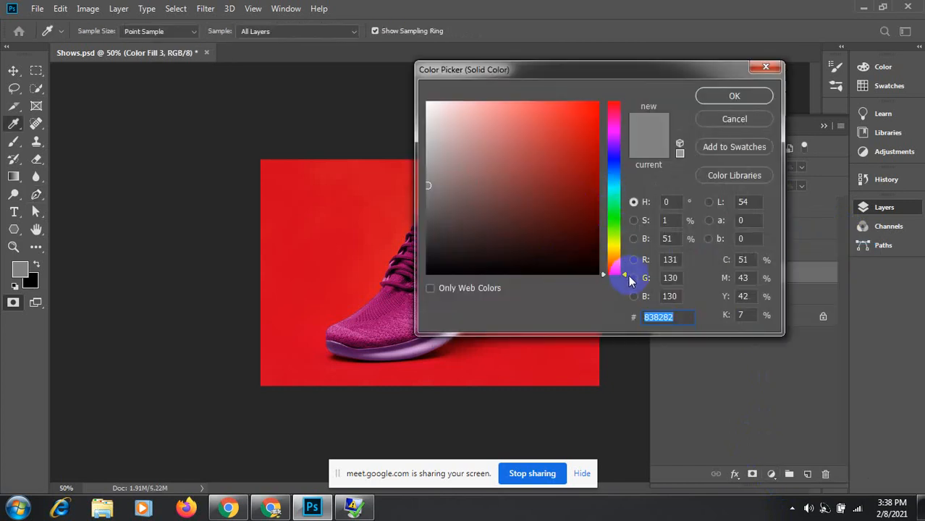
Step: Colour Color Fill 3 a light pink first, then change it to near-black #020202
{"action": "mouse_move", "coordinate": [627, 279]}
{"action": "left_mouse_down"}
{"action": "mouse_move", "coordinate": [617, 204]}
{"action": "mouse_move", "coordinate": [622, 132]}
{"action": "left_mouse_up"}
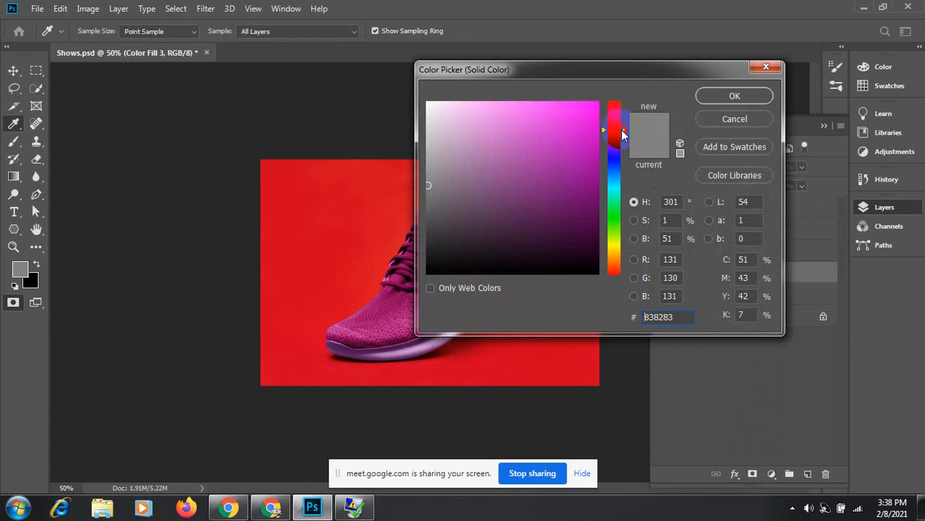
{"action": "left_click", "coordinate": [553, 103]}
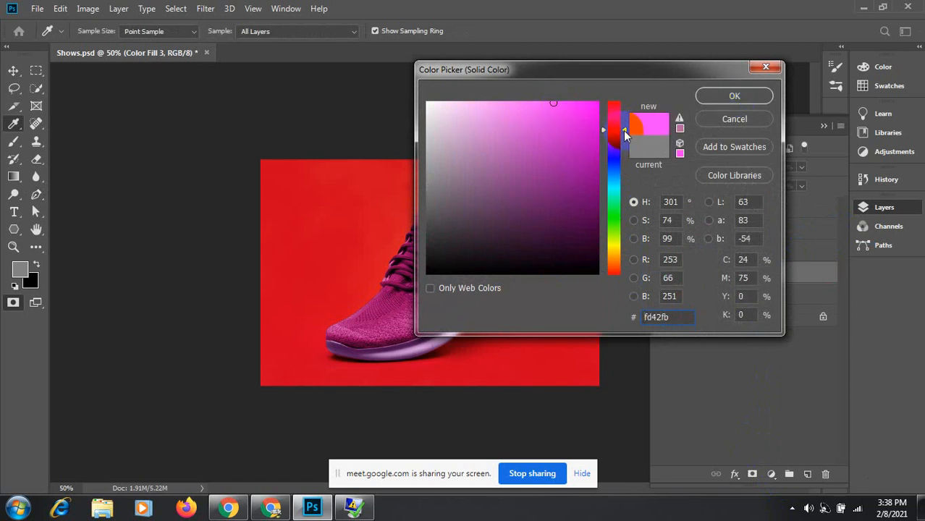
{"action": "left_click_drag", "start_coordinate": [625, 129], "coordinate": [622, 119]}
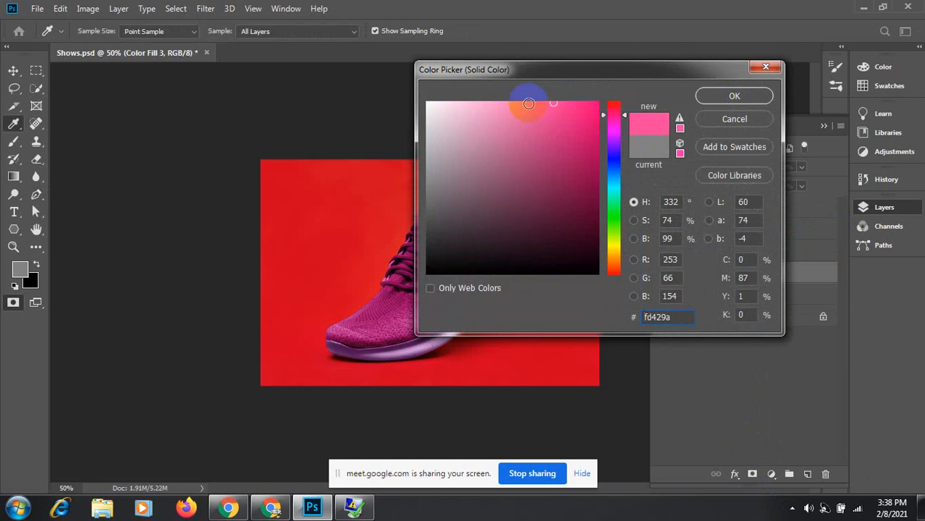
{"action": "left_click_drag", "start_coordinate": [529, 103], "coordinate": [502, 103]}
{"action": "left_click", "coordinate": [730, 97]}
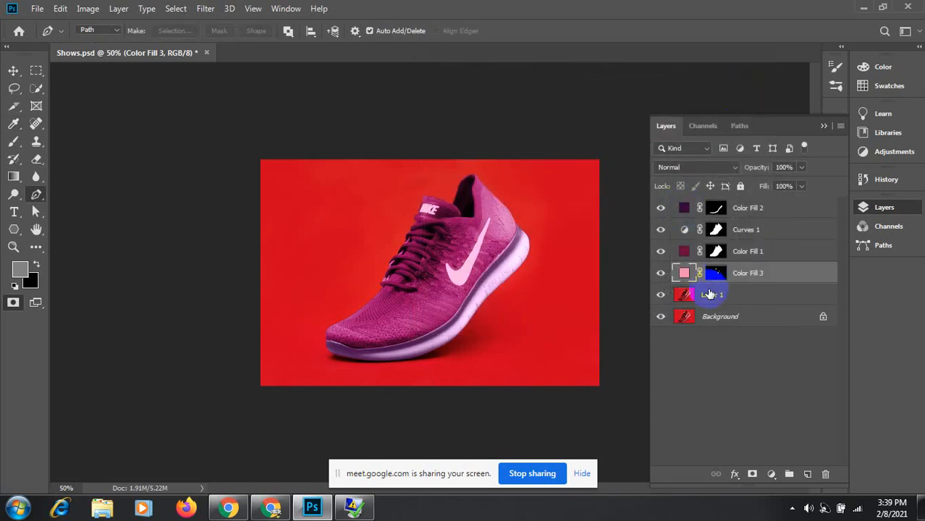
{"action": "double_click", "coordinate": [684, 273]}
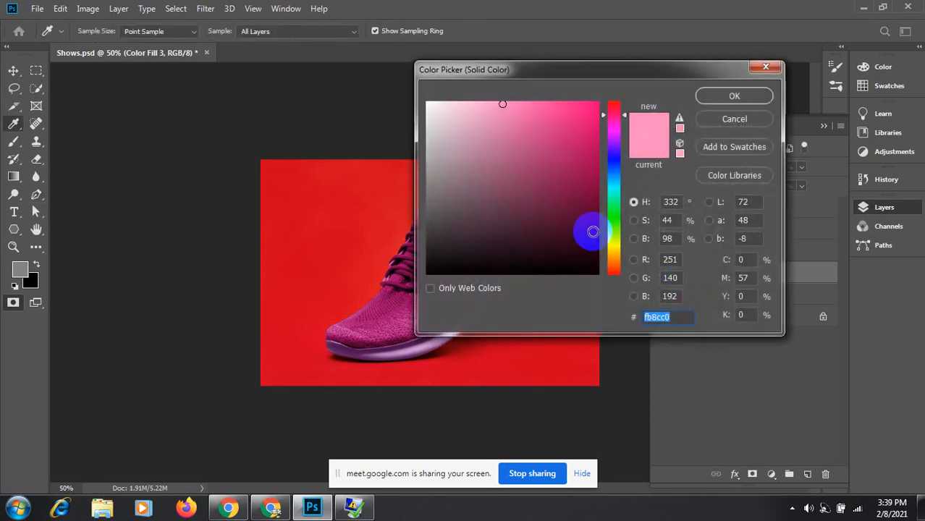
{"action": "left_click", "coordinate": [442, 272]}
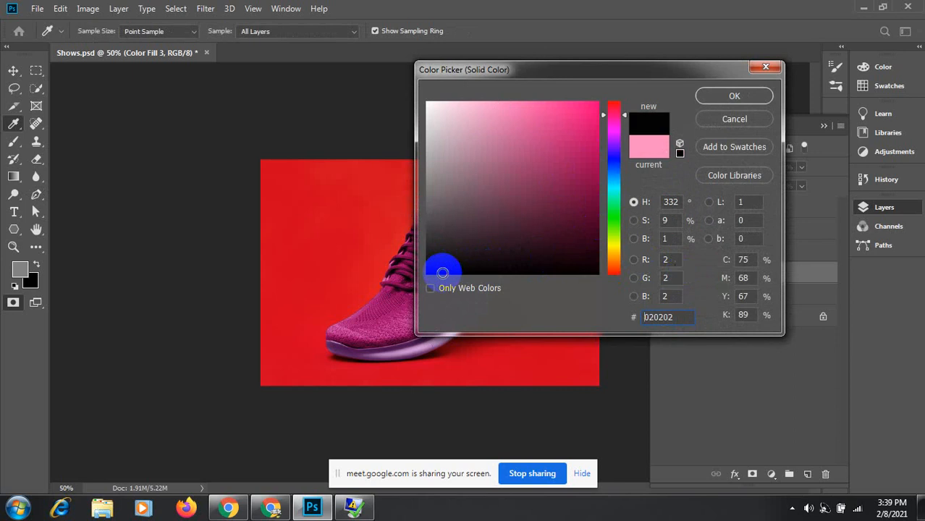
{"action": "left_click", "coordinate": [732, 96]}
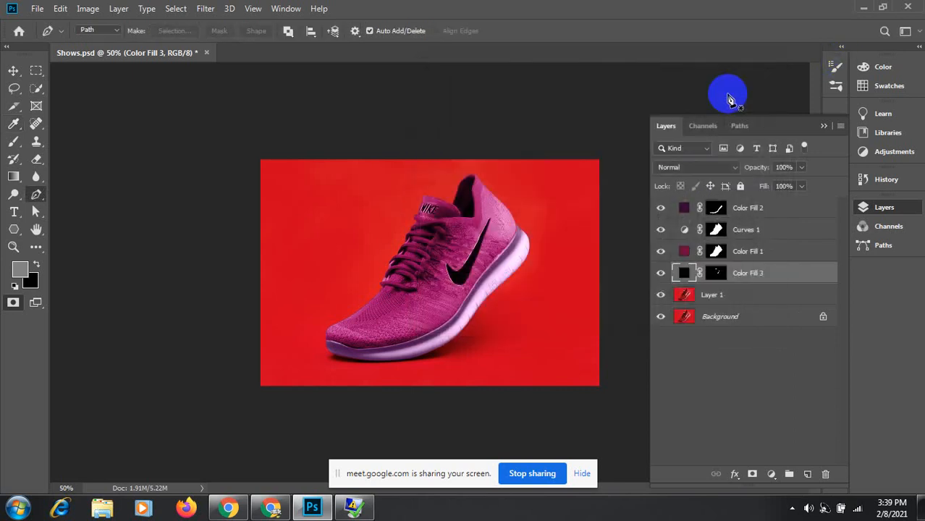
{"action": "left_click", "coordinate": [733, 168]}
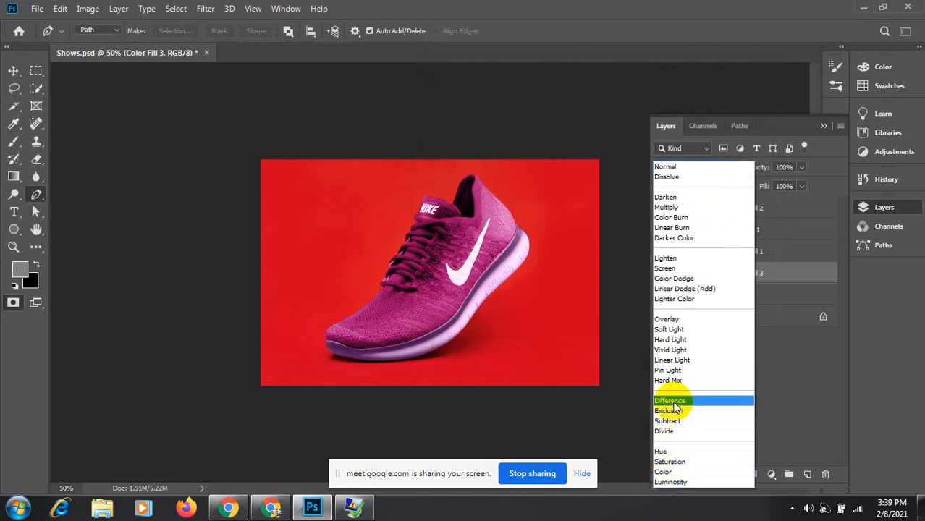
Step: Set Color Fill 3 to Linear Light, move it above Color Fill 2, and zoom in to check the logo
{"action": "left_click", "coordinate": [676, 362]}
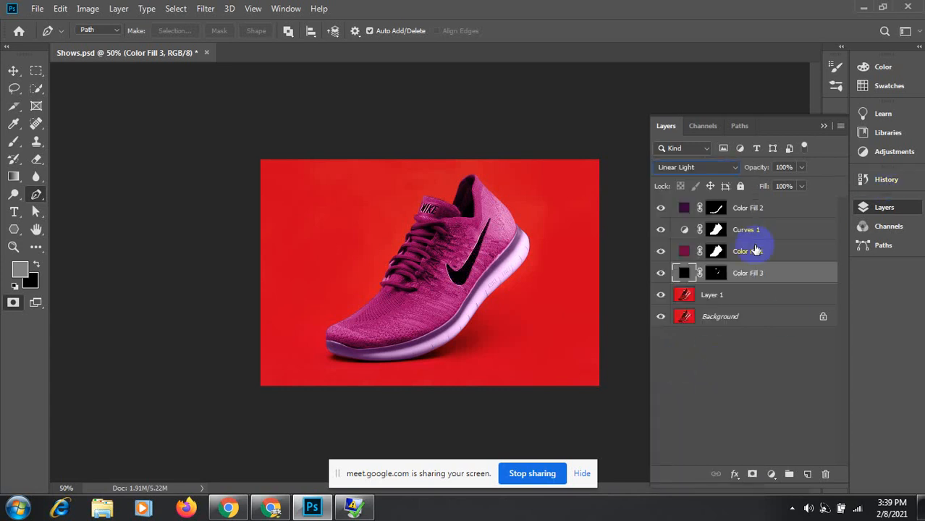
{"action": "left_click_drag", "start_coordinate": [785, 279], "coordinate": [771, 203]}
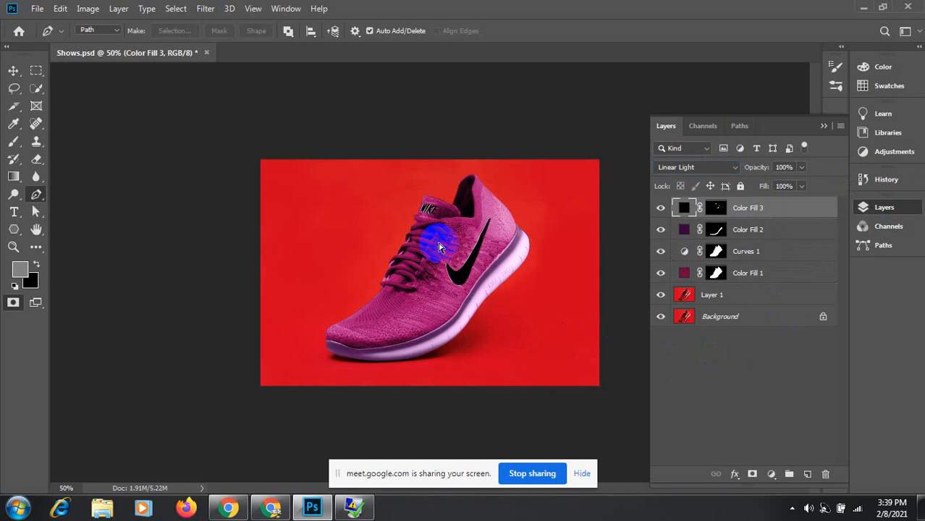
{"action": "left_click", "coordinate": [439, 210], "text": "ctrl"}
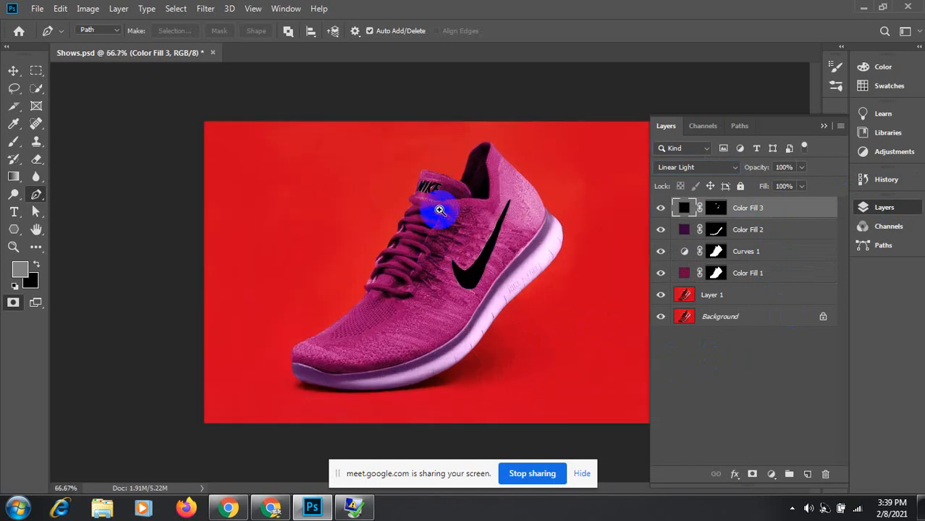
{"action": "left_click", "coordinate": [440, 210], "text": "ctrl"}
{"action": "left_click", "coordinate": [438, 217], "text": "ctrl"}
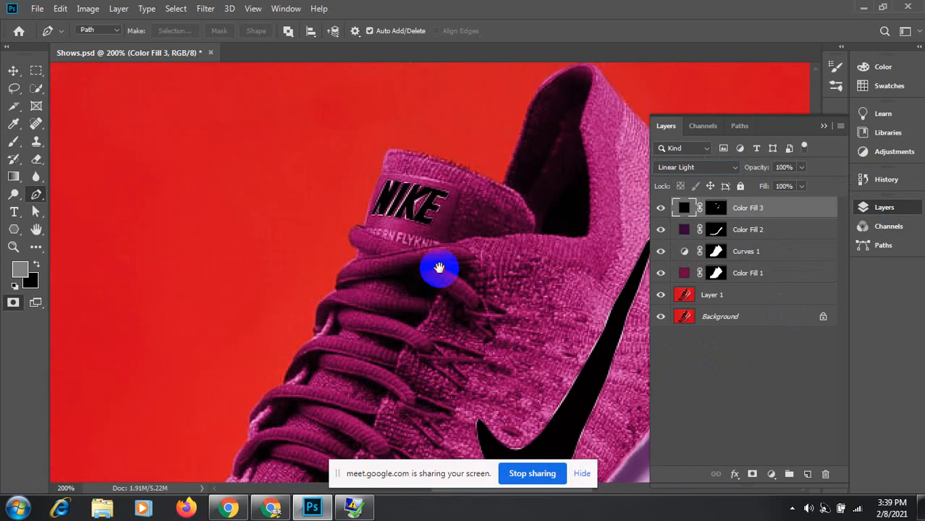
{"action": "left_click", "coordinate": [415, 230], "text": "ctrl"}
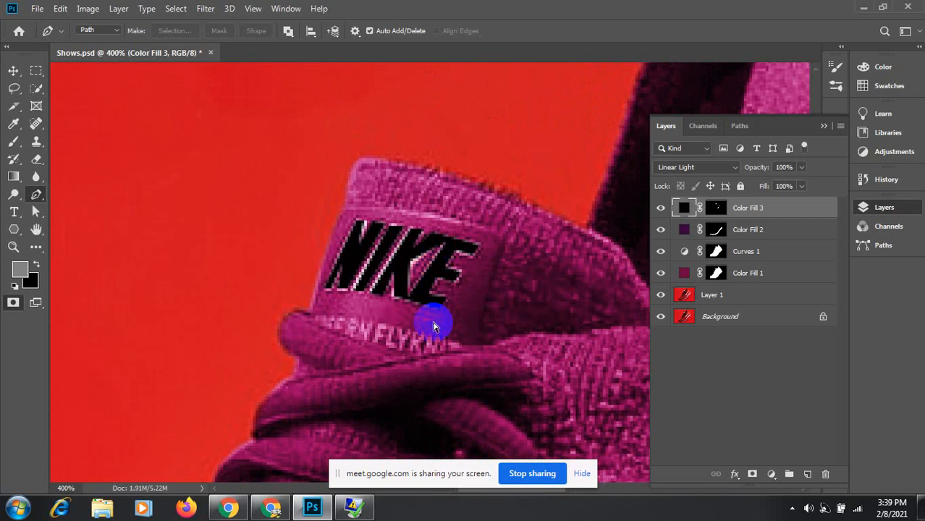
{"action": "key", "text": "ctrl+minus"}
{"action": "key", "text": "ctrl+minus"}
{"action": "key", "text": "ctrl+minus"}
{"action": "key", "text": "ctrl+minus"}
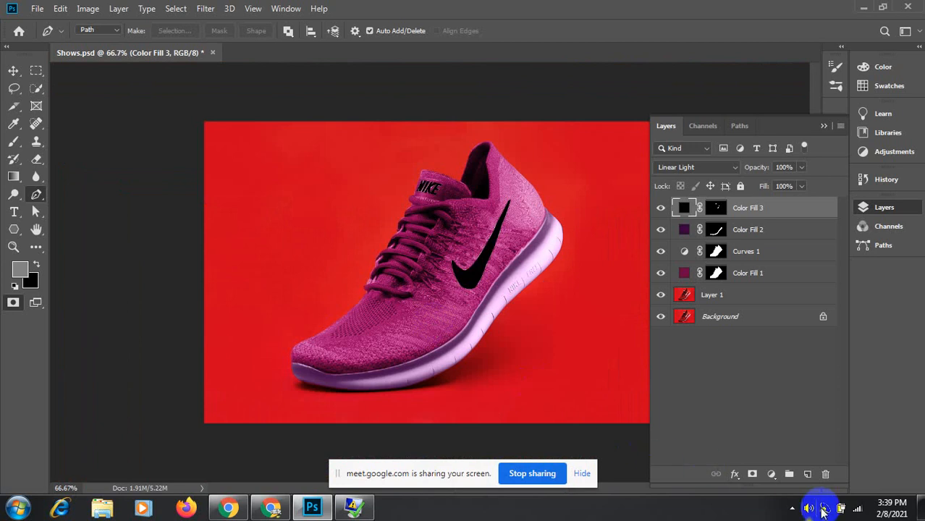
{"action": "left_click", "coordinate": [793, 508]}
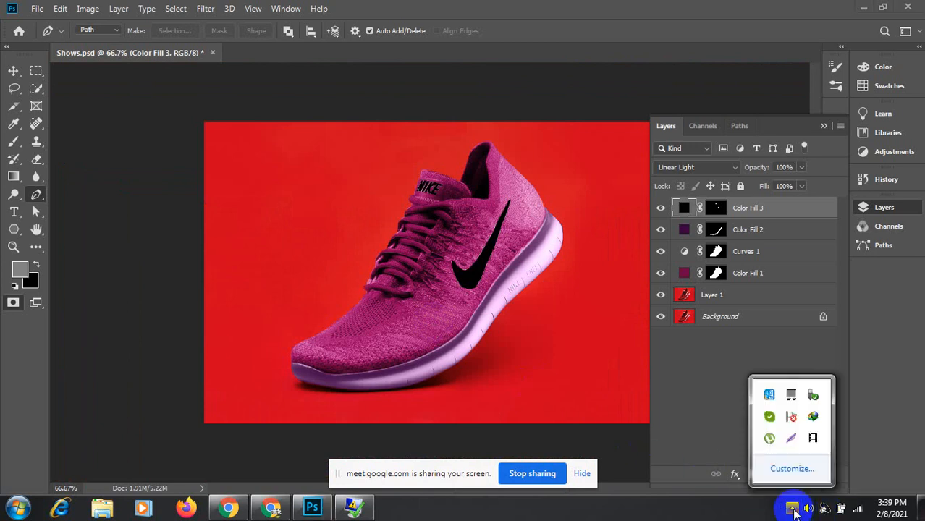
{"action": "left_click", "coordinate": [812, 442]}
{"action": "left_click", "coordinate": [260, 512]}
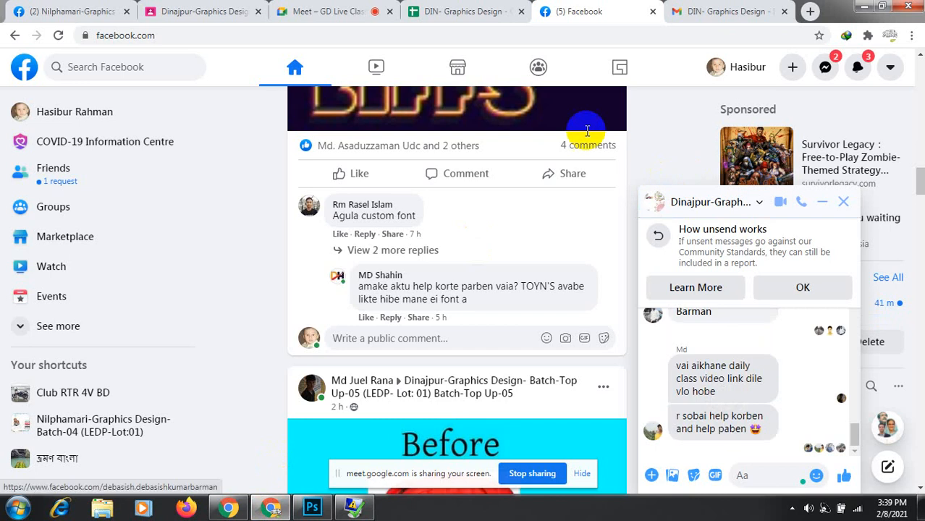
{"action": "left_click", "coordinate": [289, 11]}
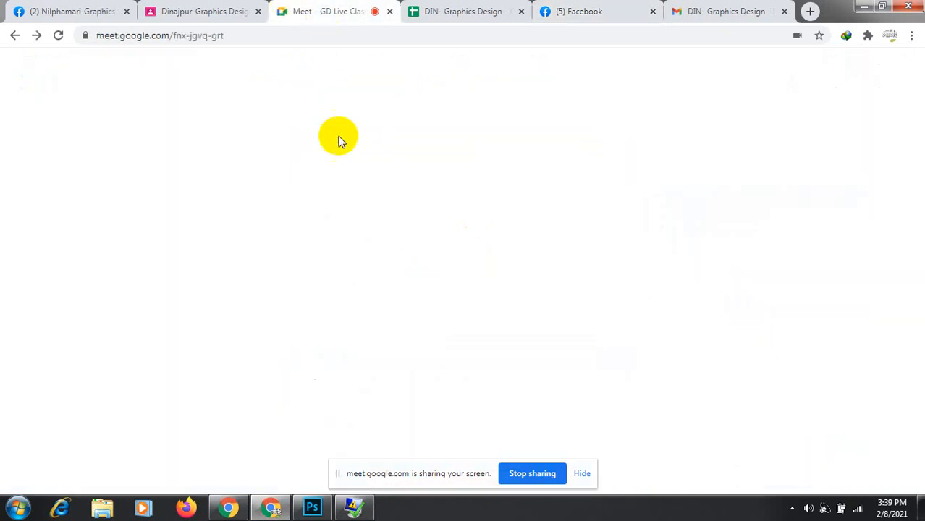
{"action": "left_click", "coordinate": [309, 509]}
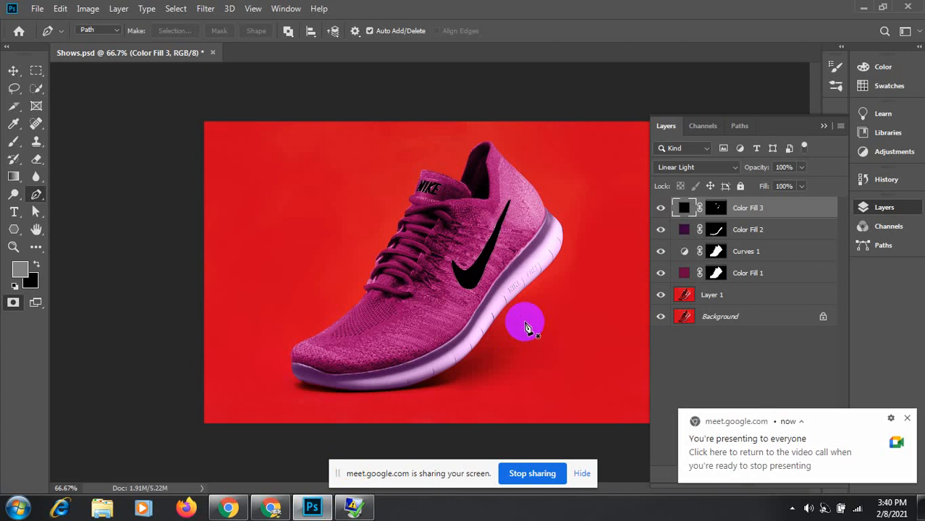
Step: Dismiss the screen-sharing notice and select Layer 1, closing the adjustment list without adding anything
{"action": "left_click", "coordinate": [909, 419]}
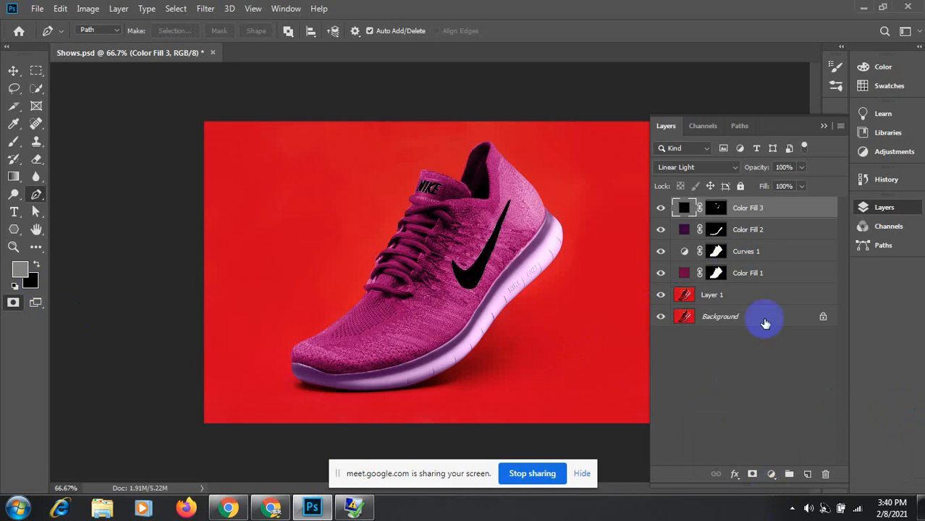
{"action": "left_click", "coordinate": [712, 296]}
{"action": "key", "text": "q"}
{"action": "left_click", "coordinate": [741, 126]}
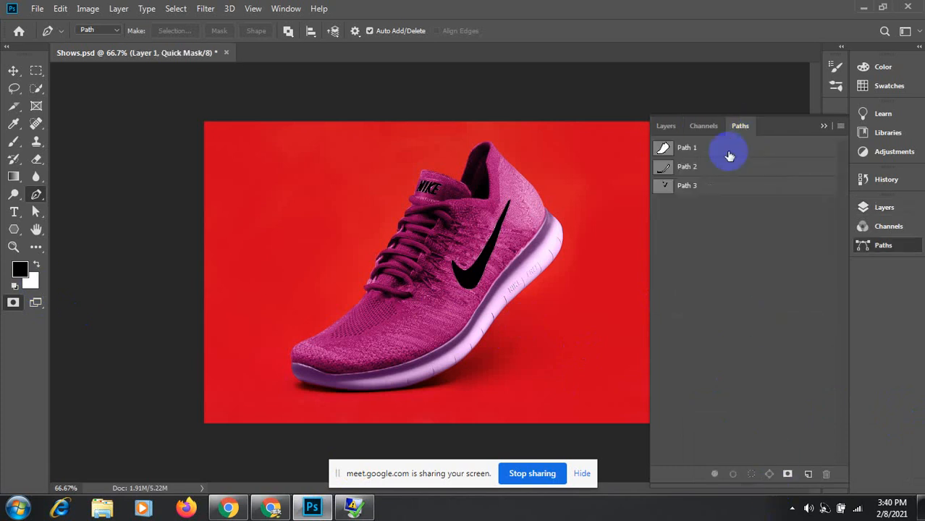
{"action": "left_click", "coordinate": [662, 127]}
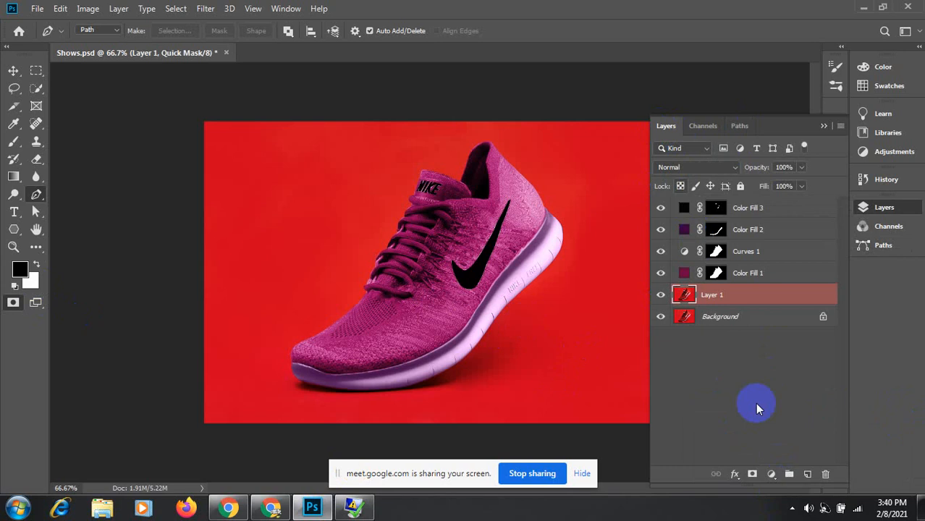
{"action": "left_click", "coordinate": [771, 475]}
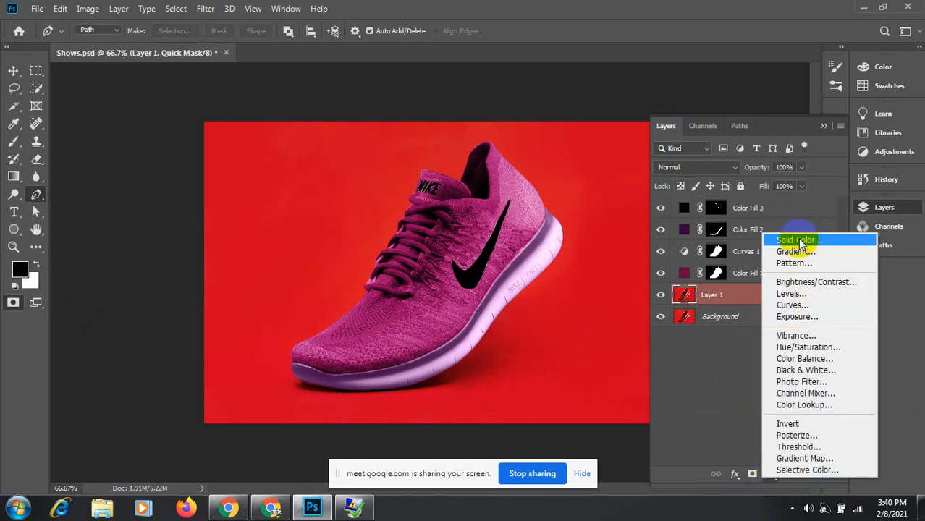
{"action": "left_click", "coordinate": [750, 411]}
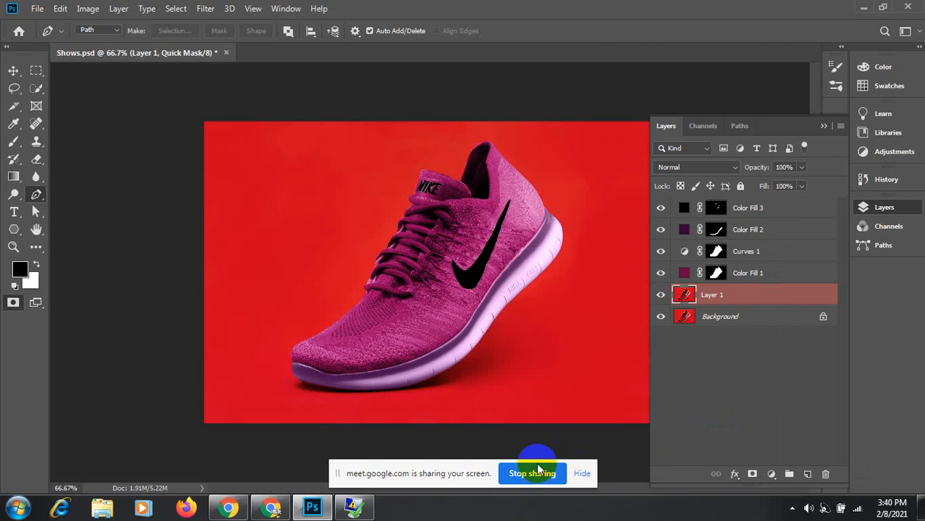
Step: Group Color Fill 1, Curves 1, Color Fill 2 and Color Fill 3 into Group 1 and hide it
{"action": "left_click", "coordinate": [758, 280]}
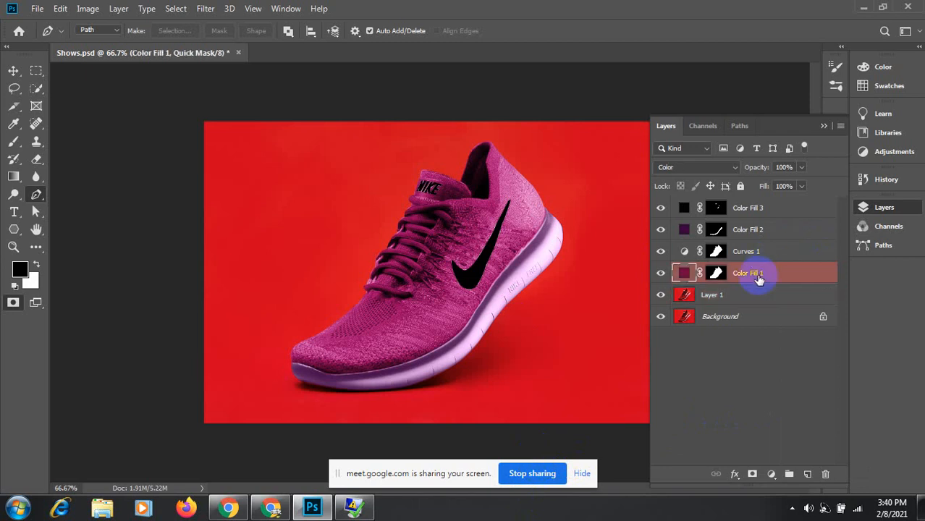
{"action": "left_click", "coordinate": [749, 212], "text": "shift"}
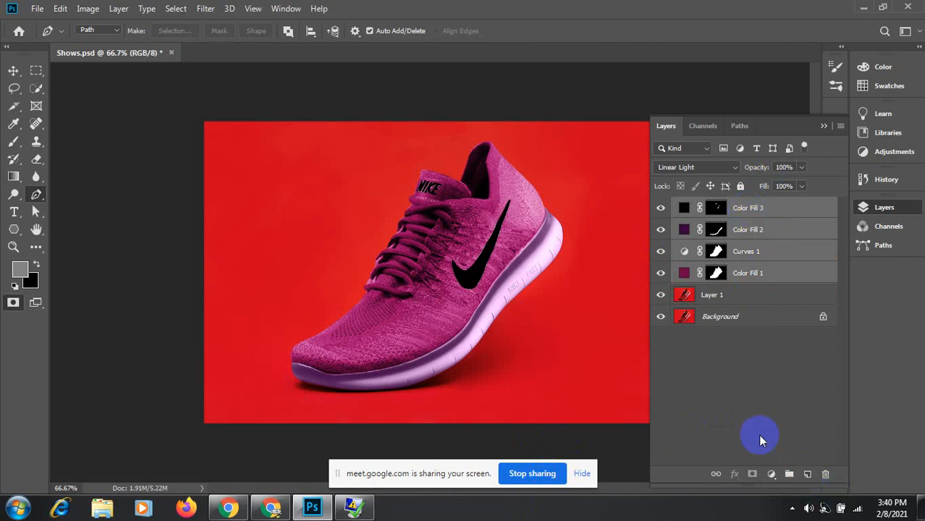
{"action": "left_click_drag", "start_coordinate": [781, 254], "coordinate": [789, 475]}
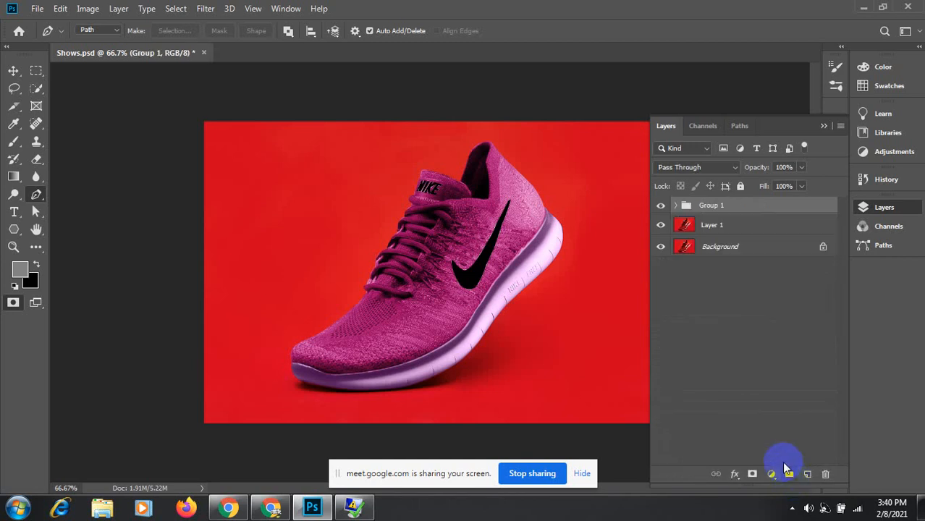
{"action": "key", "text": "ctrl+z"}
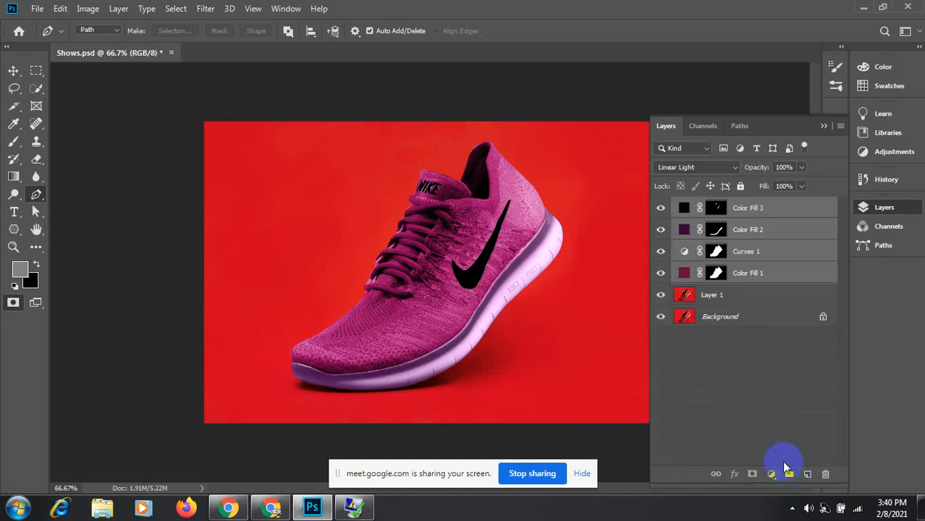
{"action": "key", "text": "ctrl+g"}
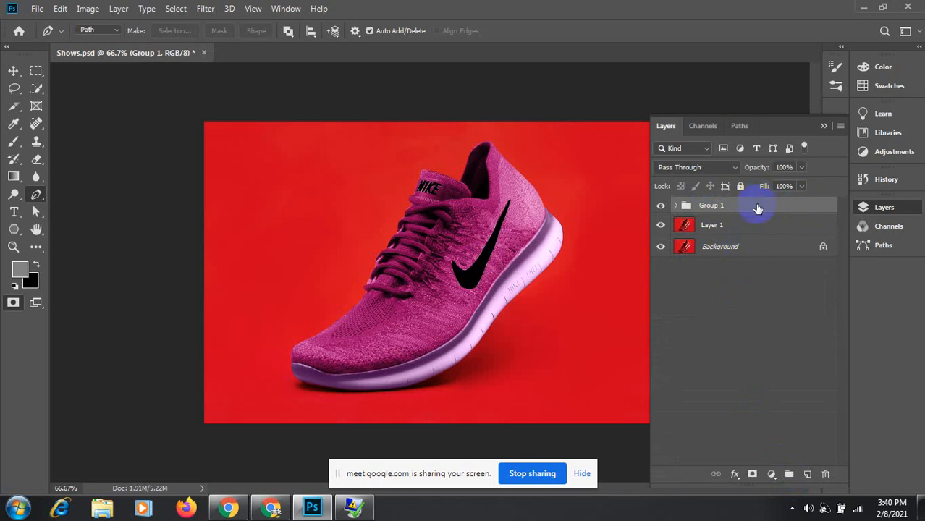
{"action": "left_click", "coordinate": [661, 207]}
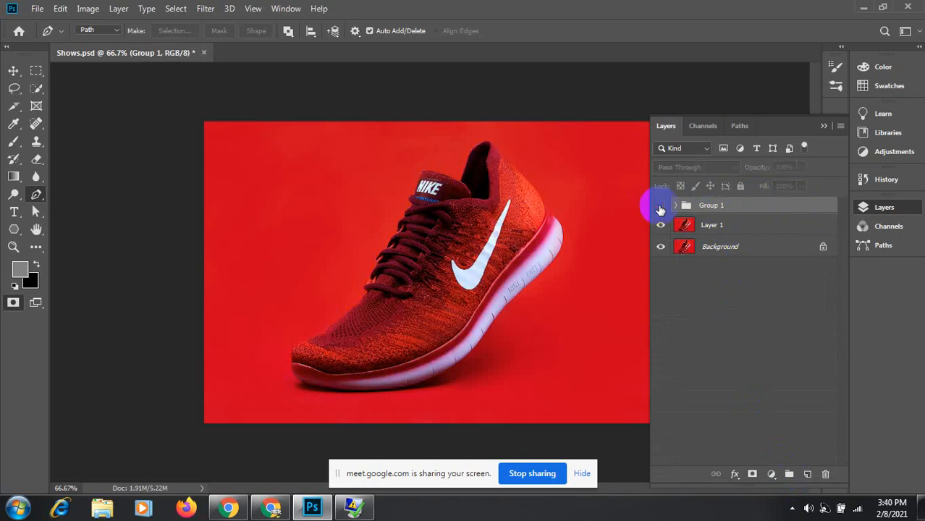
Step: Load Path 1 as a selection on Layer 1 and copy the shoe onto Layer 1 copy
{"action": "left_click", "coordinate": [691, 227]}
{"action": "key", "text": "q"}
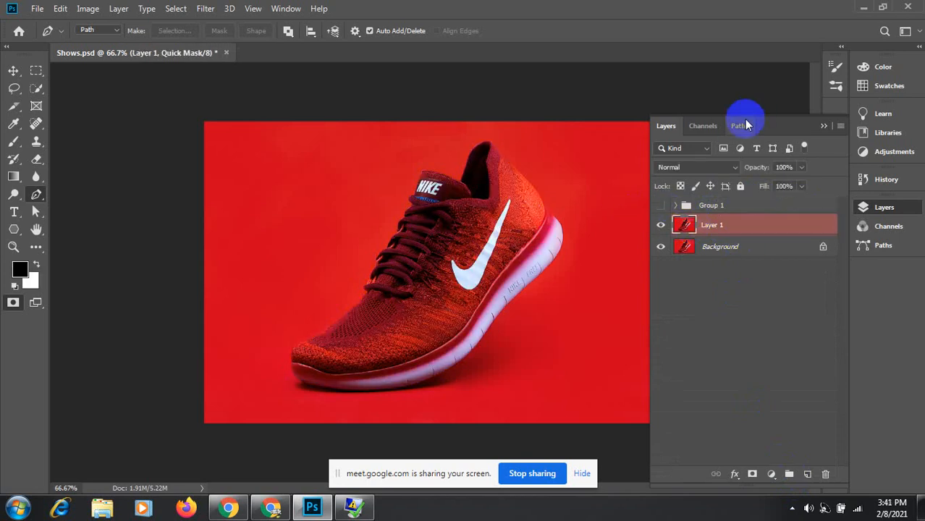
{"action": "left_click", "coordinate": [740, 124]}
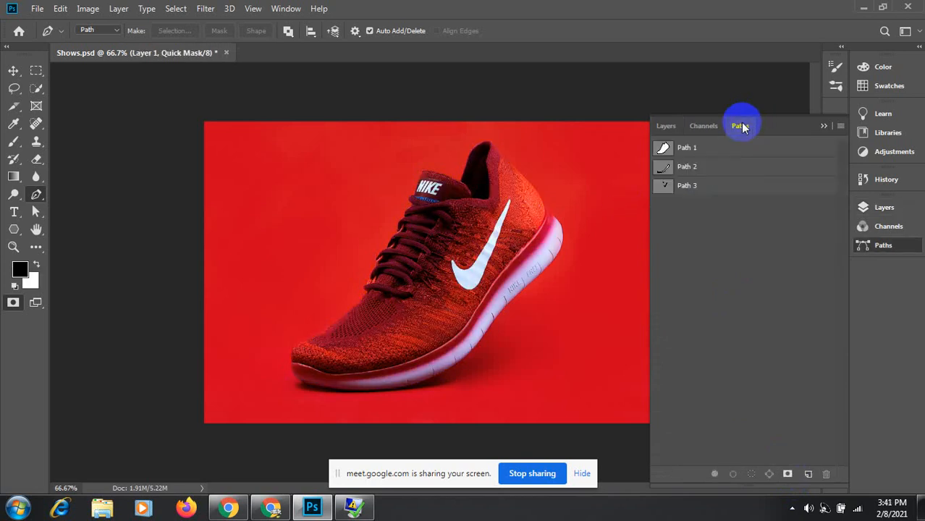
{"action": "left_click", "coordinate": [663, 149], "text": "ctrl"}
{"action": "left_click", "coordinate": [667, 126]}
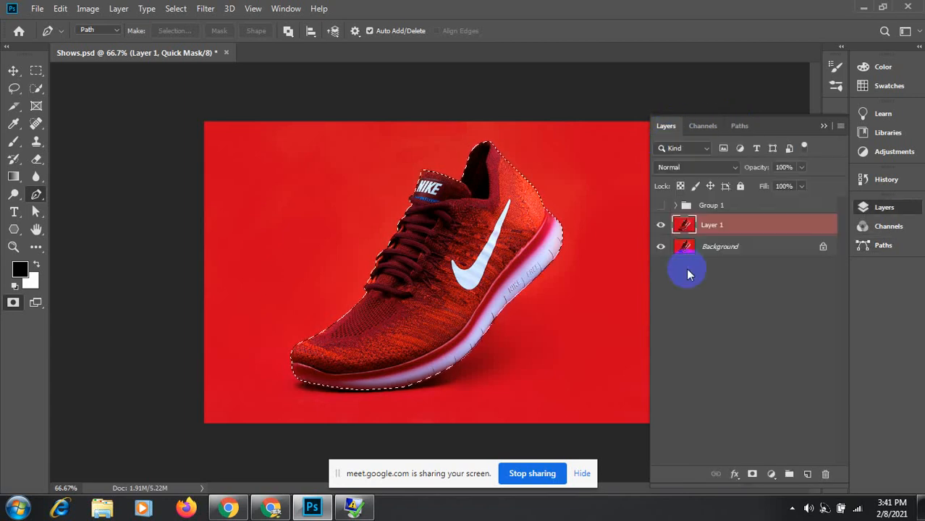
{"action": "key", "text": "q"}
{"action": "key", "text": "ctrl+j"}
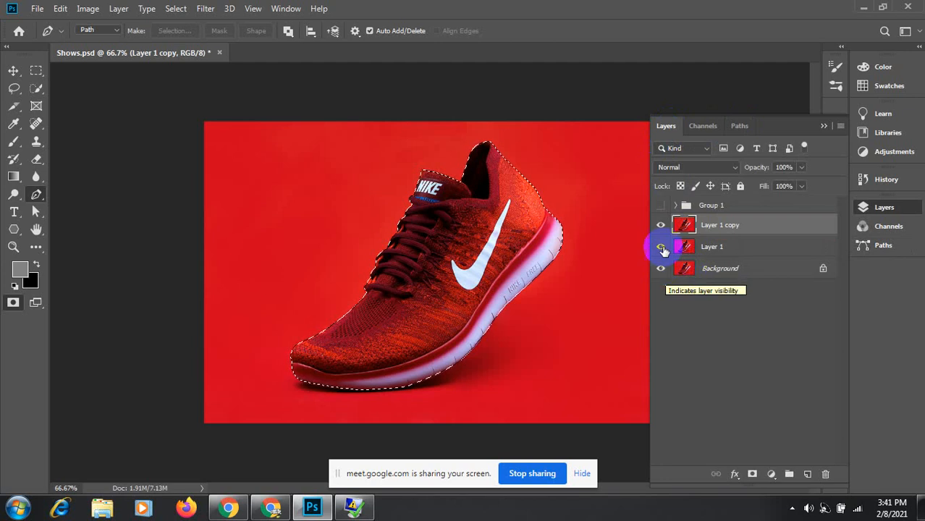
Step: Check the copy by toggling layer visibility, deselect, and delete Layer 1 copy
{"action": "left_click", "coordinate": [660, 268]}
{"action": "left_click", "coordinate": [660, 246]}
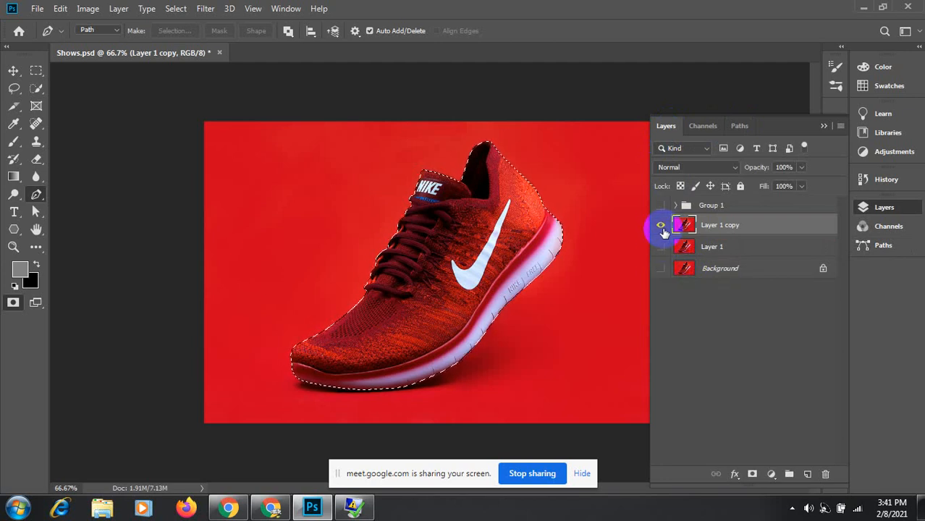
{"action": "left_click", "coordinate": [661, 228]}
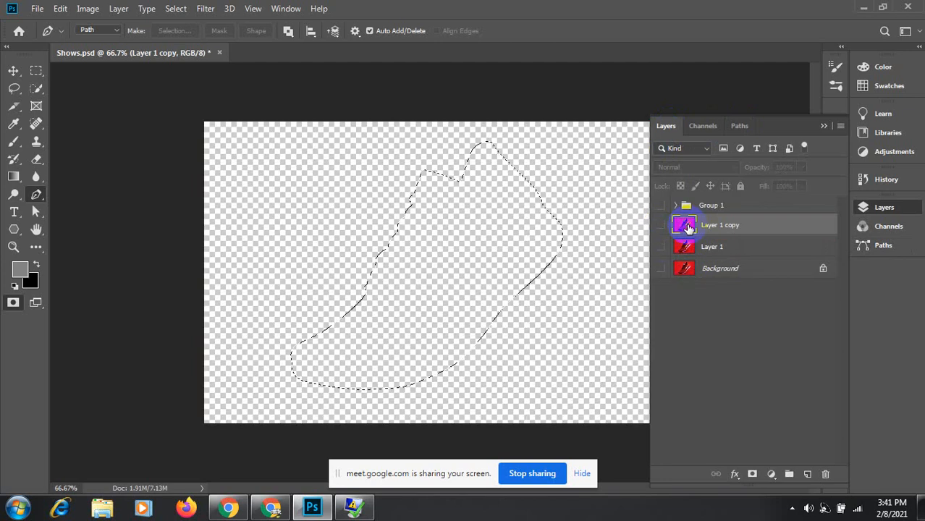
{"action": "key", "text": "ctrl+z"}
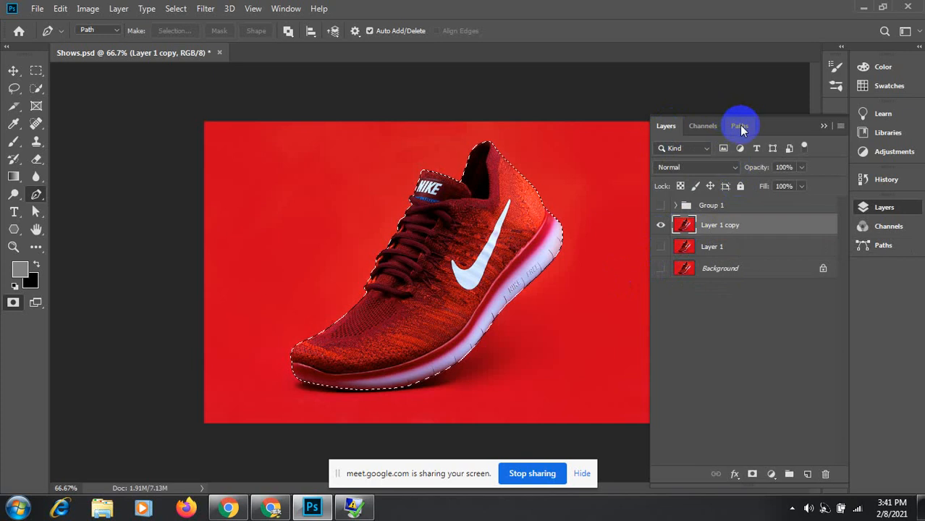
{"action": "left_click", "coordinate": [740, 126]}
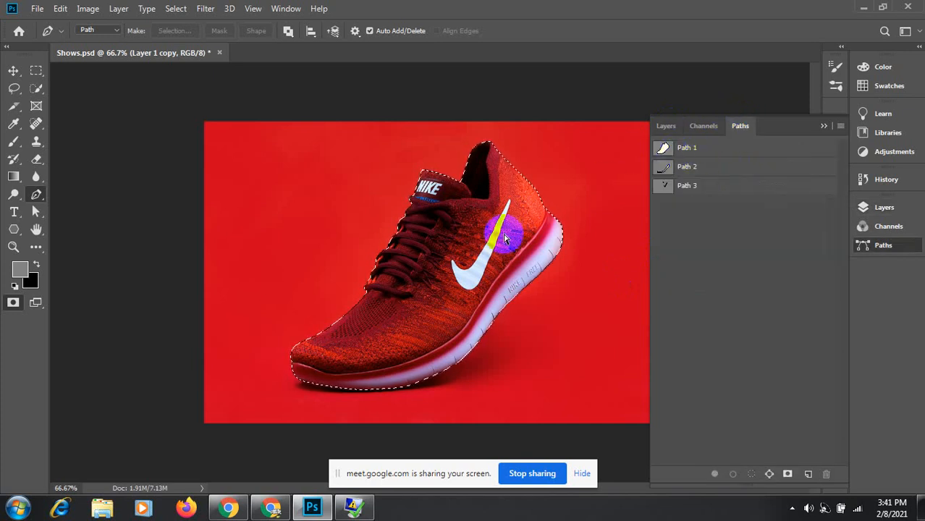
{"action": "key", "text": "ctrl+d"}
{"action": "left_click", "coordinate": [665, 126]}
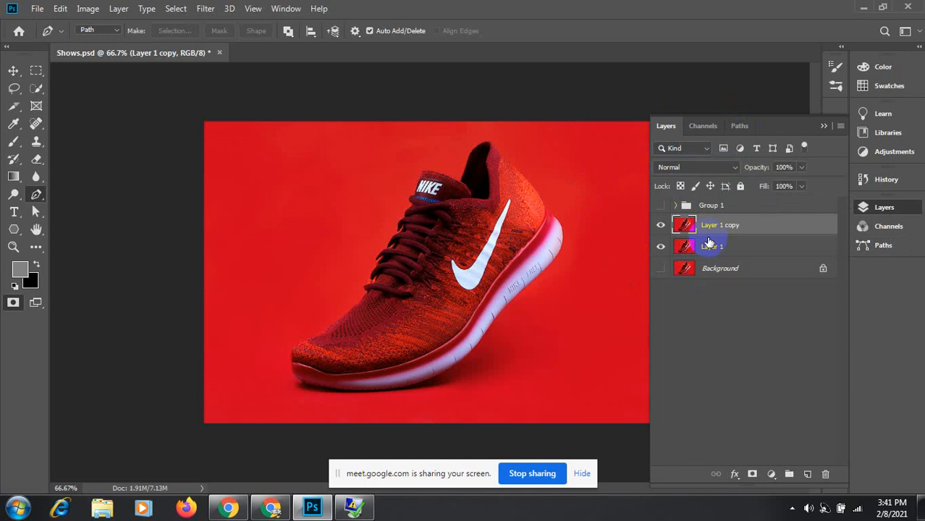
{"action": "left_click", "coordinate": [825, 475]}
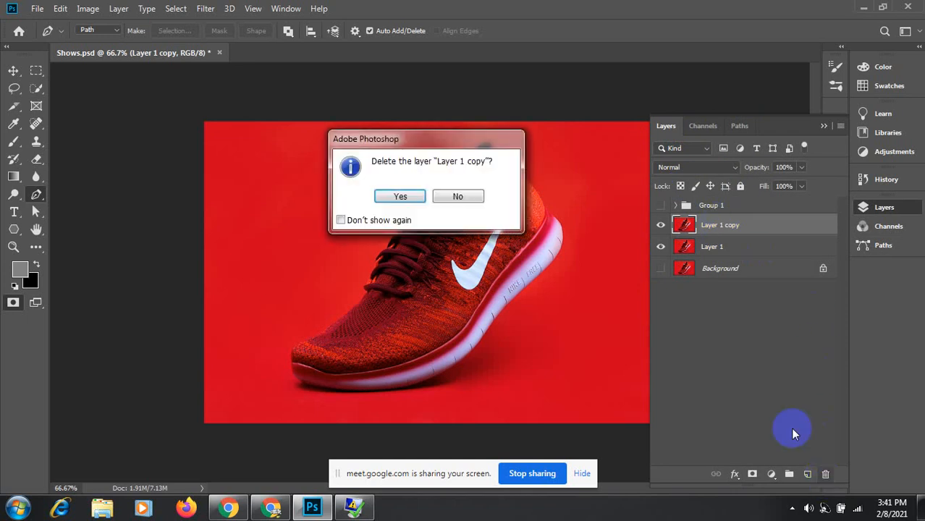
{"action": "left_click", "coordinate": [386, 198]}
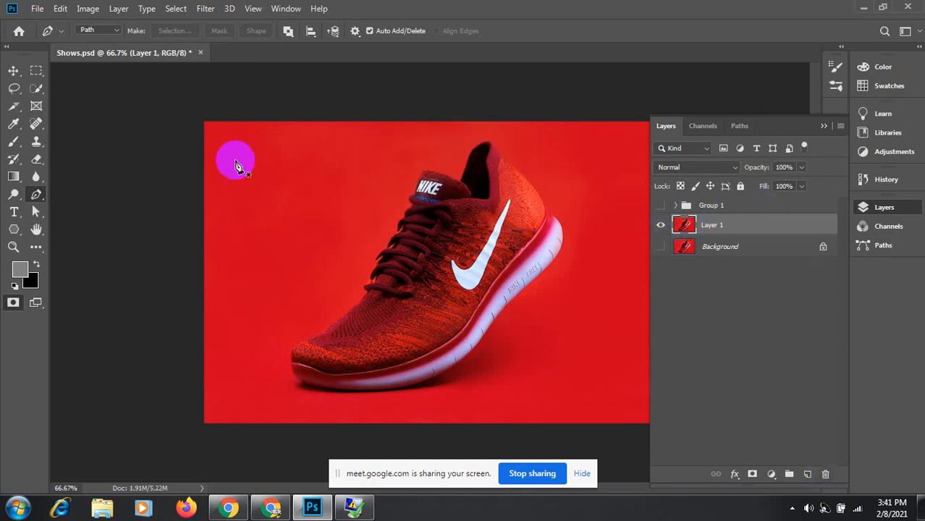
Step: Load Path 1 as a selection using Subtract Front Shape and copy the shoe onto Layer 2
{"action": "left_click", "coordinate": [289, 31]}
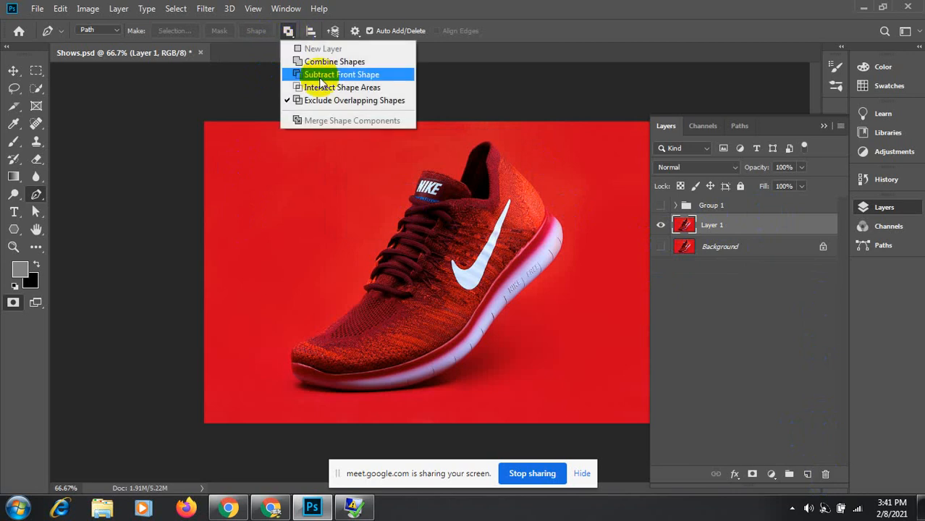
{"action": "left_click", "coordinate": [322, 100]}
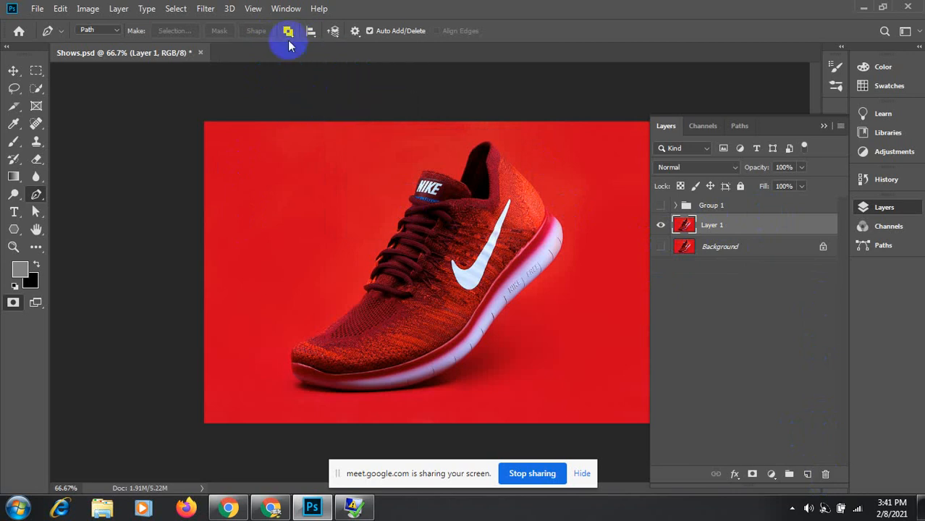
{"action": "left_click", "coordinate": [740, 126]}
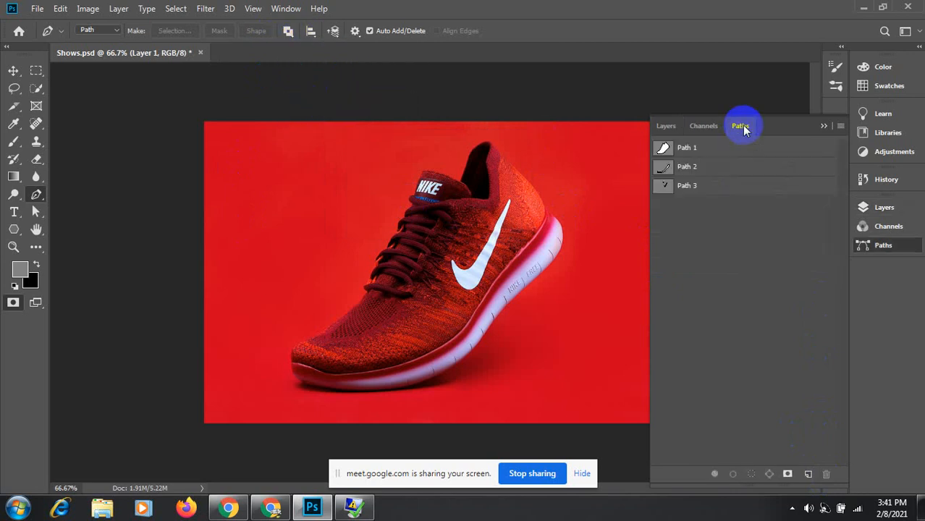
{"action": "left_click", "coordinate": [660, 148]}
{"action": "left_click", "coordinate": [288, 31]}
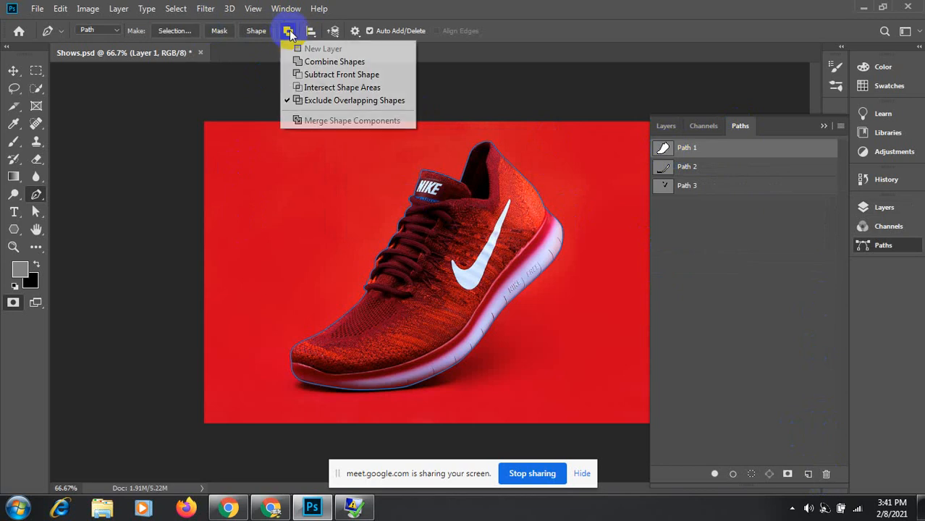
{"action": "left_click", "coordinate": [323, 75]}
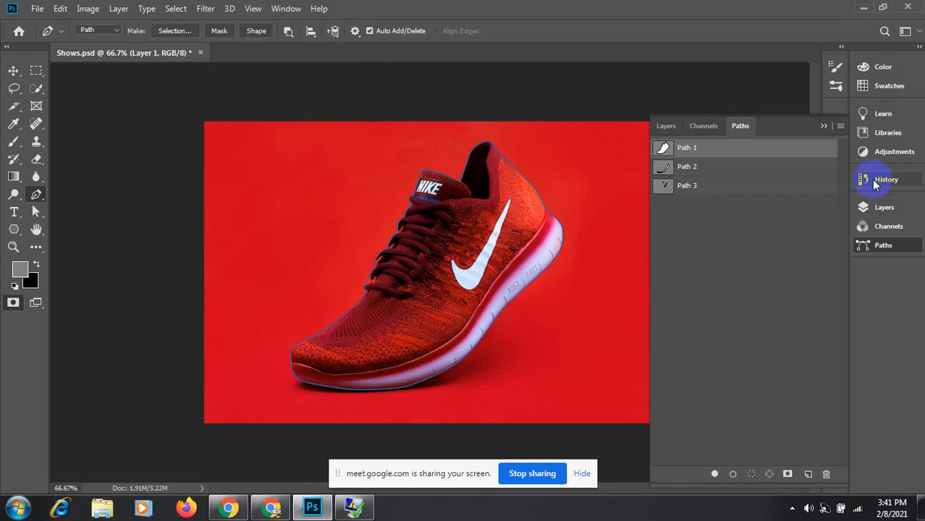
{"action": "left_click", "coordinate": [663, 149], "text": "ctrl"}
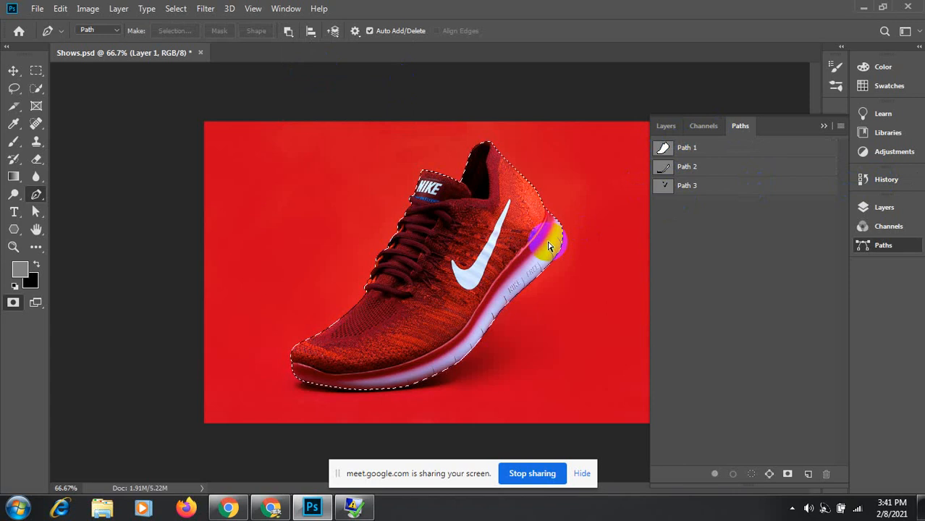
{"action": "key", "text": "ctrl+j"}
Step: Toggle Layer 1's visibility to check the cut-out and load Layer 2's outline as a selection
{"action": "left_click", "coordinate": [666, 126]}
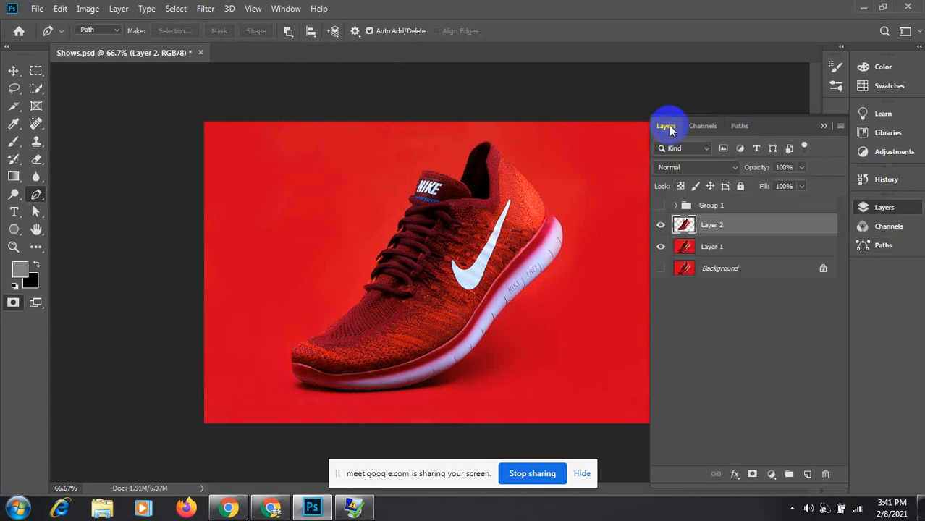
{"action": "left_click", "coordinate": [661, 249]}
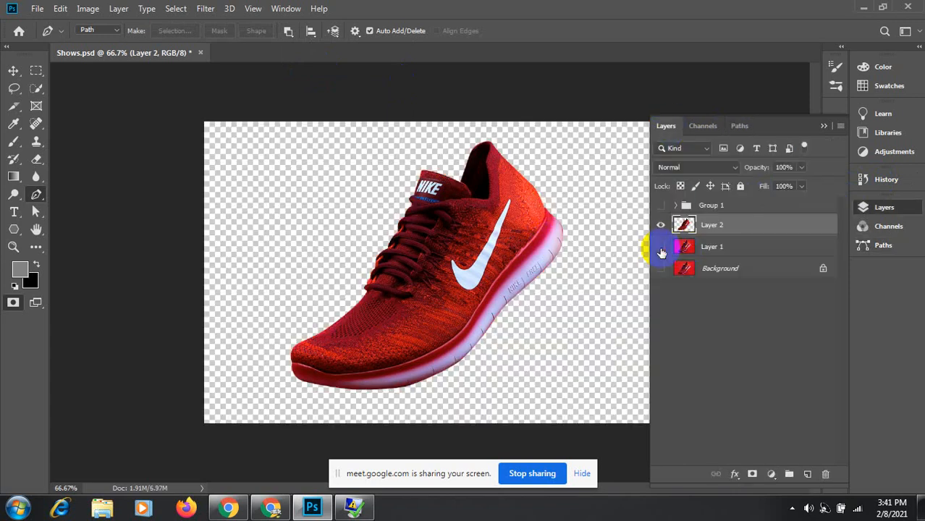
{"action": "left_click", "coordinate": [661, 247]}
{"action": "left_click", "coordinate": [685, 225]}
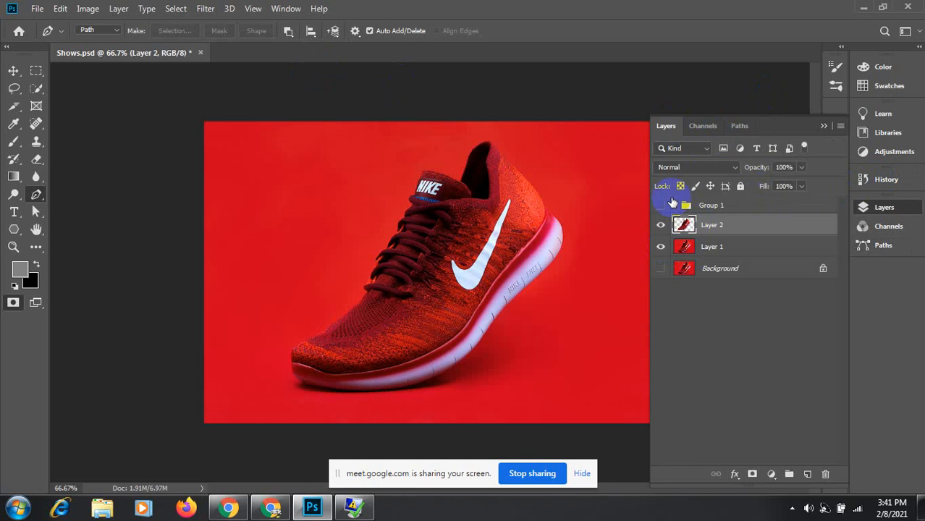
{"action": "left_click", "coordinate": [684, 226], "text": "ctrl"}
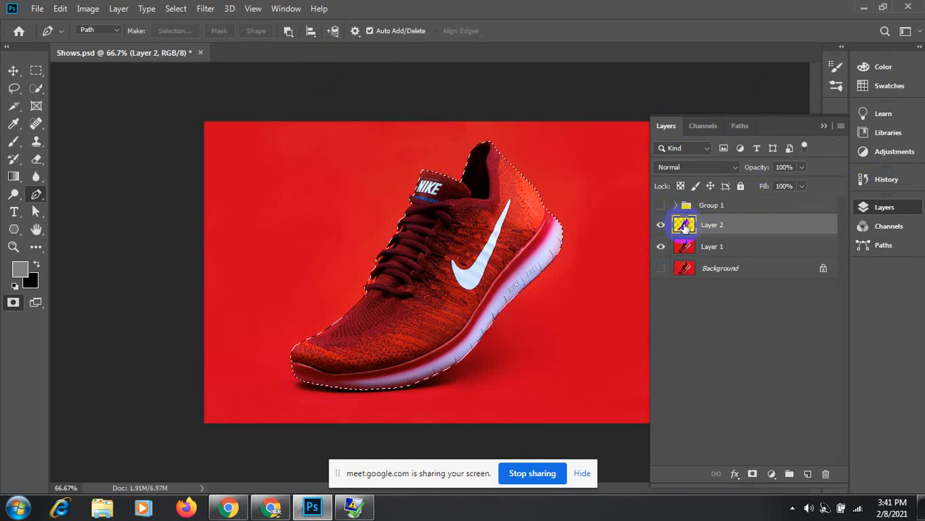
{"action": "left_click", "coordinate": [771, 474]}
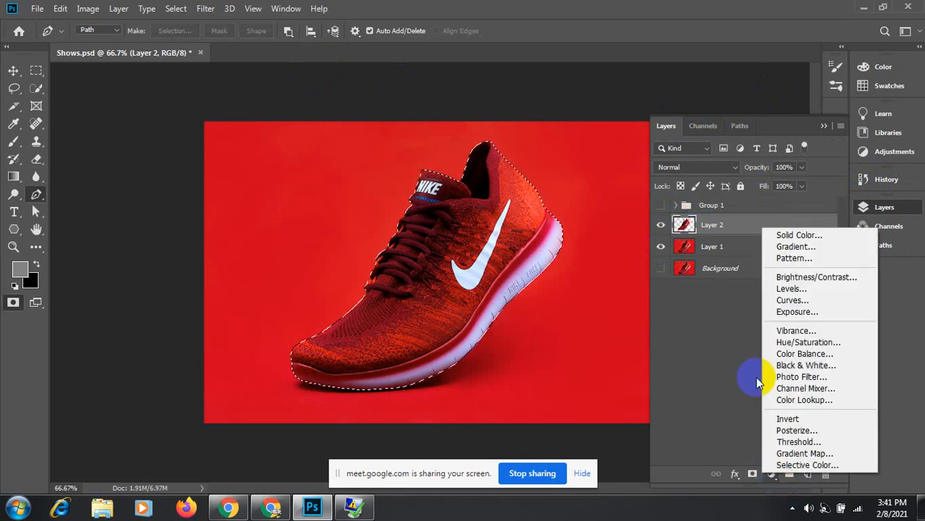
Step: Add a Solid Color fill layer over the shoe, trying orange and brown shades first
{"action": "left_click", "coordinate": [810, 241]}
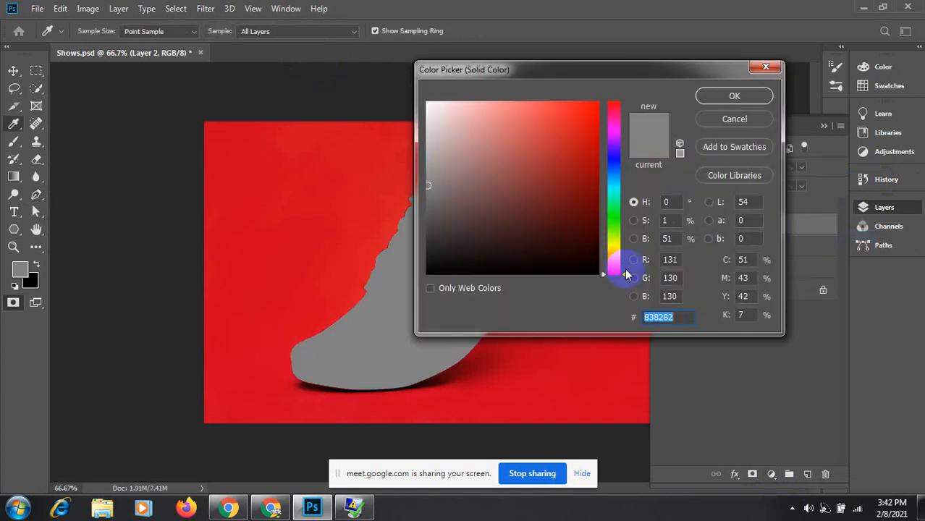
{"action": "left_click", "coordinate": [613, 266]}
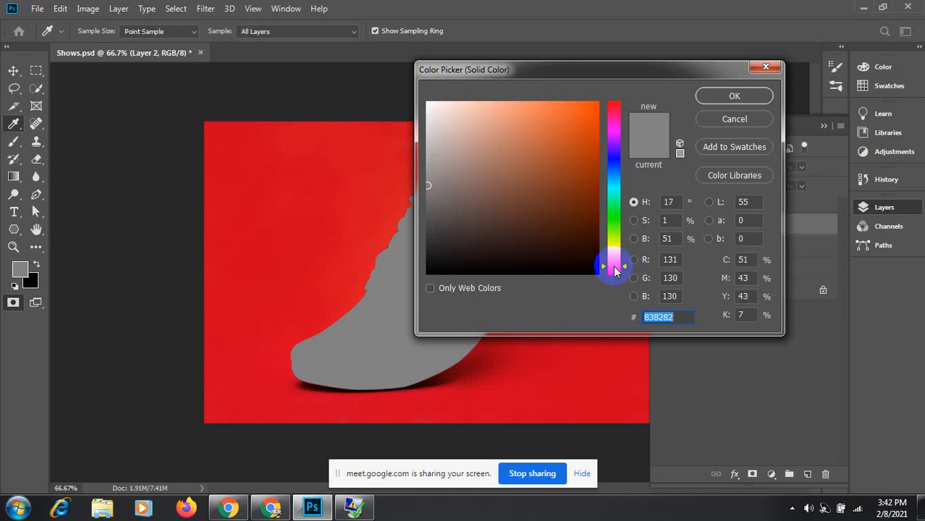
{"action": "mouse_move", "coordinate": [626, 270]}
{"action": "left_mouse_down"}
{"action": "mouse_move", "coordinate": [623, 251]}
{"action": "mouse_move", "coordinate": [622, 268]}
{"action": "left_mouse_up"}
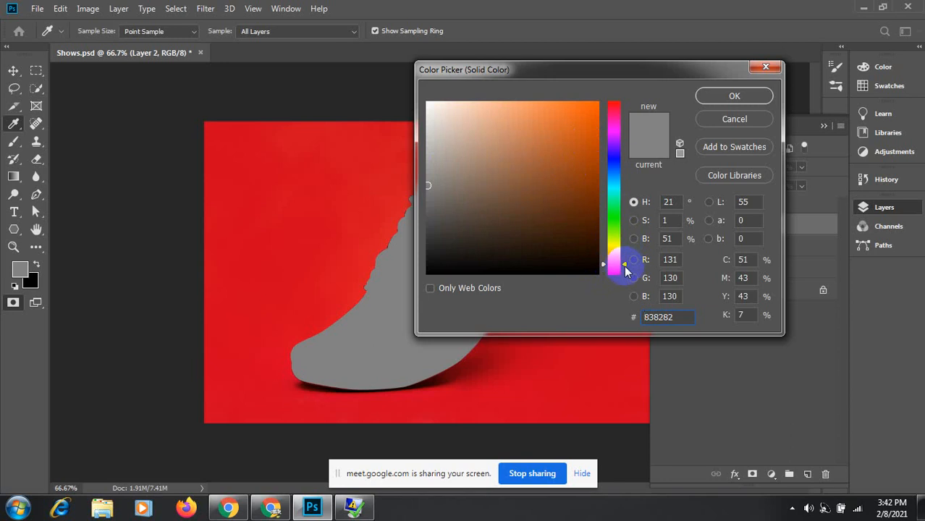
{"action": "left_click", "coordinate": [624, 269]}
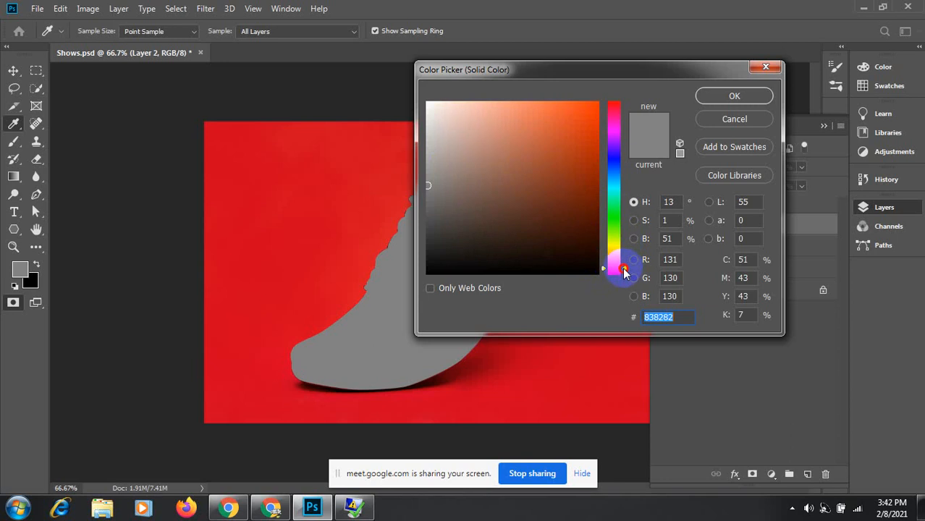
{"action": "left_click_drag", "start_coordinate": [624, 269], "coordinate": [622, 266]}
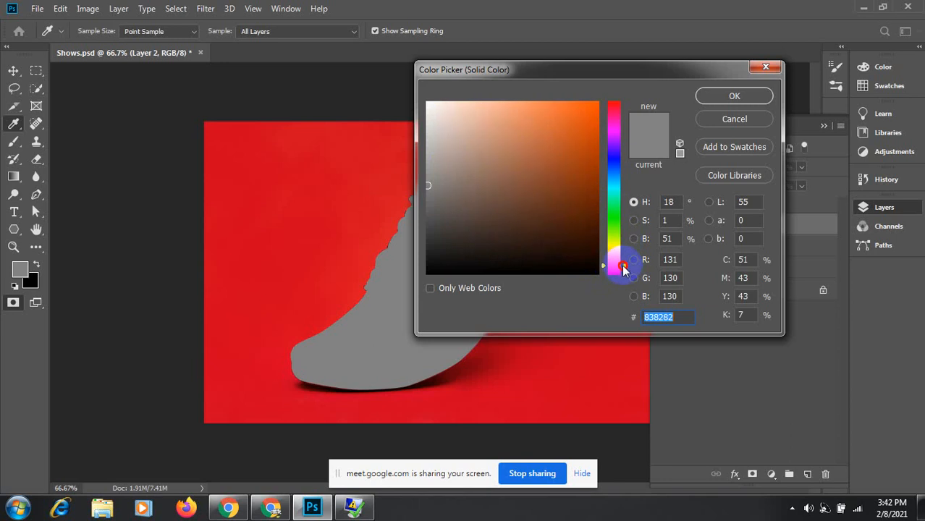
{"action": "left_click", "coordinate": [592, 179]}
{"action": "left_click", "coordinate": [593, 142]}
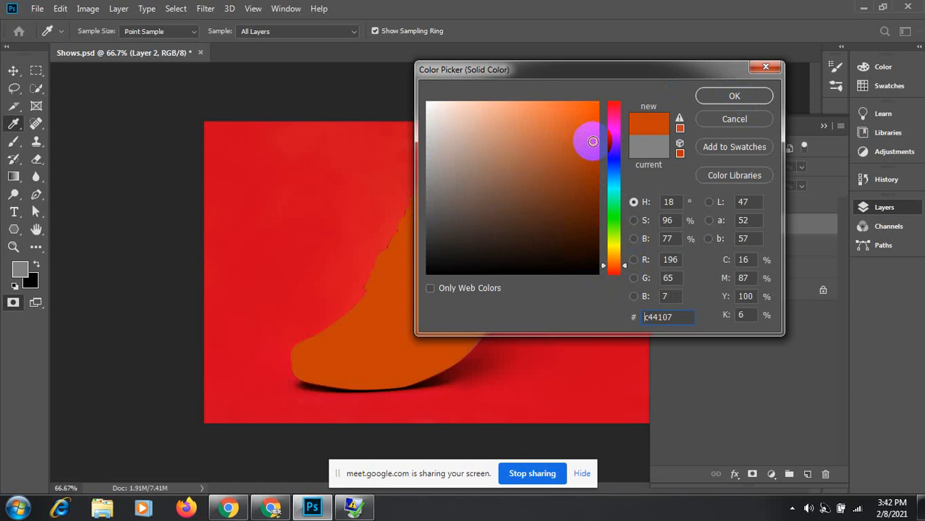
{"action": "left_click", "coordinate": [593, 115]}
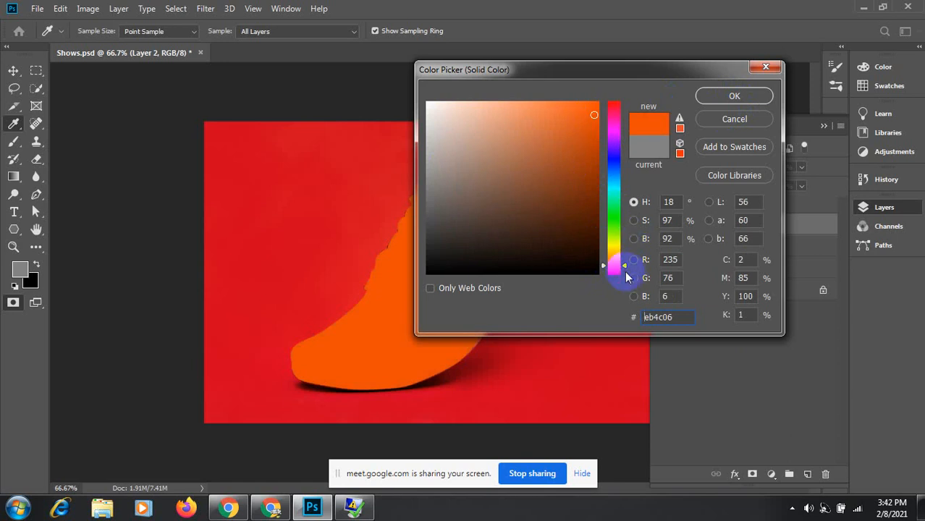
Step: Set the fill to green 05ae05 and blend Color Fill 4 in Color mode
{"action": "left_click_drag", "start_coordinate": [626, 269], "coordinate": [621, 219]}
{"action": "left_click", "coordinate": [593, 138]}
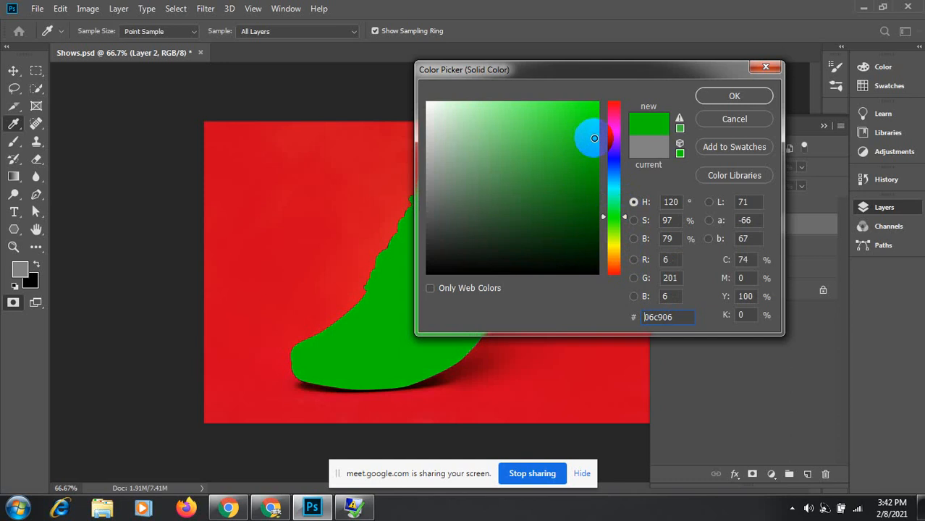
{"action": "left_click", "coordinate": [594, 156]}
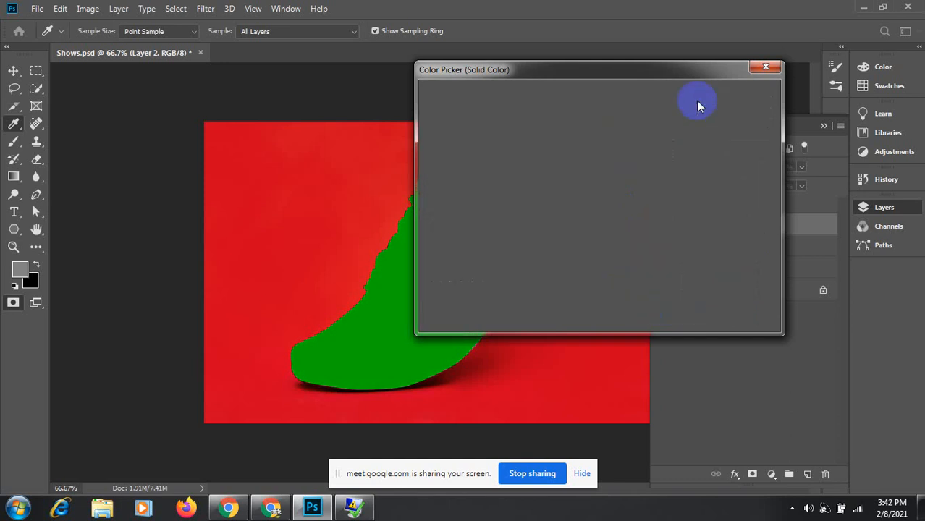
{"action": "left_click", "coordinate": [727, 98]}
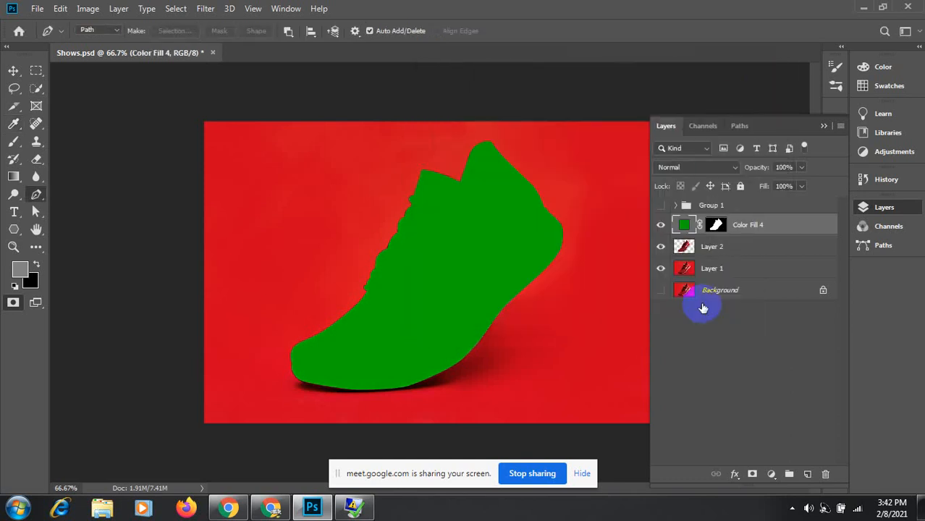
{"action": "left_click", "coordinate": [733, 167]}
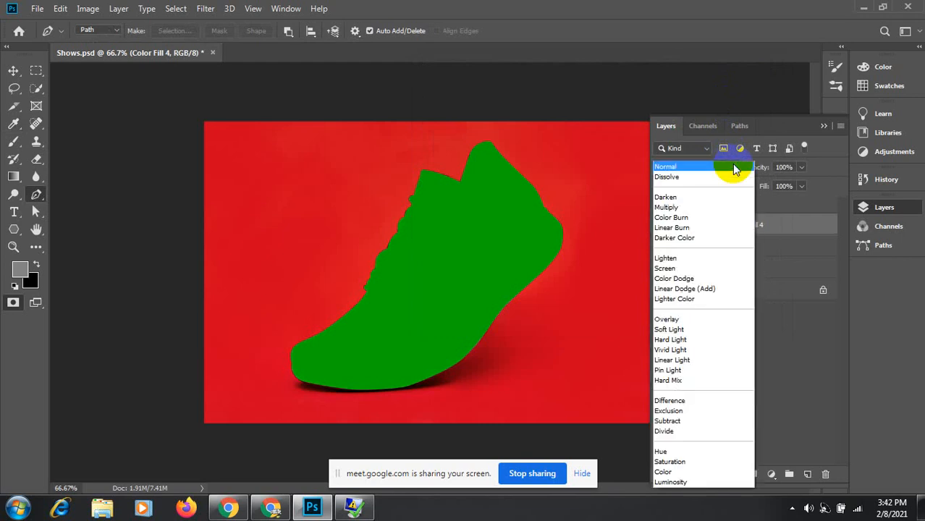
{"action": "left_click", "coordinate": [678, 472]}
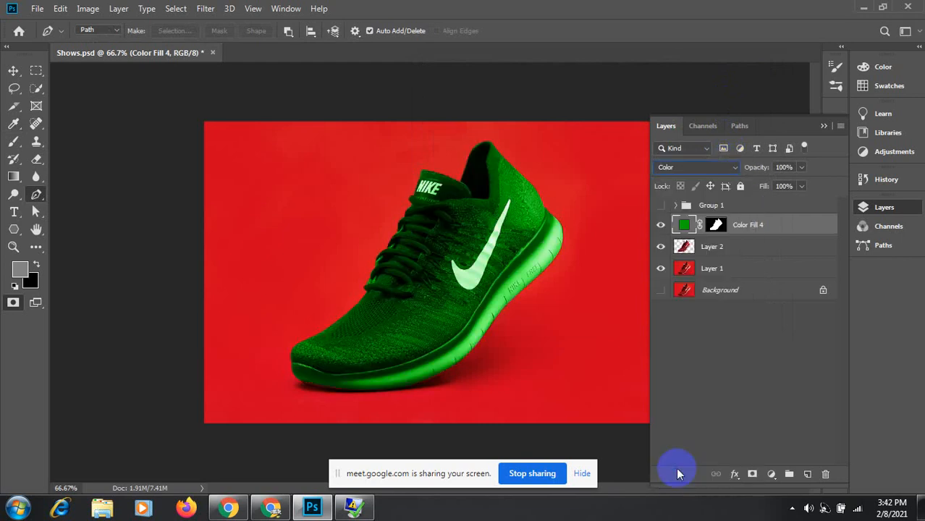
{"action": "left_click", "coordinate": [702, 268]}
Step: Load the Path 2 sole outline as a selection, copy it to a layer, then undo and deselect
{"action": "key", "text": "q"}
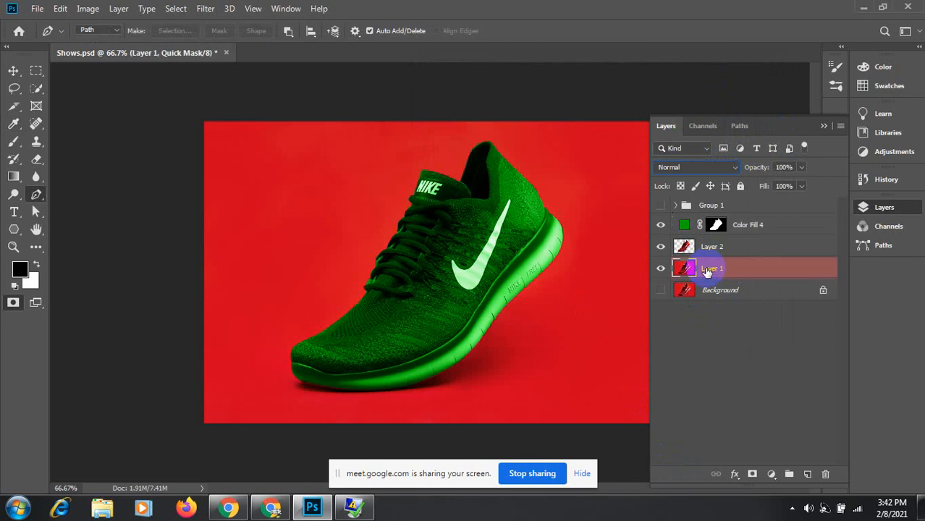
{"action": "left_click", "coordinate": [739, 125]}
{"action": "left_click_drag", "start_coordinate": [676, 167], "coordinate": [666, 174]}
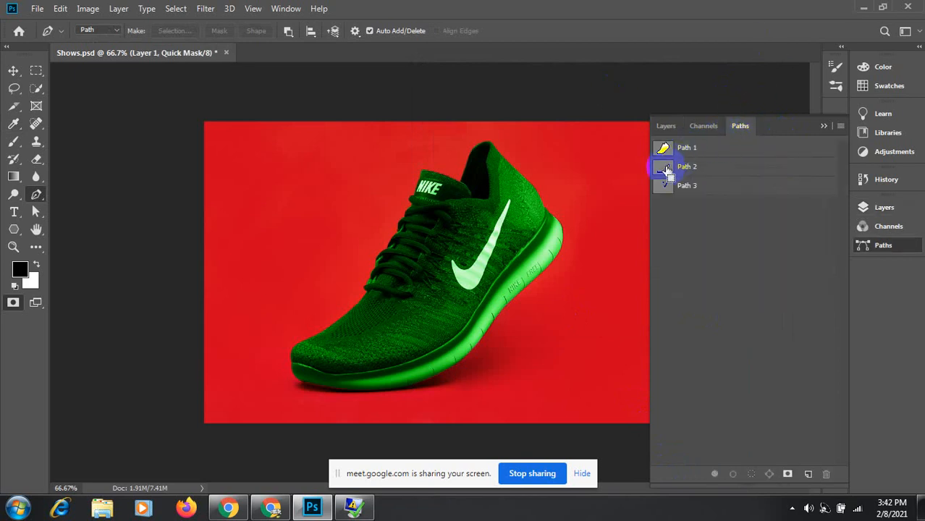
{"action": "left_click", "coordinate": [666, 171], "text": "ctrl"}
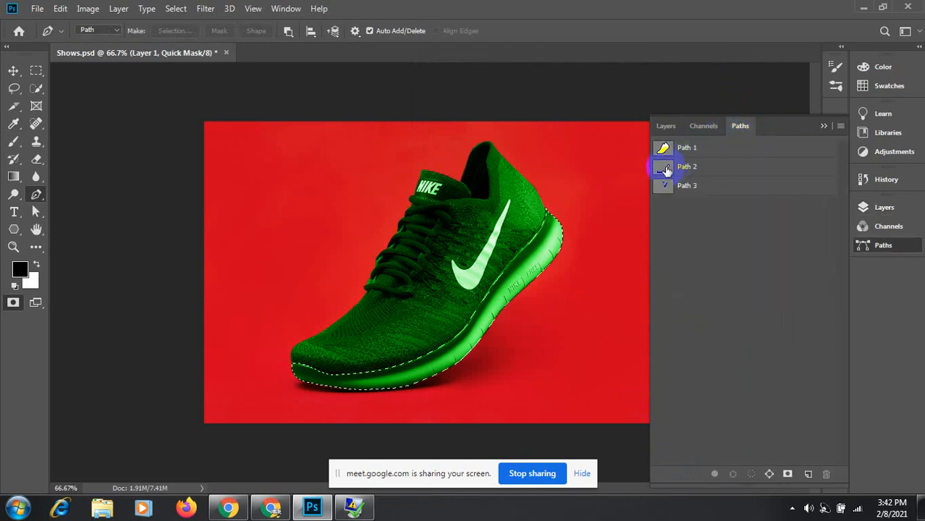
{"action": "left_click", "coordinate": [665, 126]}
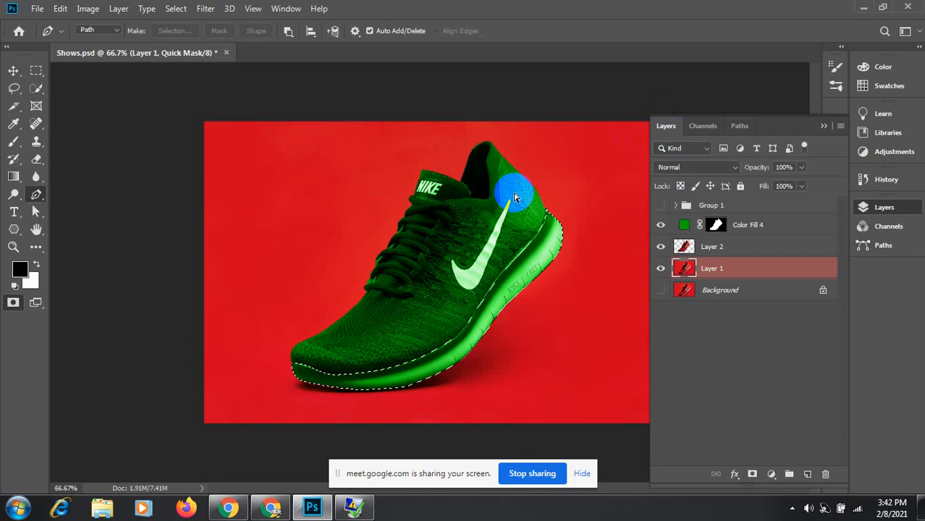
{"action": "key", "text": "ctrl+j"}
{"action": "key", "text": "ctrl+z"}
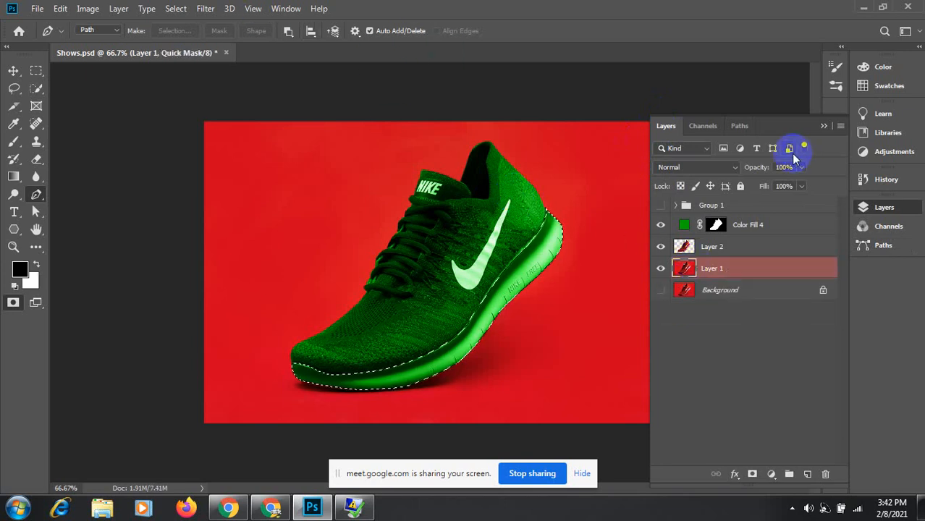
{"action": "key", "text": "ctrl+d"}
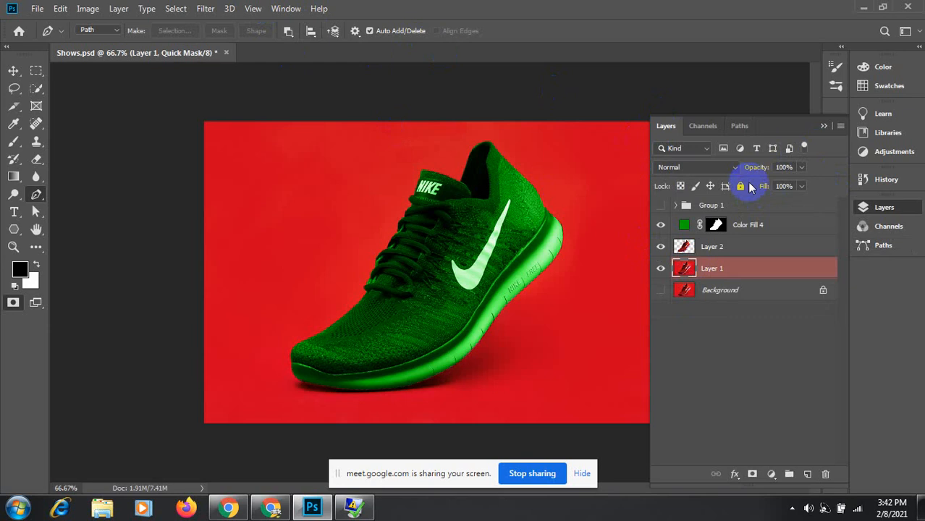
Step: Reload Path 2 with Exclude Overlapping Shapes, copy the sole again, and undo the copy
{"action": "left_click", "coordinate": [739, 125]}
{"action": "left_click", "coordinate": [666, 167]}
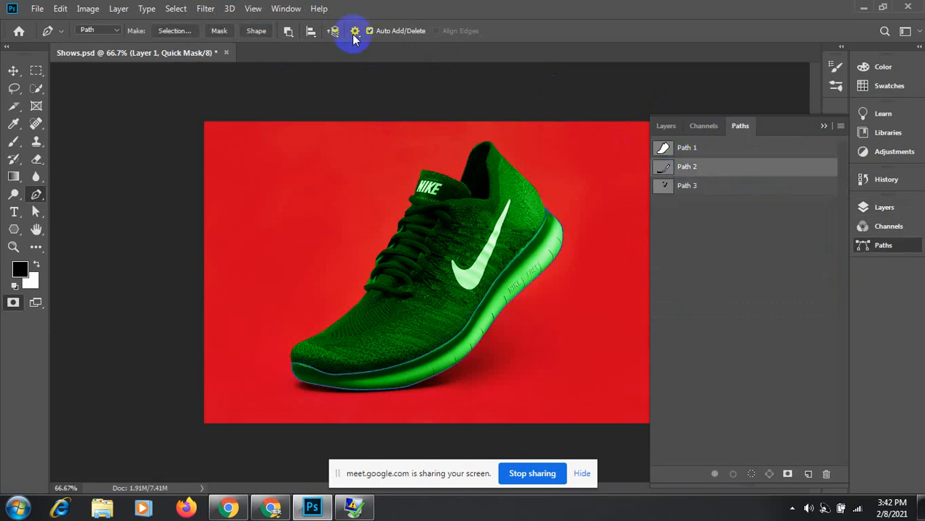
{"action": "left_click", "coordinate": [287, 32]}
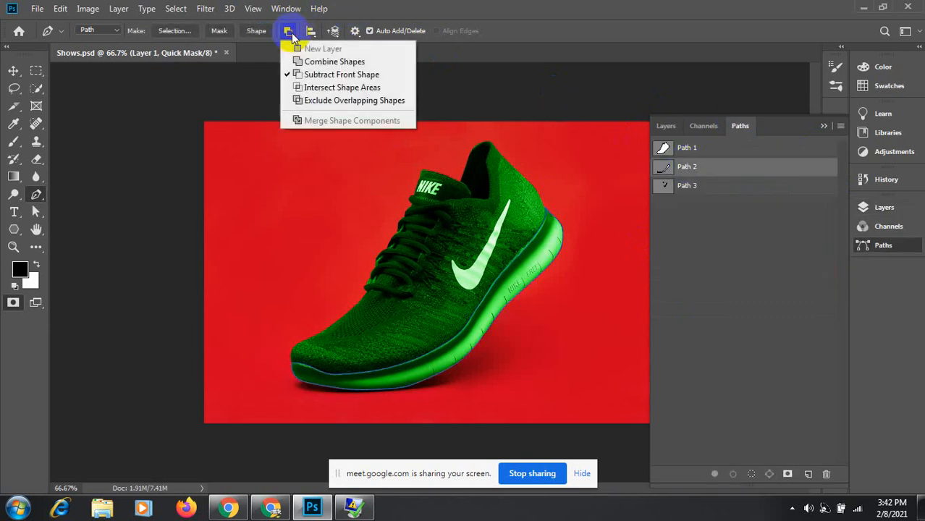
{"action": "left_click", "coordinate": [315, 100]}
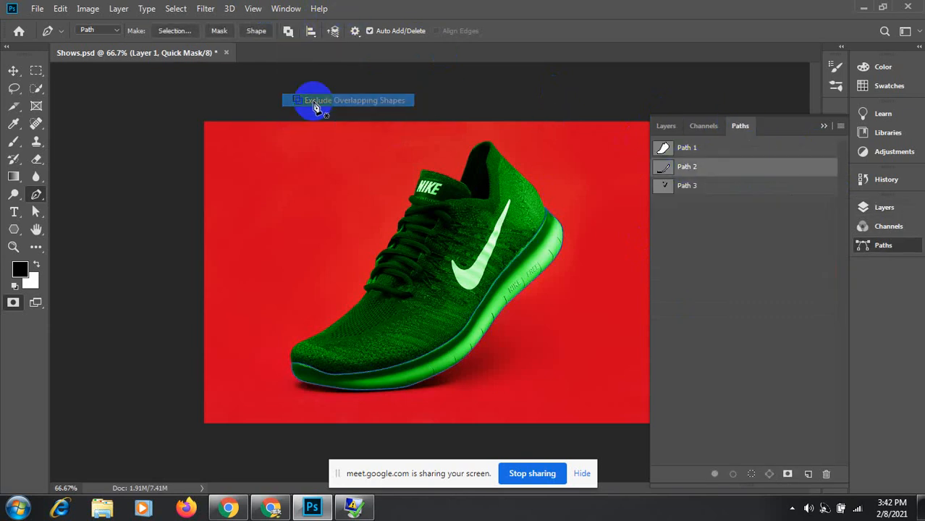
{"action": "left_click", "coordinate": [667, 169], "text": "ctrl"}
{"action": "left_click", "coordinate": [666, 126]}
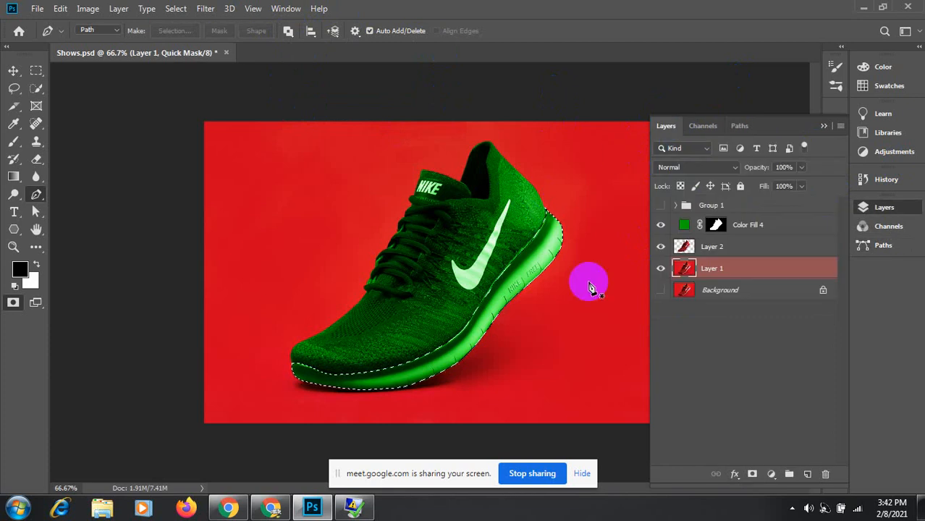
{"action": "key", "text": "ctrl+j"}
{"action": "key", "text": "q"}
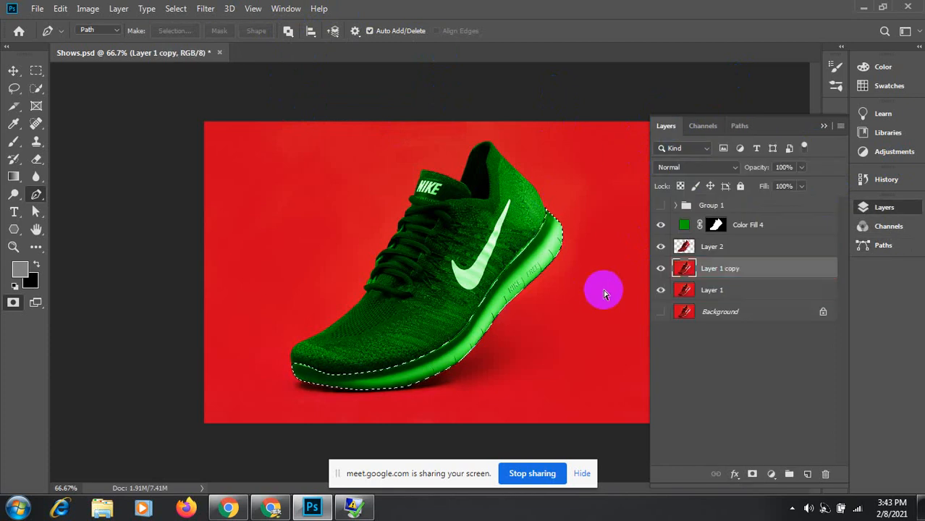
{"action": "key", "text": "ctrl+z"}
{"action": "key", "text": "ctrl+z"}
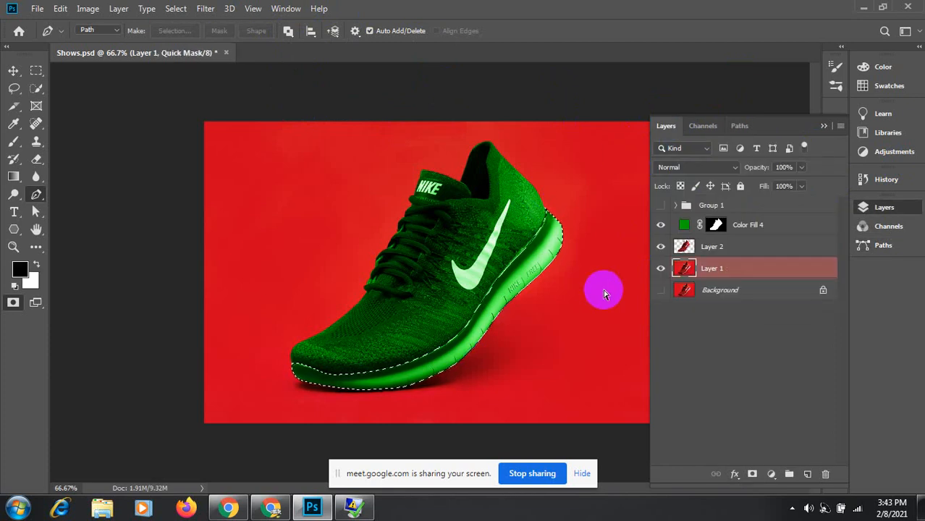
Step: Switch the path operation from Subtract to Combine Shapes and make Layer 2 active
{"action": "left_click", "coordinate": [740, 125]}
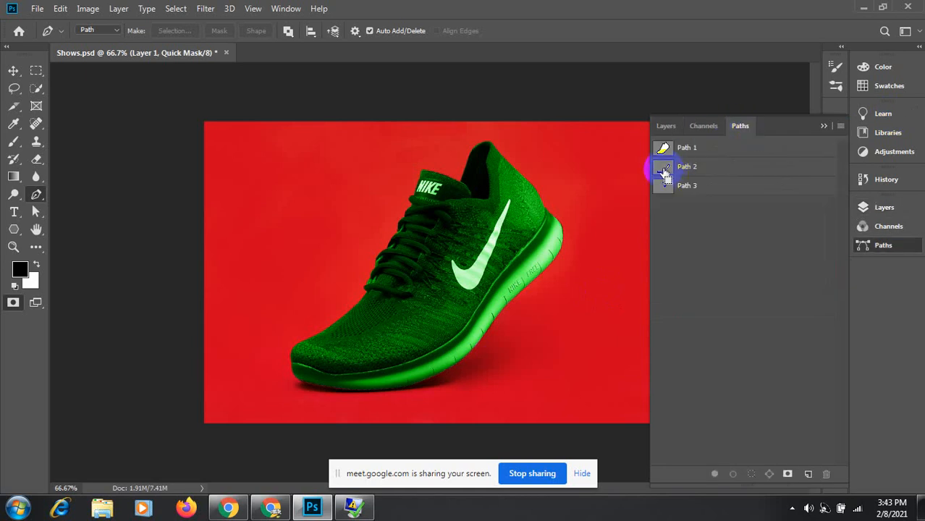
{"action": "left_click", "coordinate": [288, 31]}
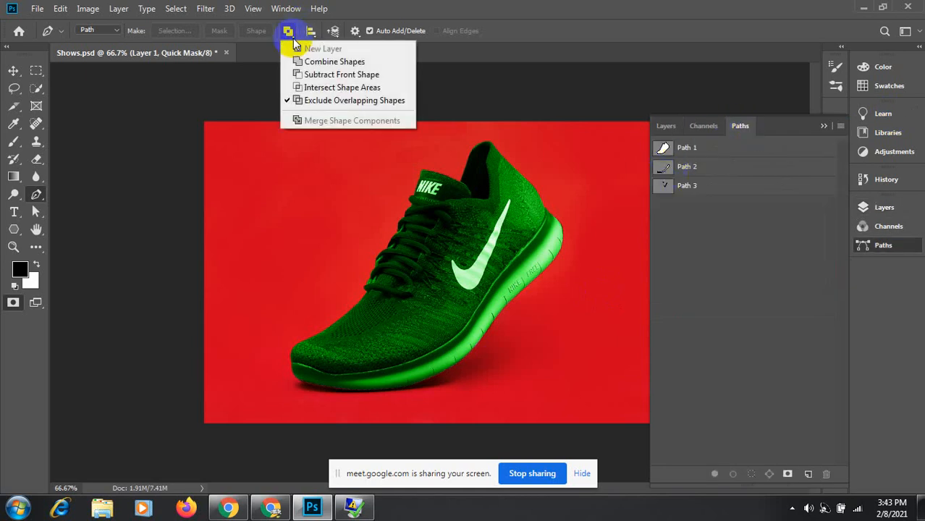
{"action": "left_click", "coordinate": [311, 75]}
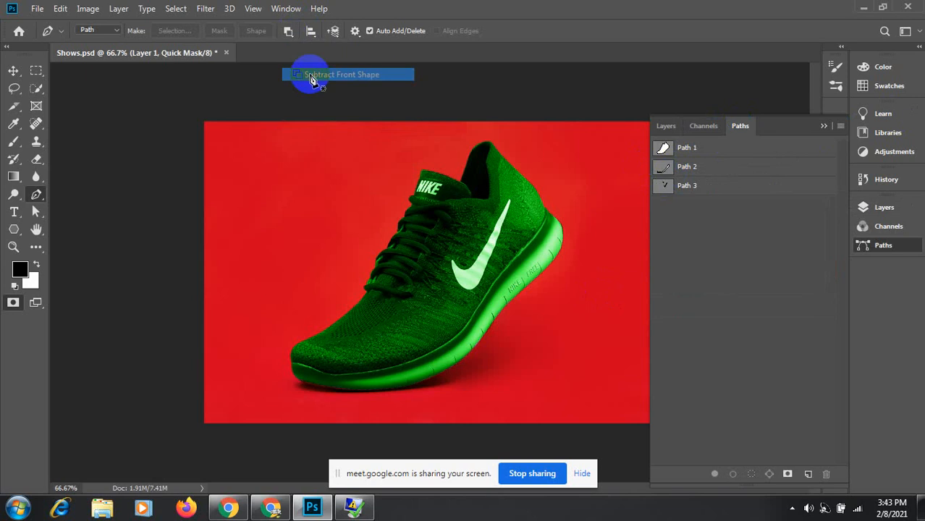
{"action": "left_click", "coordinate": [288, 30]}
{"action": "left_click", "coordinate": [322, 62]}
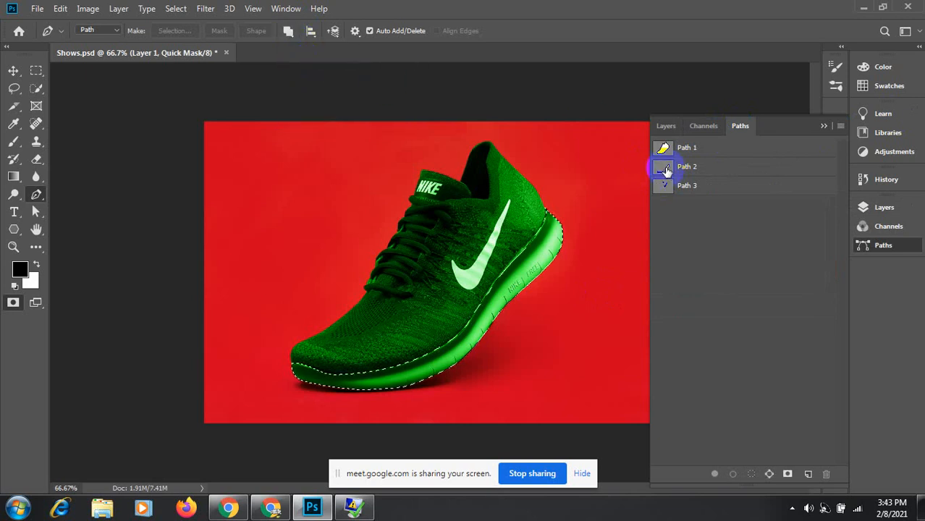
{"action": "key", "text": "q"}
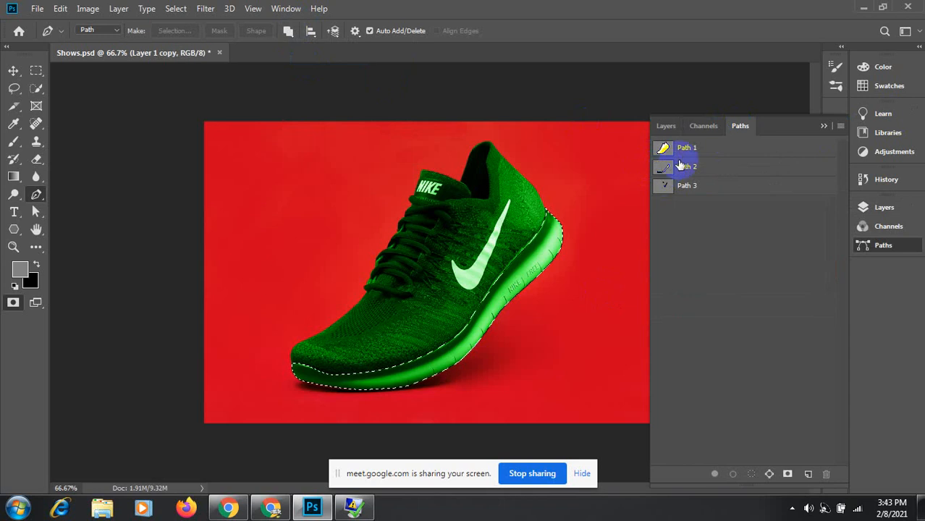
{"action": "left_click", "coordinate": [666, 126]}
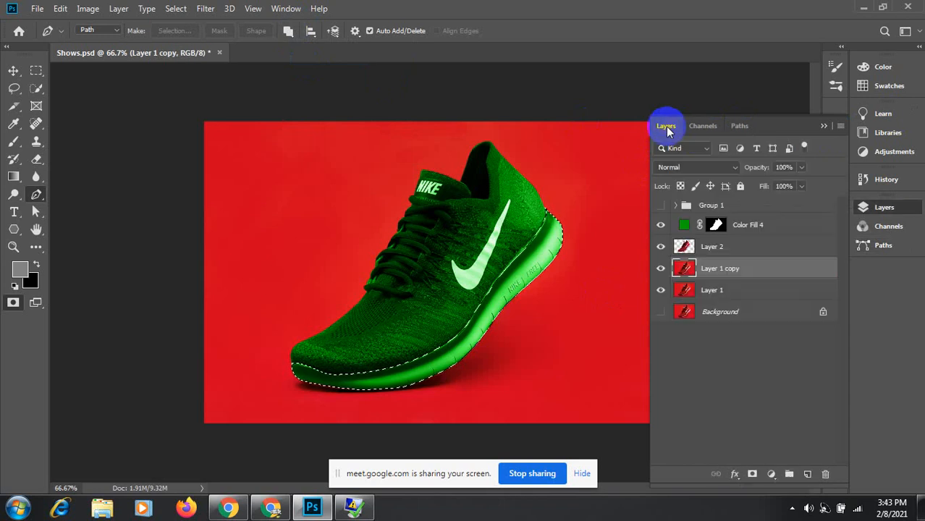
{"action": "left_click", "coordinate": [713, 247]}
{"action": "key", "text": "q"}
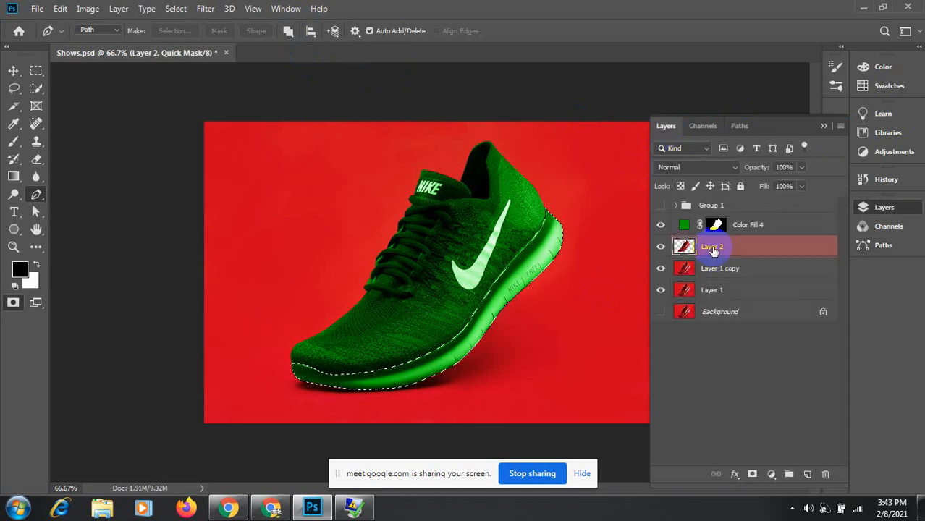
Step: Delete the Layer 1 copy layer and reload Path 2 as a selection with Exclude Overlapping Shapes
{"action": "left_click", "coordinate": [707, 272]}
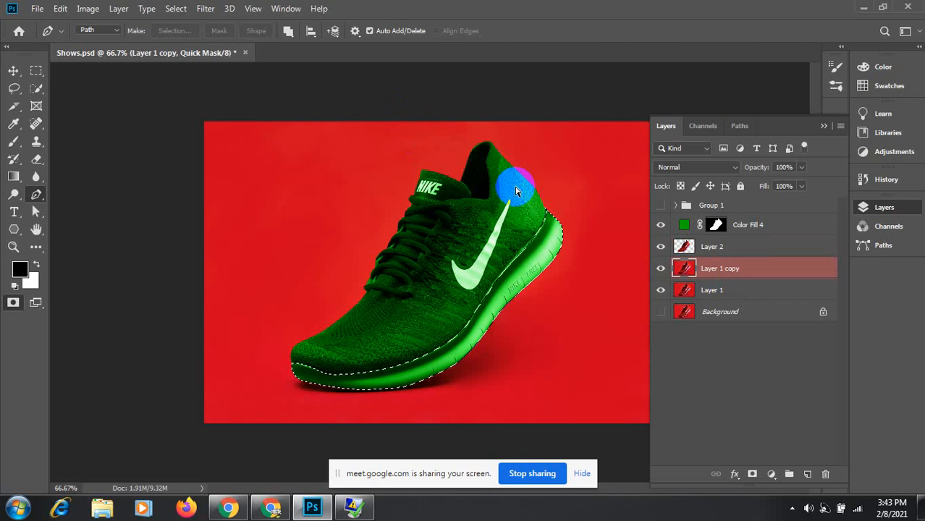
{"action": "key", "text": "Delete"}
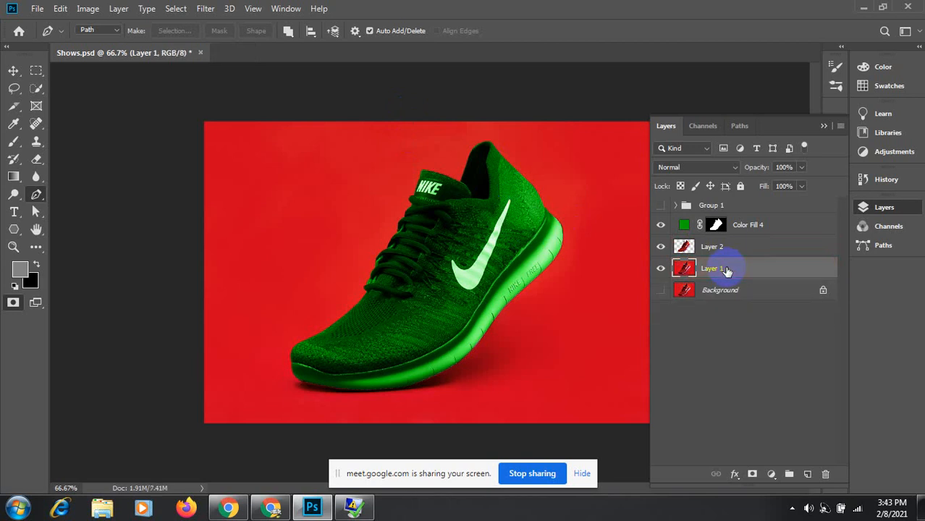
{"action": "left_click", "coordinate": [288, 30]}
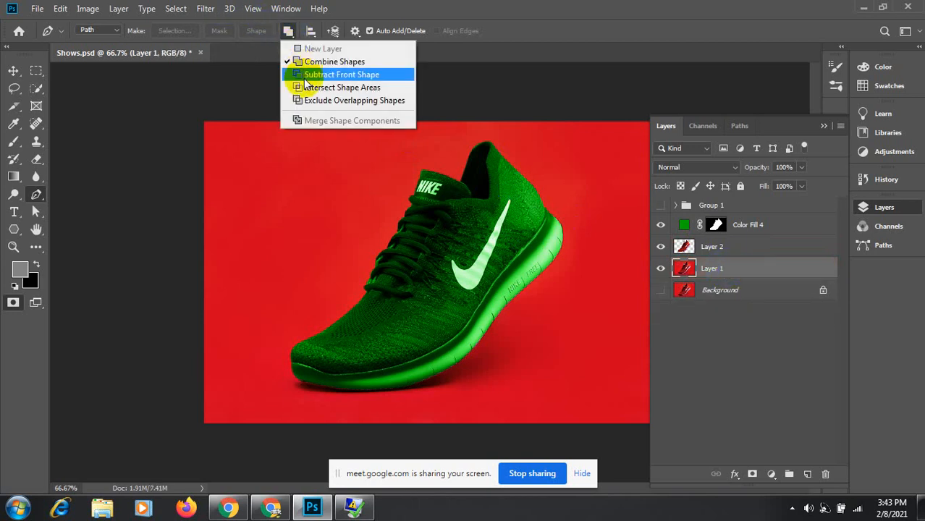
{"action": "left_click", "coordinate": [304, 101]}
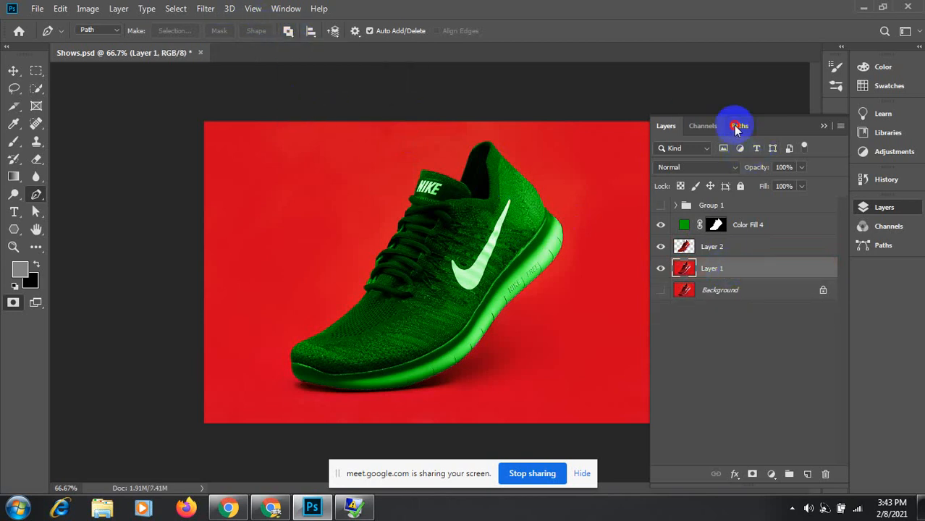
{"action": "left_click", "coordinate": [734, 126]}
{"action": "left_click", "coordinate": [665, 168]}
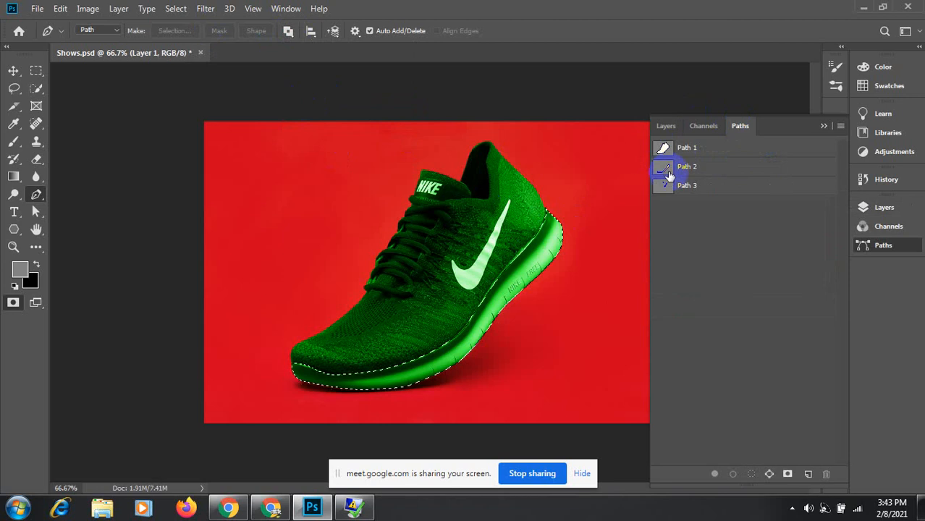
{"action": "left_click", "coordinate": [666, 126]}
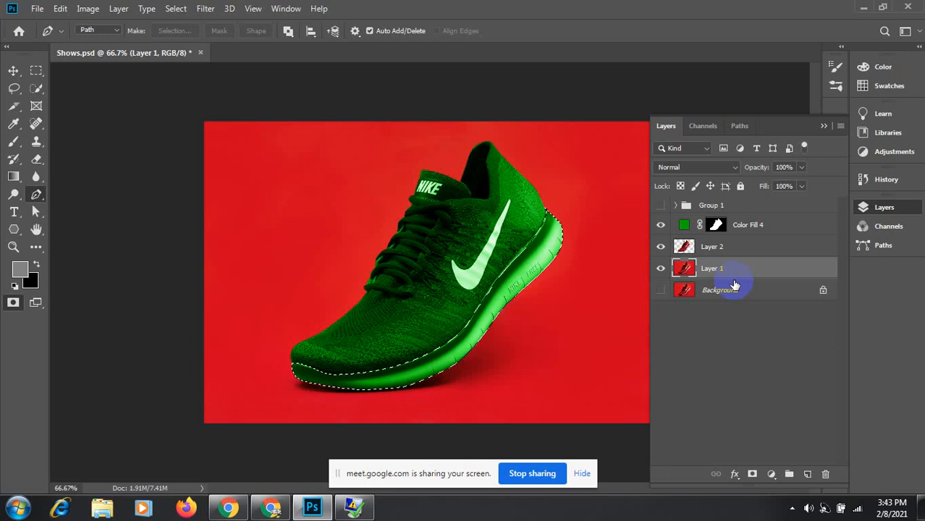
Step: Try deleting Layer 1's red background via inverse selection, undo it, deselect, and hide Background
{"action": "key", "text": "ctrl+shift+i"}
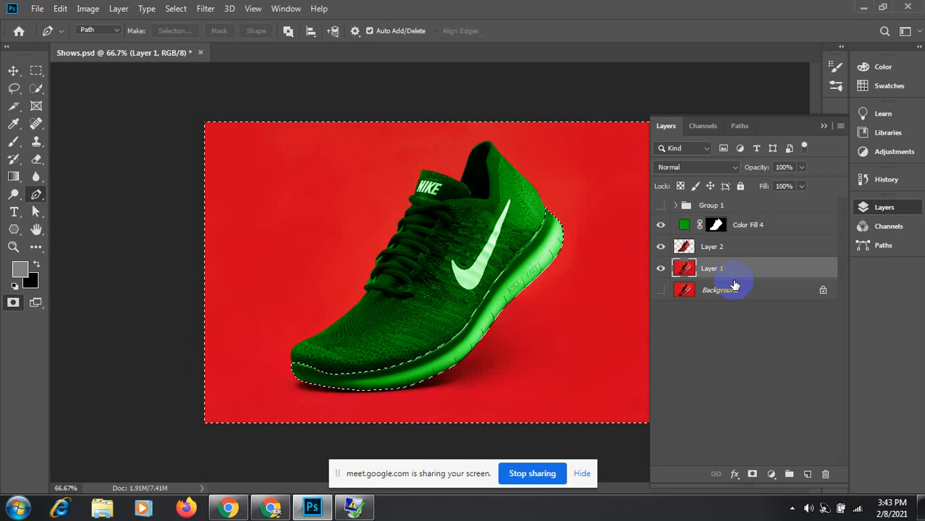
{"action": "key", "text": "Delete"}
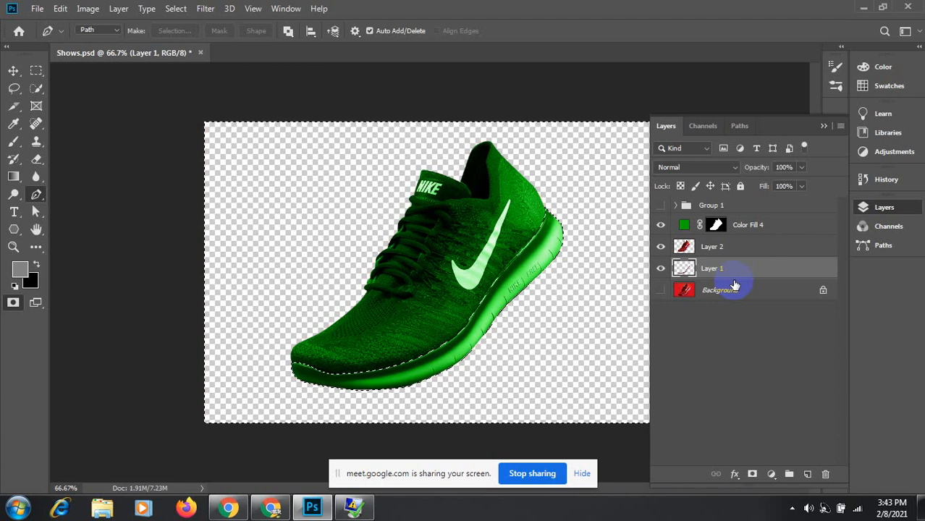
{"action": "key", "text": "ctrl+d"}
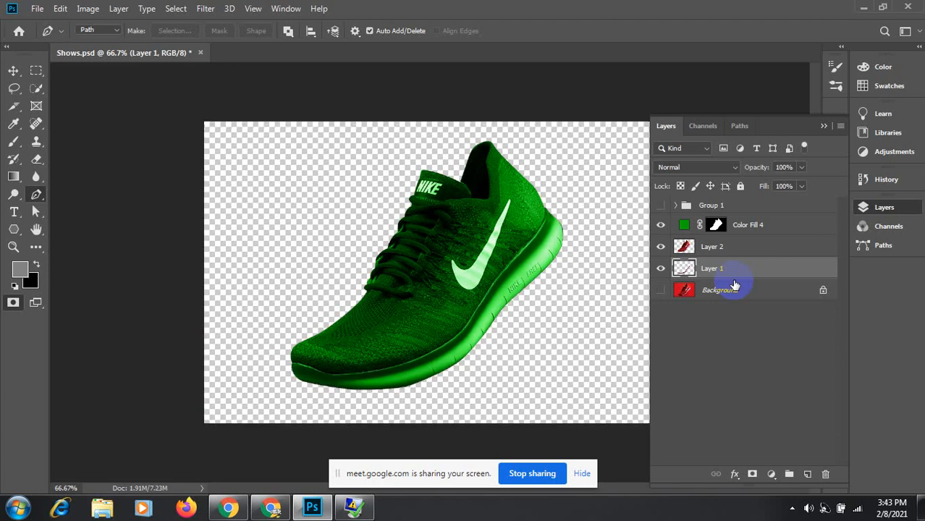
{"action": "key", "text": "ctrl+z"}
{"action": "key", "text": "ctrl+z"}
{"action": "key", "text": "ctrl+z"}
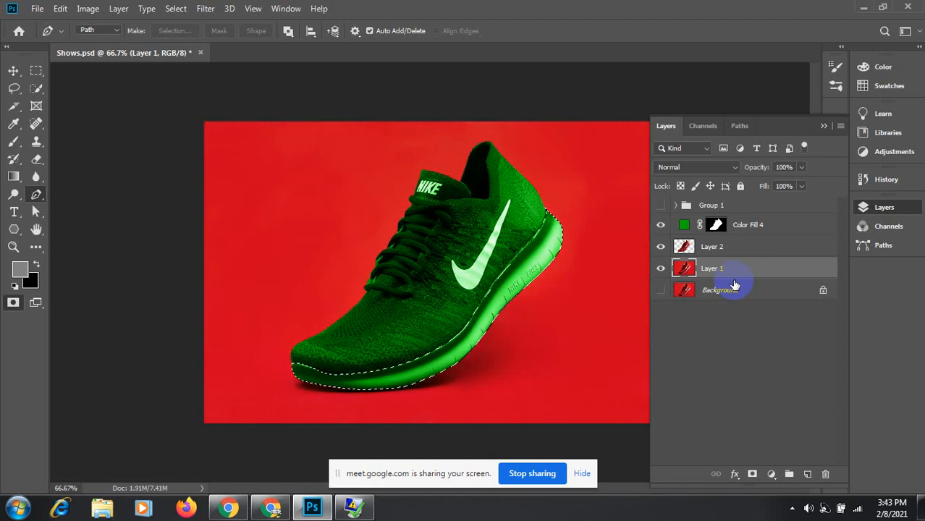
{"action": "key", "text": "ctrl+d"}
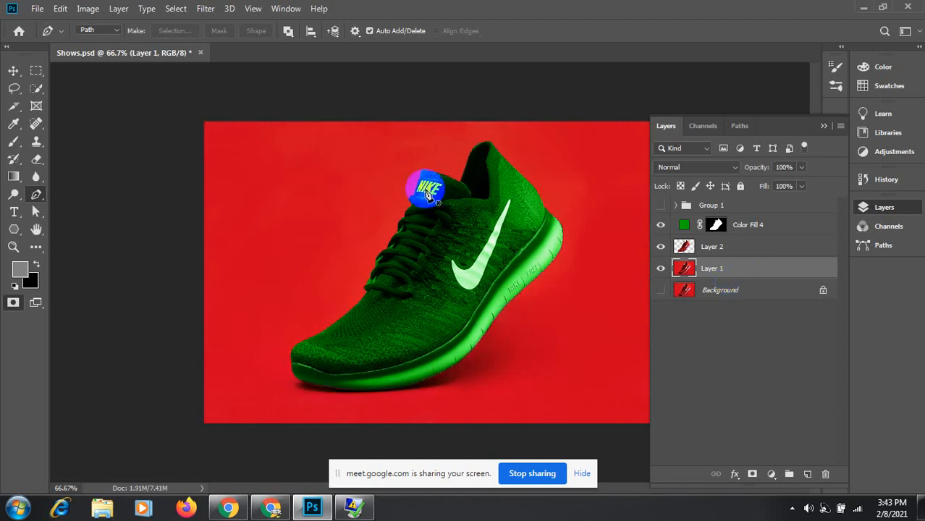
{"action": "left_click", "coordinate": [663, 289]}
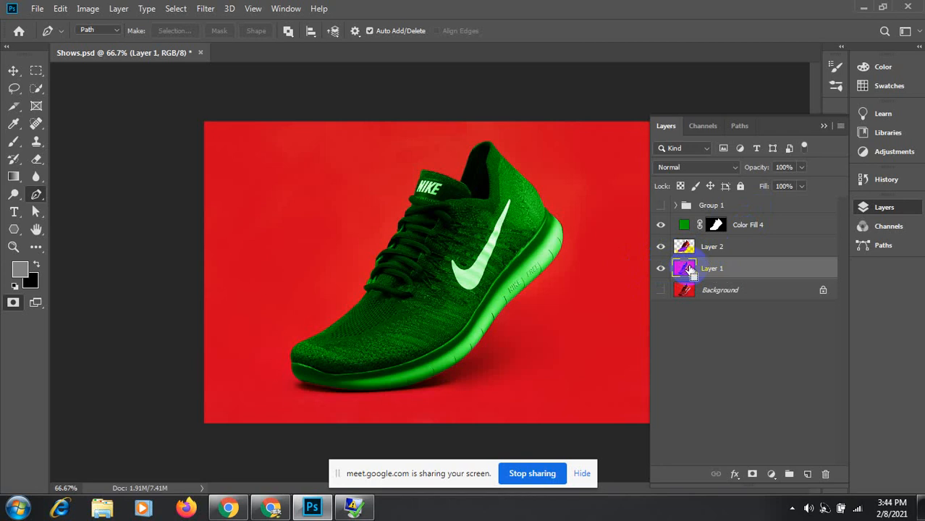
Step: Load Path 2 as a selection with Intersect Shape Areas, then reload it from Layer 3's thumbnail
{"action": "left_click", "coordinate": [739, 126]}
{"action": "left_click", "coordinate": [664, 174]}
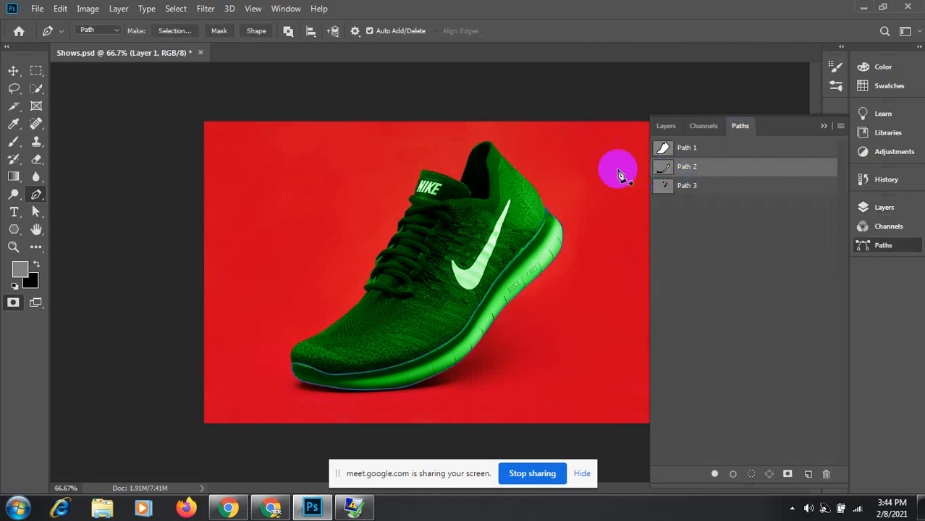
{"action": "left_click", "coordinate": [287, 32]}
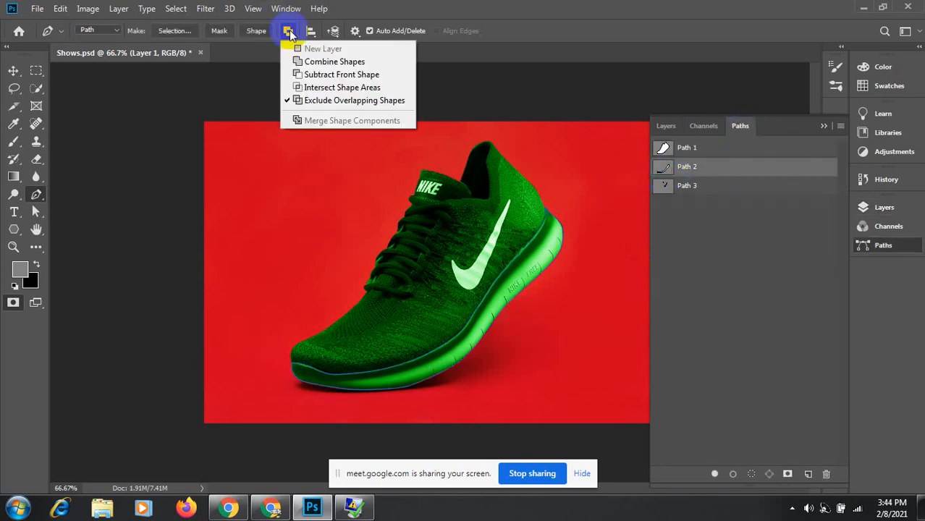
{"action": "left_click", "coordinate": [305, 88]}
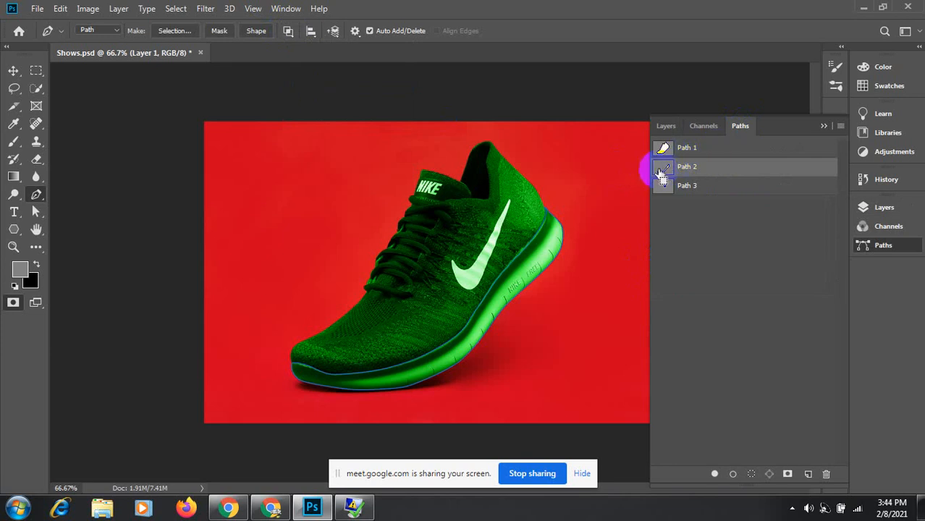
{"action": "left_click", "coordinate": [661, 171], "text": "ctrl"}
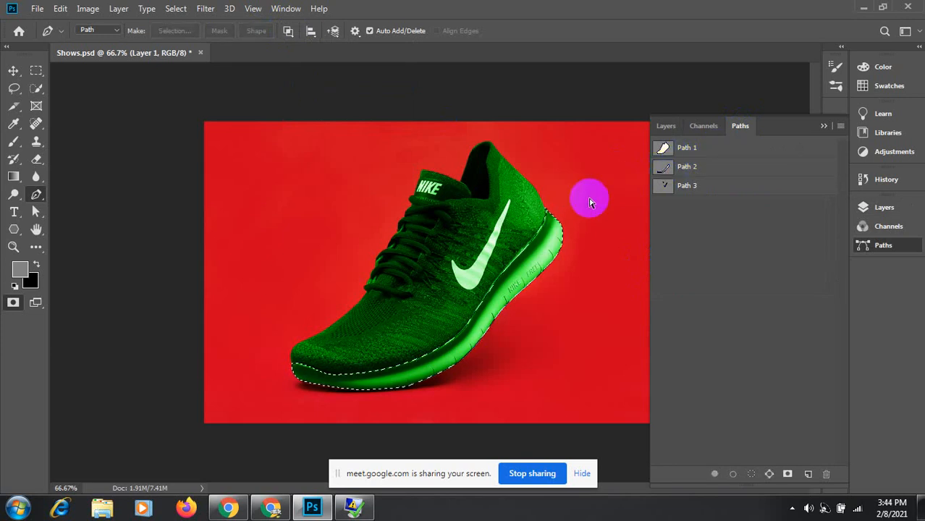
{"action": "left_click", "coordinate": [666, 127]}
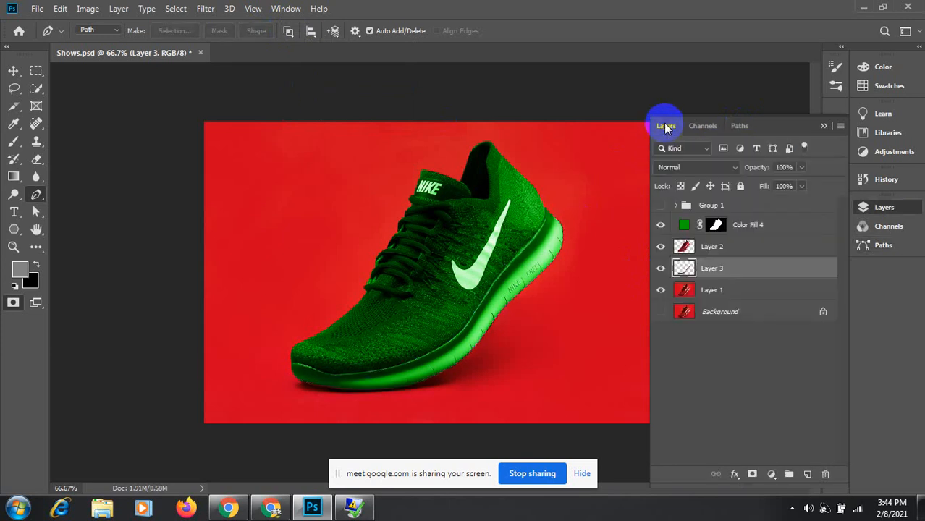
{"action": "left_click", "coordinate": [685, 271], "text": "ctrl"}
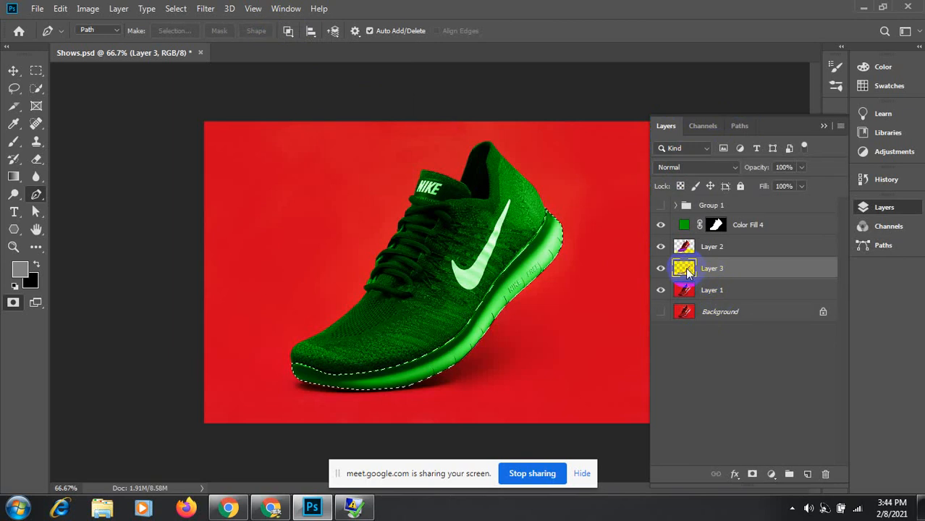
{"action": "left_click", "coordinate": [771, 474]}
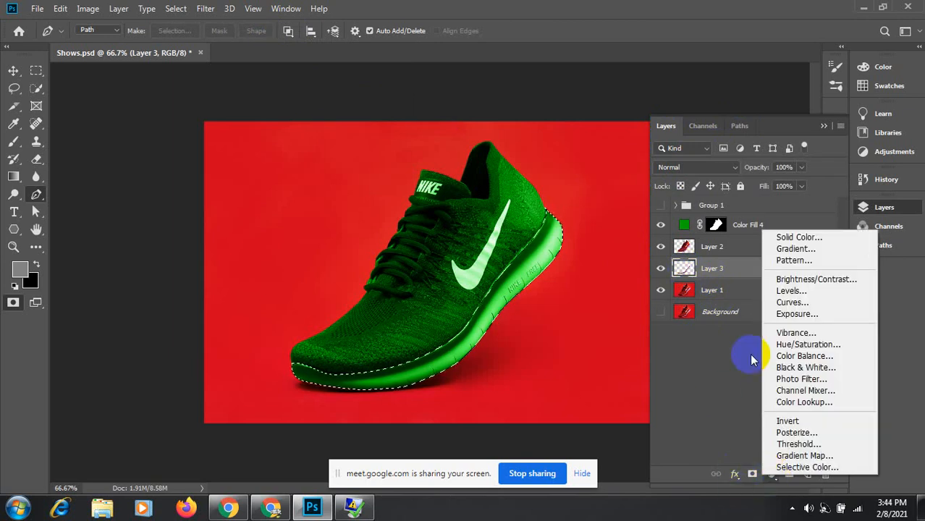
Step: Add a dark blue Solid Color fill layer for the sole
{"action": "left_click", "coordinate": [796, 237]}
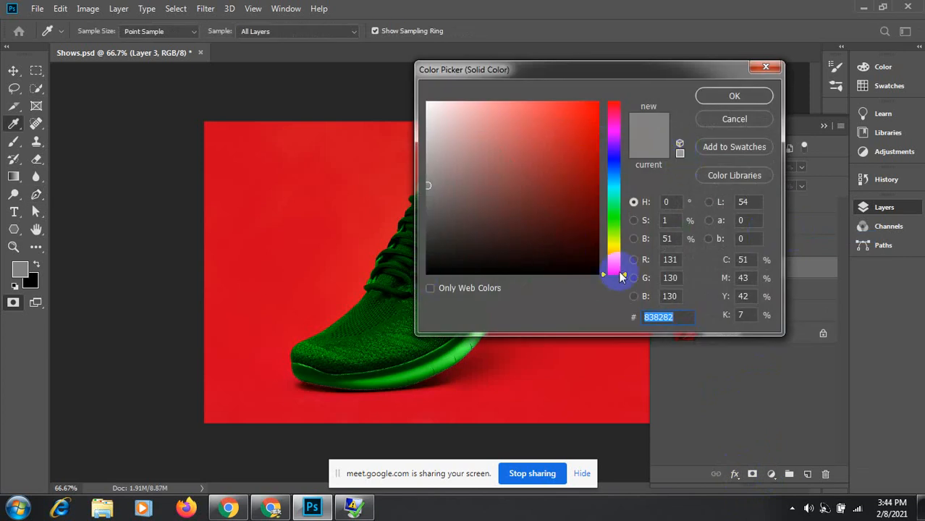
{"action": "left_click_drag", "start_coordinate": [624, 279], "coordinate": [613, 164]}
{"action": "left_click", "coordinate": [592, 208]}
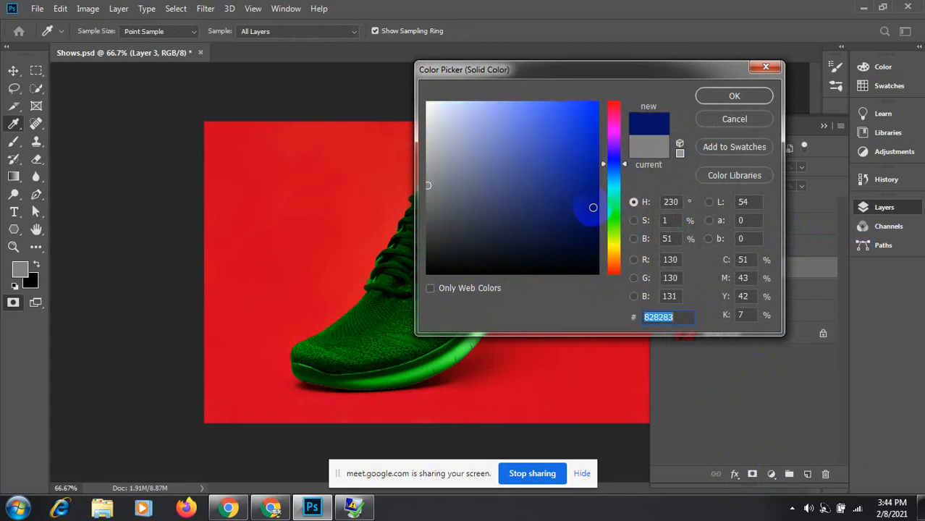
{"action": "left_click", "coordinate": [734, 96]}
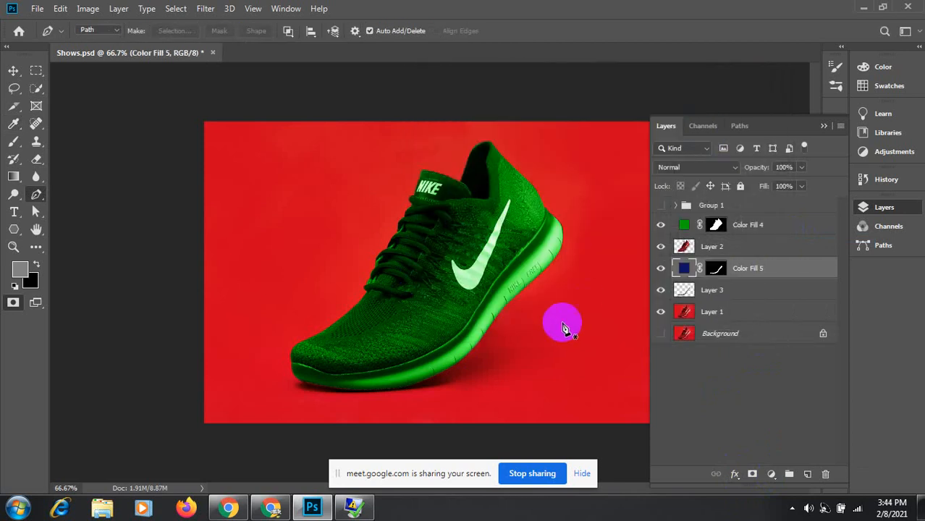
Step: Set Color Fill 5 to Color blend mode and move it above Color Fill 4
{"action": "left_click", "coordinate": [731, 169]}
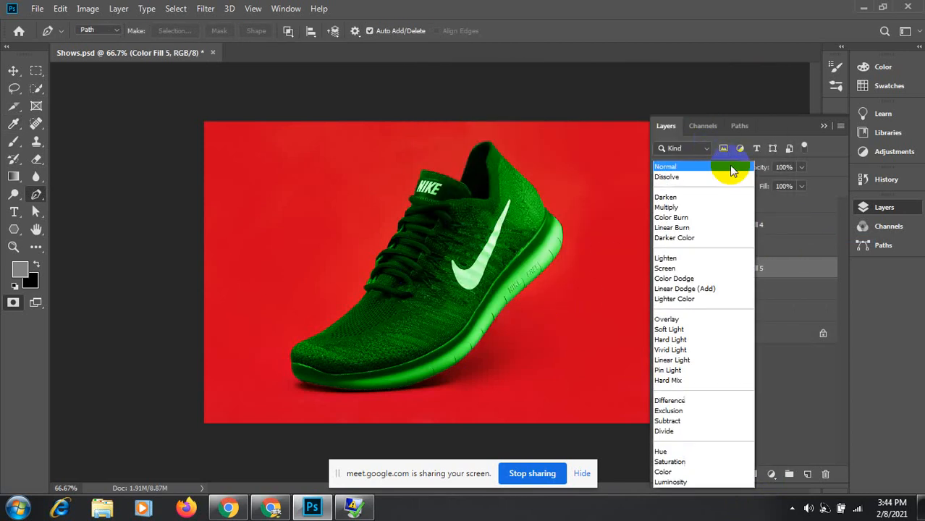
{"action": "left_click", "coordinate": [664, 472]}
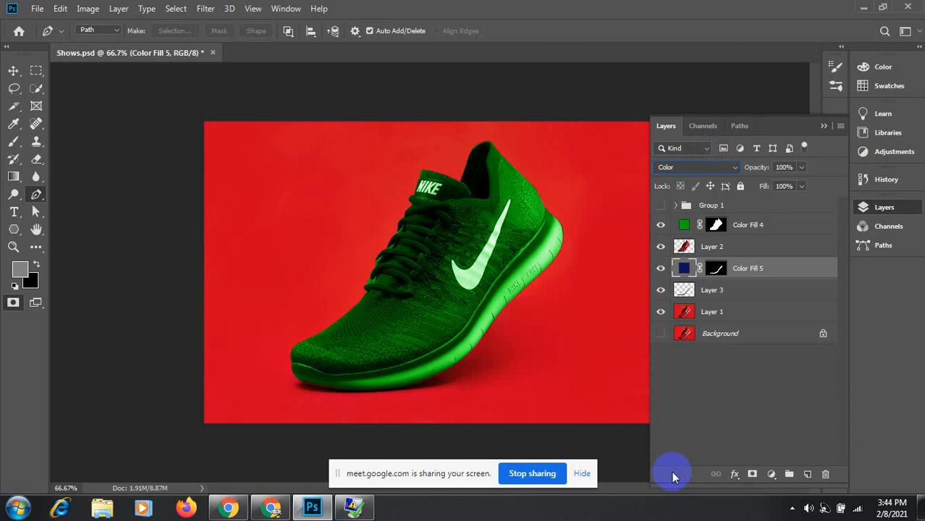
{"action": "left_click_drag", "start_coordinate": [779, 276], "coordinate": [769, 221]}
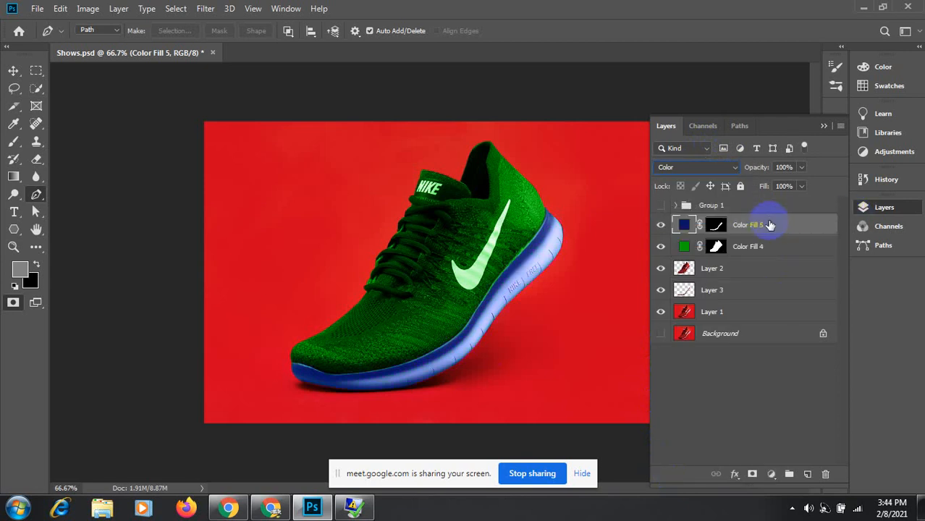
{"action": "left_click", "coordinate": [684, 225]}
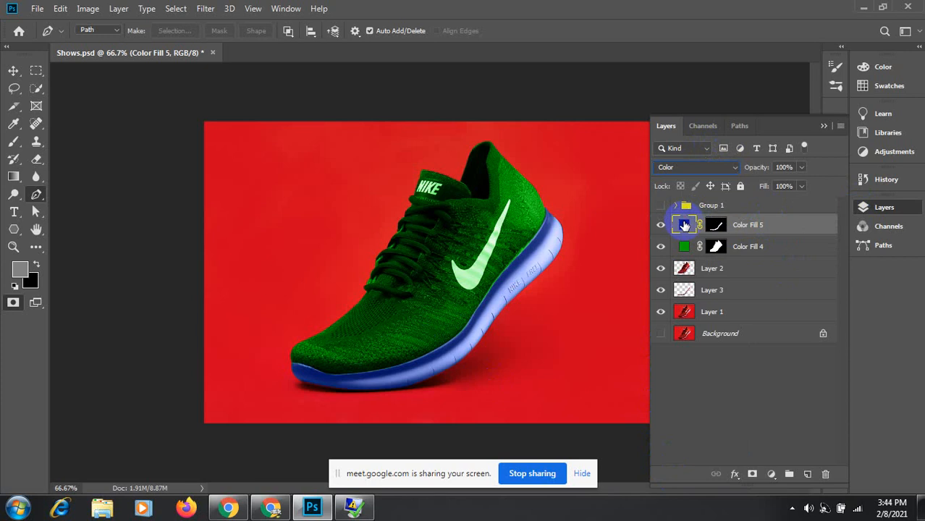
Step: Change Color Fill 5's colour from navy to green in the Color Picker
{"action": "left_click", "coordinate": [684, 225]}
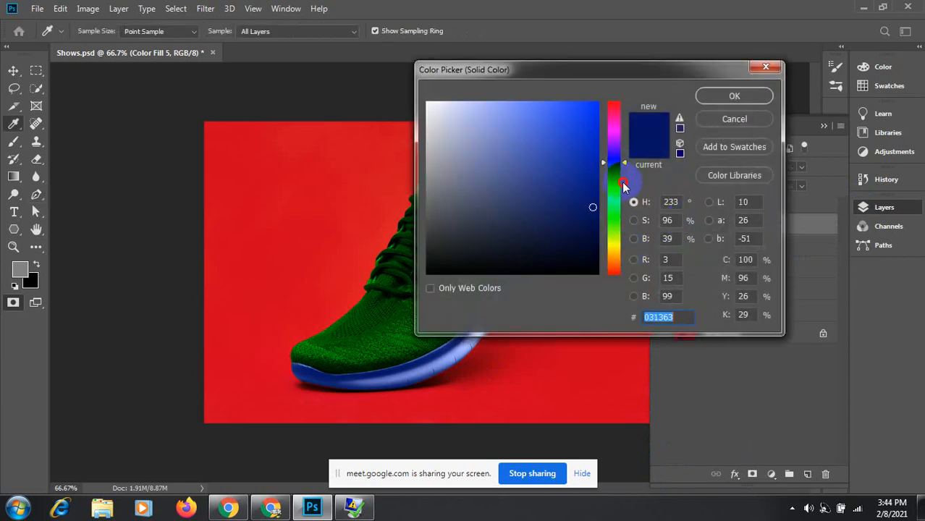
{"action": "mouse_move", "coordinate": [614, 194]}
{"action": "left_mouse_down"}
{"action": "mouse_move", "coordinate": [618, 210]}
{"action": "mouse_move", "coordinate": [615, 168]}
{"action": "mouse_move", "coordinate": [618, 183]}
{"action": "left_mouse_up"}
{"action": "left_click", "coordinate": [577, 106]}
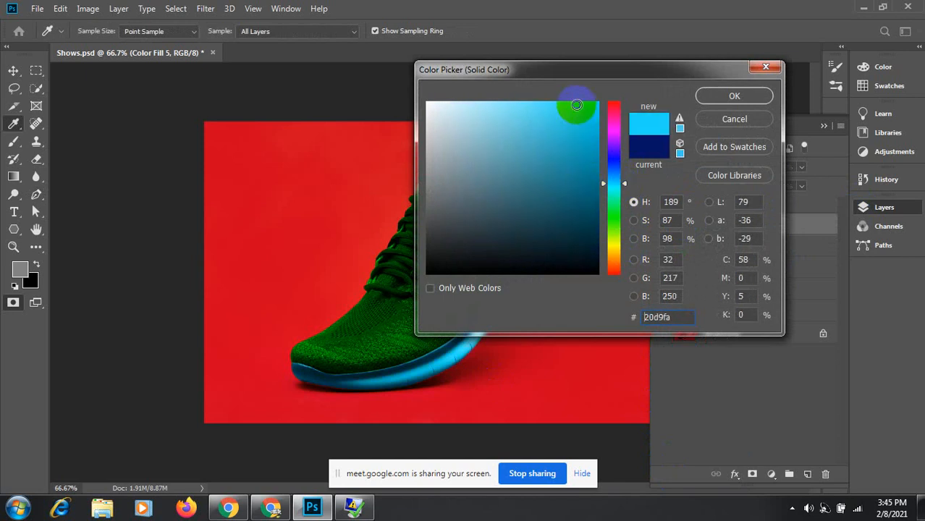
{"action": "left_click", "coordinate": [538, 105]}
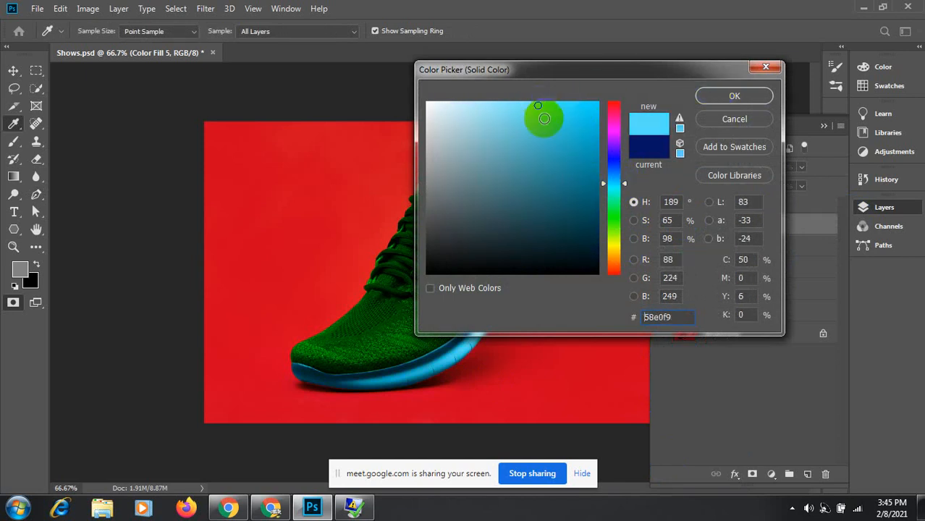
{"action": "left_click_drag", "start_coordinate": [619, 192], "coordinate": [623, 220]}
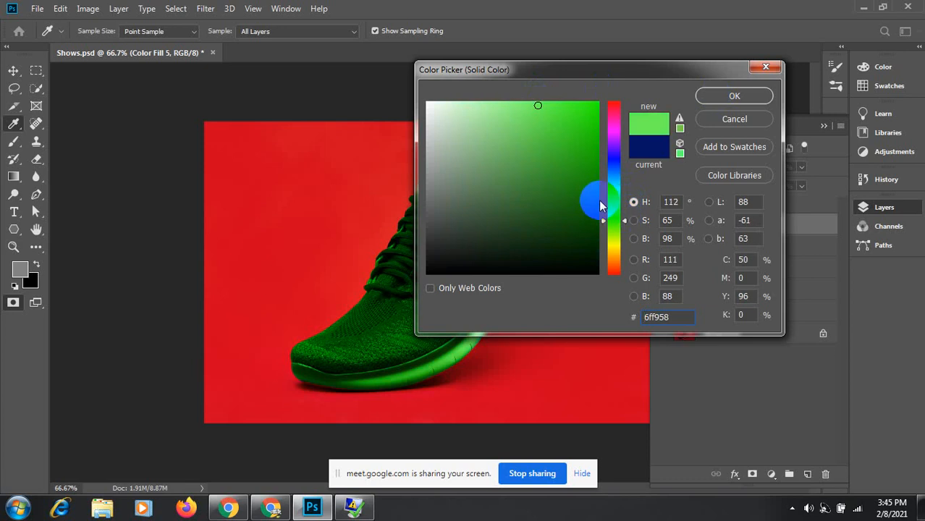
{"action": "left_click", "coordinate": [735, 96]}
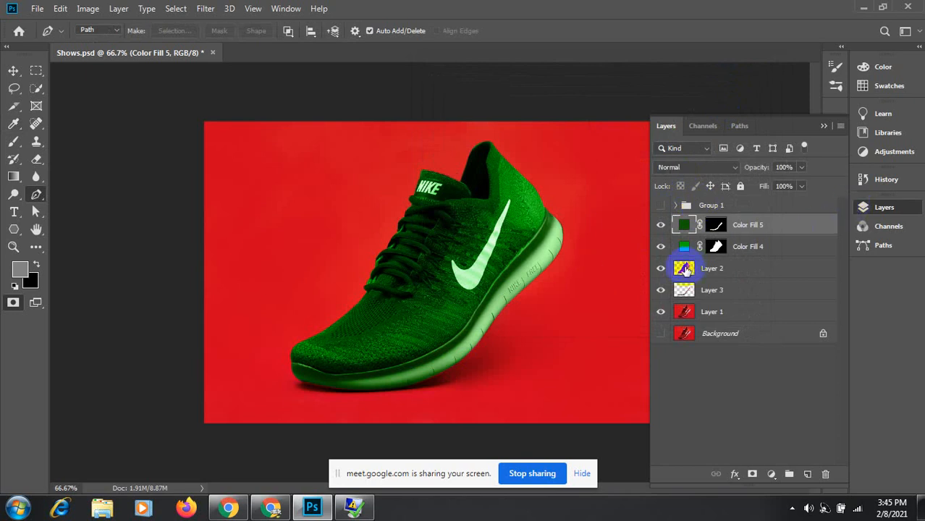
Step: Load the shoe outline from Layer 2 and add a Curves adjustment limited to it
{"action": "left_click", "coordinate": [684, 270]}
{"action": "key", "text": "q"}
{"action": "left_click", "coordinate": [684, 269], "text": "ctrl"}
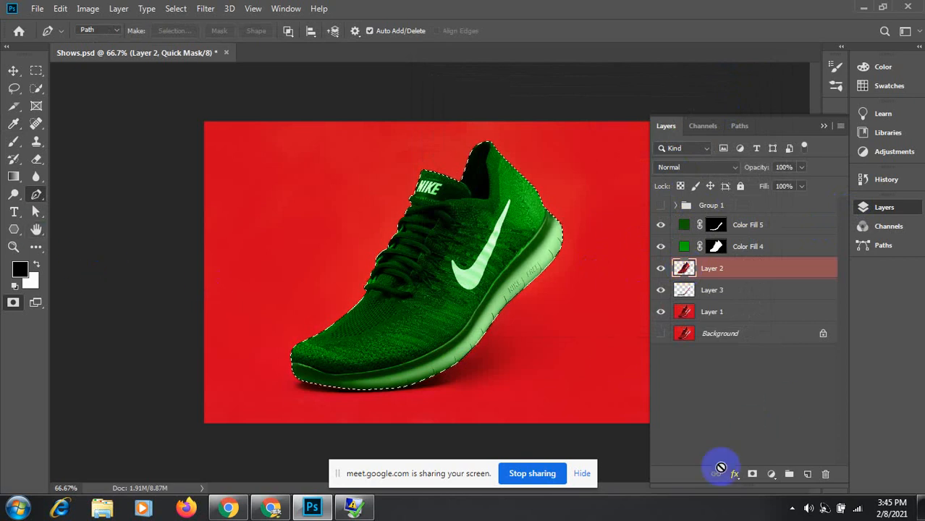
{"action": "left_click", "coordinate": [771, 474]}
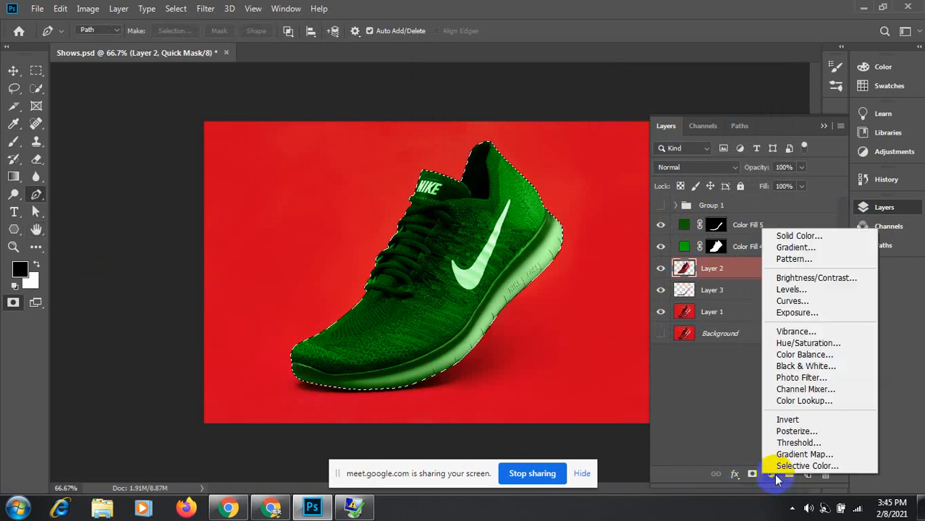
{"action": "left_click", "coordinate": [793, 300]}
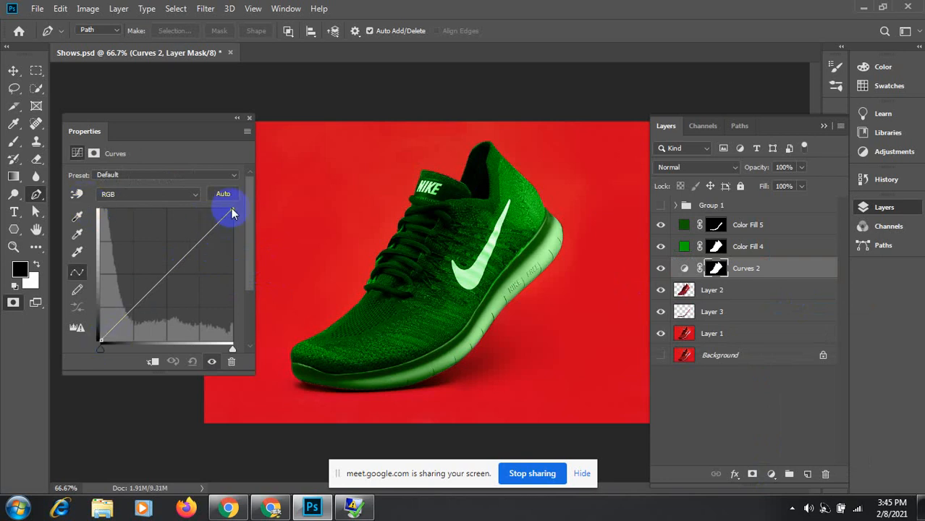
Step: Brighten the shoe by pulling in the white point and reshaping the curve on the image
{"action": "left_click_drag", "start_coordinate": [232, 210], "coordinate": [205, 209]}
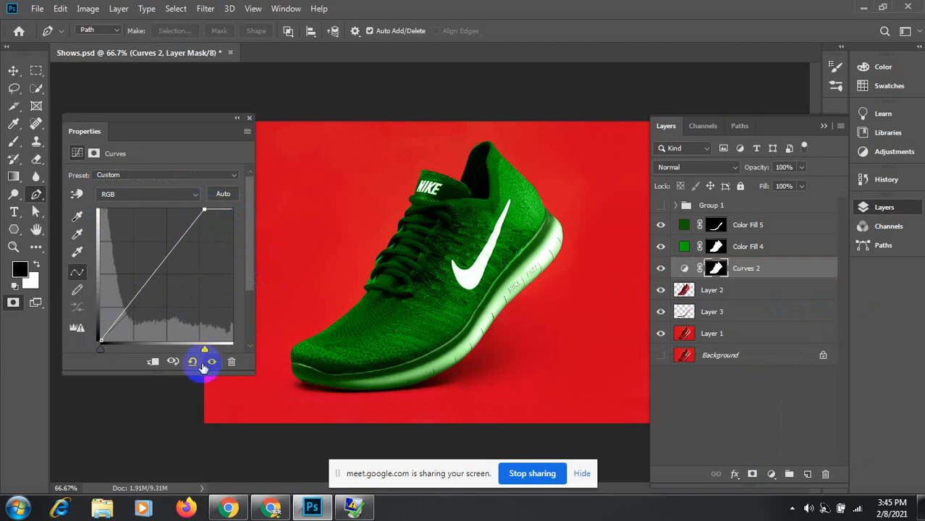
{"action": "mouse_move", "coordinate": [100, 351]}
{"action": "left_mouse_down"}
{"action": "mouse_move", "coordinate": [115, 351]}
{"action": "mouse_move", "coordinate": [102, 344]}
{"action": "left_mouse_up"}
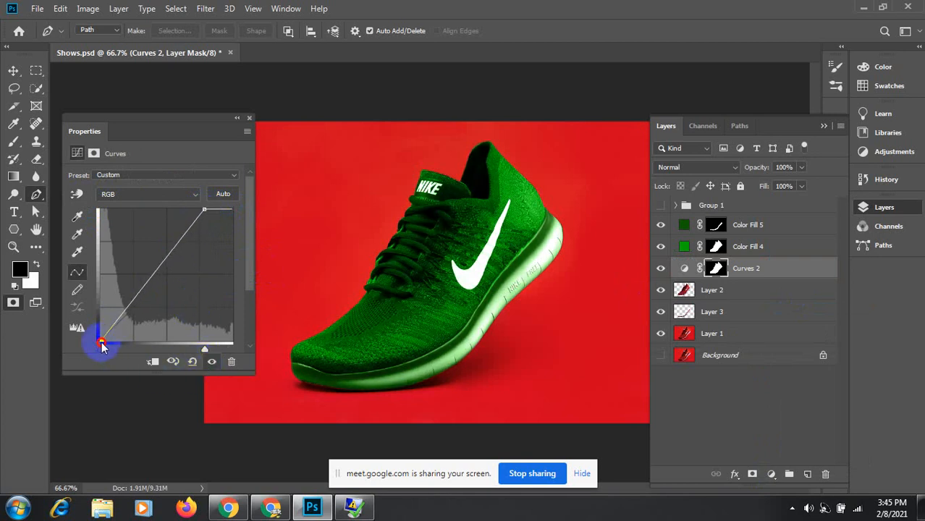
{"action": "left_click", "coordinate": [76, 194]}
{"action": "left_click_drag", "start_coordinate": [391, 295], "coordinate": [411, 307]}
{"action": "left_click", "coordinate": [391, 316]}
{"action": "left_click_drag", "start_coordinate": [525, 178], "coordinate": [523, 209]}
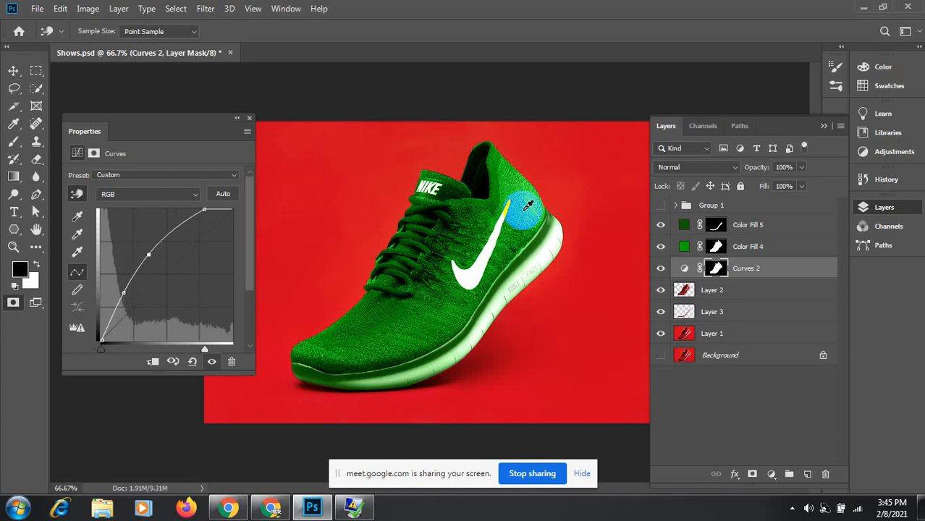
{"action": "mouse_move", "coordinate": [512, 171]}
{"action": "left_mouse_down"}
{"action": "mouse_move", "coordinate": [509, 213]}
{"action": "mouse_move", "coordinate": [521, 219]}
{"action": "mouse_move", "coordinate": [523, 157]}
{"action": "mouse_move", "coordinate": [521, 172]}
{"action": "left_mouse_up"}
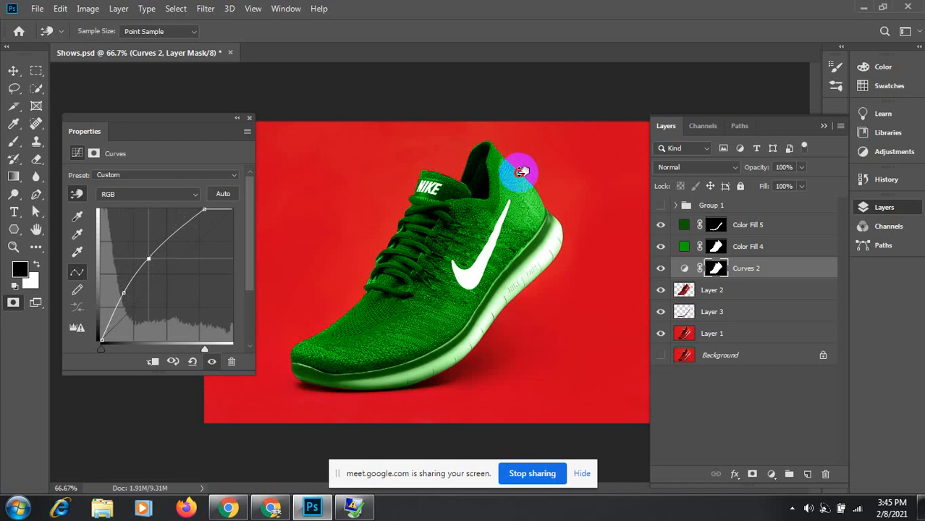
{"action": "mouse_move", "coordinate": [391, 291]}
{"action": "left_mouse_down"}
{"action": "mouse_move", "coordinate": [389, 282]}
{"action": "mouse_move", "coordinate": [392, 309]}
{"action": "mouse_move", "coordinate": [390, 293]}
{"action": "mouse_move", "coordinate": [373, 295]}
{"action": "left_mouse_up"}
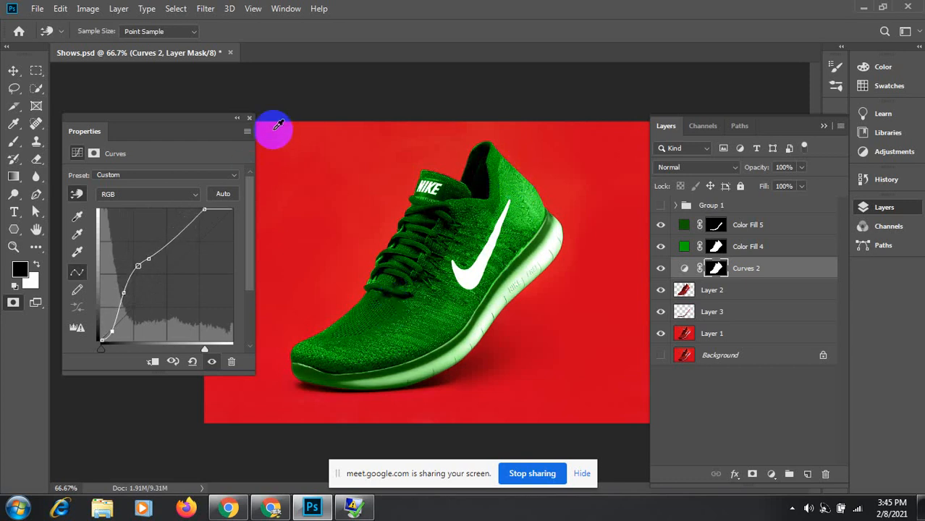
{"action": "left_click", "coordinate": [249, 118]}
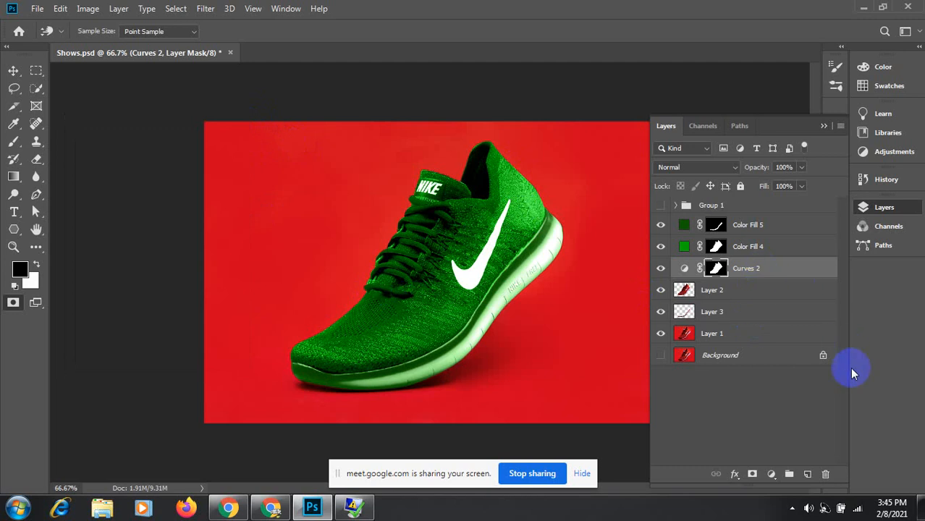
Step: Delete the Curves 2 layer mask so it affects the whole image
{"action": "left_click", "coordinate": [825, 474]}
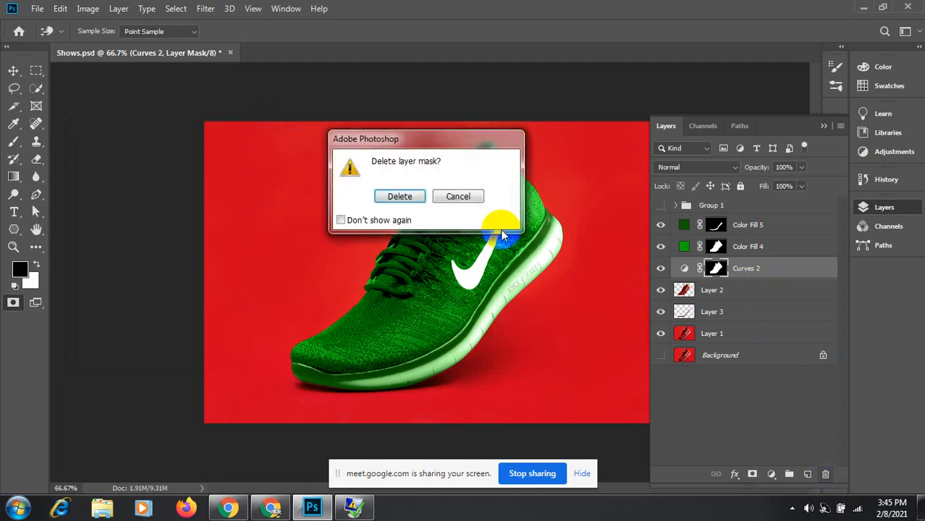
{"action": "left_click", "coordinate": [398, 194]}
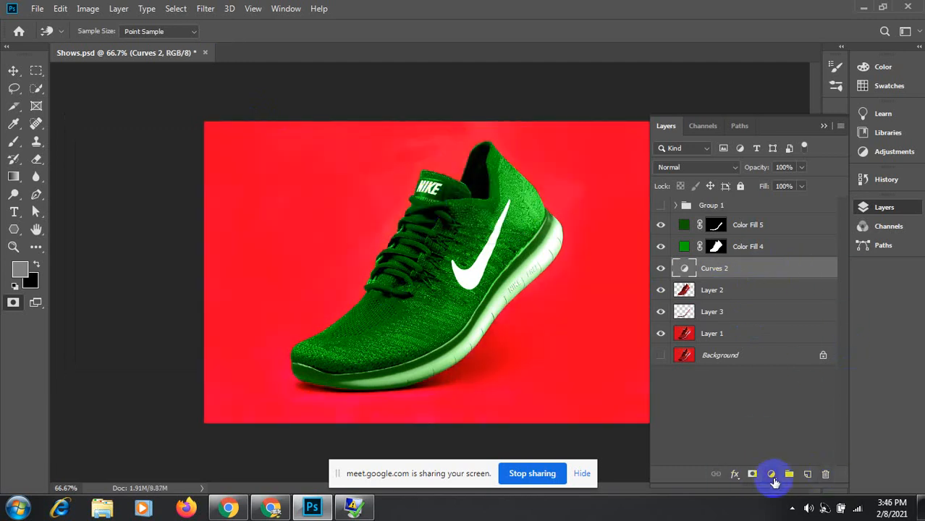
{"action": "left_click", "coordinate": [771, 474]}
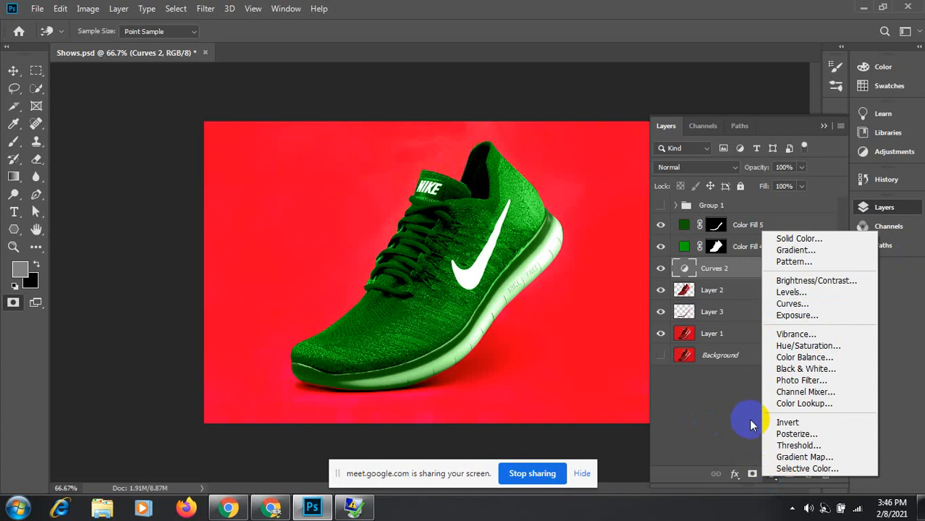
{"action": "left_click", "coordinate": [708, 413]}
{"action": "left_click", "coordinate": [699, 269]}
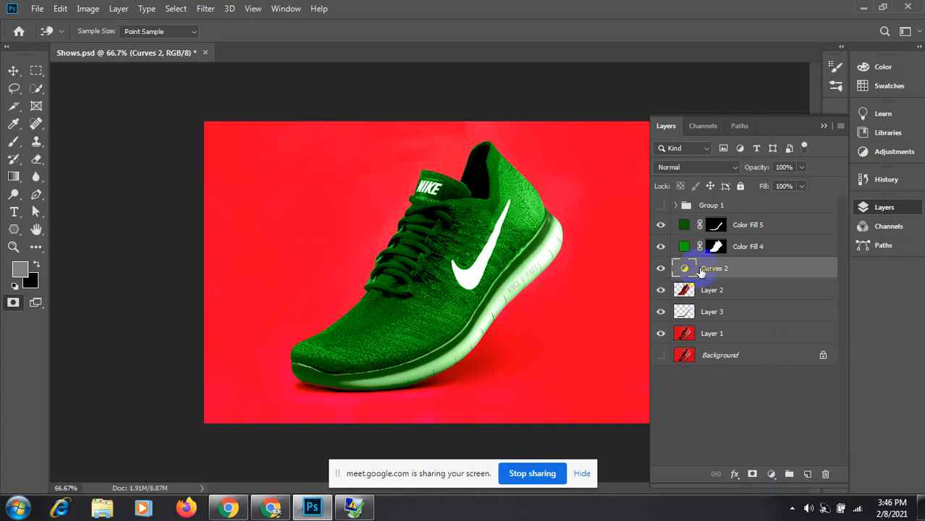
Step: Delete Curves 2 and reload the shoe outline as a selection
{"action": "left_click", "coordinate": [826, 474]}
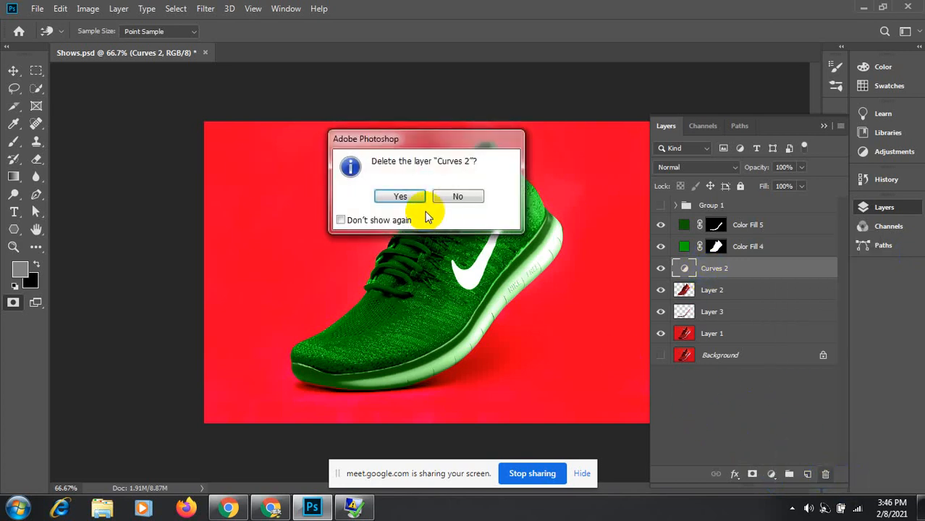
{"action": "left_click", "coordinate": [403, 196]}
{"action": "left_click", "coordinate": [684, 267], "text": "ctrl"}
{"action": "key", "text": "p"}
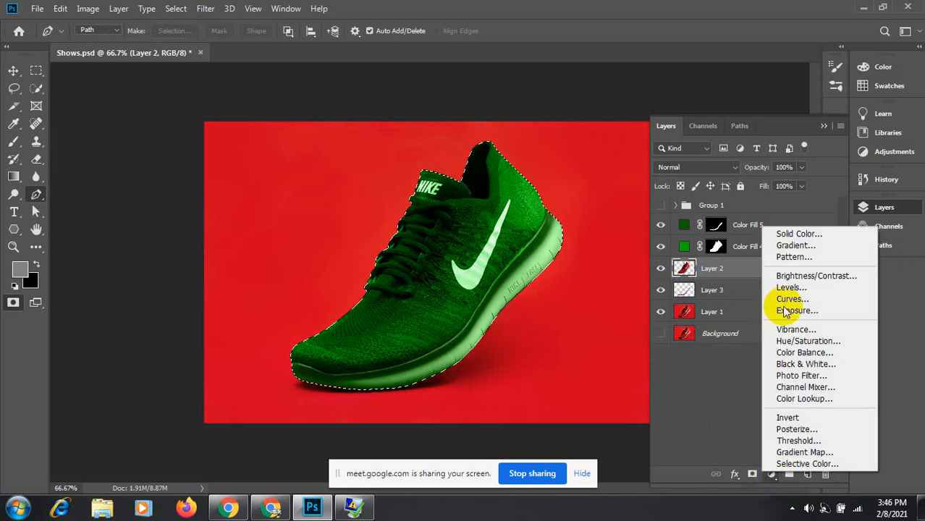
{"action": "left_click", "coordinate": [796, 233]}
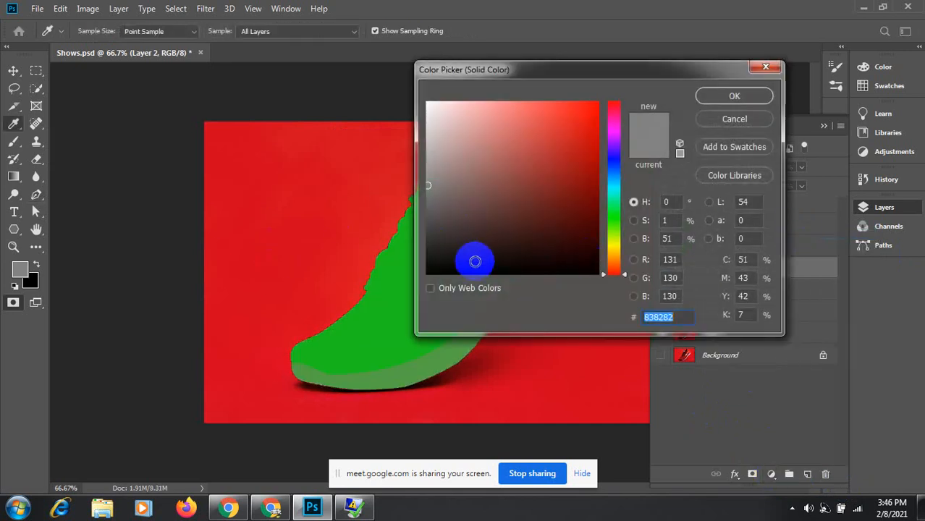
{"action": "left_click", "coordinate": [755, 120]}
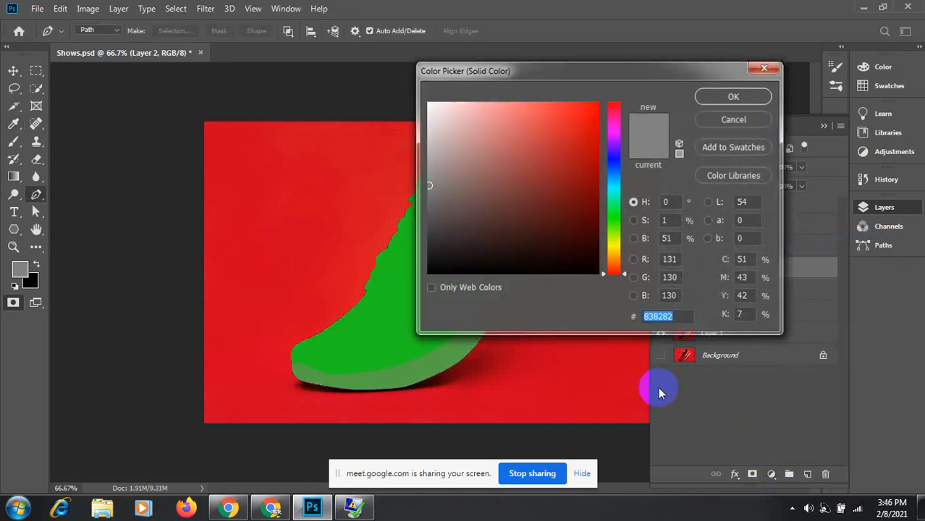
Step: Add a new shoe-masked Curves that lifts the highlights and midtones
{"action": "left_click", "coordinate": [774, 478]}
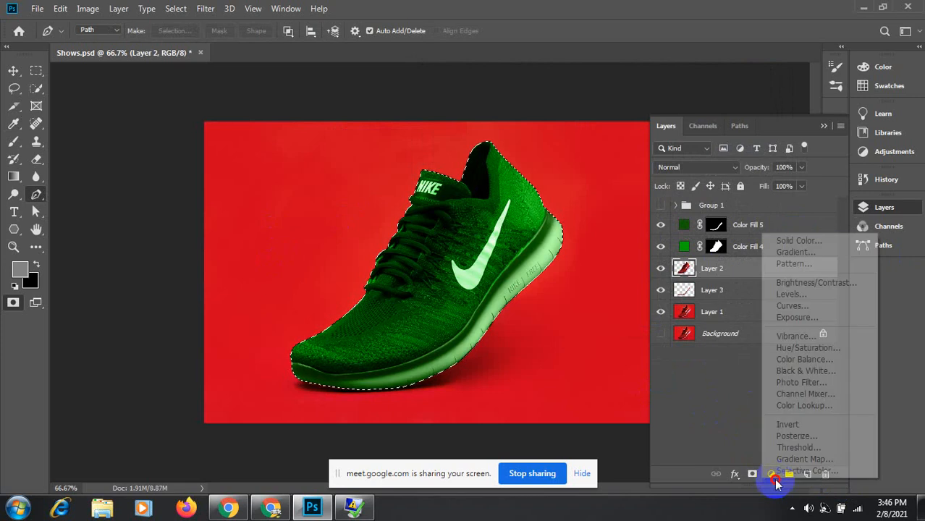
{"action": "left_click", "coordinate": [791, 306]}
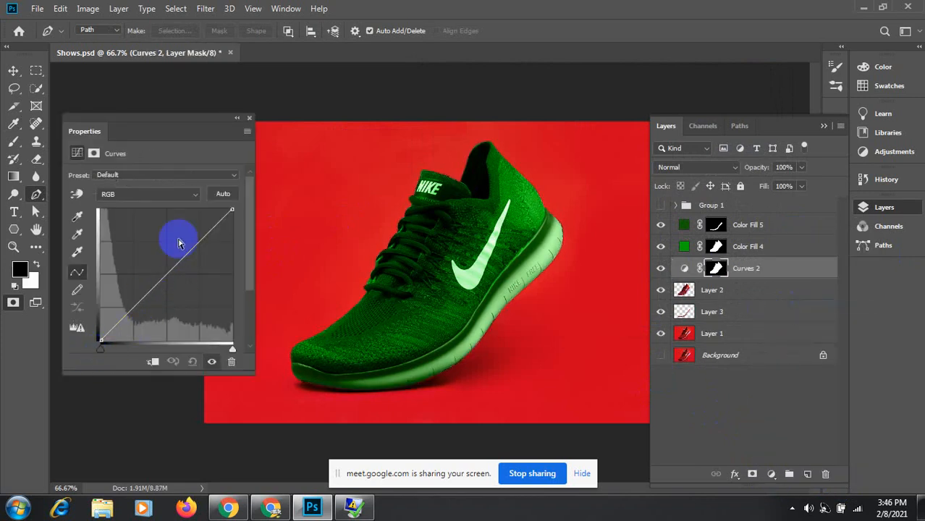
{"action": "left_click", "coordinate": [76, 194]}
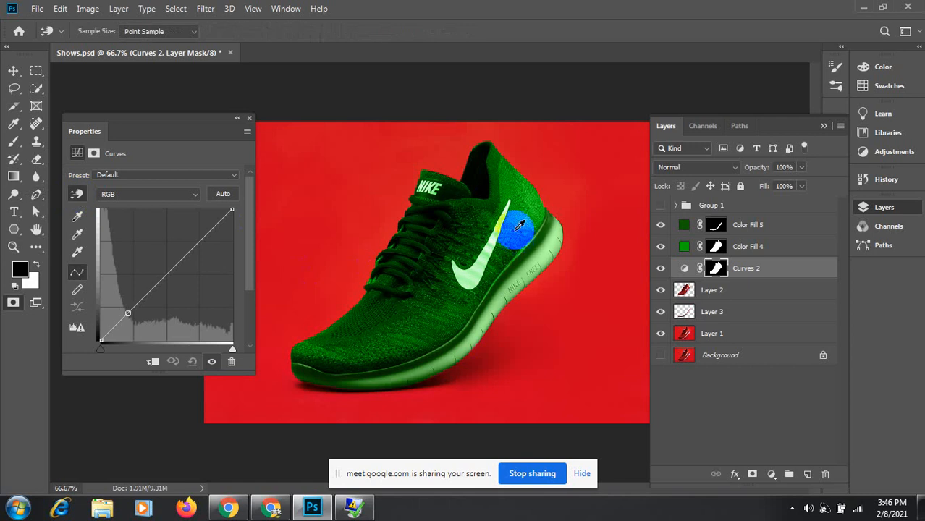
{"action": "mouse_move", "coordinate": [520, 213]}
{"action": "left_mouse_down"}
{"action": "mouse_move", "coordinate": [516, 189]}
{"action": "mouse_move", "coordinate": [518, 212]}
{"action": "left_mouse_up"}
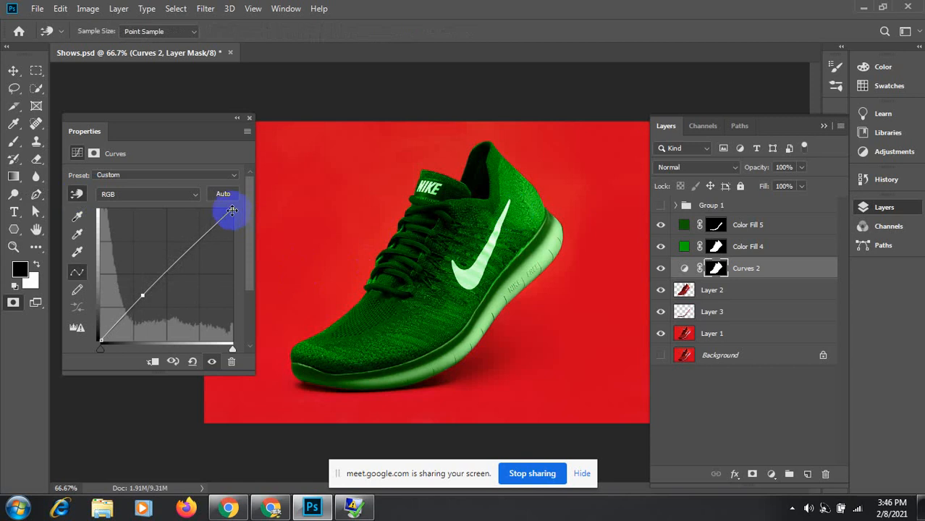
{"action": "left_click_drag", "start_coordinate": [232, 211], "coordinate": [213, 213]}
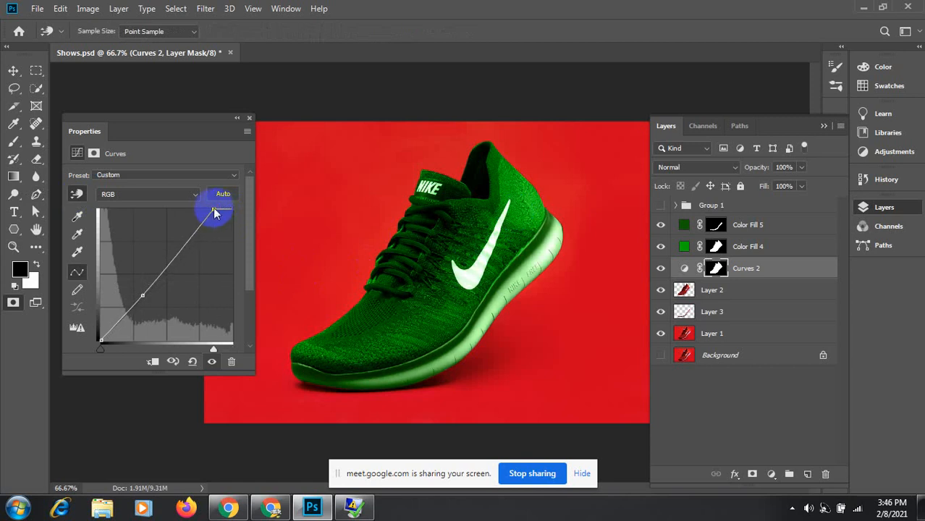
{"action": "left_click_drag", "start_coordinate": [145, 295], "coordinate": [133, 290]}
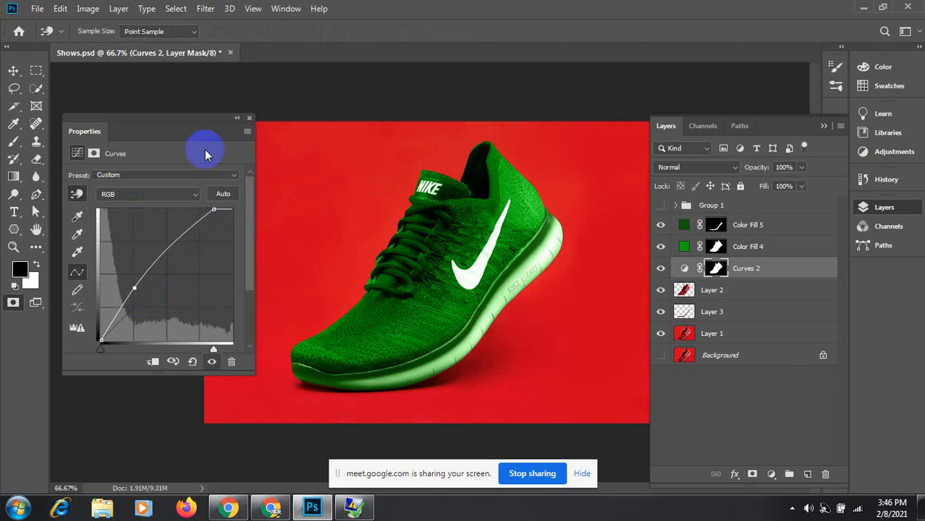
{"action": "left_click", "coordinate": [249, 118]}
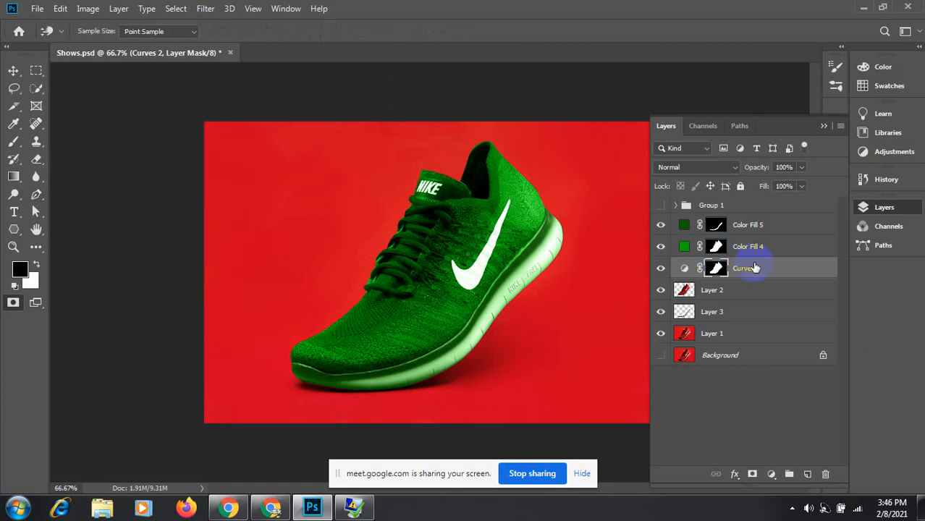
Step: Move Curves 2 above Color Fill 4 and display Path 3
{"action": "left_click_drag", "start_coordinate": [762, 270], "coordinate": [760, 237]}
{"action": "key", "text": "p"}
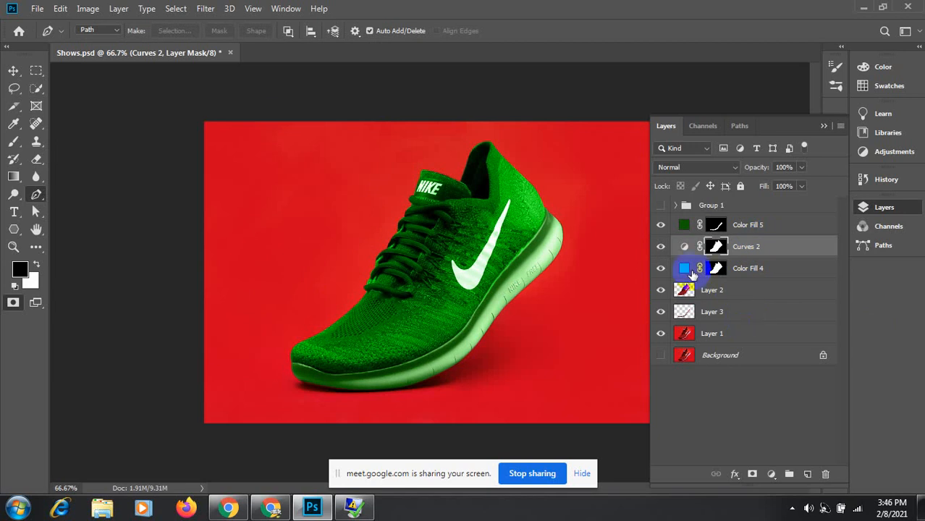
{"action": "left_click", "coordinate": [740, 126]}
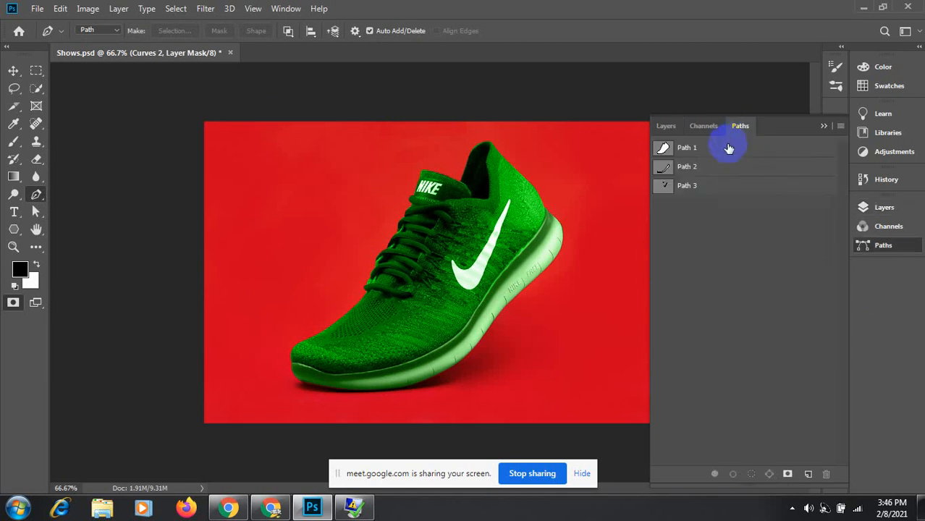
{"action": "left_click", "coordinate": [661, 189]}
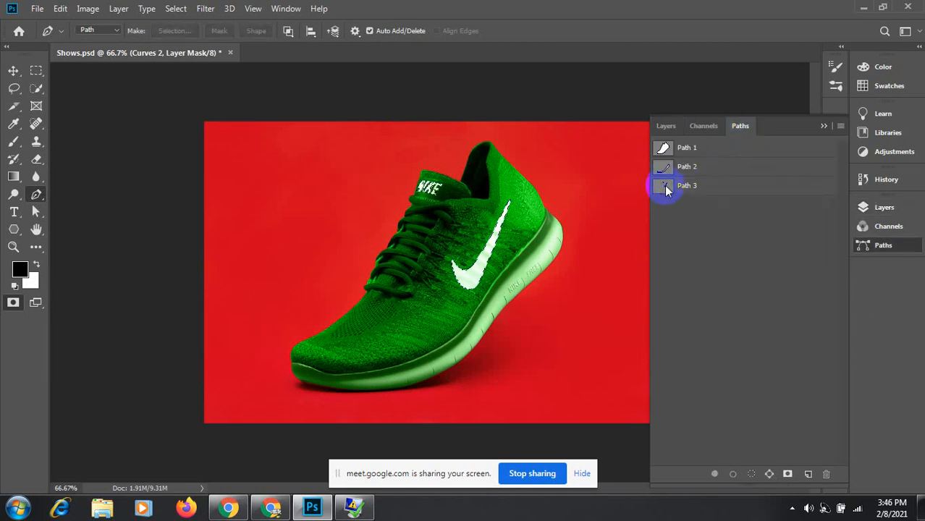
{"action": "left_click", "coordinate": [666, 126]}
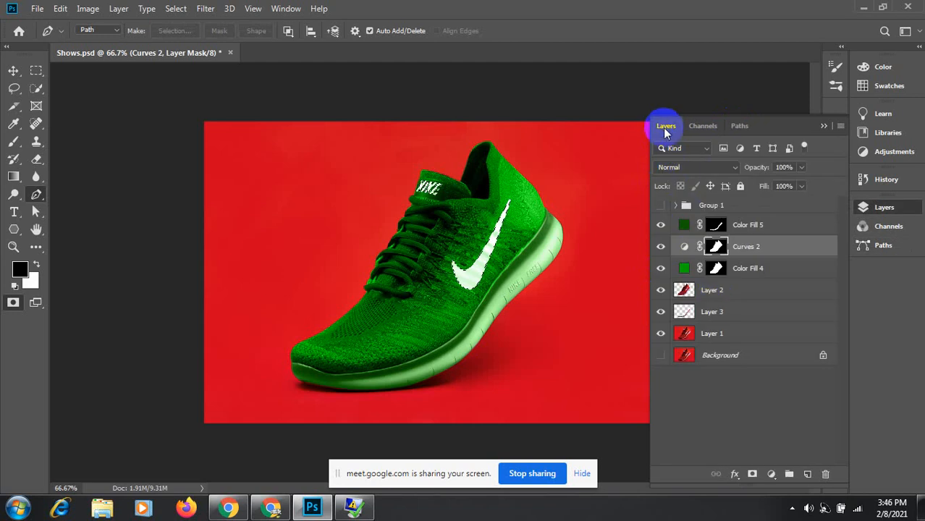
Step: Select Layer 1, duplicate it with Ctrl+J, and undo the duplicate
{"action": "left_click", "coordinate": [708, 332]}
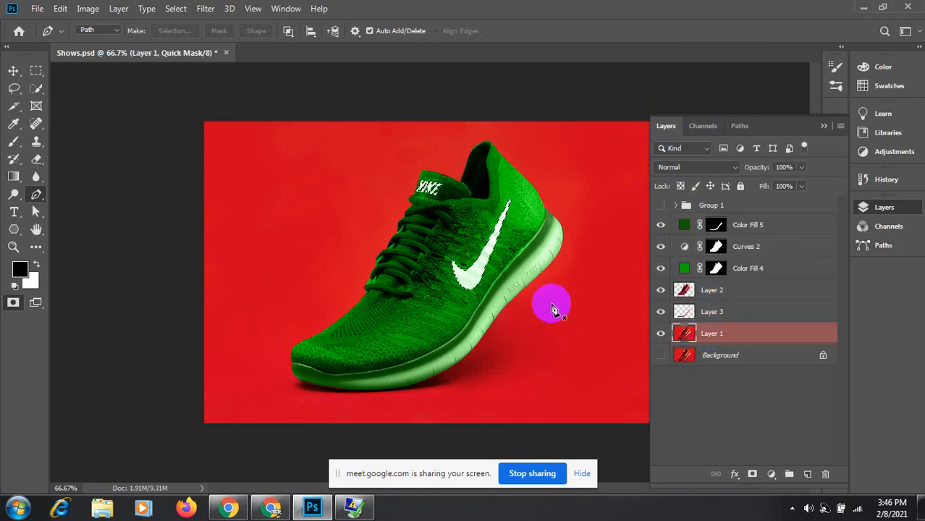
{"action": "key", "text": "q"}
{"action": "key", "text": "ctrl+j"}
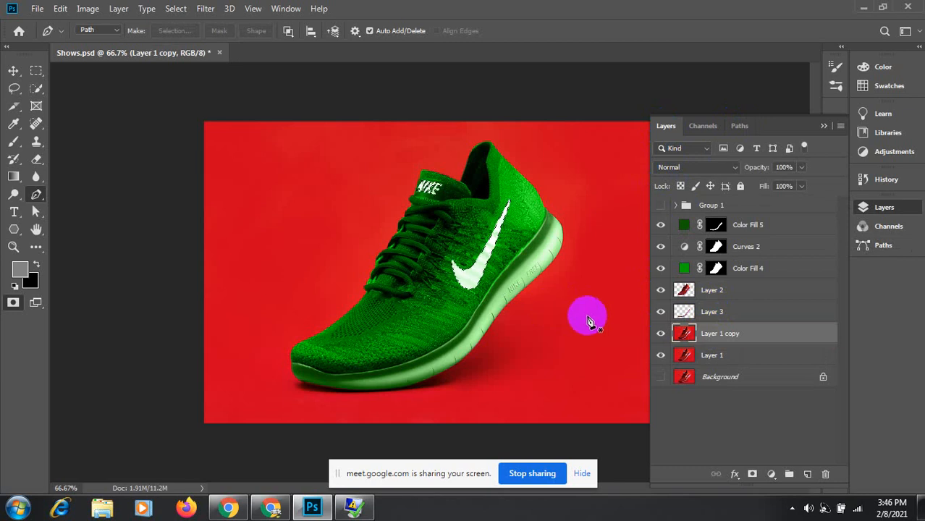
{"action": "key", "text": "ctrl+z"}
{"action": "key", "text": "ctrl+z"}
Step: Try the Combine Shapes and Exclude Overlapping Shapes path operations, duplicating and undoing Layer 1 each time
{"action": "left_click", "coordinate": [288, 30]}
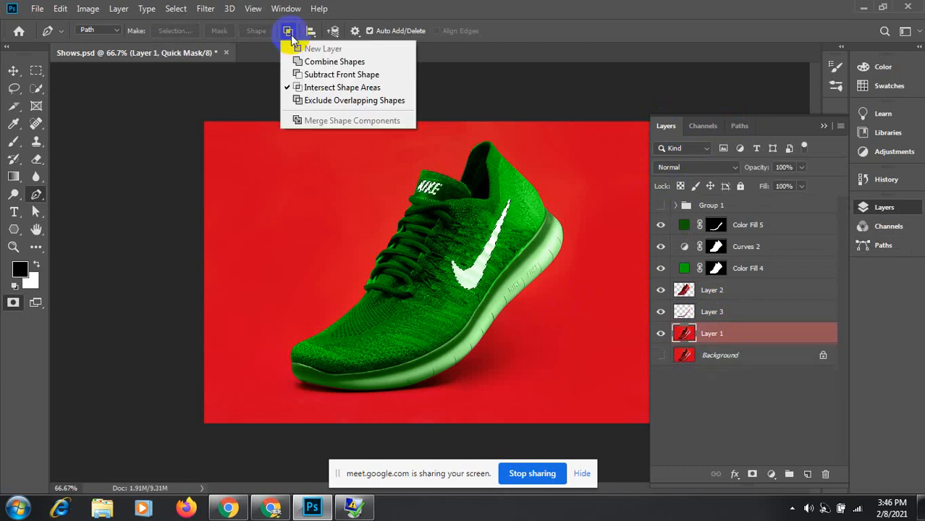
{"action": "left_click", "coordinate": [304, 62]}
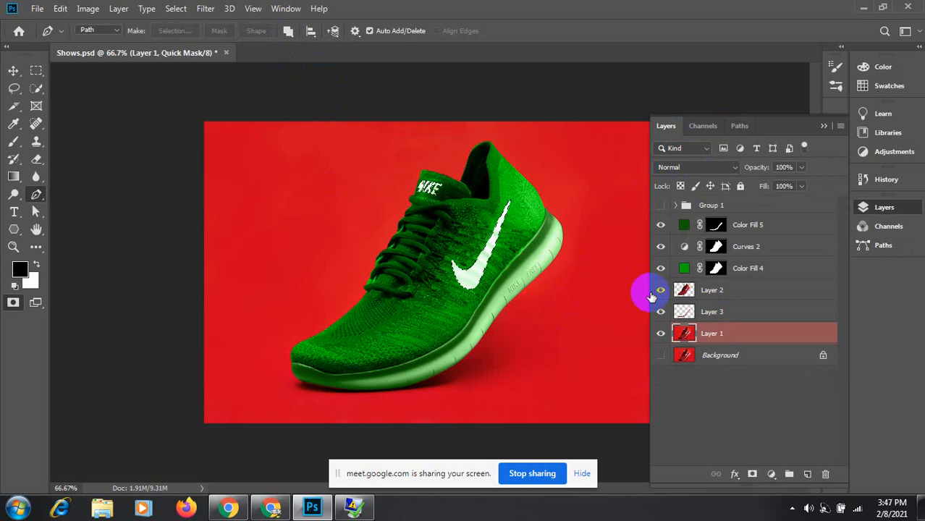
{"action": "key", "text": "ctrl+j"}
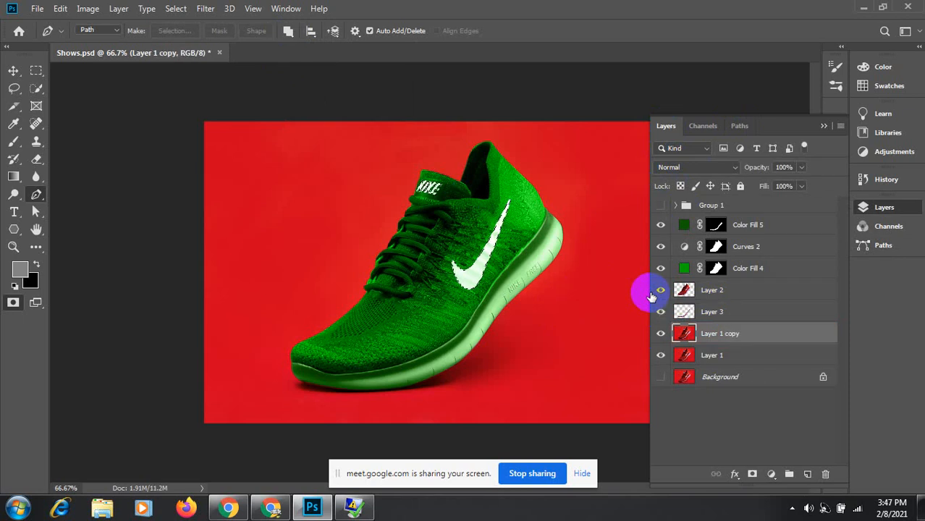
{"action": "key", "text": "ctrl+z"}
{"action": "left_click", "coordinate": [289, 33]}
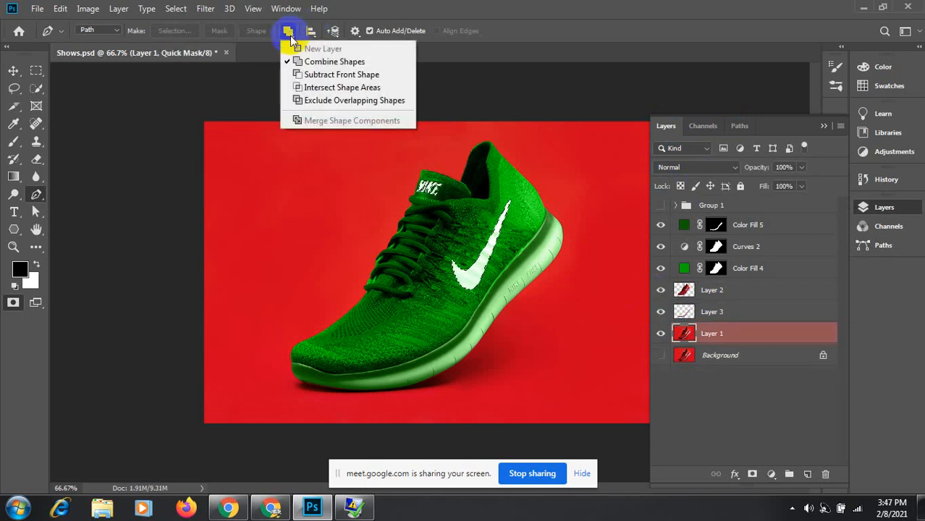
{"action": "left_click", "coordinate": [305, 102]}
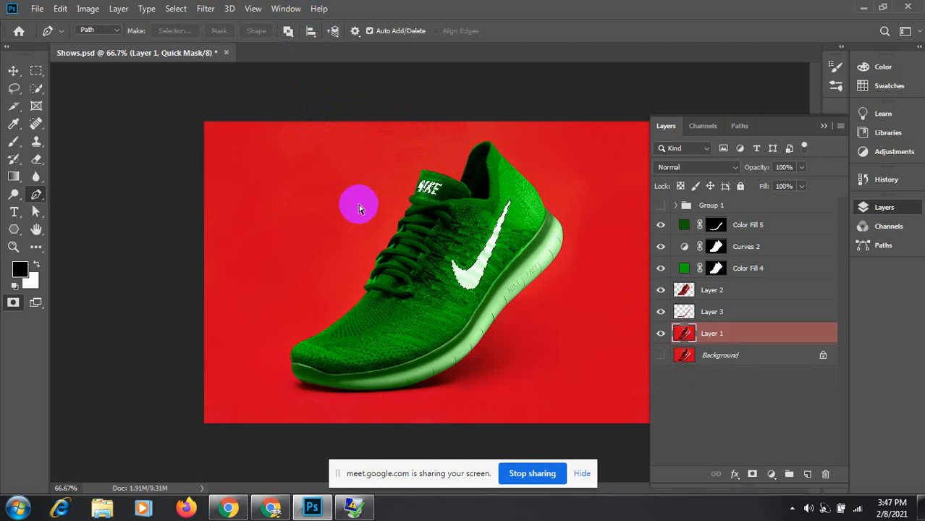
{"action": "key", "text": "ctrl+j"}
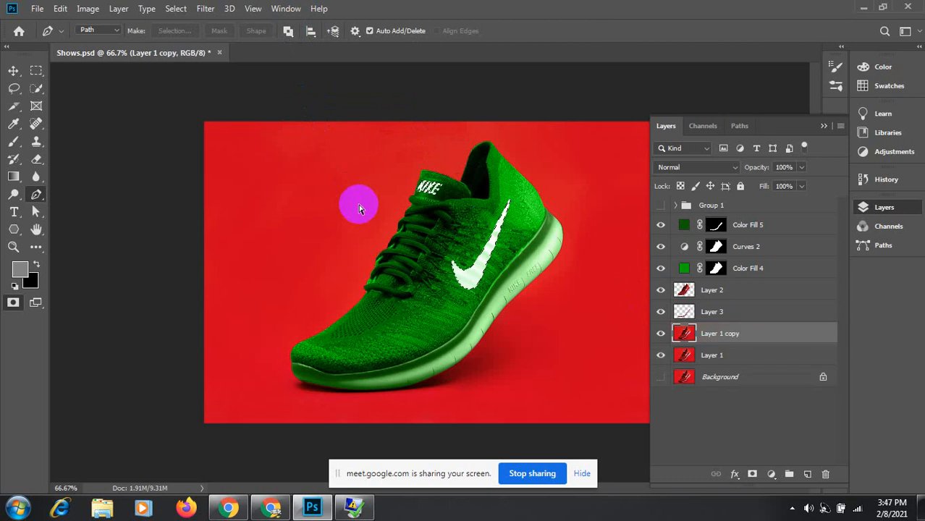
{"action": "key", "text": "ctrl+z"}
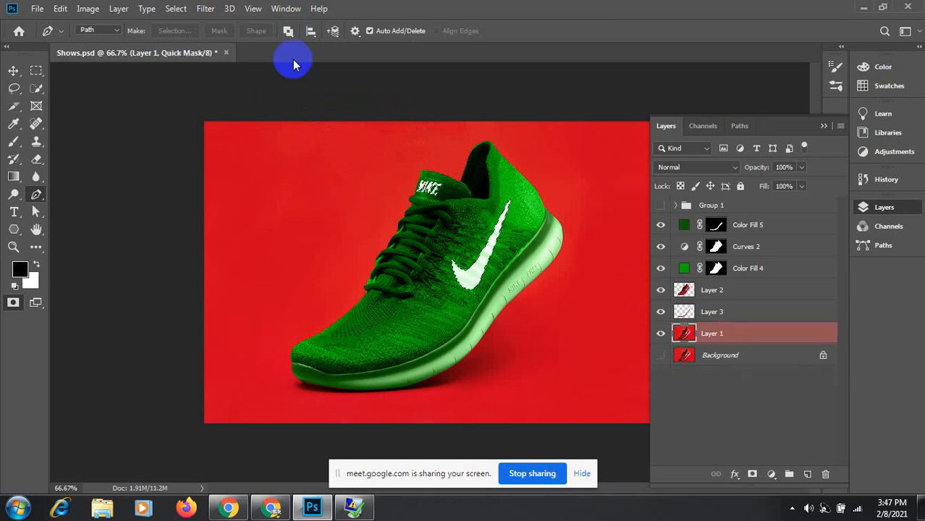
{"action": "left_click", "coordinate": [289, 32]}
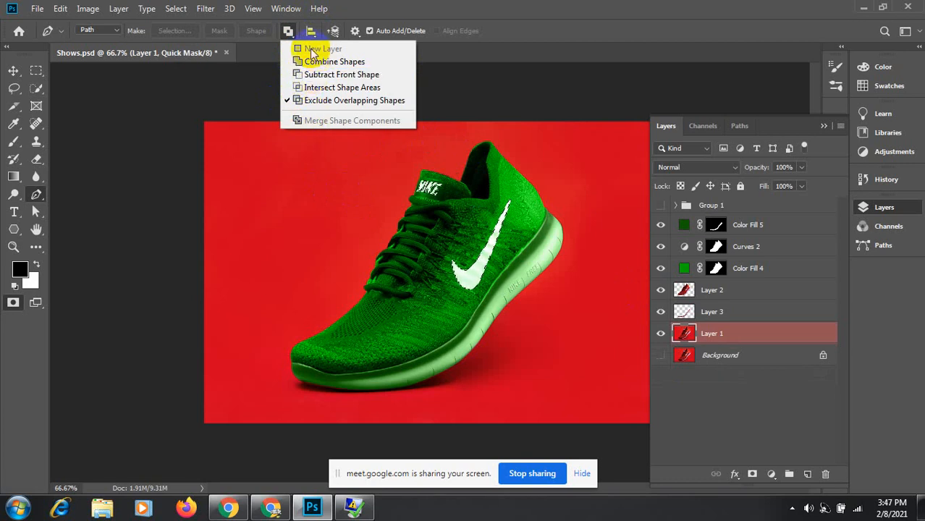
{"action": "left_click", "coordinate": [314, 63]}
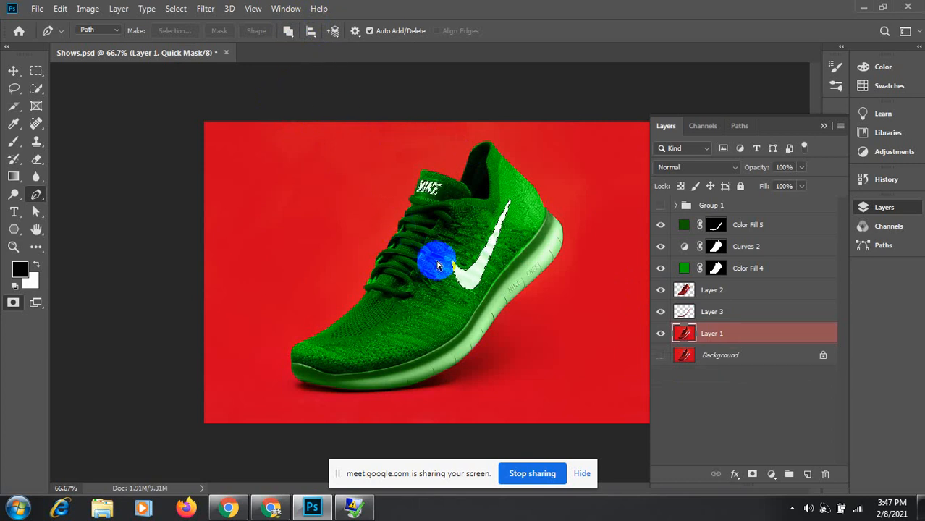
{"action": "key", "text": "ctrl+j"}
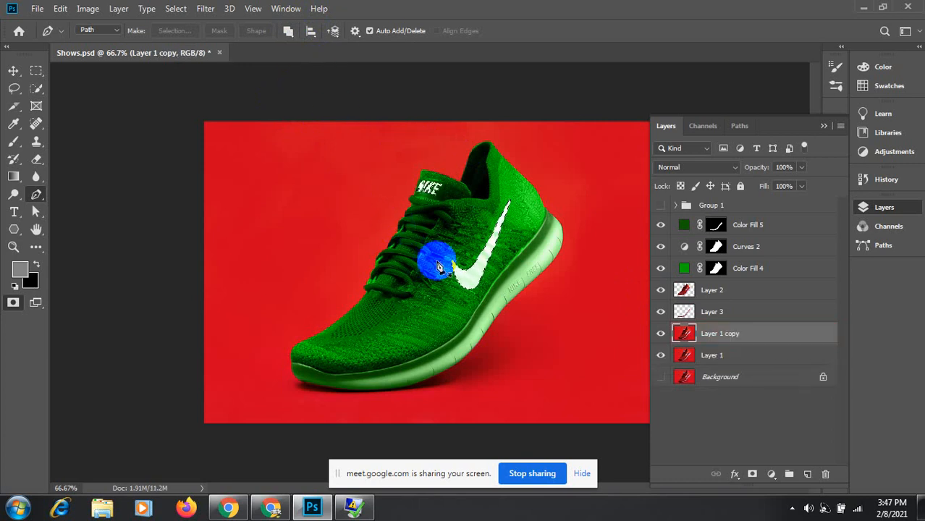
{"action": "key", "text": "ctrl+z"}
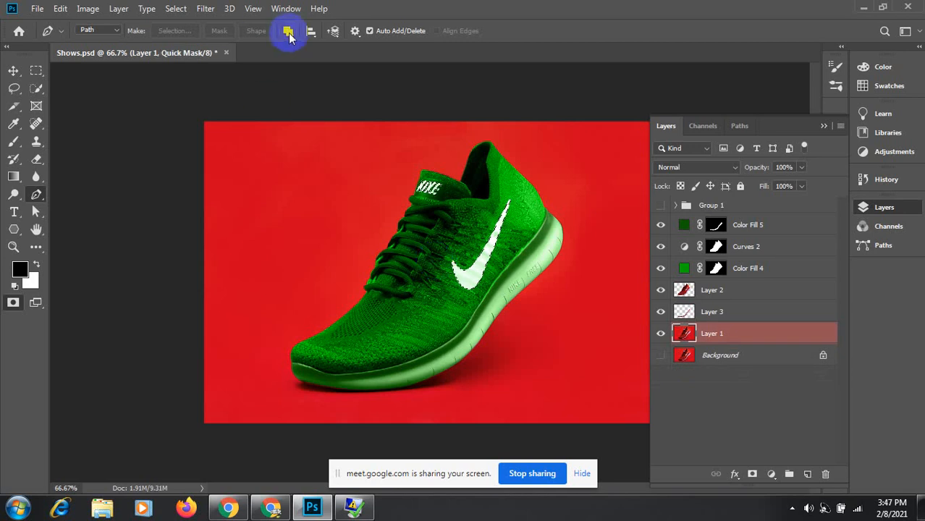
Step: Try Subtract Front Shape and Intersect Shape Areas, finishing on Exclude Overlapping Shapes
{"action": "left_click", "coordinate": [288, 31]}
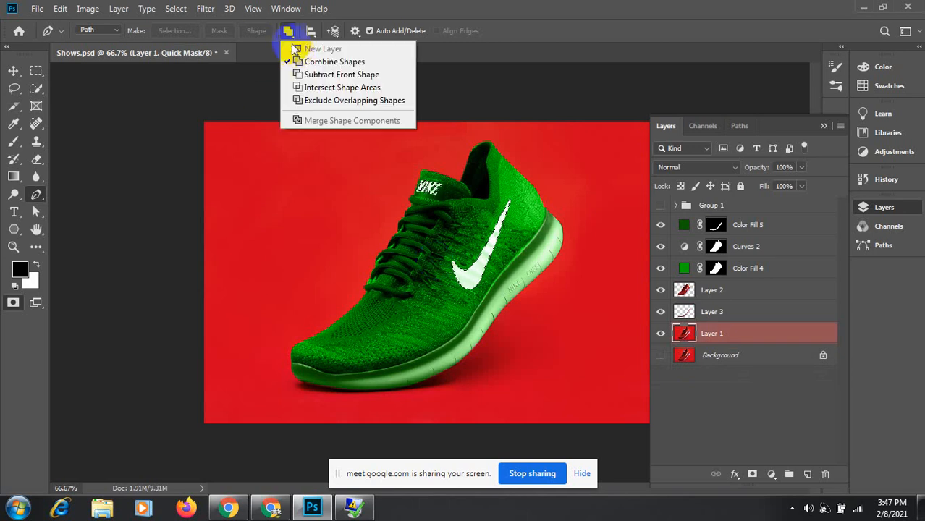
{"action": "left_click", "coordinate": [313, 75]}
{"action": "key", "text": "ctrl+j"}
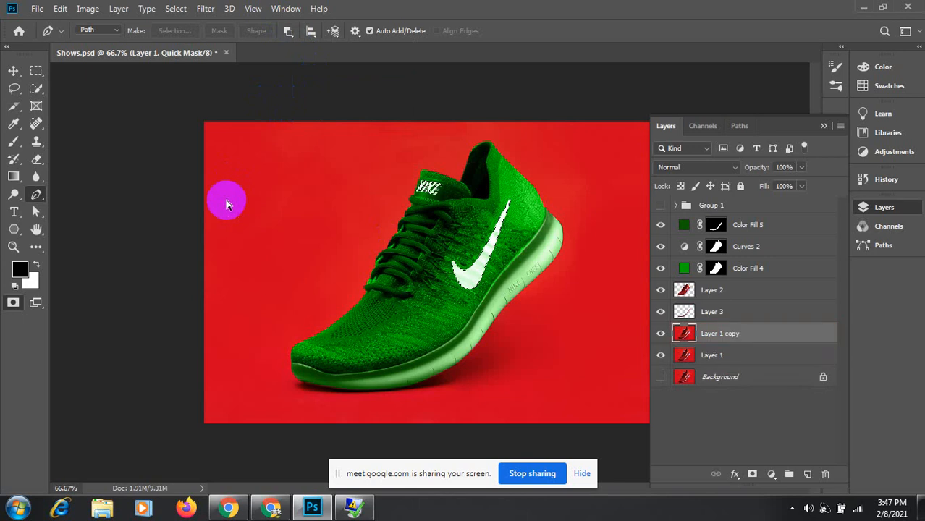
{"action": "key", "text": "q"}
{"action": "key", "text": "ctrl+z"}
{"action": "key", "text": "ctrl+z"}
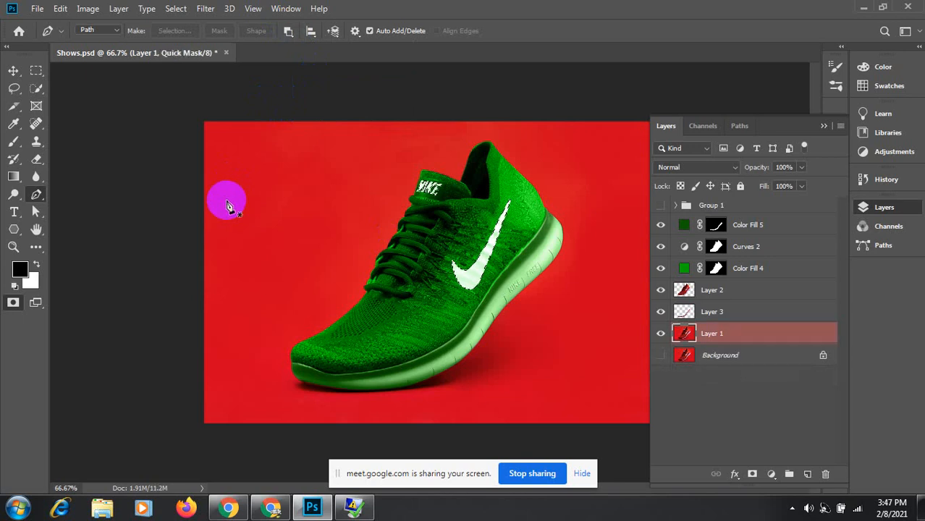
{"action": "left_click", "coordinate": [292, 34]}
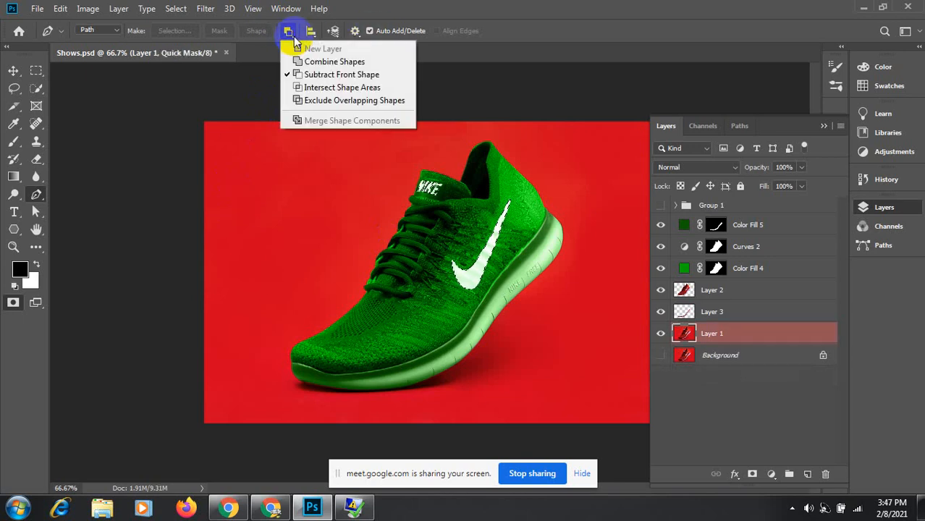
{"action": "left_click", "coordinate": [310, 88]}
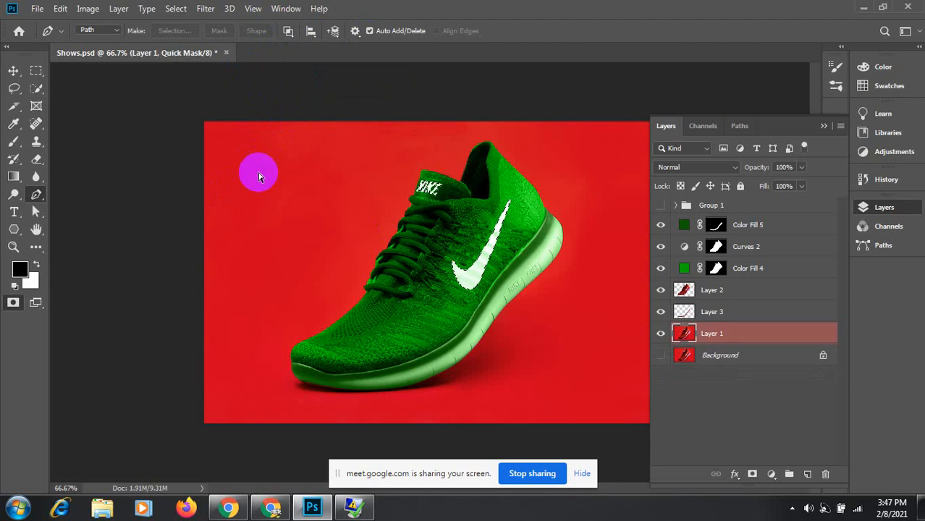
{"action": "key", "text": "ctrl+j"}
{"action": "key", "text": "q"}
{"action": "key", "text": "ctrl+z"}
{"action": "key", "text": "ctrl+z"}
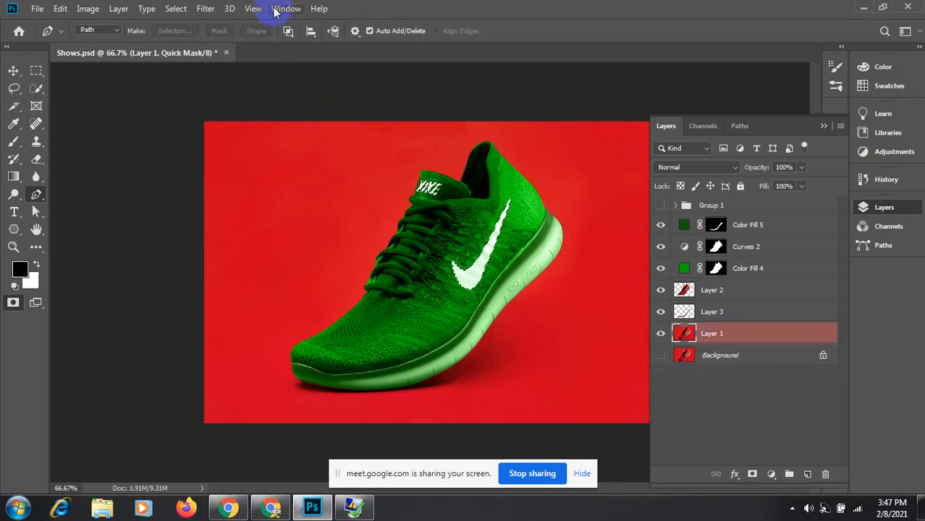
{"action": "left_click", "coordinate": [288, 31]}
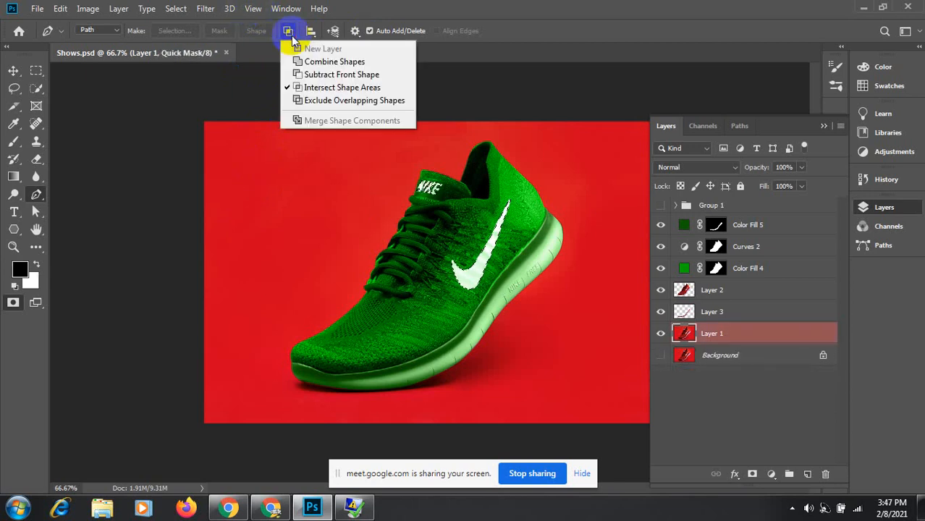
{"action": "left_click", "coordinate": [315, 100]}
{"action": "key", "text": "ctrl+shift+z"}
{"action": "key", "text": "ctrl+shift+z"}
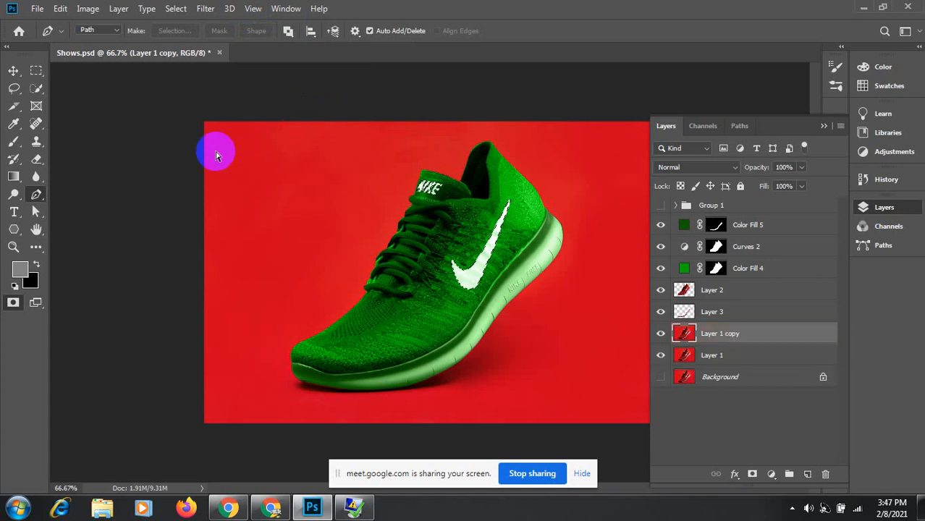
{"action": "key", "text": "ctrl+z"}
{"action": "key", "text": "ctrl+z"}
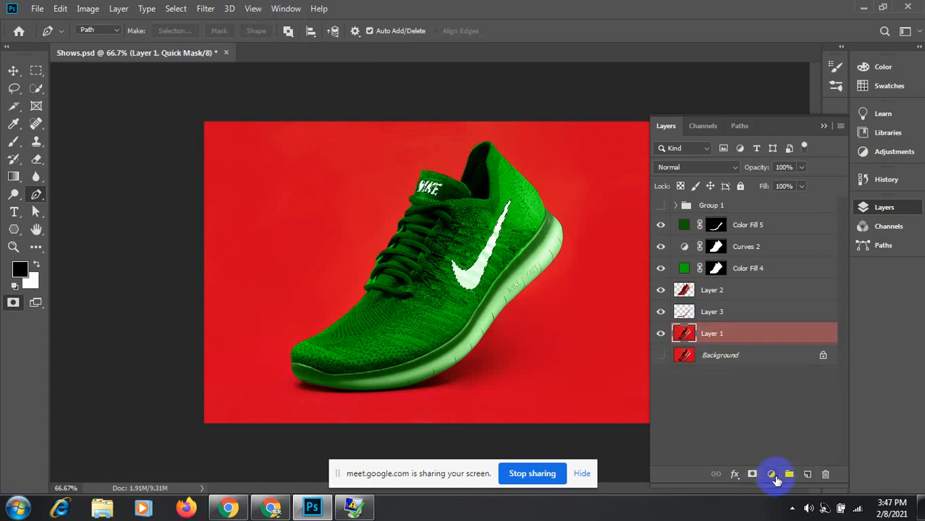
{"action": "left_click", "coordinate": [773, 476]}
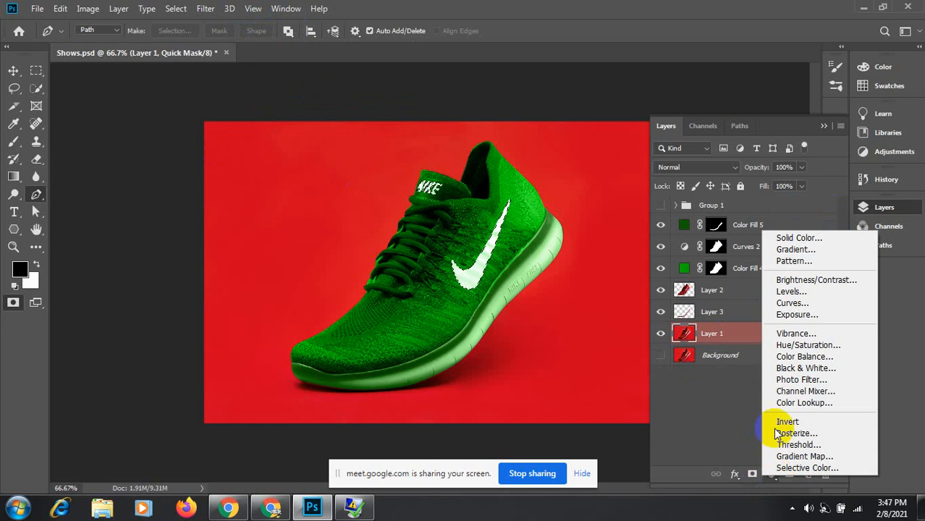
{"action": "left_click", "coordinate": [808, 238]}
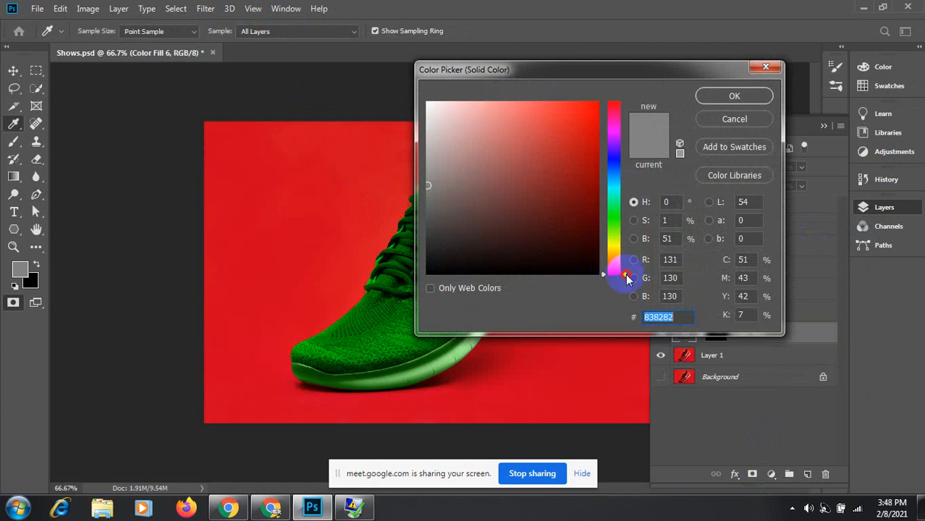
{"action": "left_click_drag", "start_coordinate": [627, 279], "coordinate": [626, 164]}
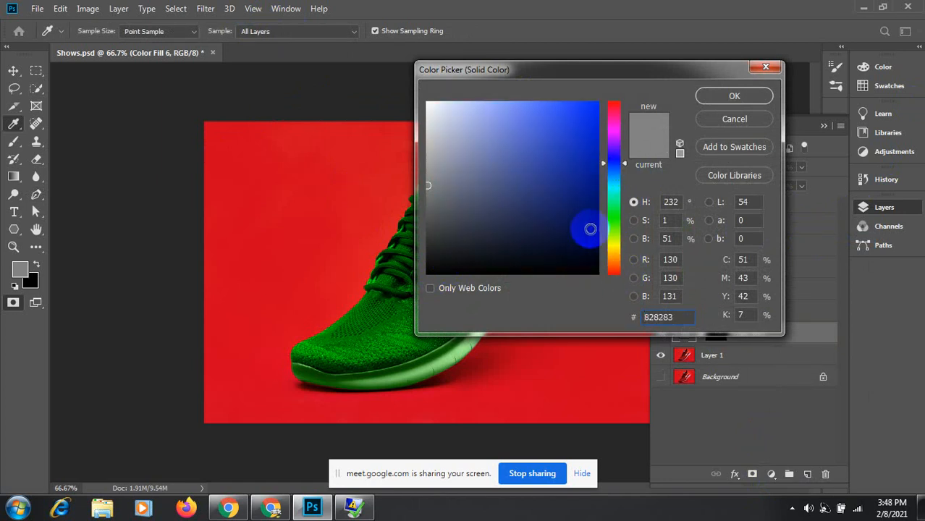
{"action": "left_click", "coordinate": [592, 229]}
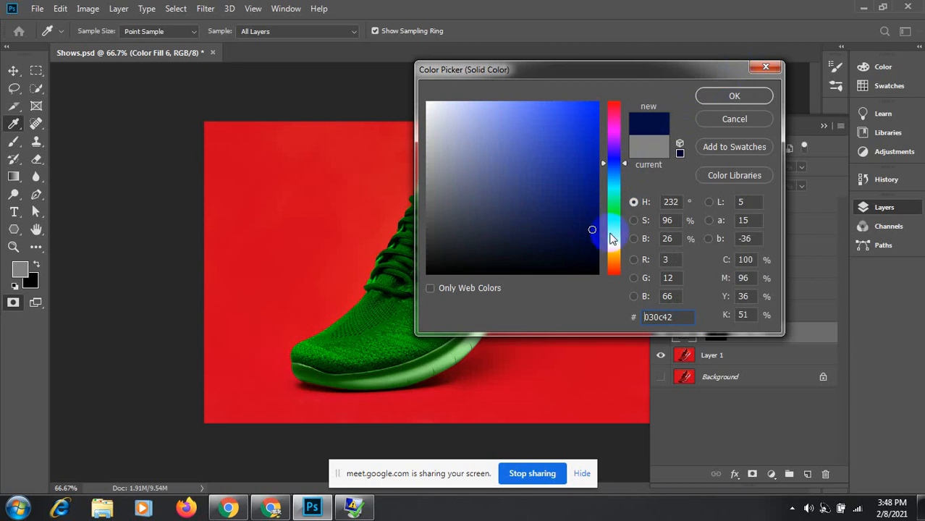
{"action": "left_click", "coordinate": [593, 245]}
{"action": "left_click", "coordinate": [730, 96]}
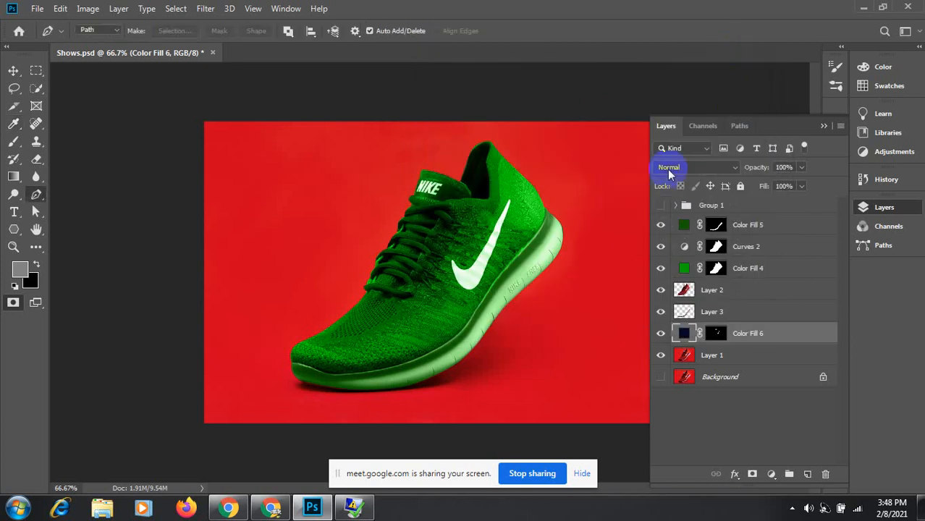
{"action": "left_click", "coordinate": [723, 167]}
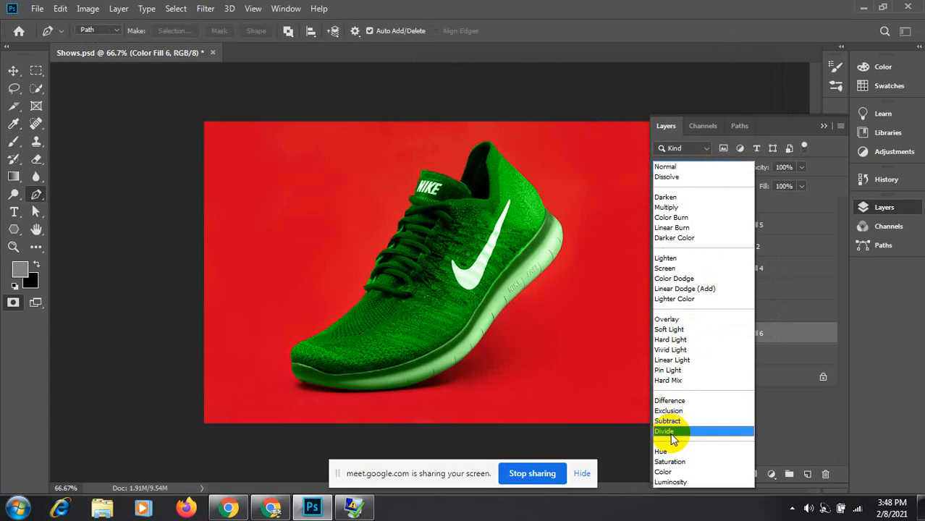
{"action": "left_click", "coordinate": [665, 471]}
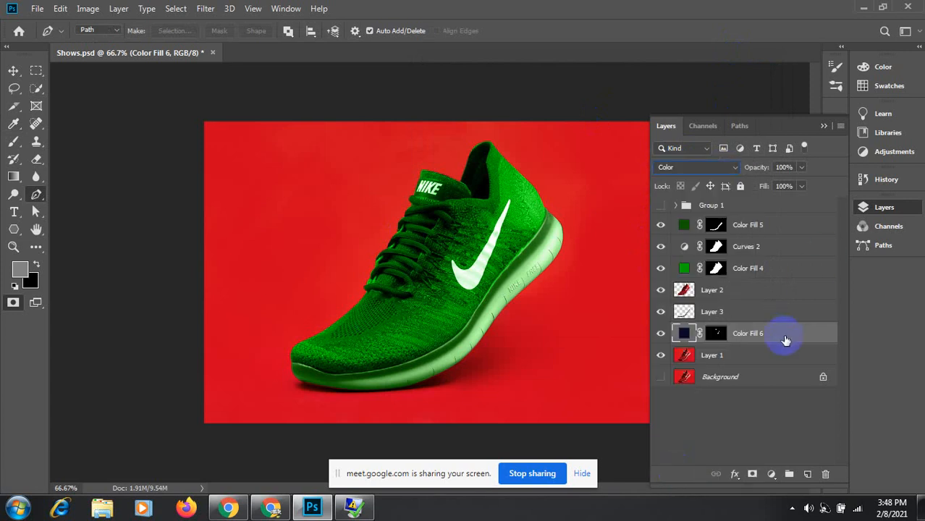
{"action": "left_click_drag", "start_coordinate": [786, 340], "coordinate": [776, 221]}
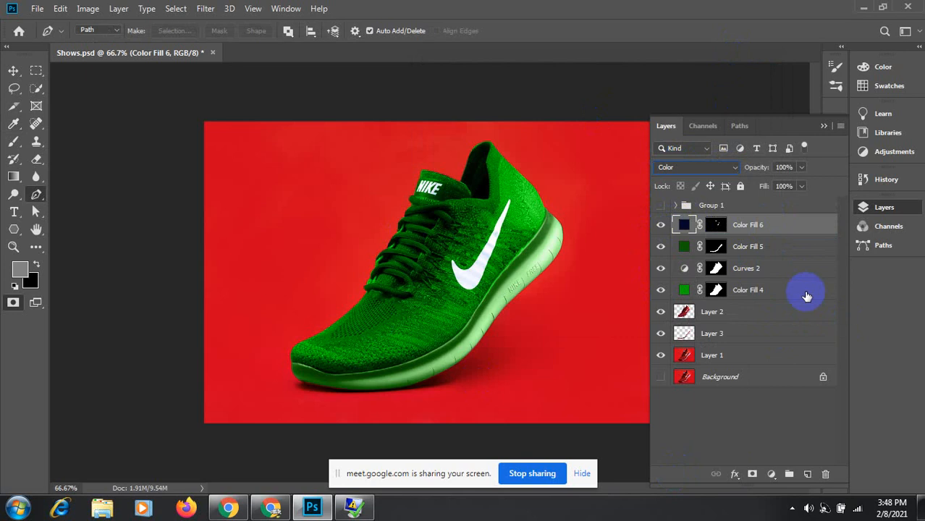
{"action": "left_click", "coordinate": [828, 477]}
{"action": "left_click", "coordinate": [400, 197]}
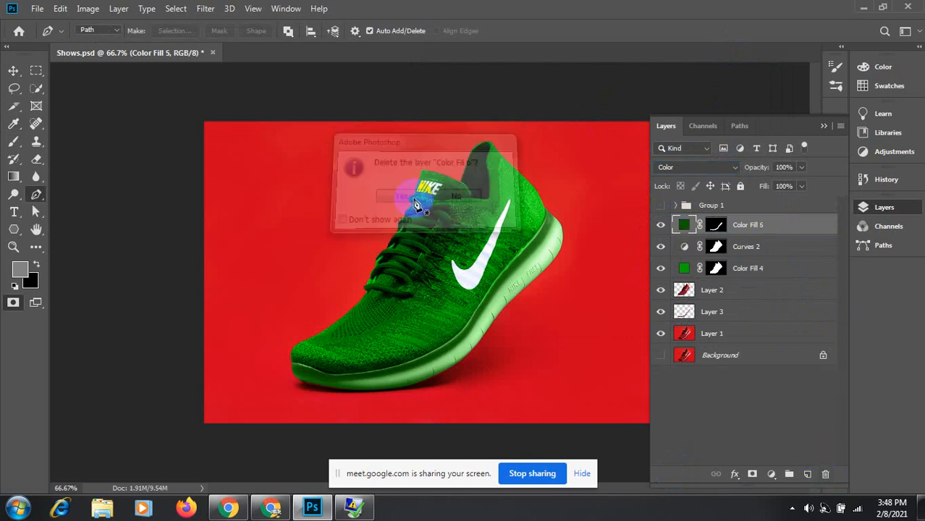
{"action": "left_click", "coordinate": [686, 338]}
{"action": "key", "text": "q"}
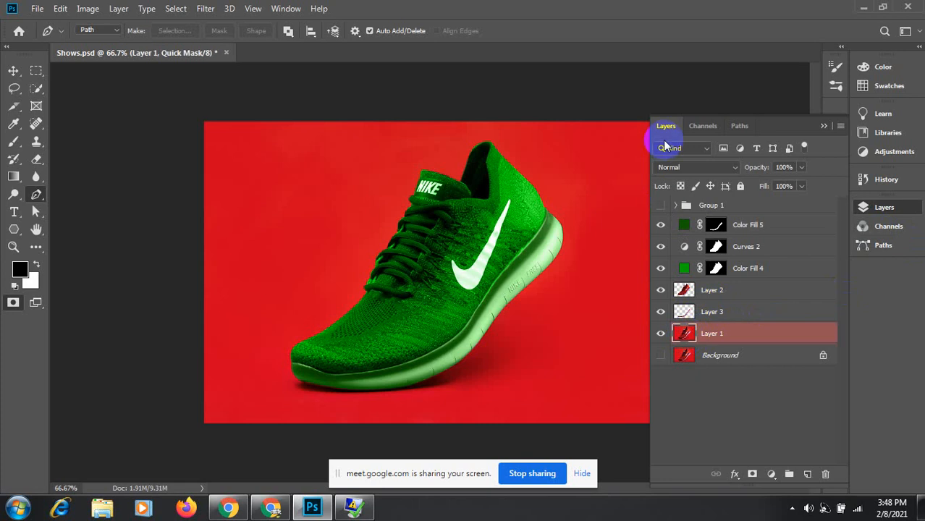
Step: Keep Exclude Overlapping Shapes set for paths while checking the Paths panel
{"action": "left_click", "coordinate": [739, 127]}
{"action": "left_click", "coordinate": [289, 31]}
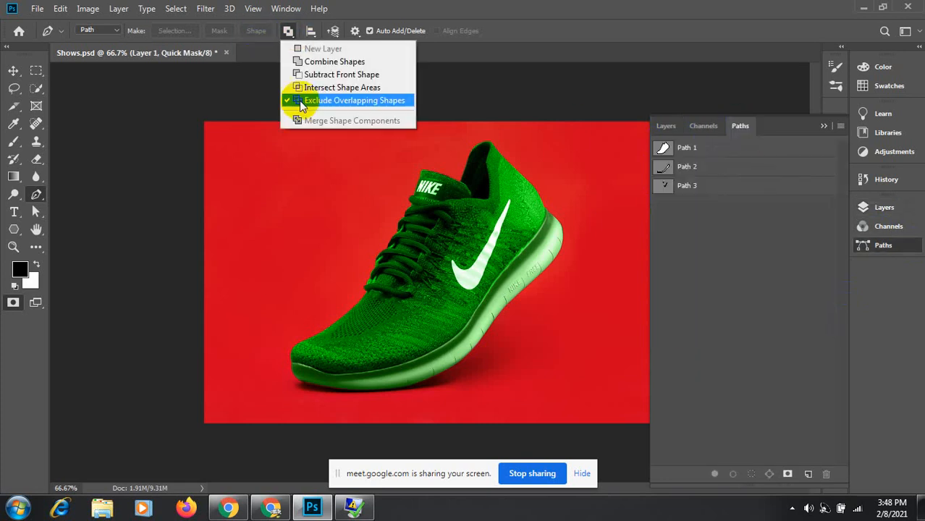
{"action": "left_click", "coordinate": [305, 100]}
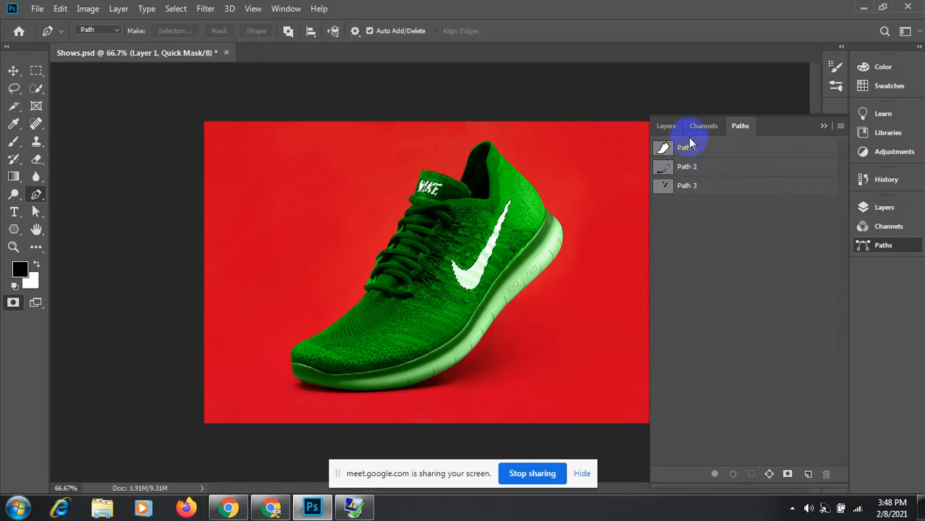
{"action": "left_click", "coordinate": [665, 129]}
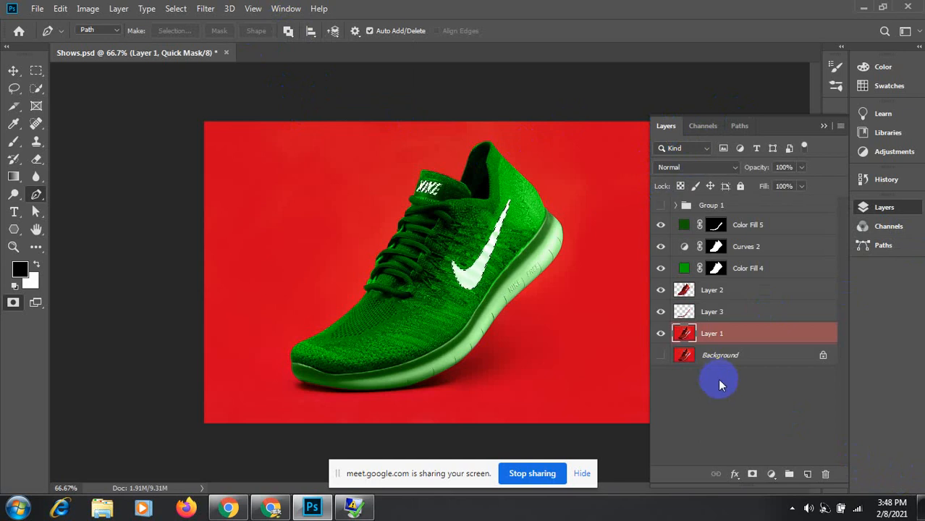
Step: Add a near-black 030202 Solid Color fill and place it just under Group 1
{"action": "left_click", "coordinate": [771, 474]}
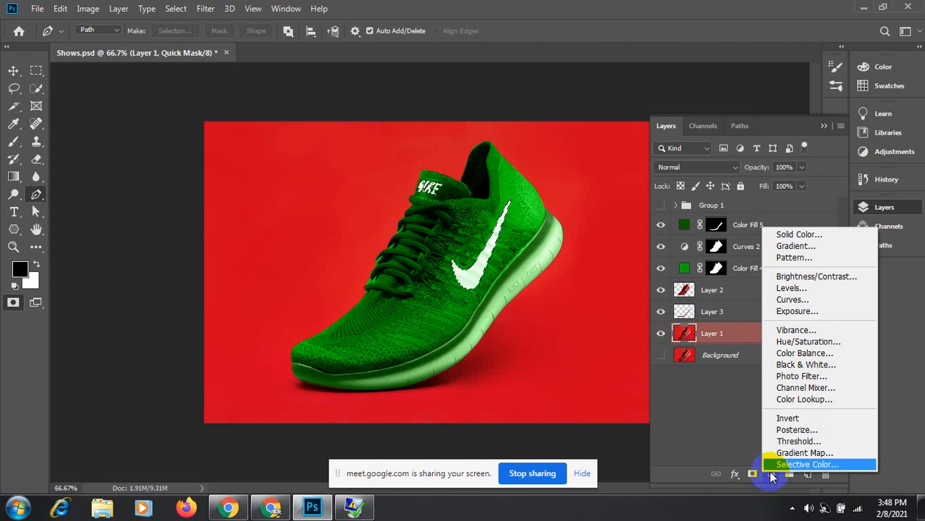
{"action": "left_click", "coordinate": [786, 236]}
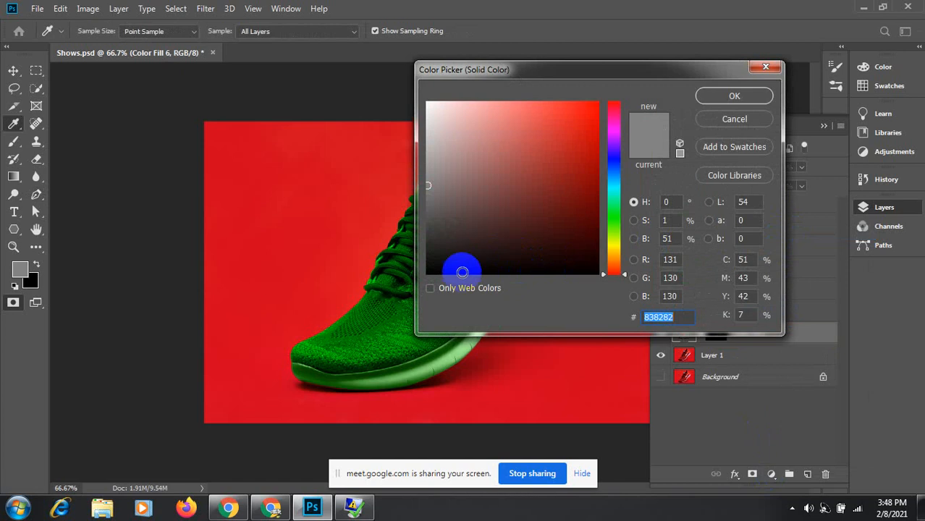
{"action": "left_click", "coordinate": [456, 272]}
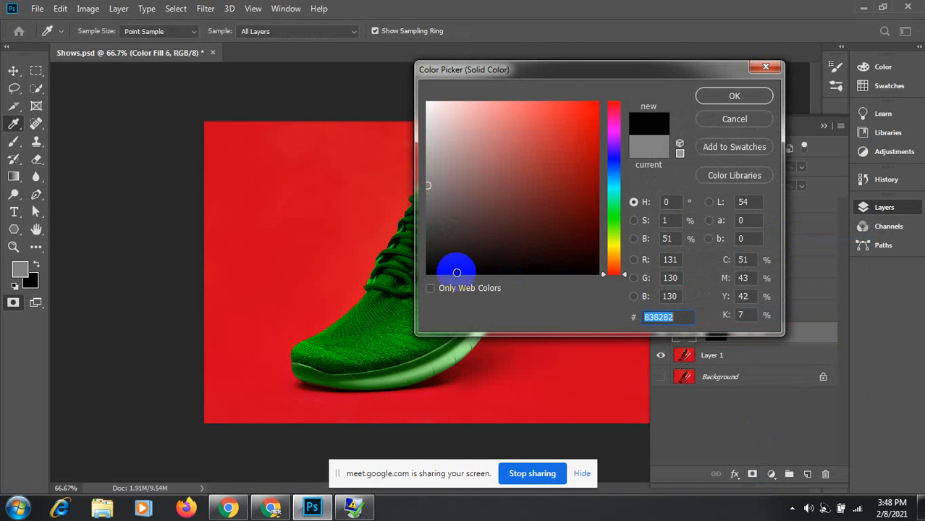
{"action": "left_click", "coordinate": [736, 97]}
{"action": "key", "text": "p"}
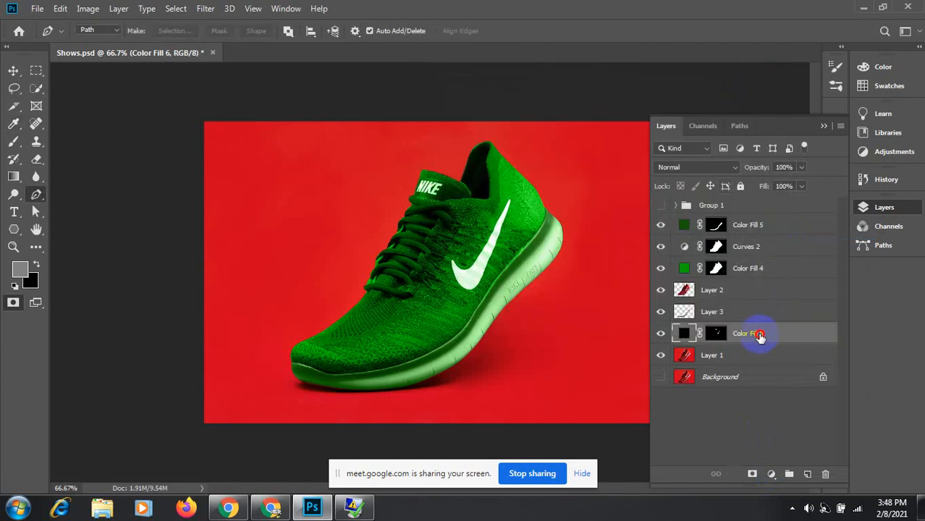
{"action": "left_click_drag", "start_coordinate": [759, 335], "coordinate": [752, 214]}
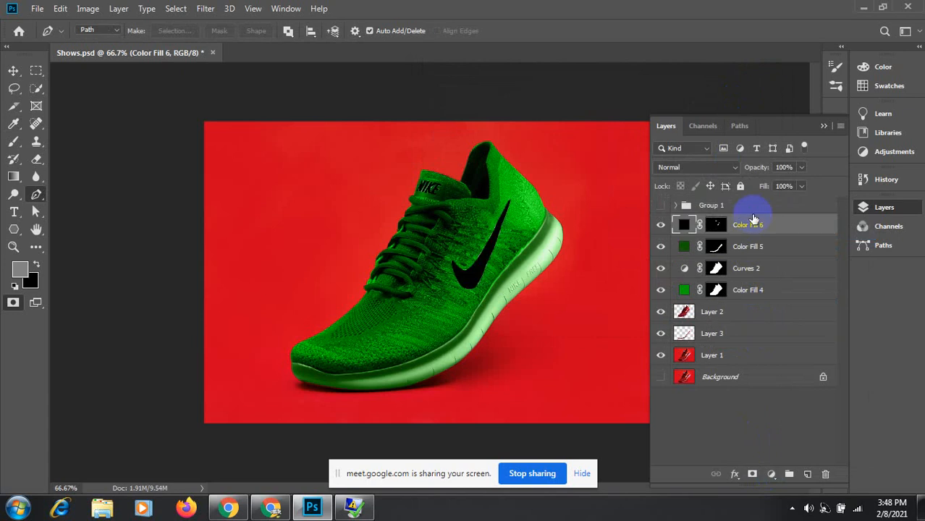
{"action": "left_click", "coordinate": [13, 70]}
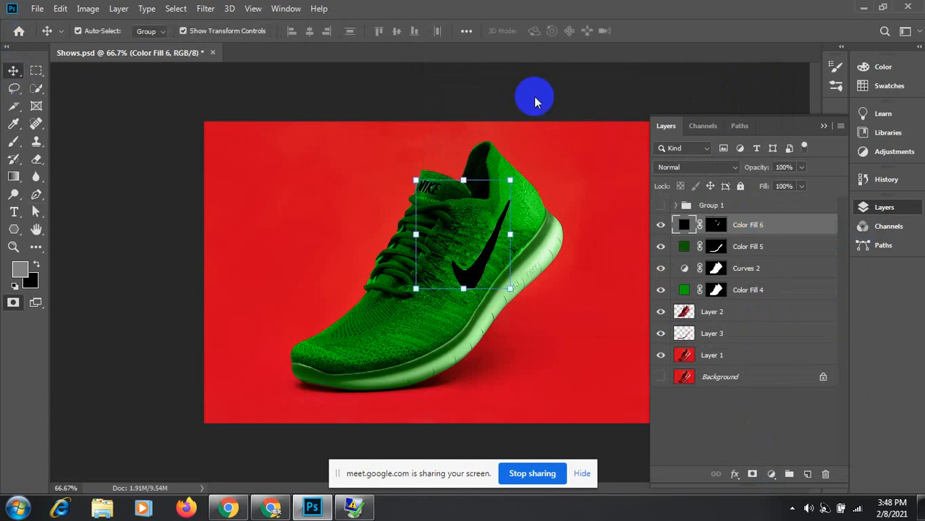
Step: Group the green-variant layers into Group 2 and toggle it against Group 1 to compare
{"action": "left_click", "coordinate": [733, 341], "text": "shift"}
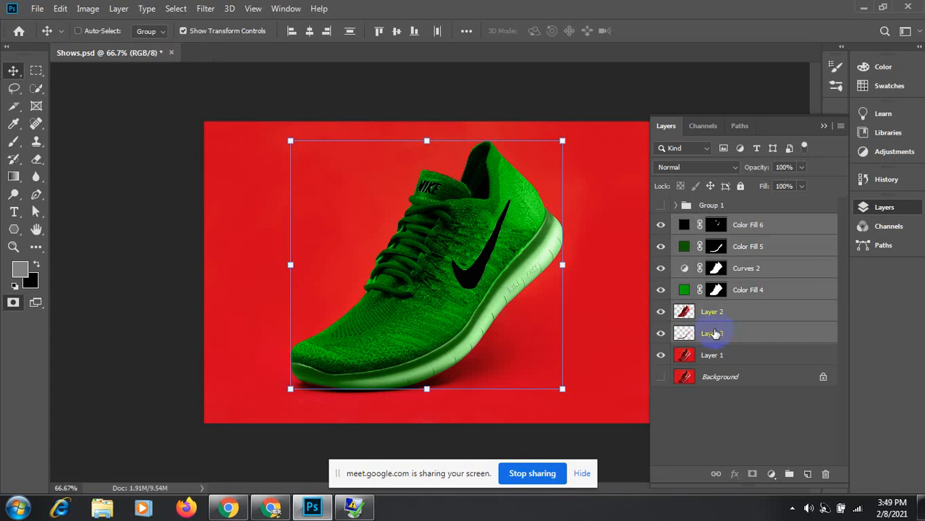
{"action": "key", "text": "ctrl+g"}
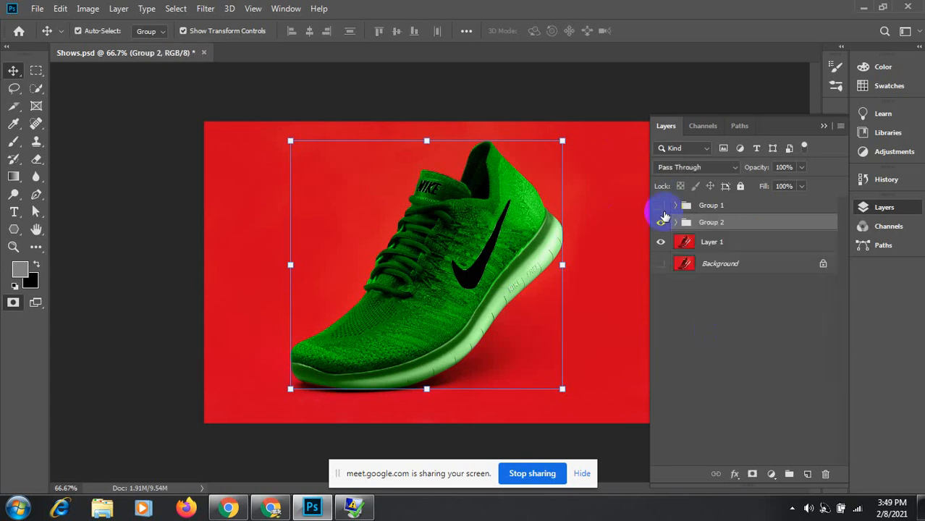
{"action": "left_click", "coordinate": [661, 224]}
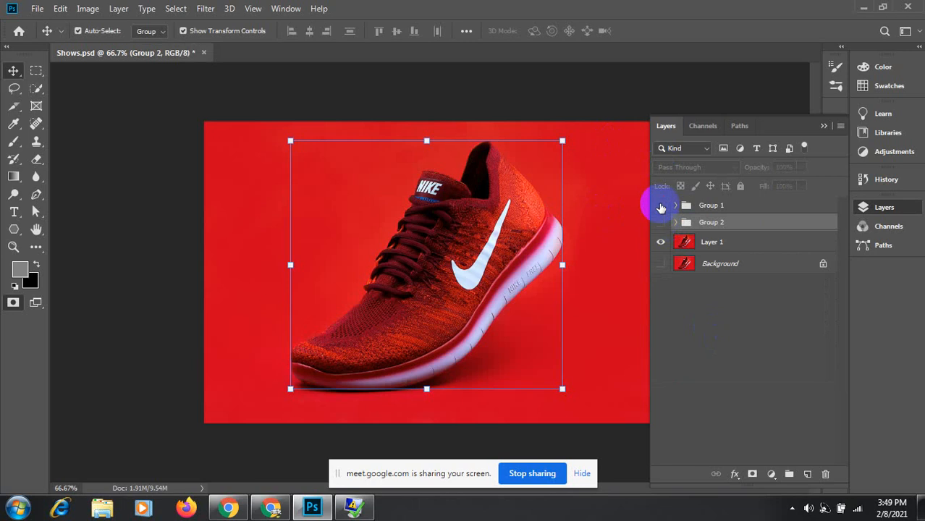
{"action": "left_click", "coordinate": [661, 206]}
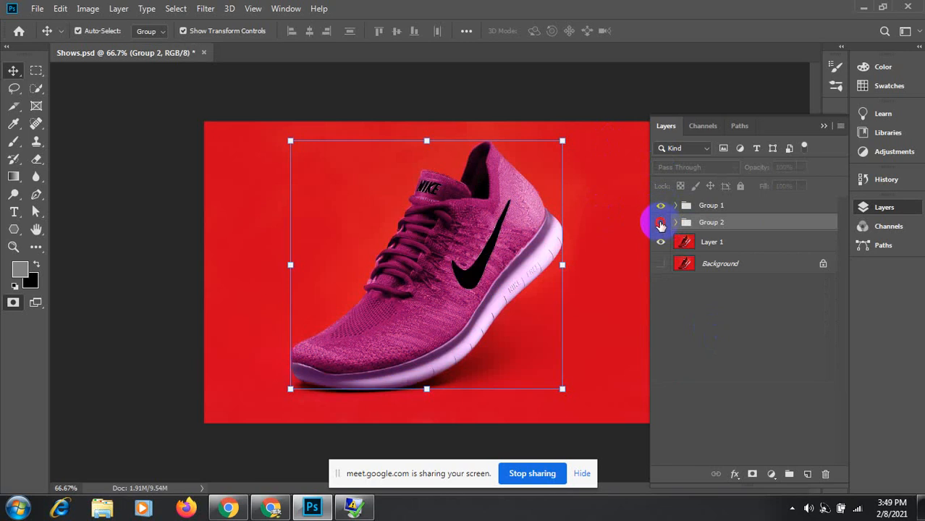
{"action": "left_click", "coordinate": [661, 225]}
{"action": "left_click", "coordinate": [661, 225]}
{"action": "left_click", "coordinate": [661, 224]}
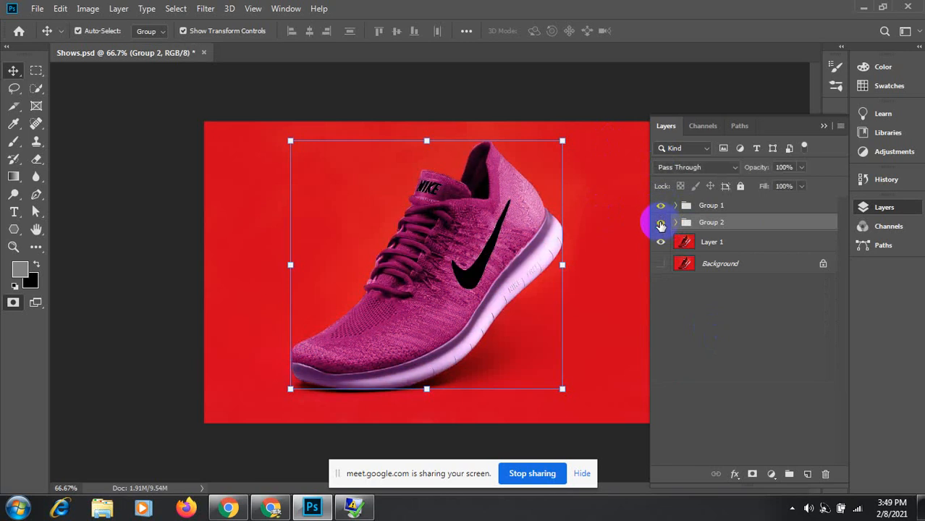
{"action": "left_click", "coordinate": [661, 224]}
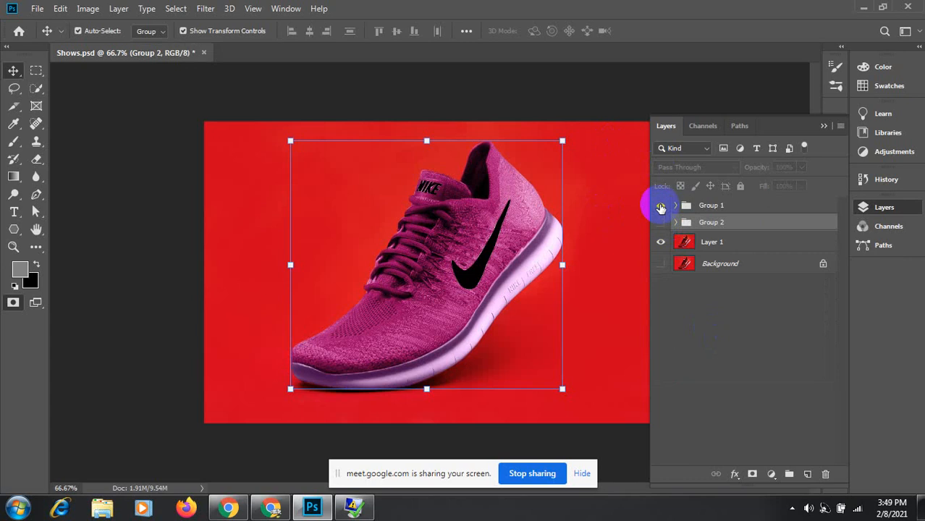
Step: Switch between pink and green variants, leaving Group 2 shown, and expand Group 1
{"action": "left_click", "coordinate": [661, 206]}
{"action": "left_click", "coordinate": [661, 222]}
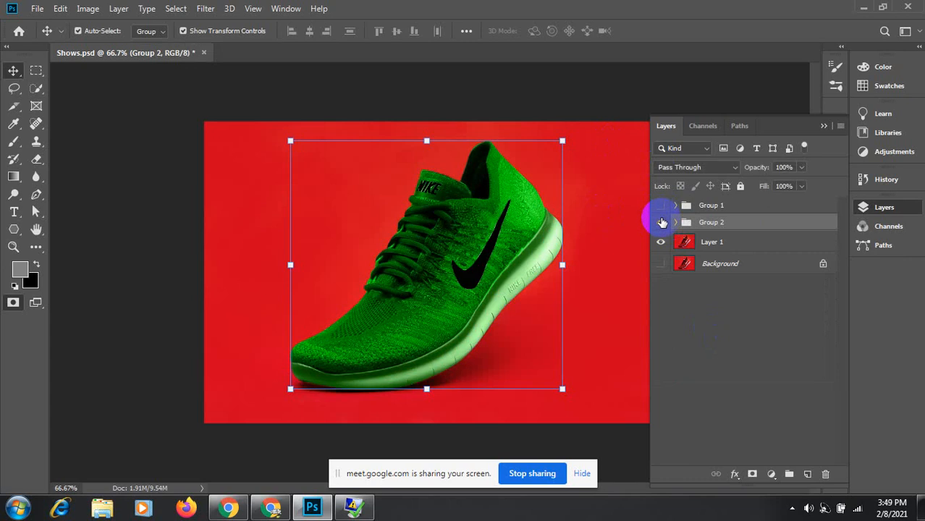
{"action": "left_click", "coordinate": [661, 222]}
{"action": "left_click", "coordinate": [660, 207]}
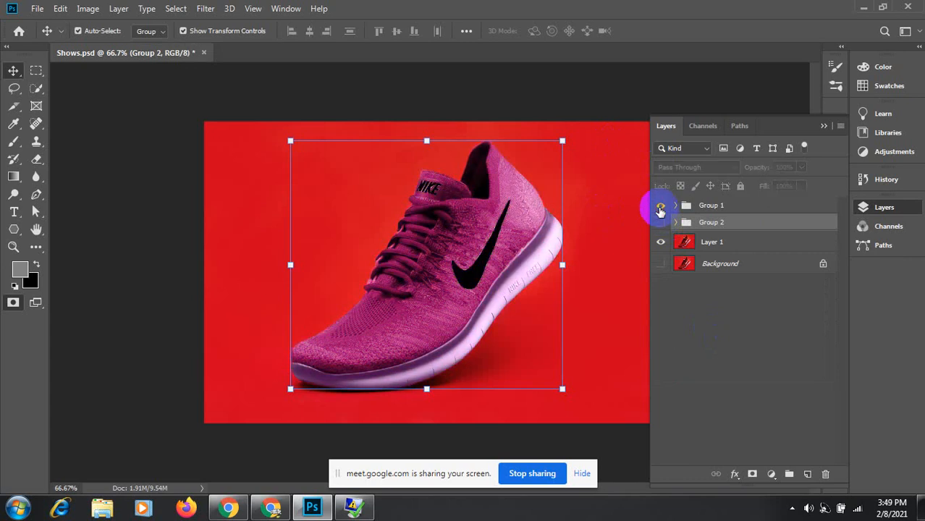
{"action": "left_click", "coordinate": [661, 207]}
{"action": "left_click", "coordinate": [661, 222]}
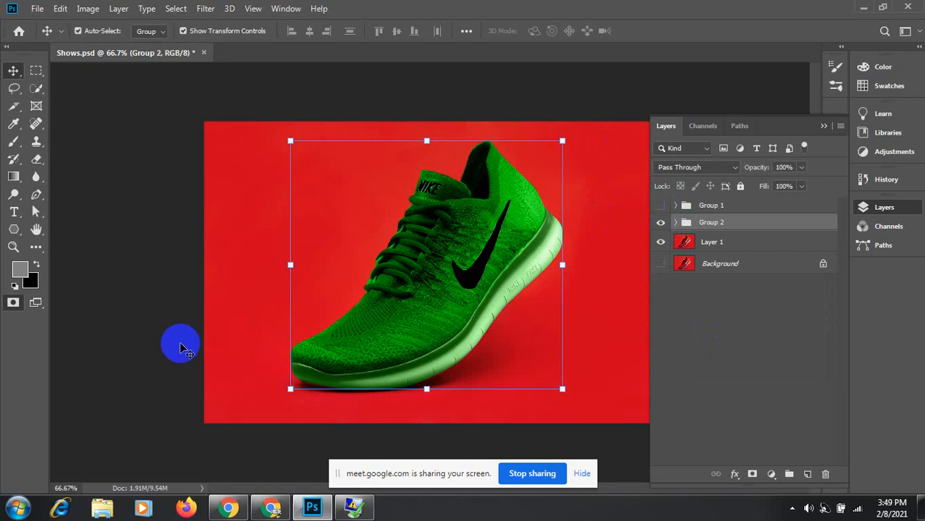
{"action": "left_click", "coordinate": [160, 310]}
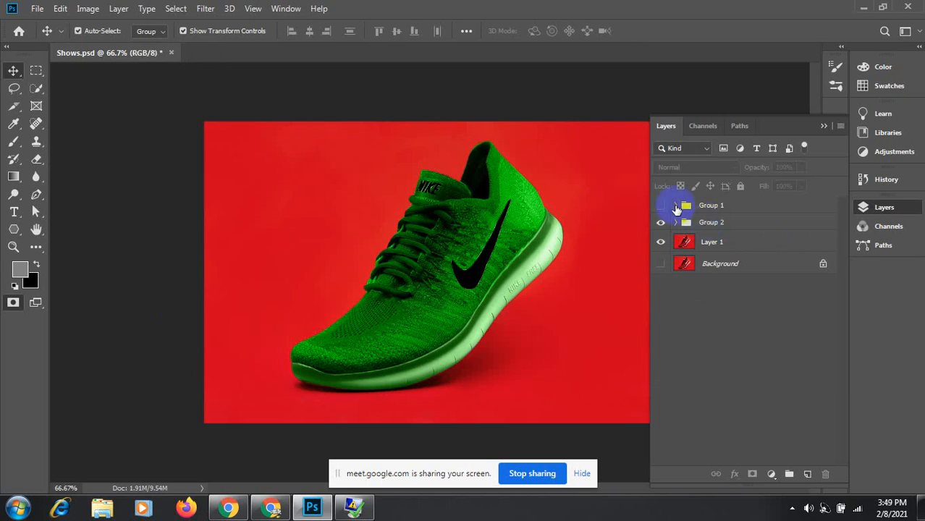
{"action": "left_click", "coordinate": [675, 206]}
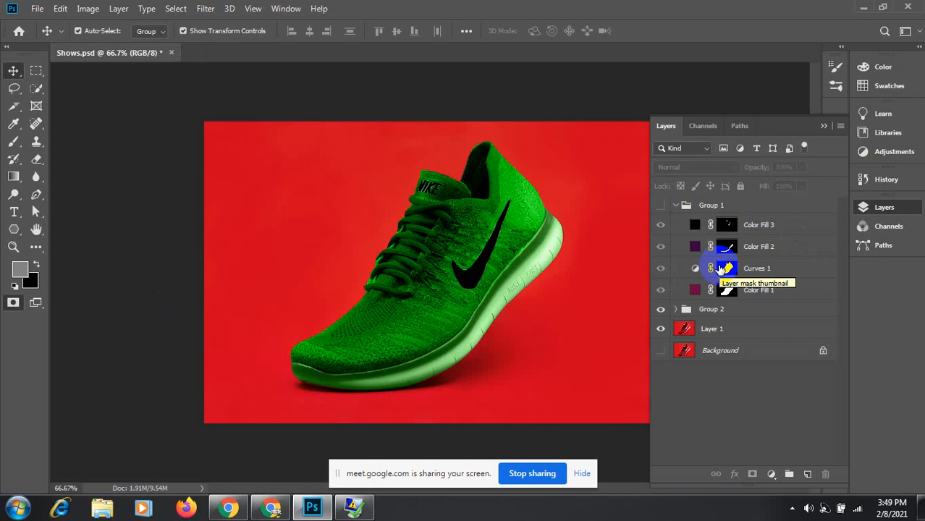
Step: Show pink Group 1 and hide green Group 2 after briefly expanding Group 2
{"action": "left_click", "coordinate": [676, 309]}
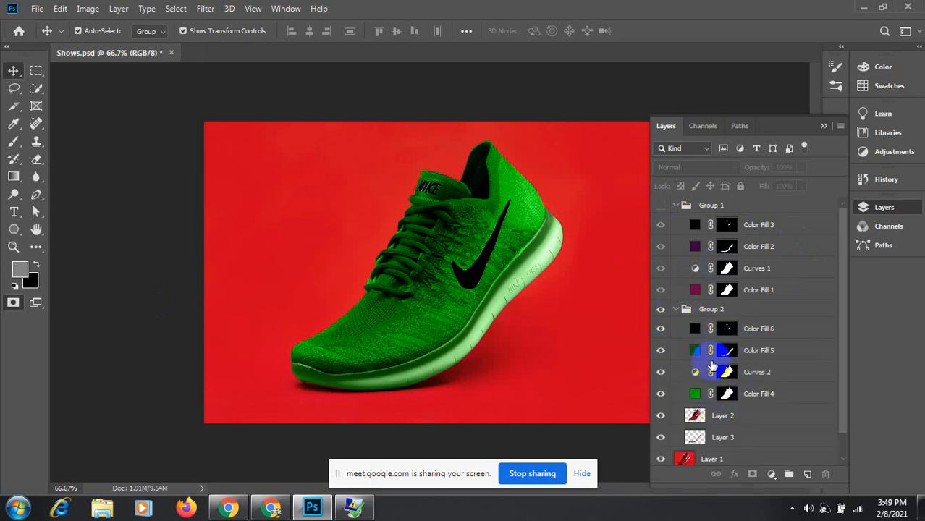
{"action": "left_click", "coordinate": [677, 309]}
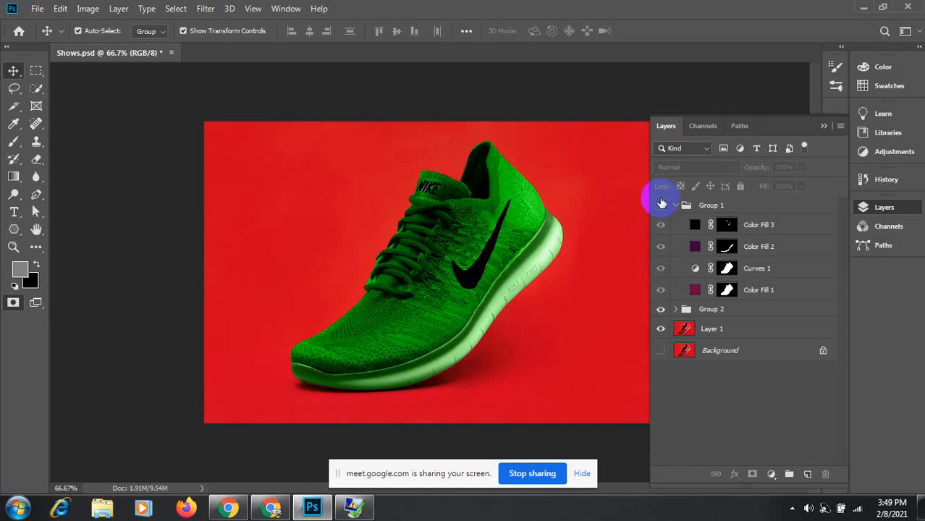
{"action": "left_click", "coordinate": [660, 205]}
{"action": "left_click", "coordinate": [661, 309]}
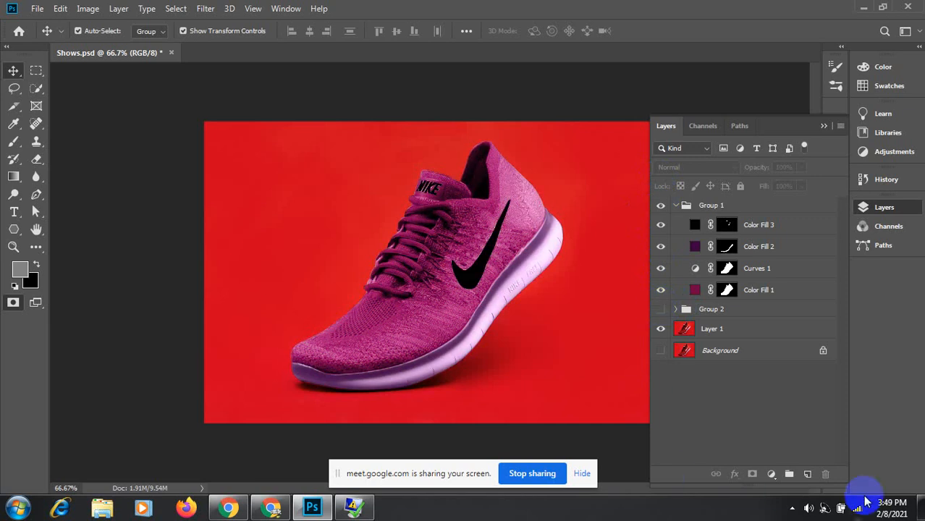
{"action": "left_click", "coordinate": [792, 508]}
{"action": "left_click", "coordinate": [812, 438]}
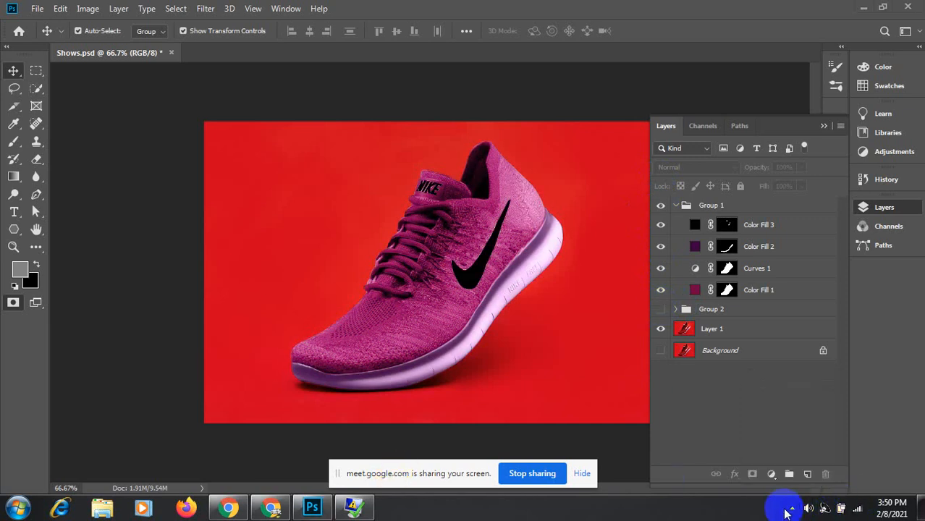
{"action": "left_click", "coordinate": [792, 508]}
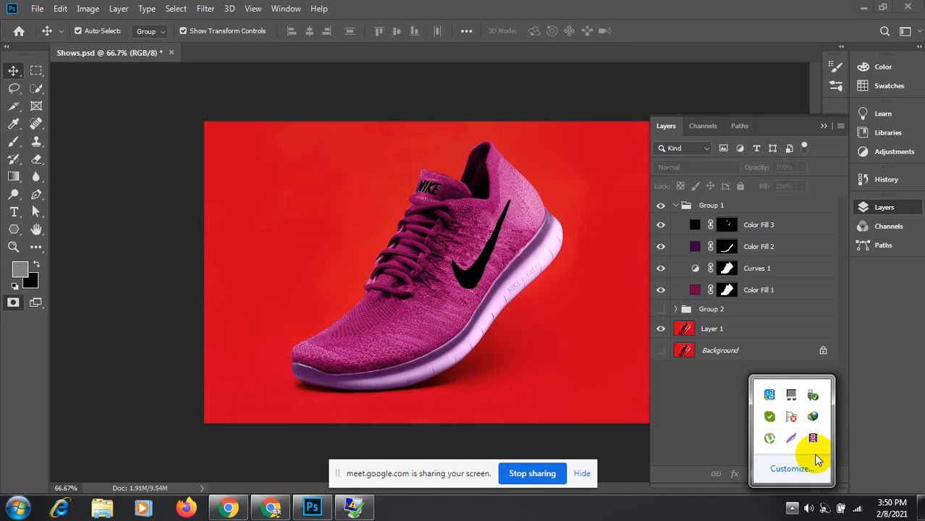
{"action": "left_click", "coordinate": [385, 471]}
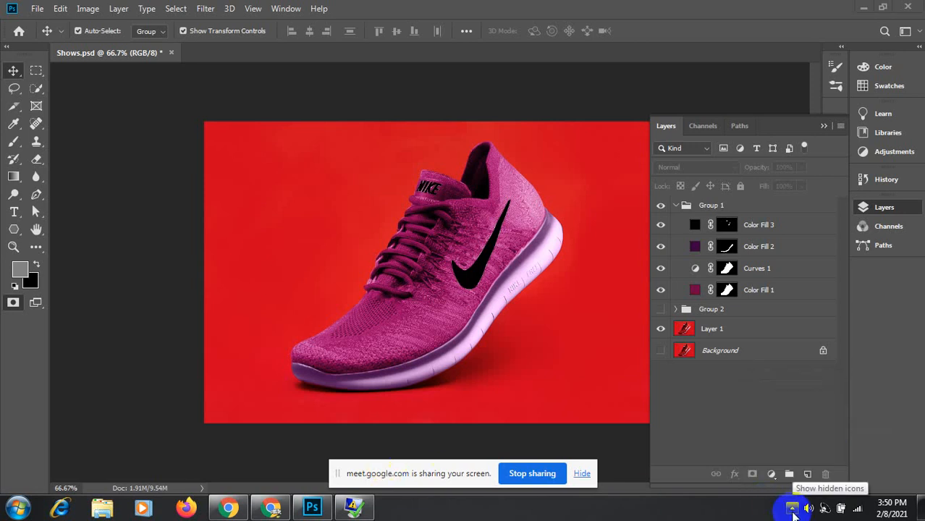
{"action": "left_click", "coordinate": [793, 509]}
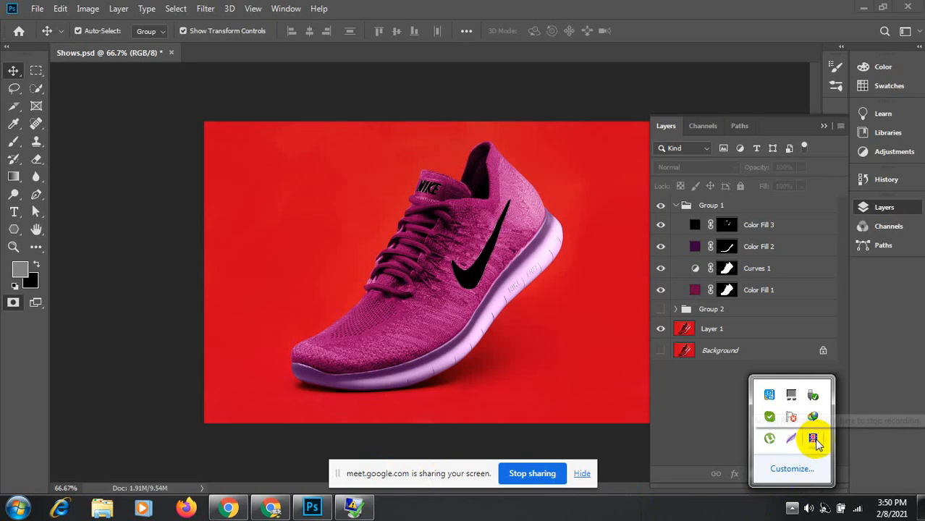
{"action": "left_click_drag", "start_coordinate": [815, 440], "coordinate": [771, 516]}
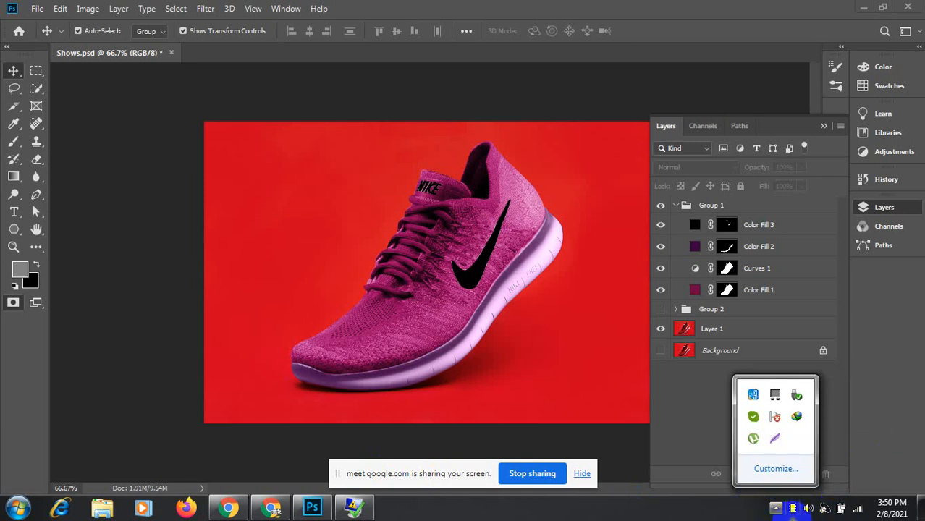
{"action": "left_click", "coordinate": [792, 514]}
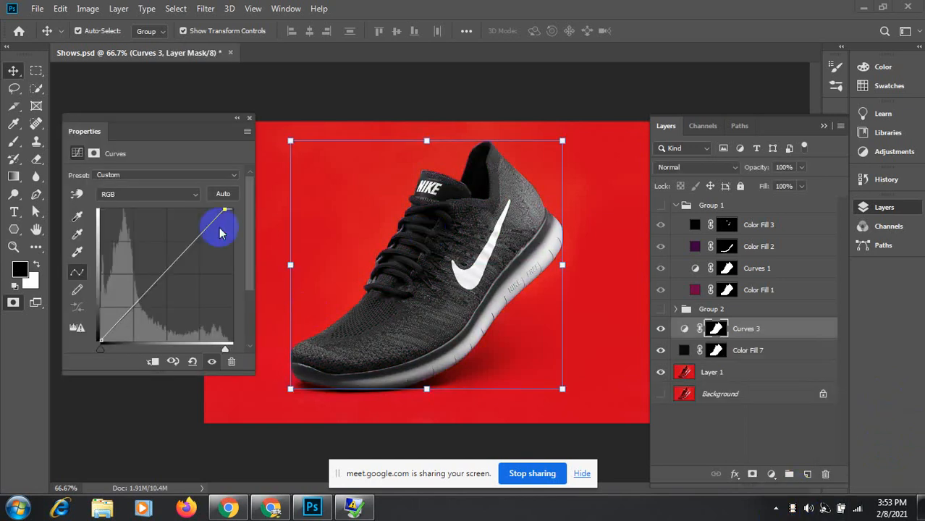
Step: Drag Curves 3's black and white points to darken the shoe, then return them to the corners
{"action": "mouse_move", "coordinate": [224, 210]}
{"action": "left_mouse_down"}
{"action": "mouse_move", "coordinate": [179, 210]}
{"action": "mouse_move", "coordinate": [221, 202]}
{"action": "mouse_move", "coordinate": [119, 207]}
{"action": "mouse_move", "coordinate": [216, 208]}
{"action": "left_mouse_up"}
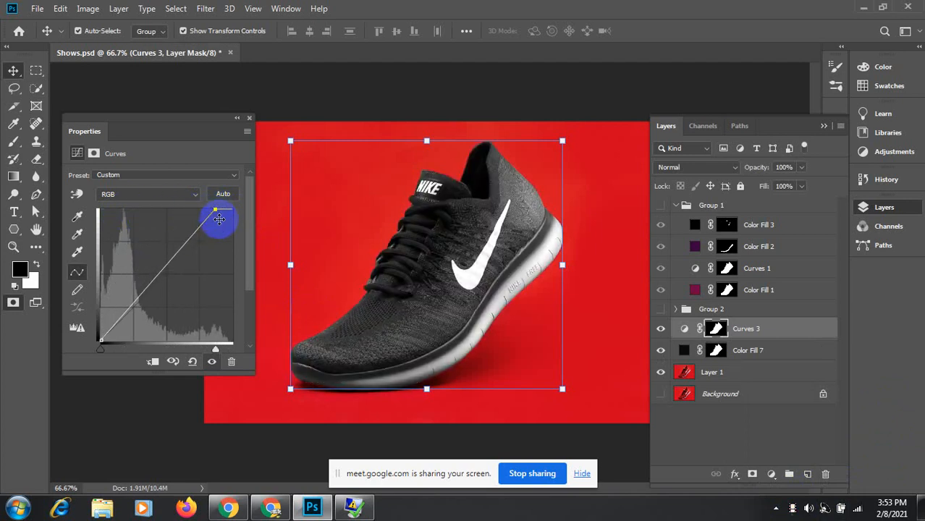
{"action": "left_click_drag", "start_coordinate": [103, 352], "coordinate": [83, 348]}
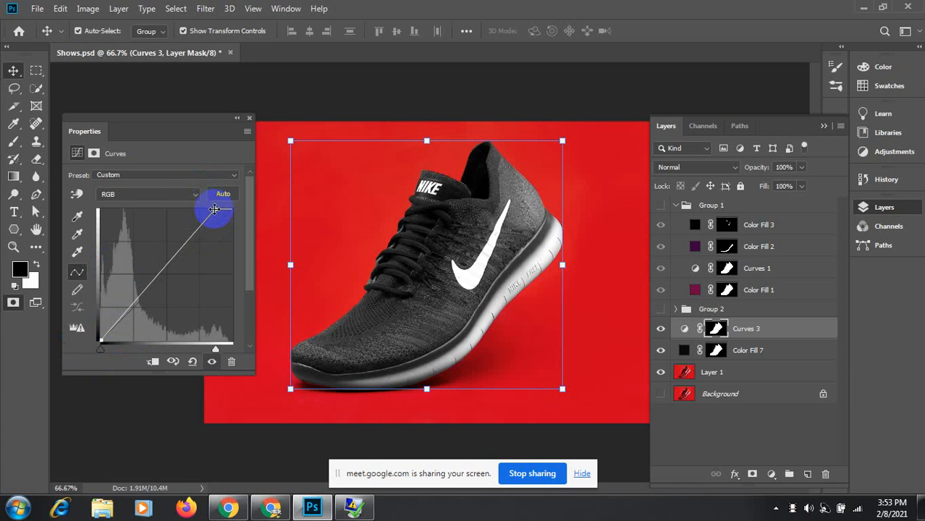
{"action": "left_click_drag", "start_coordinate": [214, 210], "coordinate": [233, 209]}
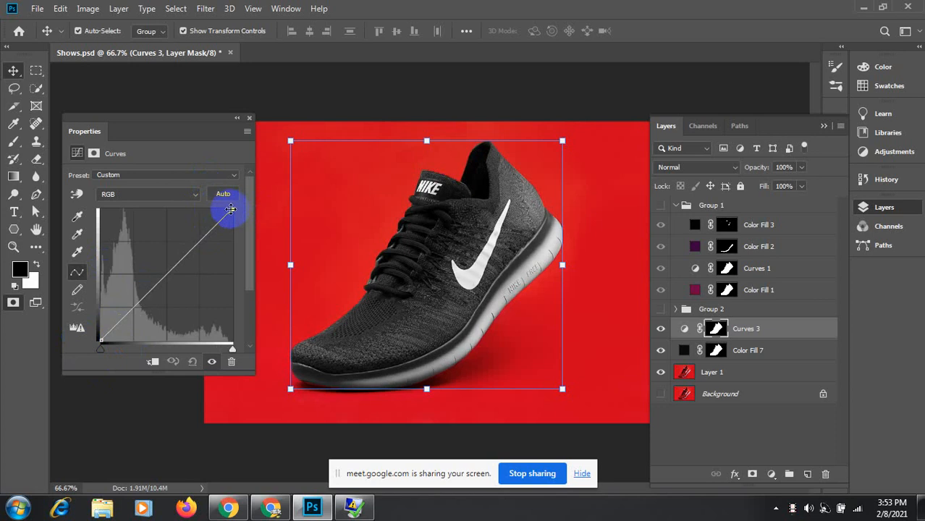
{"action": "mouse_move", "coordinate": [230, 209]}
{"action": "left_mouse_down"}
{"action": "mouse_move", "coordinate": [160, 209]}
{"action": "mouse_move", "coordinate": [232, 209]}
{"action": "left_mouse_up"}
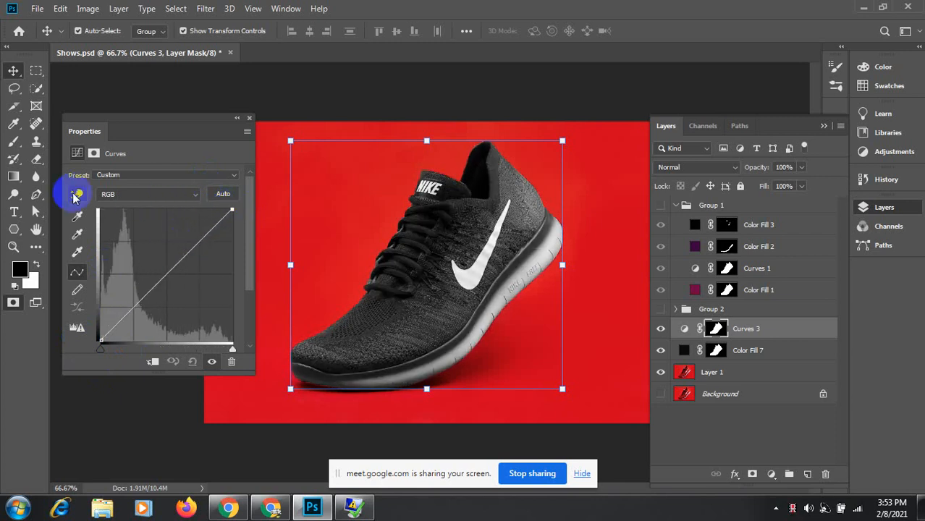
Step: Shape Curves 3 on-image from the shoe's upper, laces, heel and midfoot tones, lifting it to lighter grey
{"action": "left_click", "coordinate": [76, 195]}
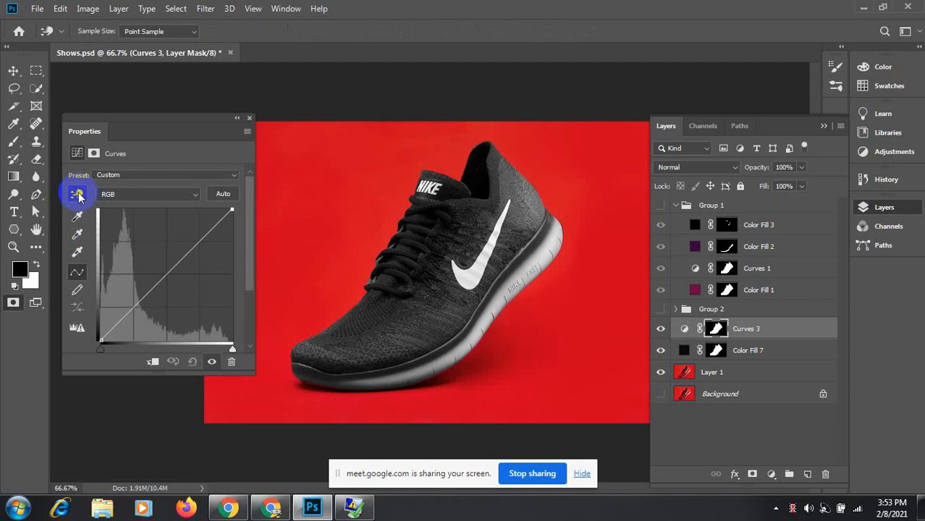
{"action": "left_click", "coordinate": [79, 196]}
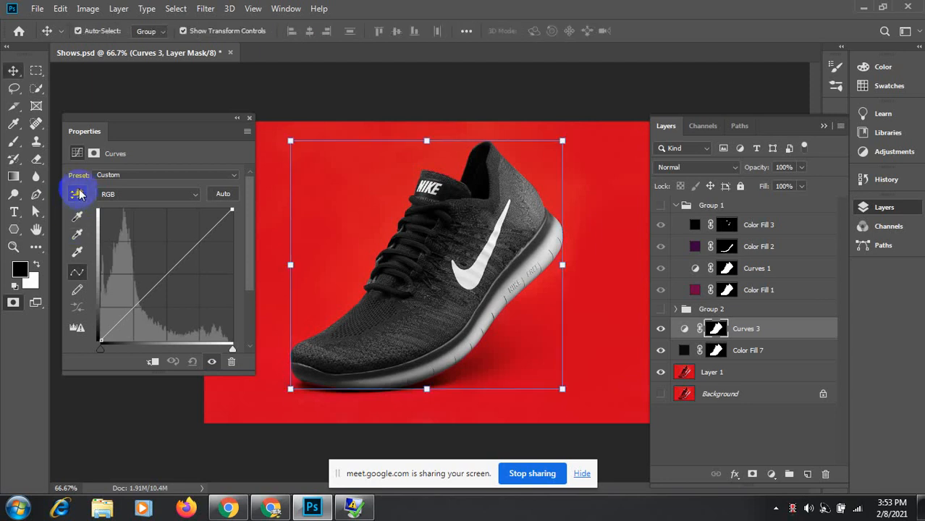
{"action": "left_click", "coordinate": [487, 199]}
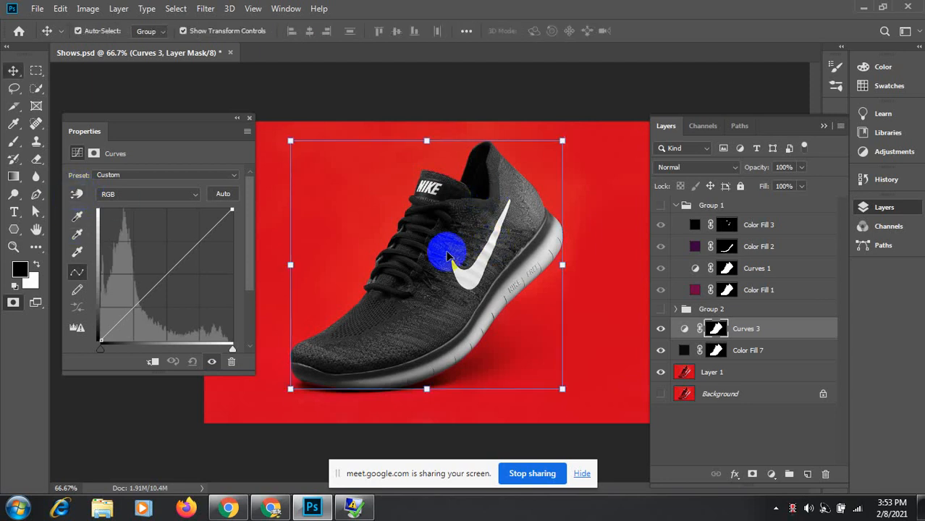
{"action": "left_click", "coordinate": [76, 195]}
{"action": "left_click", "coordinate": [485, 196]}
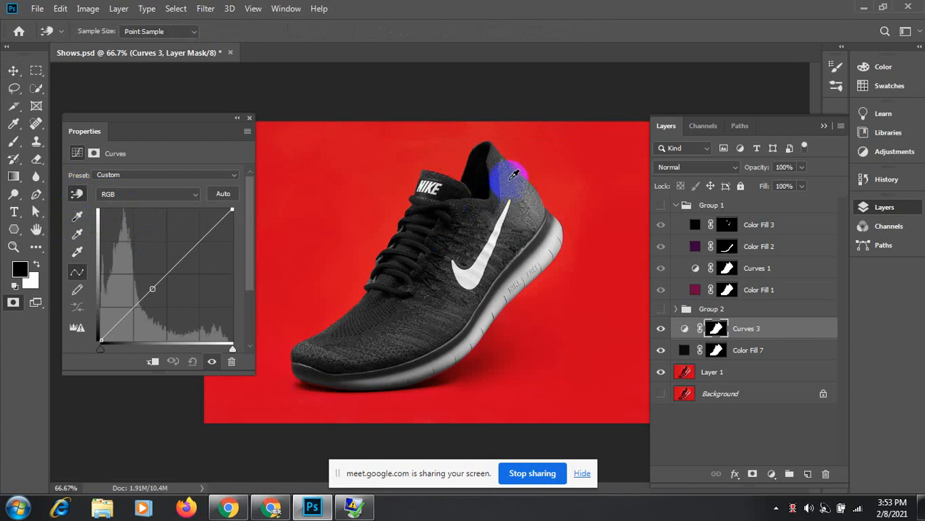
{"action": "left_click_drag", "start_coordinate": [512, 176], "coordinate": [508, 150]}
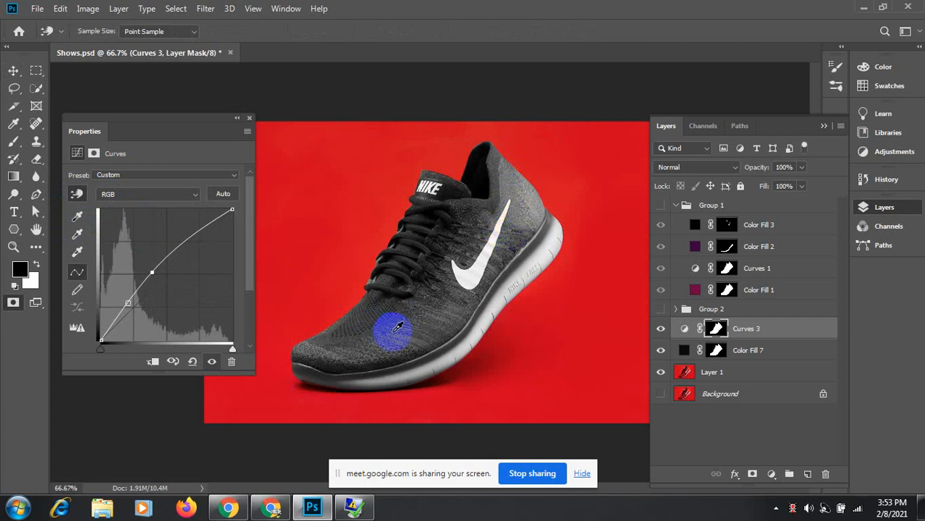
{"action": "mouse_move", "coordinate": [395, 327]}
{"action": "left_mouse_down"}
{"action": "mouse_move", "coordinate": [399, 296]}
{"action": "mouse_move", "coordinate": [396, 328]}
{"action": "left_mouse_up"}
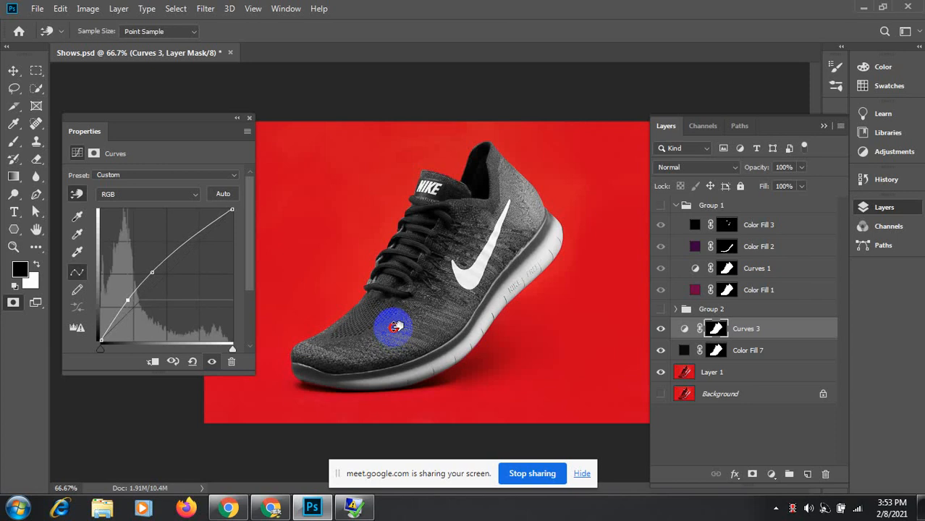
{"action": "left_click", "coordinate": [230, 403]}
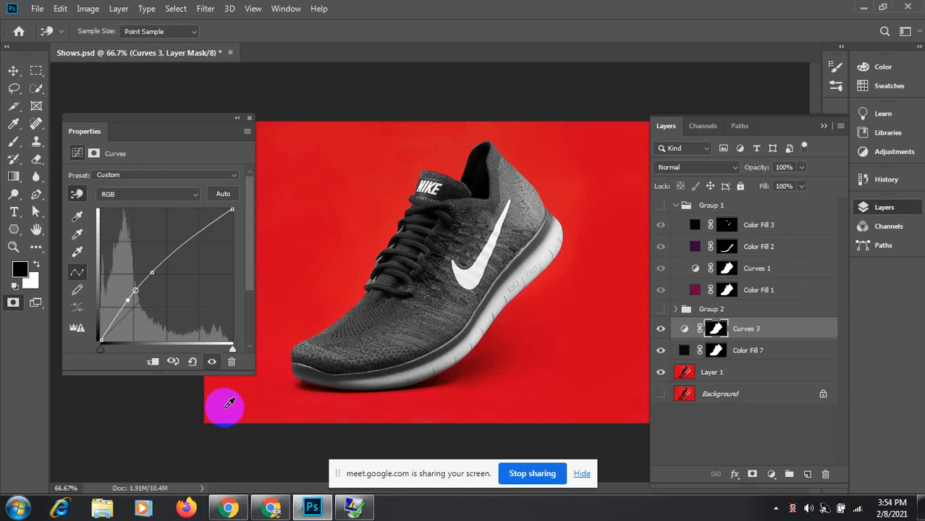
{"action": "left_click", "coordinate": [533, 206]}
{"action": "mouse_move", "coordinate": [532, 206]}
{"action": "left_mouse_down"}
{"action": "mouse_move", "coordinate": [531, 184]}
{"action": "mouse_move", "coordinate": [529, 212]}
{"action": "left_mouse_up"}
{"action": "left_click_drag", "start_coordinate": [411, 298], "coordinate": [388, 333]}
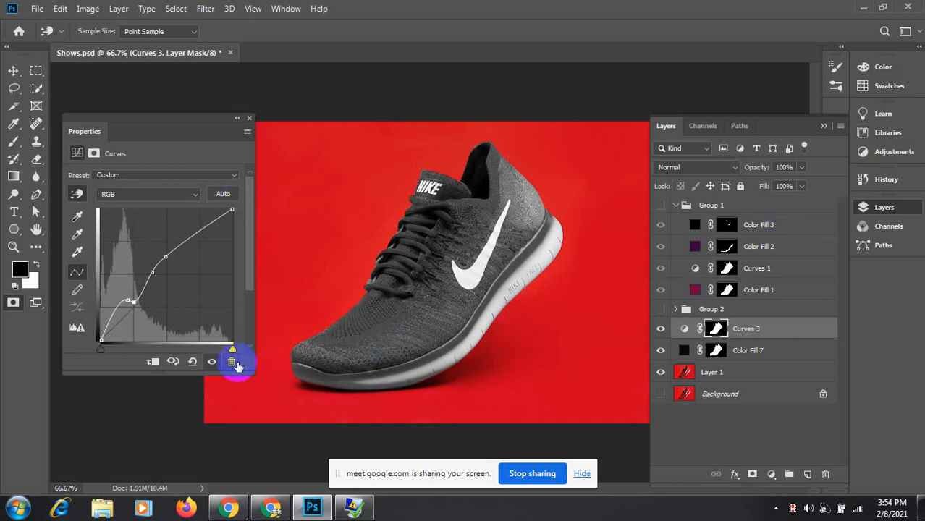
Step: Undo the curve, then rebuild Curves 3 with new points from the shoe's upper and toe for textured mid-grey
{"action": "key", "text": "ctrl+z"}
{"action": "key", "text": "ctrl+z"}
{"action": "key", "text": "ctrl+z"}
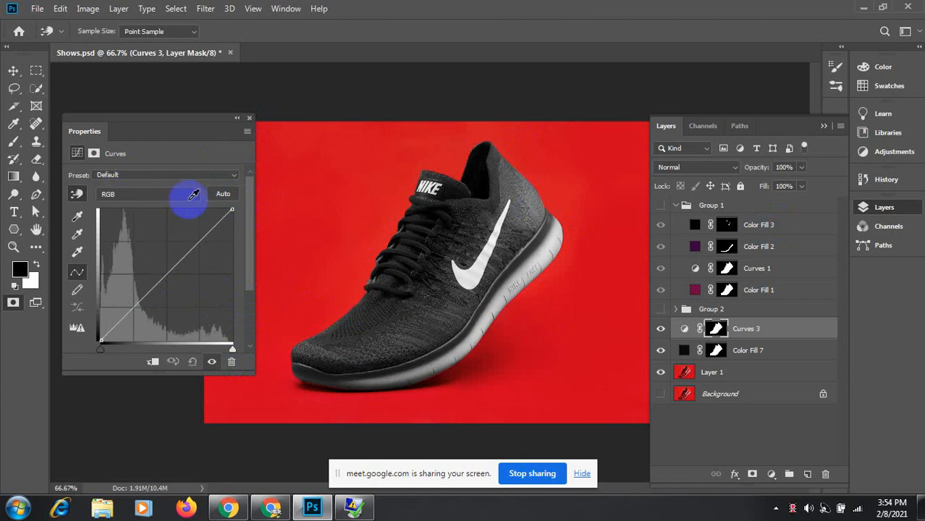
{"action": "left_click", "coordinate": [376, 335]}
{"action": "left_click_drag", "start_coordinate": [375, 335], "coordinate": [375, 314]}
{"action": "left_click", "coordinate": [509, 202]}
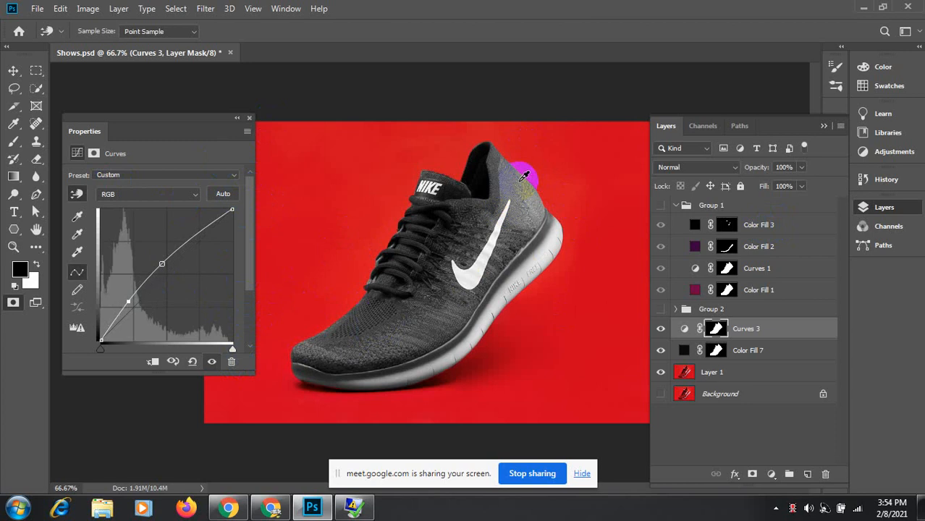
{"action": "mouse_move", "coordinate": [524, 176]}
{"action": "left_mouse_down"}
{"action": "mouse_move", "coordinate": [524, 206]}
{"action": "mouse_move", "coordinate": [526, 176]}
{"action": "mouse_move", "coordinate": [517, 189]}
{"action": "left_mouse_up"}
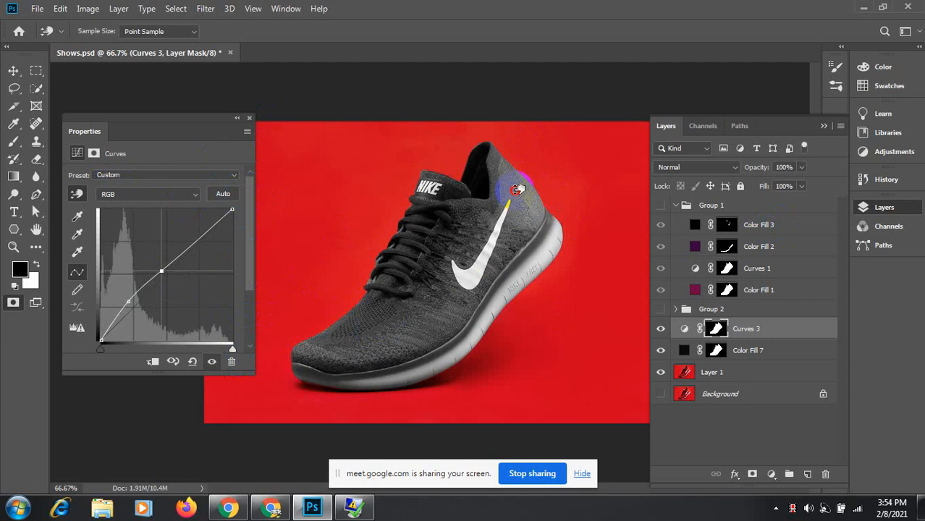
{"action": "left_click_drag", "start_coordinate": [407, 328], "coordinate": [399, 334]}
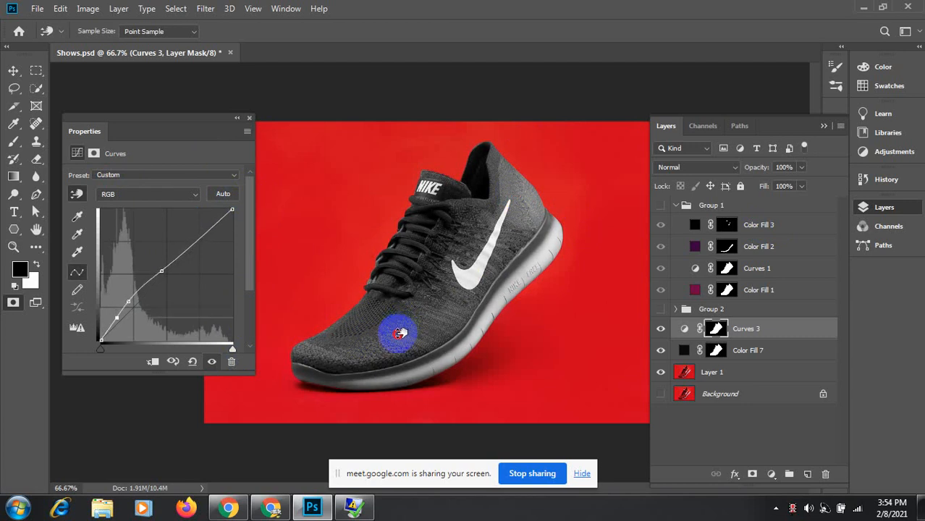
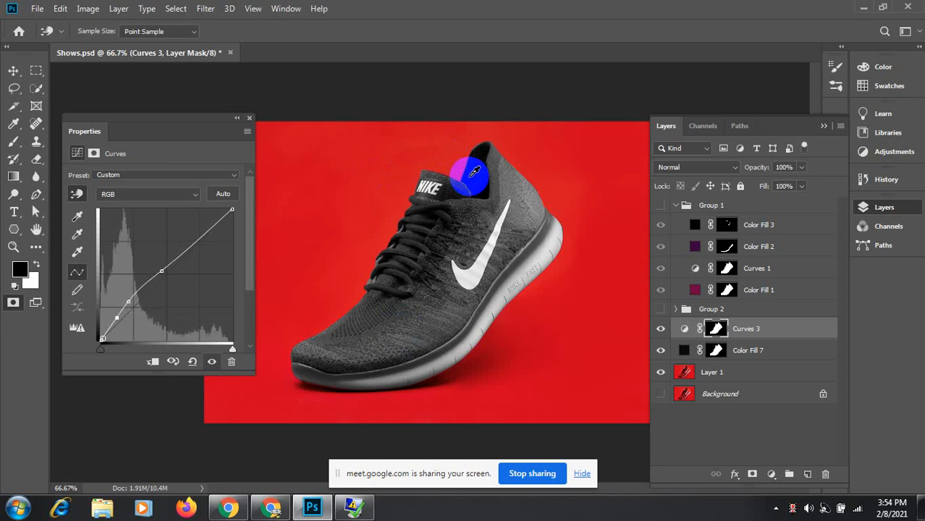
Step: Close the Curves 3 settings, inspect the shoe up close, then group Curves 3 and Color Fill 7 as Group 3
{"action": "left_click", "coordinate": [236, 118]}
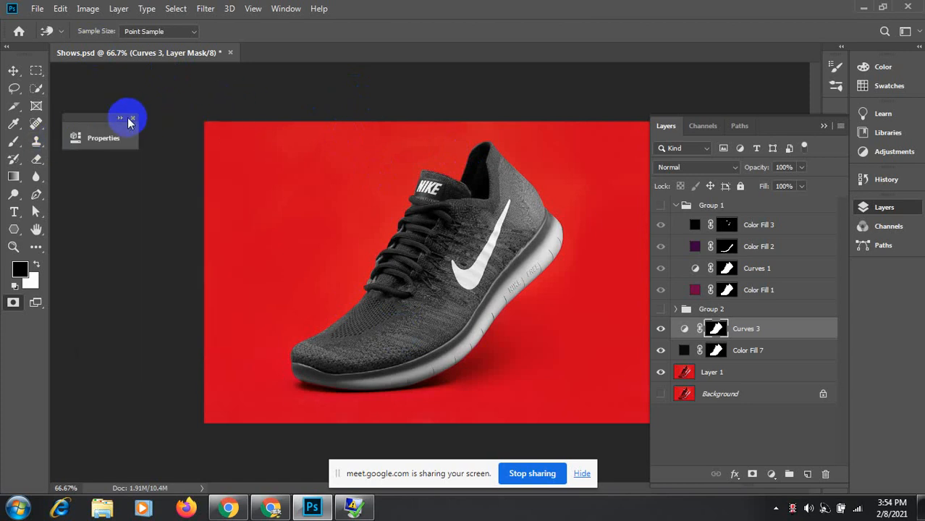
{"action": "left_click", "coordinate": [132, 117]}
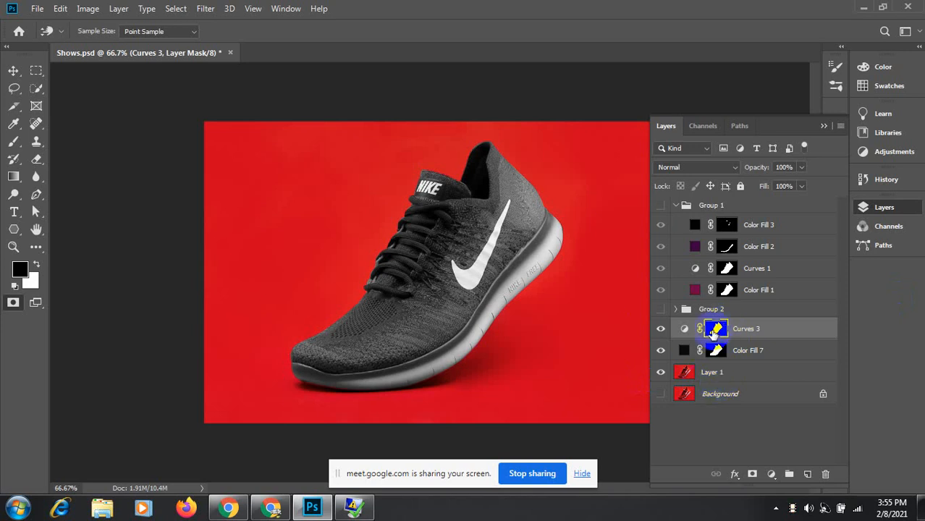
{"action": "left_click", "coordinate": [464, 277], "text": "ctrl"}
{"action": "left_click", "coordinate": [467, 278], "text": "ctrl"}
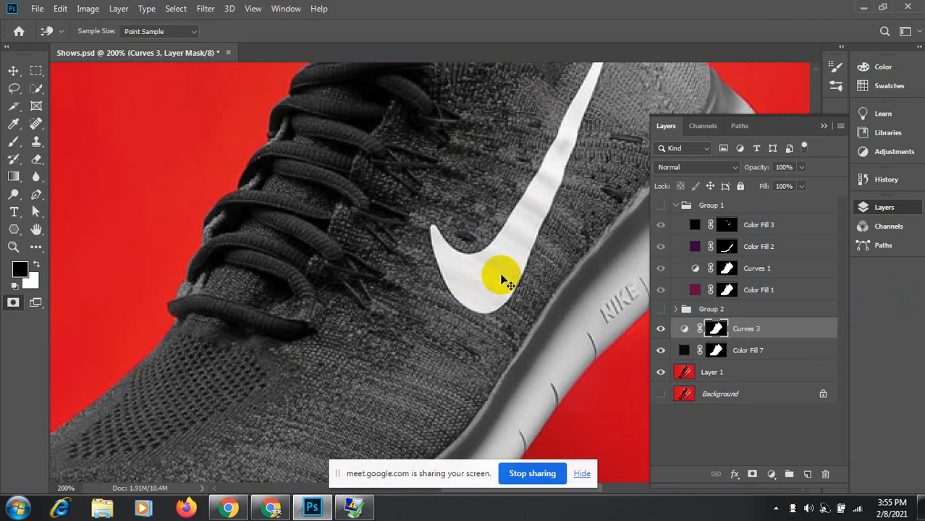
{"action": "left_click", "coordinate": [502, 278], "text": "ctrl+alt"}
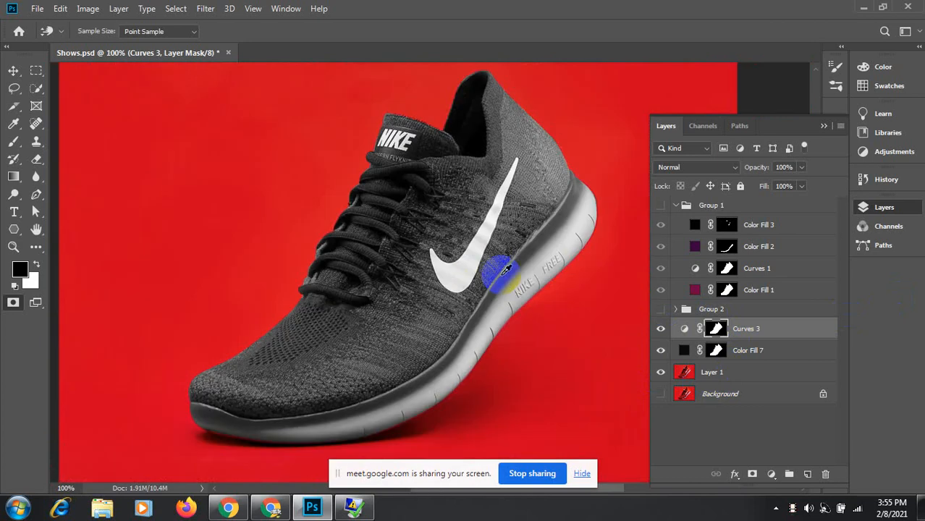
{"action": "left_click", "coordinate": [747, 351], "text": "shift"}
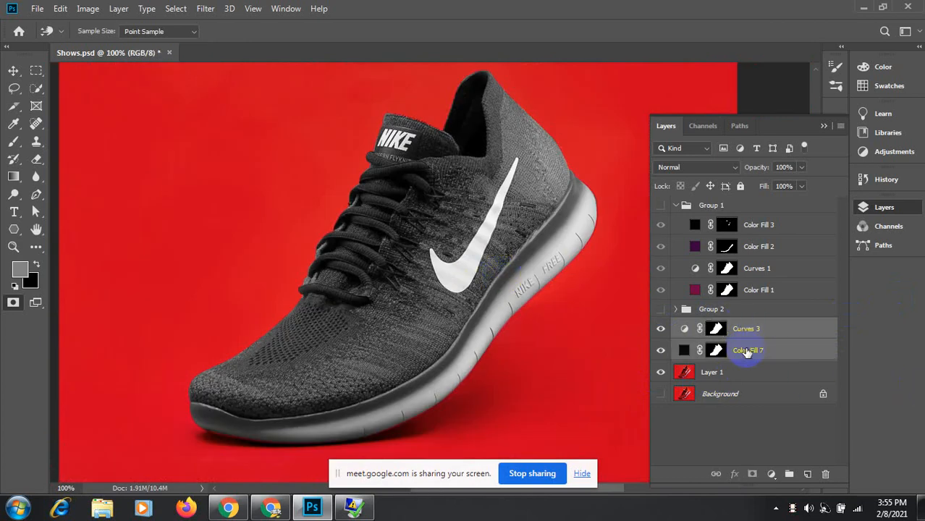
{"action": "key", "text": "ctrl+g"}
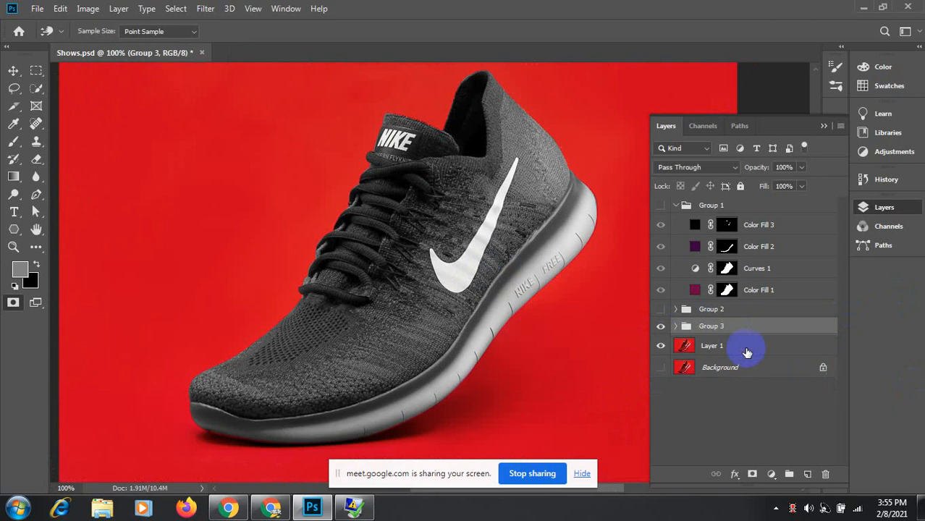
Step: With Layer 1 selected, load Path 1 as a selection around the shoe
{"action": "left_click", "coordinate": [684, 351]}
{"action": "left_click", "coordinate": [741, 125]}
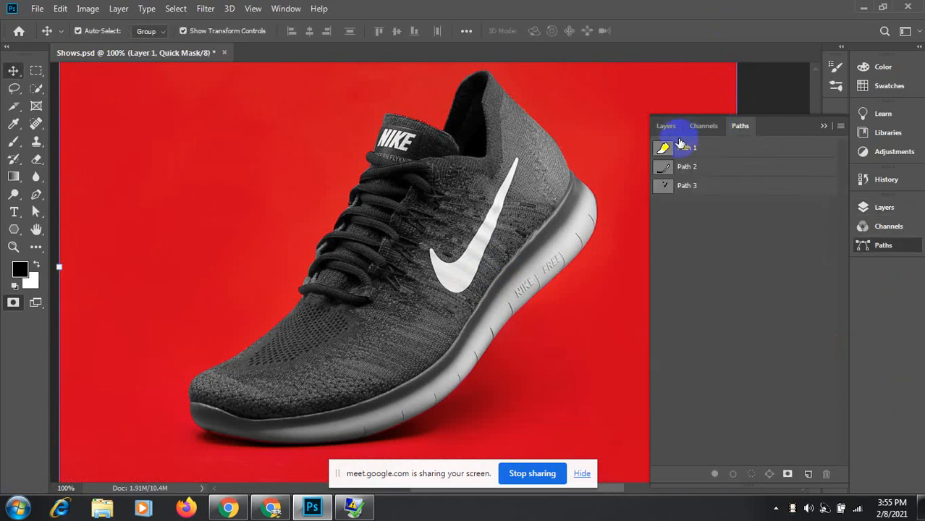
{"action": "left_click", "coordinate": [663, 147], "text": "ctrl"}
{"action": "left_click", "coordinate": [663, 126]}
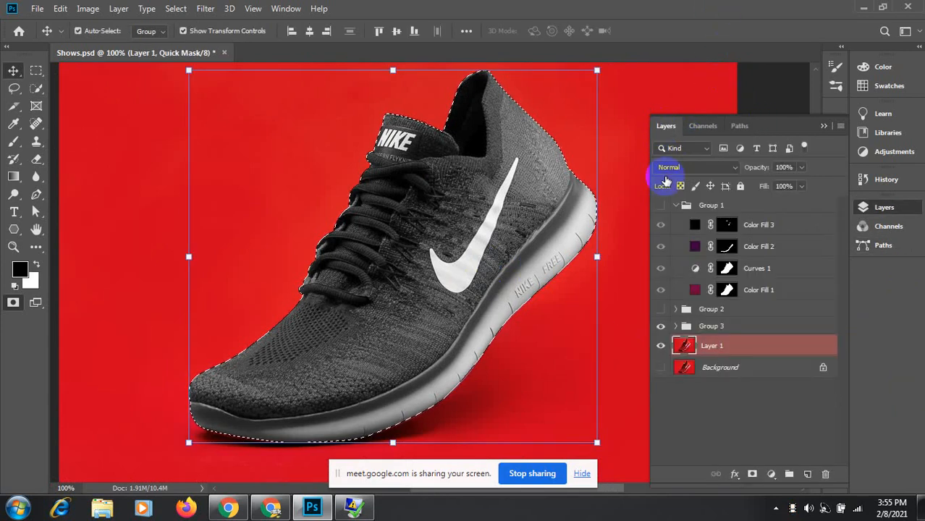
Step: Add a Solid Color fill layer over the shoe in olive yellow a7a905
{"action": "left_click", "coordinate": [771, 475]}
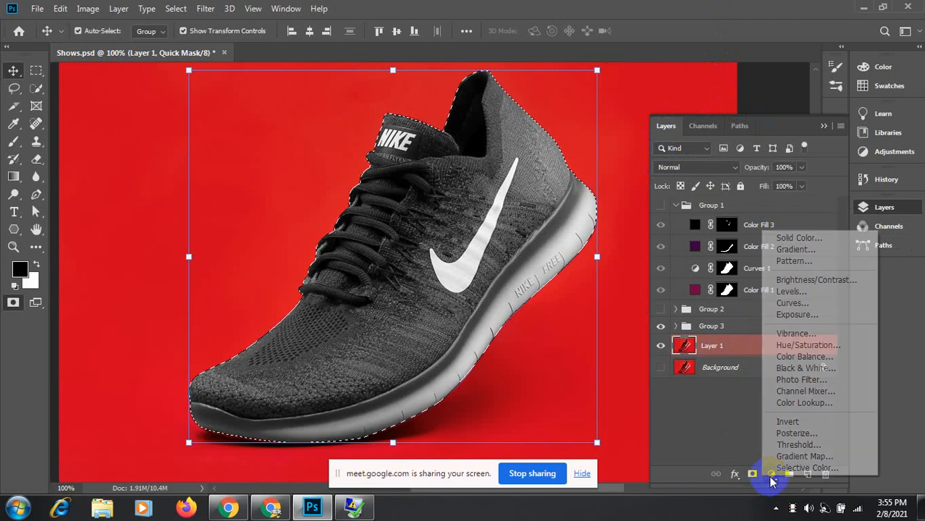
{"action": "left_click", "coordinate": [795, 238]}
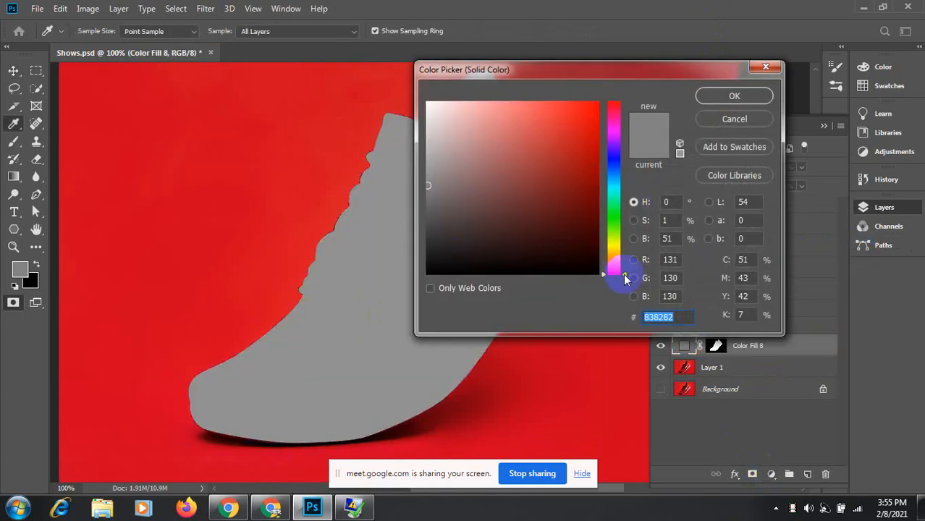
{"action": "left_click_drag", "start_coordinate": [626, 279], "coordinate": [617, 252]}
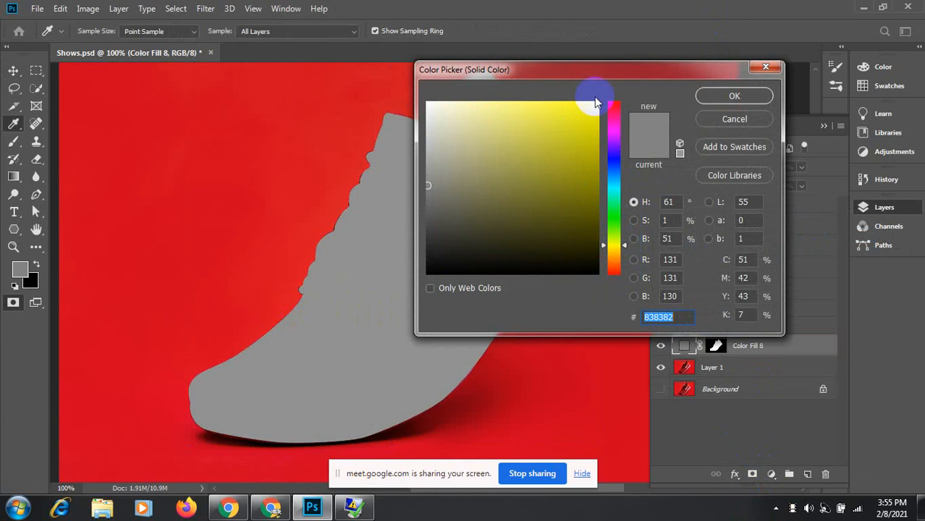
{"action": "left_click", "coordinate": [594, 160]}
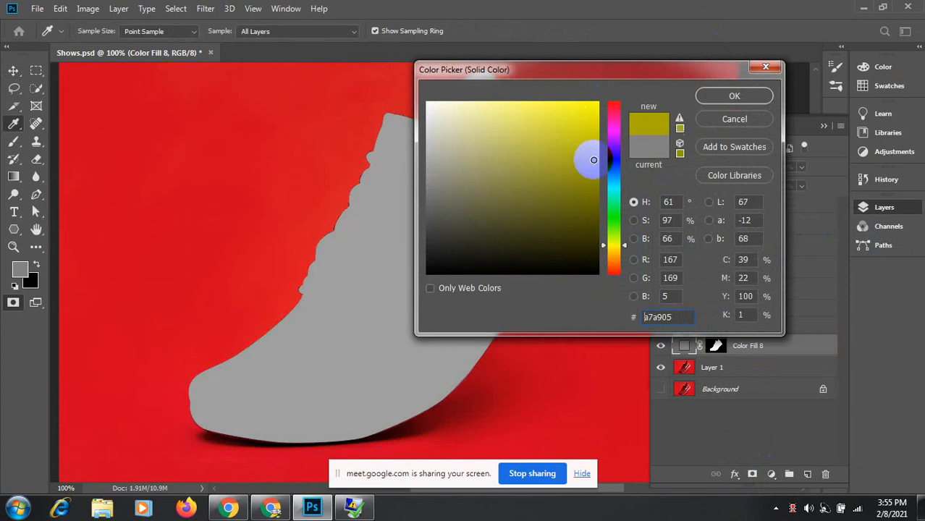
{"action": "left_click", "coordinate": [733, 96]}
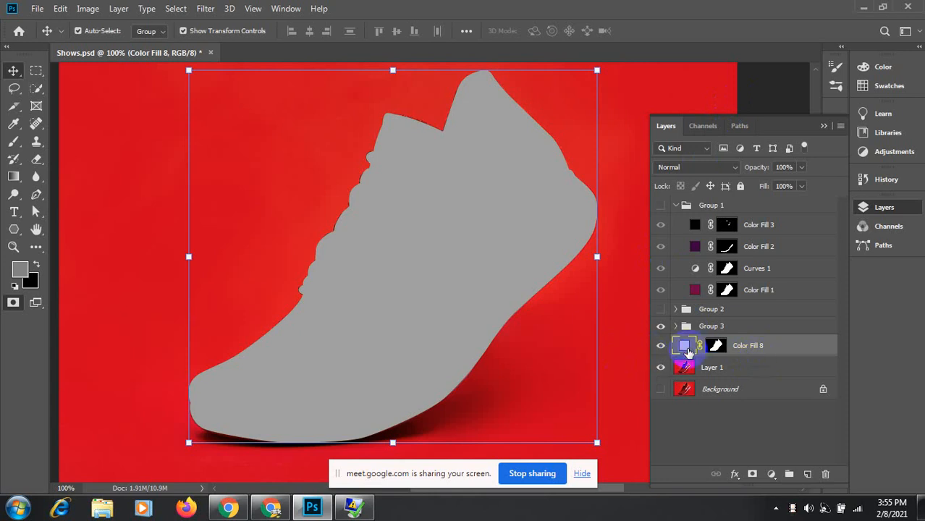
Step: Give Color Fill 8 a brighter yellow in Color blend mode and hide Group 3
{"action": "double_click", "coordinate": [686, 347]}
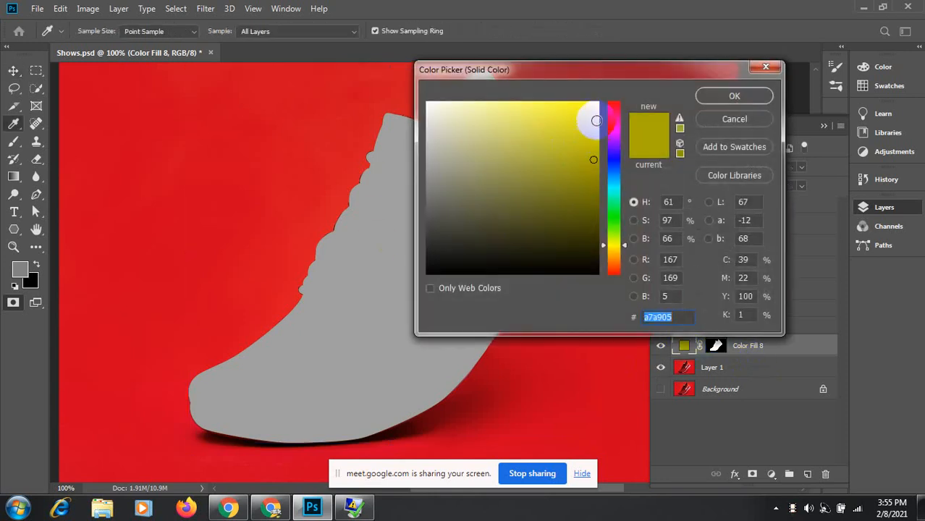
{"action": "left_click", "coordinate": [594, 118]}
{"action": "left_click", "coordinate": [734, 95]}
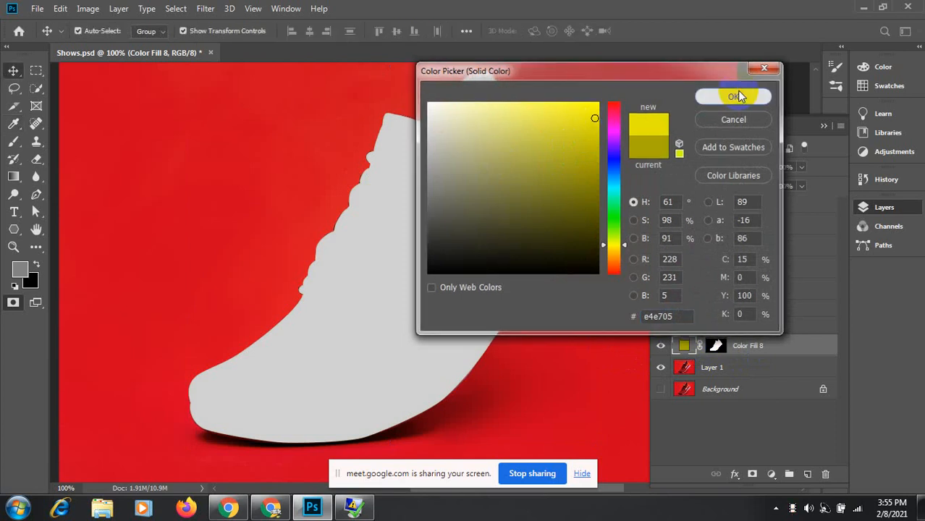
{"action": "left_click", "coordinate": [736, 168]}
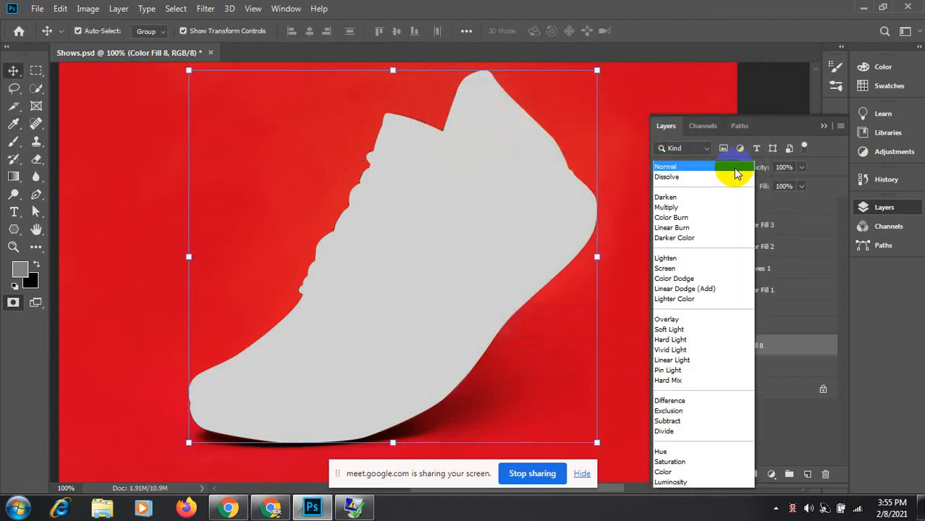
{"action": "left_click", "coordinate": [675, 507]}
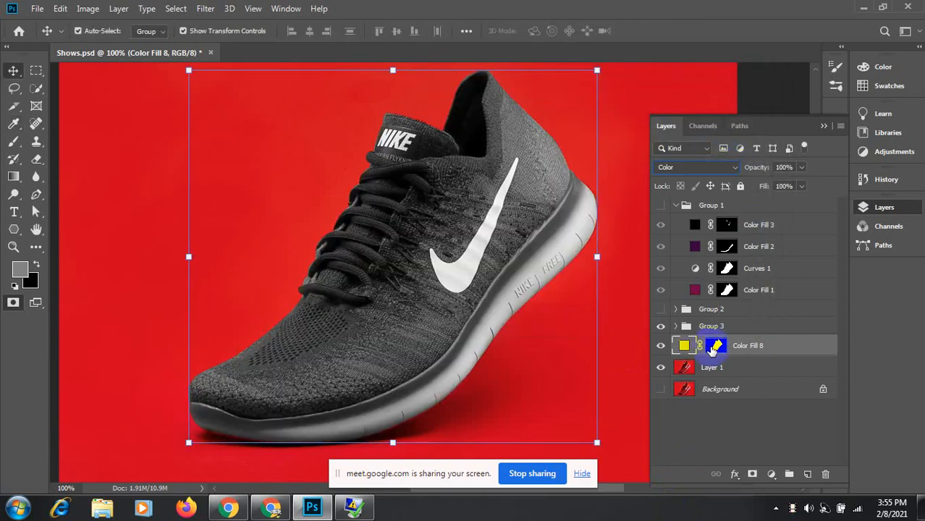
{"action": "left_click", "coordinate": [661, 327]}
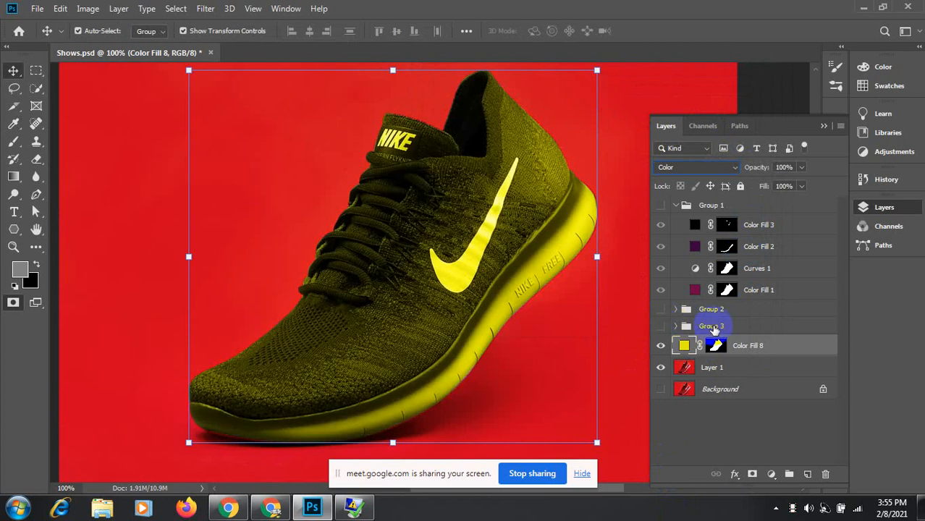
Step: Fine-tune Color Fill 8's yellow to cbc902
{"action": "double_click", "coordinate": [684, 348]}
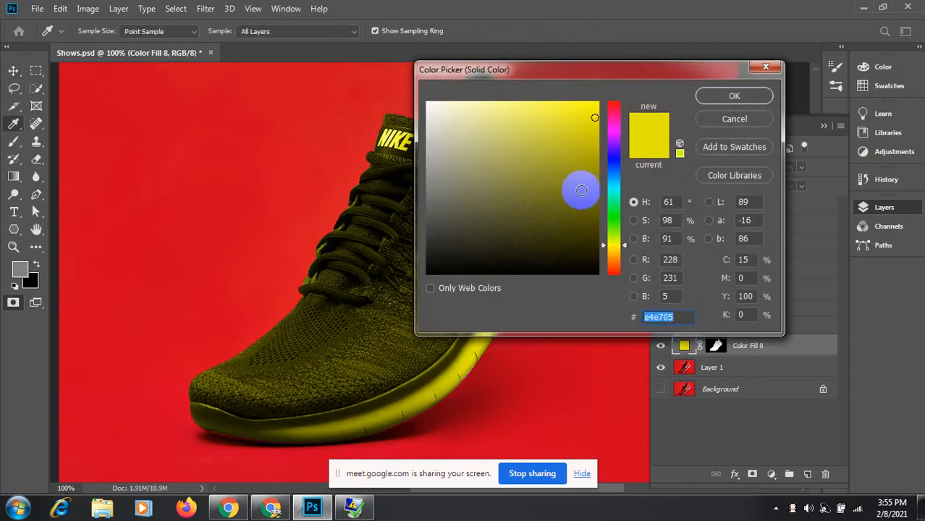
{"action": "left_click", "coordinate": [596, 196]}
{"action": "left_click", "coordinate": [591, 165]}
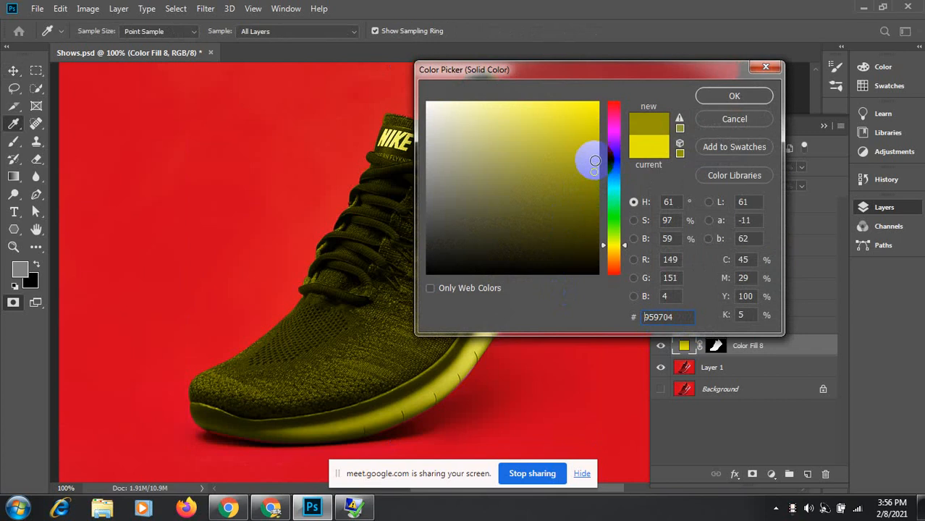
{"action": "left_click", "coordinate": [594, 152]}
{"action": "left_click", "coordinate": [594, 132]}
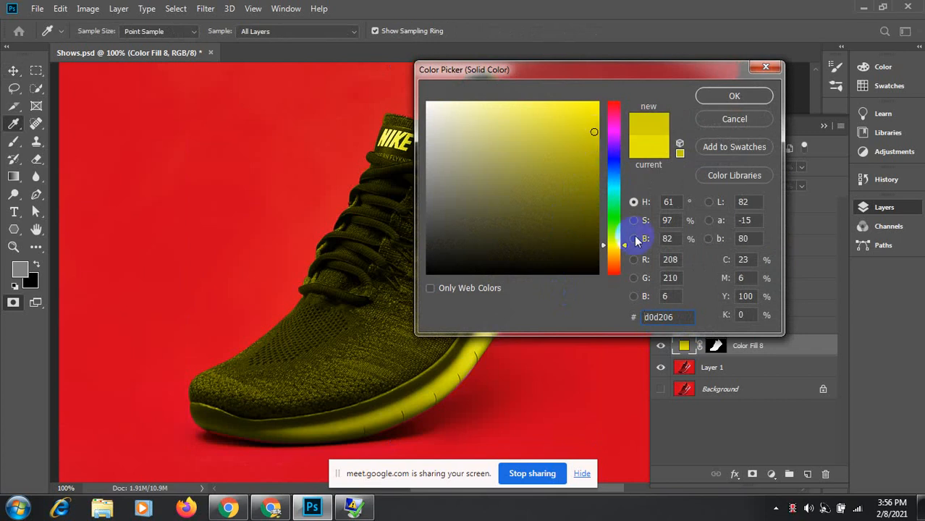
{"action": "left_click_drag", "start_coordinate": [624, 245], "coordinate": [624, 250]}
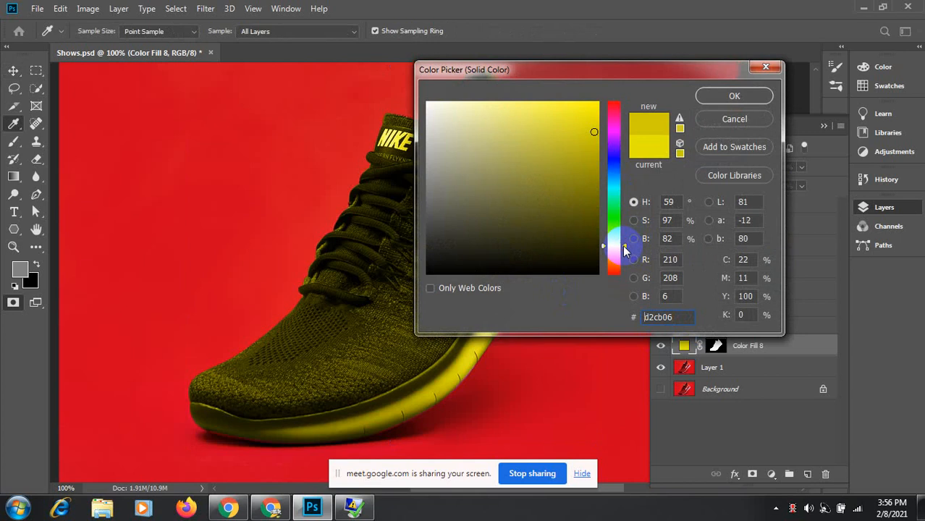
{"action": "left_click", "coordinate": [595, 135]}
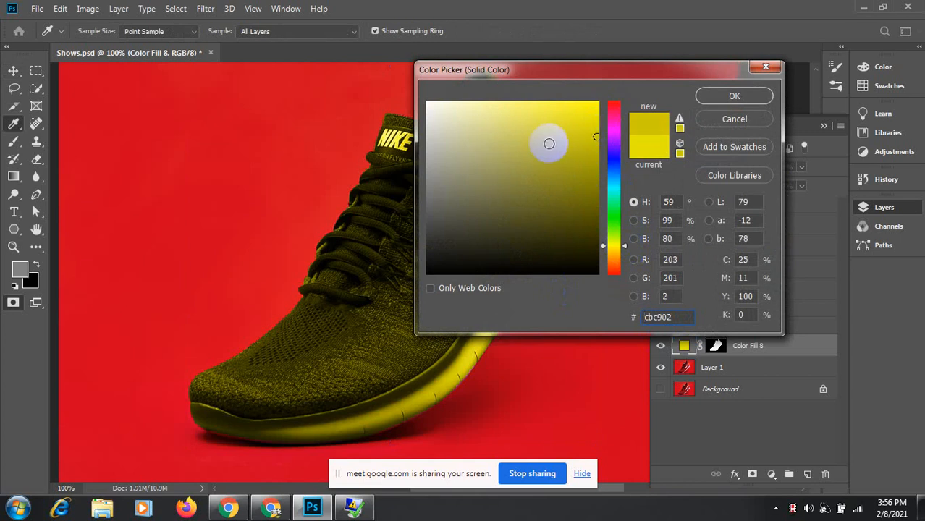
{"action": "left_click", "coordinate": [752, 99]}
{"action": "left_click", "coordinate": [377, 372]}
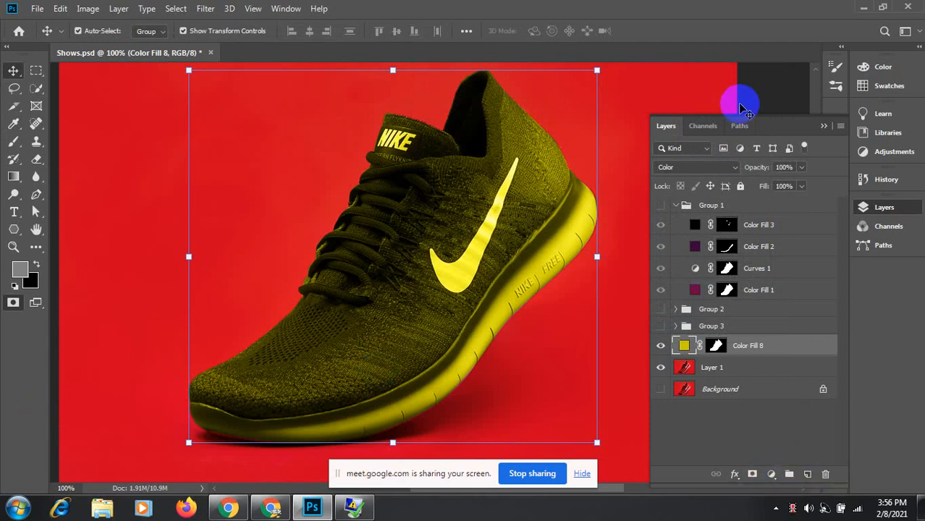
Step: Load Path 1 as a shoe selection and add a Curves adjustment layer over it
{"action": "left_click", "coordinate": [740, 127]}
{"action": "left_click", "coordinate": [663, 148], "text": "ctrl"}
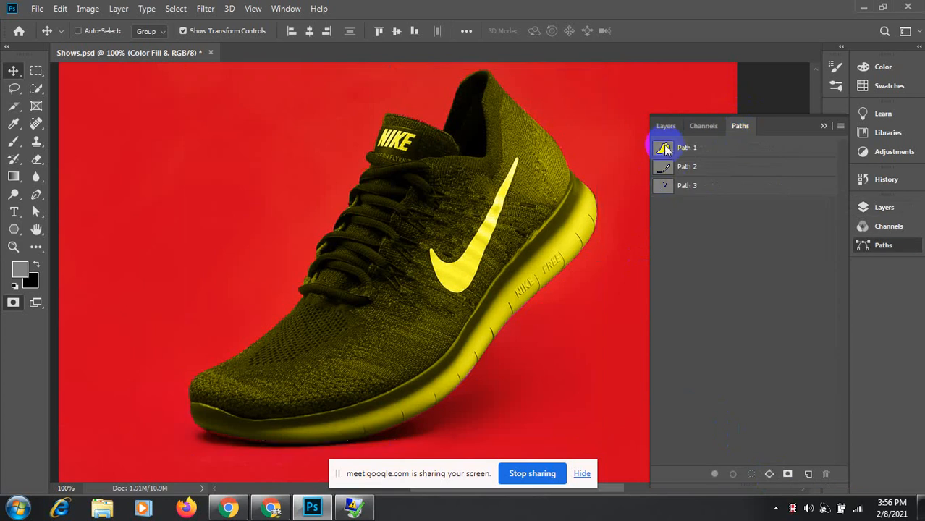
{"action": "left_click", "coordinate": [665, 127]}
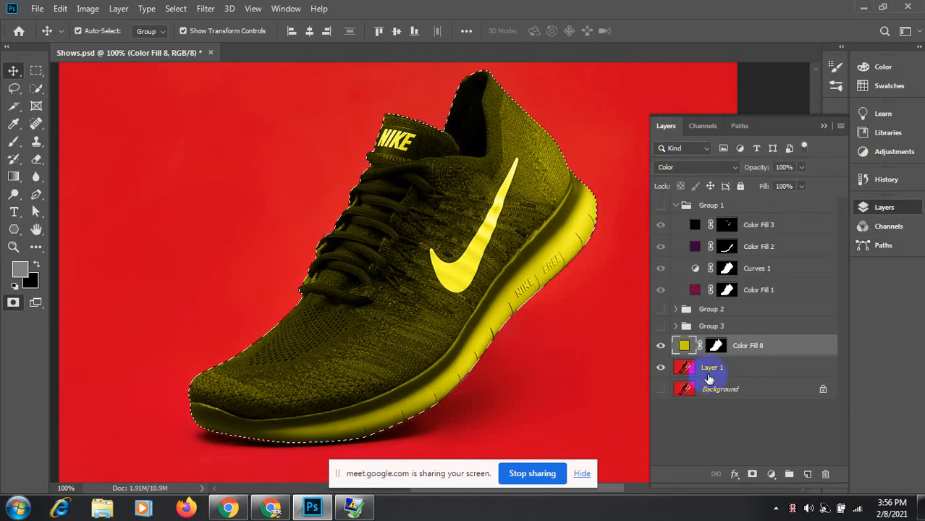
{"action": "left_click", "coordinate": [696, 346]}
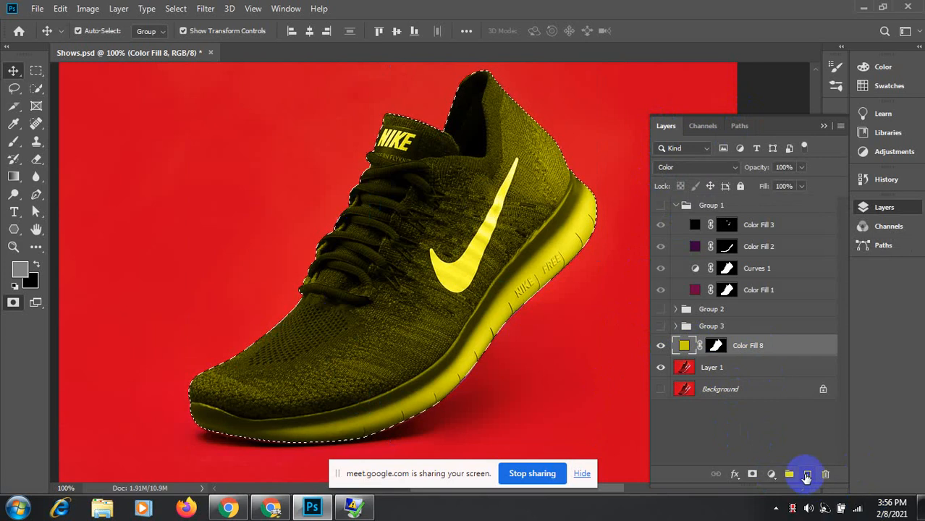
{"action": "left_click", "coordinate": [772, 475]}
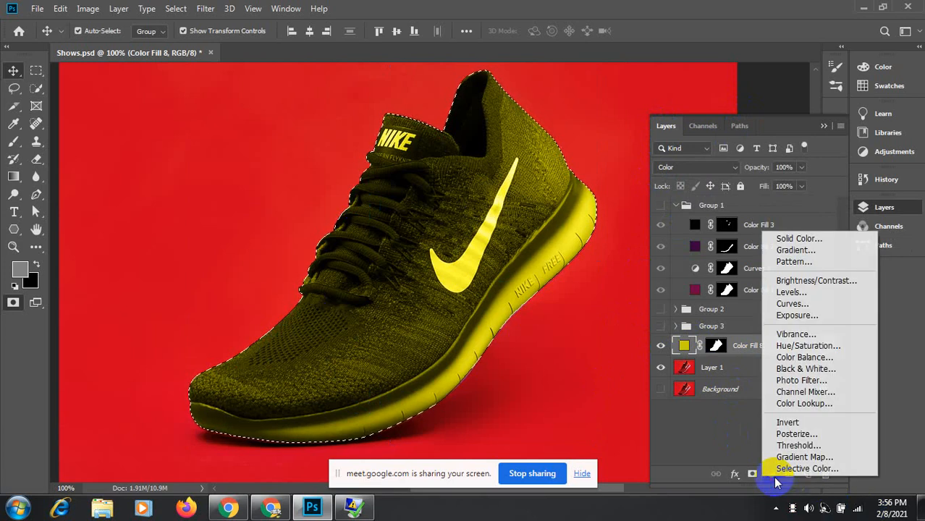
{"action": "left_click", "coordinate": [800, 303]}
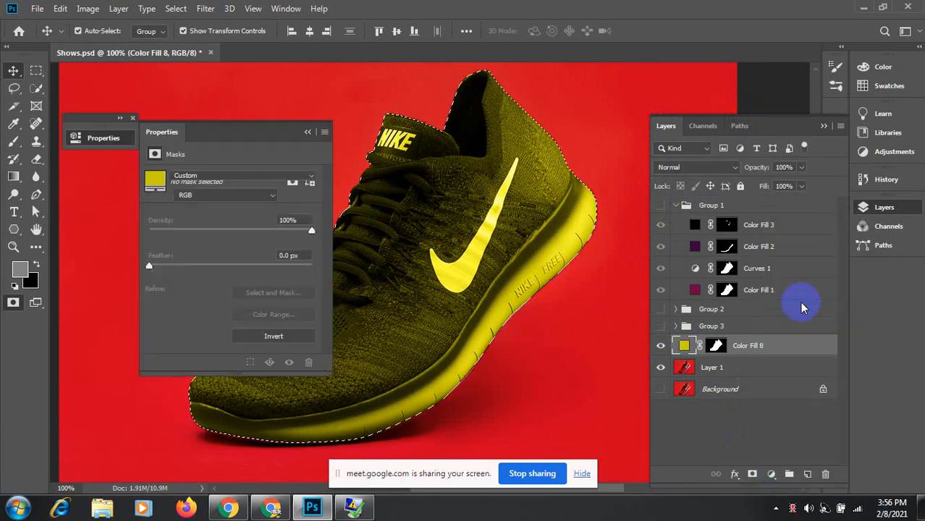
Step: Gently brighten the shoe with two on-image curve points, then collapse the Curves properties
{"action": "left_click_drag", "start_coordinate": [242, 126], "coordinate": [814, 187]}
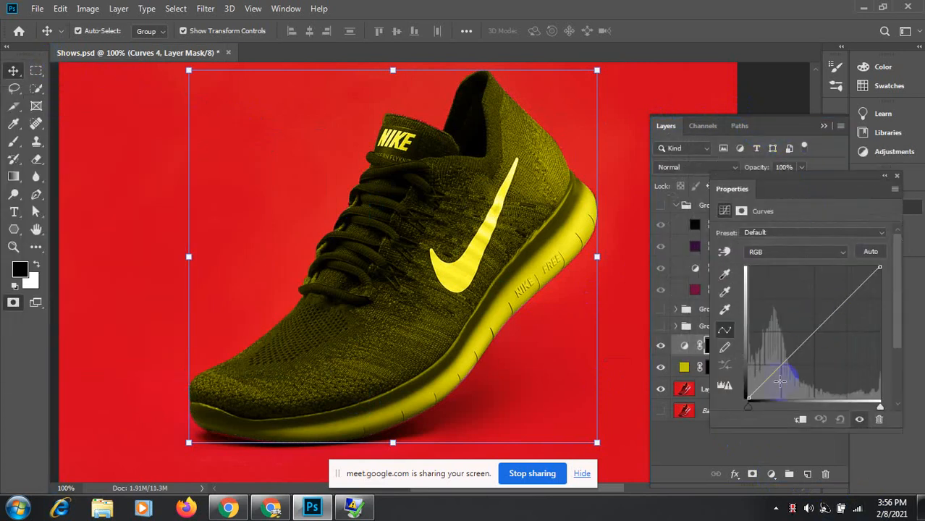
{"action": "left_click_drag", "start_coordinate": [880, 268], "coordinate": [861, 268]}
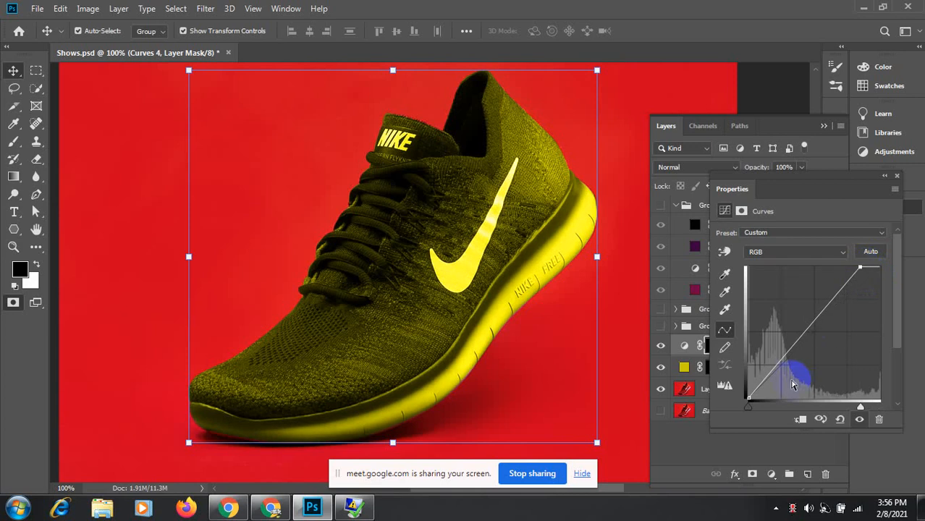
{"action": "mouse_move", "coordinate": [747, 398]}
{"action": "left_mouse_down"}
{"action": "mouse_move", "coordinate": [765, 397]}
{"action": "mouse_move", "coordinate": [742, 400]}
{"action": "left_mouse_up"}
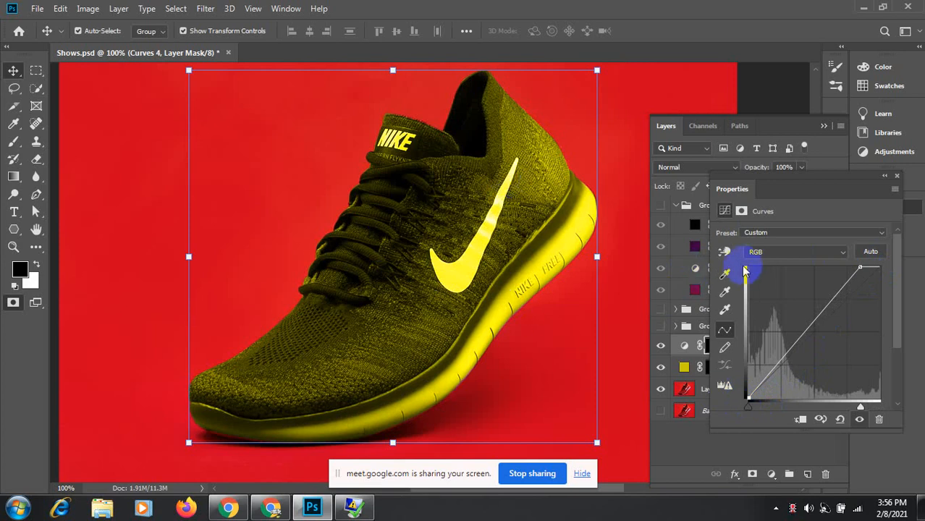
{"action": "left_click", "coordinate": [725, 252]}
{"action": "left_click", "coordinate": [336, 346]}
{"action": "mouse_move", "coordinate": [338, 345]}
{"action": "left_mouse_down"}
{"action": "mouse_move", "coordinate": [336, 326]}
{"action": "mouse_move", "coordinate": [339, 335]}
{"action": "left_mouse_up"}
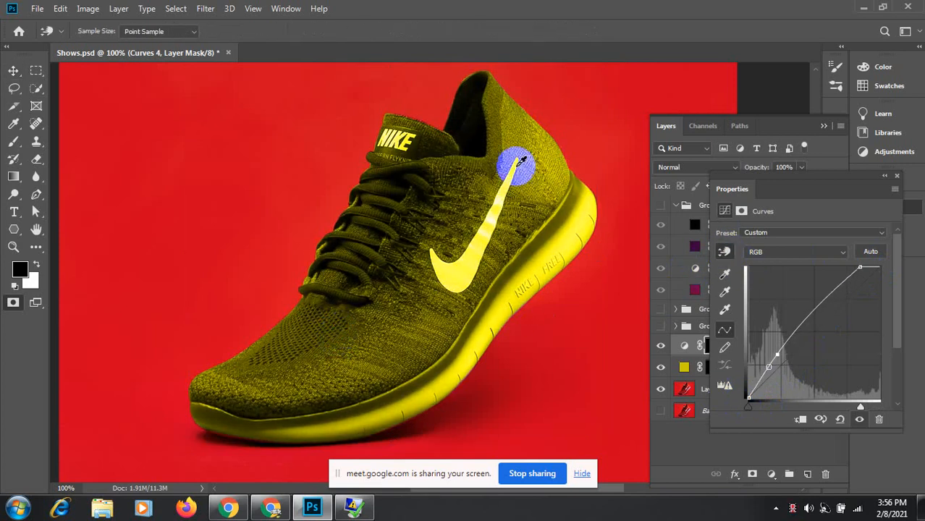
{"action": "mouse_move", "coordinate": [514, 124]}
{"action": "left_mouse_down"}
{"action": "mouse_move", "coordinate": [524, 143]}
{"action": "mouse_move", "coordinate": [519, 130]}
{"action": "left_mouse_up"}
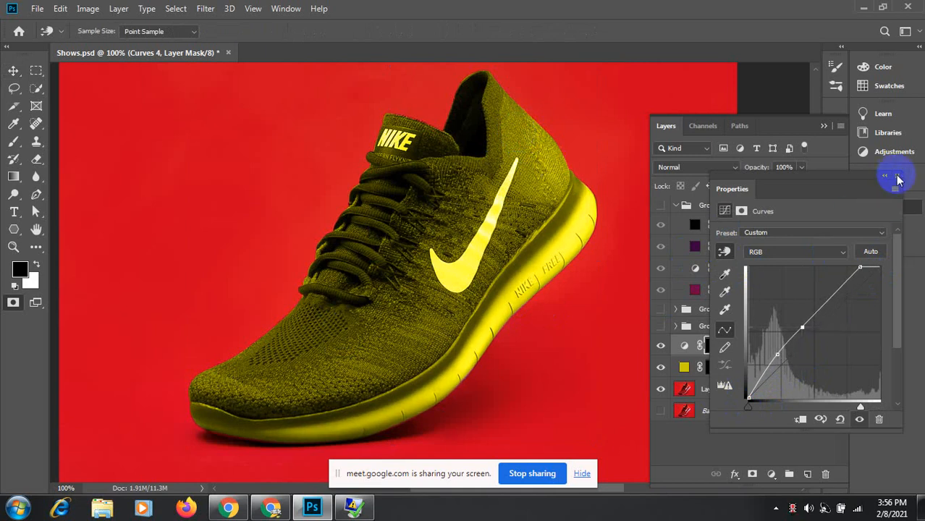
{"action": "left_click", "coordinate": [897, 176]}
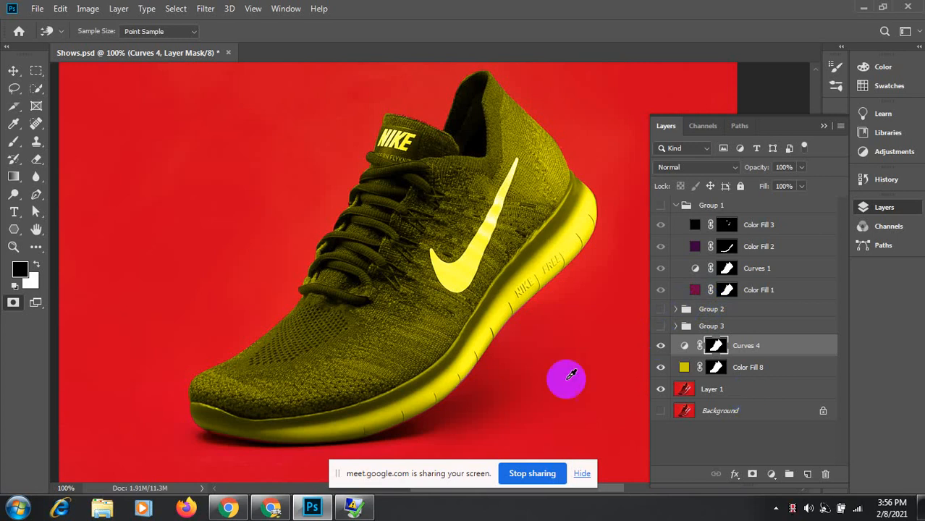
Step: Zoom to 200% and frame the swoosh
{"action": "left_click", "coordinate": [16, 70]}
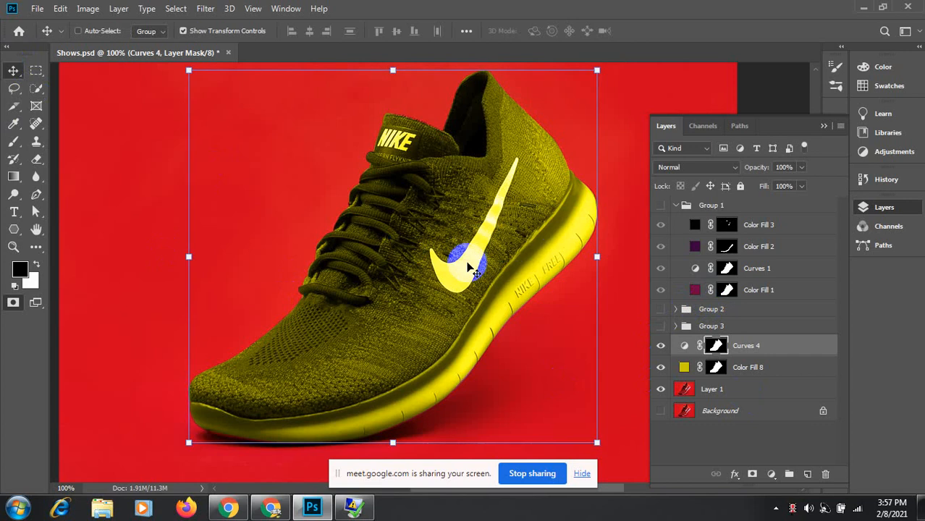
{"action": "key", "text": "ctrl"}
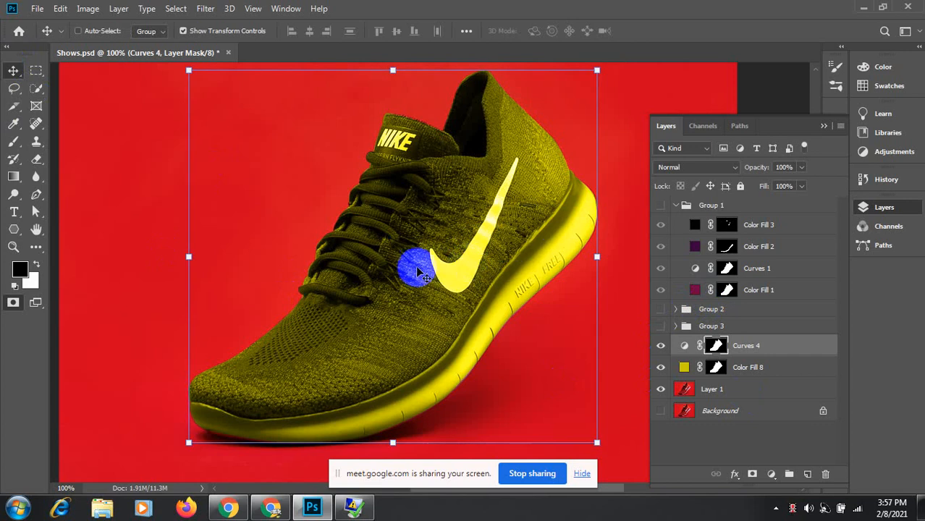
{"action": "left_click", "coordinate": [483, 252], "text": "ctrl"}
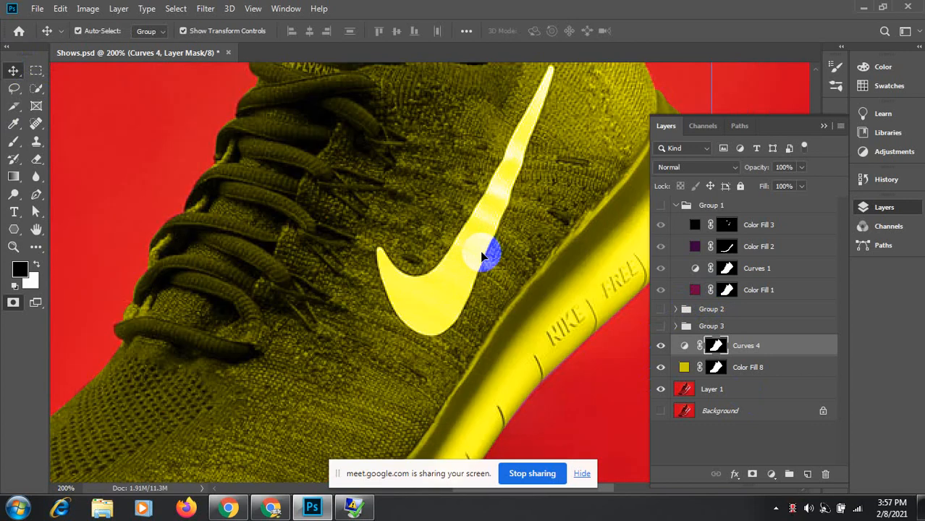
{"action": "key", "text": "space"}
{"action": "left_click_drag", "start_coordinate": [502, 177], "coordinate": [492, 206]}
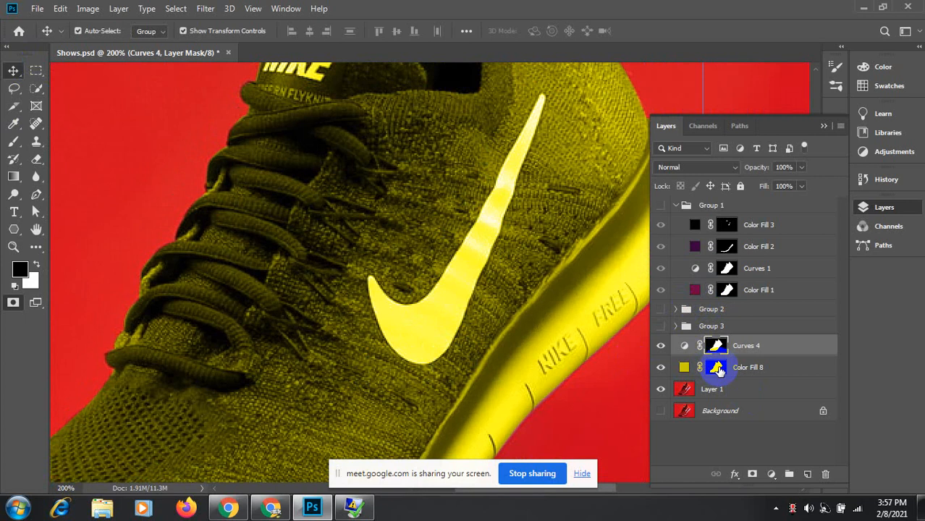
Step: Compare the shoe with and without Curves 4, then delete the Curves 4 layer
{"action": "left_click", "coordinate": [814, 371]}
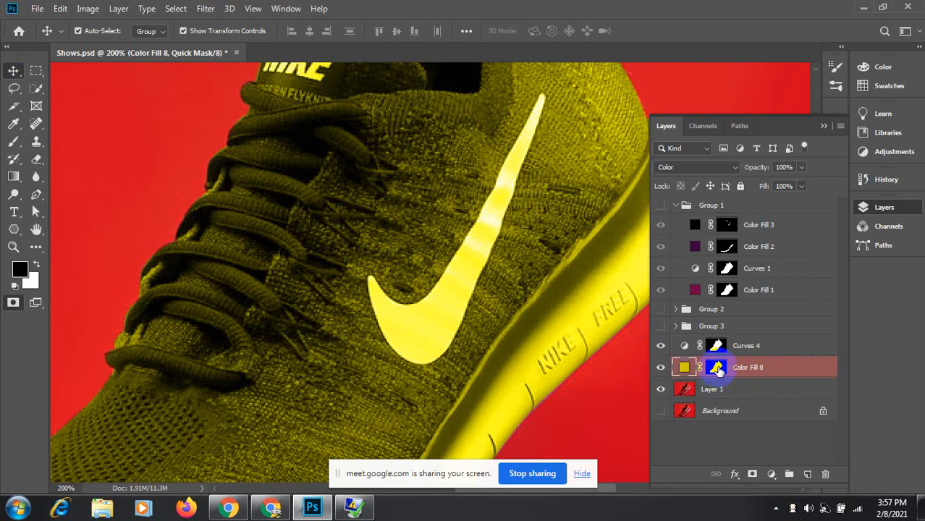
{"action": "left_click", "coordinate": [777, 353]}
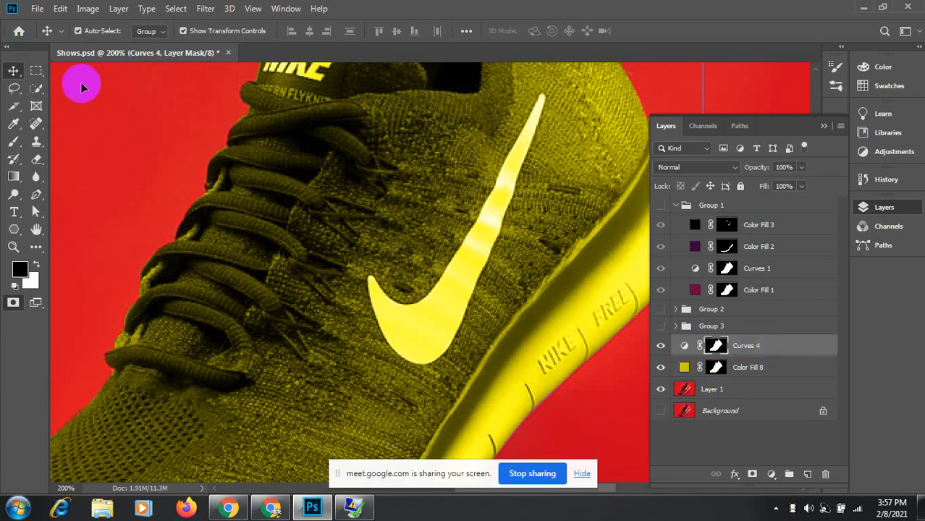
{"action": "key", "text": "ctrl+z"}
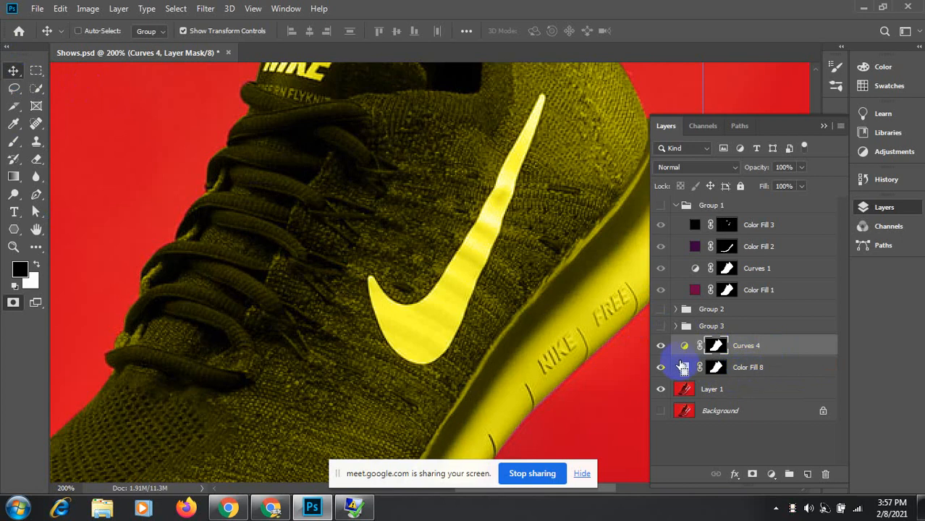
{"action": "key", "text": "ctrl+shift+z"}
{"action": "left_click", "coordinate": [661, 347]}
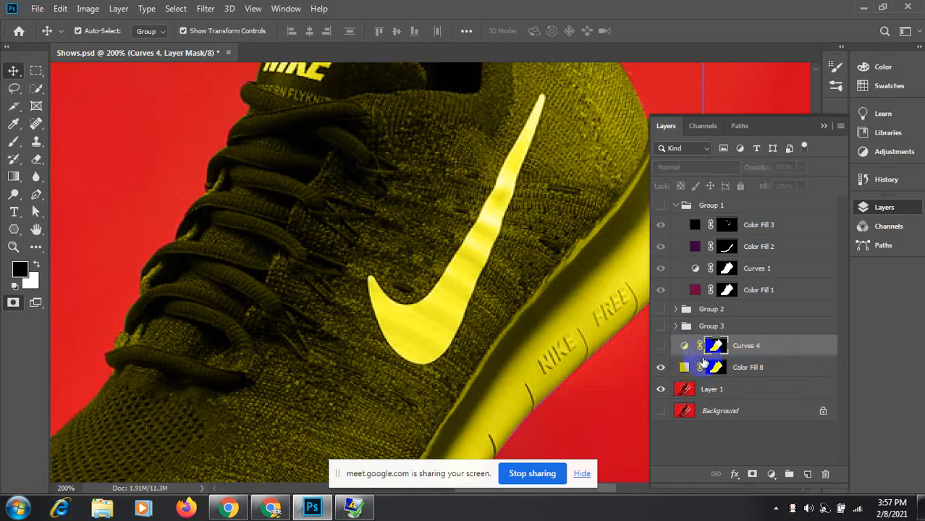
{"action": "left_click", "coordinate": [818, 350]}
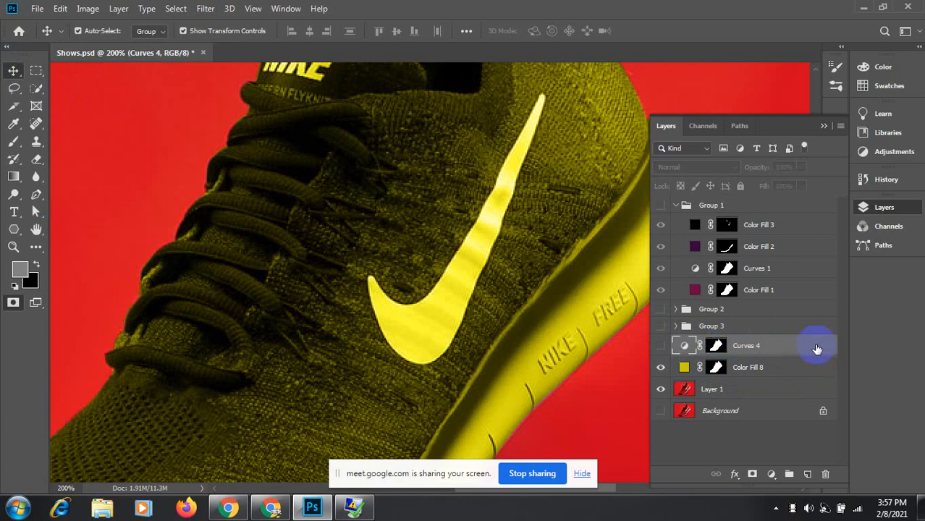
{"action": "left_click_drag", "start_coordinate": [817, 348], "coordinate": [827, 474]}
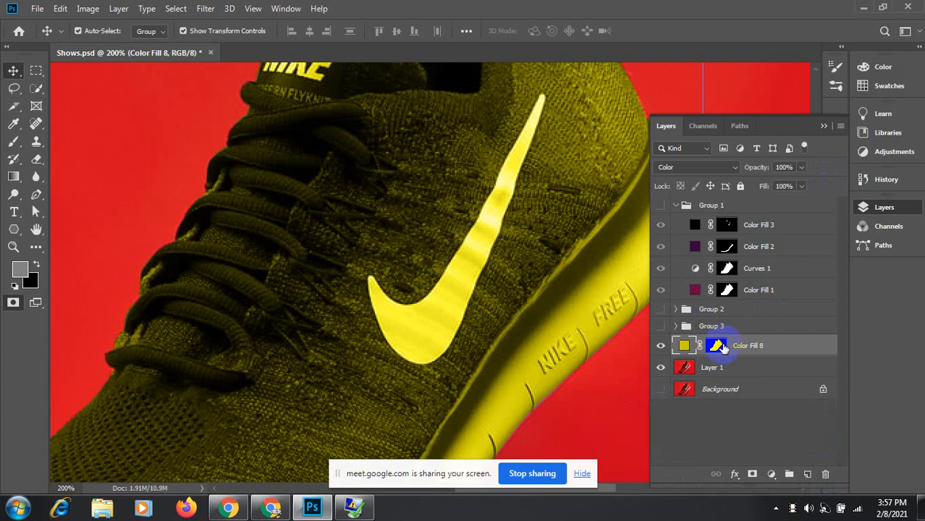
Step: Delete the Color Fill 8 layer, restoring the red shoe
{"action": "double_click", "coordinate": [715, 348]}
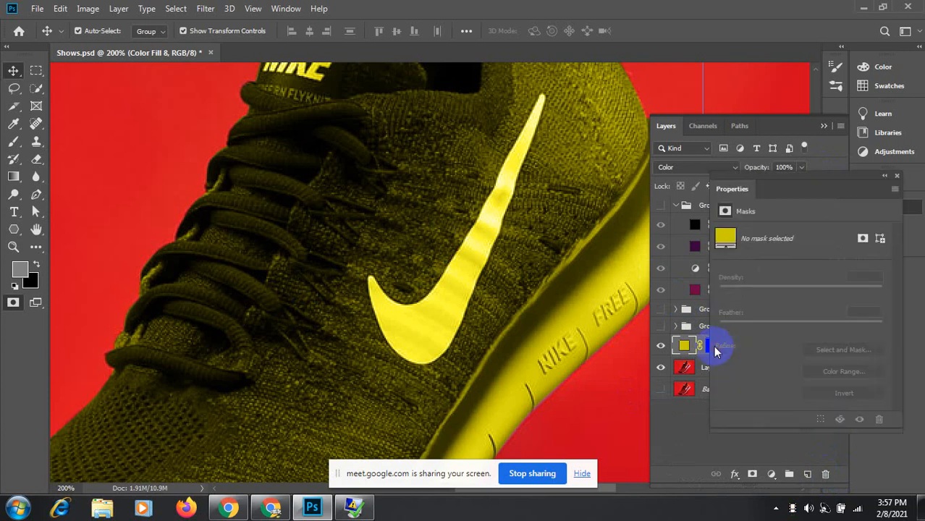
{"action": "left_click", "coordinate": [896, 176]}
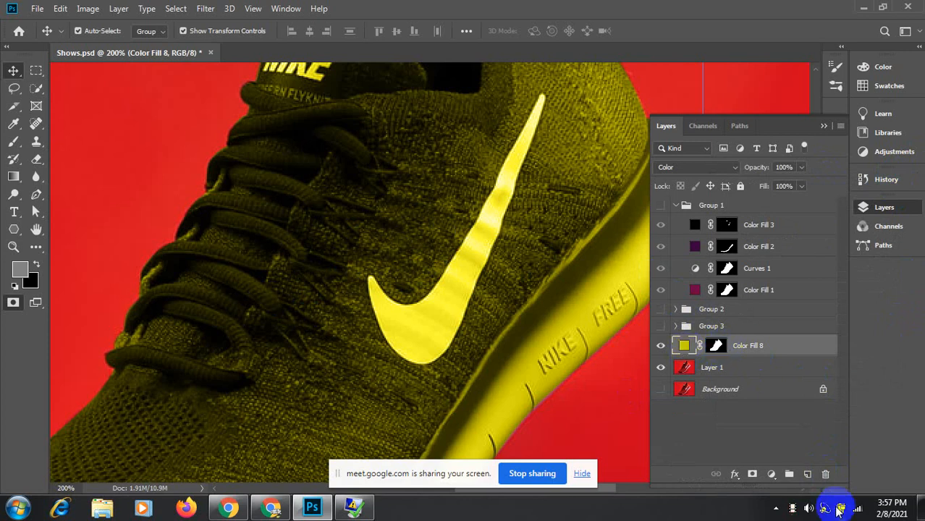
{"action": "left_click", "coordinate": [825, 474]}
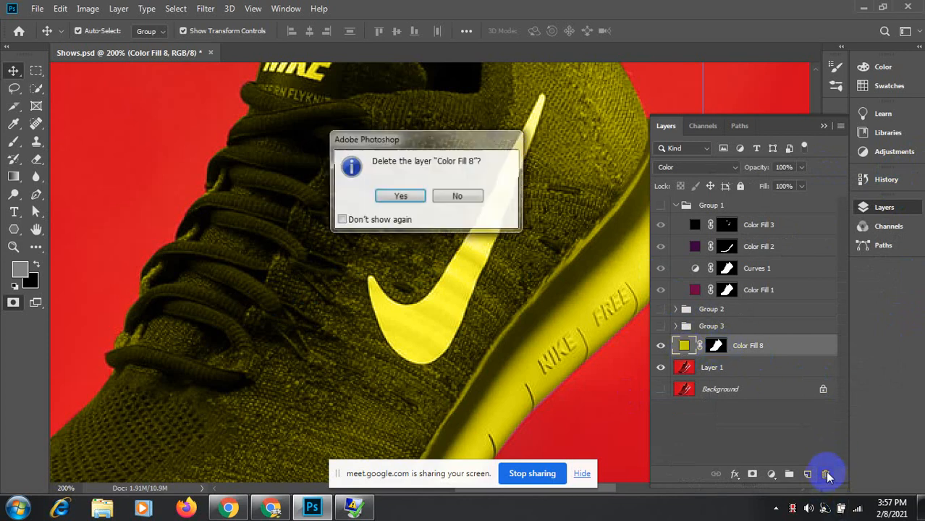
{"action": "left_click", "coordinate": [391, 197]}
Step: Load Path 1 as a selection around the shoe
{"action": "left_click", "coordinate": [739, 126]}
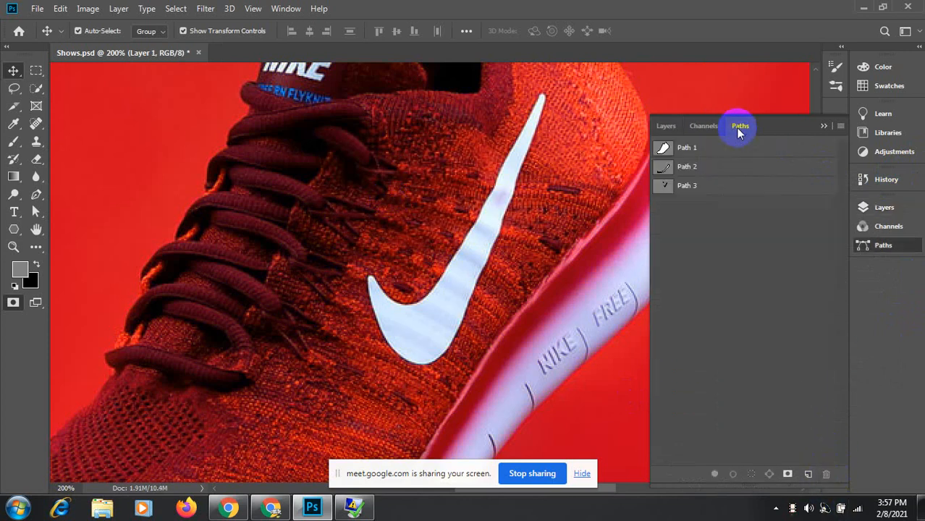
{"action": "left_click", "coordinate": [664, 149], "text": "ctrl"}
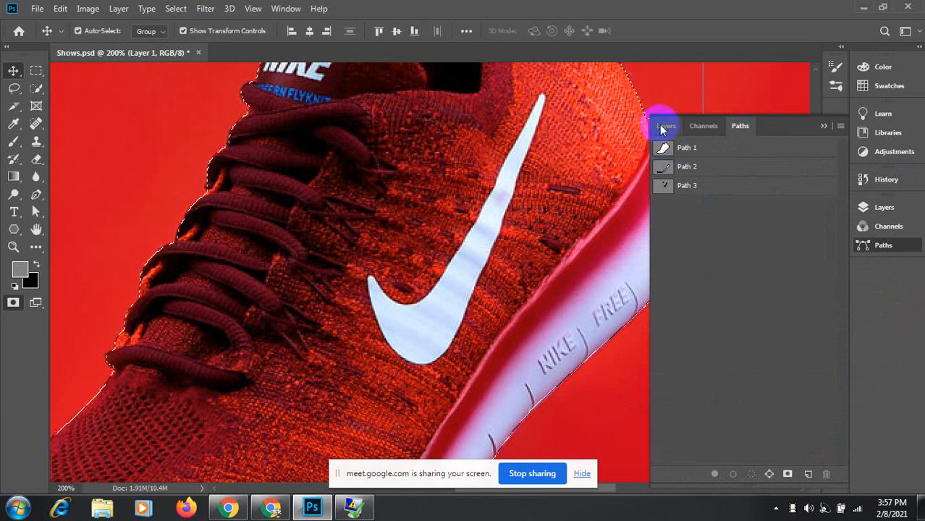
{"action": "left_click", "coordinate": [660, 125]}
{"action": "left_click", "coordinate": [774, 474]}
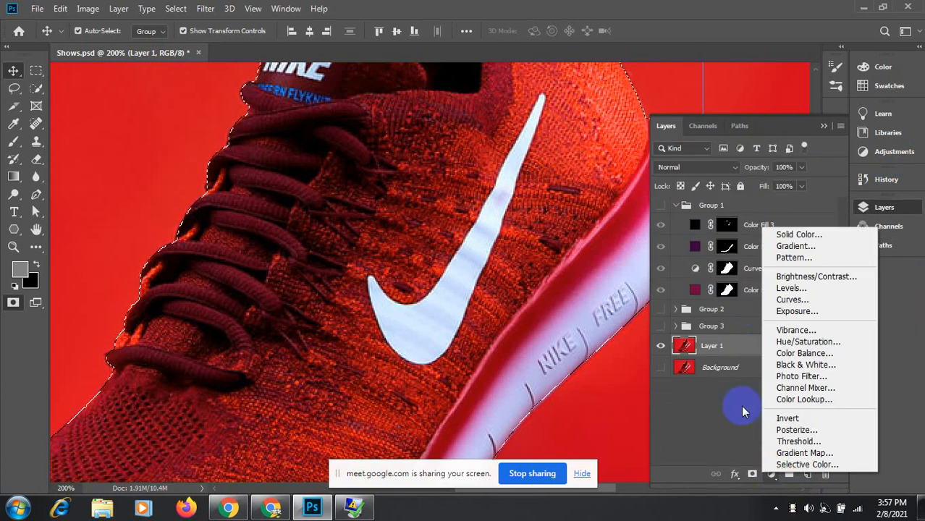
Step: Add a new Solid Color fill layer in saturated yellow #c8b306
{"action": "left_click", "coordinate": [801, 231]}
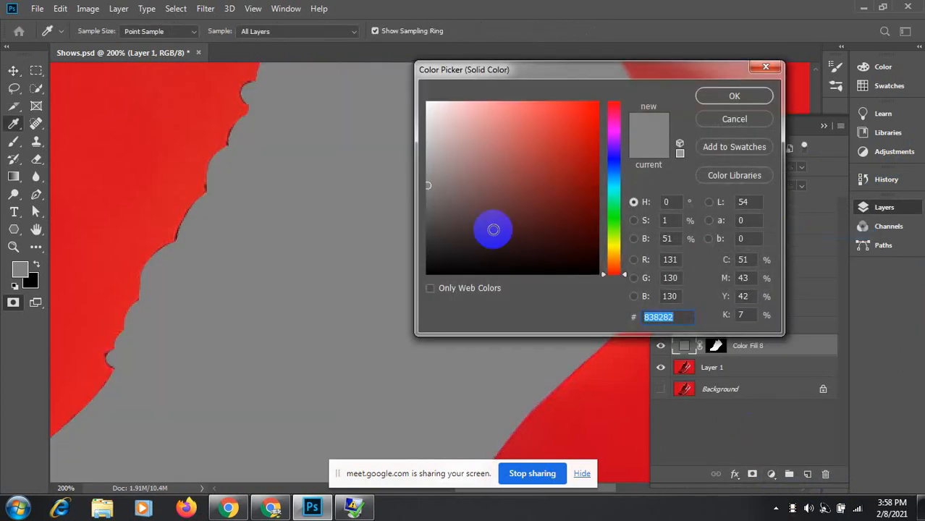
{"action": "left_click_drag", "start_coordinate": [625, 274], "coordinate": [627, 253]}
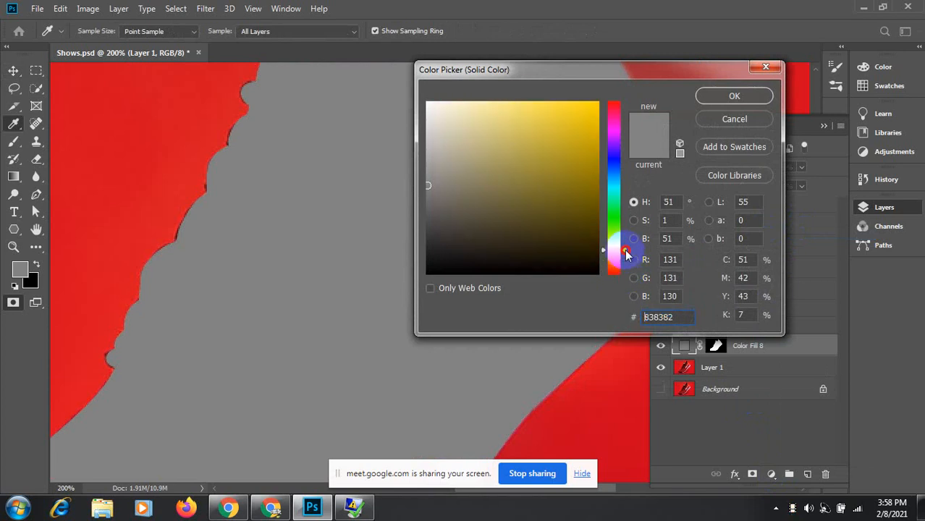
{"action": "left_click_drag", "start_coordinate": [583, 132], "coordinate": [594, 138]}
{"action": "left_click", "coordinate": [734, 98]}
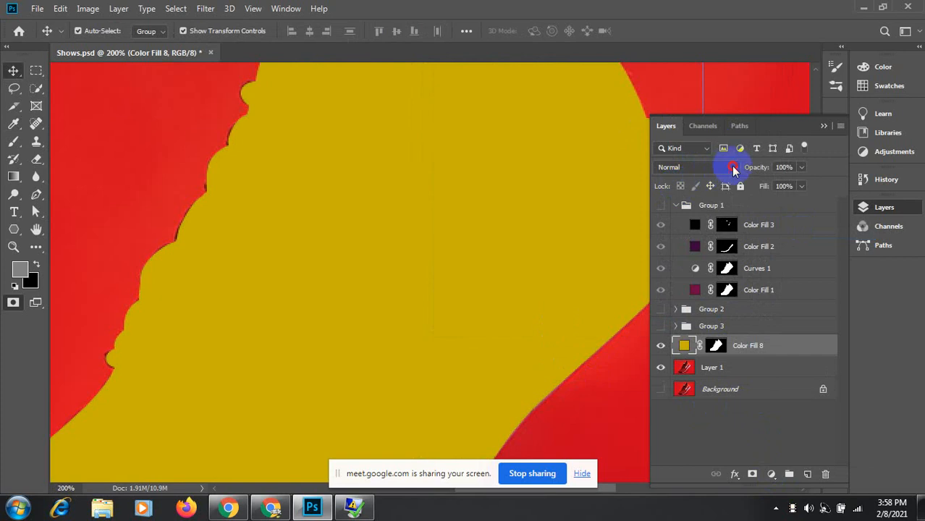
Step: Set Color Fill 8 to Color blend mode and reload its mask as a selection
{"action": "left_click", "coordinate": [734, 169]}
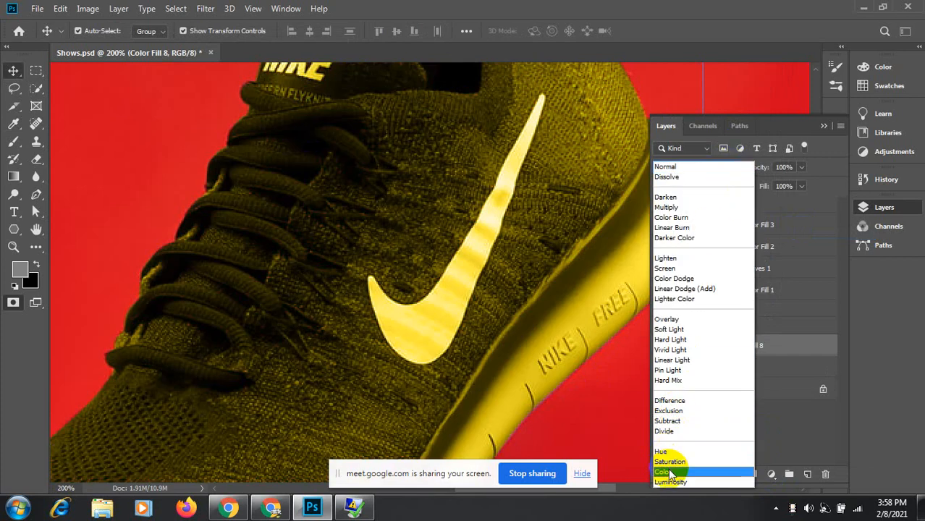
{"action": "left_click", "coordinate": [665, 472]}
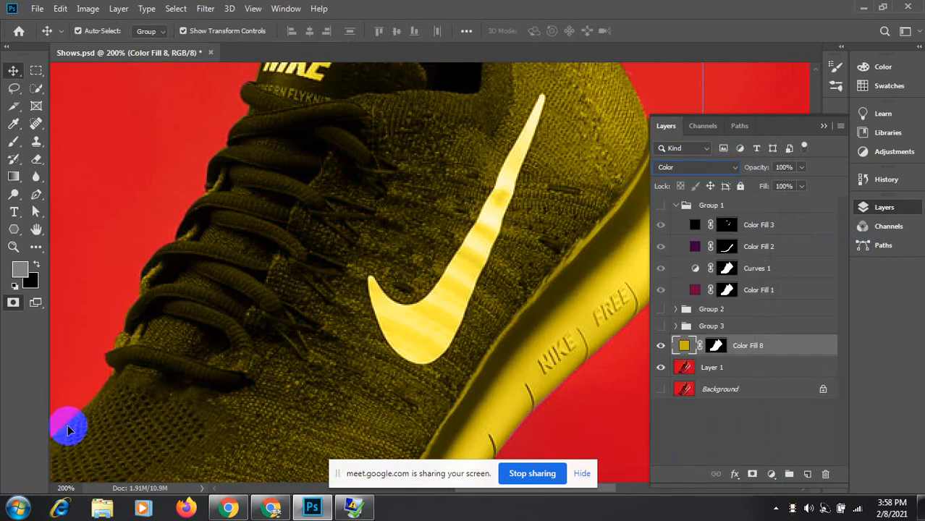
{"action": "left_click", "coordinate": [716, 348]}
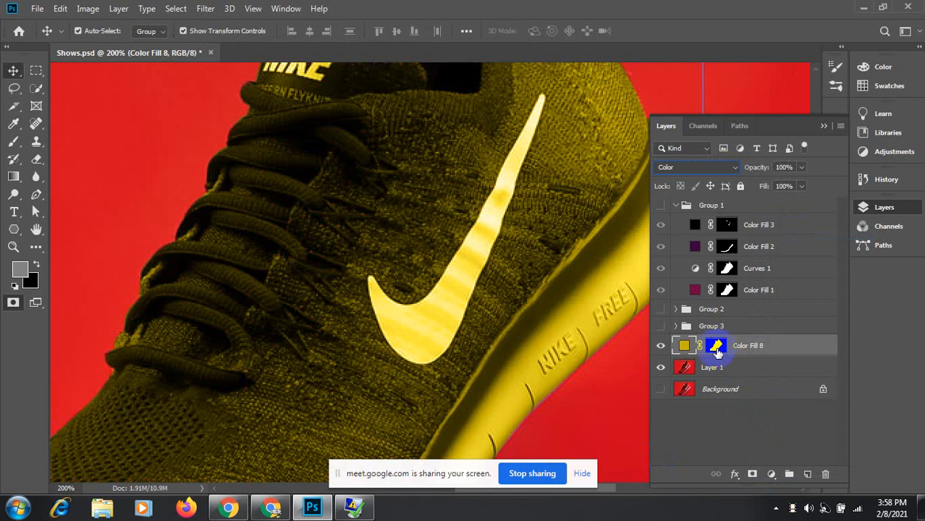
{"action": "left_click", "coordinate": [720, 354], "text": "ctrl"}
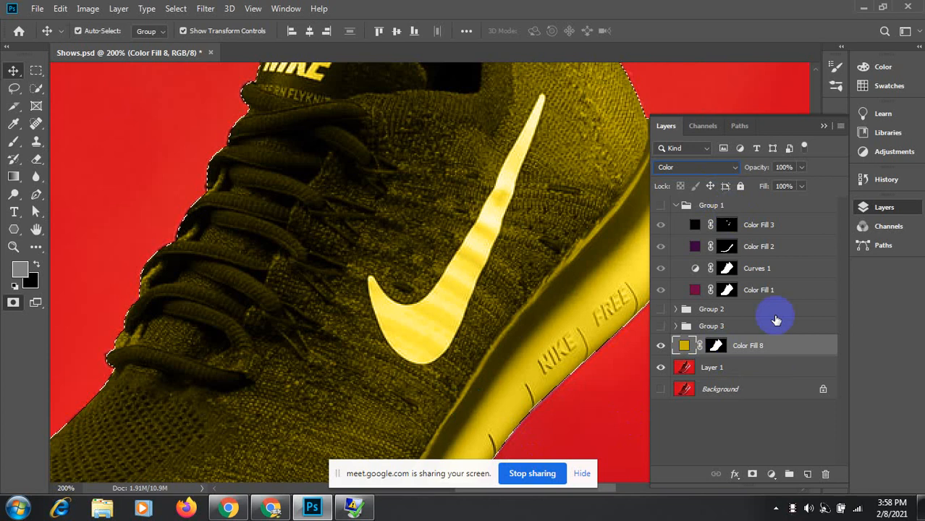
{"action": "left_click", "coordinate": [772, 474]}
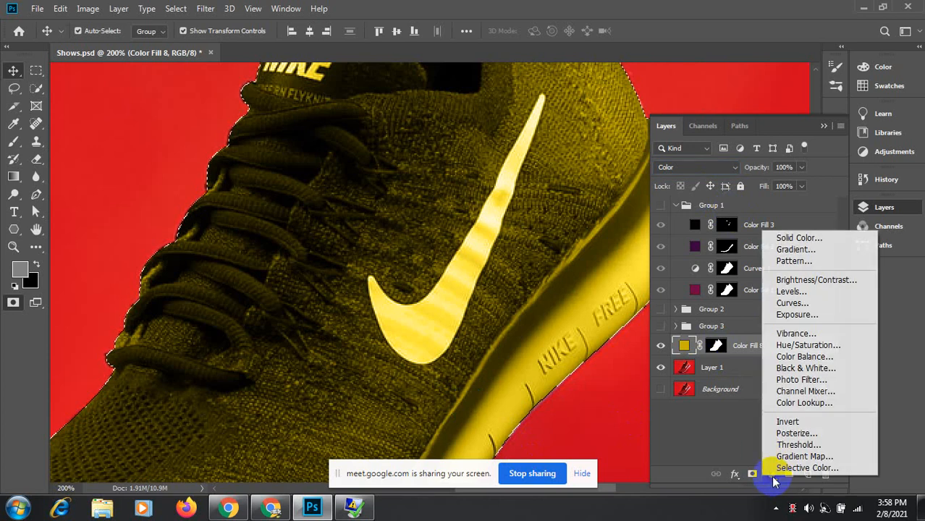
Step: Add a Curves 4 adjustment brightening the shoe's highlights
{"action": "left_click", "coordinate": [793, 304]}
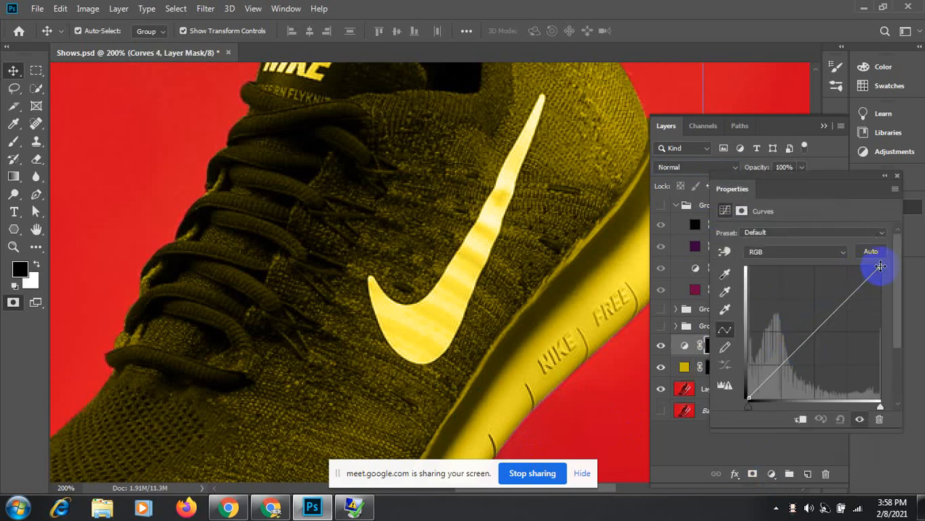
{"action": "left_click_drag", "start_coordinate": [880, 266], "coordinate": [850, 268]}
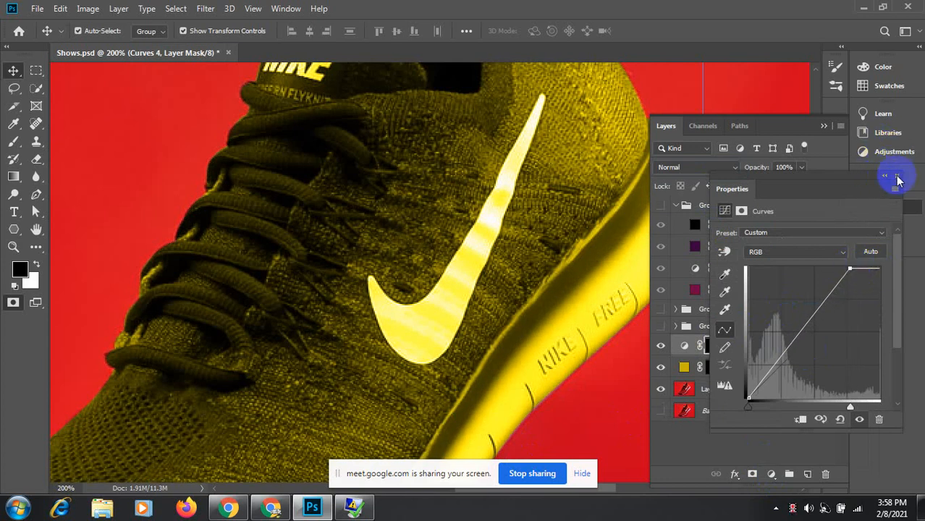
{"action": "left_click", "coordinate": [898, 178]}
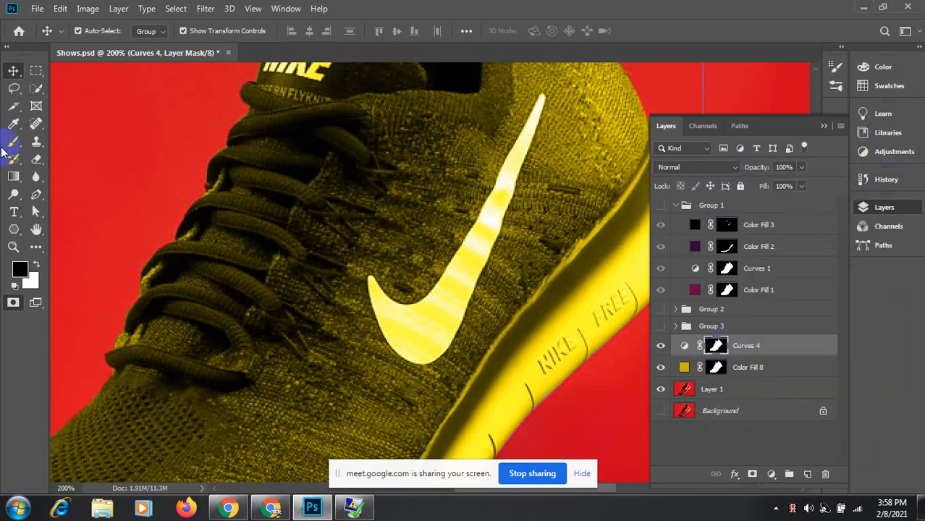
Step: Paint over the swoosh on the Curves 4 mask with the Brush to lighten its dark patches
{"action": "left_click", "coordinate": [11, 145]}
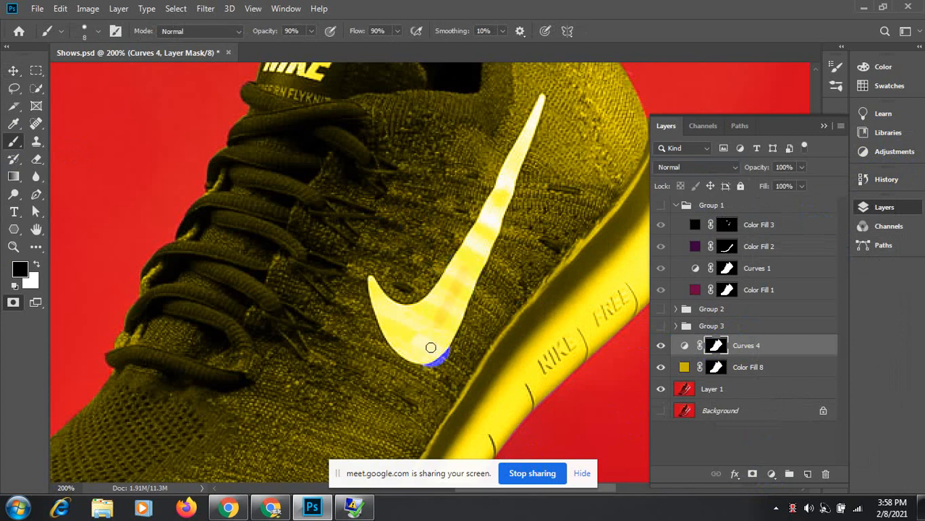
{"action": "key", "text": "c"}
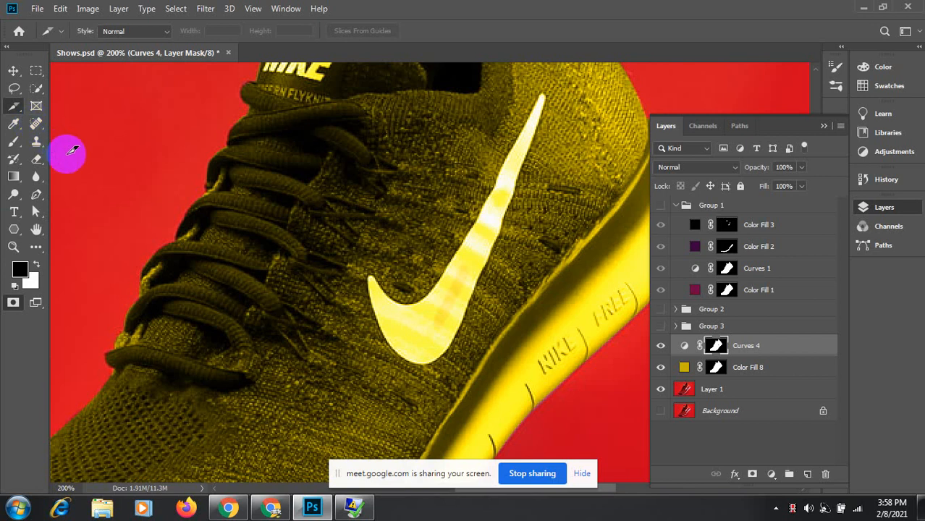
{"action": "key", "text": "b"}
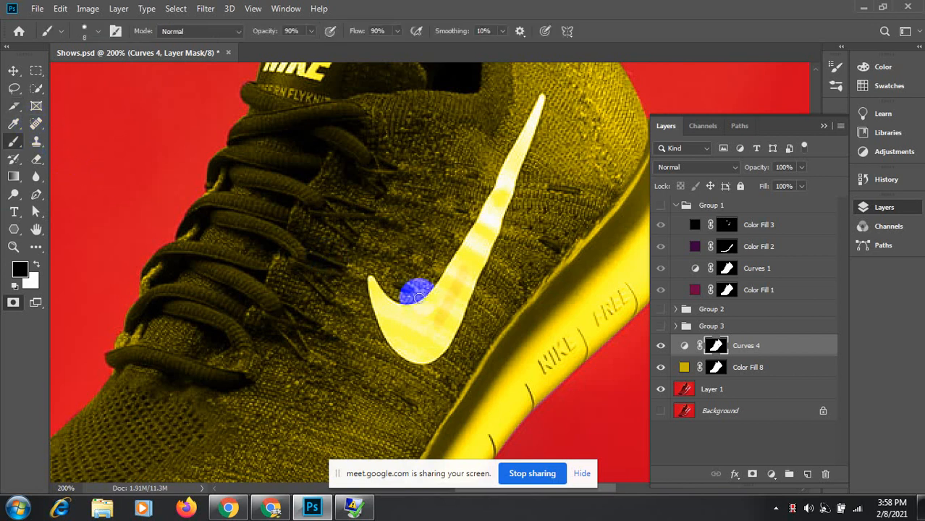
{"action": "mouse_move", "coordinate": [471, 261]}
{"action": "left_mouse_down"}
{"action": "mouse_move", "coordinate": [433, 325]}
{"action": "mouse_move", "coordinate": [442, 324]}
{"action": "left_mouse_up"}
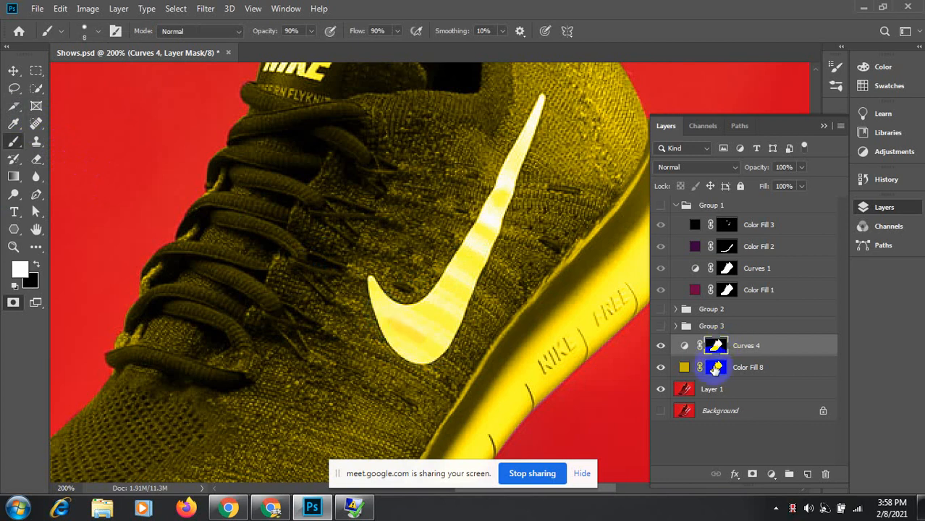
Step: Delete the Color Fill 8 layer
{"action": "double_click", "coordinate": [717, 369]}
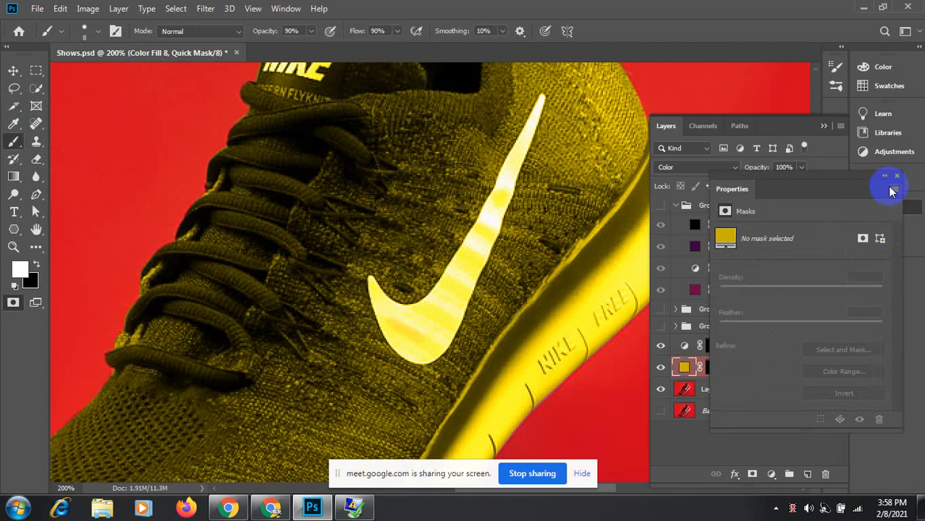
{"action": "left_click", "coordinate": [899, 176]}
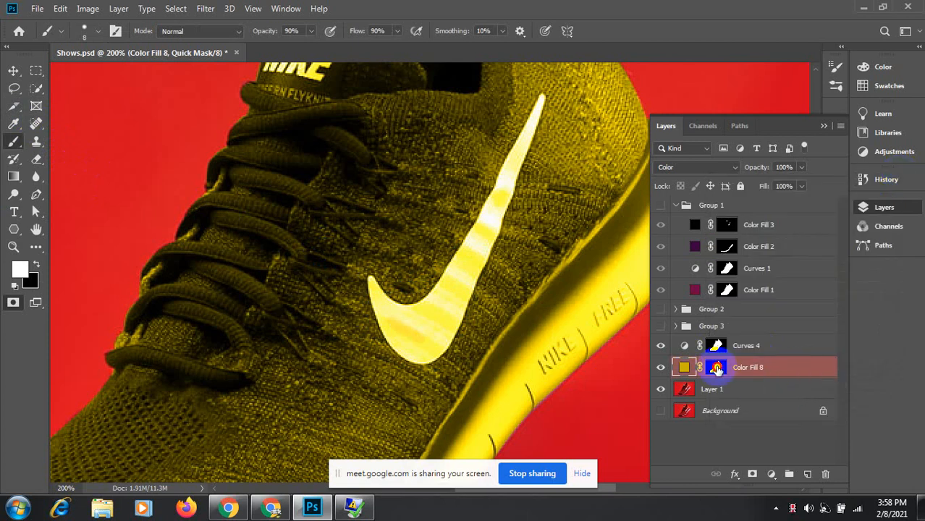
{"action": "left_click", "coordinate": [754, 475]}
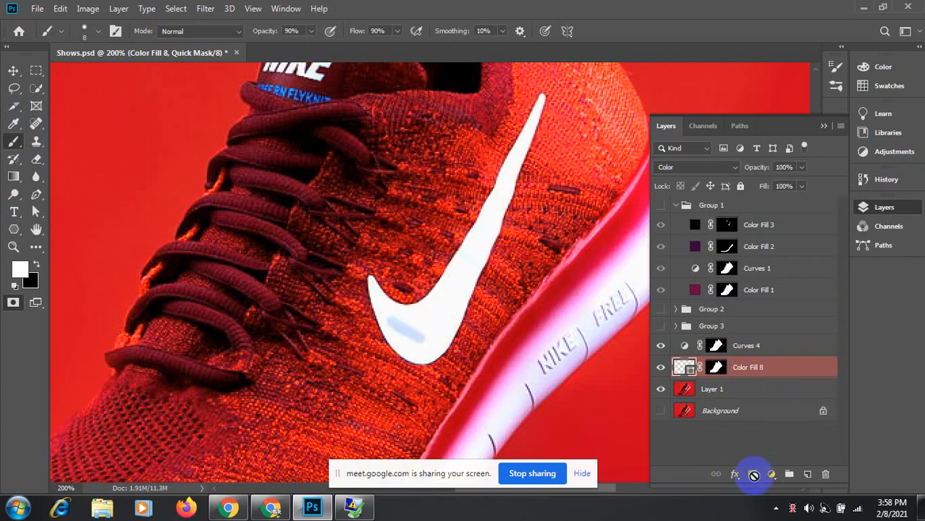
{"action": "key", "text": "ctrl+z"}
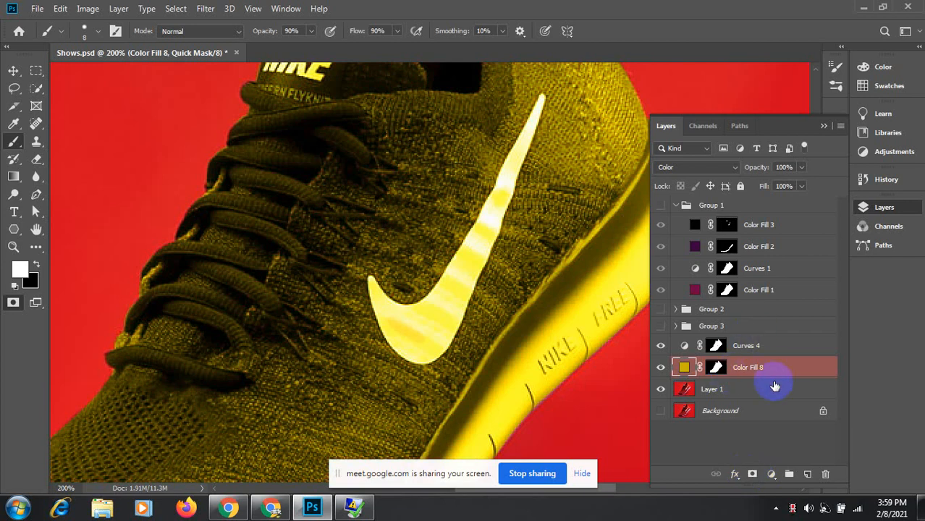
{"action": "left_click_drag", "start_coordinate": [779, 372], "coordinate": [826, 474]}
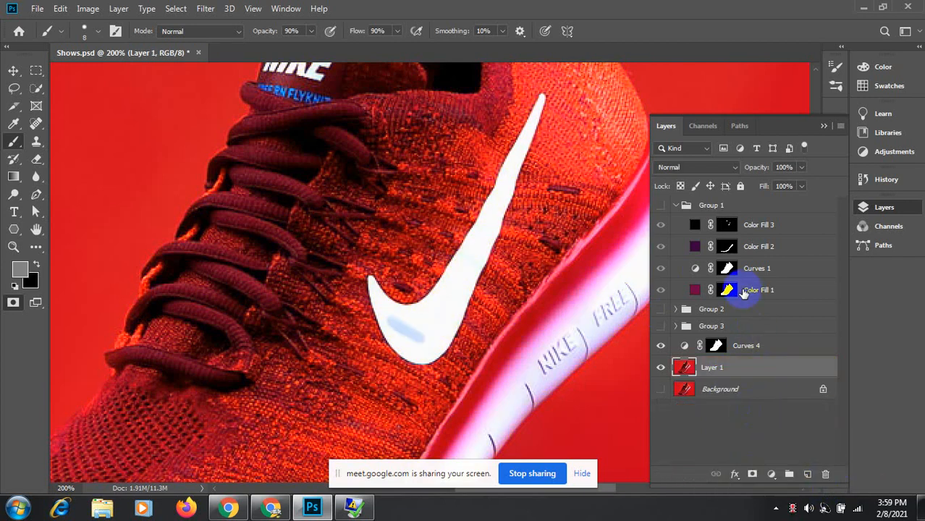
Step: Delete the Curves 4 layer
{"action": "left_click", "coordinate": [743, 349]}
{"action": "key", "text": "q"}
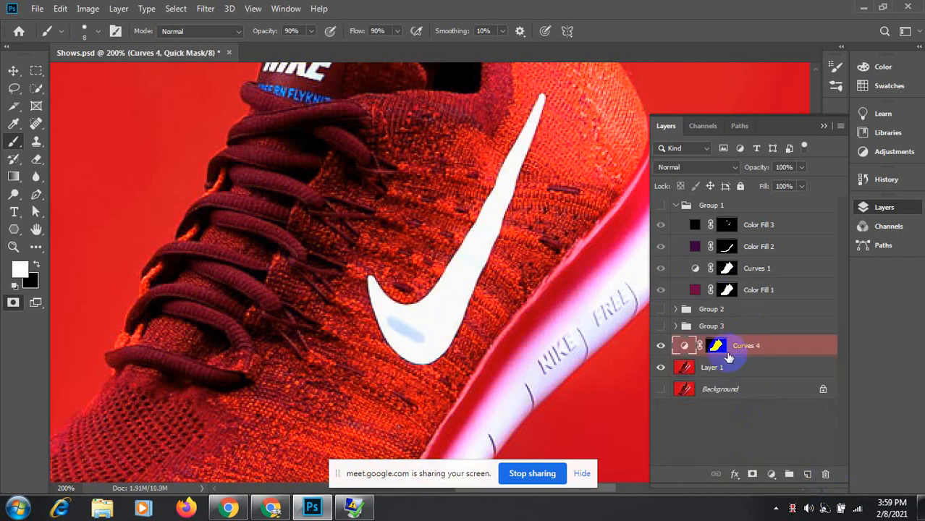
{"action": "left_click_drag", "start_coordinate": [797, 344], "coordinate": [825, 474]}
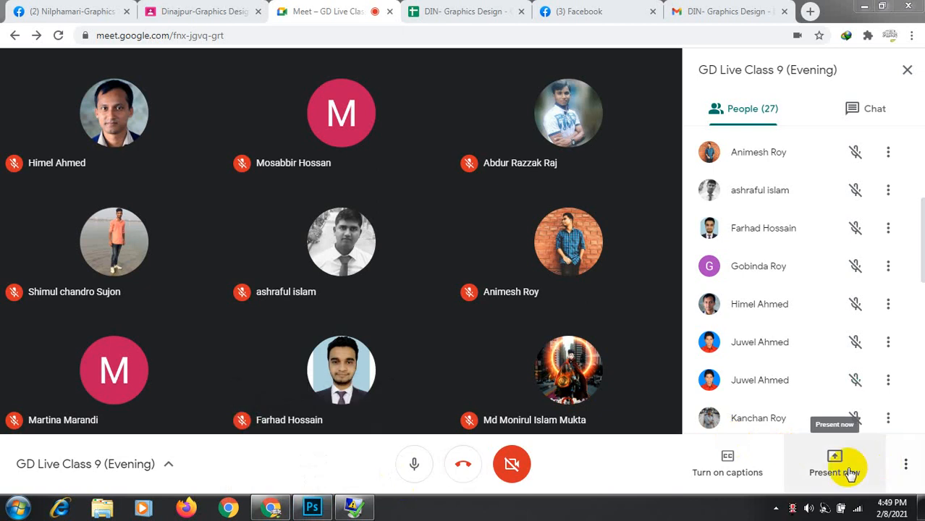
Step: Present the entire screen in Google Meet, then switch back to Photoshop
{"action": "left_click", "coordinate": [821, 467]}
{"action": "left_click", "coordinate": [821, 344]}
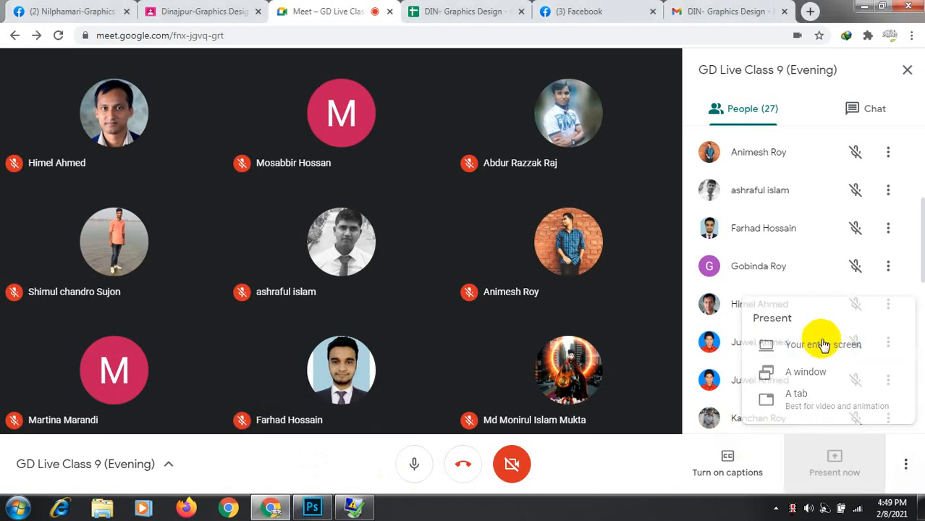
{"action": "left_click", "coordinate": [329, 169]}
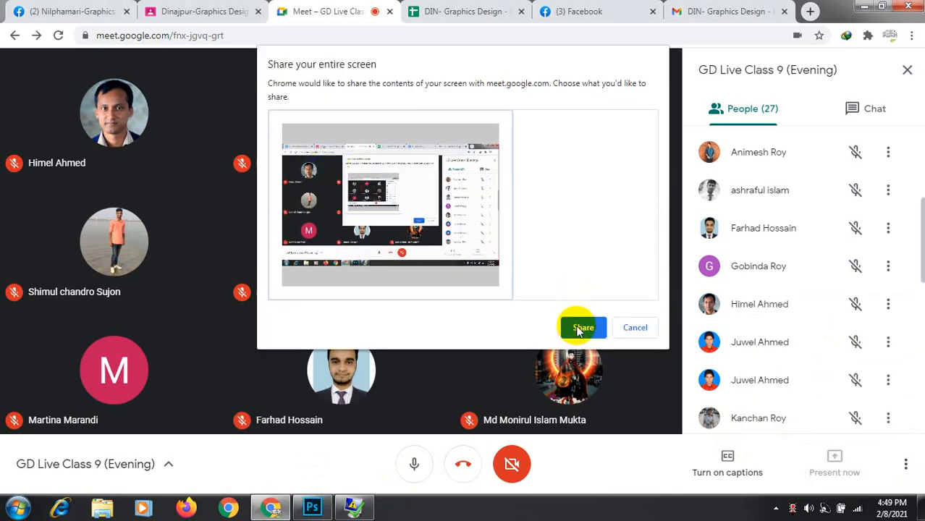
{"action": "left_click", "coordinate": [579, 328]}
{"action": "left_click", "coordinate": [310, 506]}
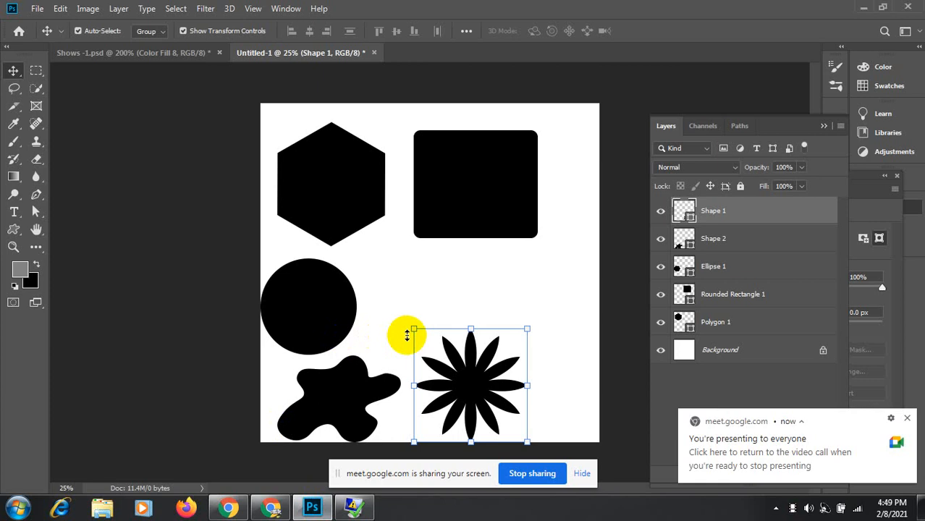
Step: Dismiss the Meet notification, then marquee-select all five black shapes and delete them
{"action": "left_click", "coordinate": [908, 421]}
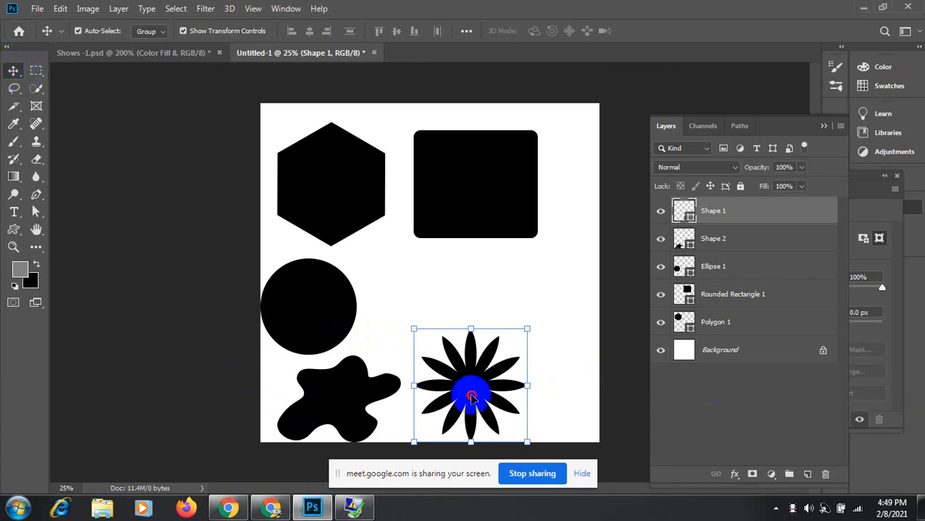
{"action": "left_click_drag", "start_coordinate": [458, 385], "coordinate": [487, 329]}
{"action": "left_click_drag", "start_coordinate": [347, 417], "coordinate": [391, 394]}
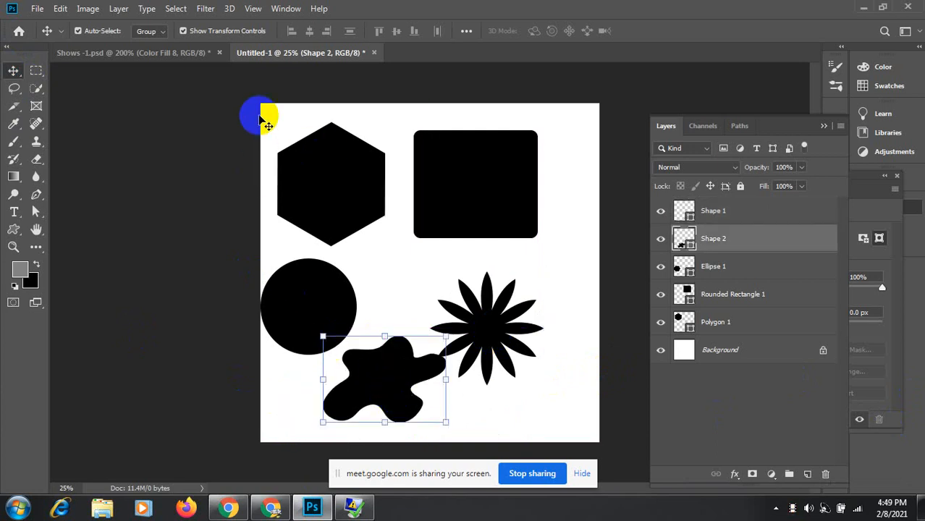
{"action": "left_click_drag", "start_coordinate": [270, 118], "coordinate": [515, 430]}
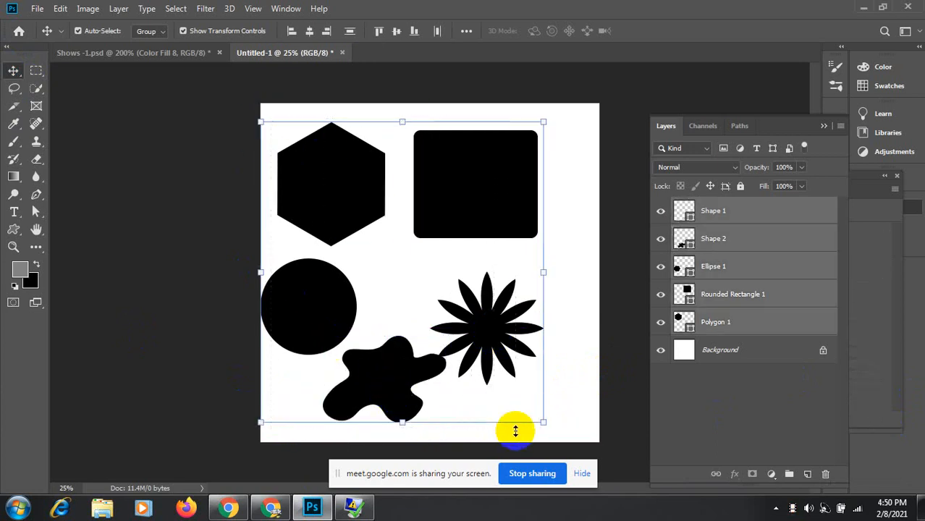
{"action": "key", "text": "Delete"}
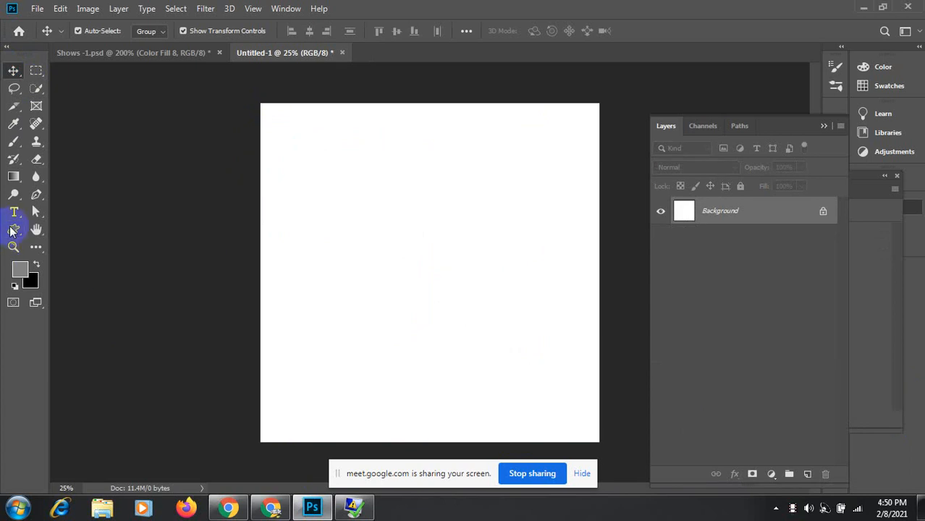
Step: Draw a square near the canvas top-left and fill it near-black
{"action": "left_click", "coordinate": [10, 229]}
{"action": "left_click", "coordinate": [65, 230]}
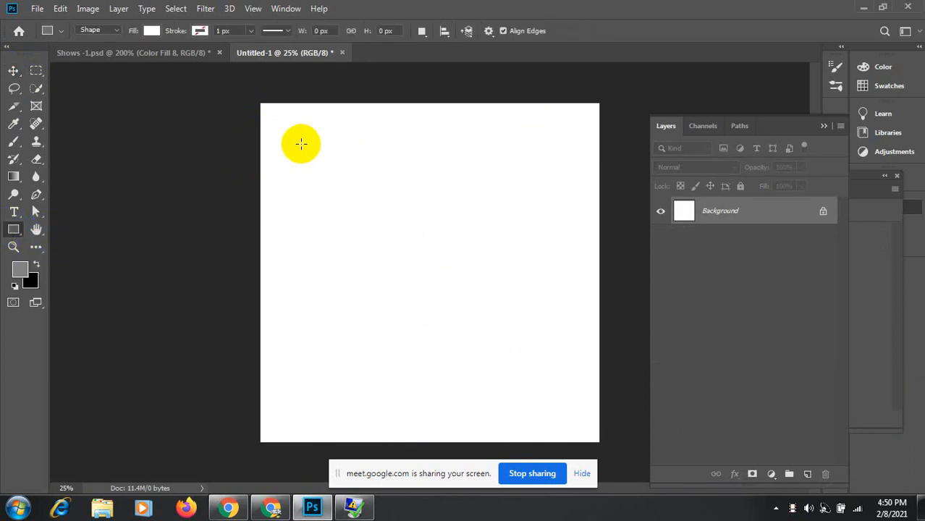
{"action": "left_click_drag", "start_coordinate": [295, 139], "coordinate": [412, 235]}
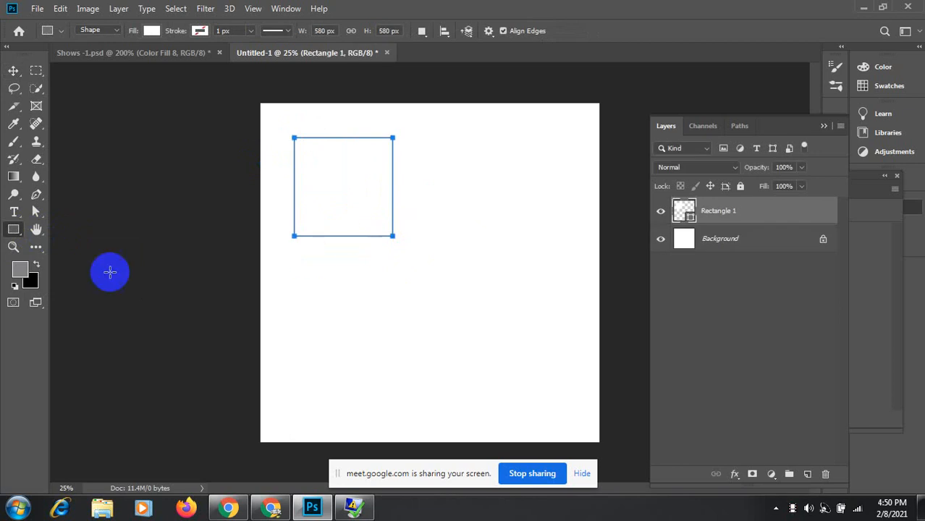
{"action": "left_click", "coordinate": [685, 210]}
{"action": "left_click", "coordinate": [692, 217]}
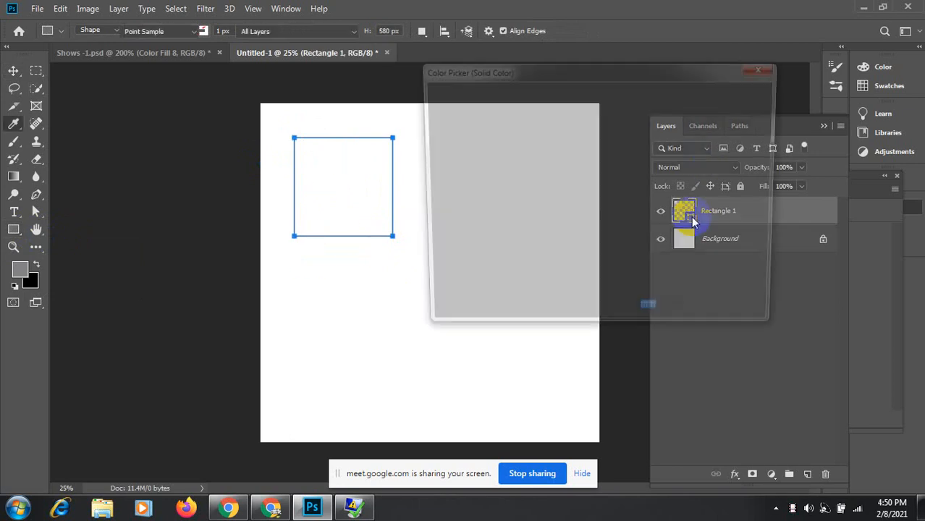
{"action": "left_click", "coordinate": [435, 273]}
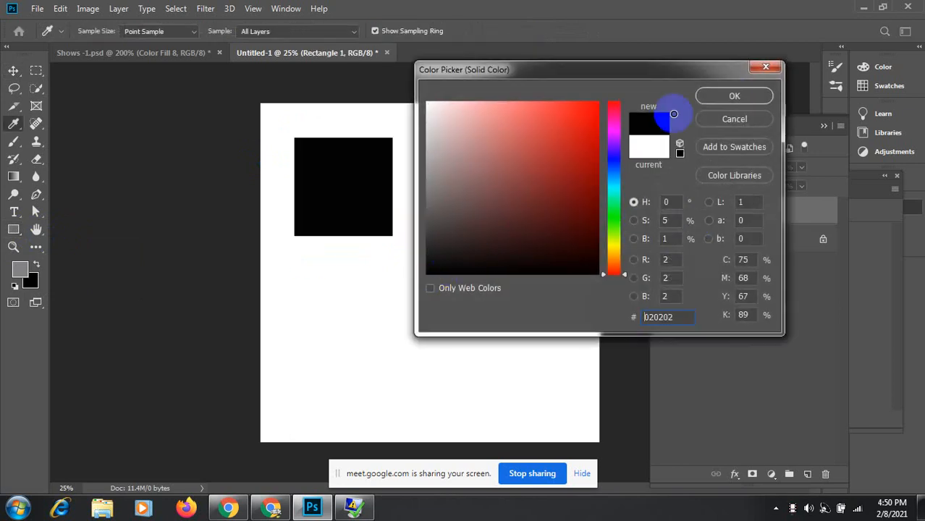
{"action": "left_click", "coordinate": [734, 96]}
{"action": "left_click", "coordinate": [13, 72]}
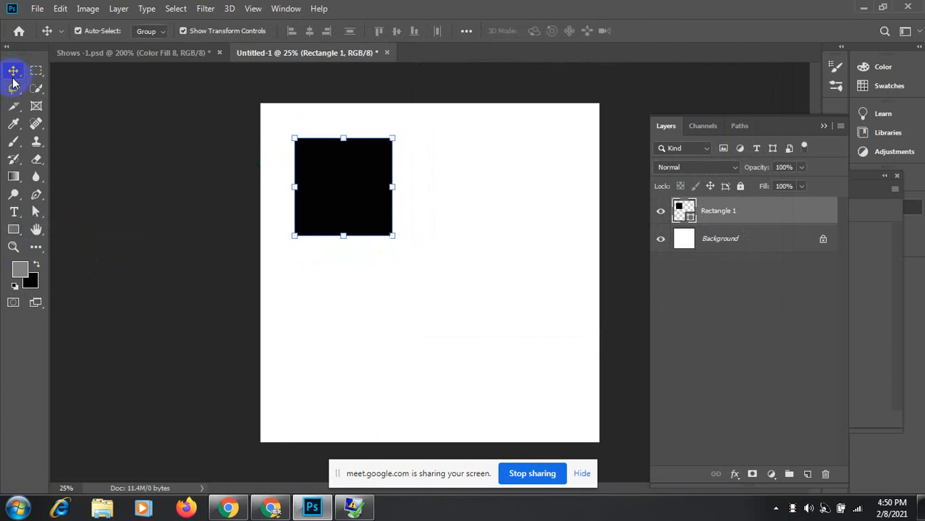
{"action": "left_click", "coordinate": [691, 302]}
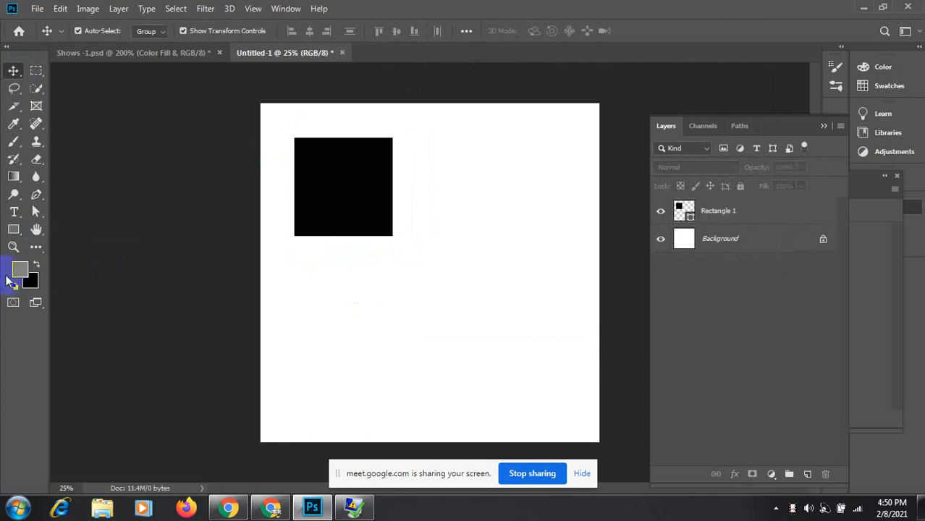
Step: Create a 100 × 100 px rounded rectangle filled near-black
{"action": "left_click", "coordinate": [15, 231]}
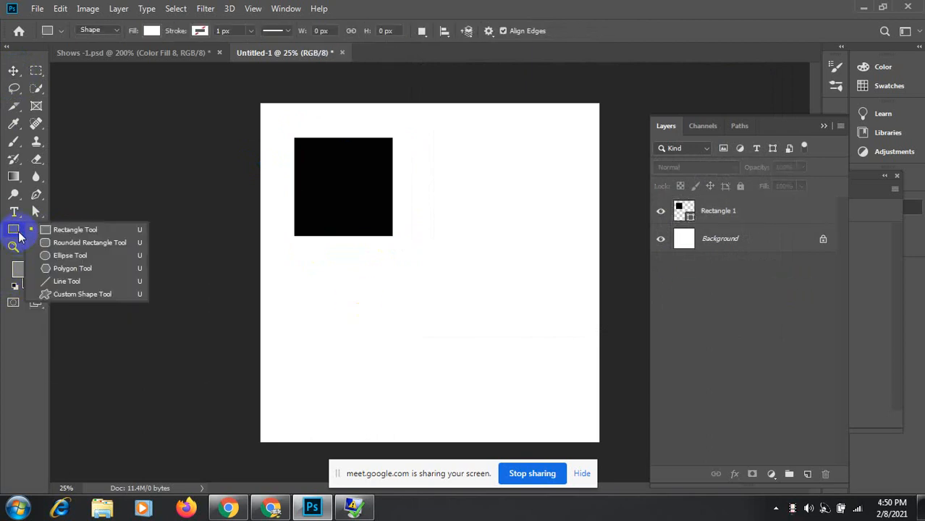
{"action": "left_click", "coordinate": [68, 243]}
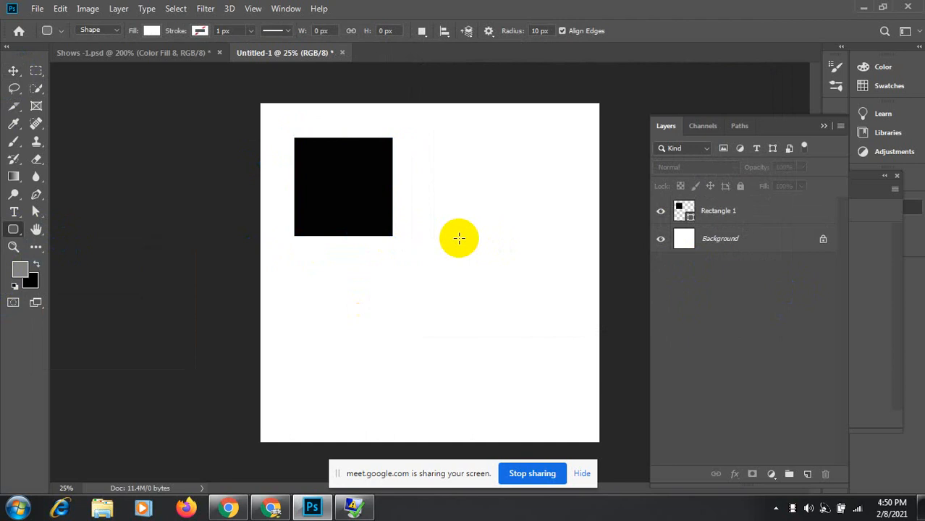
{"action": "left_click", "coordinate": [458, 239]}
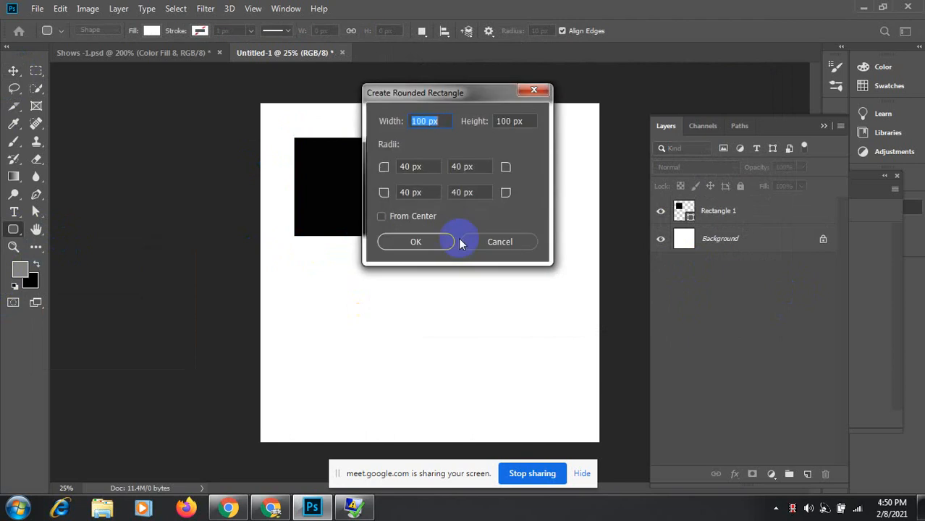
{"action": "left_click", "coordinate": [423, 247]}
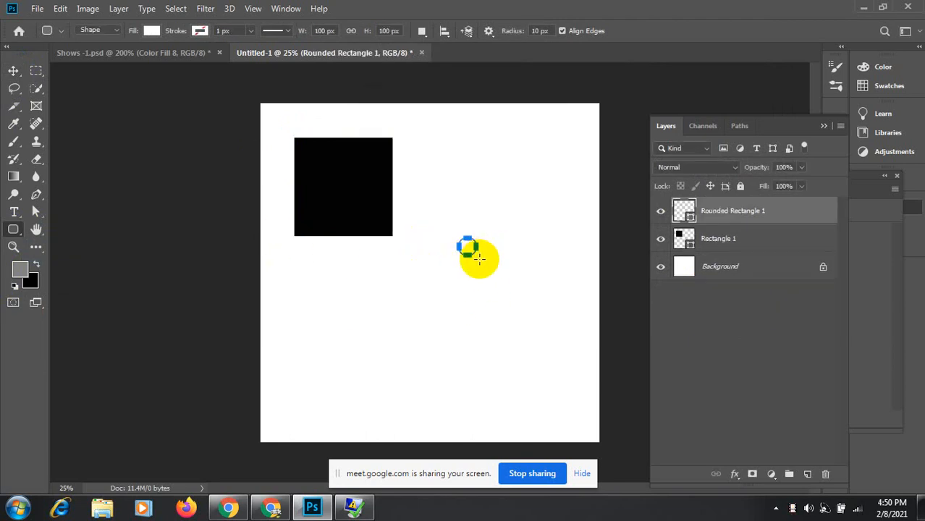
{"action": "double_click", "coordinate": [688, 214]}
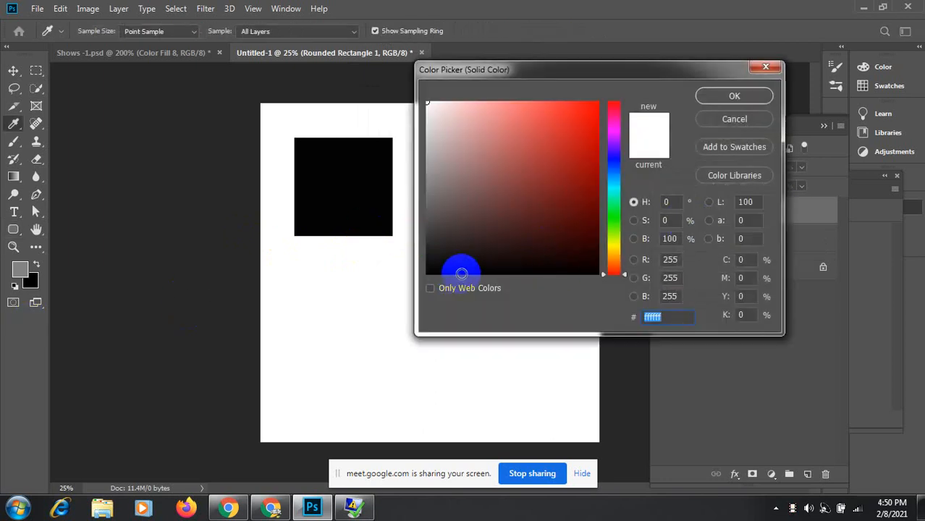
{"action": "left_click", "coordinate": [461, 274]}
{"action": "left_click", "coordinate": [729, 95]}
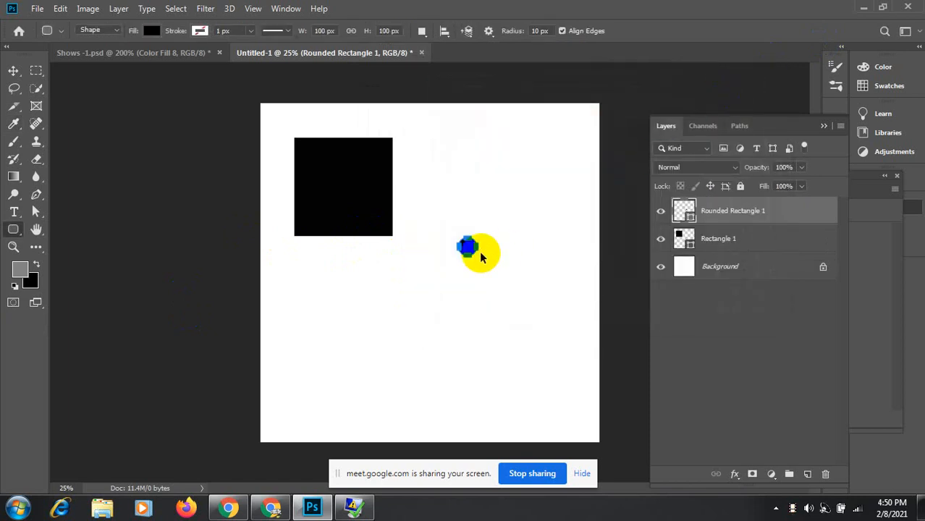
Step: Enlarge the rounded rectangle to square size at top right, and move the plain square to the top-left corner
{"action": "key", "text": "v"}
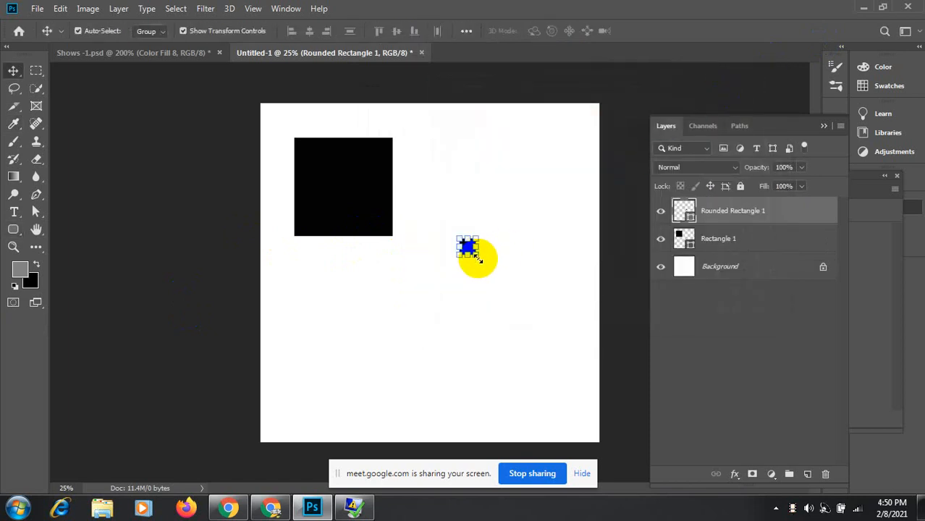
{"action": "left_click_drag", "start_coordinate": [477, 257], "coordinate": [572, 351]}
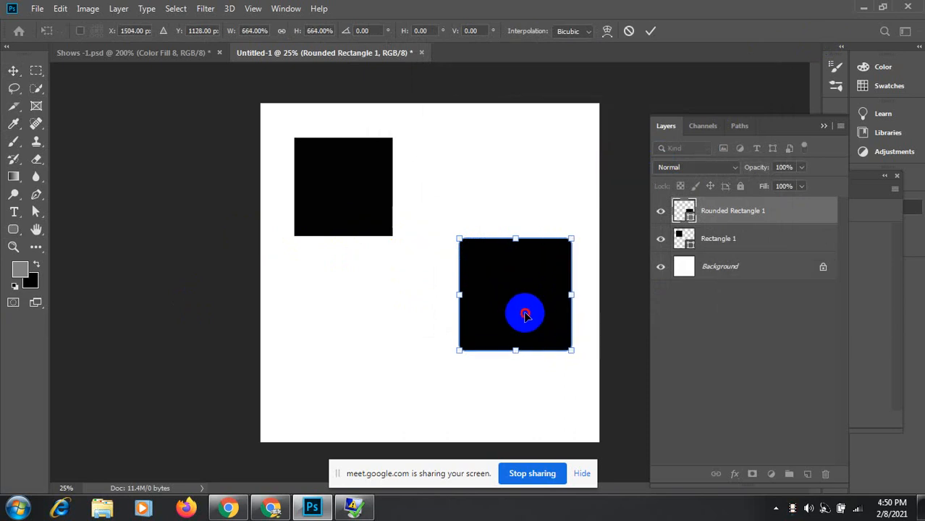
{"action": "left_click_drag", "start_coordinate": [525, 315], "coordinate": [544, 192]}
{"action": "left_click", "coordinate": [351, 206]}
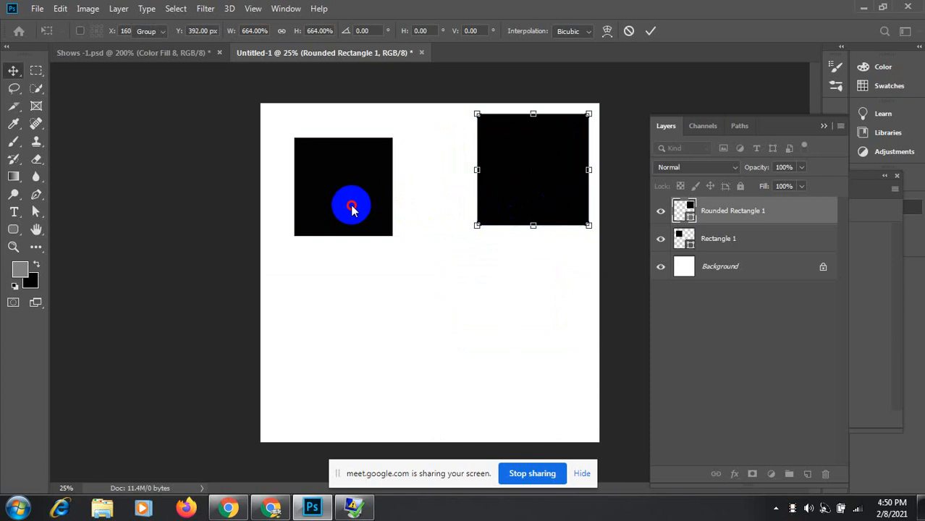
{"action": "left_click", "coordinate": [330, 208]}
{"action": "left_click_drag", "start_coordinate": [329, 210], "coordinate": [303, 186]}
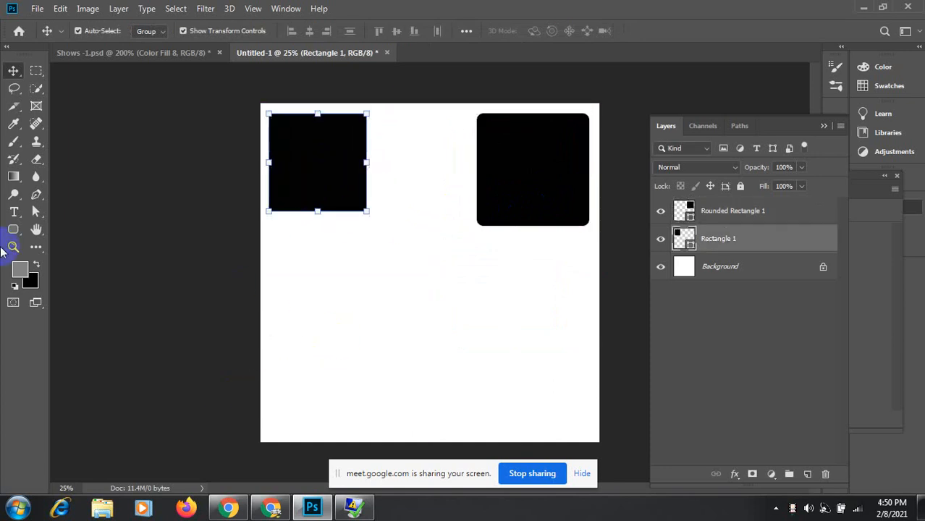
{"action": "left_click", "coordinate": [13, 231]}
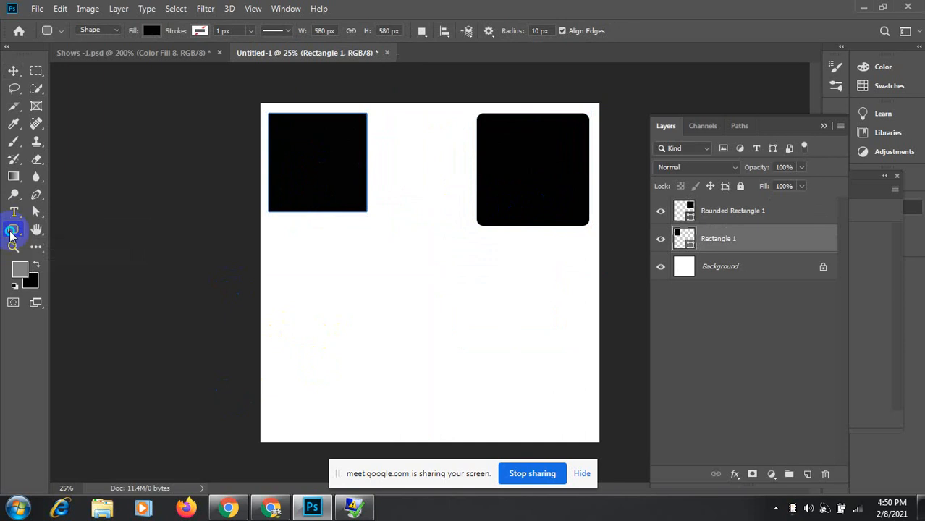
Step: Draw a circle on its own layer, fill it black, and move it under the top-left square
{"action": "left_click", "coordinate": [55, 257]}
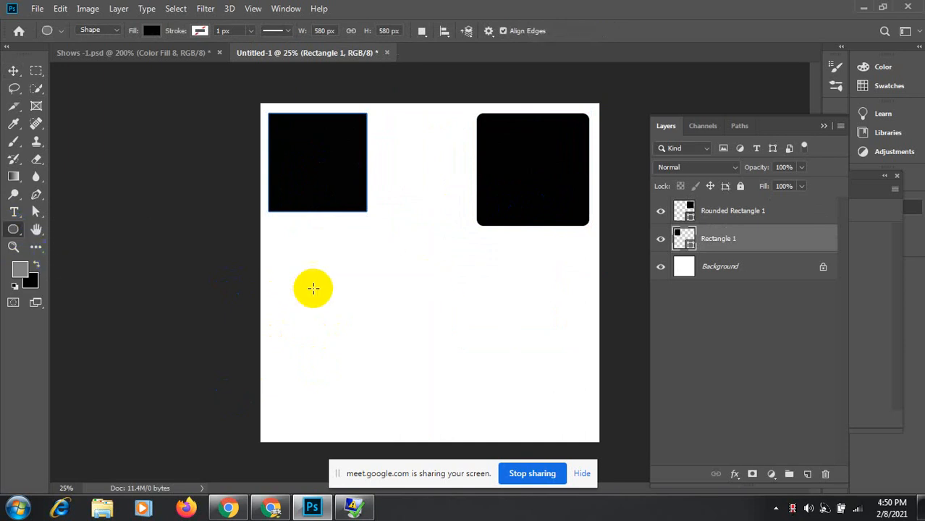
{"action": "left_click_drag", "start_coordinate": [380, 296], "coordinate": [603, 432]}
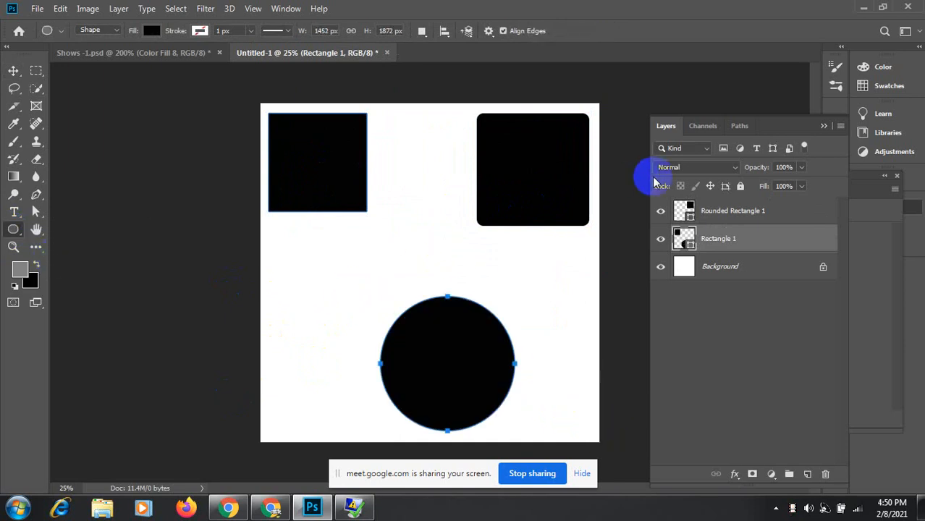
{"action": "left_click", "coordinate": [13, 70]}
{"action": "mouse_move", "coordinate": [440, 357]}
{"action": "left_mouse_down"}
{"action": "mouse_move", "coordinate": [387, 213]}
{"action": "mouse_move", "coordinate": [438, 378]}
{"action": "mouse_move", "coordinate": [443, 363]}
{"action": "left_mouse_up"}
{"action": "key", "text": "ctrl+z"}
{"action": "key", "text": "ctrl+z"}
{"action": "key", "text": "ctrl+z"}
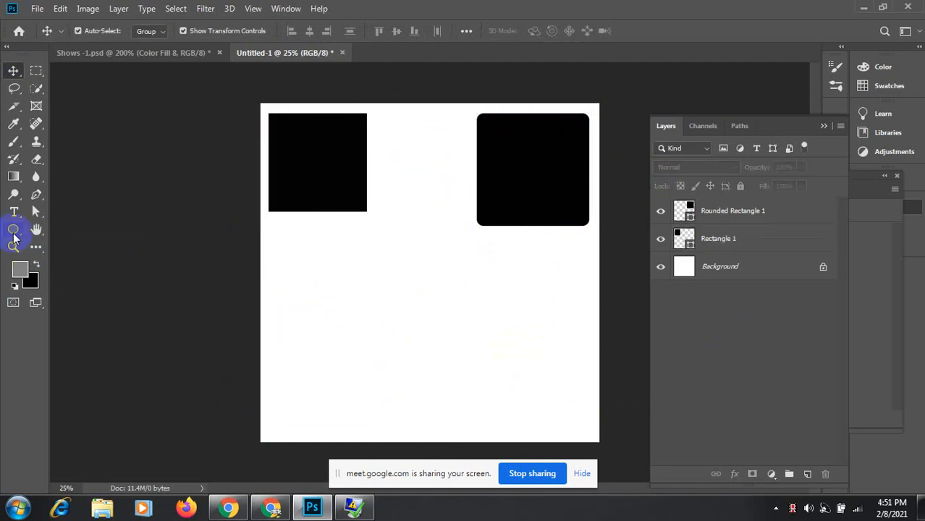
{"action": "left_click", "coordinate": [14, 230]}
{"action": "left_click_drag", "start_coordinate": [366, 269], "coordinate": [544, 419]}
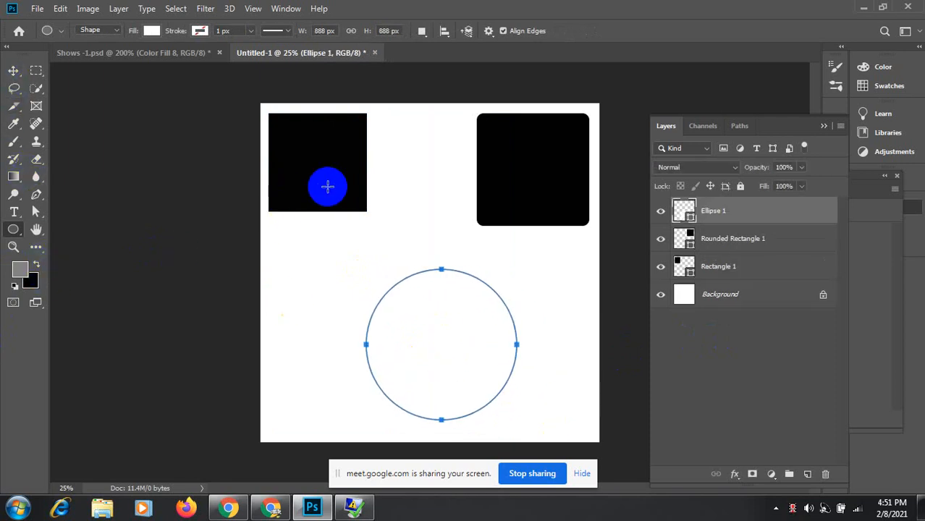
{"action": "key", "text": "ctrl+BackSpace"}
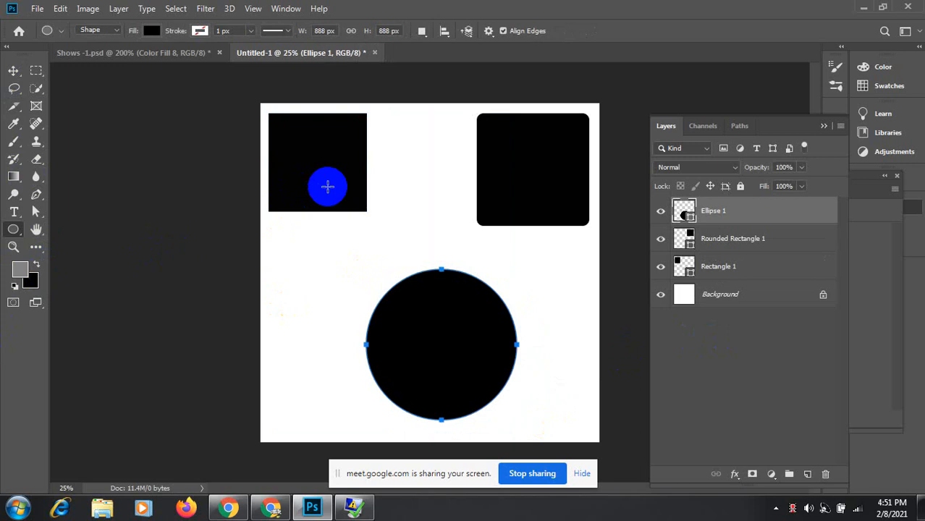
{"action": "key", "text": "v"}
{"action": "left_click_drag", "start_coordinate": [469, 340], "coordinate": [351, 285]}
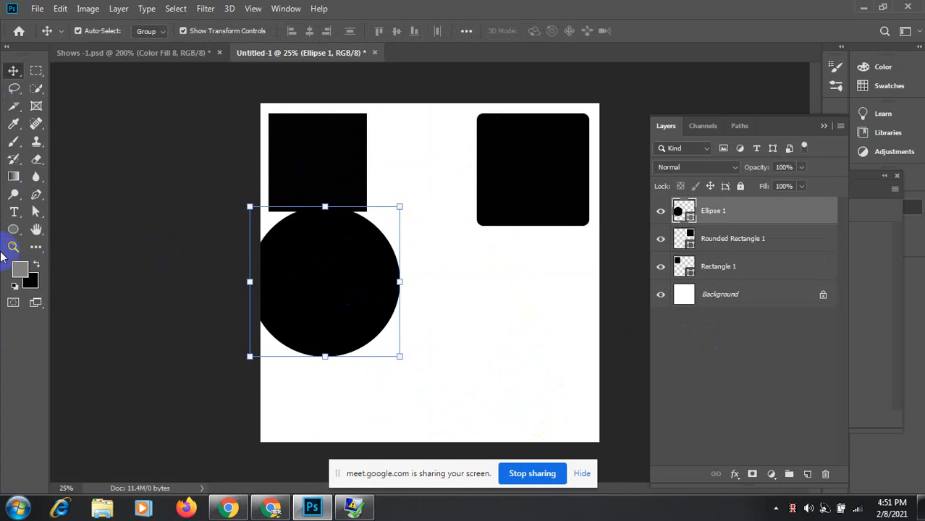
{"action": "left_click", "coordinate": [14, 229]}
{"action": "left_click_drag", "start_coordinate": [13, 229], "coordinate": [67, 267]}
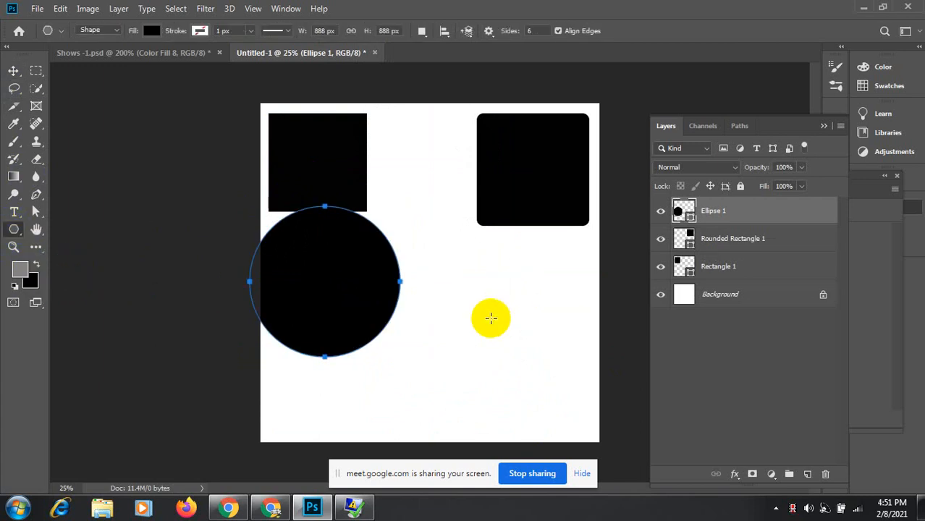
Step: Draw a black hexagon and move it up between the two top squares
{"action": "mouse_move", "coordinate": [466, 284]}
{"action": "left_mouse_down"}
{"action": "mouse_move", "coordinate": [543, 399]}
{"action": "mouse_move", "coordinate": [535, 370]}
{"action": "mouse_move", "coordinate": [553, 273]}
{"action": "mouse_move", "coordinate": [528, 246]}
{"action": "left_mouse_up"}
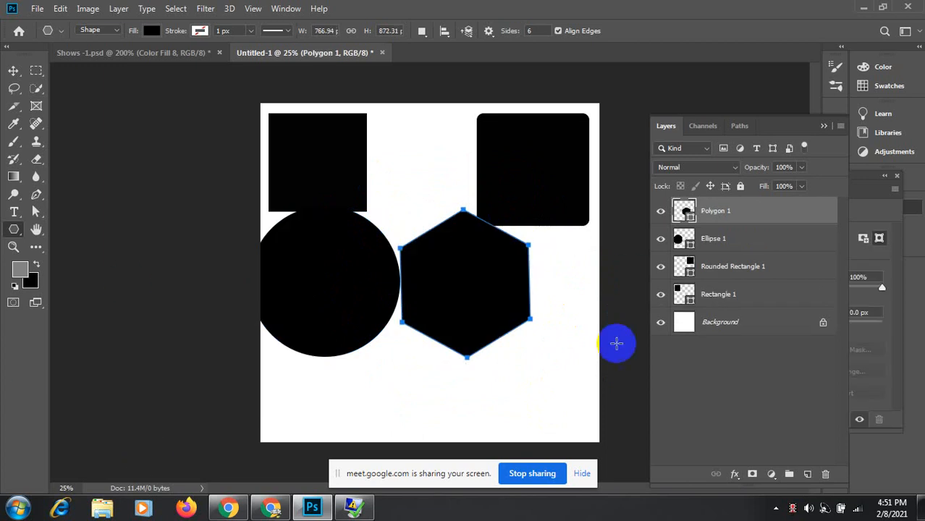
{"action": "left_click", "coordinate": [13, 71]}
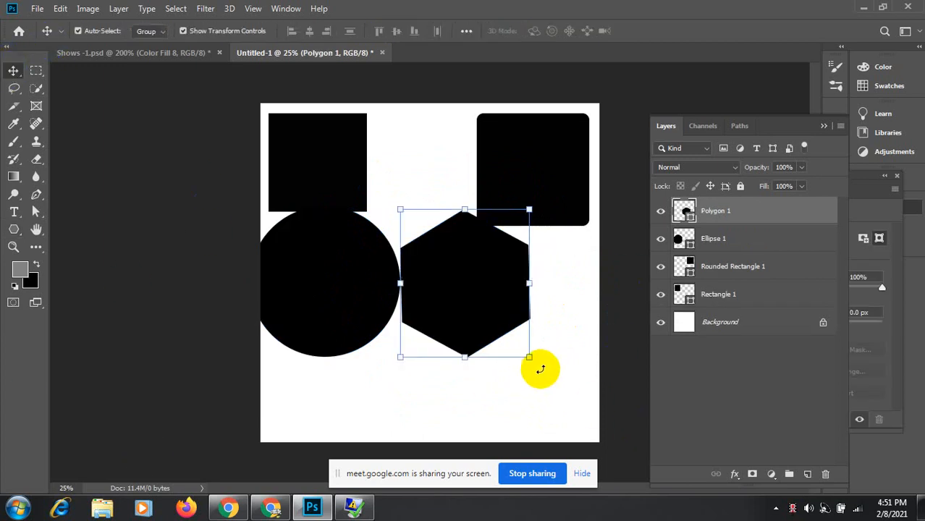
{"action": "left_click_drag", "start_coordinate": [525, 384], "coordinate": [551, 387]}
{"action": "left_click_drag", "start_coordinate": [450, 297], "coordinate": [417, 158]}
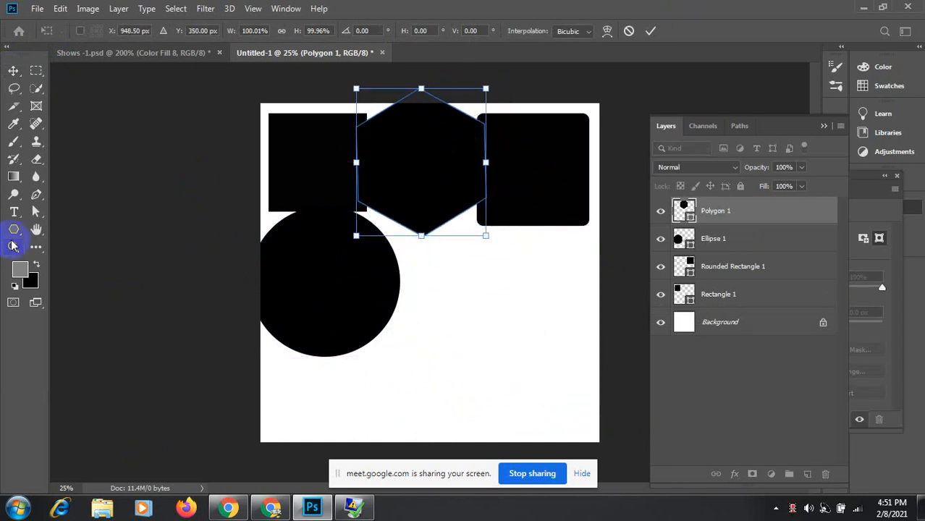
{"action": "left_click", "coordinate": [15, 230]}
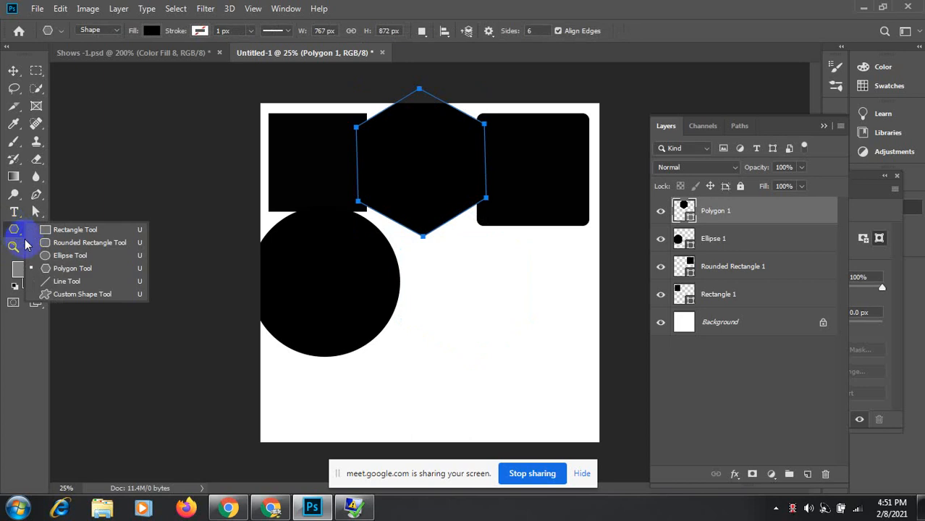
Step: Draw a blob custom shape at the bottom right of the canvas
{"action": "left_click_drag", "start_coordinate": [25, 245], "coordinate": [53, 293]}
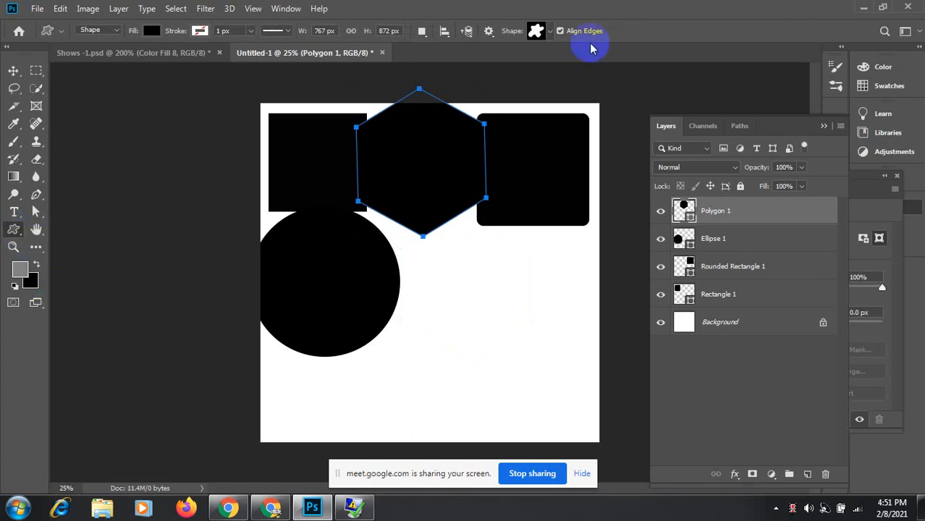
{"action": "left_click_drag", "start_coordinate": [439, 335], "coordinate": [581, 421]}
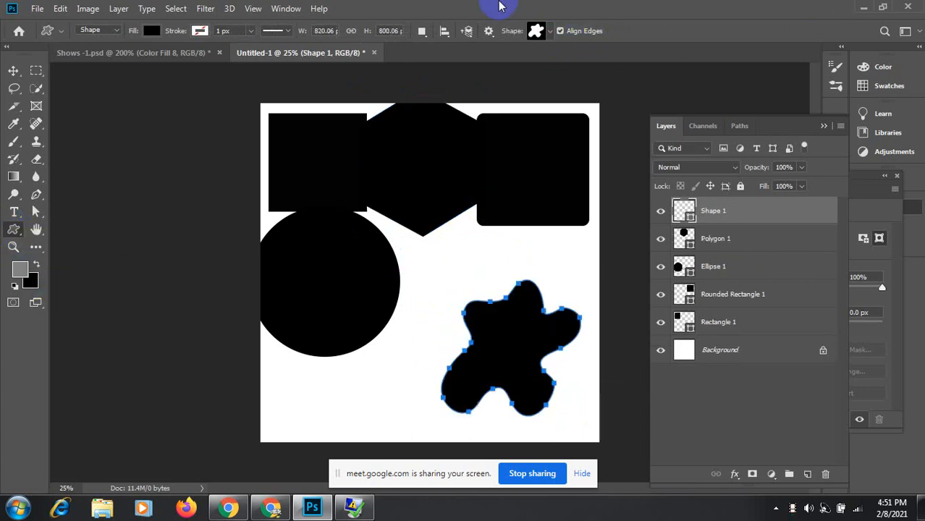
{"action": "left_click", "coordinate": [550, 32]}
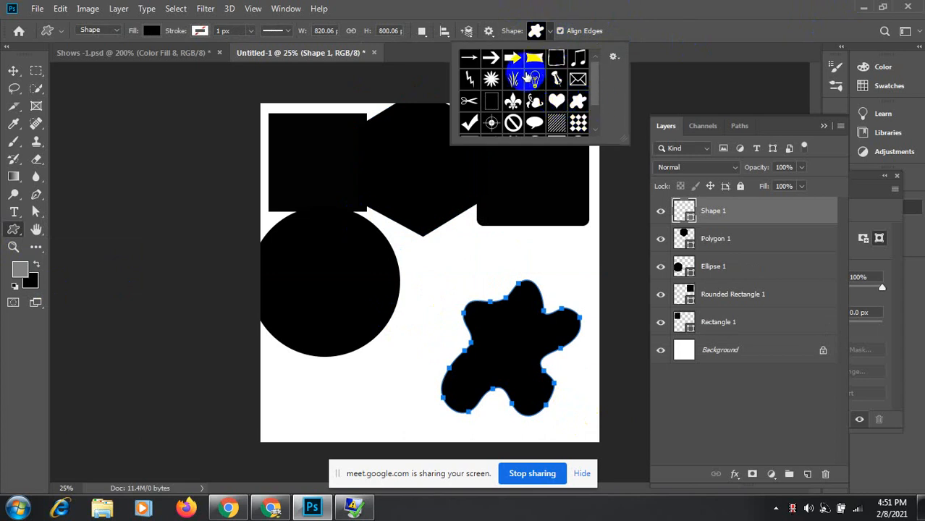
{"action": "left_click", "coordinate": [710, 108]}
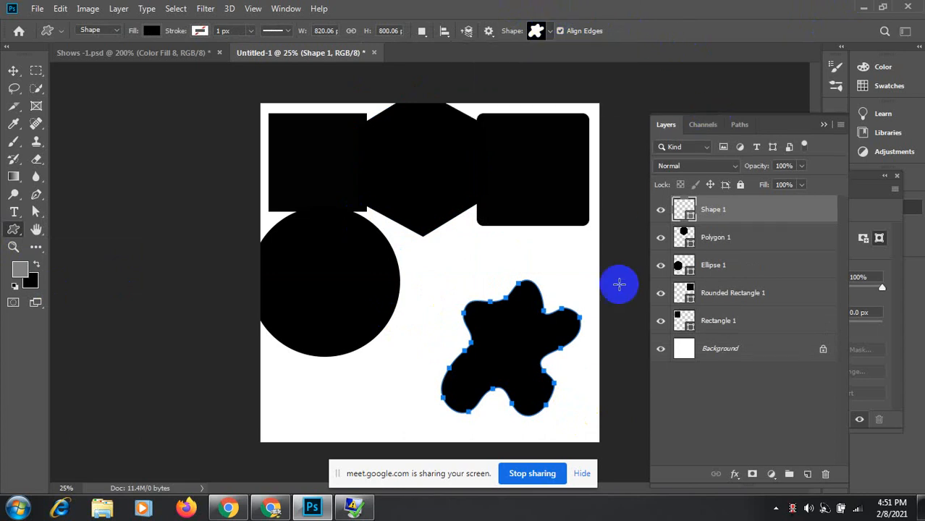
{"action": "left_click", "coordinate": [16, 68]}
{"action": "left_click", "coordinate": [316, 389]}
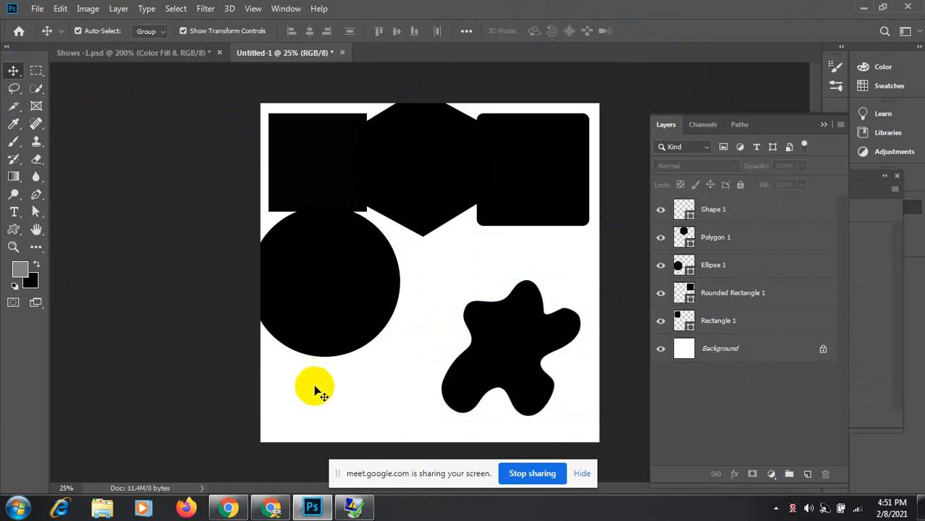
Step: Draw a starburst custom shape, move it left beside the circle, and fill it black
{"action": "left_click", "coordinate": [13, 232]}
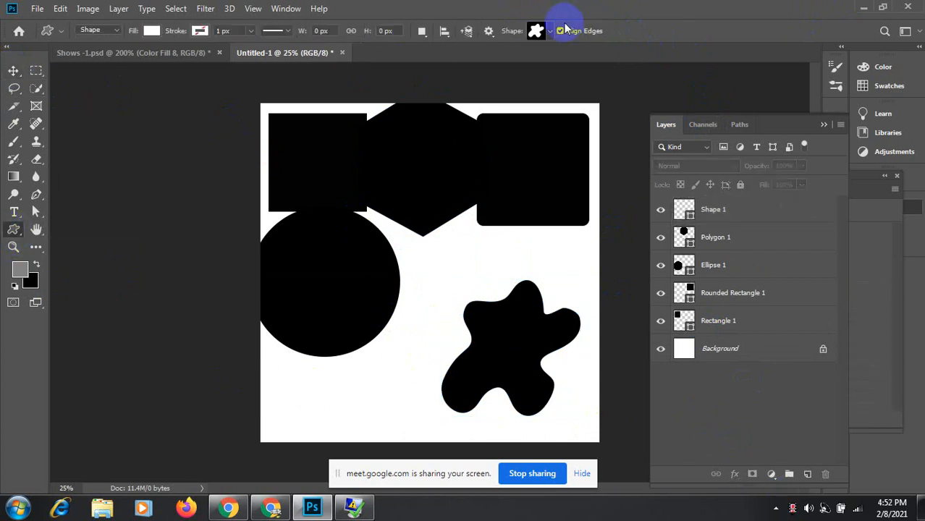
{"action": "left_click", "coordinate": [541, 30]}
{"action": "left_click", "coordinate": [579, 102]}
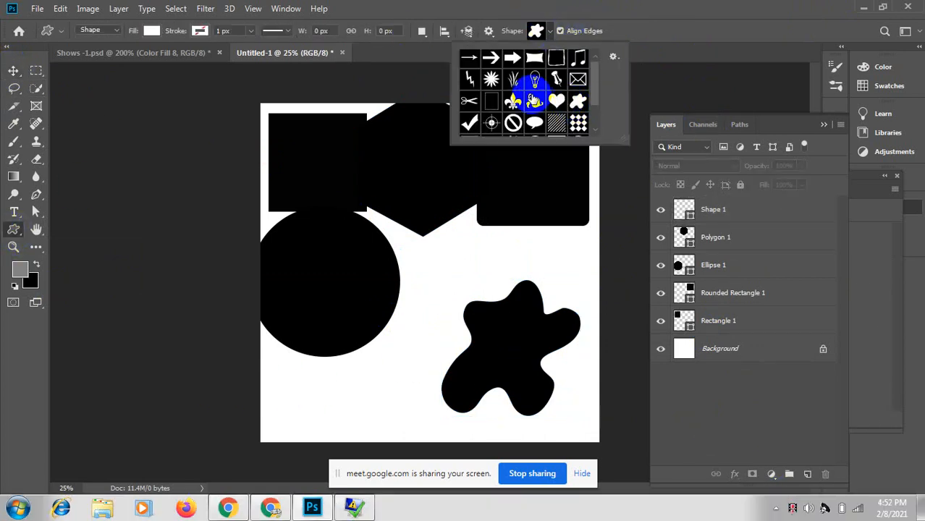
{"action": "left_click", "coordinate": [491, 80]}
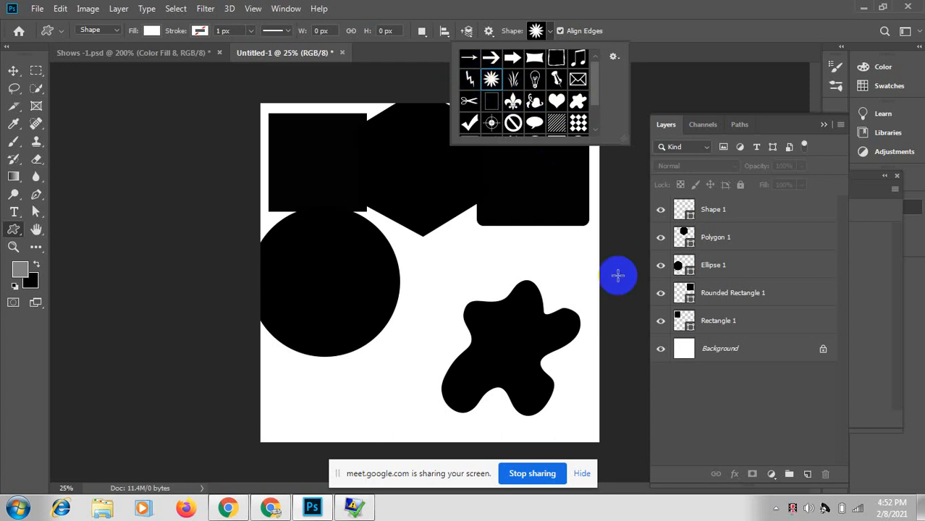
{"action": "left_click", "coordinate": [429, 283]}
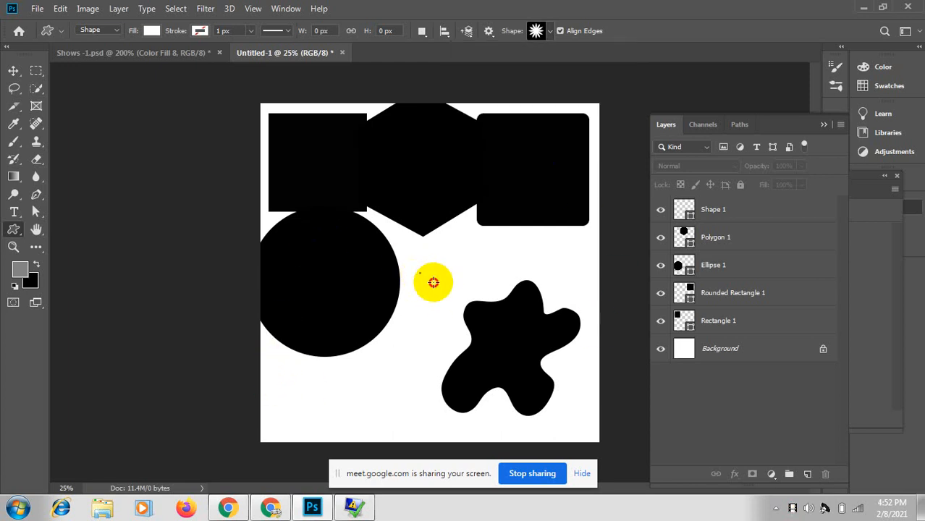
{"action": "left_click_drag", "start_coordinate": [420, 273], "coordinate": [635, 449]}
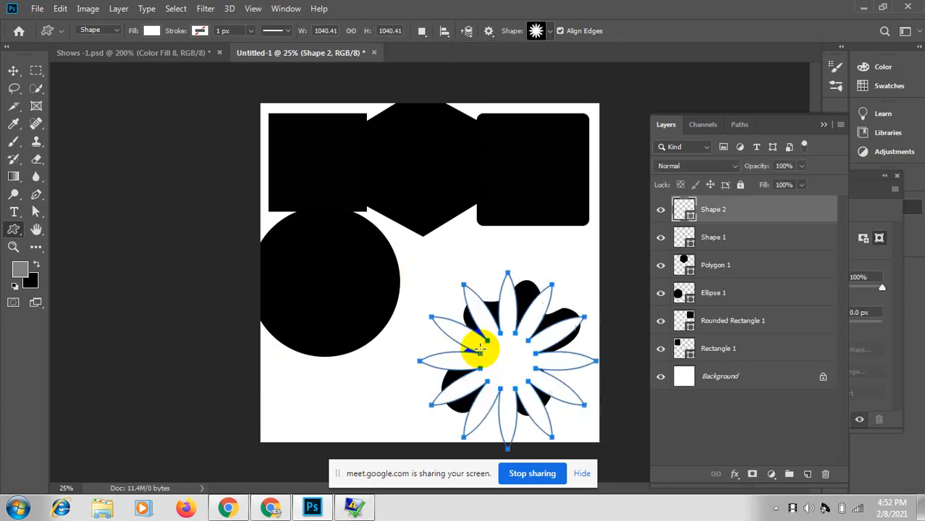
{"action": "left_click", "coordinate": [13, 69]}
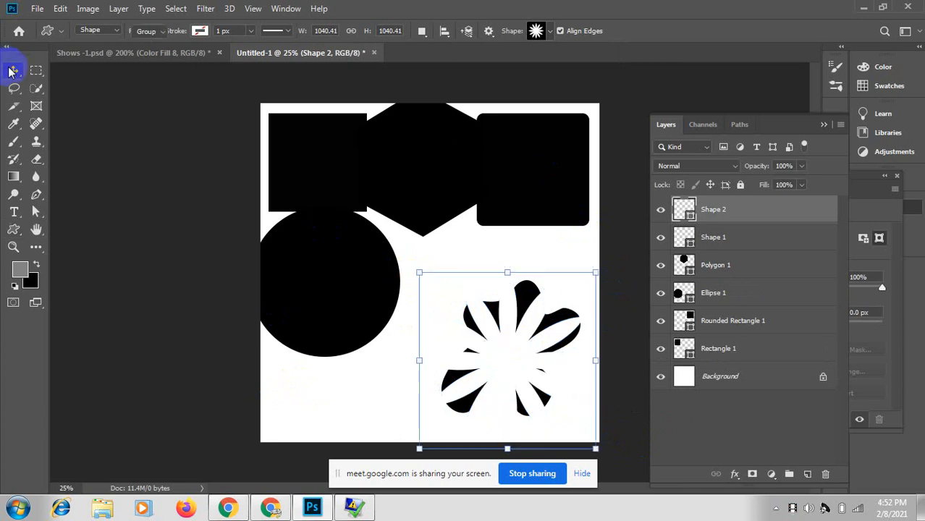
{"action": "left_click_drag", "start_coordinate": [510, 355], "coordinate": [447, 285]}
{"action": "key", "text": "ctrl+BackSpace"}
{"action": "left_click", "coordinate": [543, 409]}
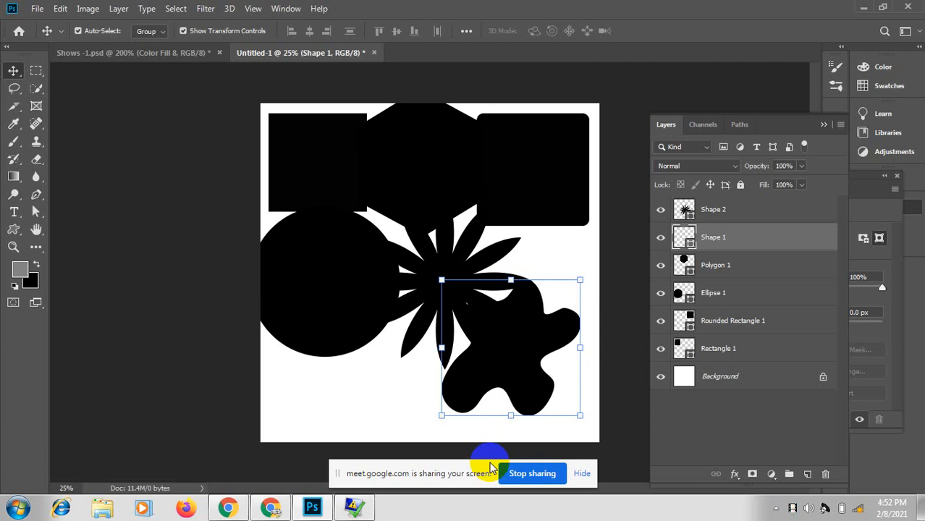
Step: Stop sharing, then join the Redmi Note 9 Pro Wi-Fi network by entering its security key
{"action": "left_click", "coordinate": [493, 464]}
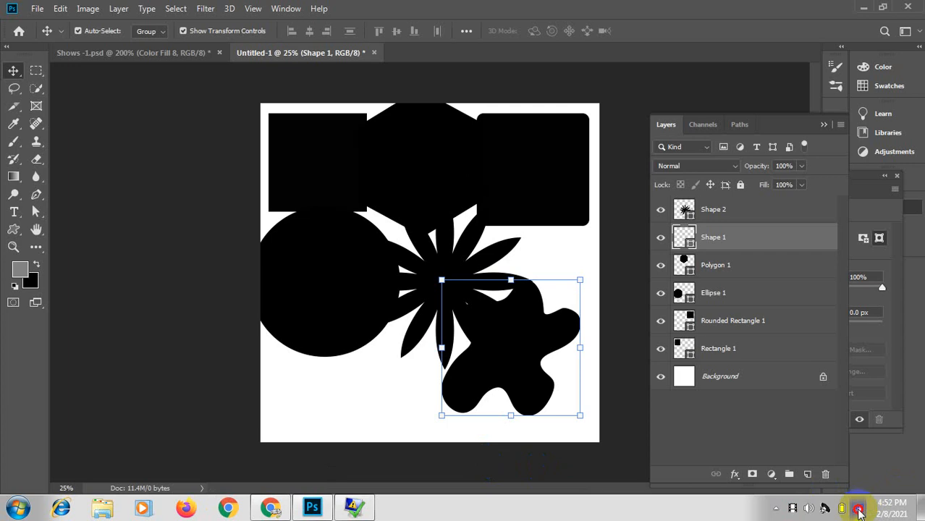
{"action": "left_click", "coordinate": [859, 511]}
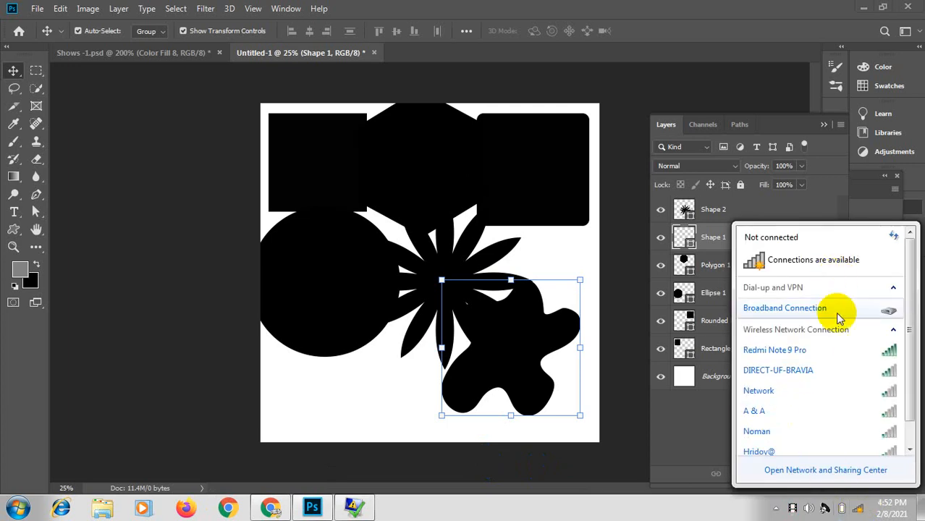
{"action": "left_click", "coordinate": [763, 350]}
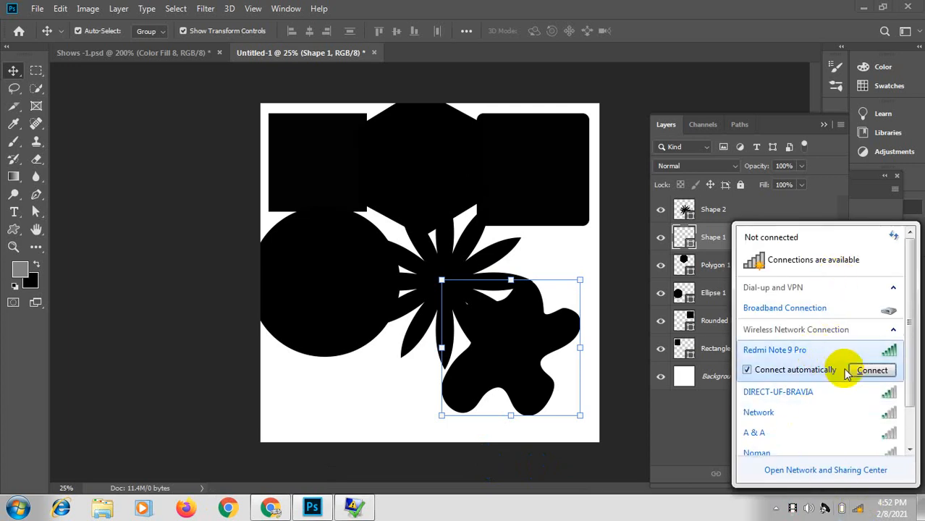
{"action": "left_click", "coordinate": [867, 370]}
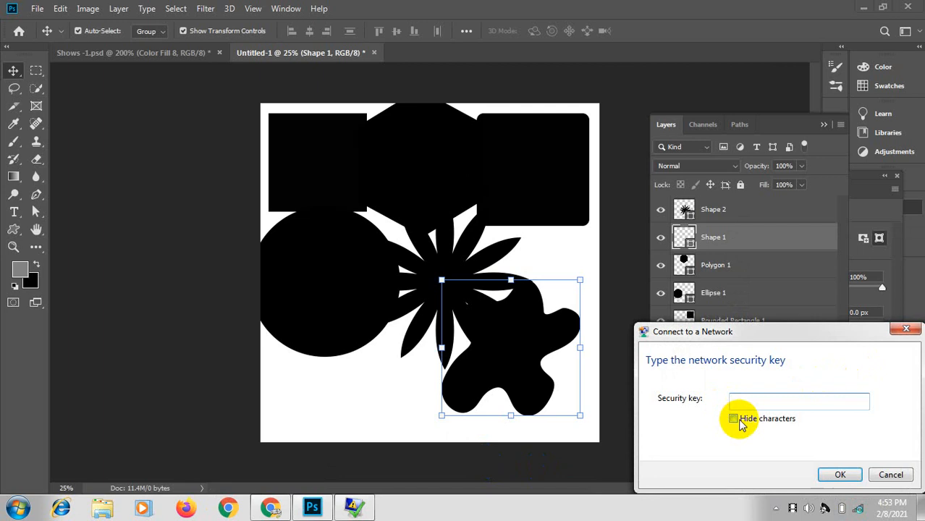
{"action": "left_click", "coordinate": [760, 400]}
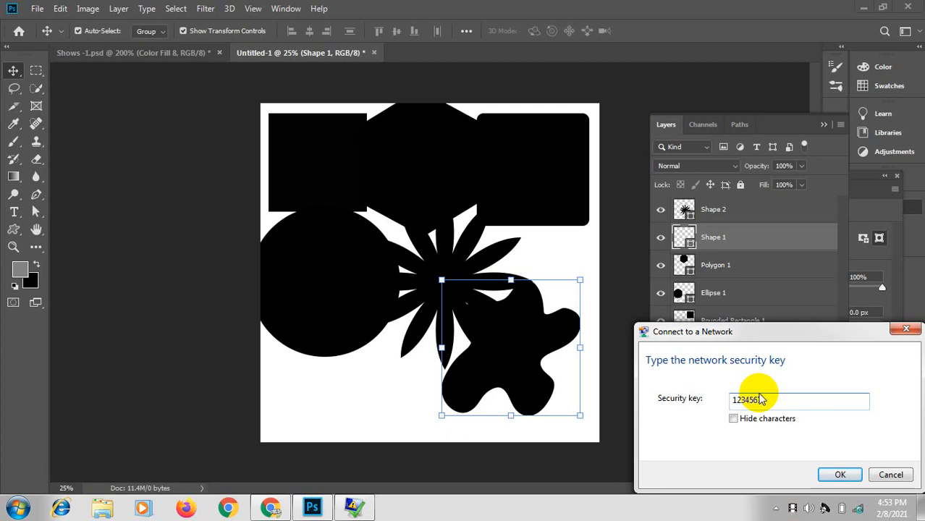
{"action": "type", "text": "8"}
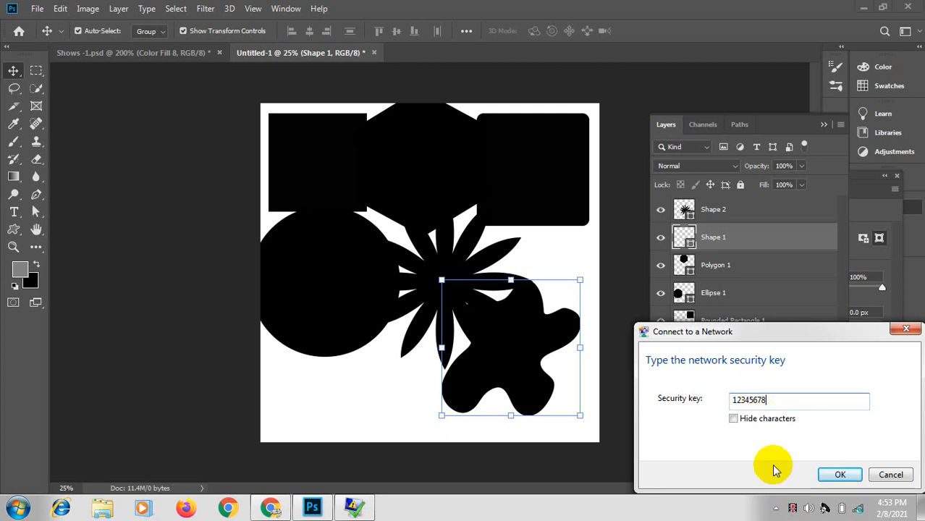
{"action": "left_click", "coordinate": [841, 475]}
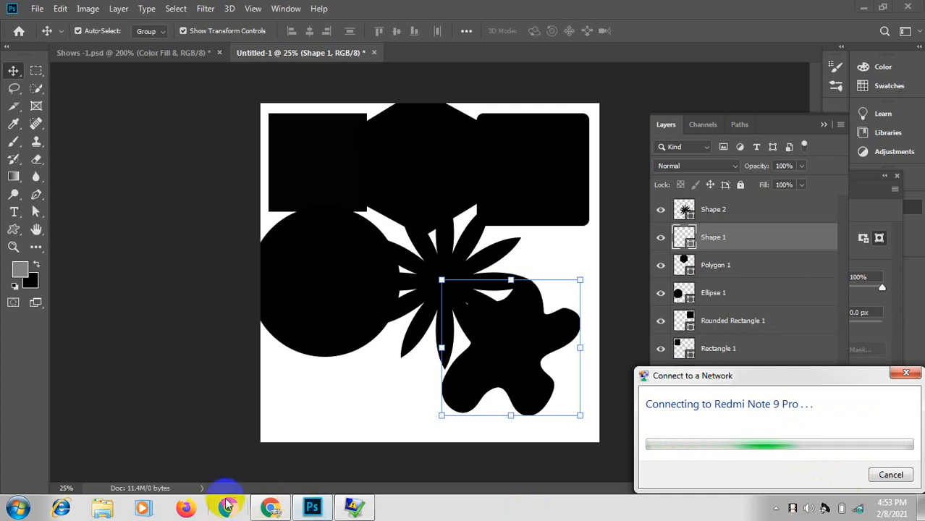
{"action": "left_click", "coordinate": [271, 510]}
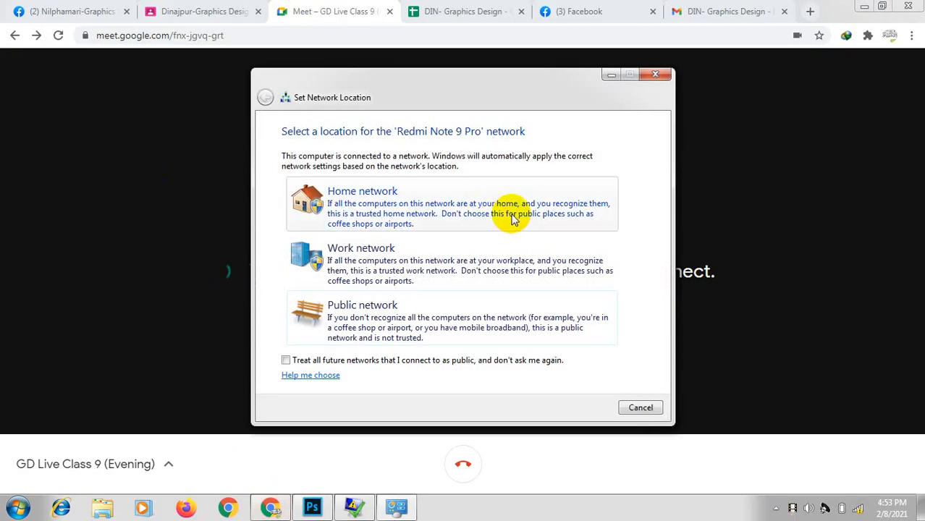
Step: Dismiss the network prompt, reload Meet, and rejoin the class with mic and camera off
{"action": "left_click", "coordinate": [653, 75]}
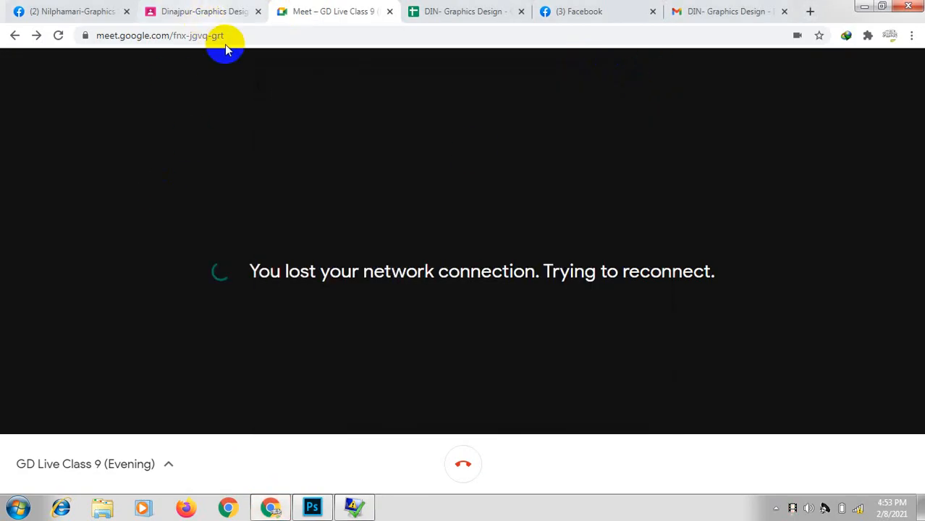
{"action": "left_click", "coordinate": [58, 36]}
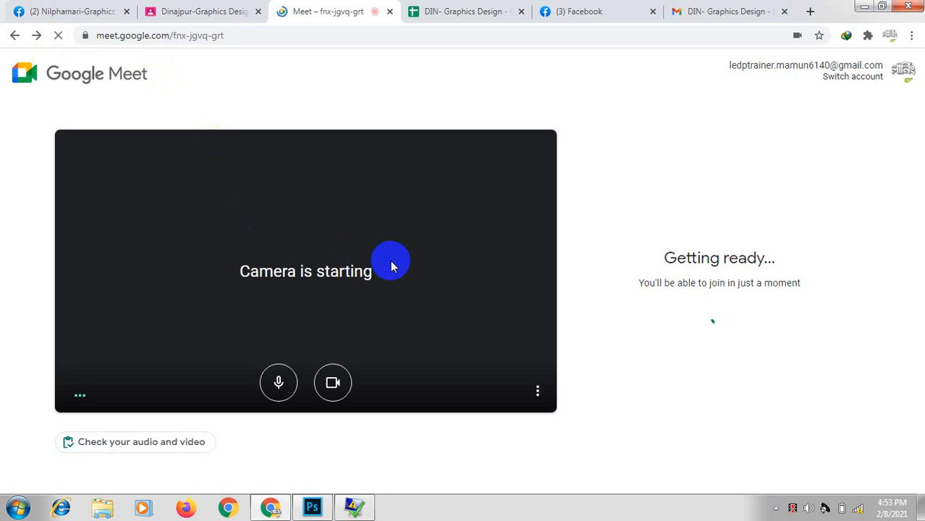
{"action": "left_click", "coordinate": [279, 382]}
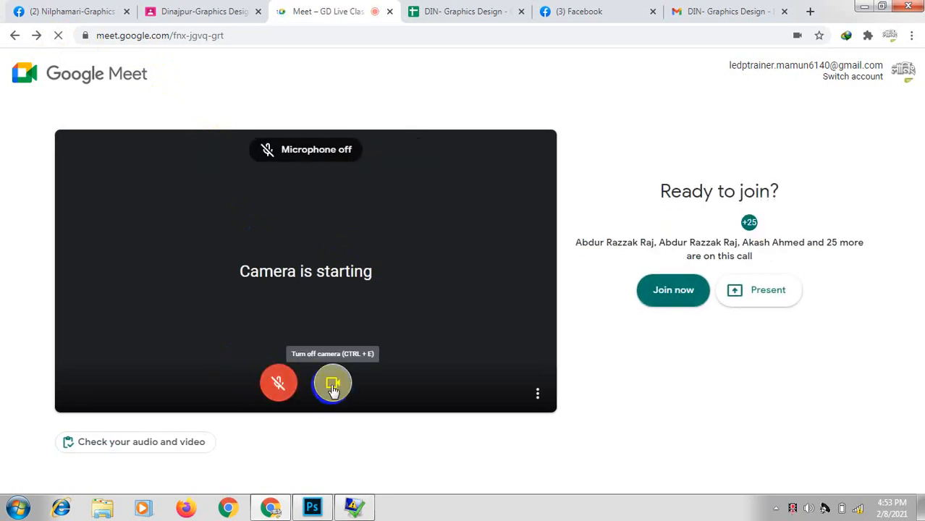
{"action": "left_click", "coordinate": [332, 382]}
{"action": "left_click", "coordinate": [669, 296]}
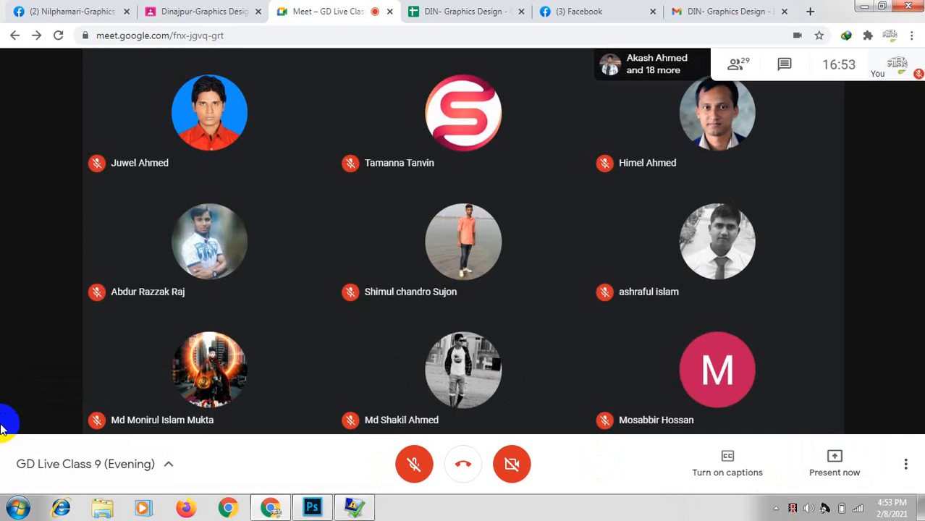
Step: Present the entire screen to the call and turn the microphone back on
{"action": "left_click", "coordinate": [834, 461]}
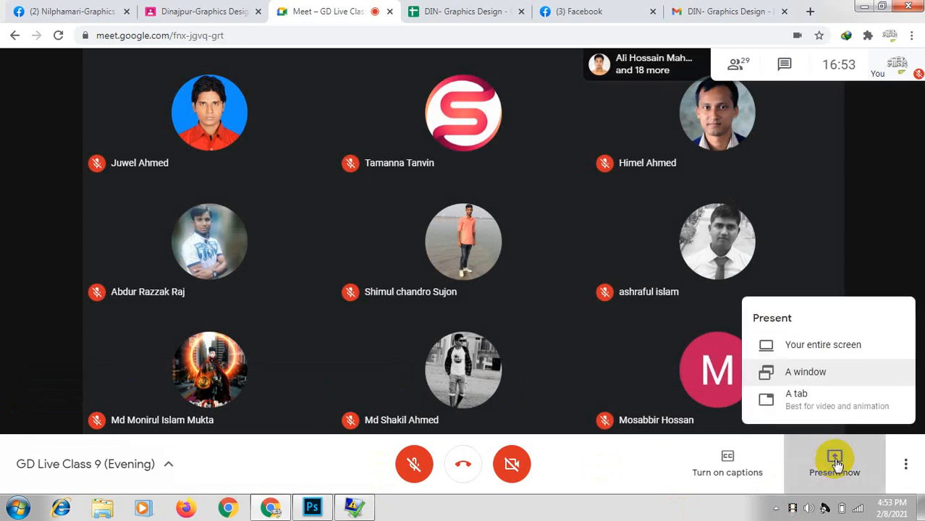
{"action": "left_click", "coordinate": [804, 344]}
{"action": "left_click", "coordinate": [310, 252]}
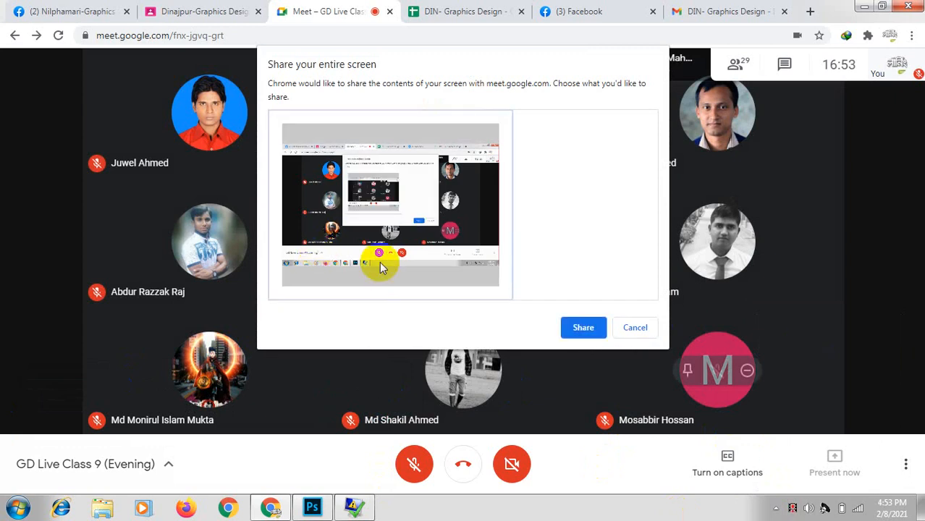
{"action": "left_click", "coordinate": [588, 328]}
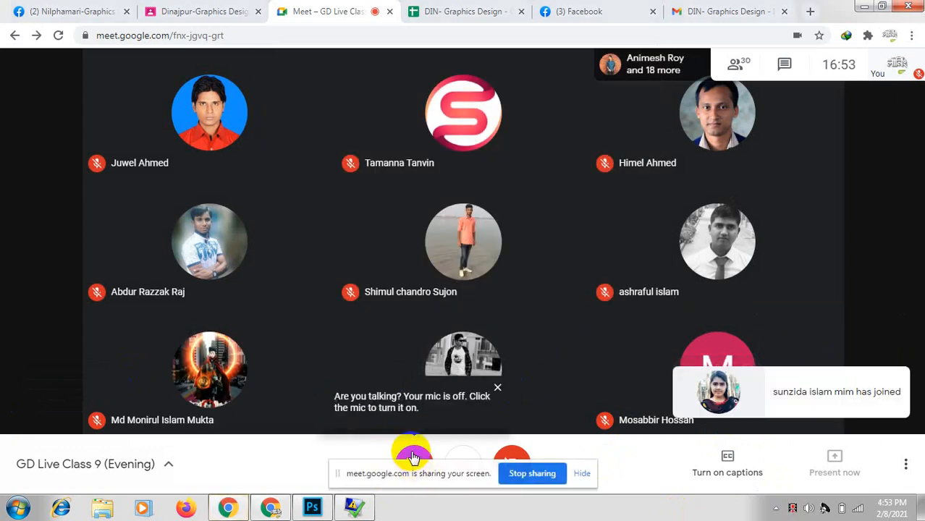
{"action": "left_click", "coordinate": [414, 455]}
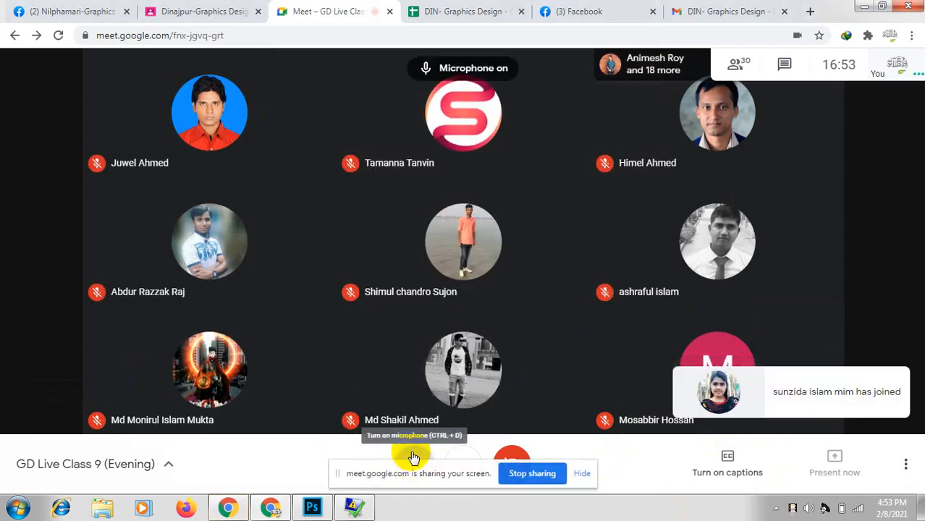
Step: Move the blob down-right and shrink the starburst to about 53% at bottom centre
{"action": "left_click", "coordinate": [312, 508]}
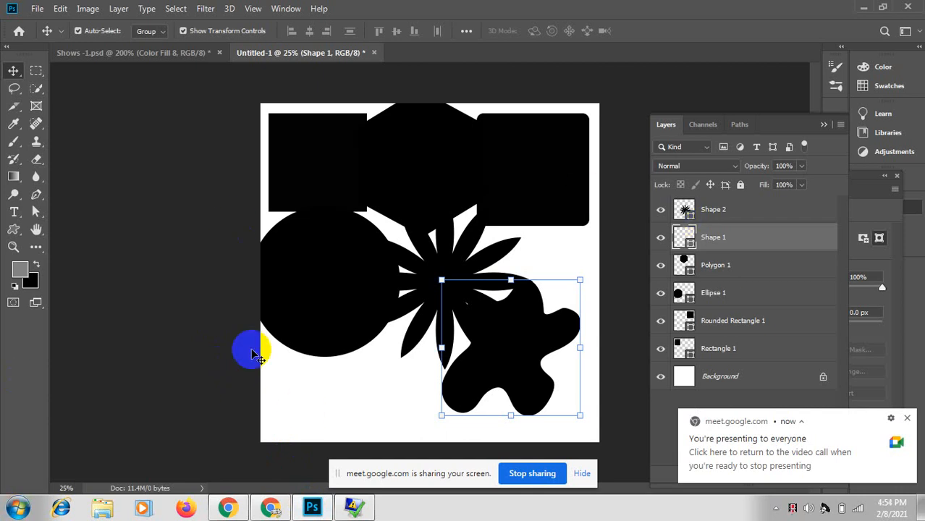
{"action": "left_click_drag", "start_coordinate": [471, 359], "coordinate": [511, 384]}
{"action": "left_click_drag", "start_coordinate": [448, 291], "coordinate": [400, 360]}
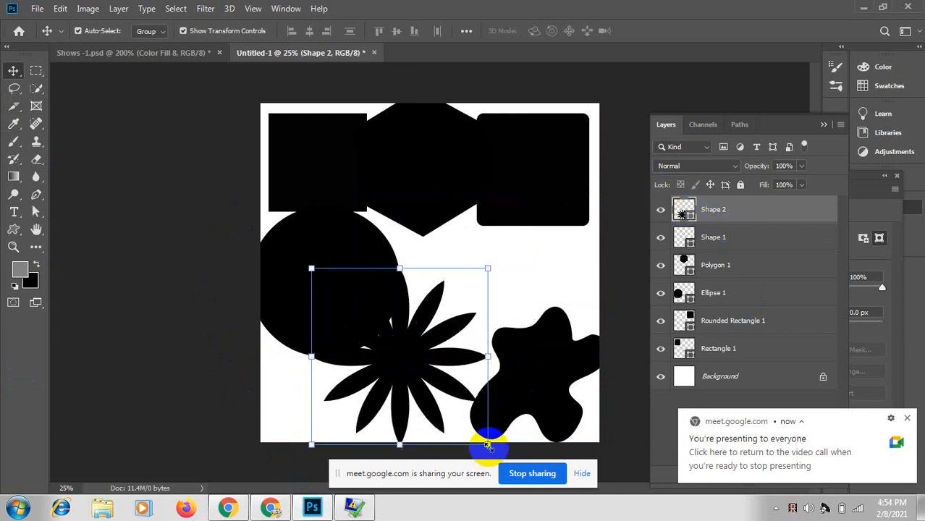
{"action": "left_click_drag", "start_coordinate": [488, 444], "coordinate": [448, 402]}
{"action": "left_click_drag", "start_coordinate": [394, 352], "coordinate": [396, 382]}
{"action": "left_click", "coordinate": [521, 325]}
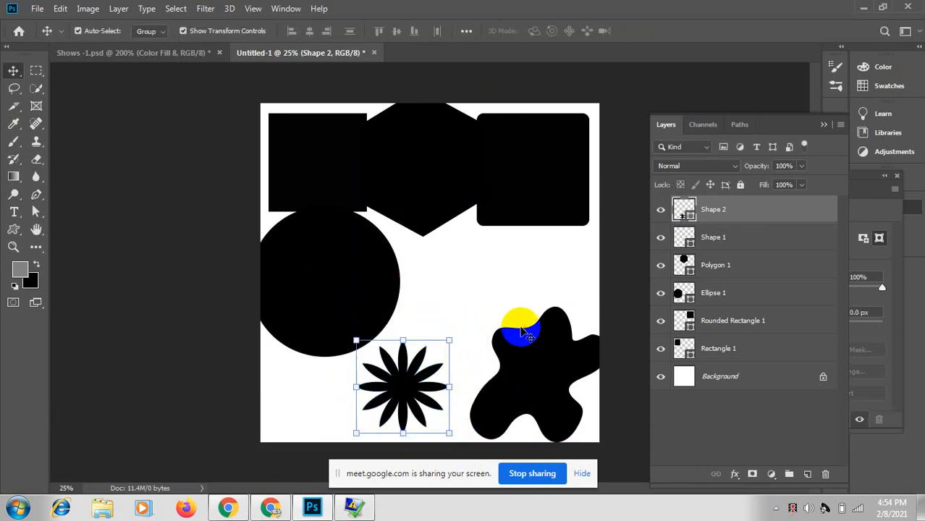
{"action": "left_click", "coordinate": [37, 8]}
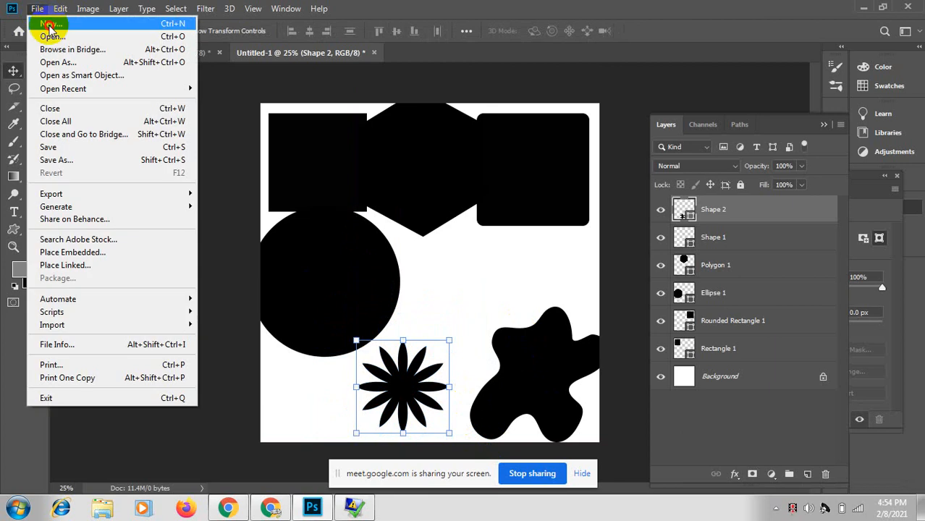
Step: Create a new 2000 × 2000 px, 300 ppi document
{"action": "left_click", "coordinate": [49, 31]}
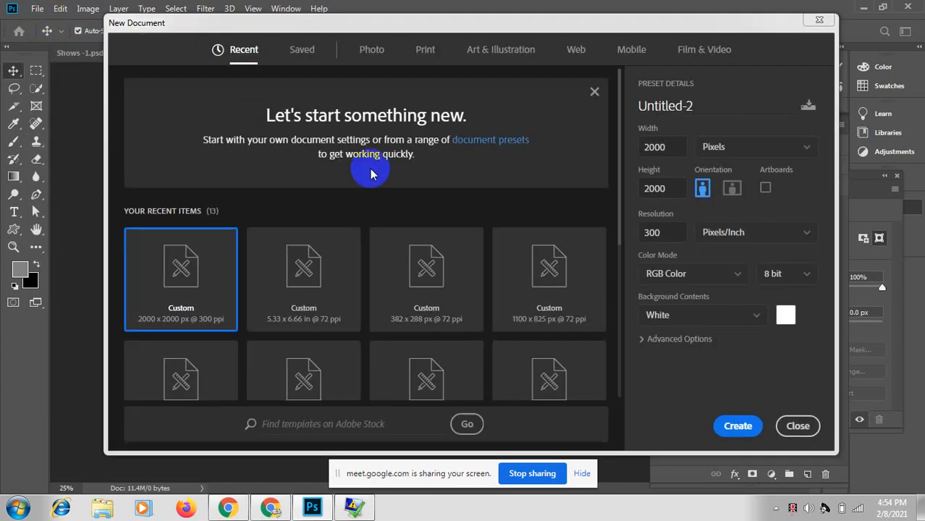
{"action": "left_click", "coordinate": [733, 426]}
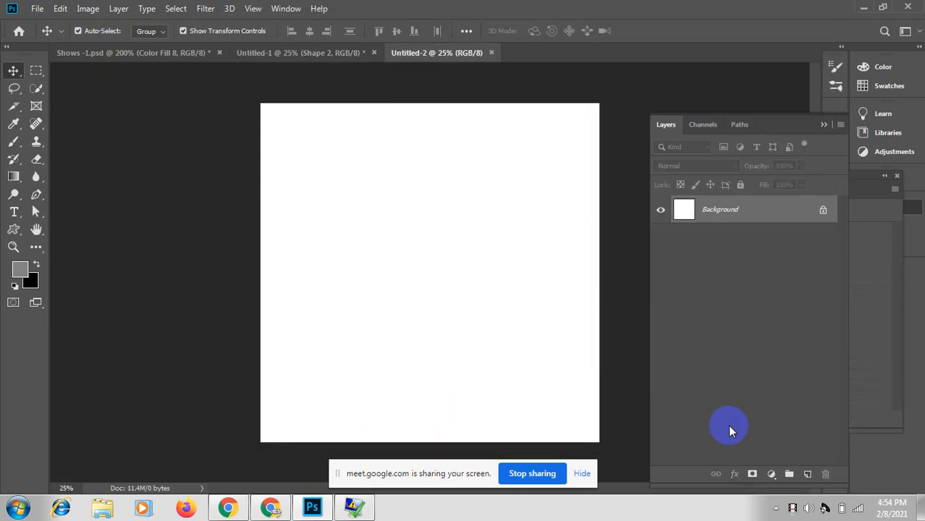
{"action": "left_click", "coordinate": [330, 159]}
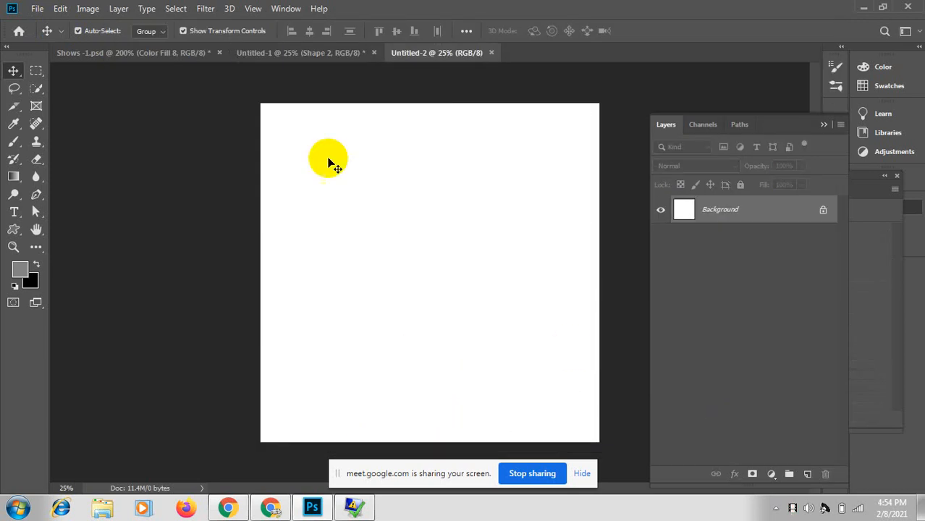
Step: Copy the black circle into Untitled-2 and enlarge it to about 163.5%, centred
{"action": "left_click", "coordinate": [313, 58]}
{"action": "left_click_drag", "start_coordinate": [351, 298], "coordinate": [424, 269]}
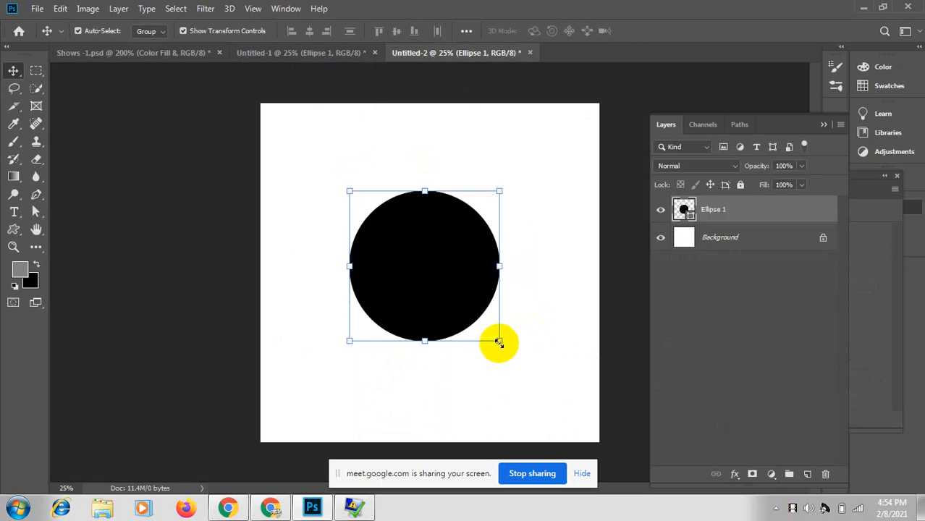
{"action": "left_click_drag", "start_coordinate": [499, 341], "coordinate": [543, 385]}
{"action": "left_click_drag", "start_coordinate": [444, 258], "coordinate": [444, 265]}
{"action": "left_click", "coordinate": [37, 9]}
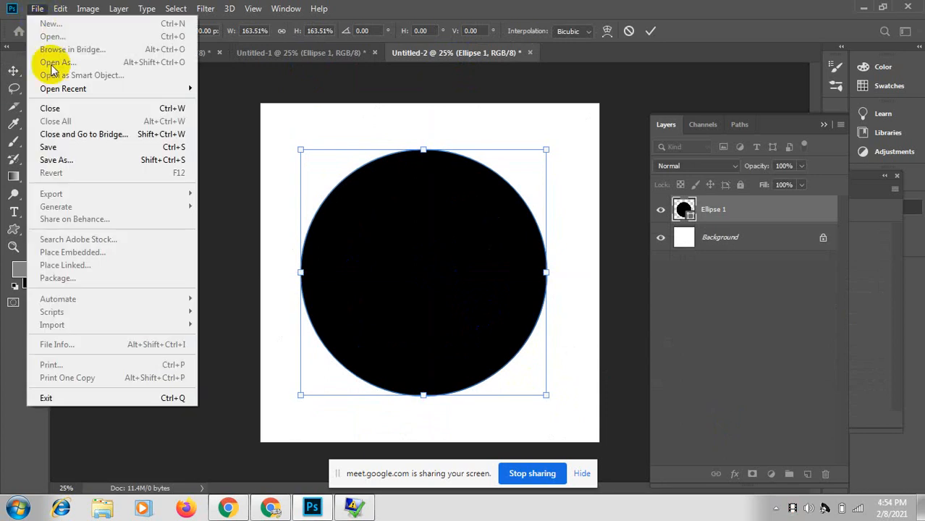
Step: Apply the circle's enlargement, set up a JPEG save named save-1, then cancel it
{"action": "left_click", "coordinate": [66, 159]}
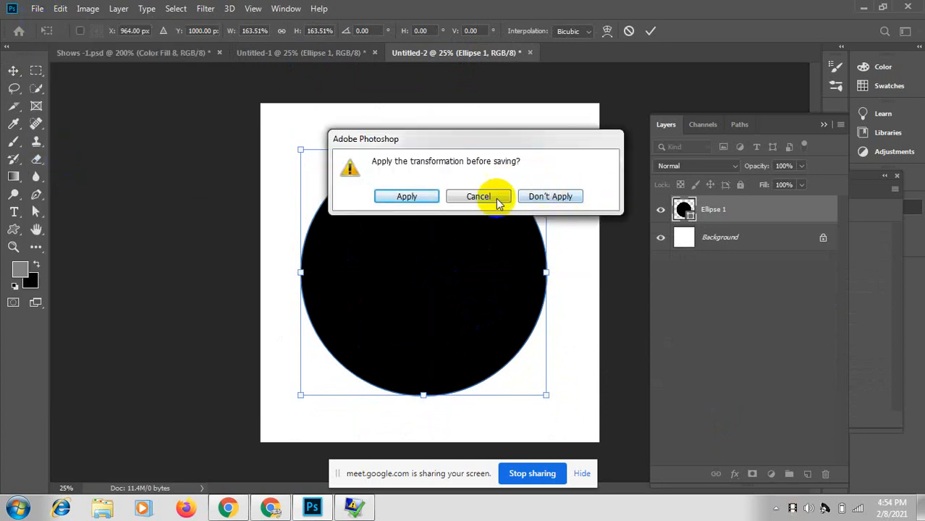
{"action": "left_click", "coordinate": [414, 191]}
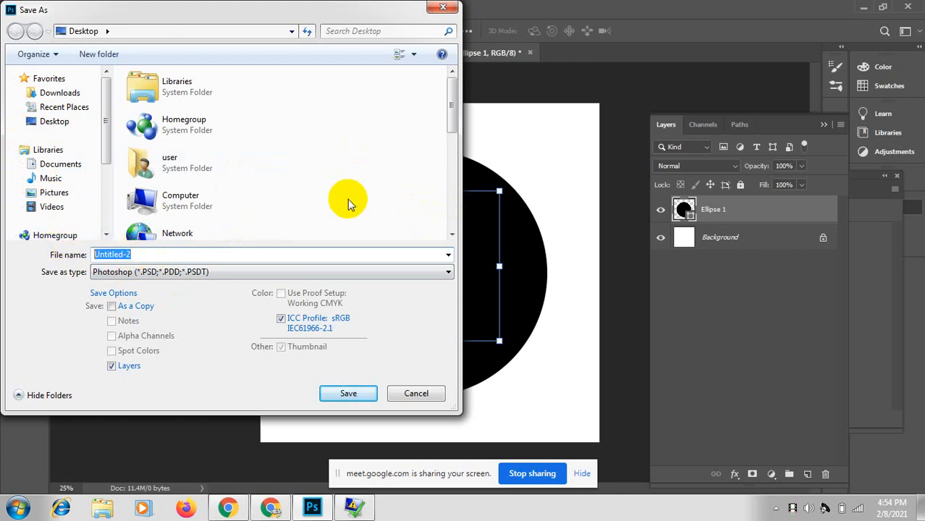
{"action": "type", "text": "save-1"}
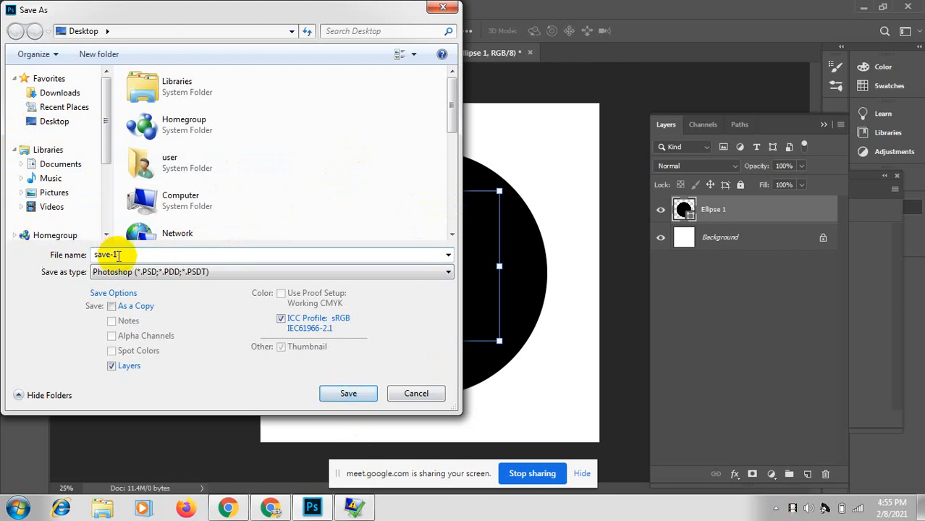
{"action": "left_click_drag", "start_coordinate": [124, 254], "coordinate": [38, 253]}
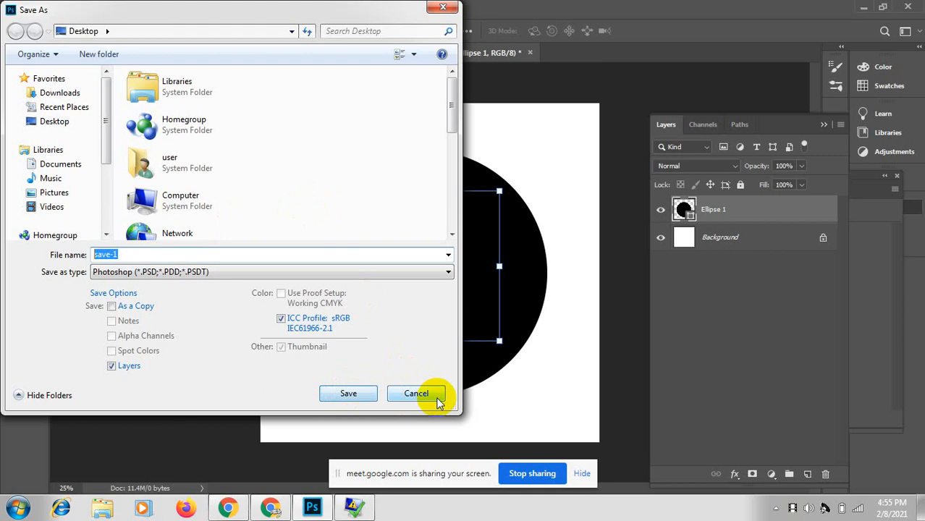
{"action": "left_click", "coordinate": [448, 272]}
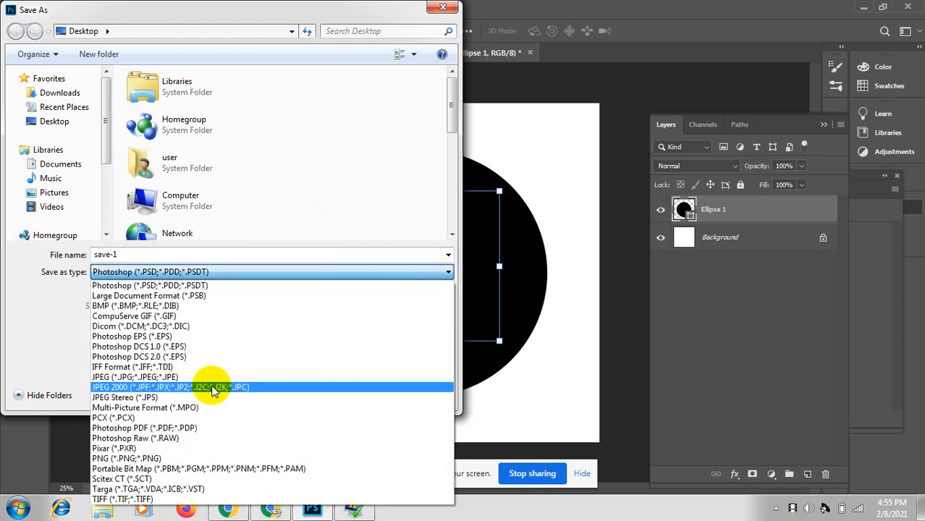
{"action": "left_click", "coordinate": [168, 378]}
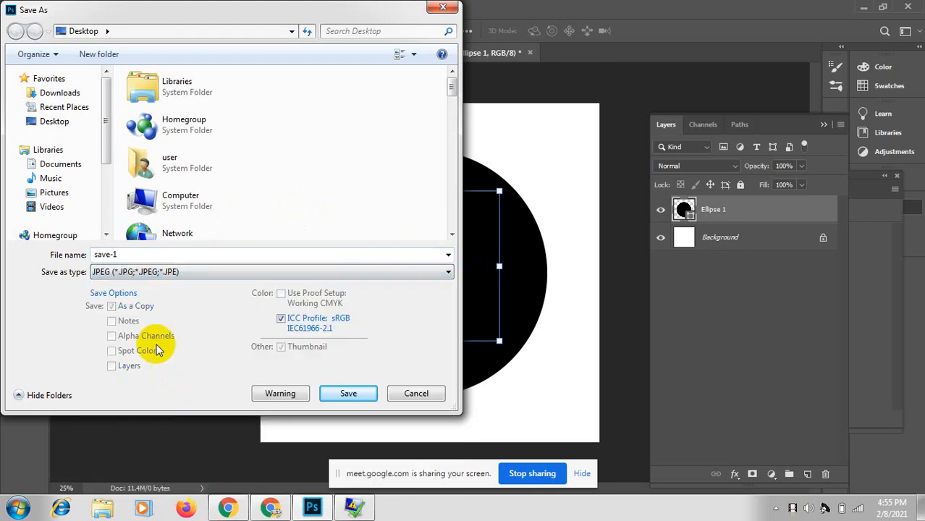
{"action": "left_click", "coordinate": [444, 8]}
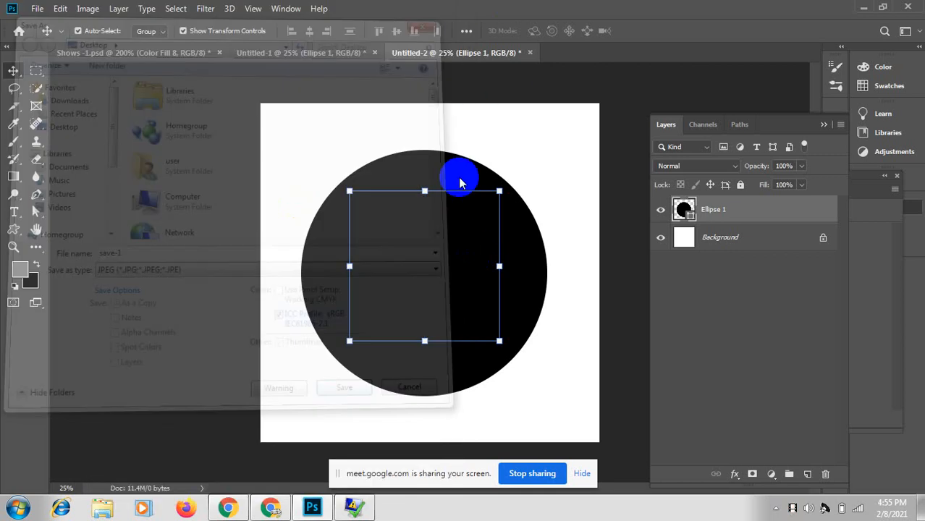
{"action": "left_click", "coordinate": [311, 57]}
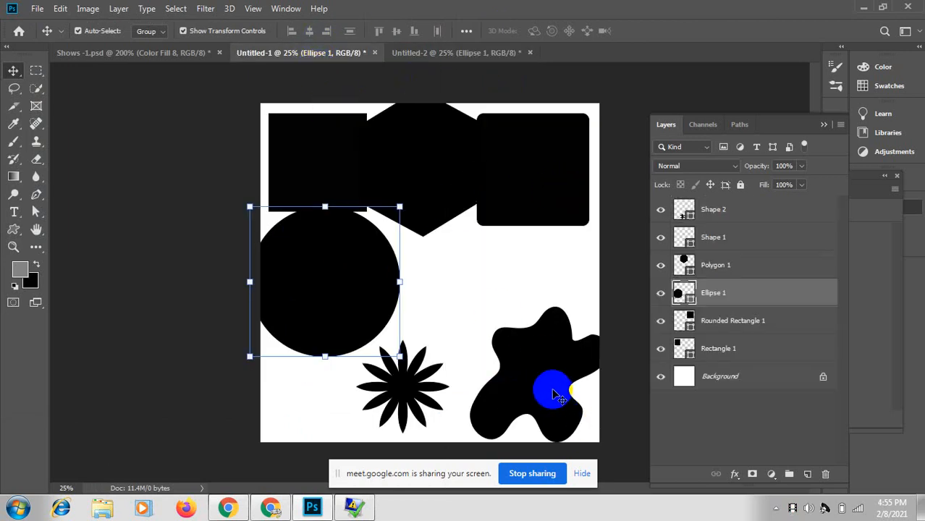
Step: Rearrange the blob, star, hexagon, rounded rectangle and black square on the Untitled-1 canvas
{"action": "left_click_drag", "start_coordinate": [552, 387], "coordinate": [569, 327]}
{"action": "left_click_drag", "start_coordinate": [396, 383], "coordinate": [459, 422]}
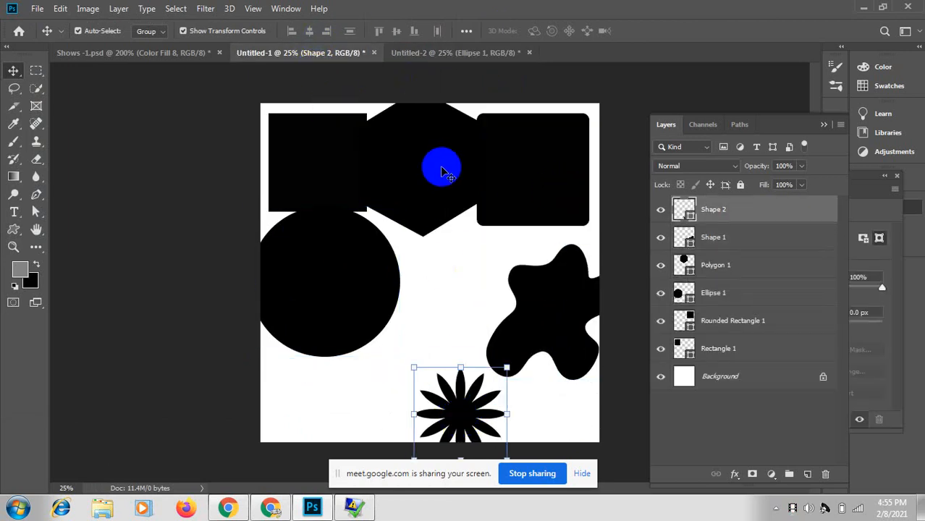
{"action": "left_click_drag", "start_coordinate": [440, 165], "coordinate": [433, 307]}
{"action": "left_click_drag", "start_coordinate": [530, 182], "coordinate": [595, 231]}
{"action": "left_click_drag", "start_coordinate": [362, 158], "coordinate": [436, 156]}
{"action": "left_click", "coordinate": [456, 52]}
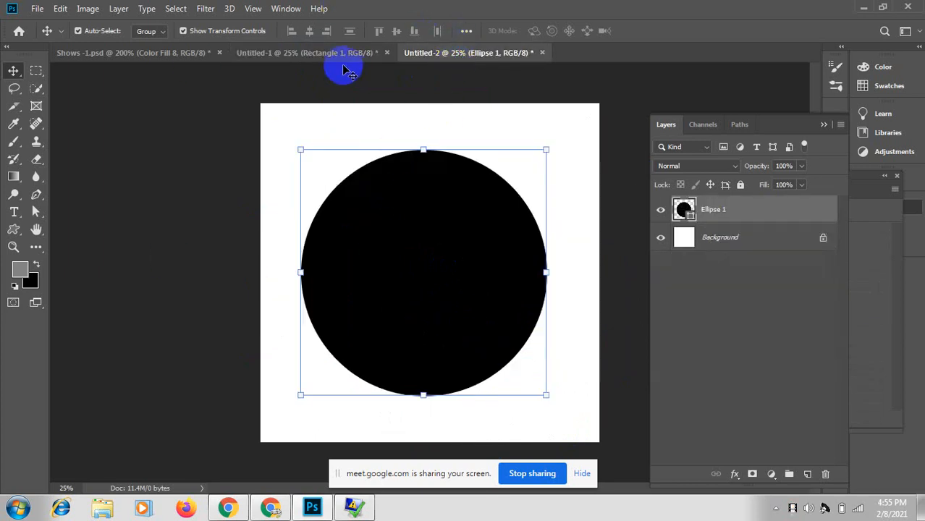
{"action": "left_click", "coordinate": [270, 54]}
{"action": "left_click_drag", "start_coordinate": [552, 338], "coordinate": [529, 357]}
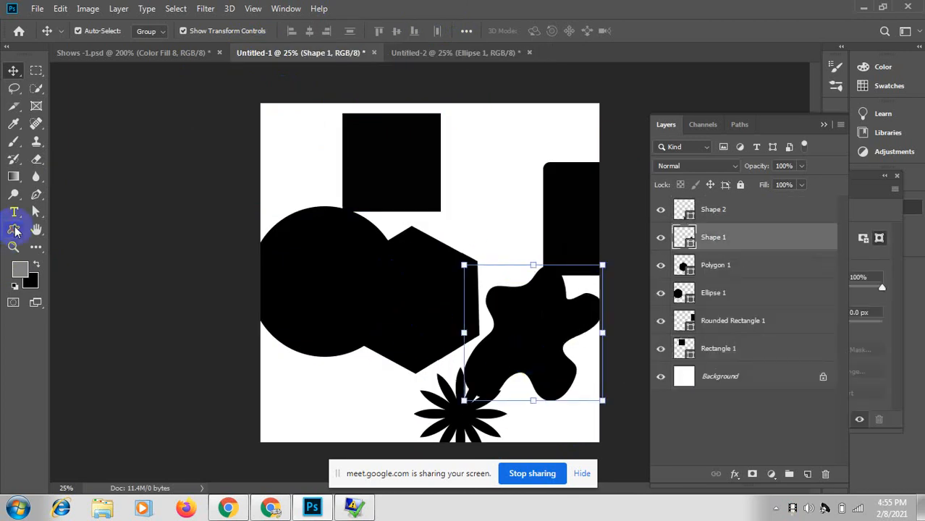
Step: Draw a fleur-de-lis custom shape and fill it with the grey foreground colour
{"action": "left_click", "coordinate": [14, 231]}
{"action": "left_click", "coordinate": [551, 33]}
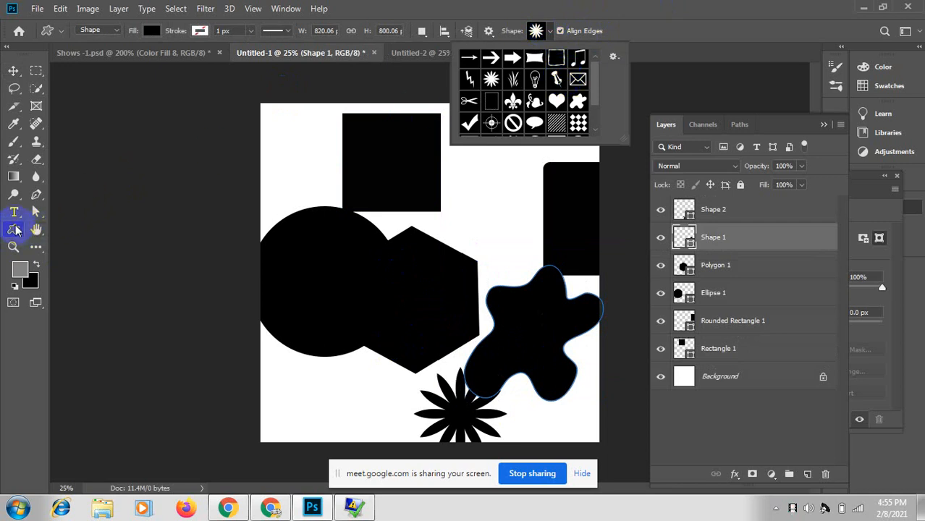
{"action": "right_click", "coordinate": [16, 230]}
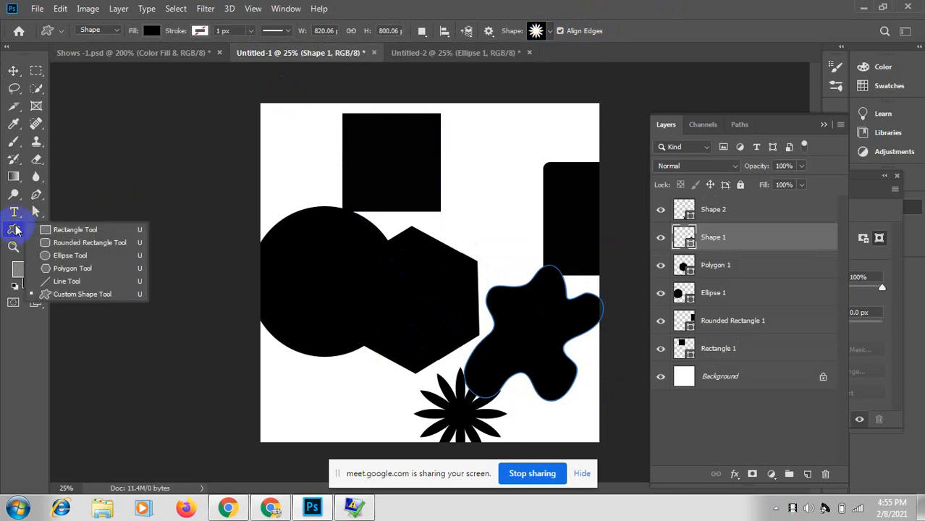
{"action": "left_click", "coordinate": [69, 295]}
{"action": "left_click", "coordinate": [549, 32]}
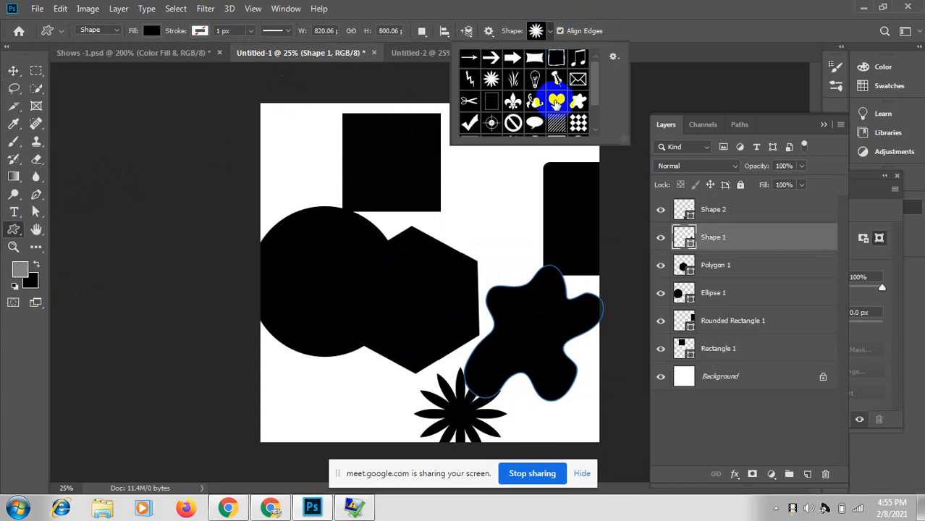
{"action": "mouse_move", "coordinate": [593, 82]}
{"action": "left_mouse_down"}
{"action": "mouse_move", "coordinate": [590, 108]}
{"action": "mouse_move", "coordinate": [592, 66]}
{"action": "left_mouse_up"}
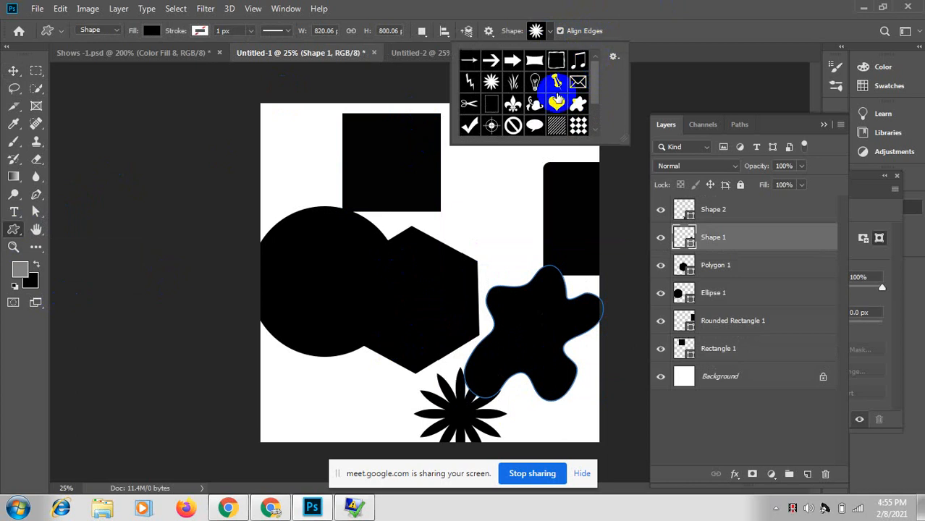
{"action": "left_click", "coordinate": [515, 106]}
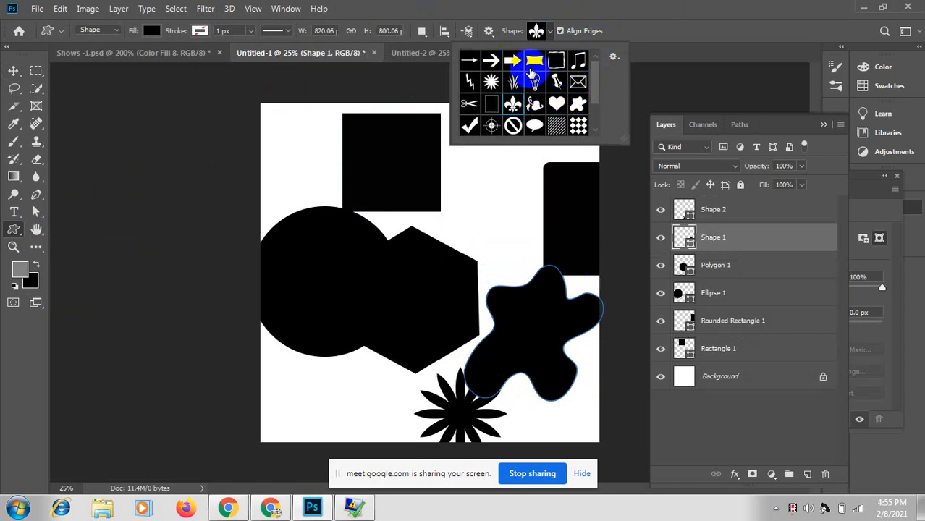
{"action": "left_click_drag", "start_coordinate": [301, 170], "coordinate": [471, 369]}
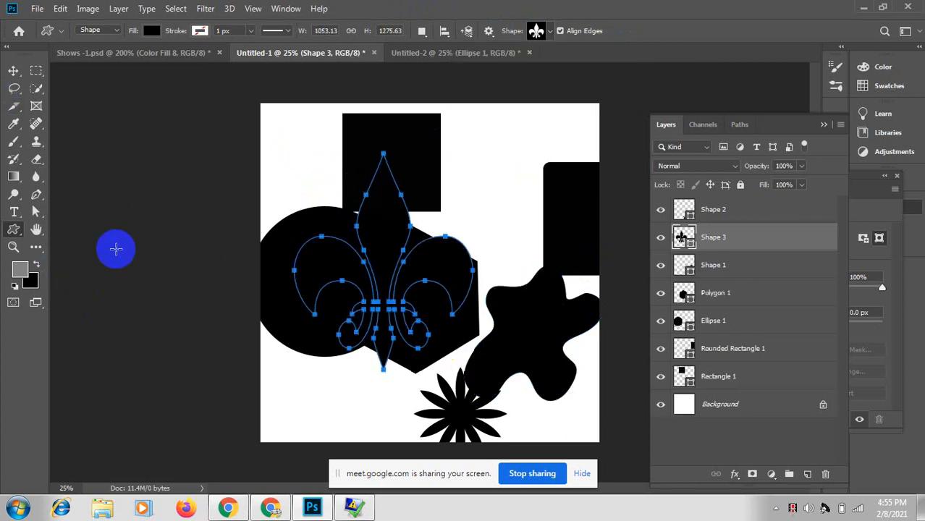
{"action": "key", "text": "alt+BackSpace"}
Step: Move the fleur-de-lis to the upper right, then return to the Untitled-2 document
{"action": "left_click", "coordinate": [13, 70]}
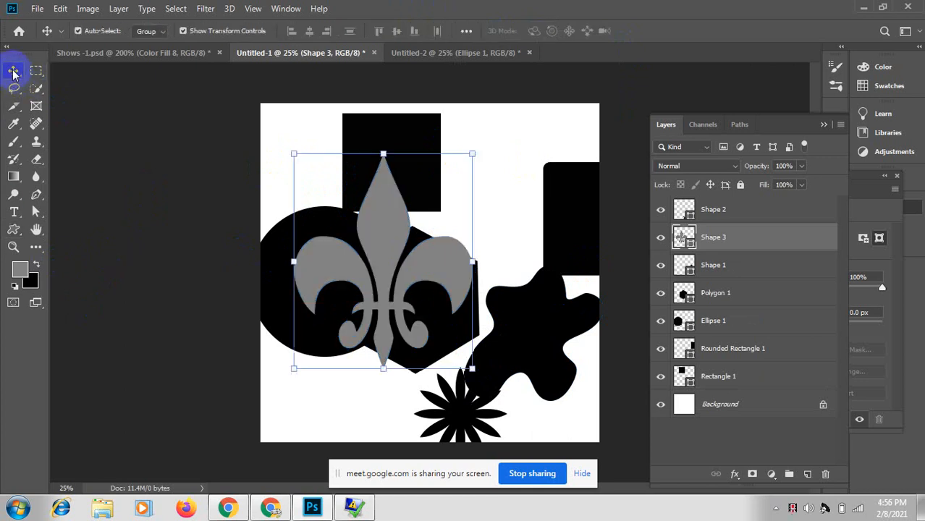
{"action": "left_click", "coordinate": [390, 248]}
{"action": "left_click_drag", "start_coordinate": [390, 248], "coordinate": [503, 179]}
{"action": "left_click", "coordinate": [36, 195]}
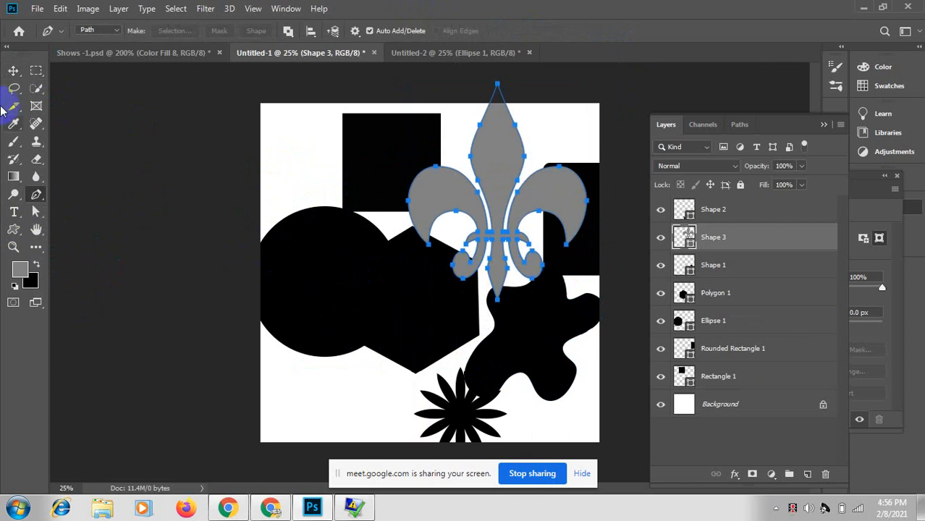
{"action": "left_click", "coordinate": [13, 70]}
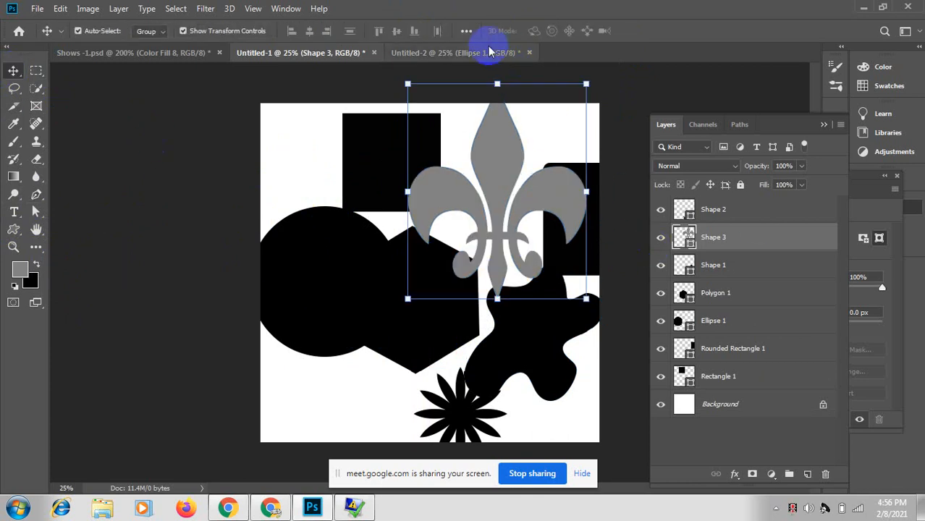
{"action": "left_click", "coordinate": [448, 53]}
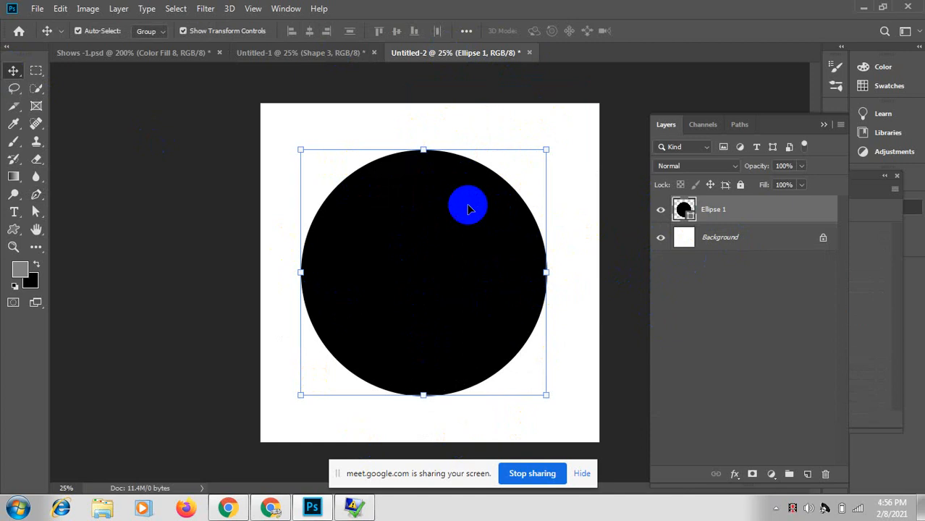
Step: Start a Save As for the circle document and name it Sape-1
{"action": "left_click", "coordinate": [37, 8]}
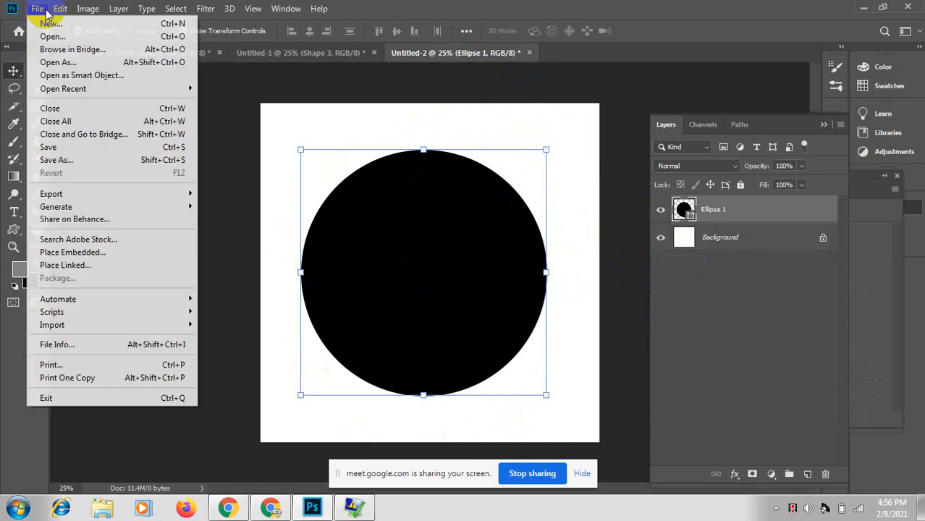
{"action": "mouse_move", "coordinate": [60, 8]}
{"action": "left_click", "coordinate": [33, 10]}
{"action": "left_click", "coordinate": [37, 8]}
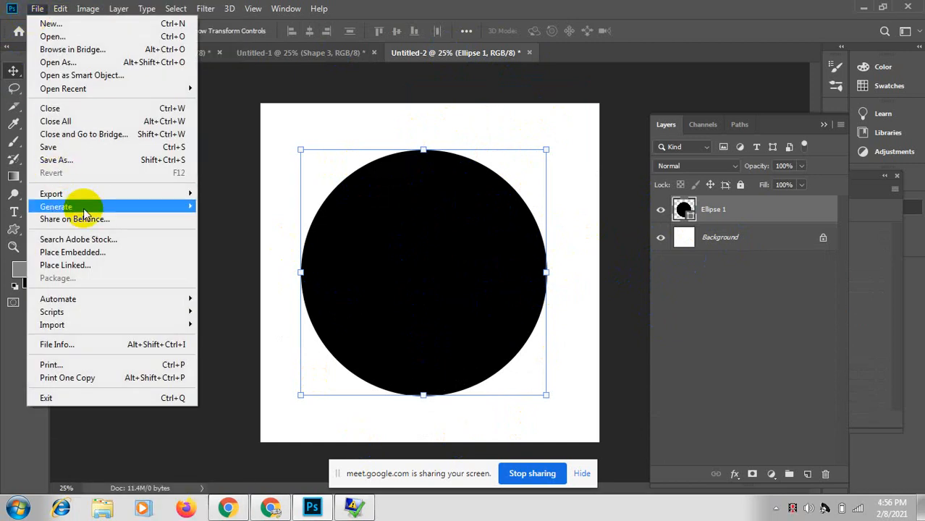
{"action": "mouse_move", "coordinate": [85, 210]}
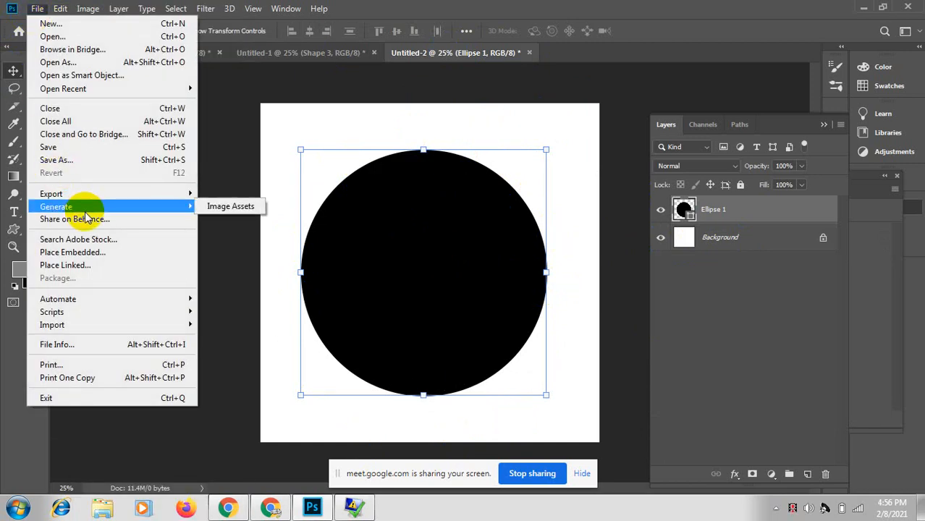
{"action": "left_click", "coordinate": [80, 160]}
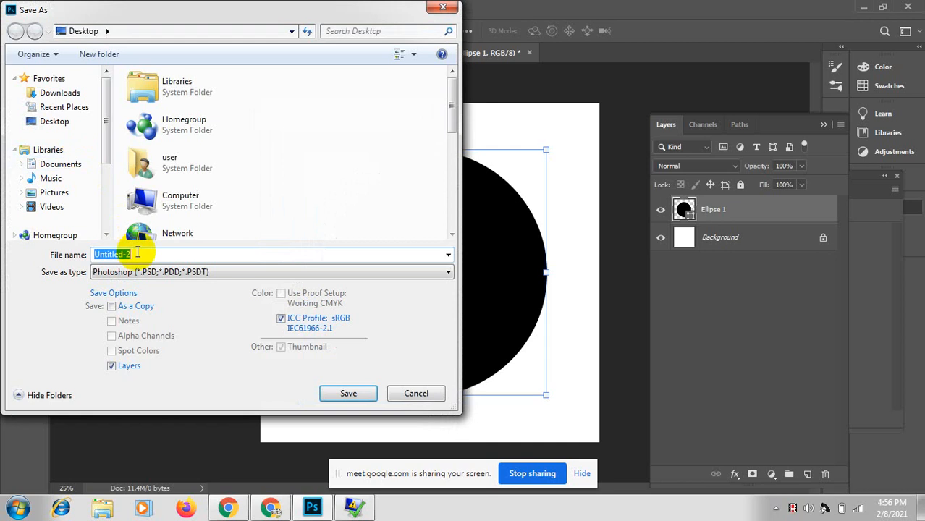
{"action": "type", "text": "Sape-1"}
Step: Save it as a JPEG on the Desktop with default quality, keeping the document open
{"action": "left_click", "coordinate": [447, 272]}
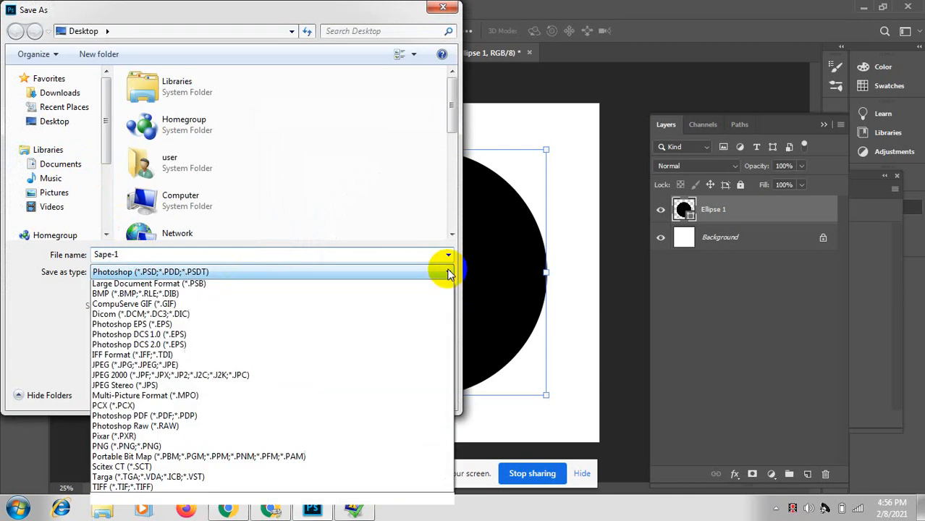
{"action": "left_click", "coordinate": [194, 377]}
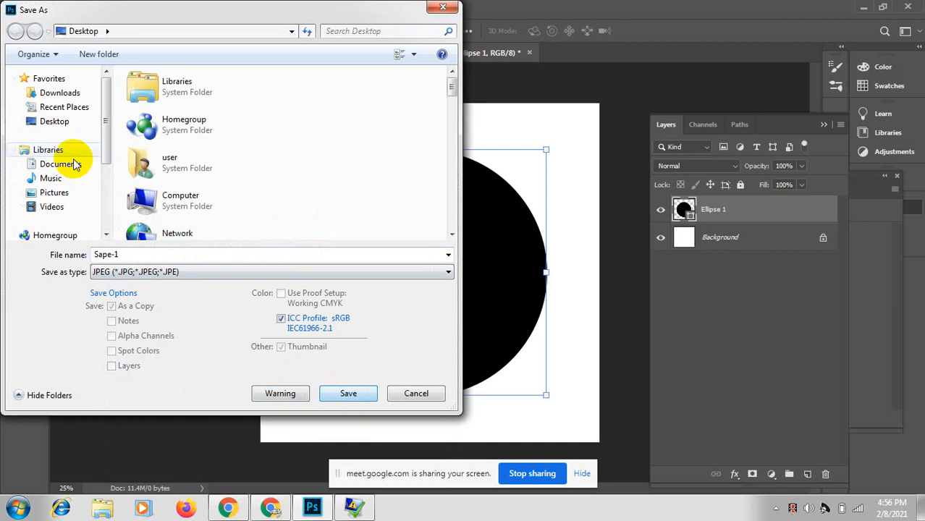
{"action": "left_click", "coordinate": [51, 121]}
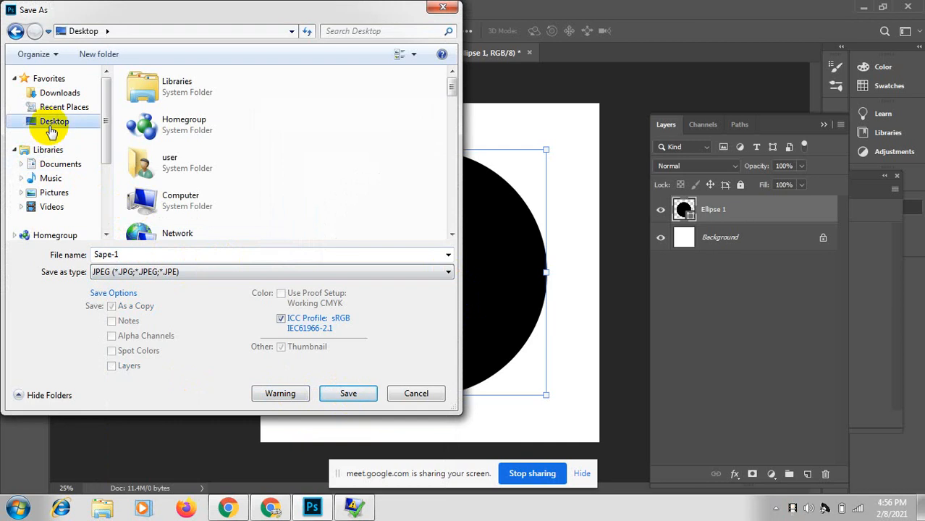
{"action": "left_click", "coordinate": [342, 395]}
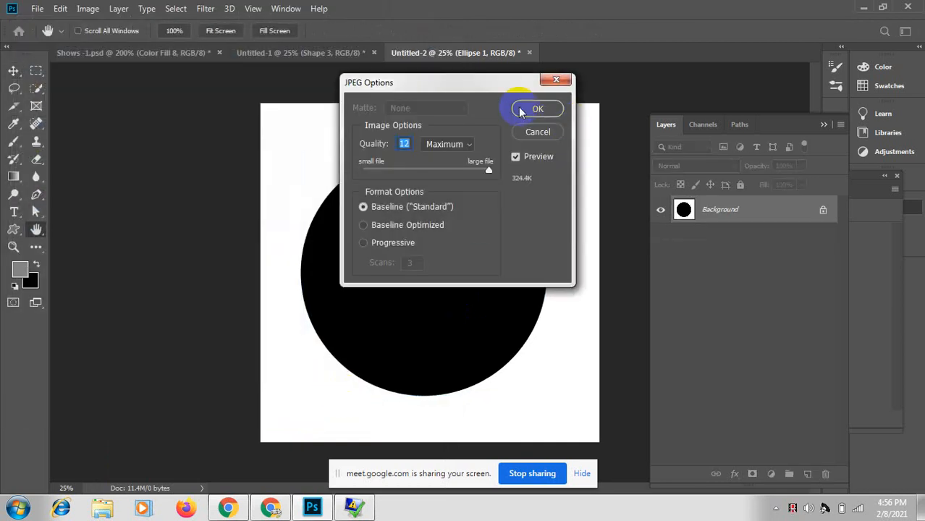
{"action": "left_click", "coordinate": [527, 108]}
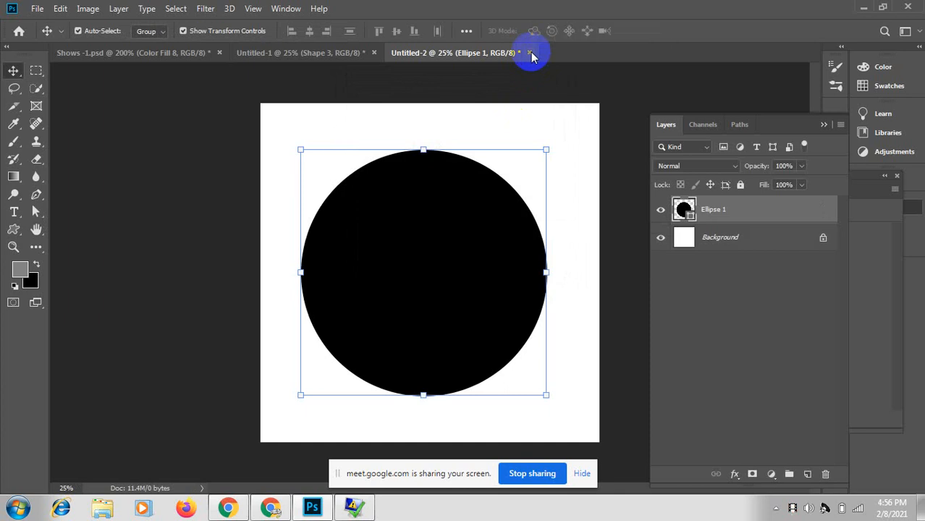
{"action": "left_click", "coordinate": [530, 53]}
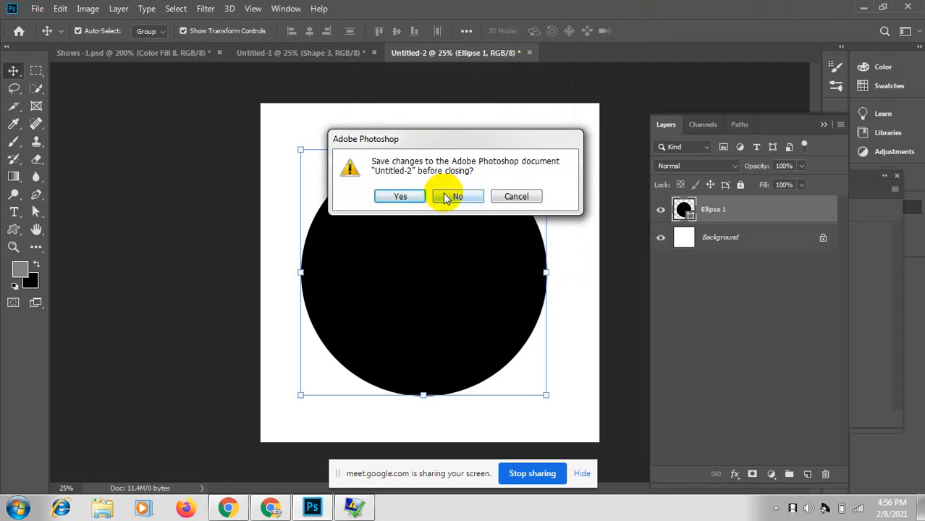
{"action": "left_click", "coordinate": [515, 197]}
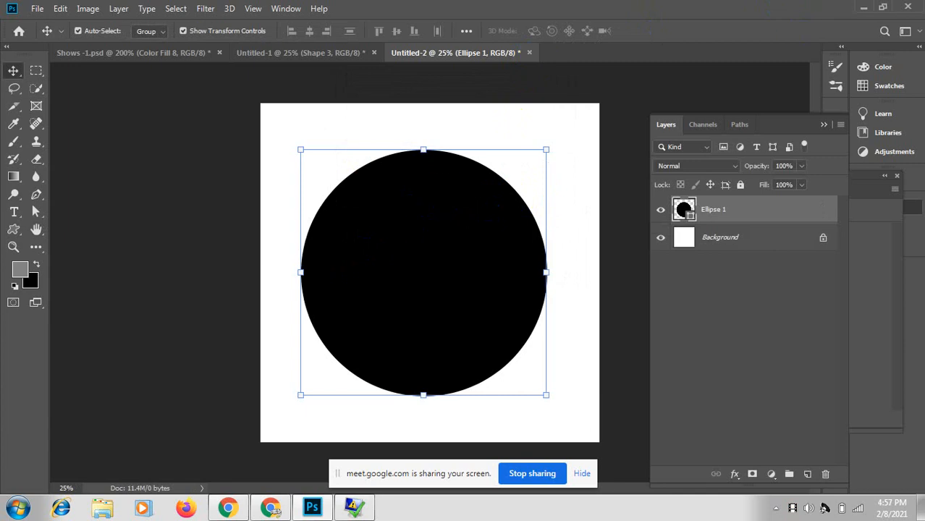
Step: Switch to Untitled-1, minimize Photoshop and Chrome to the desktop, then bring Chrome back
{"action": "left_click", "coordinate": [325, 53]}
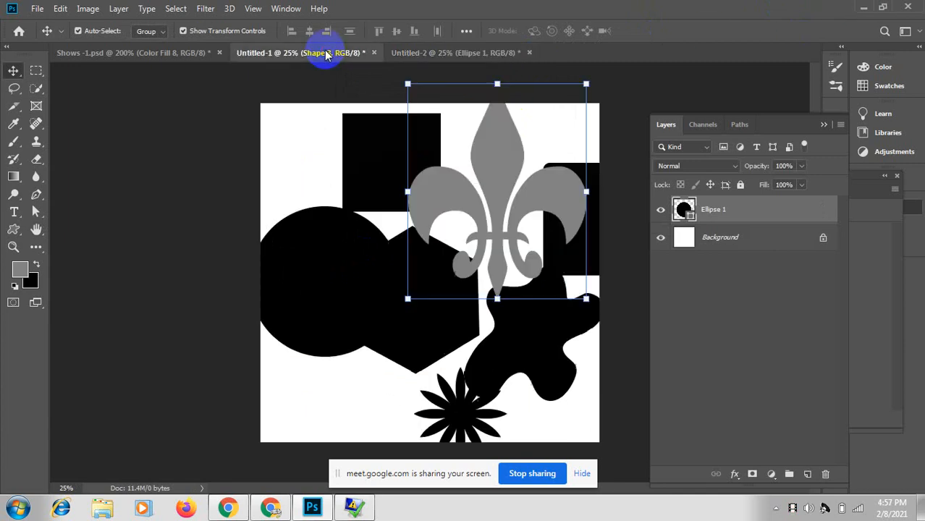
{"action": "left_click", "coordinate": [863, 7]}
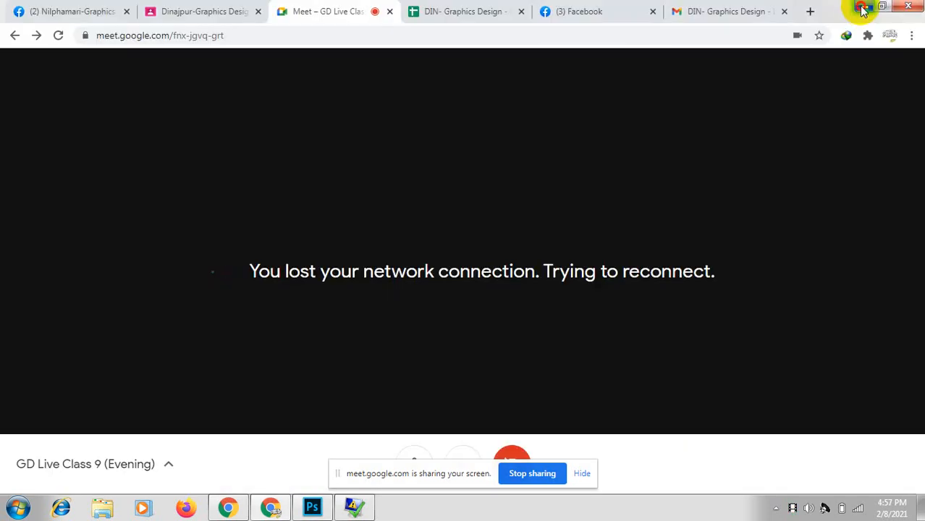
{"action": "left_click", "coordinate": [863, 7]}
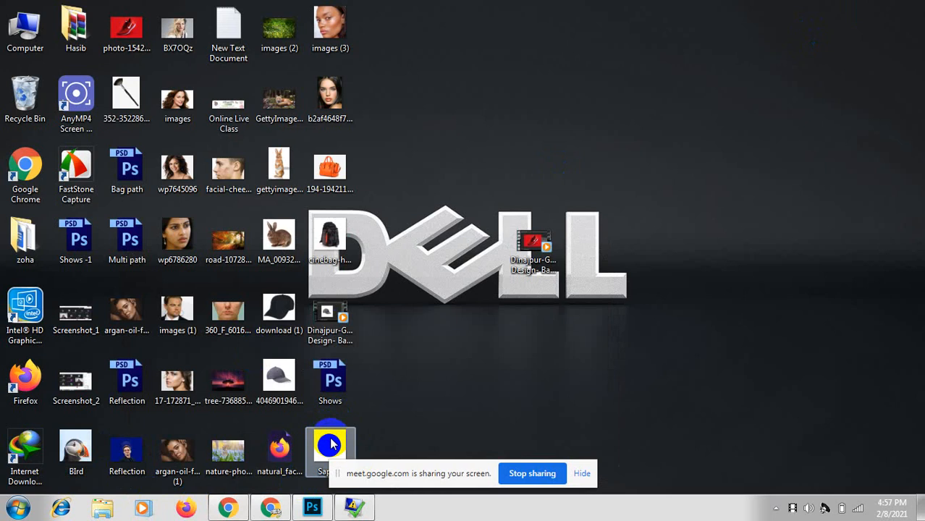
{"action": "left_click", "coordinate": [310, 509]}
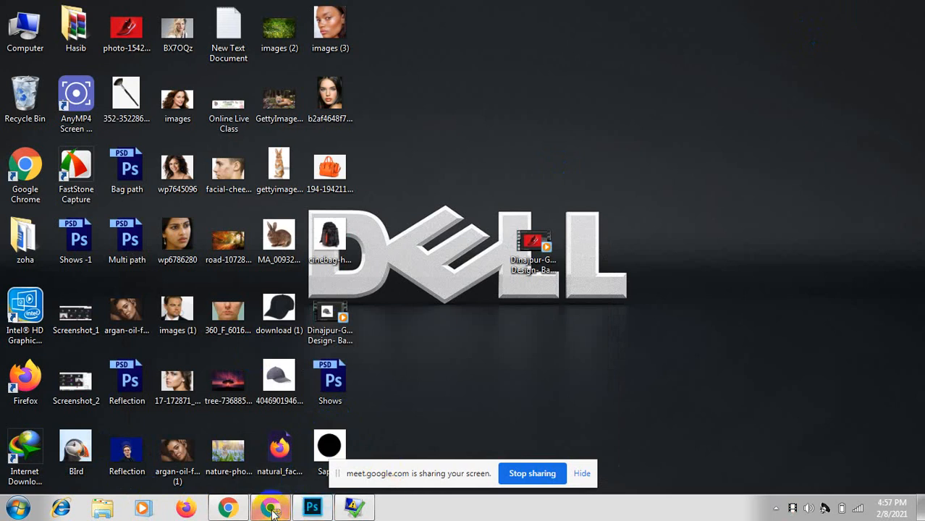
{"action": "left_click", "coordinate": [270, 509]}
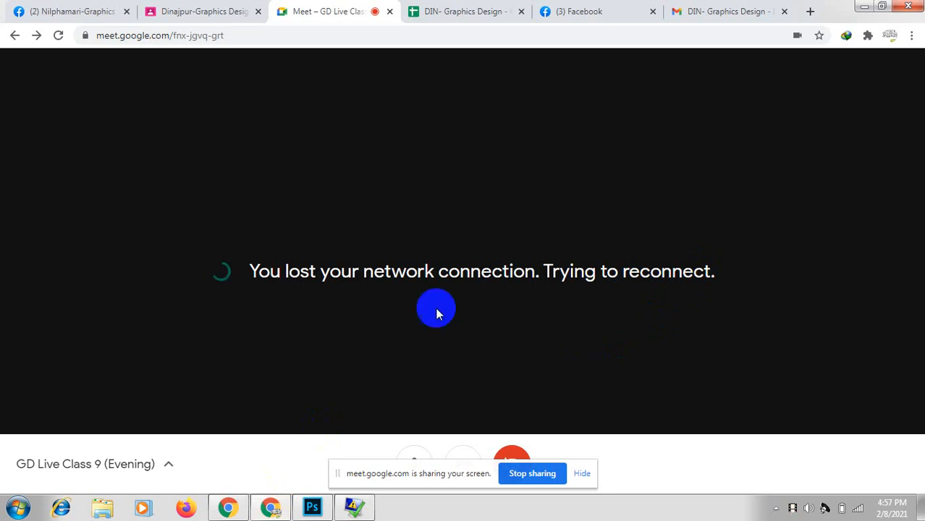
Step: Reload the Google Meet page repeatedly until the class reconnects
{"action": "left_click", "coordinate": [59, 37]}
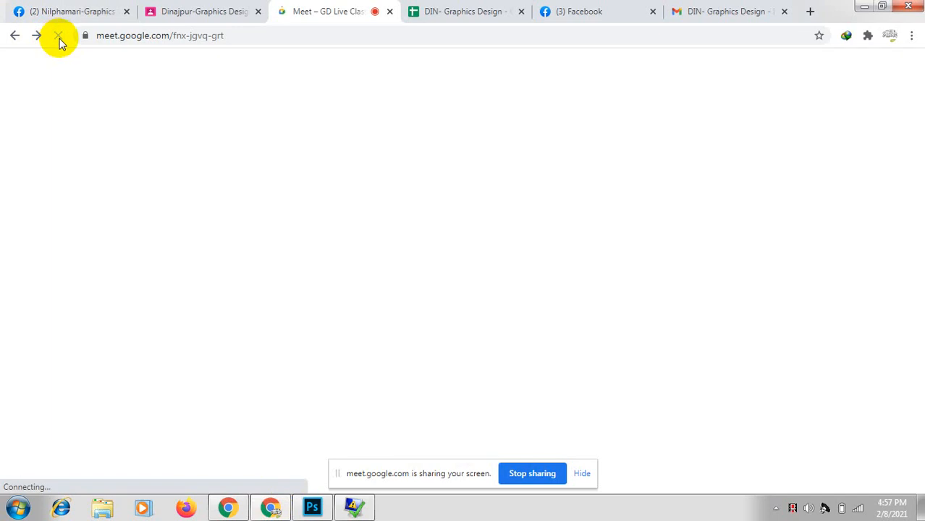
{"action": "left_click", "coordinate": [59, 37]}
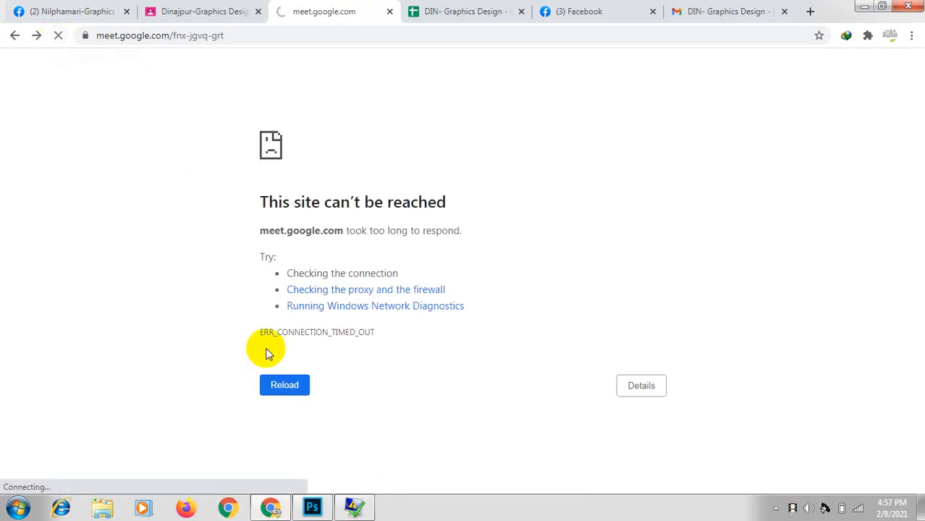
{"action": "left_click", "coordinate": [275, 386]}
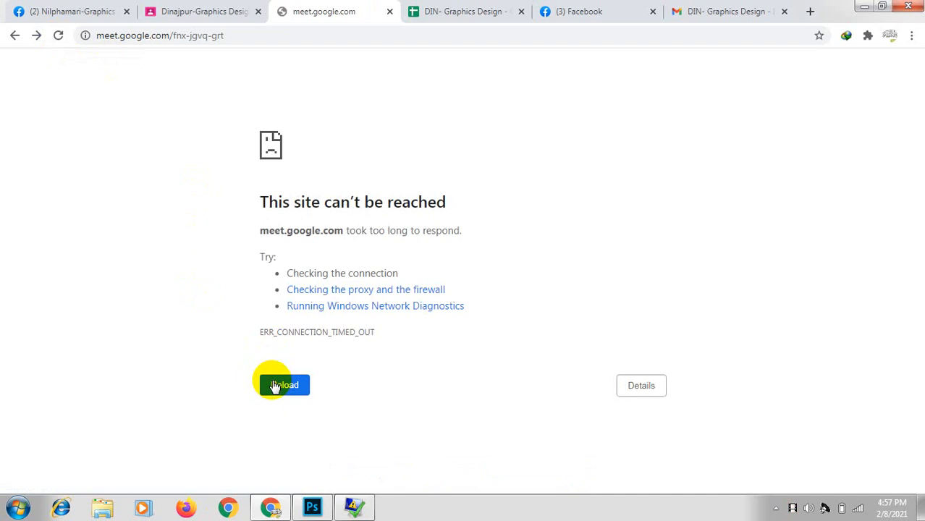
{"action": "left_click", "coordinate": [275, 388]}
{"action": "left_click", "coordinate": [275, 392]}
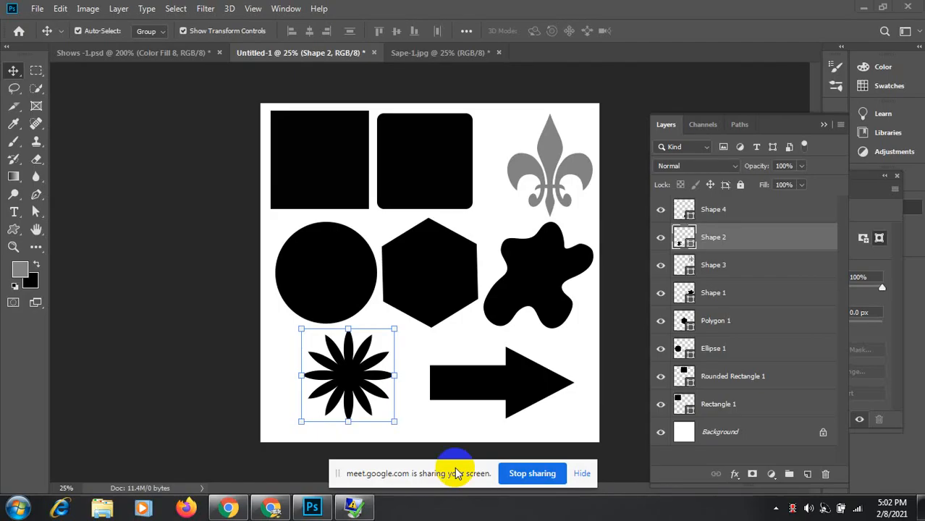
Step: Switch to Sape-1.jpg and close it, discarding the unsaved changes
{"action": "left_click", "coordinate": [426, 54]}
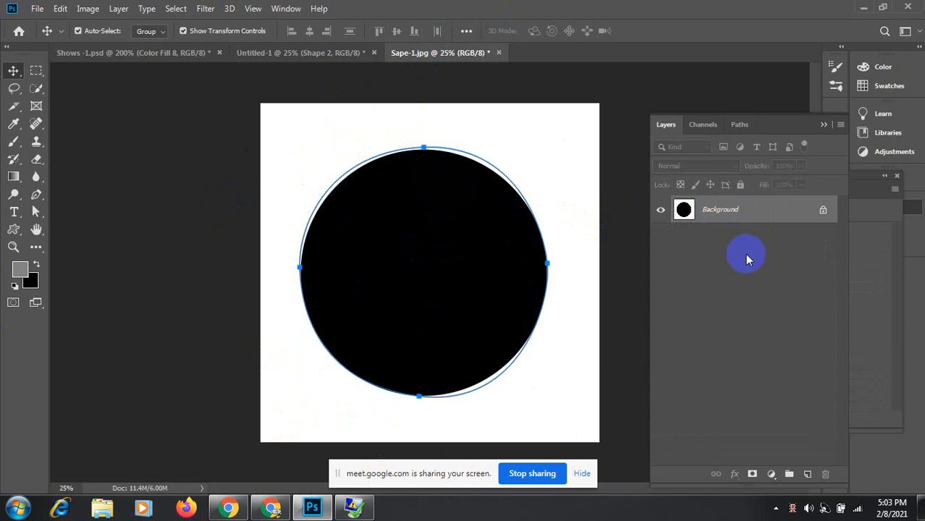
{"action": "left_click", "coordinate": [500, 54]}
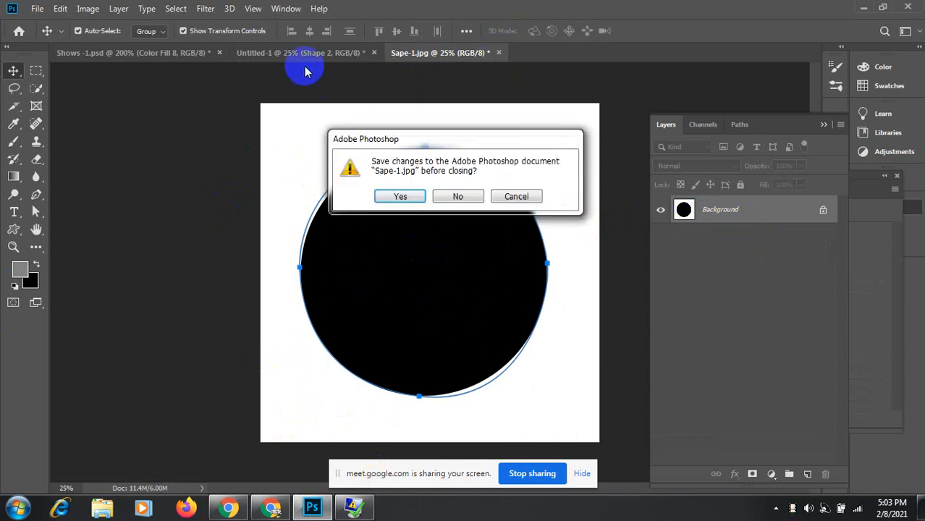
{"action": "left_click", "coordinate": [470, 195]}
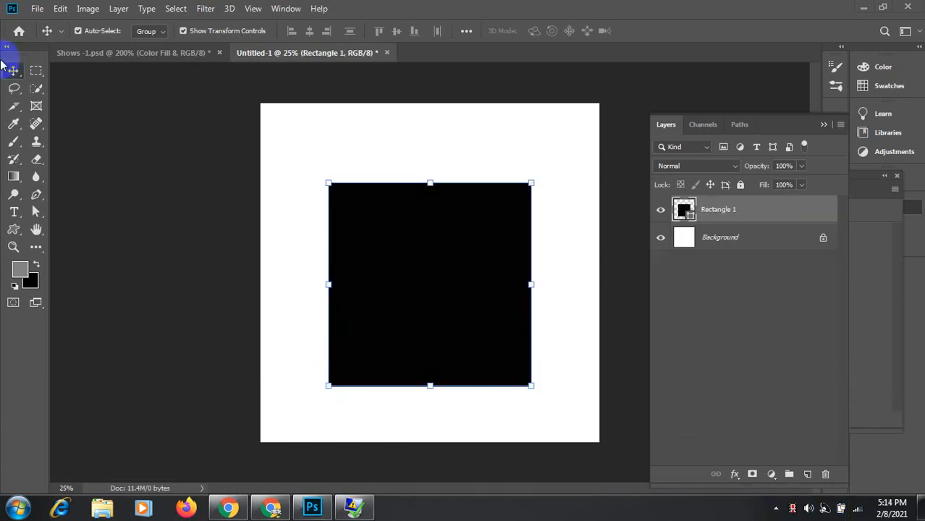
Step: Rasterize the Rectangle 1 layer and nudge the square up slightly
{"action": "right_click", "coordinate": [722, 218]}
{"action": "left_click", "coordinate": [754, 209]}
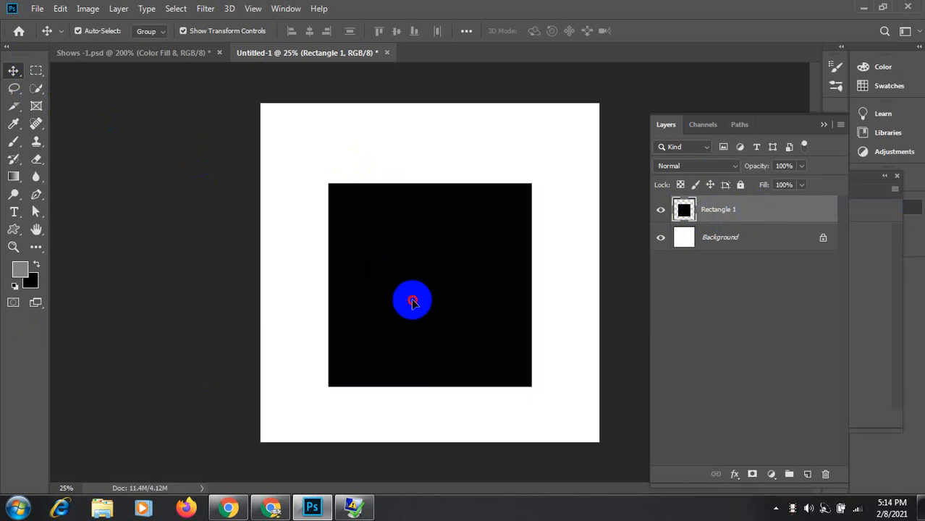
{"action": "left_click_drag", "start_coordinate": [411, 300], "coordinate": [413, 276]}
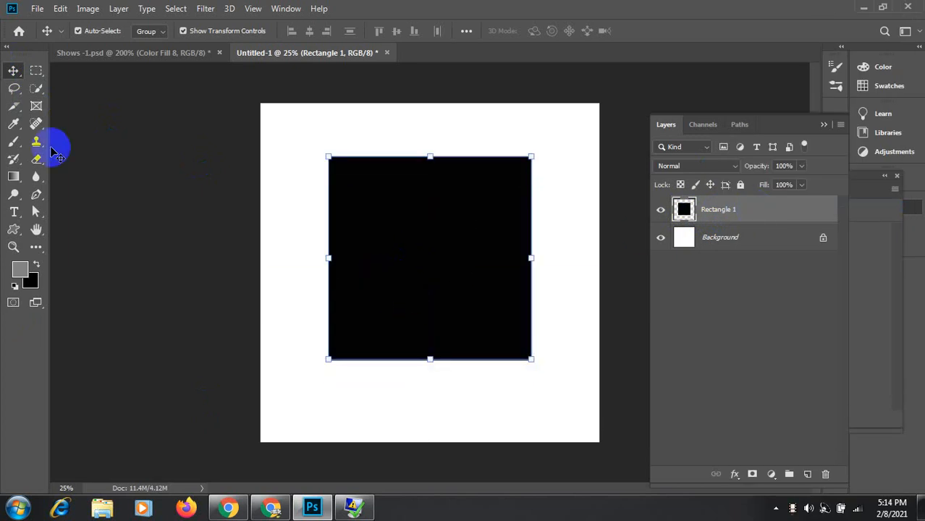
Step: Fill the selected square with a diagonal blue-to-cyan gradient at 90% opacity
{"action": "left_click_drag", "start_coordinate": [13, 178], "coordinate": [14, 177]}
{"action": "left_click", "coordinate": [90, 174]}
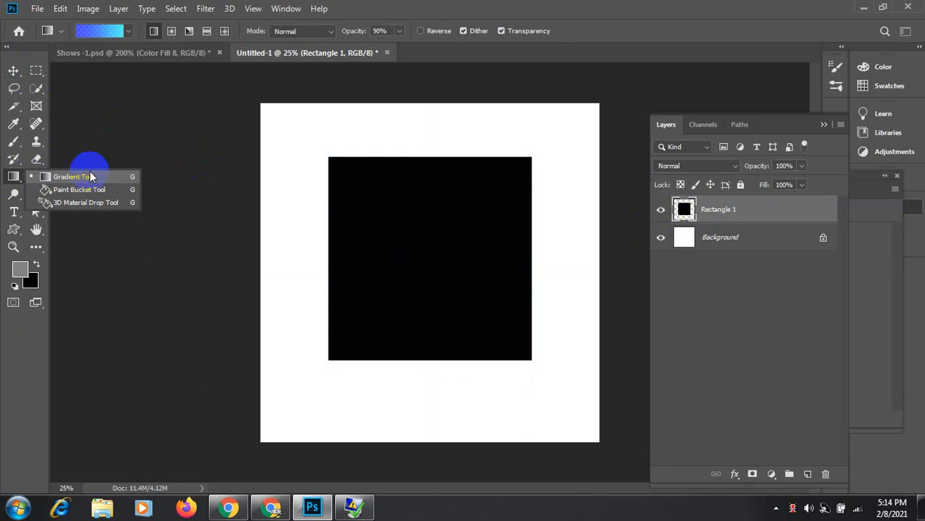
{"action": "left_click", "coordinate": [109, 32]}
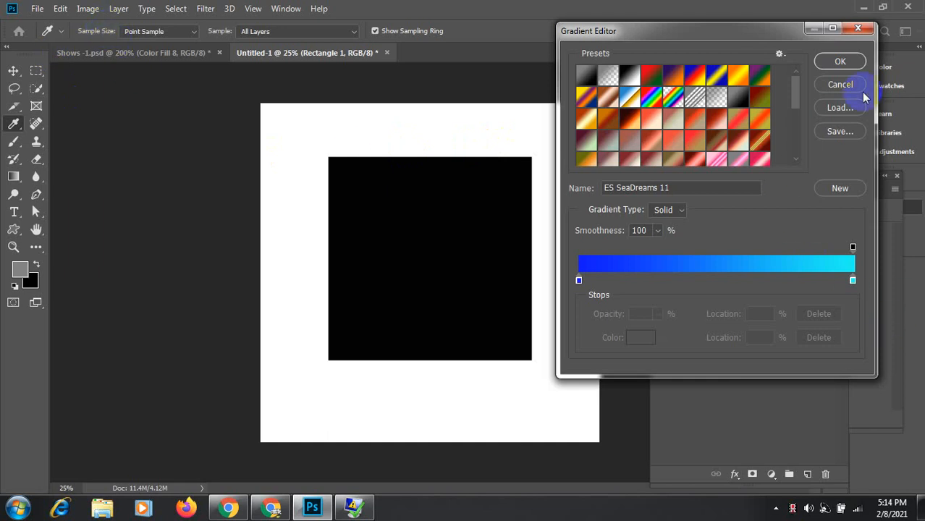
{"action": "left_click", "coordinate": [840, 61]}
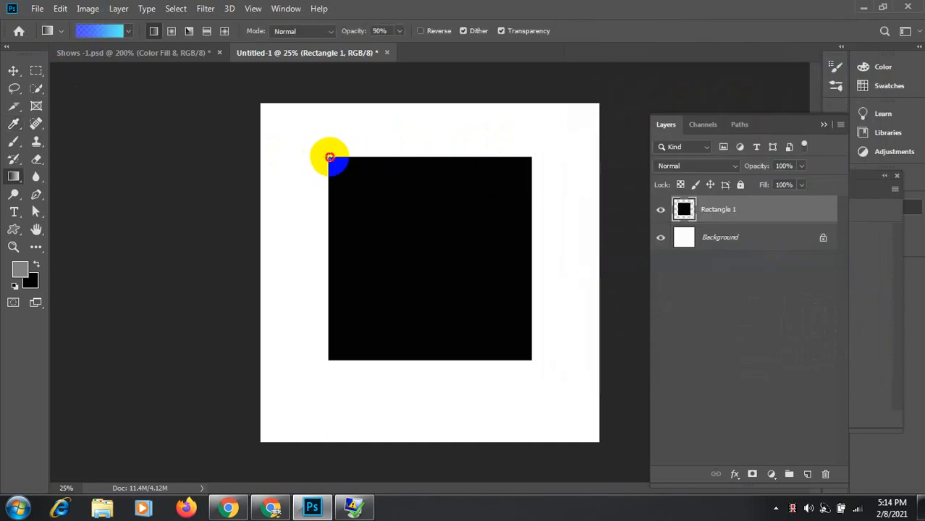
{"action": "key", "text": "9"}
{"action": "left_click_drag", "start_coordinate": [329, 157], "coordinate": [530, 356]}
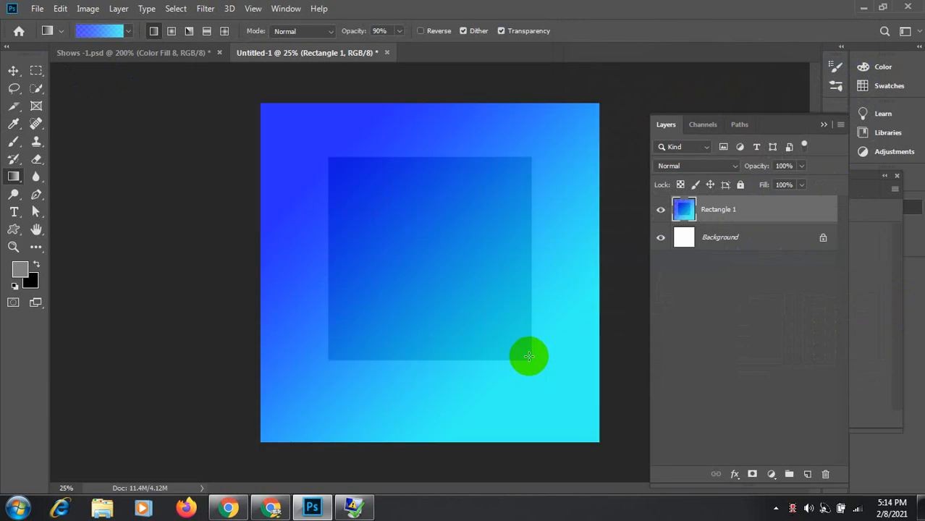
{"action": "key", "text": "ctrl+z"}
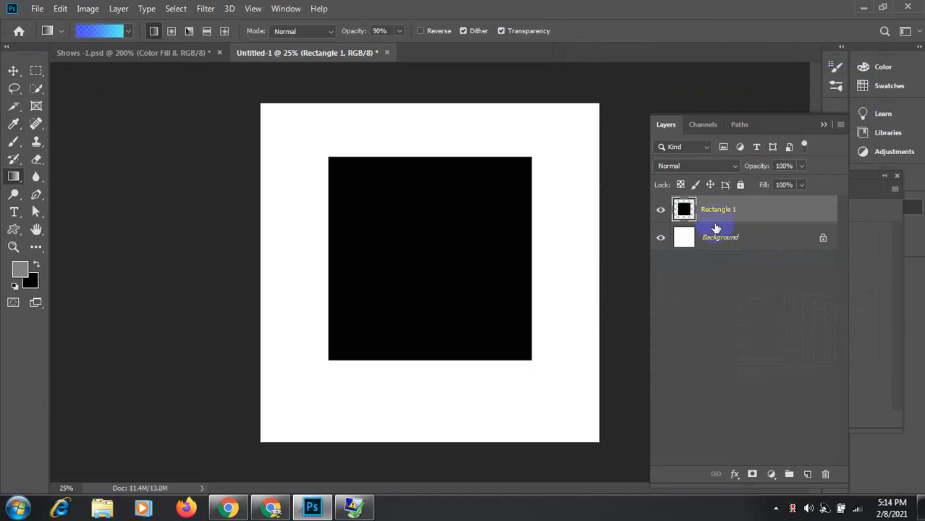
{"action": "left_click", "coordinate": [685, 209], "text": "ctrl"}
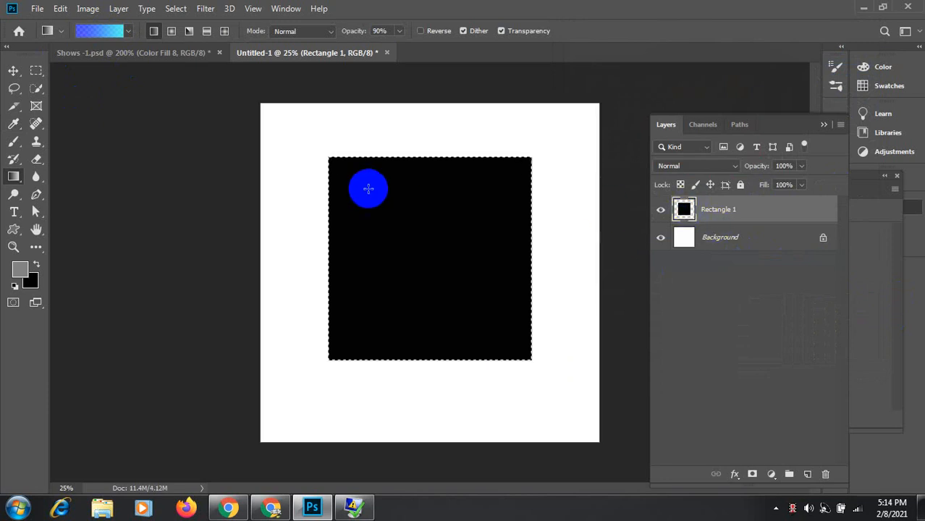
{"action": "left_click_drag", "start_coordinate": [328, 156], "coordinate": [531, 359]}
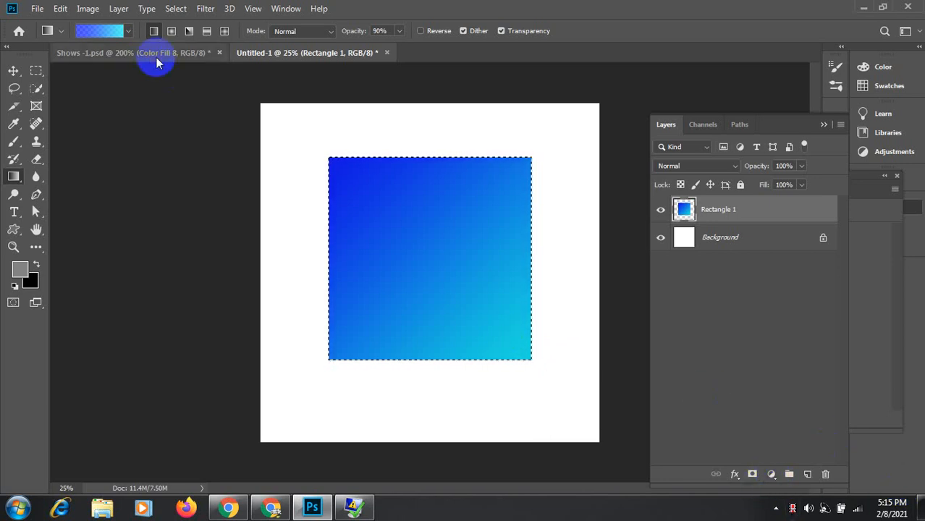
Step: Add a new Gradient Fill layer from the Layers panel
{"action": "left_click", "coordinate": [84, 13]}
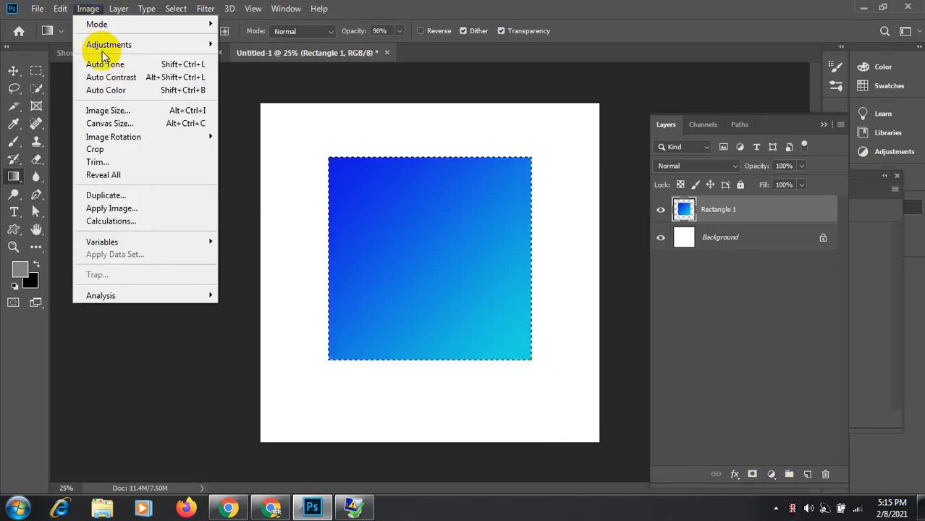
{"action": "mouse_move", "coordinate": [113, 45]}
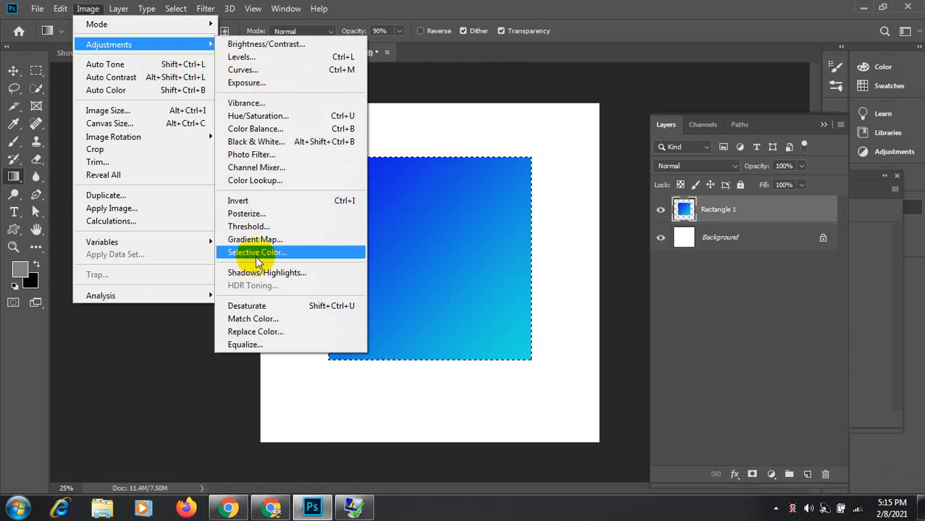
{"action": "mouse_move", "coordinate": [61, 8]}
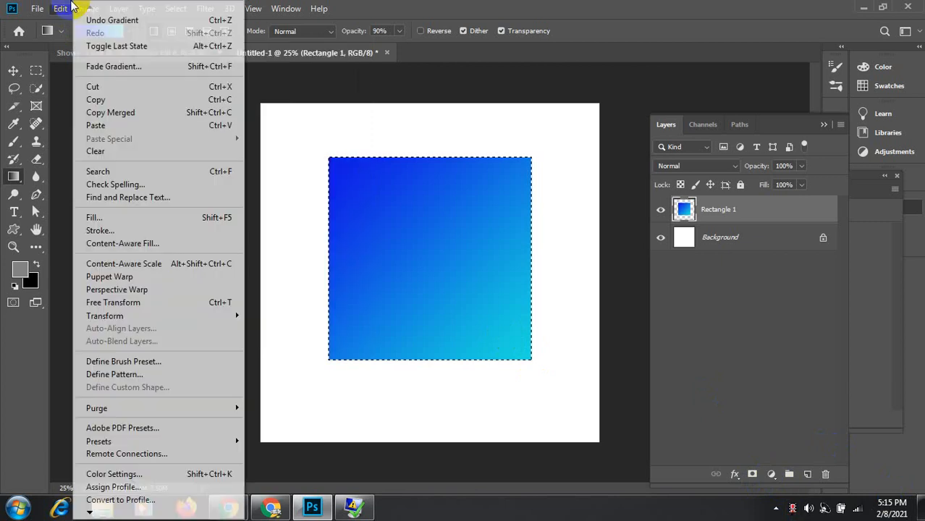
{"action": "left_click", "coordinate": [771, 474]}
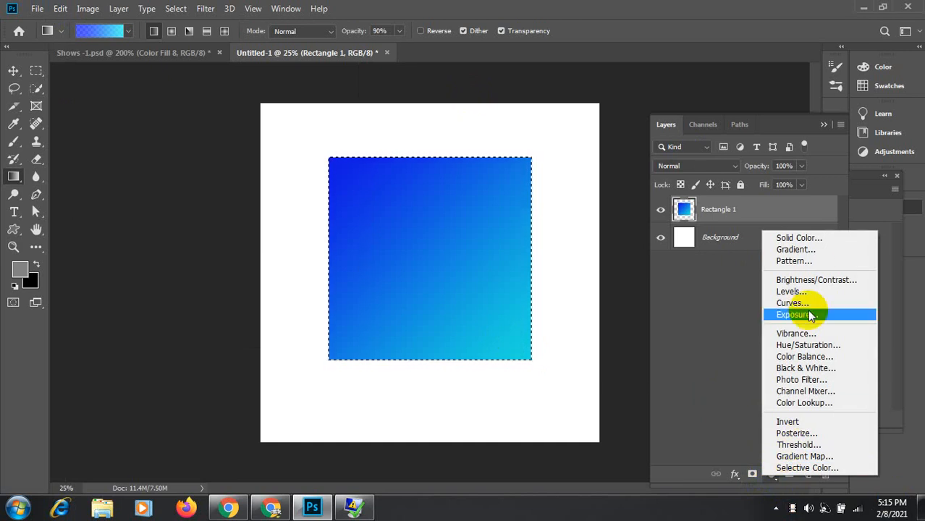
{"action": "left_click", "coordinate": [811, 249]}
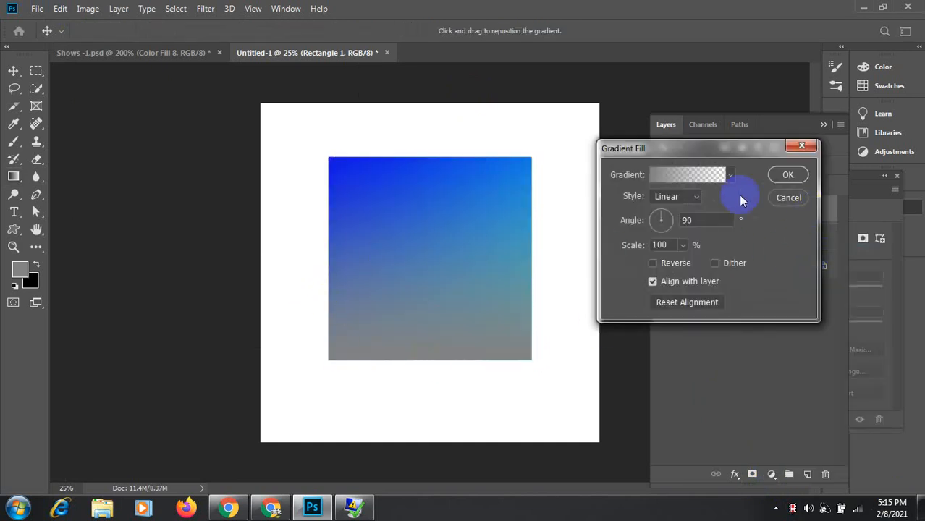
Step: Choose ES PinkSplash 20, radial style, angle -124.6°, and reverse the gradient
{"action": "left_click", "coordinate": [711, 181]}
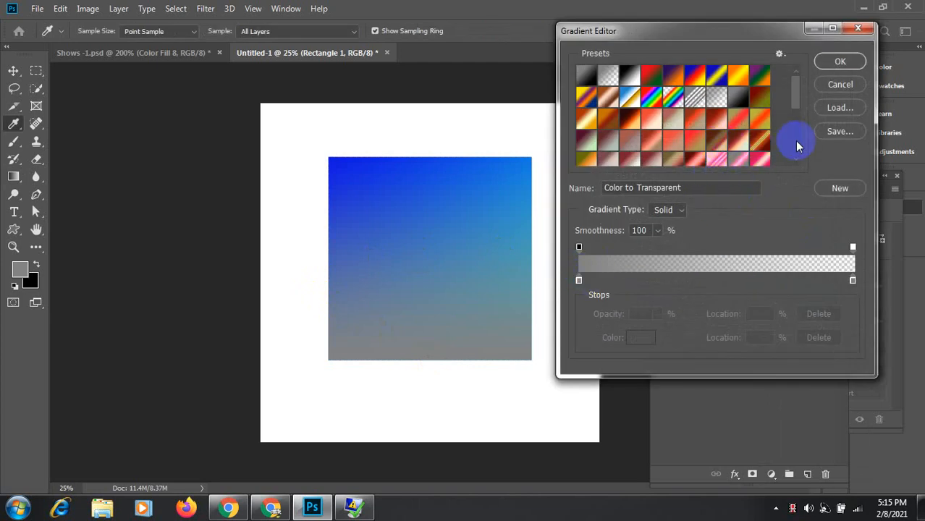
{"action": "left_click_drag", "start_coordinate": [795, 95], "coordinate": [799, 121]}
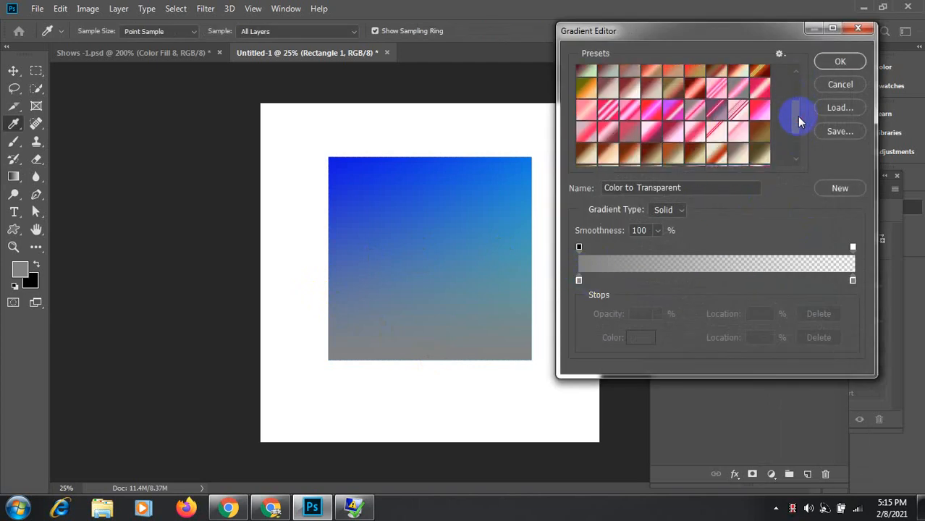
{"action": "left_click", "coordinate": [735, 129]}
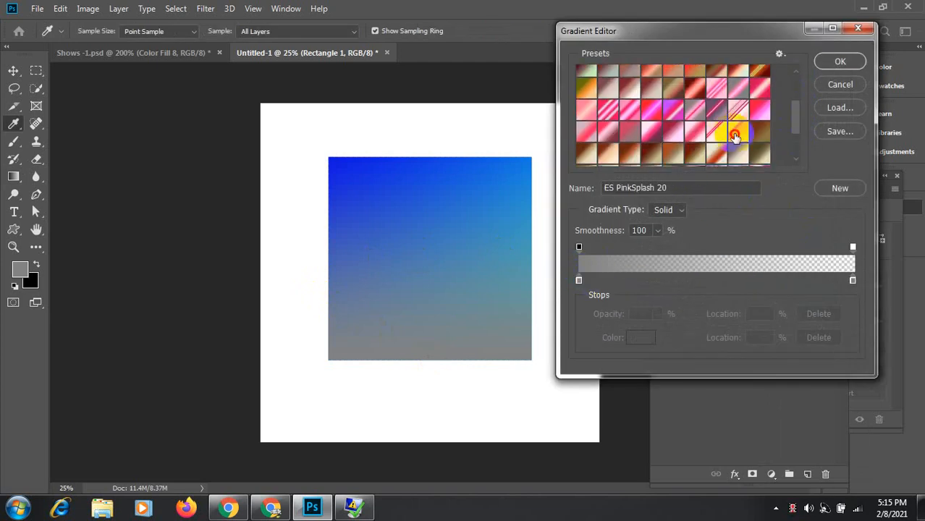
{"action": "left_click", "coordinate": [838, 61]}
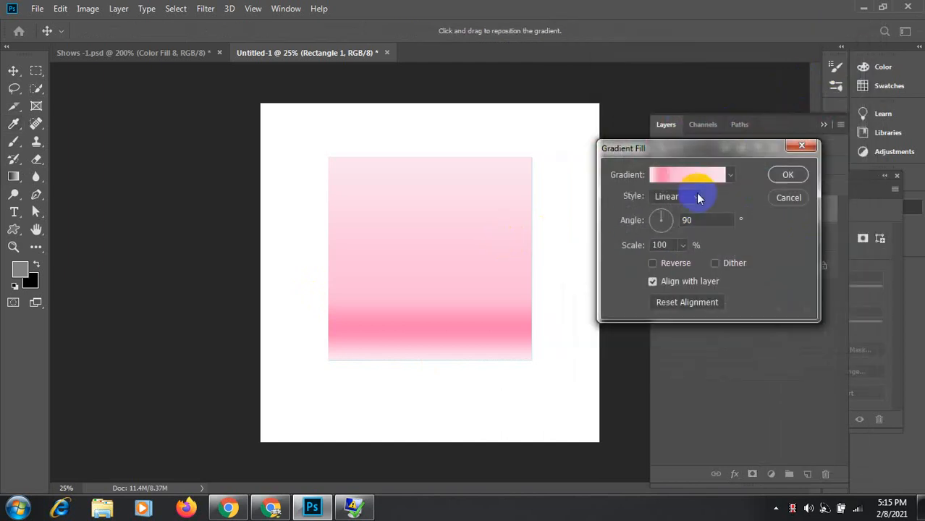
{"action": "left_click", "coordinate": [697, 197]}
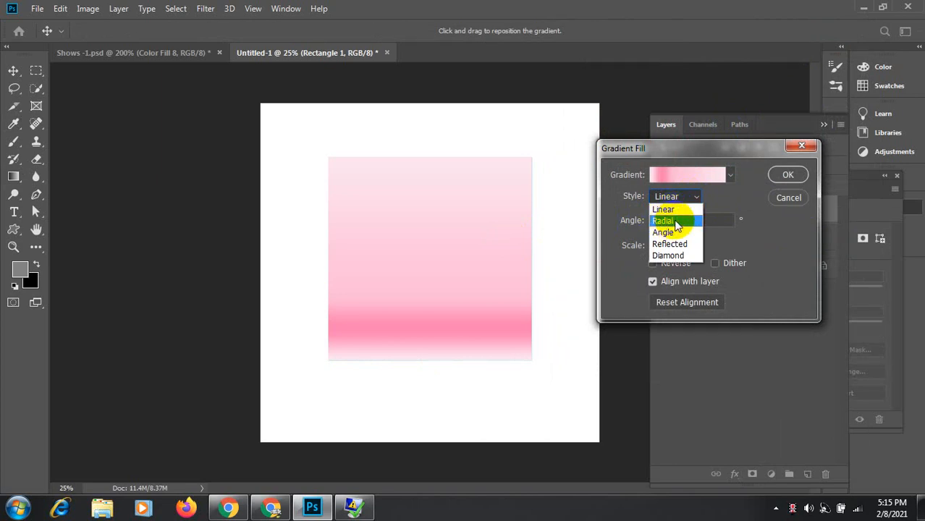
{"action": "left_click", "coordinate": [675, 223]}
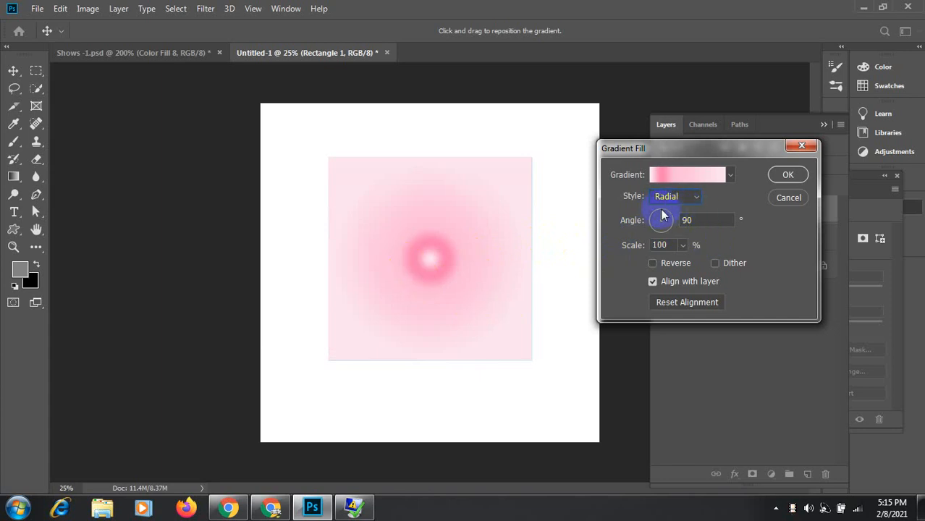
{"action": "left_click_drag", "start_coordinate": [660, 210], "coordinate": [673, 231]}
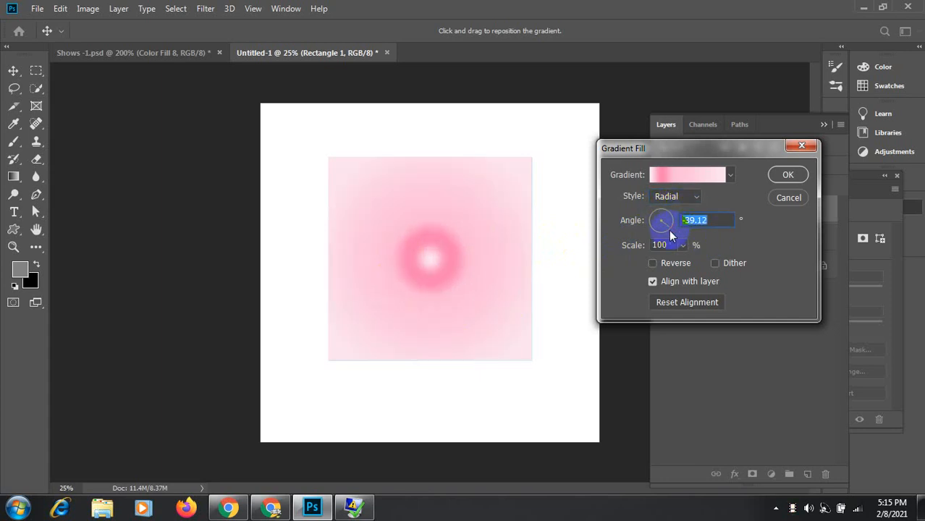
{"action": "left_click", "coordinate": [657, 227]}
{"action": "left_click", "coordinate": [653, 263]}
Step: Preview a blue linear gradient at a couple of angles, then cancel the Gradient Fill
{"action": "left_click", "coordinate": [728, 176]}
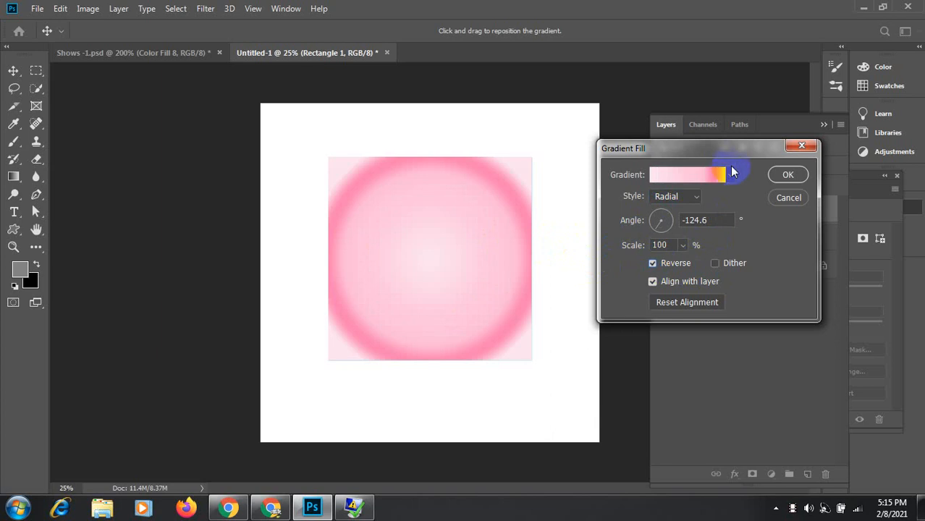
{"action": "left_click", "coordinate": [685, 247]}
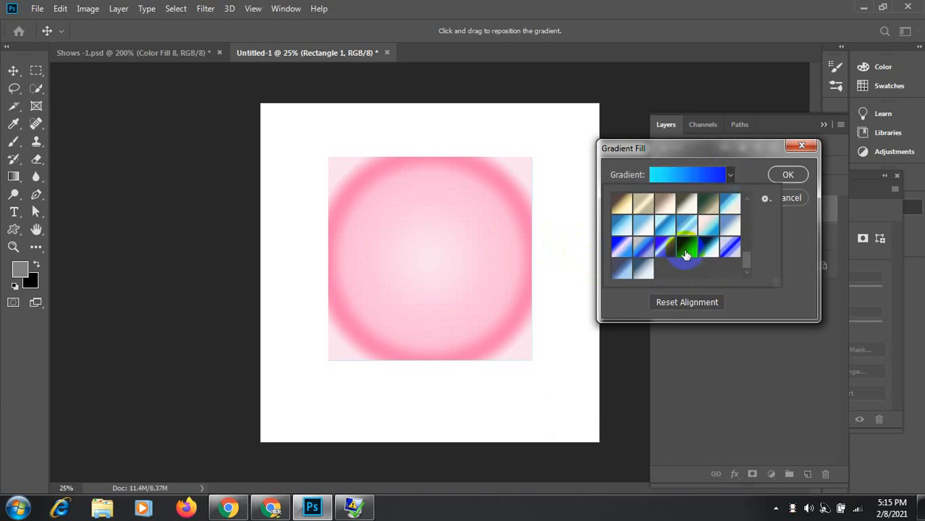
{"action": "left_click", "coordinate": [732, 176]}
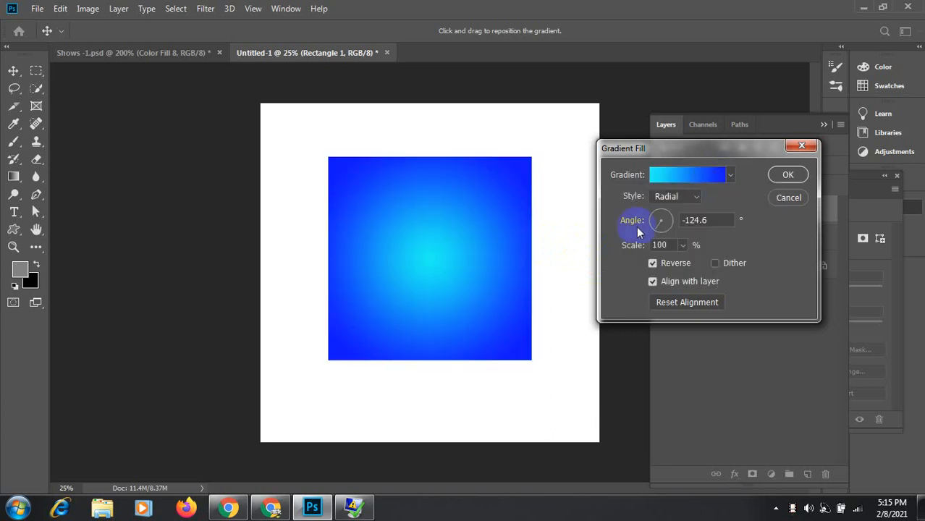
{"action": "left_click", "coordinate": [691, 197]}
{"action": "left_click", "coordinate": [668, 210]}
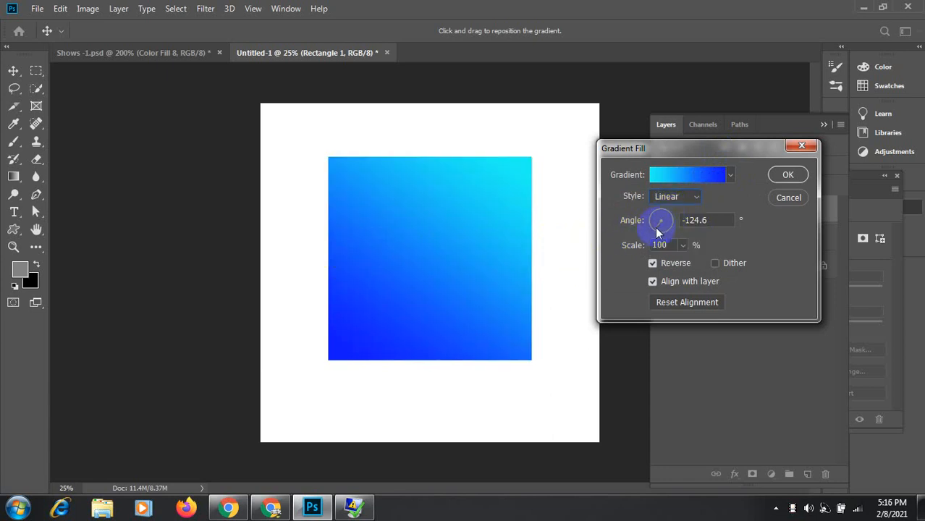
{"action": "mouse_move", "coordinate": [658, 232]}
{"action": "left_mouse_down"}
{"action": "mouse_move", "coordinate": [679, 226]}
{"action": "mouse_move", "coordinate": [663, 215]}
{"action": "left_mouse_up"}
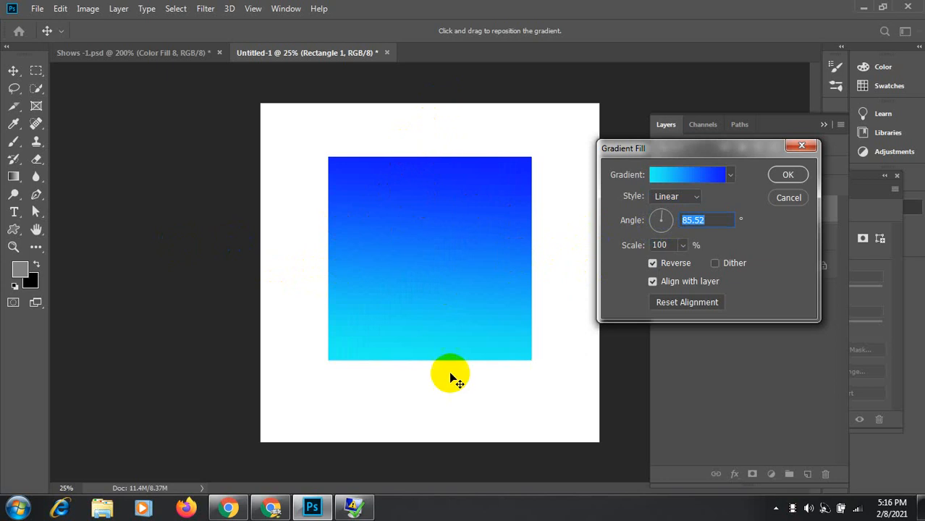
{"action": "left_click_drag", "start_coordinate": [663, 219], "coordinate": [668, 230]}
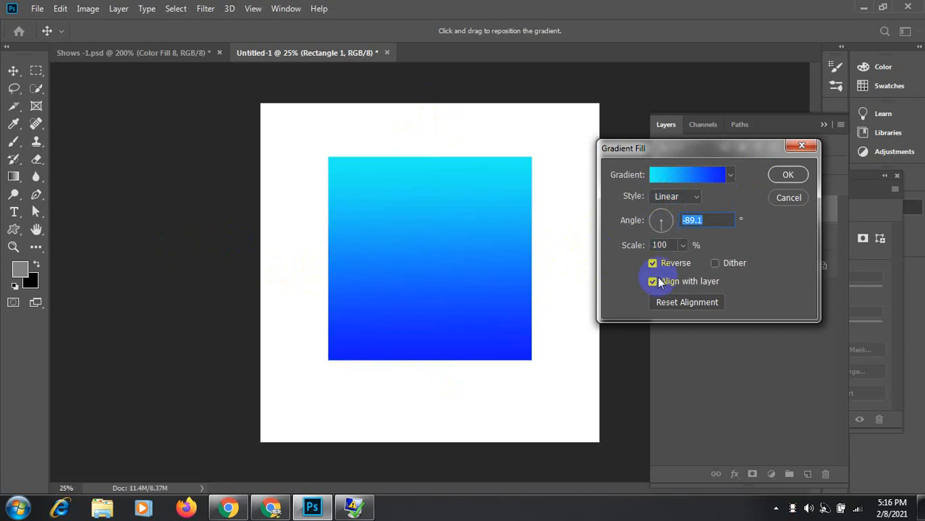
{"action": "left_click", "coordinate": [785, 199]}
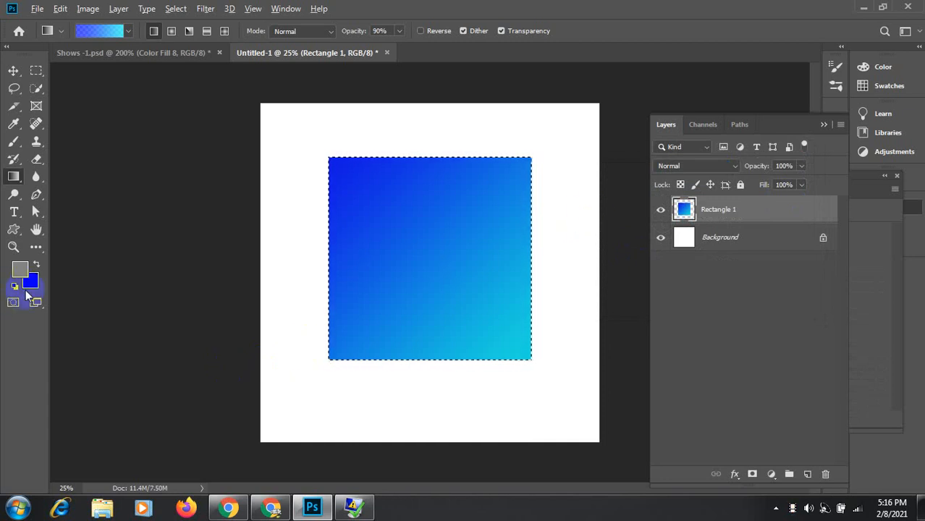
Step: Fill the square black and add a Gradient Fill layer over it
{"action": "key", "text": "alt+BackSpace"}
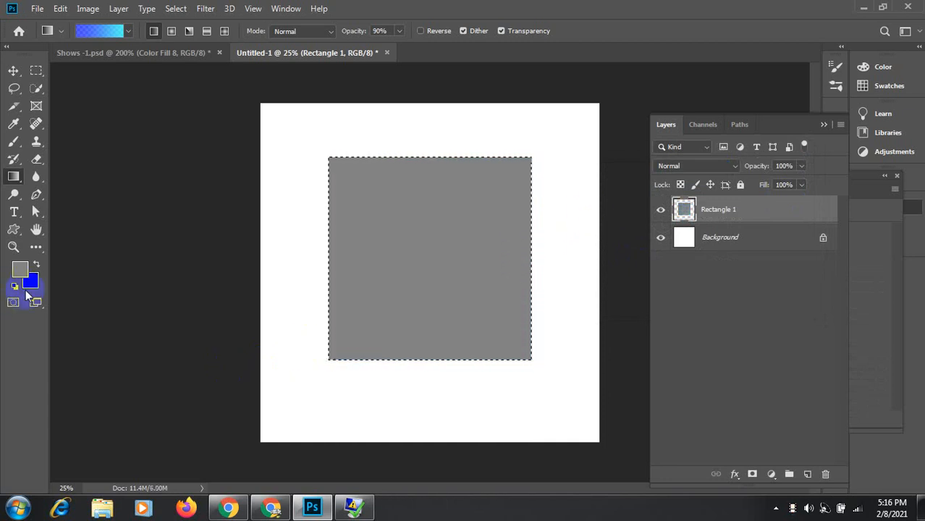
{"action": "key", "text": "ctrl+BackSpace"}
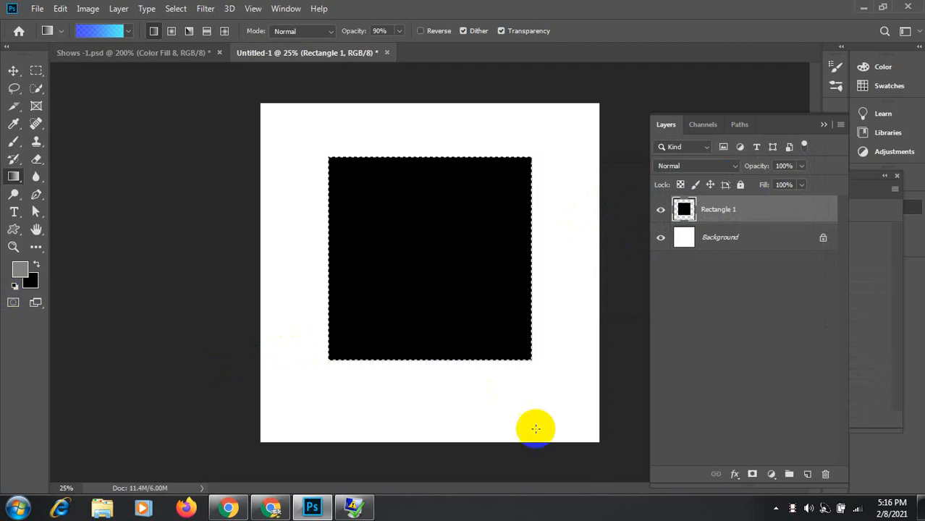
{"action": "left_click", "coordinate": [771, 475]}
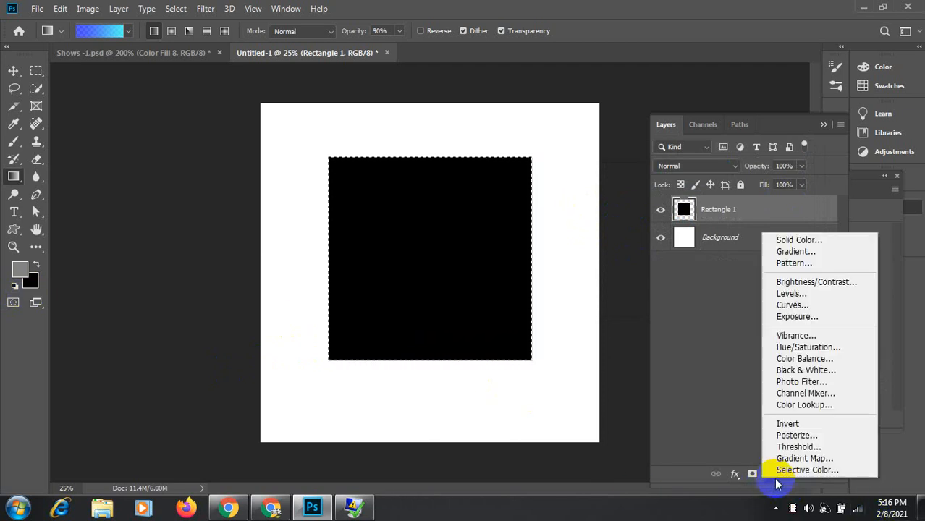
{"action": "left_click", "coordinate": [822, 252]}
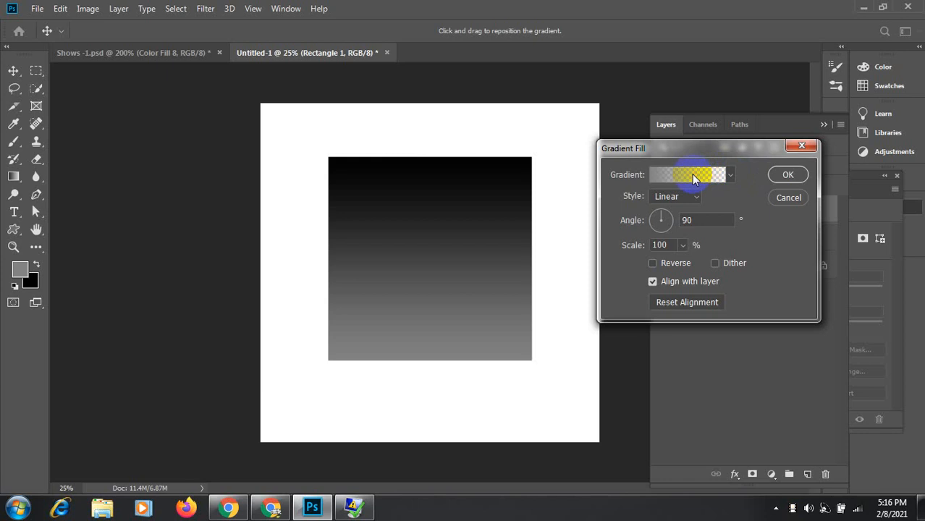
Step: Compare several ES SeaDreams presets and settle on a cyan-to-blue gradient
{"action": "left_click", "coordinate": [692, 174]}
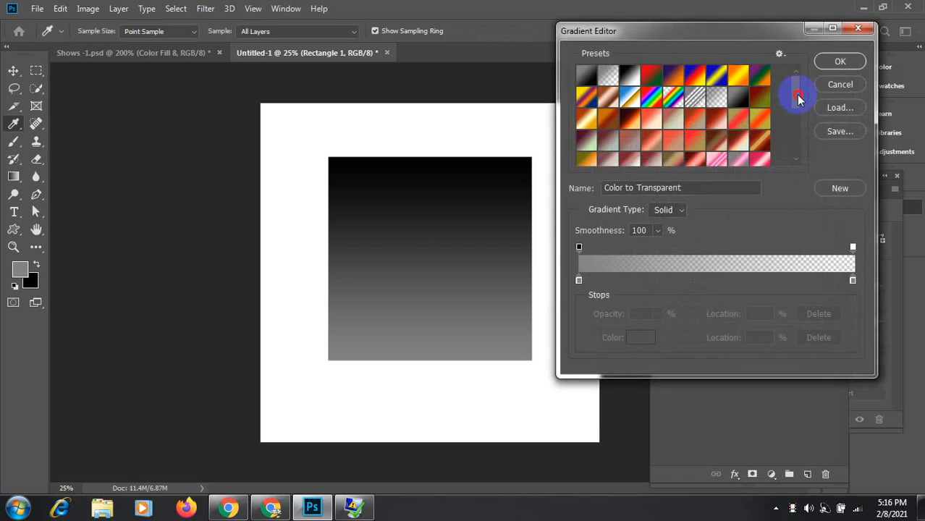
{"action": "left_click_drag", "start_coordinate": [796, 94], "coordinate": [805, 141]}
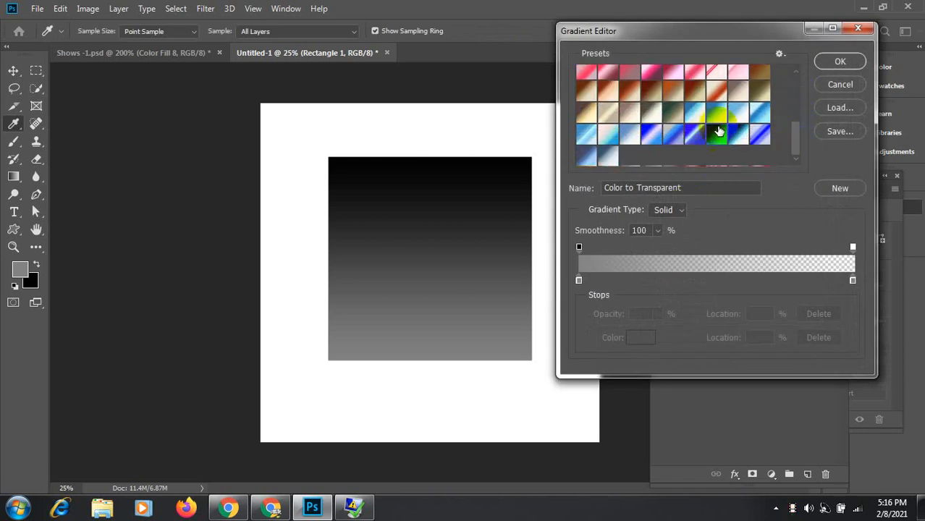
{"action": "left_click", "coordinate": [695, 136]}
{"action": "left_click", "coordinate": [609, 139]}
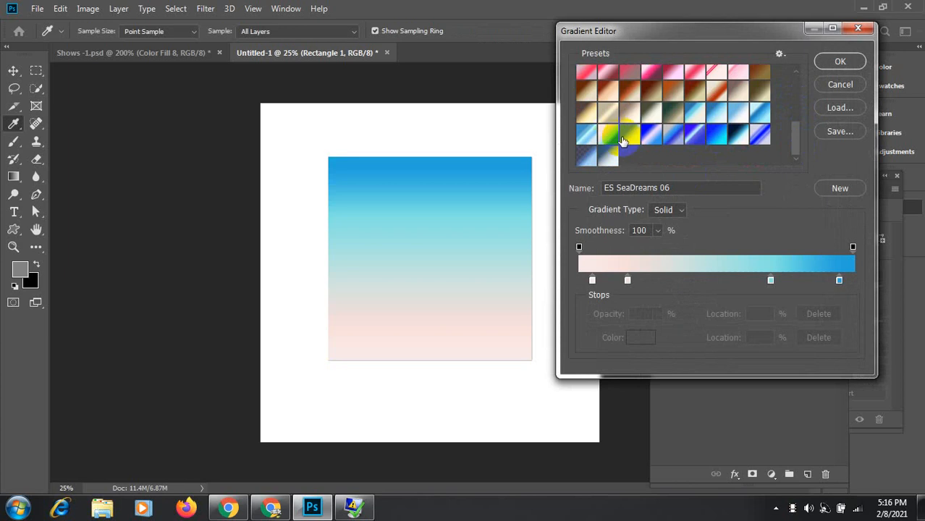
{"action": "left_click", "coordinate": [629, 137]}
{"action": "left_click", "coordinate": [651, 135]}
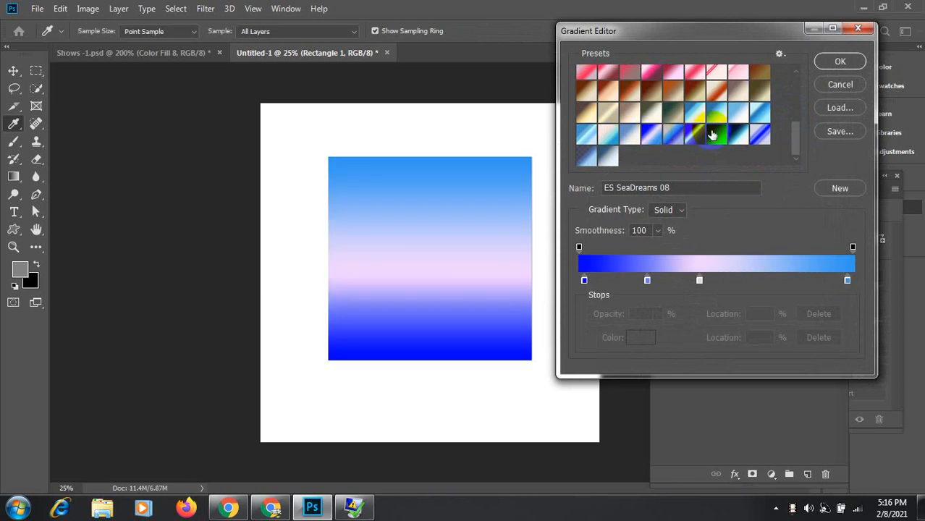
{"action": "left_click", "coordinate": [713, 136]}
{"action": "left_click", "coordinate": [742, 138]}
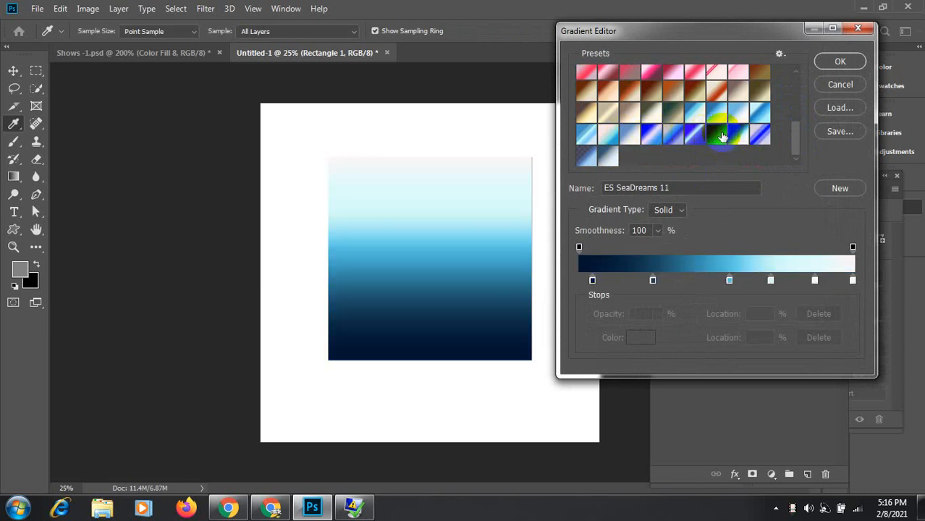
{"action": "left_click", "coordinate": [722, 136]}
Step: Set the gradient's left colour stop to dark navy
{"action": "left_click", "coordinate": [579, 280]}
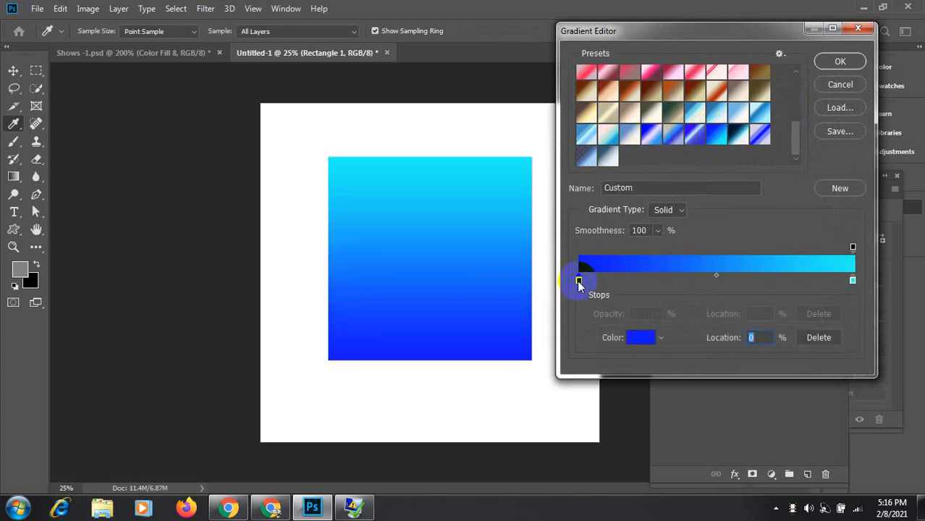
{"action": "left_click", "coordinate": [639, 339]}
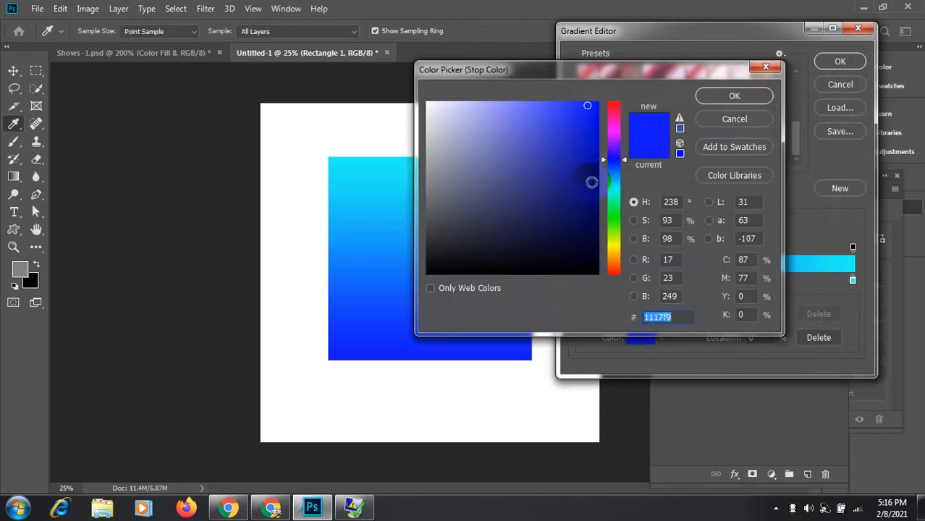
{"action": "left_click", "coordinate": [592, 183]}
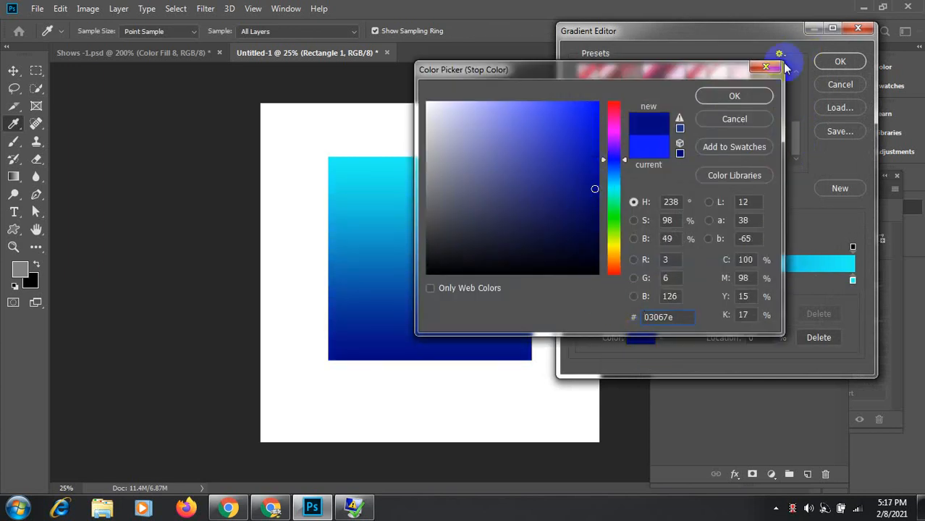
{"action": "left_click", "coordinate": [738, 96]}
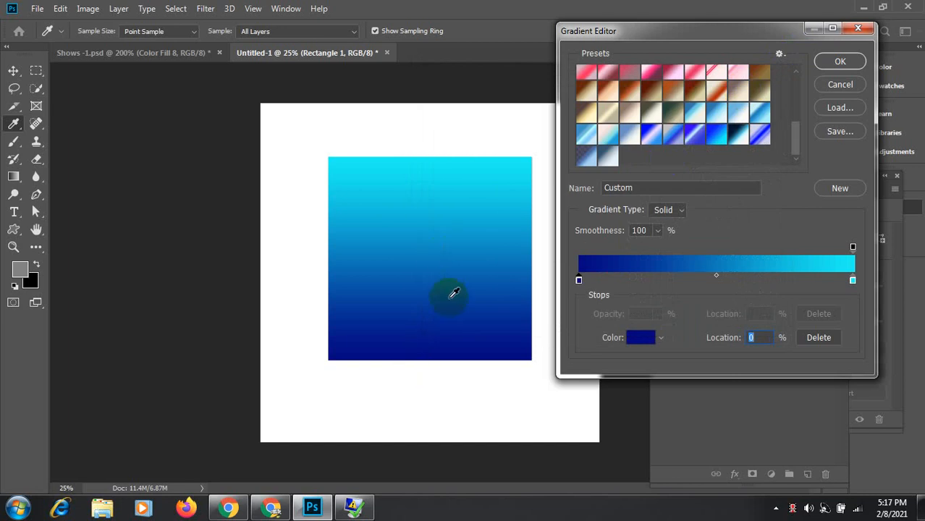
{"action": "left_click", "coordinate": [757, 257]}
Step: Select the right colour stop and open its colour picker
{"action": "left_click", "coordinate": [853, 281]}
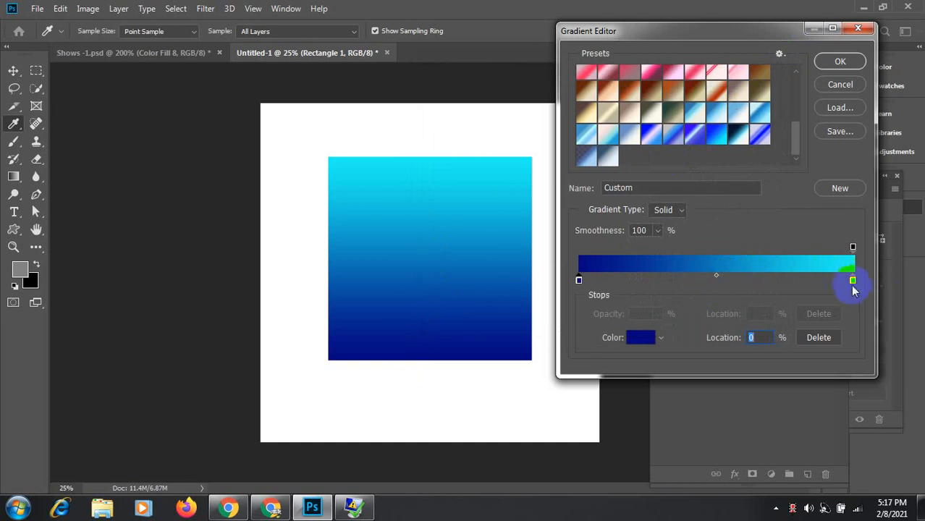
{"action": "left_click", "coordinate": [854, 281]}
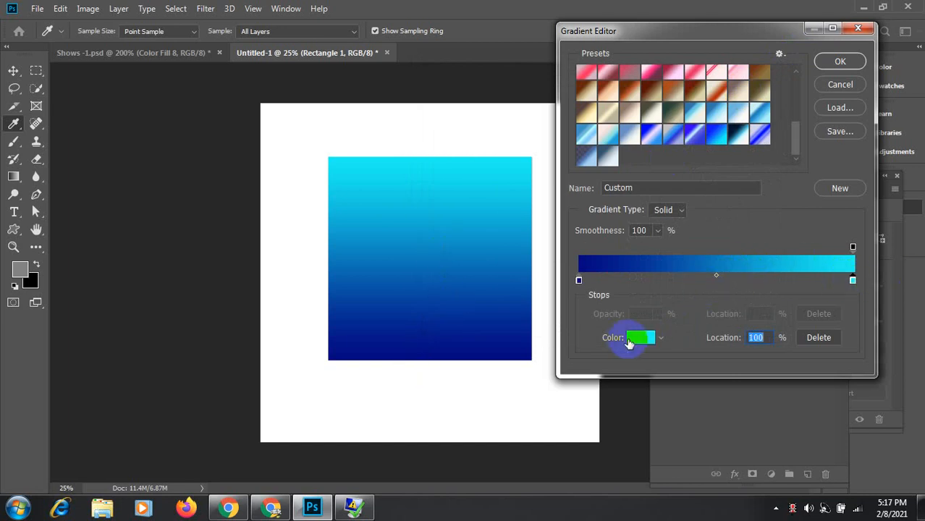
{"action": "left_click", "coordinate": [853, 282]}
{"action": "double_click", "coordinate": [853, 281]}
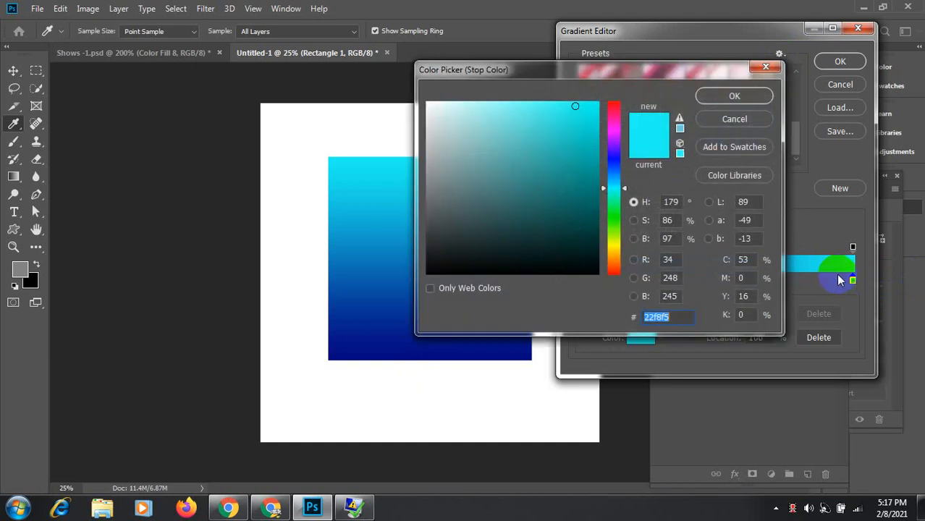
{"action": "left_click", "coordinate": [759, 121]}
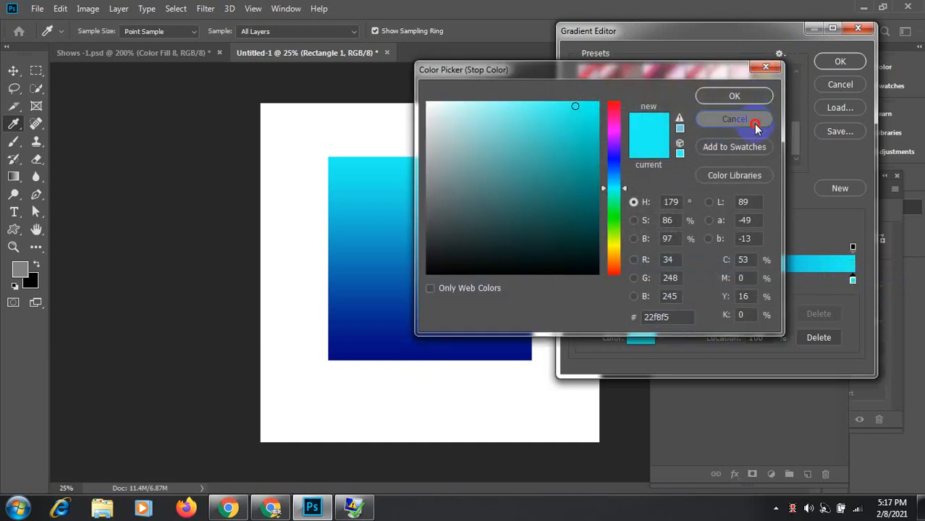
{"action": "left_click", "coordinate": [631, 336]}
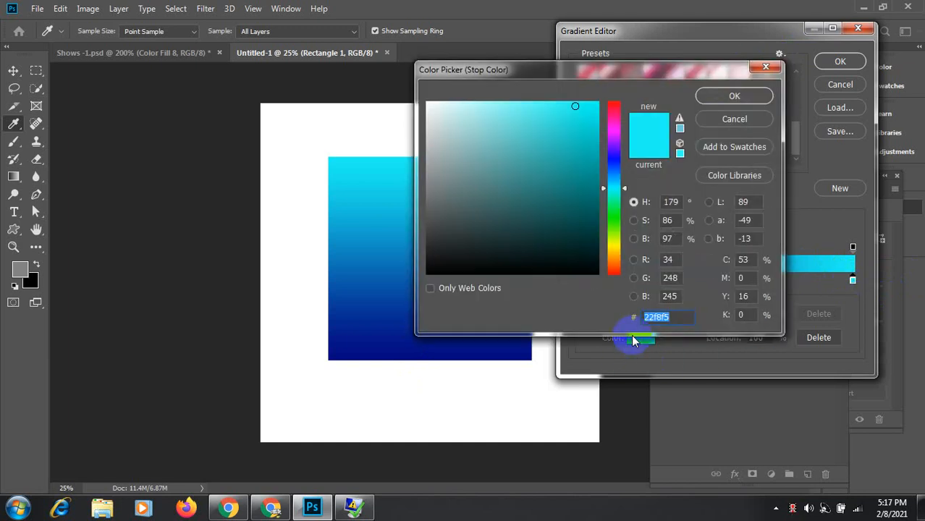
{"action": "left_click", "coordinate": [735, 119]}
{"action": "left_click", "coordinate": [648, 338]}
Step: Change the right stop to pink (fb63e4) and accept the navy-to-pink gradient
{"action": "left_click_drag", "start_coordinate": [530, 103], "coordinate": [519, 105]}
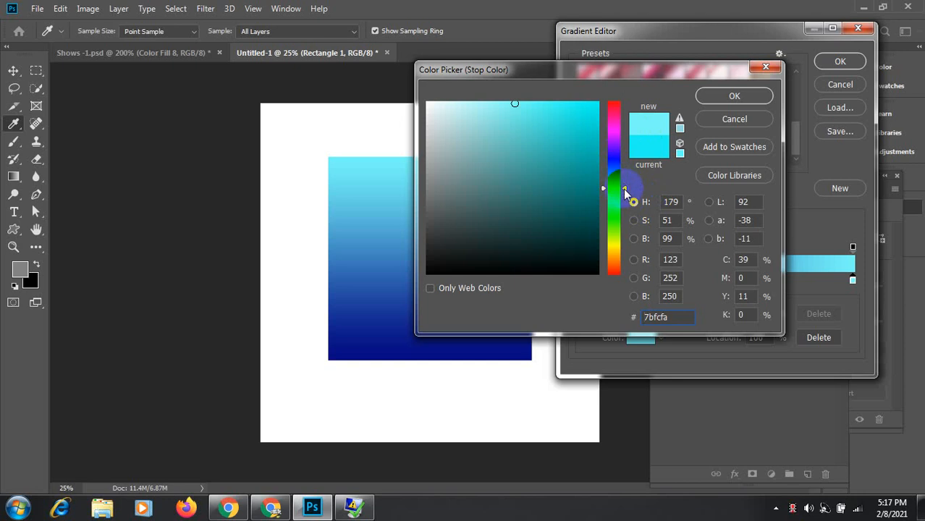
{"action": "left_click_drag", "start_coordinate": [623, 141], "coordinate": [622, 130]}
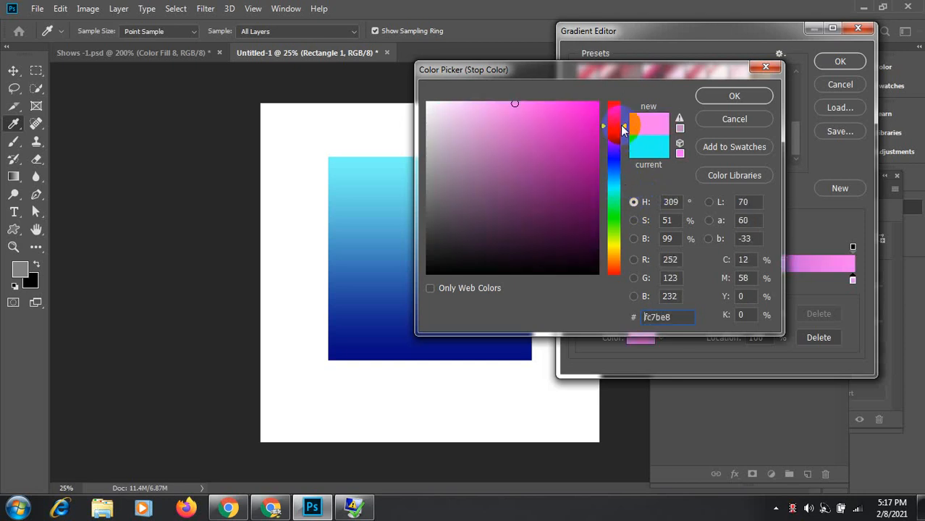
{"action": "left_click", "coordinate": [517, 106]}
{"action": "mouse_move", "coordinate": [512, 102]}
{"action": "left_mouse_down"}
{"action": "mouse_move", "coordinate": [503, 103]}
{"action": "mouse_move", "coordinate": [534, 104]}
{"action": "left_mouse_up"}
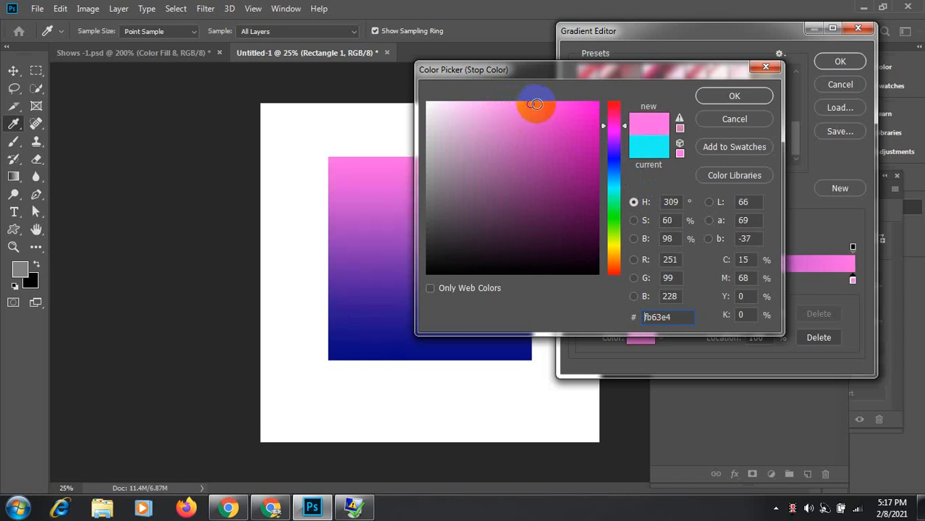
{"action": "left_click", "coordinate": [713, 96]}
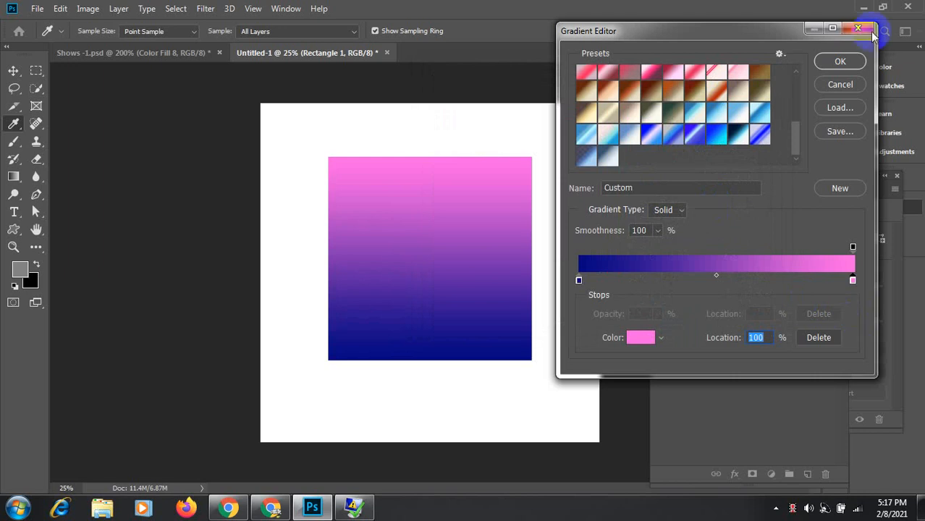
{"action": "left_click", "coordinate": [841, 61]}
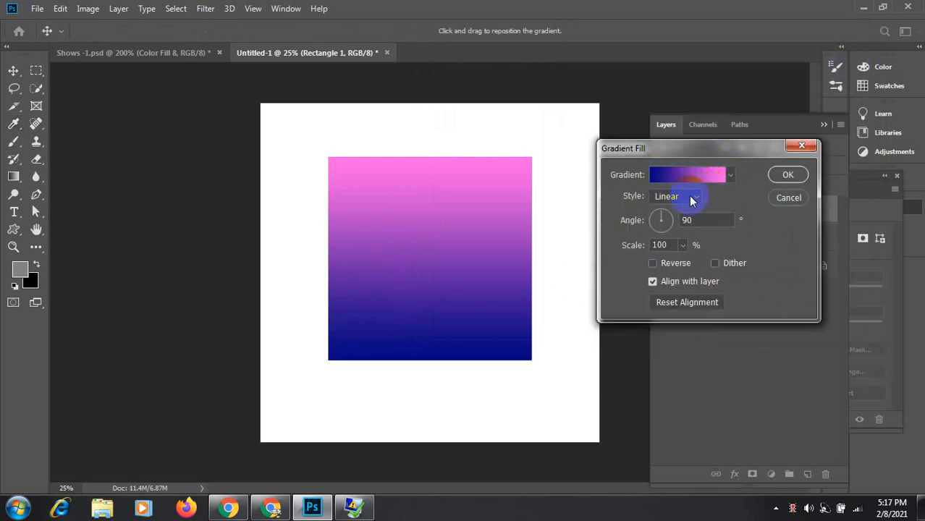
Step: Keep the style linear, rotate the gradient to about -2.92° and apply it
{"action": "left_click", "coordinate": [697, 198]}
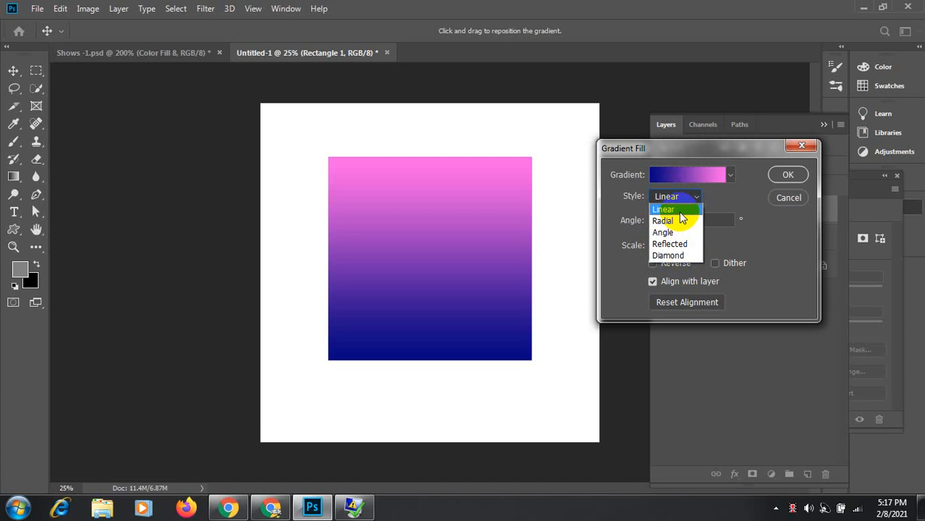
{"action": "left_click", "coordinate": [681, 220]}
{"action": "left_click", "coordinate": [693, 199]}
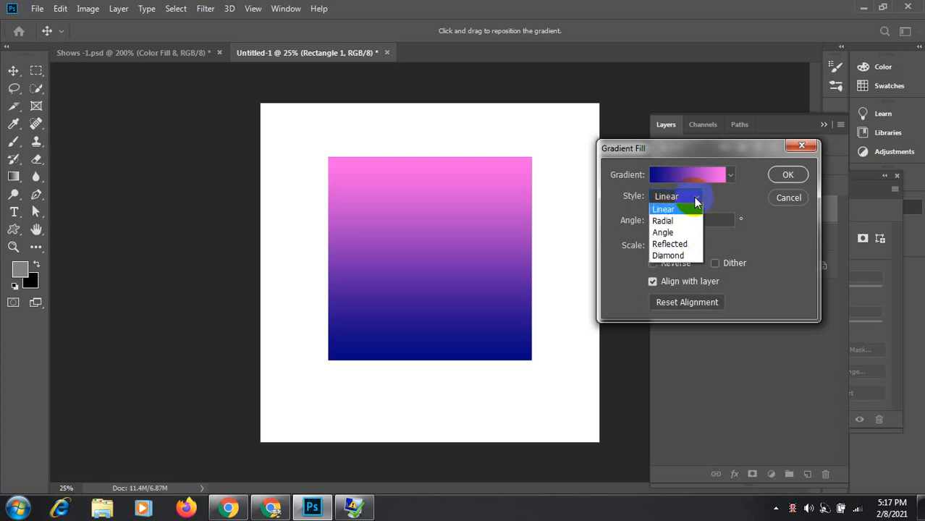
{"action": "left_click", "coordinate": [695, 201]}
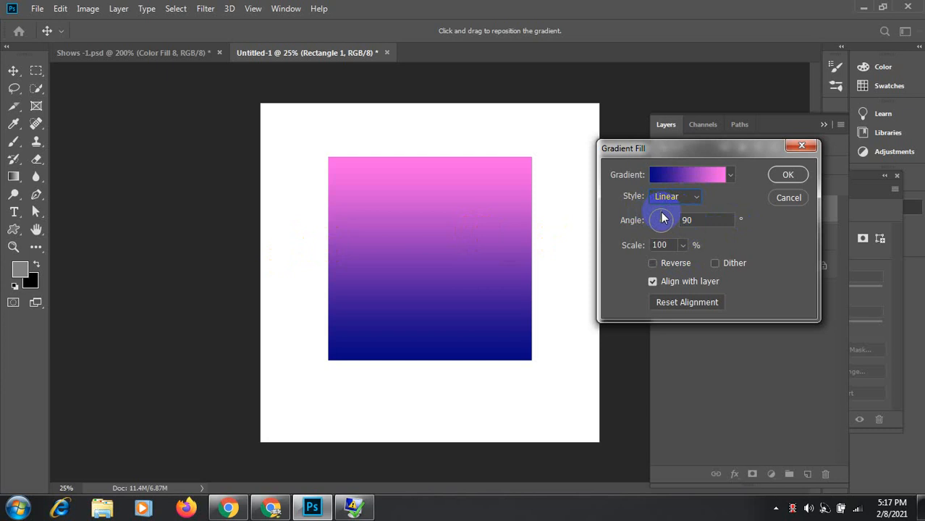
{"action": "left_click_drag", "start_coordinate": [661, 209], "coordinate": [676, 227]}
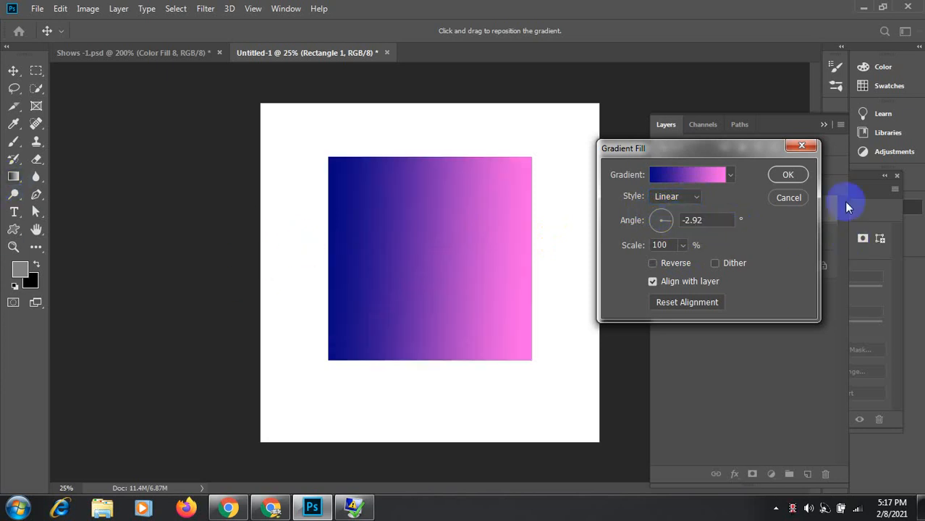
{"action": "left_click", "coordinate": [784, 176]}
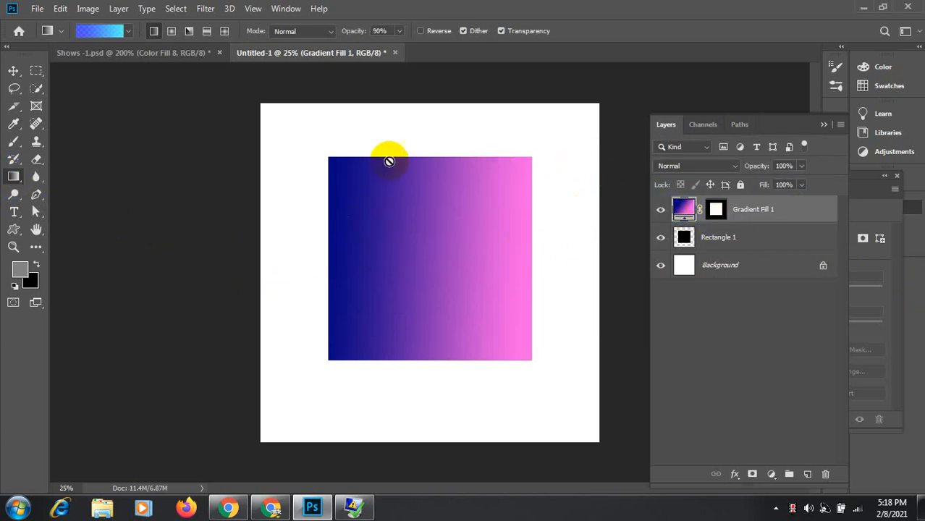
Step: Dismiss the gradient tool error and reopen the Gradient Fill 1 settings
{"action": "left_click", "coordinate": [403, 273]}
{"action": "left_click", "coordinate": [442, 196]}
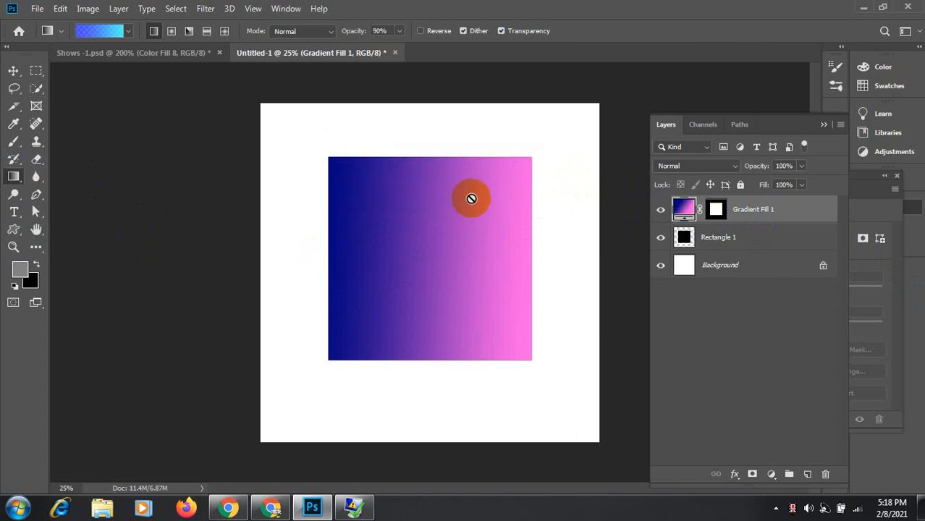
{"action": "double_click", "coordinate": [685, 210]}
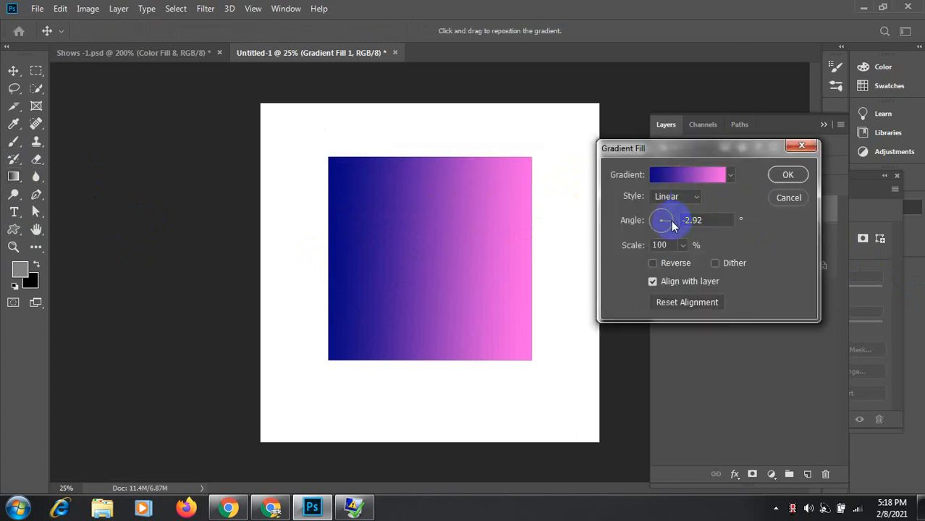
Step: Try gradient angles of 30°, 80° and 90°, settling on 360° for a left-to-right fill
{"action": "mouse_move", "coordinate": [671, 220]}
{"action": "left_mouse_down"}
{"action": "mouse_move", "coordinate": [665, 211]}
{"action": "mouse_move", "coordinate": [646, 218]}
{"action": "mouse_move", "coordinate": [658, 235]}
{"action": "mouse_move", "coordinate": [673, 231]}
{"action": "left_mouse_up"}
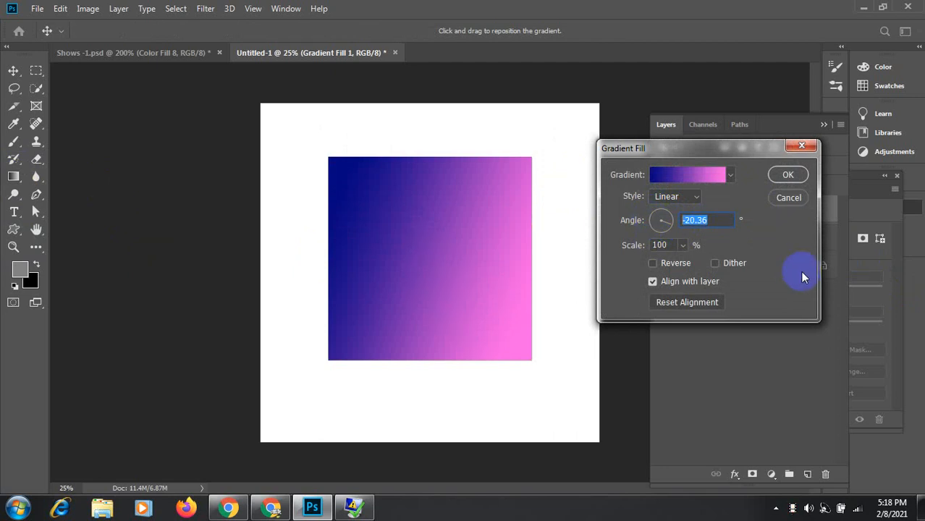
{"action": "type", "text": "30"}
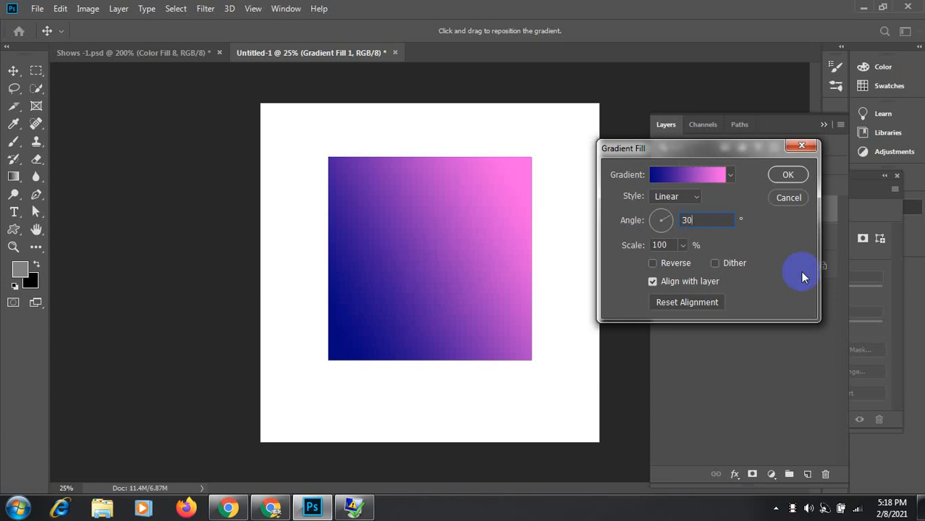
{"action": "key", "text": "Tab"}
{"action": "left_click_drag", "start_coordinate": [710, 221], "coordinate": [663, 220]}
{"action": "type", "text": "80"}
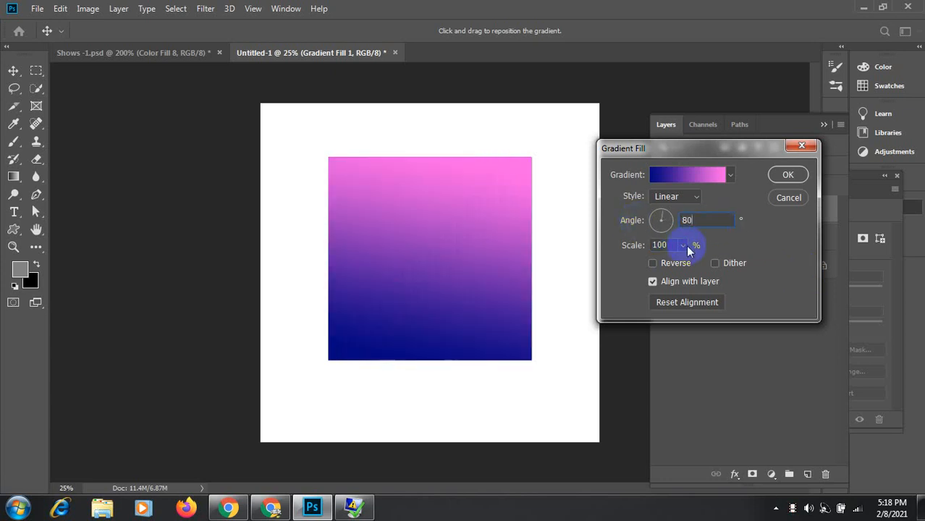
{"action": "key", "text": "Tab"}
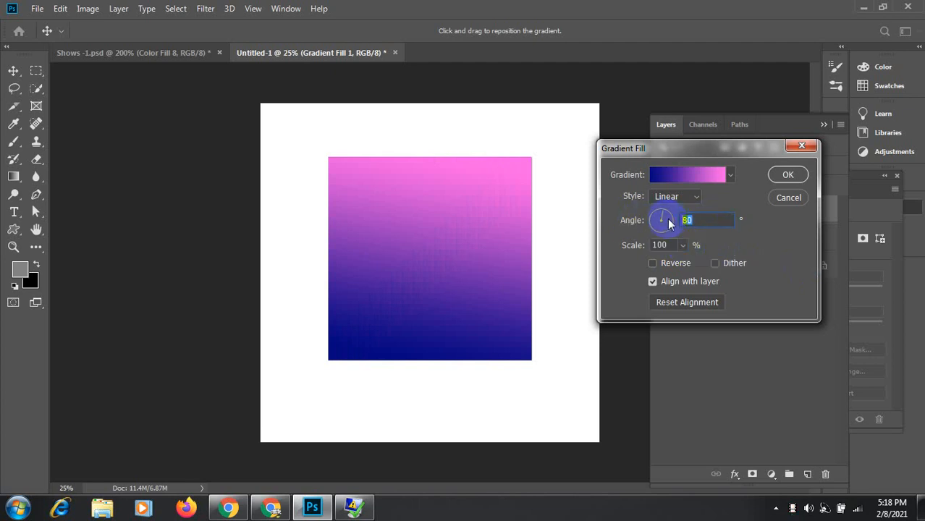
{"action": "left_click", "coordinate": [722, 225]}
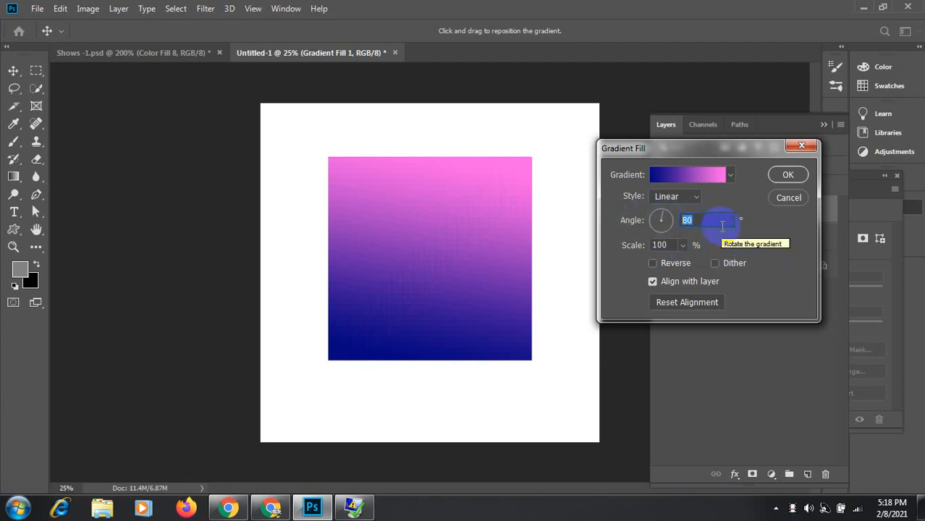
{"action": "type", "text": "90"}
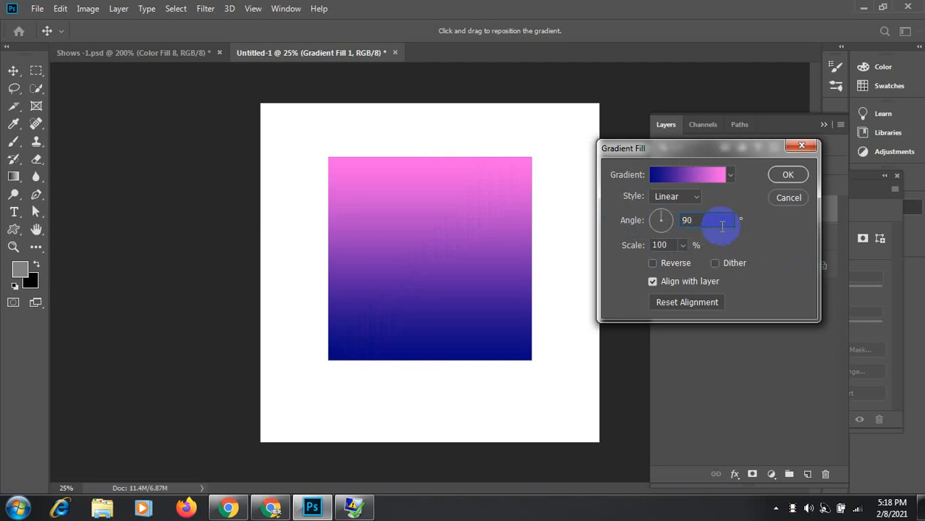
{"action": "key", "text": "BackSpace"}
{"action": "key", "text": "BackSpace"}
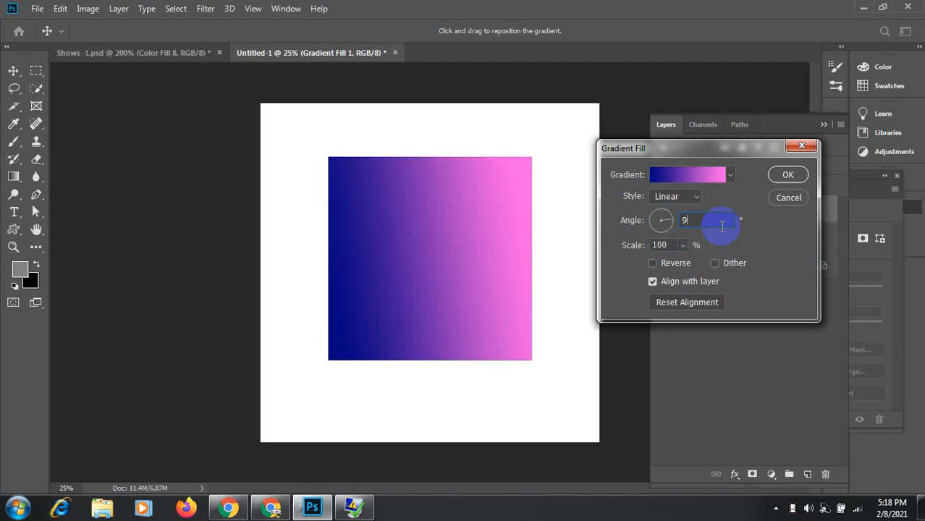
{"action": "type", "text": "360"}
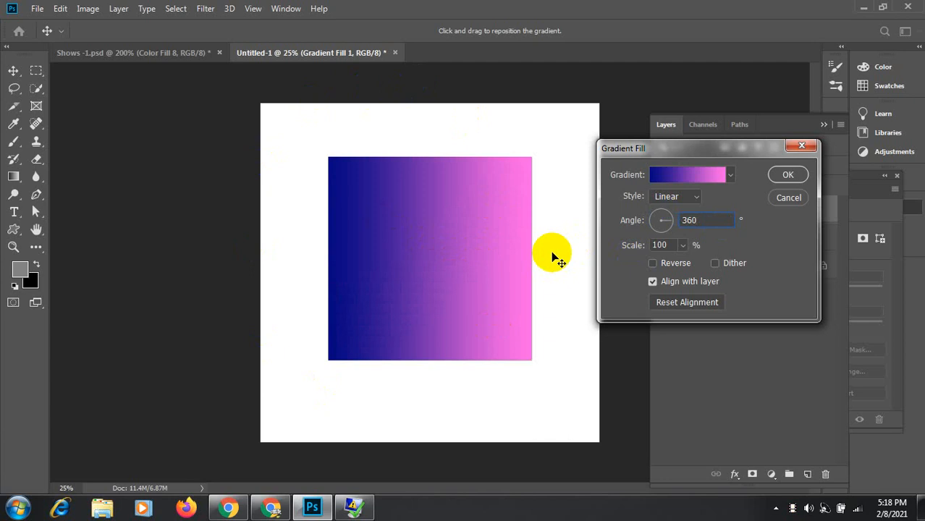
{"action": "left_click", "coordinate": [707, 217]}
Step: Rotate the gradient's angle and toggle Reverse, ending with navy back on top
{"action": "left_click_drag", "start_coordinate": [665, 220], "coordinate": [681, 240]}
{"action": "left_click", "coordinate": [683, 245]}
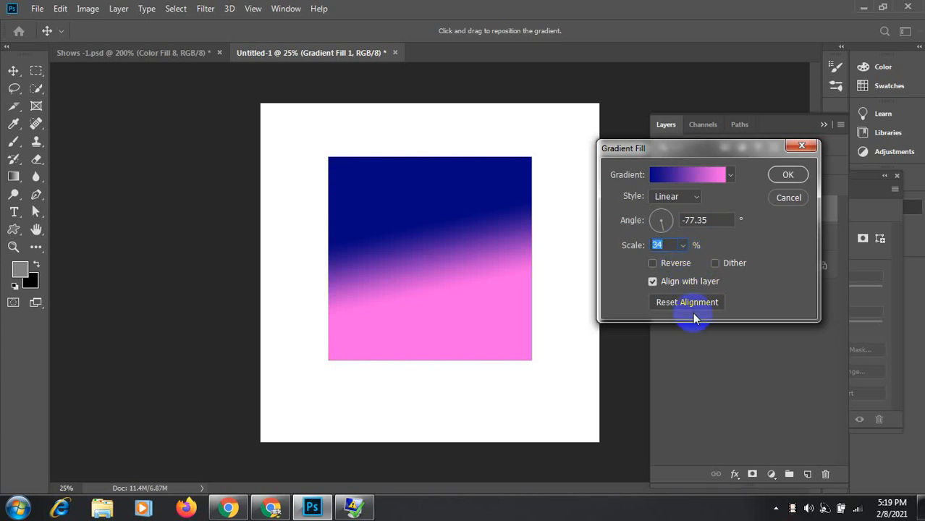
{"action": "left_click", "coordinate": [653, 263]}
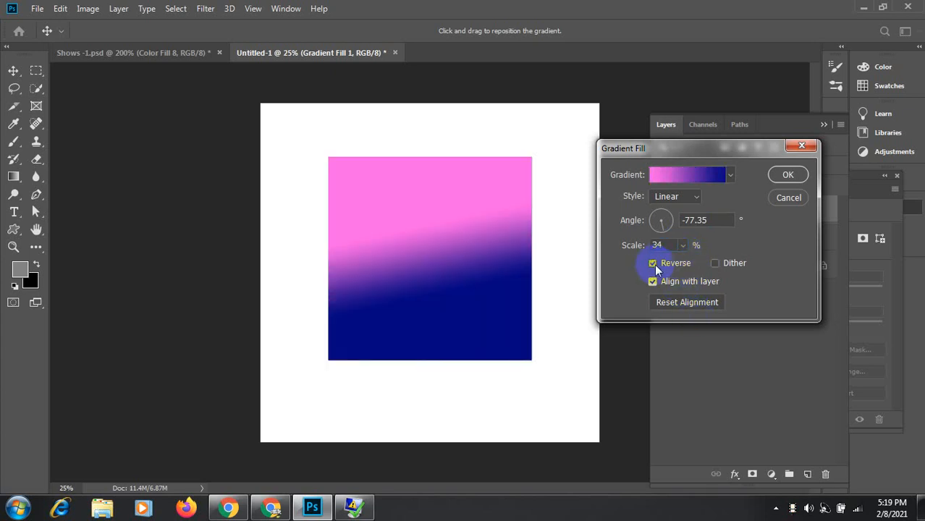
{"action": "left_click", "coordinate": [655, 264]}
{"action": "left_click", "coordinate": [654, 265]}
{"action": "left_click", "coordinate": [654, 264]}
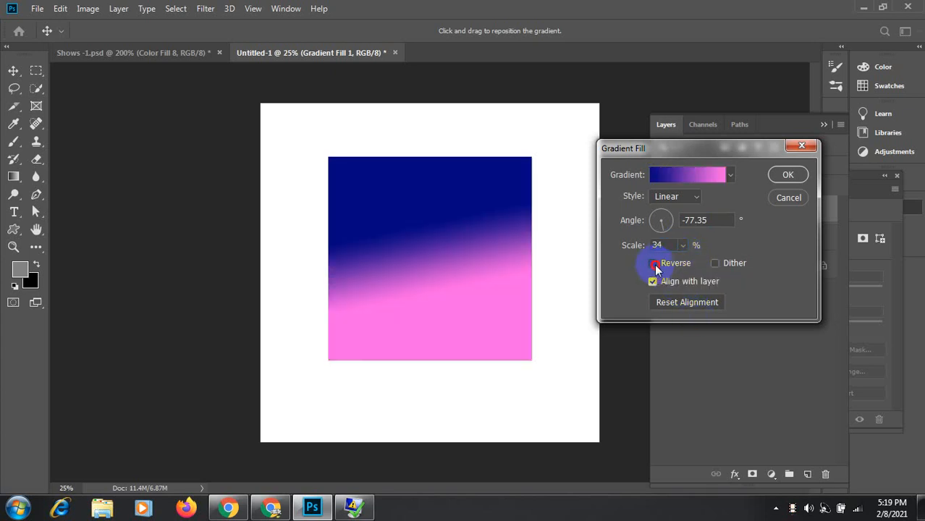
{"action": "left_click", "coordinate": [654, 265]}
{"action": "left_click", "coordinate": [654, 264]}
{"action": "left_click", "coordinate": [654, 264]}
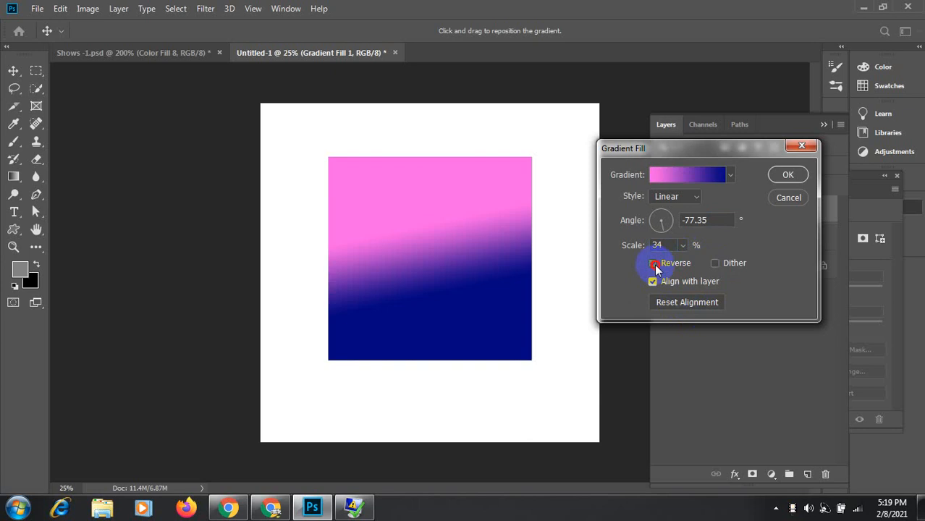
{"action": "left_click", "coordinate": [654, 264]}
Step: Set the gradient fill's Scale from 34 to 100%
{"action": "left_click", "coordinate": [683, 245]}
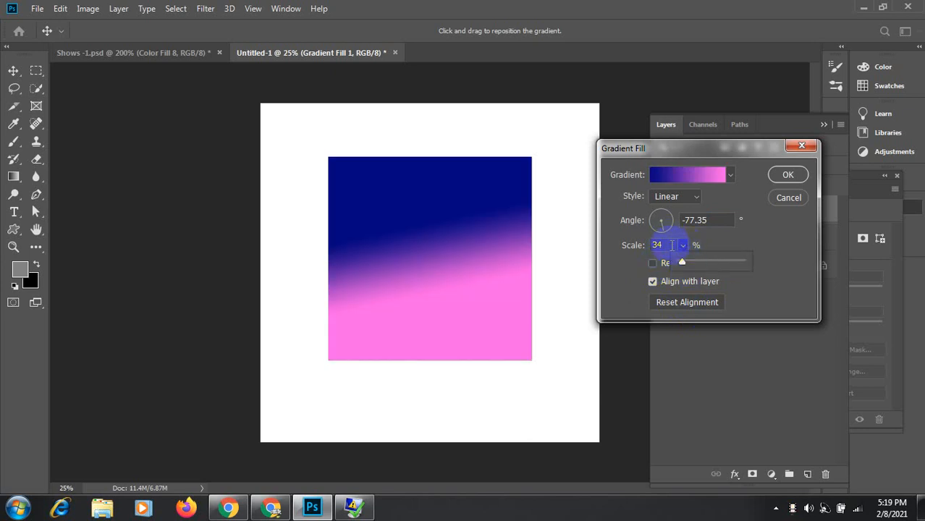
{"action": "left_click", "coordinate": [671, 245]}
{"action": "type", "text": "100"}
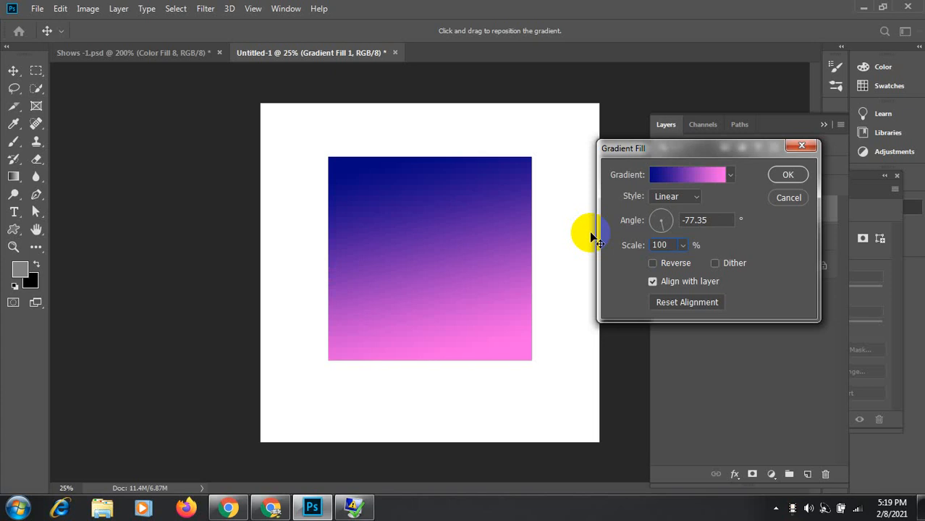
Step: Drag the gradient on the canvas so navy reaches further down, keeping navy above pink
{"action": "left_click", "coordinate": [654, 262]}
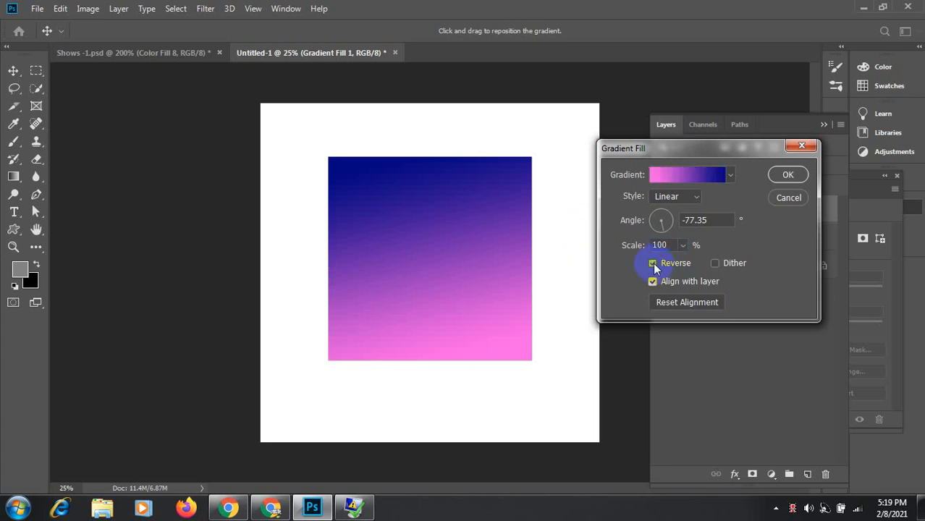
{"action": "left_click", "coordinate": [653, 263]}
{"action": "left_click", "coordinate": [653, 263]}
{"action": "left_click", "coordinate": [653, 262]}
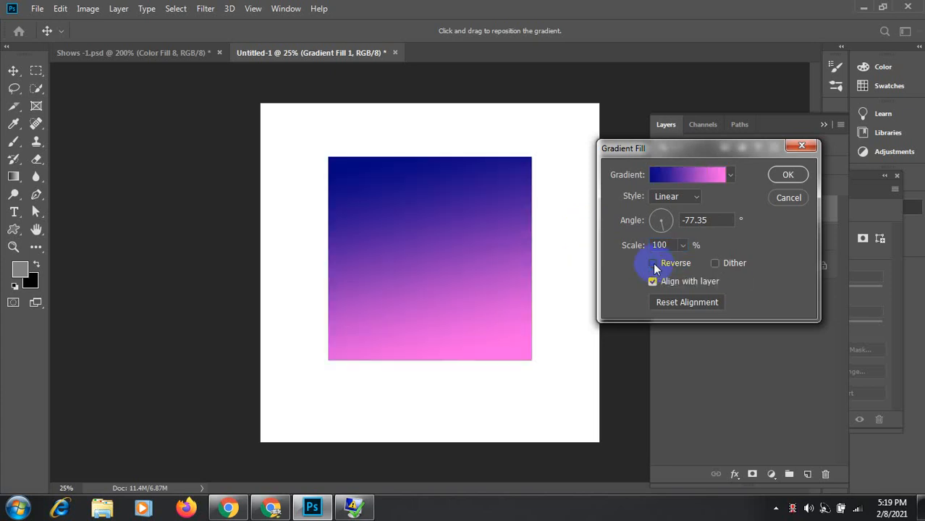
{"action": "left_click_drag", "start_coordinate": [535, 275], "coordinate": [424, 262]}
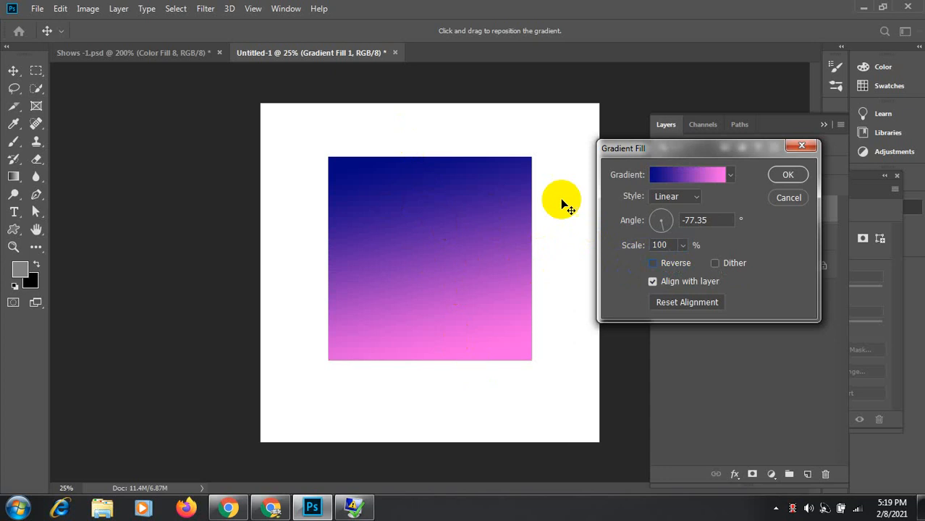
{"action": "left_click", "coordinate": [653, 263]}
{"action": "left_click", "coordinate": [653, 263]}
{"action": "left_click", "coordinate": [653, 264]}
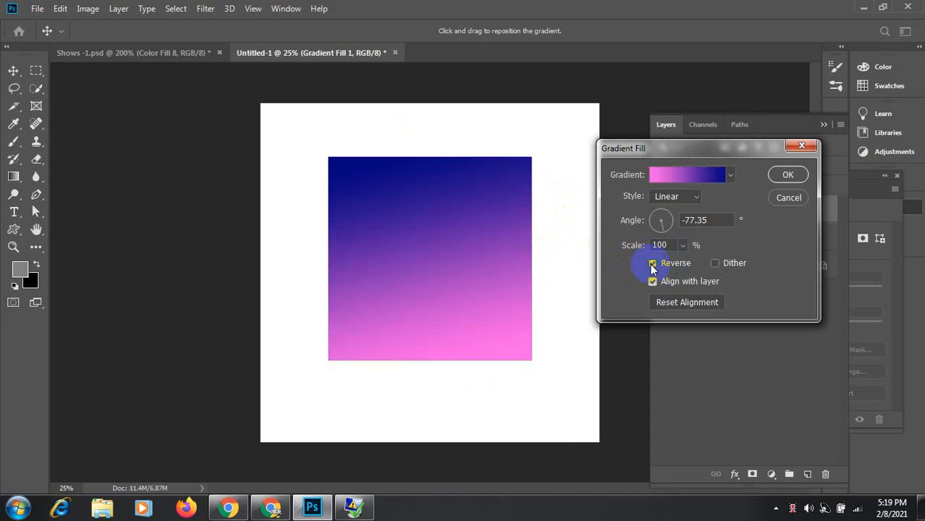
{"action": "left_click", "coordinate": [651, 263]}
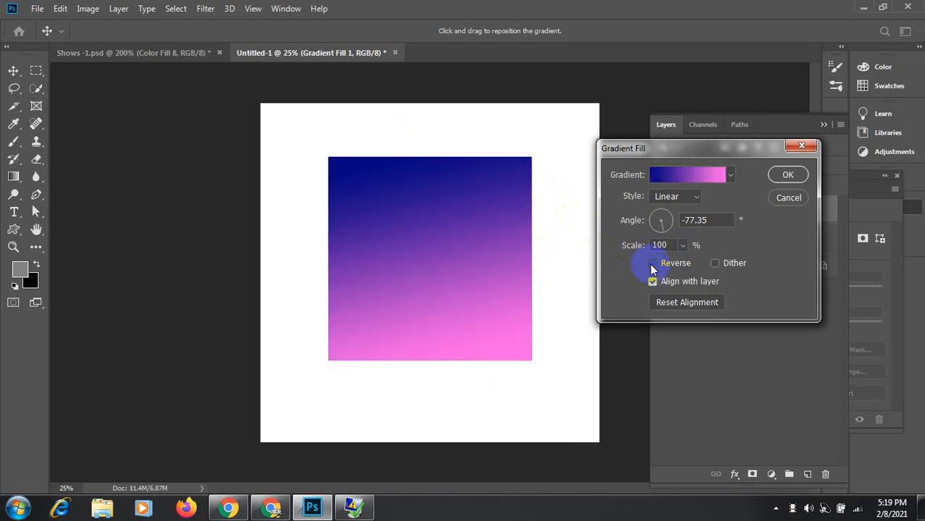
{"action": "left_click", "coordinate": [695, 201]}
Step: Switch the gradient to Radial style, adjust its angle, and test Reverse before restoring navy centre
{"action": "left_click", "coordinate": [663, 220]}
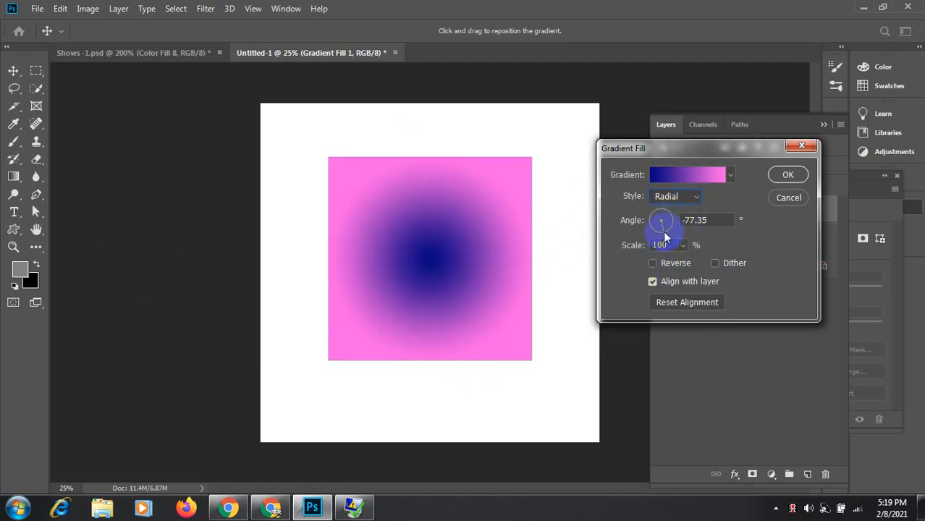
{"action": "left_click_drag", "start_coordinate": [662, 232], "coordinate": [679, 219]}
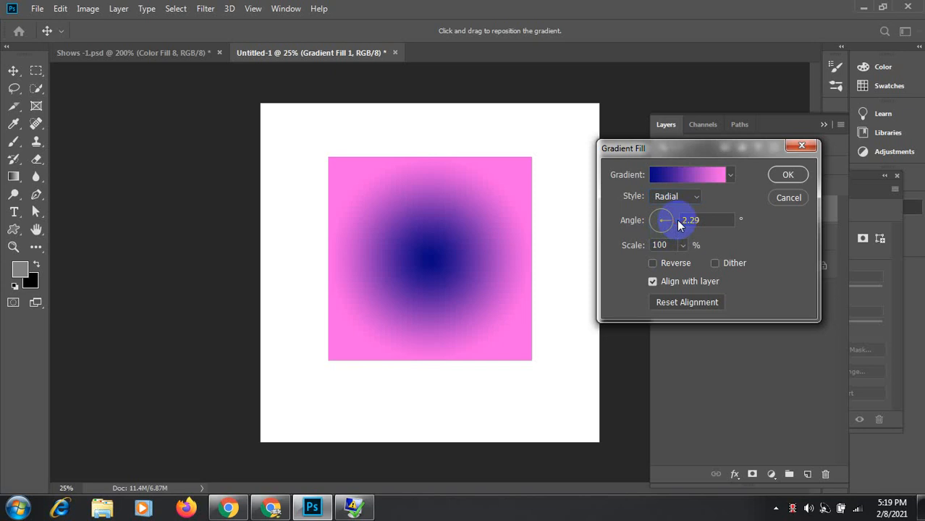
{"action": "left_click", "coordinate": [652, 263]}
{"action": "left_click", "coordinate": [652, 263]}
{"action": "left_click", "coordinate": [652, 263]}
{"action": "left_click", "coordinate": [652, 264]}
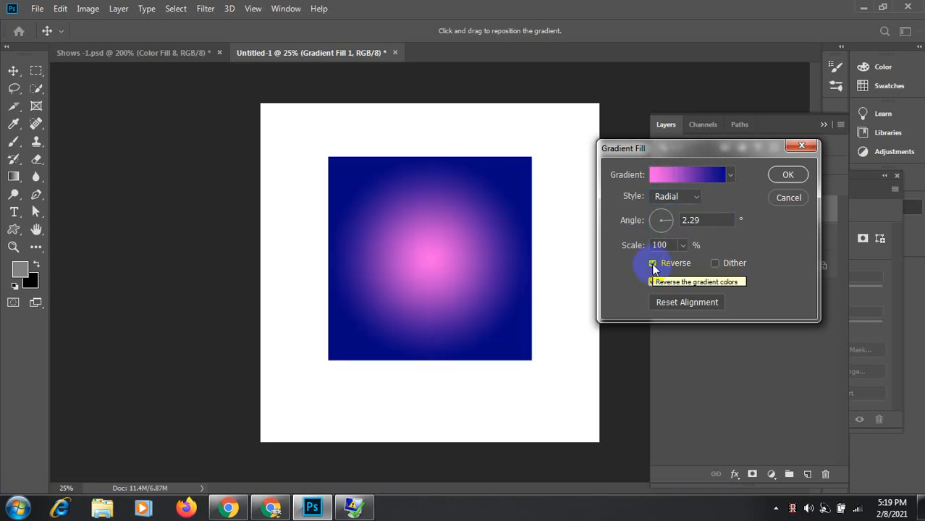
{"action": "left_click", "coordinate": [652, 264]}
{"action": "left_click", "coordinate": [652, 263]}
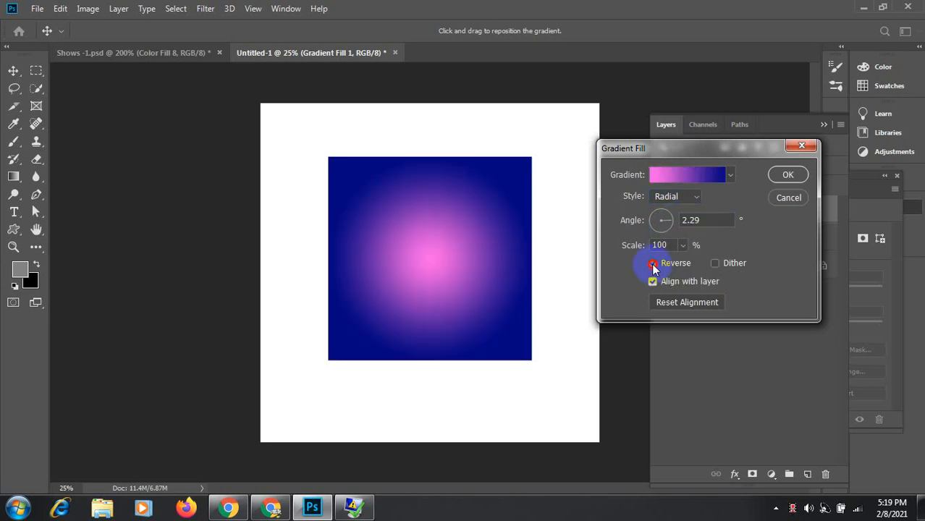
{"action": "left_click", "coordinate": [652, 264]}
{"action": "left_click", "coordinate": [652, 263]}
{"action": "left_click", "coordinate": [652, 264]}
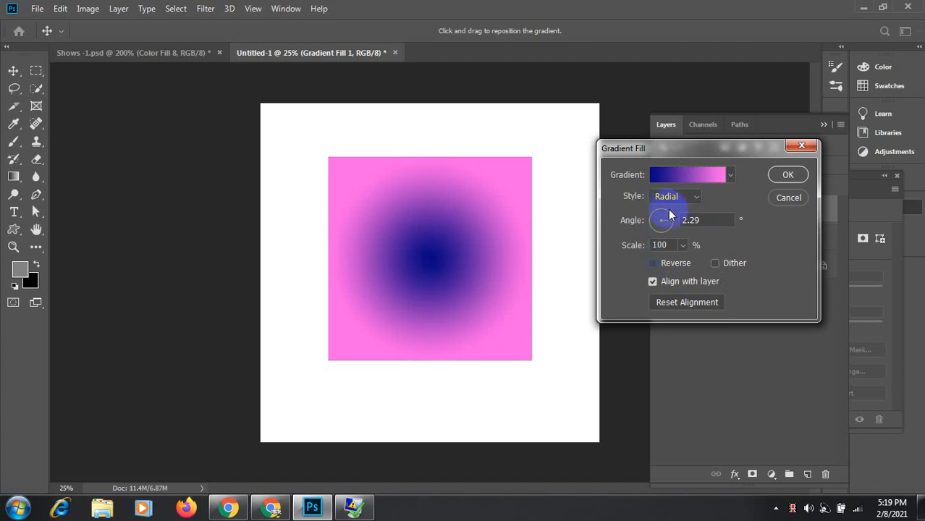
{"action": "mouse_move", "coordinate": [669, 220]}
{"action": "left_mouse_down"}
{"action": "mouse_move", "coordinate": [651, 213]}
{"action": "mouse_move", "coordinate": [665, 215]}
{"action": "mouse_move", "coordinate": [652, 217]}
{"action": "mouse_move", "coordinate": [661, 233]}
{"action": "mouse_move", "coordinate": [674, 222]}
{"action": "mouse_move", "coordinate": [662, 210]}
{"action": "mouse_move", "coordinate": [653, 218]}
{"action": "mouse_move", "coordinate": [666, 237]}
{"action": "left_mouse_up"}
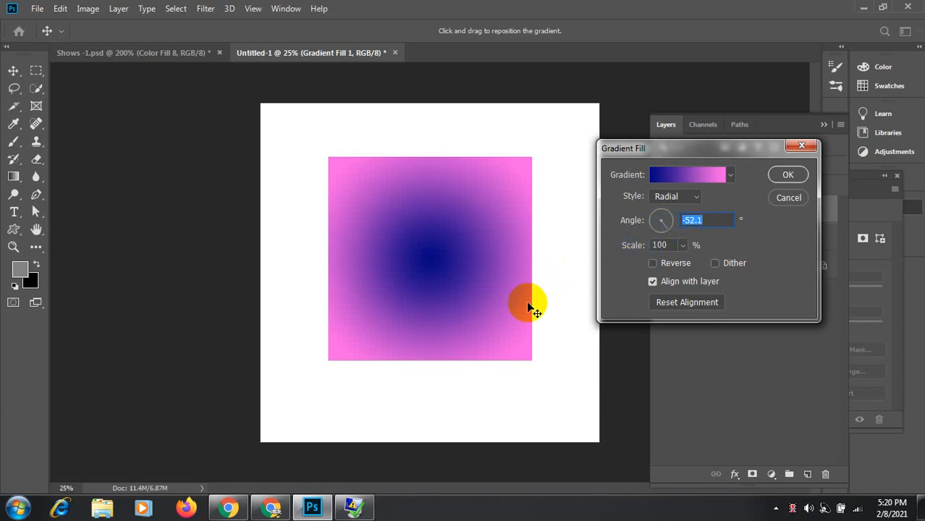
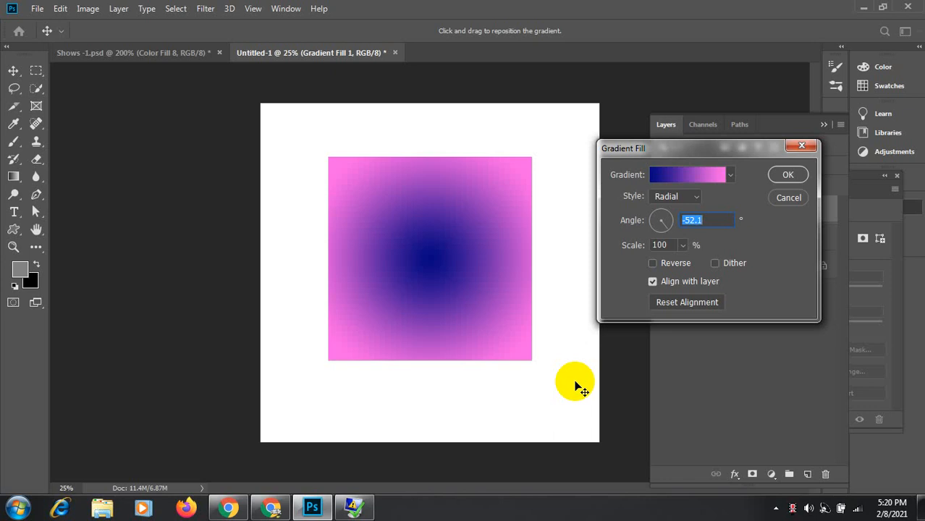
Step: Open the Gradient Editor for the square's radial navy-to-pink gradient fill
{"action": "left_click", "coordinate": [684, 175]}
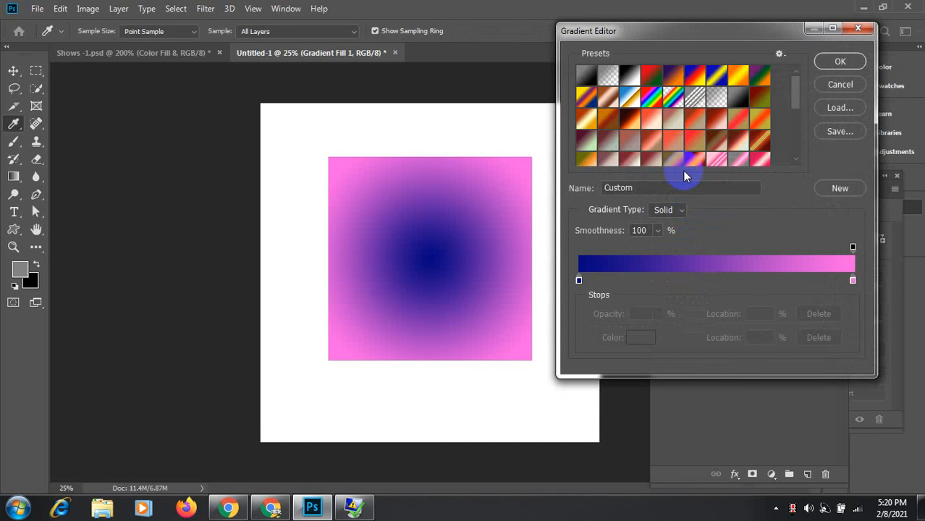
Step: Try near-white, strong pink and mauve colours for the gradient's pink end stop
{"action": "double_click", "coordinate": [853, 281]}
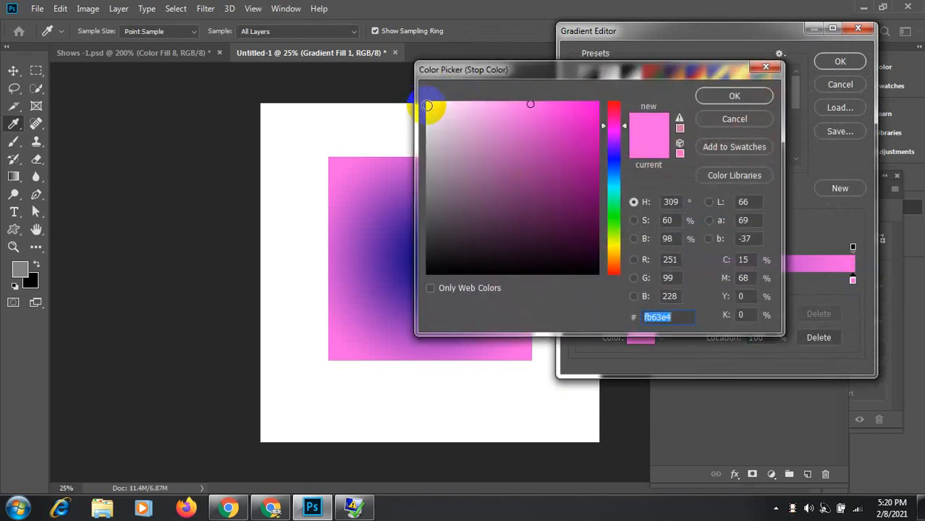
{"action": "left_click", "coordinate": [427, 103]}
{"action": "left_click", "coordinate": [732, 97]}
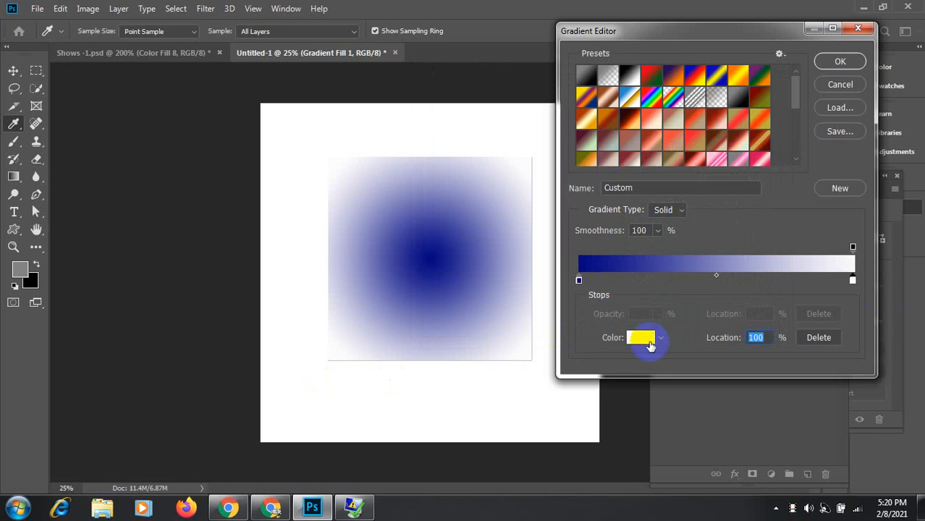
{"action": "left_click", "coordinate": [650, 346]}
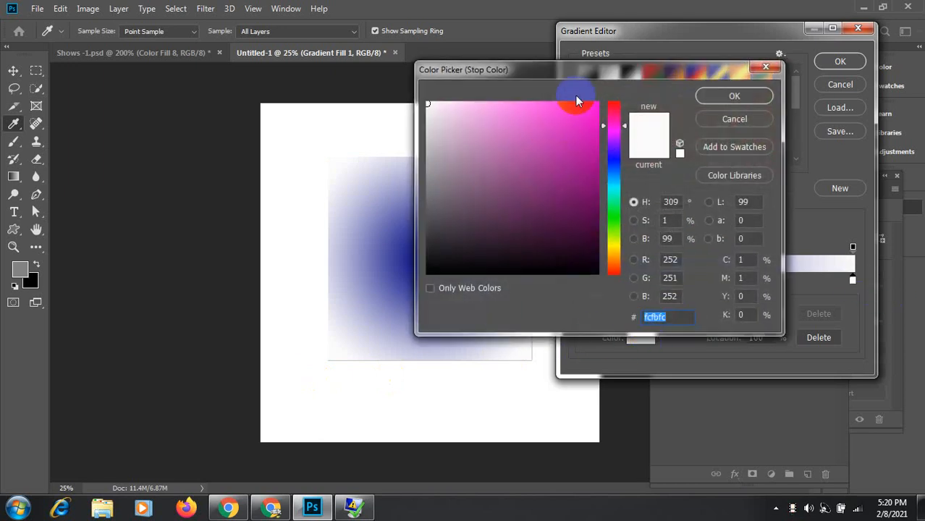
{"action": "left_click", "coordinate": [558, 105]}
{"action": "left_click", "coordinate": [561, 135]}
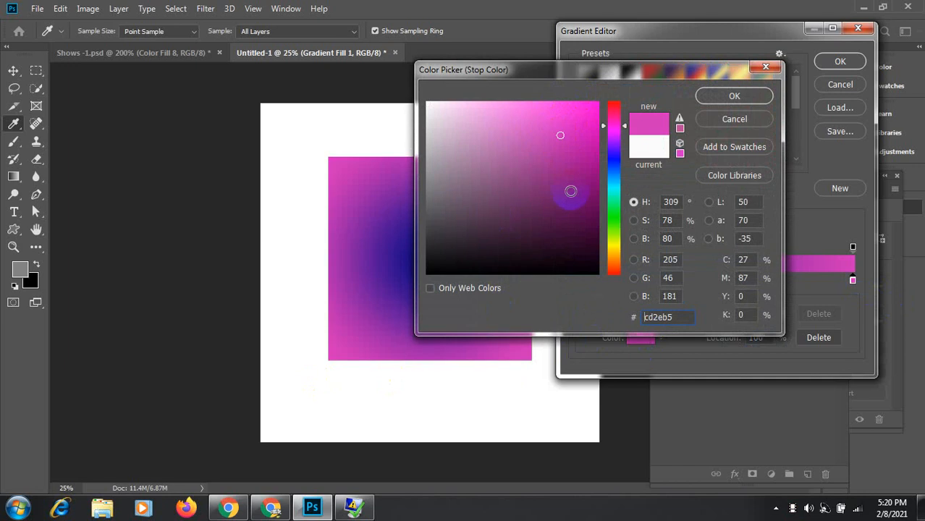
{"action": "mouse_move", "coordinate": [570, 191]}
{"action": "left_mouse_down"}
{"action": "mouse_move", "coordinate": [542, 237]}
{"action": "mouse_move", "coordinate": [487, 217]}
{"action": "mouse_move", "coordinate": [468, 148]}
{"action": "left_mouse_up"}
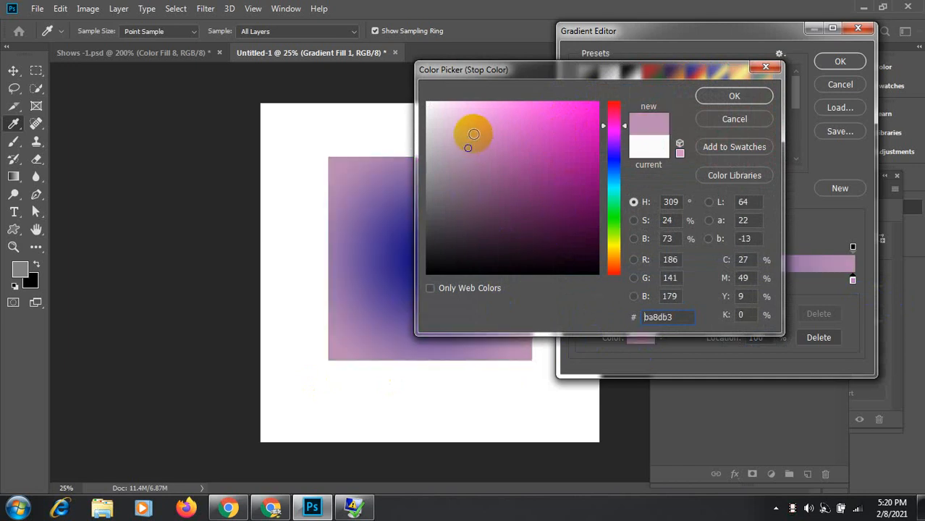
Step: Settle on pale pink #febff4 for the end stop and apply the edited gradient
{"action": "left_click", "coordinate": [427, 117]}
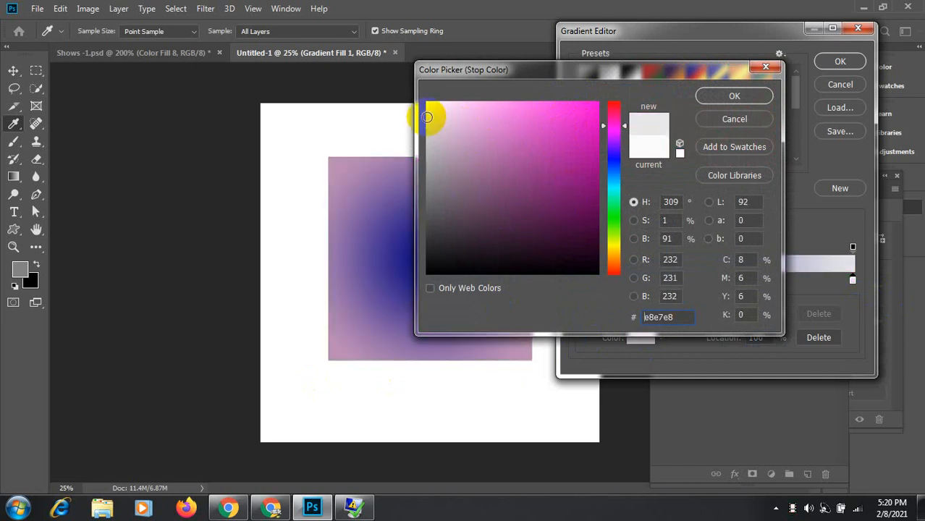
{"action": "left_click", "coordinate": [482, 105]}
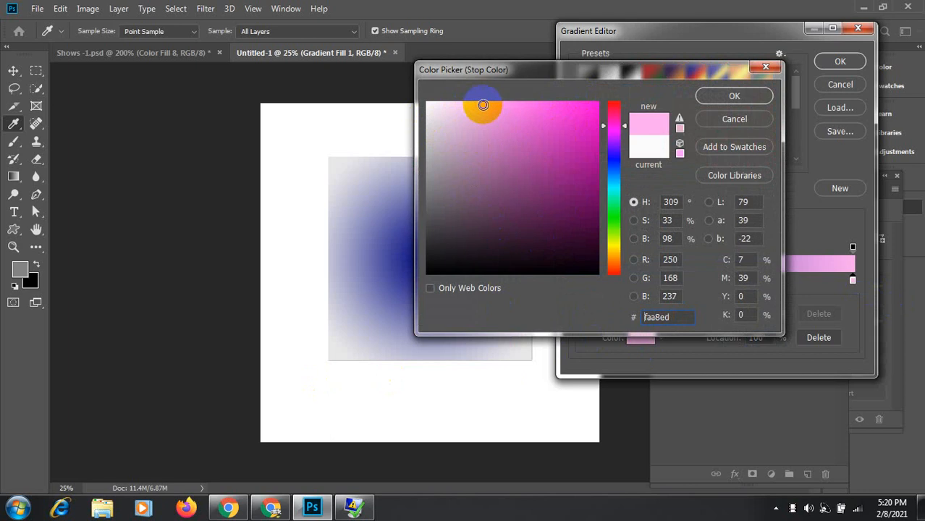
{"action": "left_click", "coordinate": [473, 102]}
{"action": "left_click", "coordinate": [482, 104]}
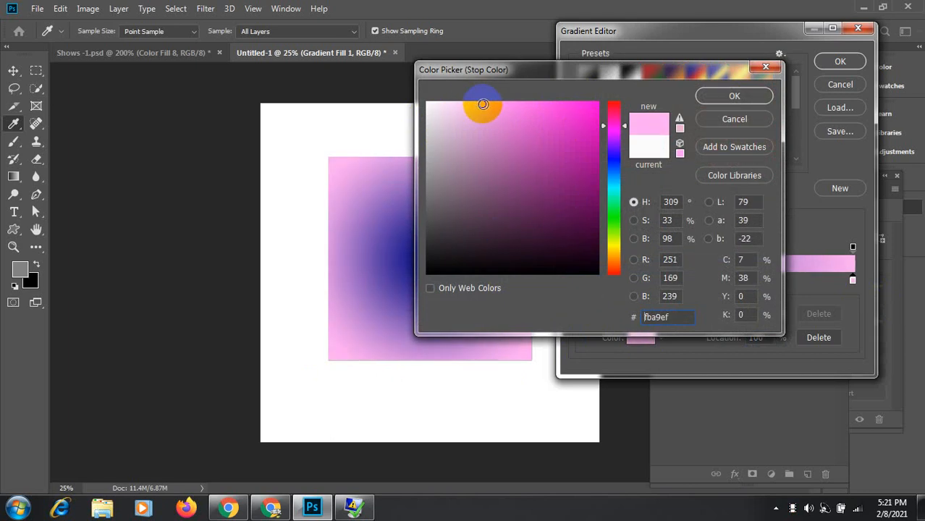
{"action": "left_click", "coordinate": [468, 102]}
{"action": "left_click", "coordinate": [738, 97]}
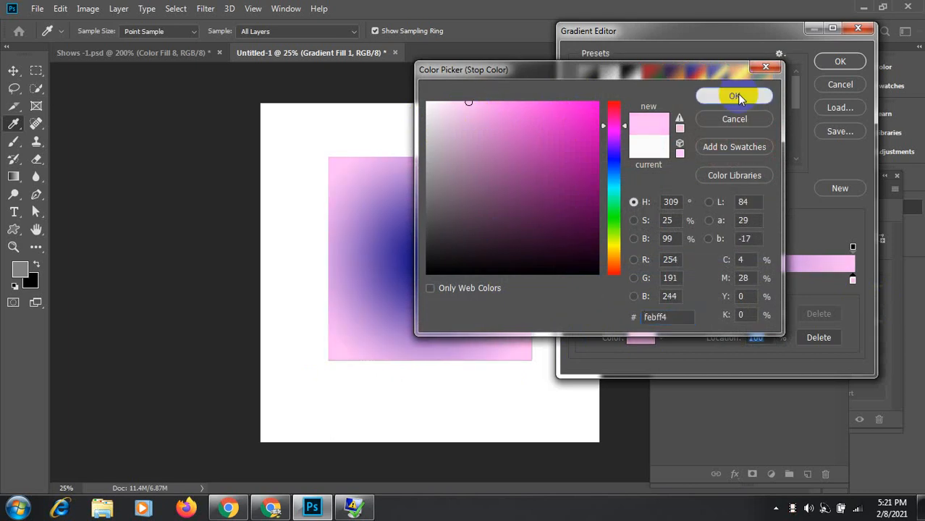
{"action": "left_click", "coordinate": [841, 62]}
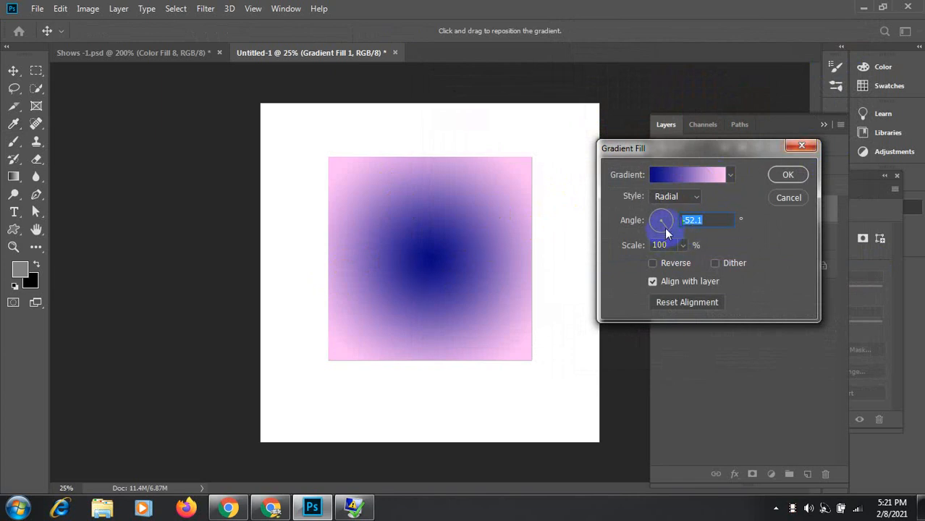
Step: Rotate the gradient angle, reverse it to a pink centre, and nudge the centre up-right
{"action": "left_click_drag", "start_coordinate": [665, 235], "coordinate": [668, 223]}
{"action": "left_click", "coordinate": [652, 263]}
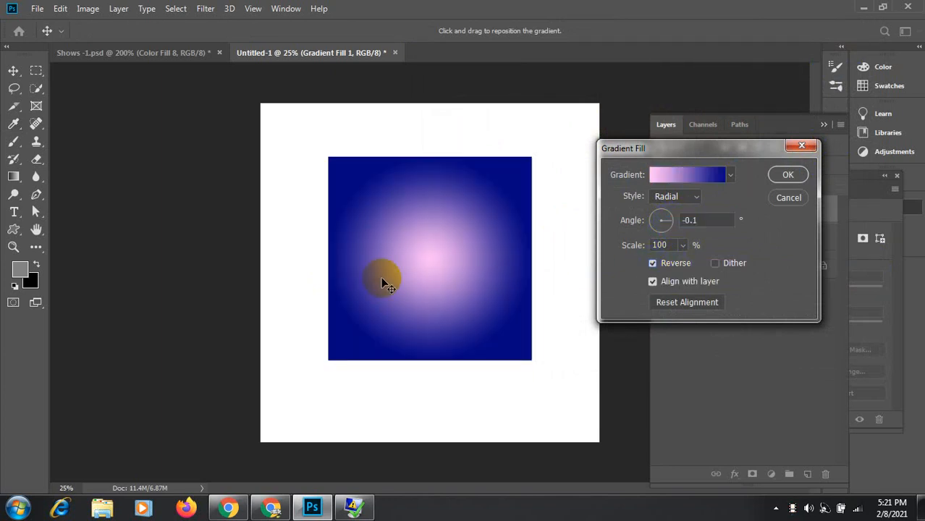
{"action": "left_click_drag", "start_coordinate": [350, 269], "coordinate": [385, 250]}
Step: Rotate the gradient downward and compare Reverse on and off, settling on a pink centre
{"action": "mouse_move", "coordinate": [671, 221]}
{"action": "left_mouse_down"}
{"action": "mouse_move", "coordinate": [659, 239]}
{"action": "mouse_move", "coordinate": [676, 224]}
{"action": "mouse_move", "coordinate": [661, 213]}
{"action": "mouse_move", "coordinate": [666, 231]}
{"action": "mouse_move", "coordinate": [647, 217]}
{"action": "mouse_move", "coordinate": [667, 221]}
{"action": "mouse_move", "coordinate": [654, 228]}
{"action": "mouse_move", "coordinate": [671, 221]}
{"action": "mouse_move", "coordinate": [586, 256]}
{"action": "mouse_move", "coordinate": [670, 263]}
{"action": "left_mouse_up"}
{"action": "left_click", "coordinate": [651, 263]}
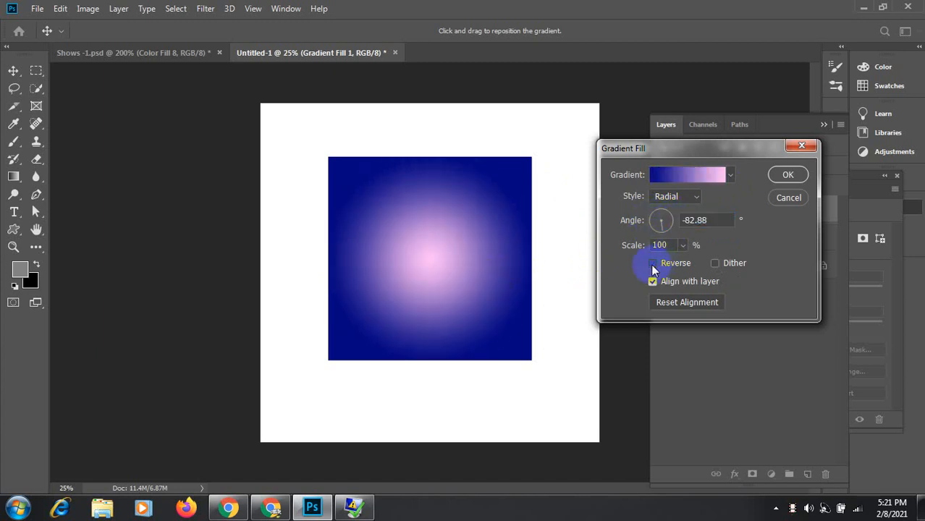
{"action": "left_click", "coordinate": [651, 263]}
{"action": "left_click", "coordinate": [651, 263]}
{"action": "left_click", "coordinate": [652, 263]}
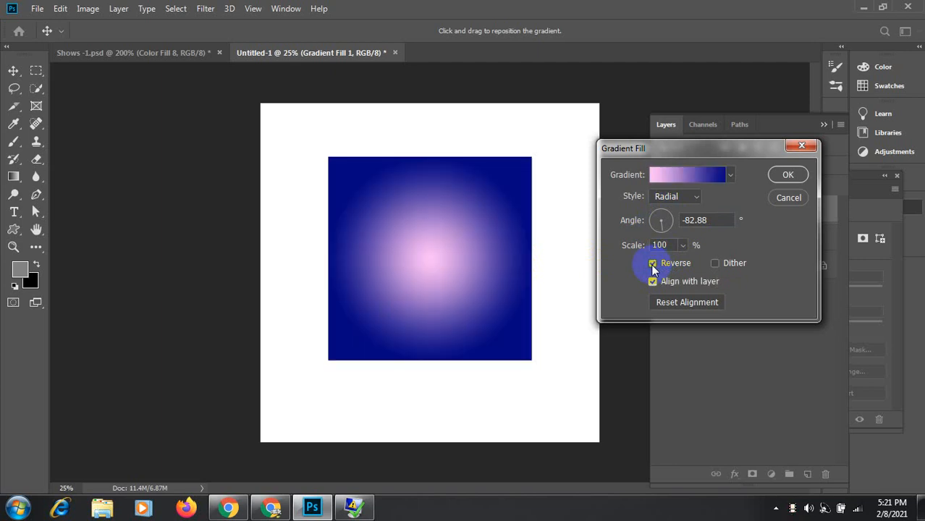
{"action": "left_click", "coordinate": [652, 263]}
{"action": "left_click", "coordinate": [651, 263]}
{"action": "left_click", "coordinate": [652, 263]}
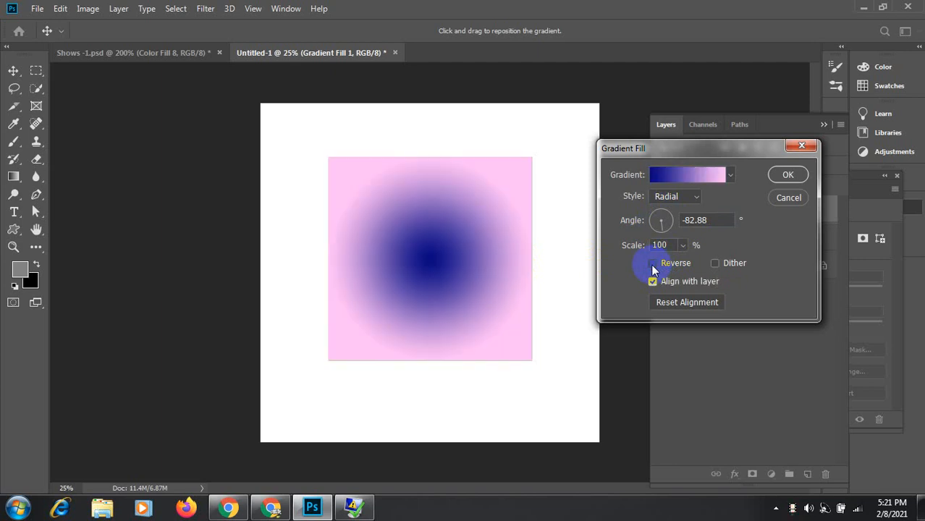
{"action": "left_click", "coordinate": [652, 263]}
{"action": "left_click", "coordinate": [652, 264]}
{"action": "left_click", "coordinate": [651, 263]}
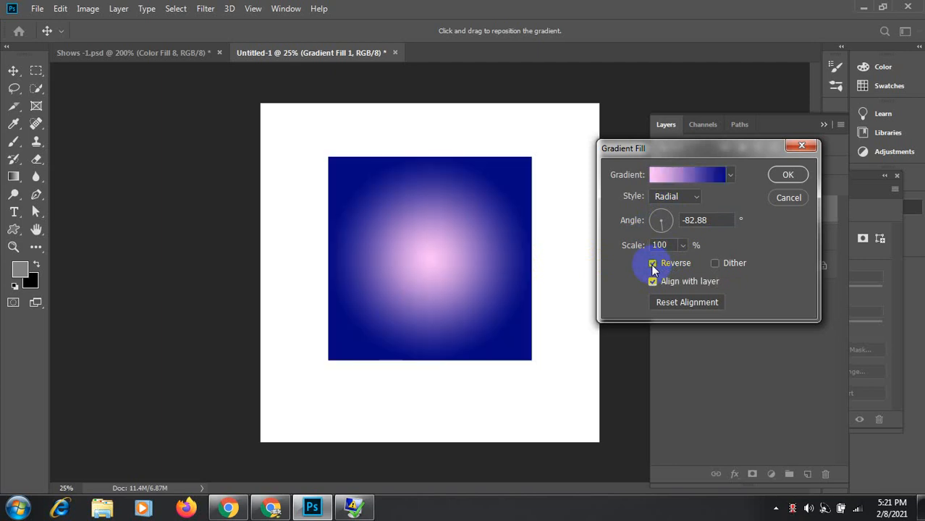
{"action": "left_click", "coordinate": [651, 263]}
{"action": "left_click", "coordinate": [651, 263]}
{"action": "left_click", "coordinate": [652, 263]}
{"action": "left_click", "coordinate": [651, 263]}
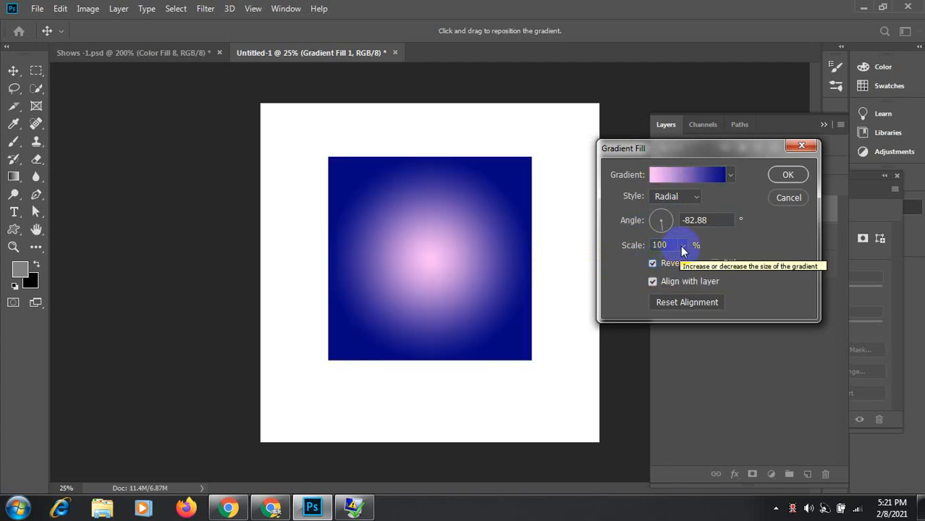
Step: Adjust the gradient's Scale with the slider, trying values between 89% and 440%
{"action": "left_click", "coordinate": [683, 245]}
{"action": "mouse_move", "coordinate": [683, 262]}
{"action": "left_mouse_down"}
{"action": "mouse_move", "coordinate": [705, 260]}
{"action": "mouse_move", "coordinate": [684, 264]}
{"action": "mouse_move", "coordinate": [692, 266]}
{"action": "left_mouse_up"}
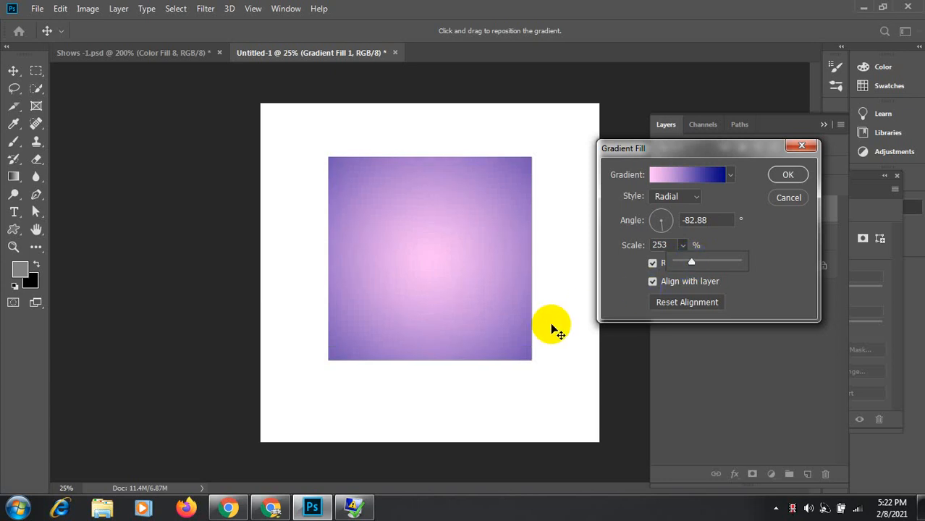
{"action": "left_click", "coordinate": [669, 246]}
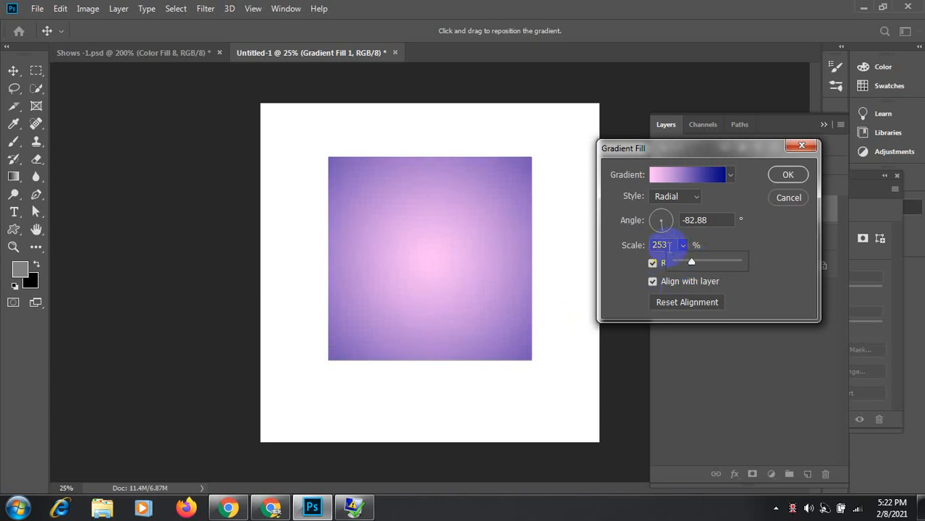
{"action": "mouse_move", "coordinate": [686, 271]}
{"action": "left_mouse_down"}
{"action": "mouse_move", "coordinate": [709, 264]}
{"action": "mouse_move", "coordinate": [695, 265]}
{"action": "left_mouse_up"}
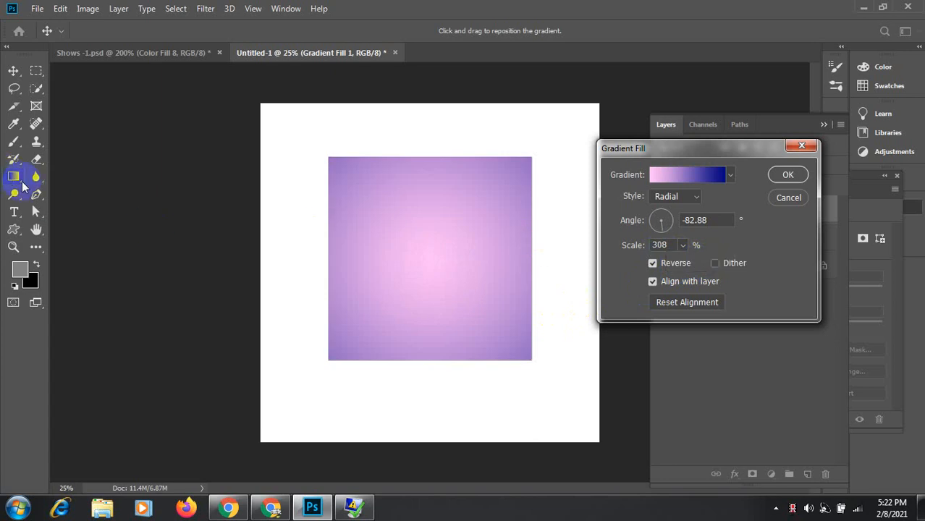
Step: Drag the gradient's light centre off the square so it looks almost solid navy
{"action": "left_click_drag", "start_coordinate": [426, 244], "coordinate": [557, 407]}
{"action": "left_click_drag", "start_coordinate": [480, 270], "coordinate": [580, 403]}
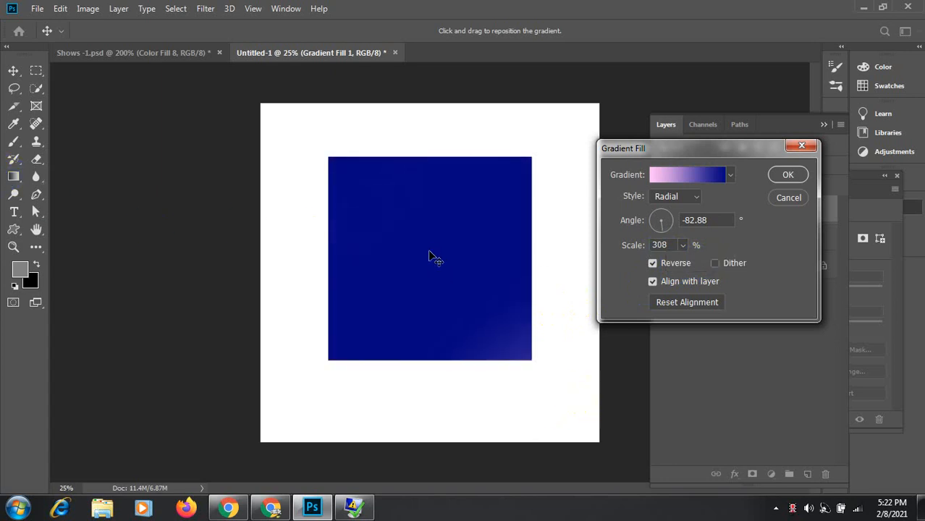
{"action": "left_click_drag", "start_coordinate": [422, 253], "coordinate": [384, 360]}
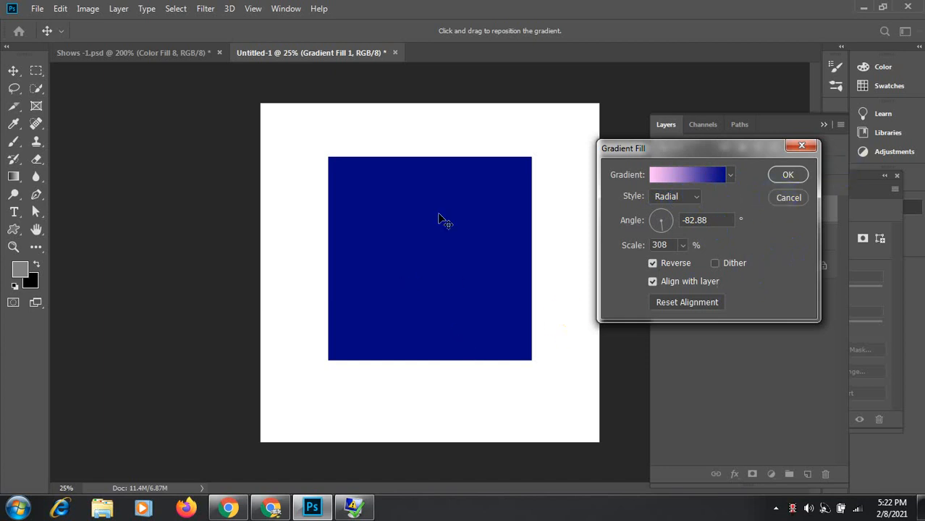
Step: Cancel the changes, reopen Gradient Fill 1, and make it a reversed Radial gradient at 319% scale
{"action": "left_click", "coordinate": [788, 198]}
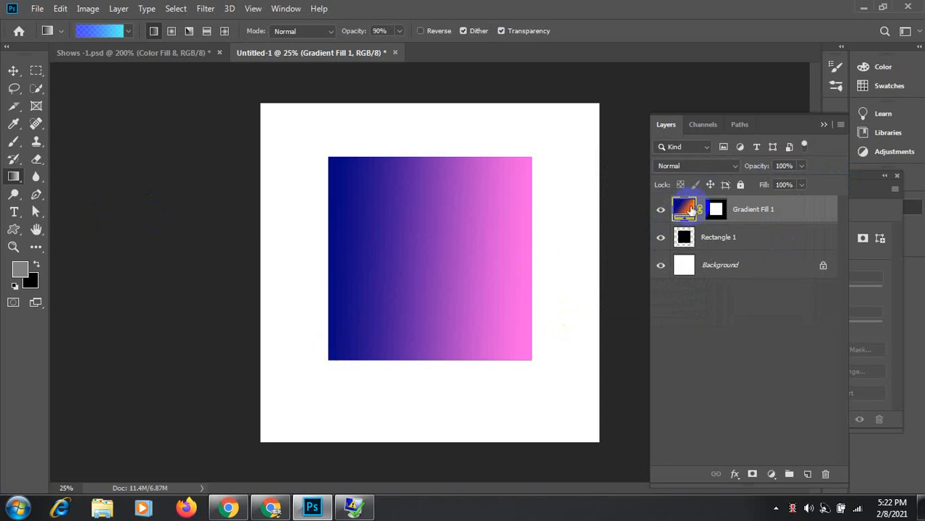
{"action": "double_click", "coordinate": [691, 210]}
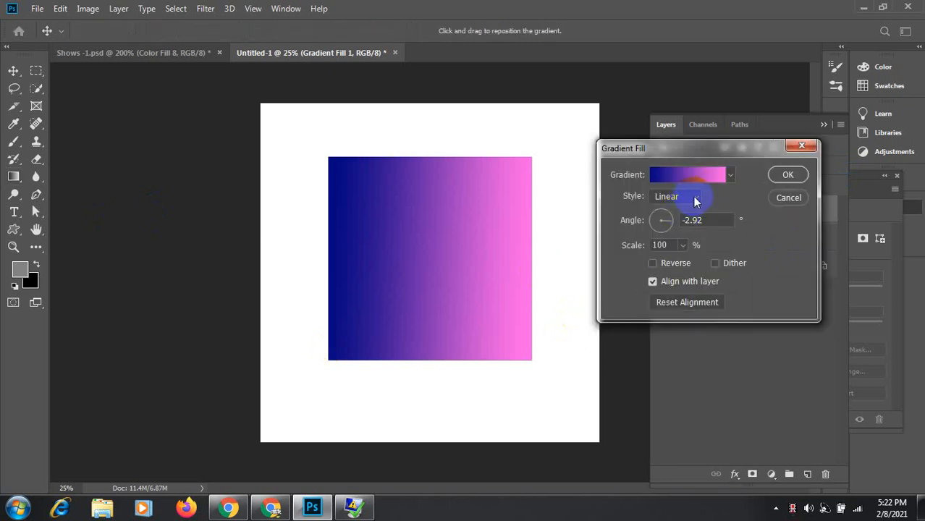
{"action": "left_click", "coordinate": [694, 198]}
{"action": "left_click", "coordinate": [677, 219]}
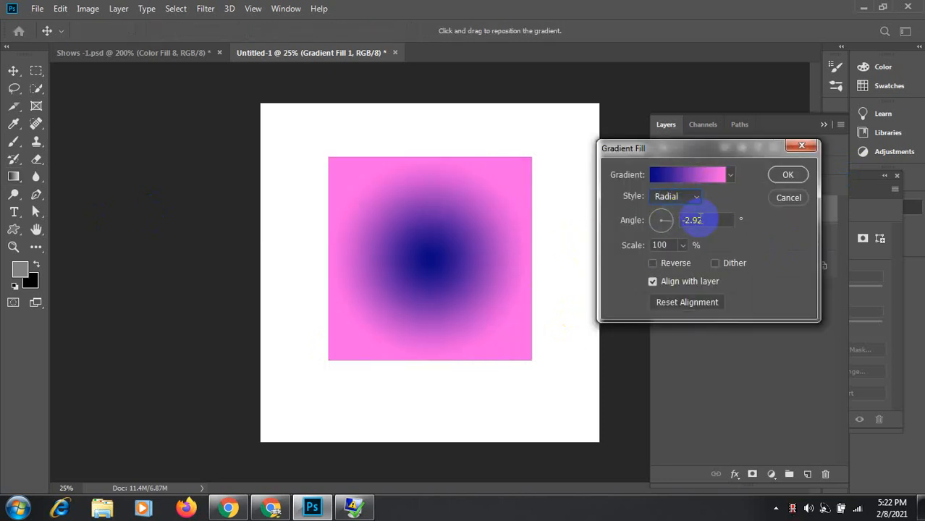
{"action": "left_click", "coordinate": [653, 263]}
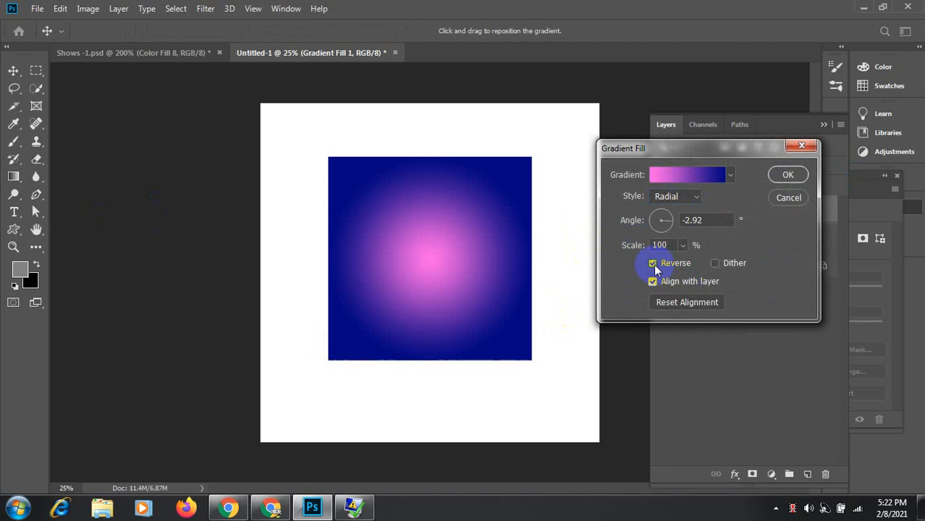
{"action": "left_click", "coordinate": [683, 246]}
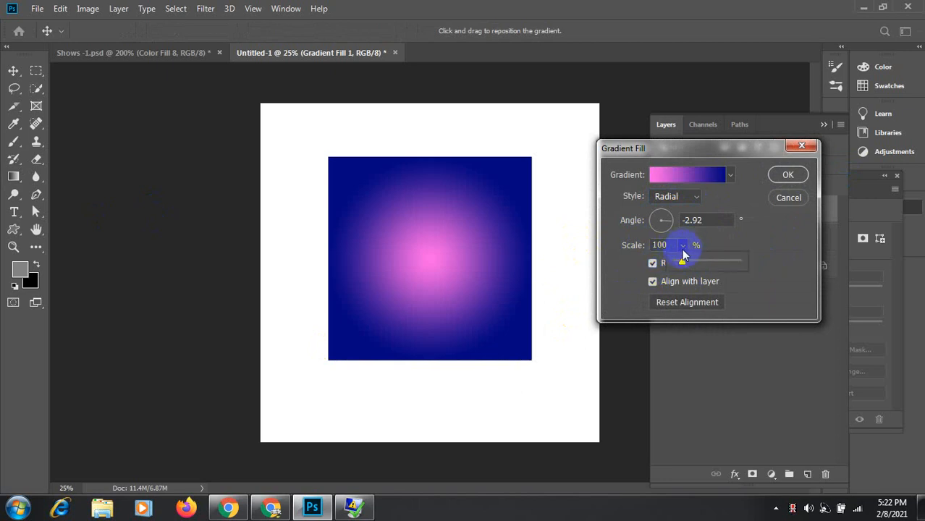
{"action": "left_click_drag", "start_coordinate": [681, 259], "coordinate": [692, 263]}
Step: Switch the fill to Angle style at -88.69° and set its Scale to 100%
{"action": "left_click", "coordinate": [695, 196]}
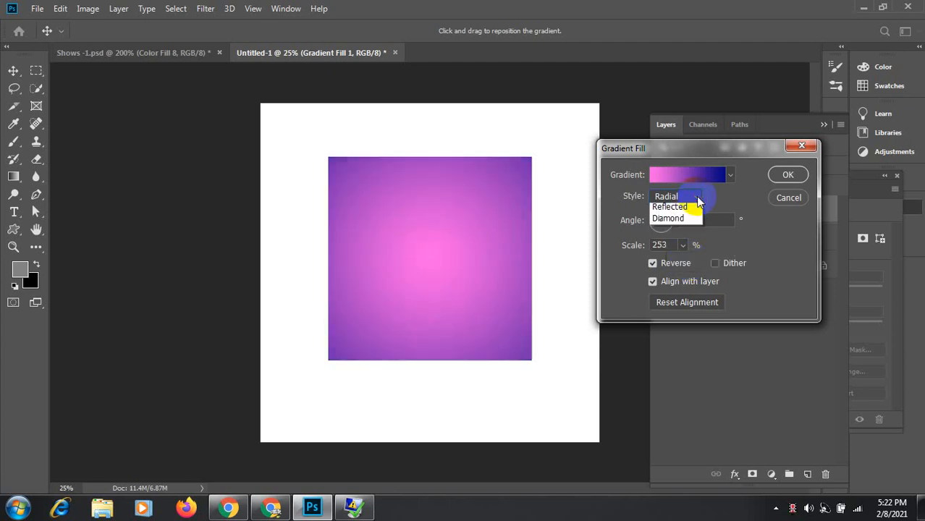
{"action": "left_click", "coordinate": [677, 232]}
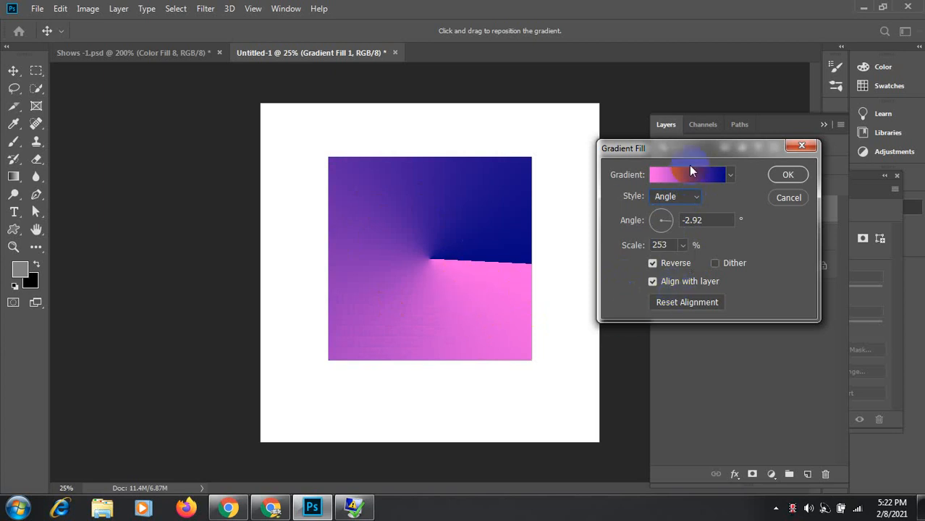
{"action": "left_click_drag", "start_coordinate": [670, 221], "coordinate": [660, 227]}
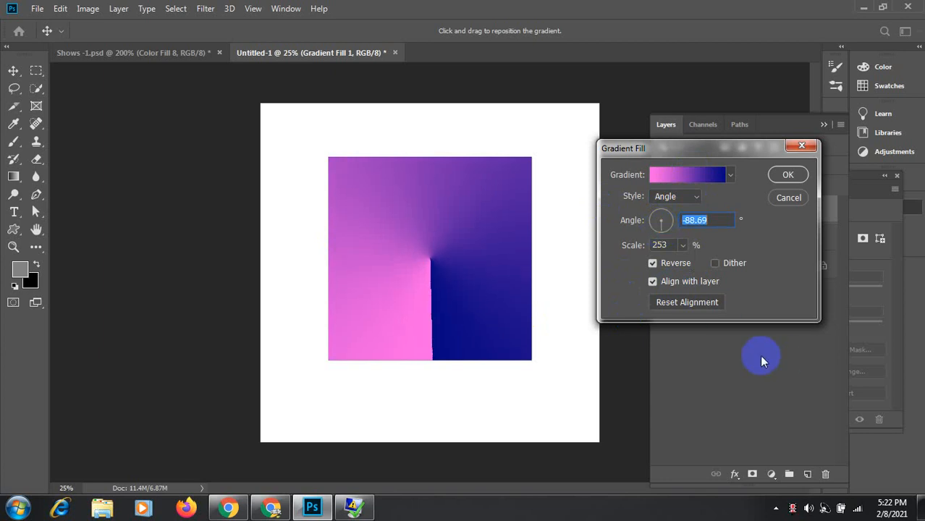
{"action": "left_click", "coordinate": [683, 244]}
{"action": "mouse_move", "coordinate": [681, 260]}
{"action": "left_mouse_down"}
{"action": "mouse_move", "coordinate": [727, 266]}
{"action": "mouse_move", "coordinate": [671, 267]}
{"action": "mouse_move", "coordinate": [675, 246]}
{"action": "left_mouse_up"}
{"action": "left_click", "coordinate": [635, 246]}
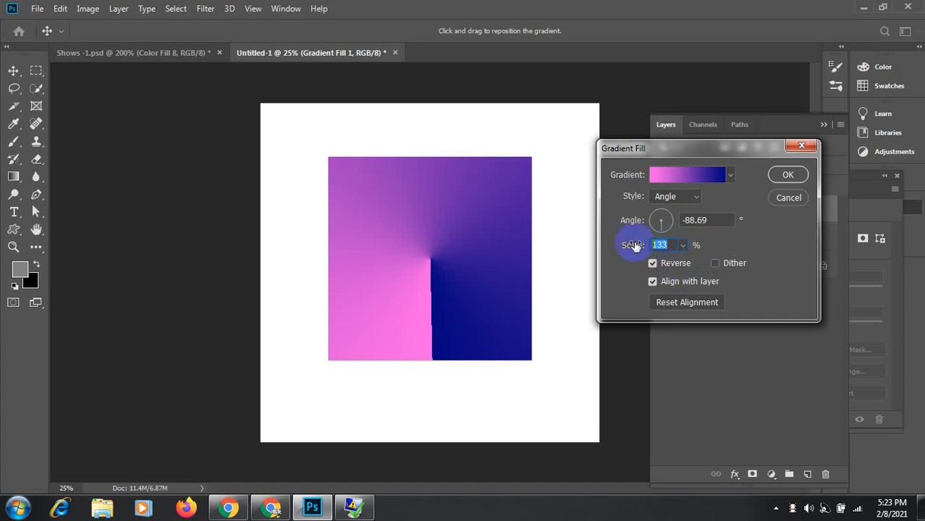
{"action": "type", "text": "100"}
{"action": "left_click", "coordinate": [698, 195]}
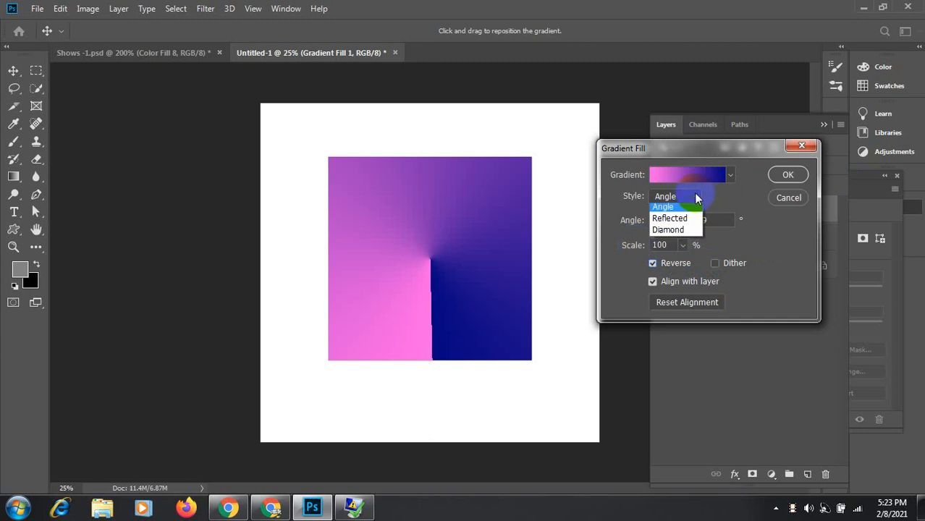
Step: Try a Linear gradient pointing left and toggle Reverse, ending with pink on the left
{"action": "left_click", "coordinate": [685, 210]}
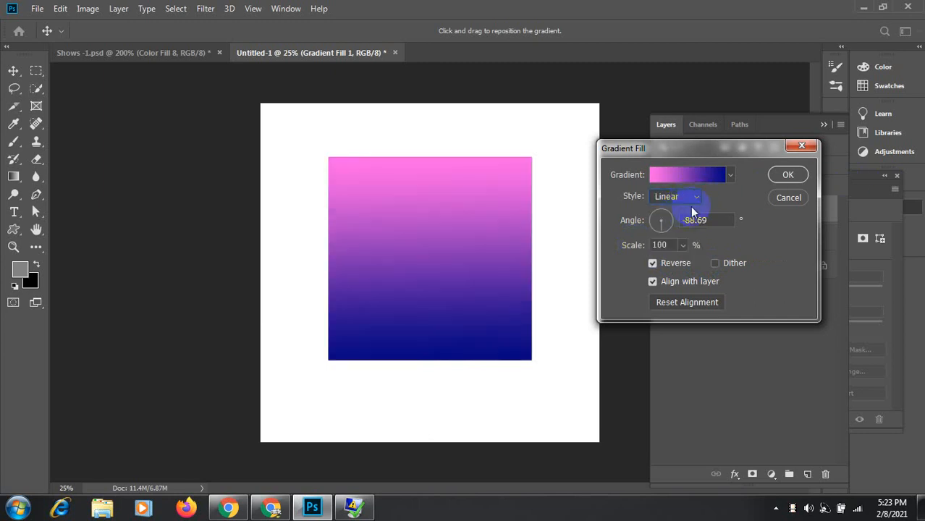
{"action": "left_click", "coordinate": [649, 222]}
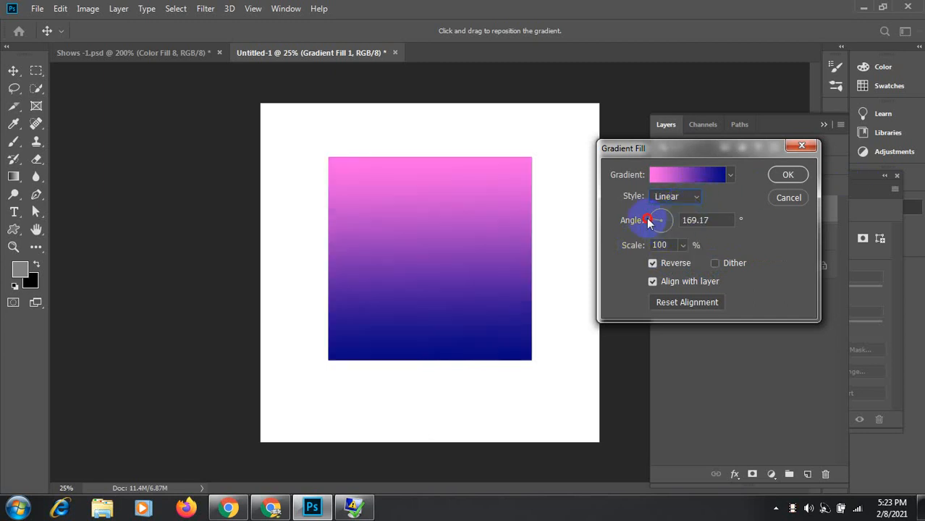
{"action": "left_click_drag", "start_coordinate": [650, 224], "coordinate": [650, 220]}
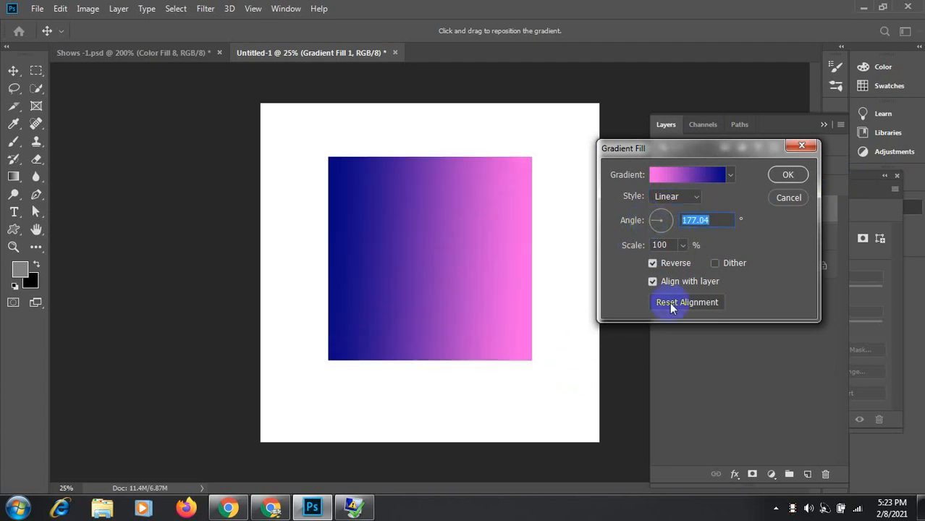
{"action": "left_click", "coordinate": [653, 263]}
{"action": "left_click", "coordinate": [651, 264]}
{"action": "left_click", "coordinate": [651, 263]}
{"action": "left_click", "coordinate": [651, 263]}
{"action": "left_click", "coordinate": [651, 264]}
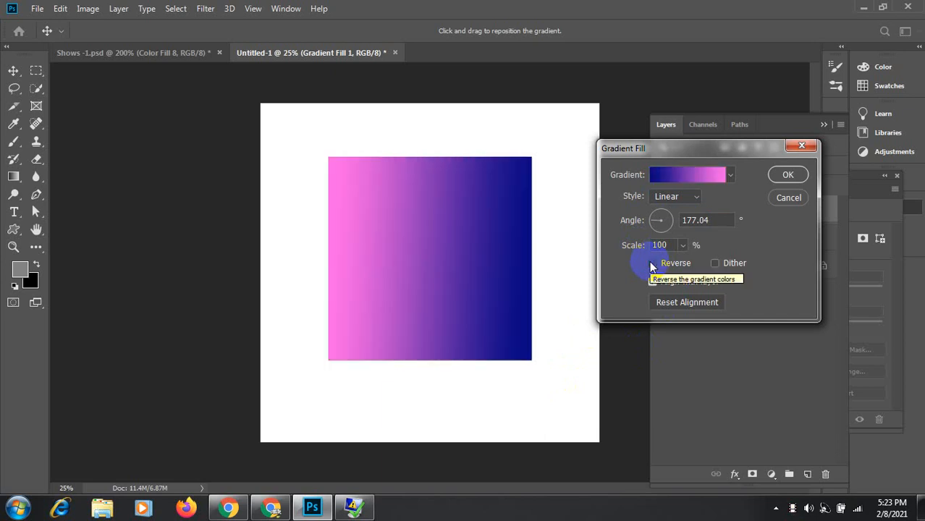
Step: Switch the fill to Angle style and set its angle to 130.82°
{"action": "left_click", "coordinate": [694, 197]}
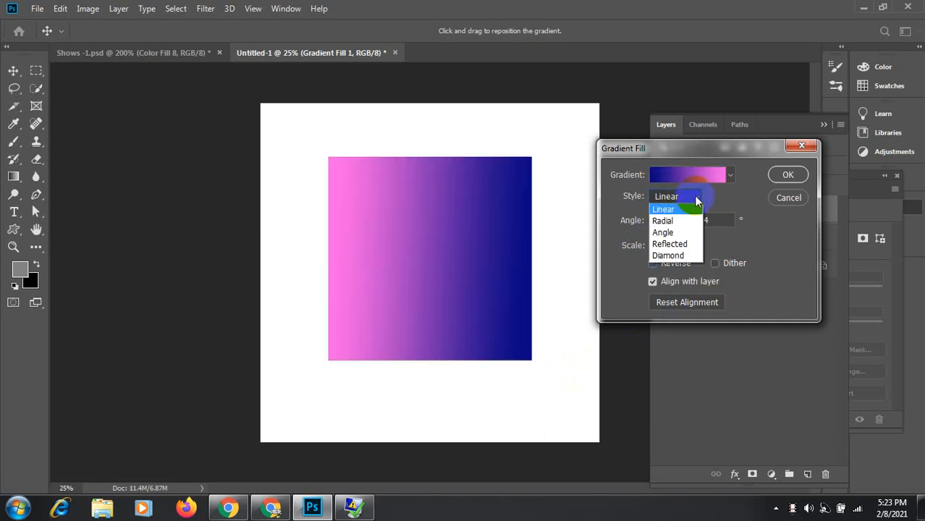
{"action": "left_click", "coordinate": [663, 232]}
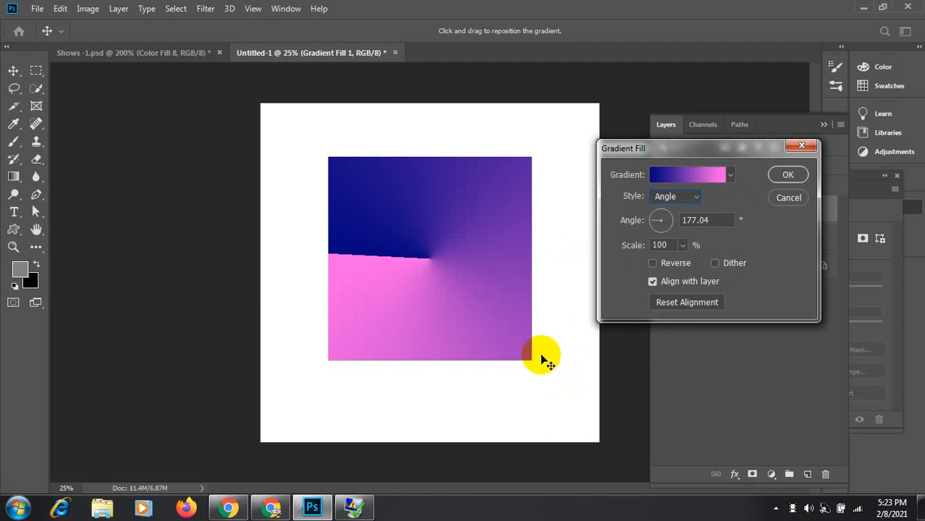
{"action": "left_click", "coordinate": [652, 222]}
{"action": "left_click_drag", "start_coordinate": [653, 223], "coordinate": [656, 215]}
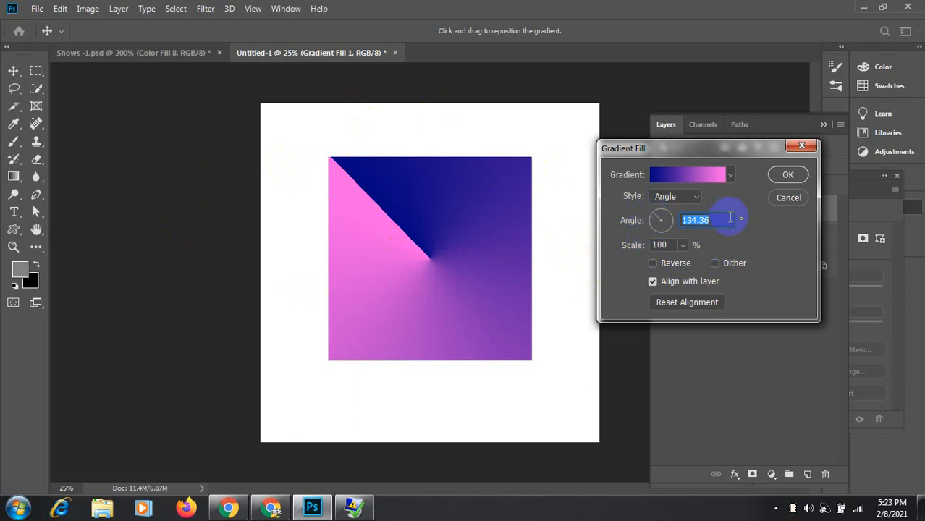
{"action": "type", "text": "90"}
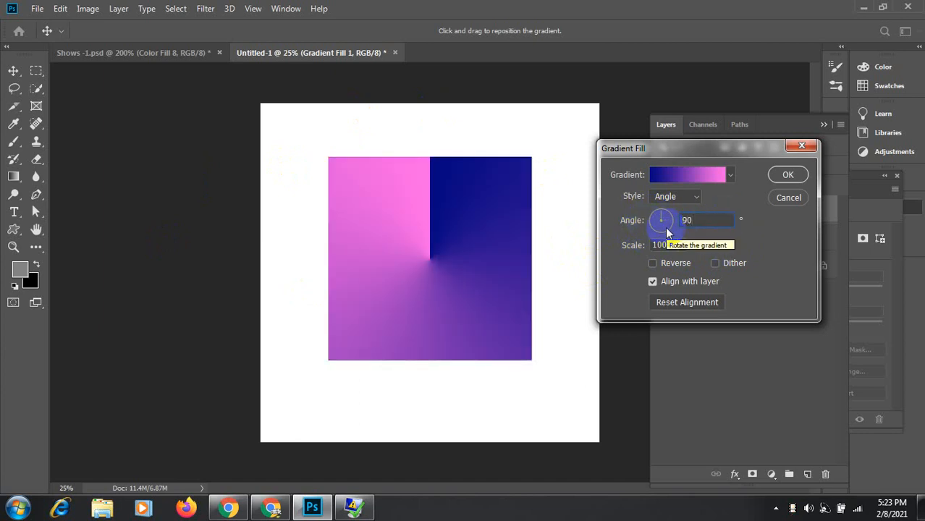
{"action": "double_click", "coordinate": [697, 220]}
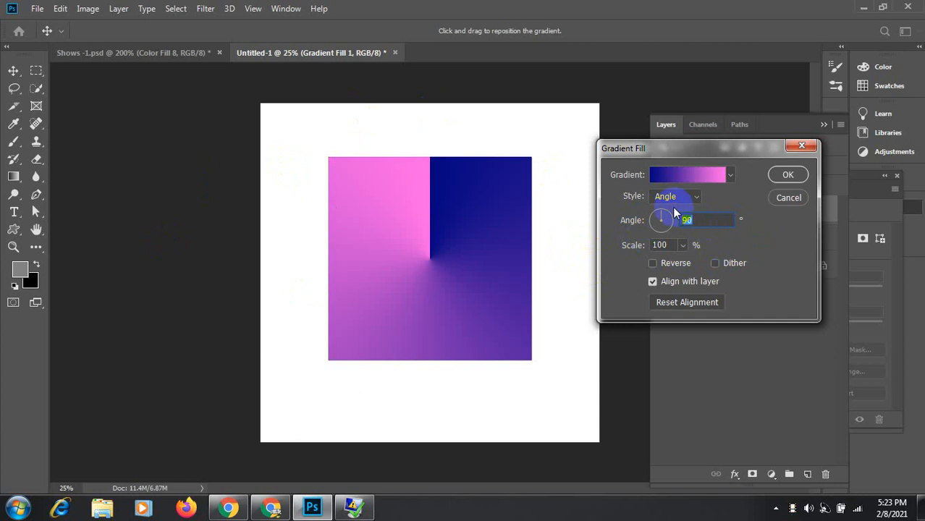
{"action": "type", "text": "30"}
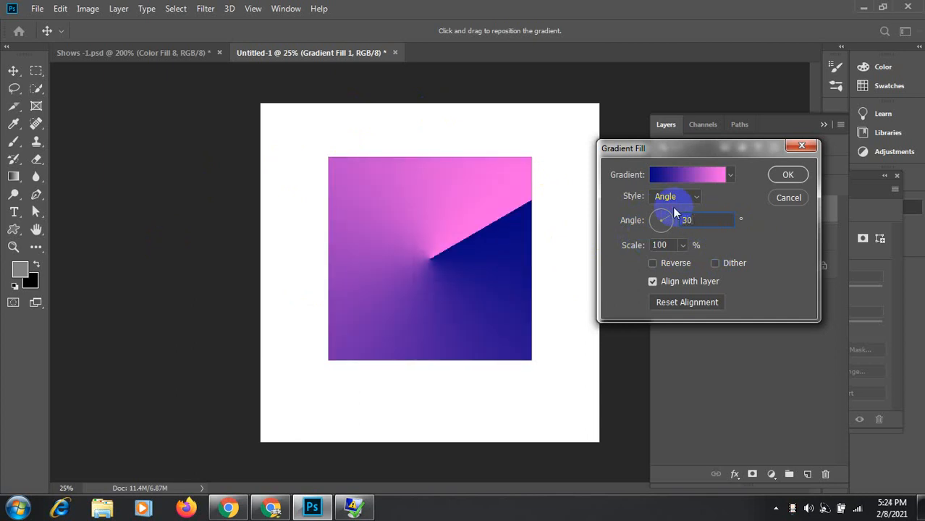
{"action": "double_click", "coordinate": [699, 219]}
{"action": "type", "text": "8"}
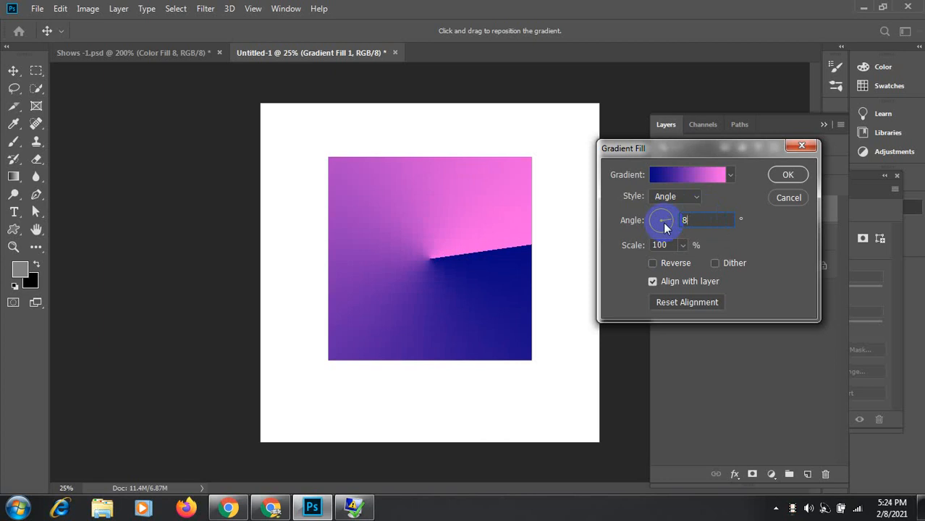
{"action": "type", "text": "0"}
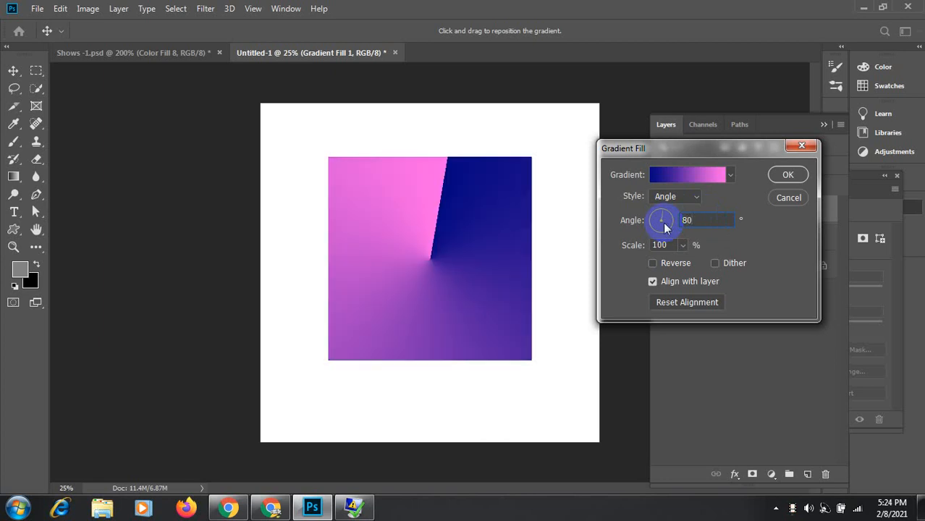
{"action": "double_click", "coordinate": [692, 220]}
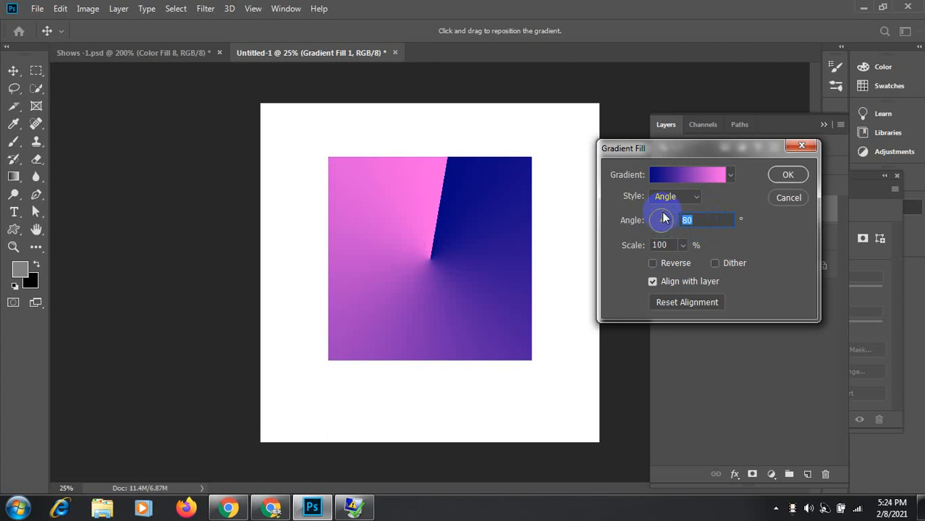
{"action": "mouse_move", "coordinate": [664, 219]}
{"action": "left_mouse_down"}
{"action": "mouse_move", "coordinate": [682, 222]}
{"action": "mouse_move", "coordinate": [652, 222]}
{"action": "mouse_move", "coordinate": [656, 215]}
{"action": "left_mouse_up"}
Step: Toggle Reverse on and off, leaving the angle gradient's colours un-reversed
{"action": "left_click", "coordinate": [653, 263]}
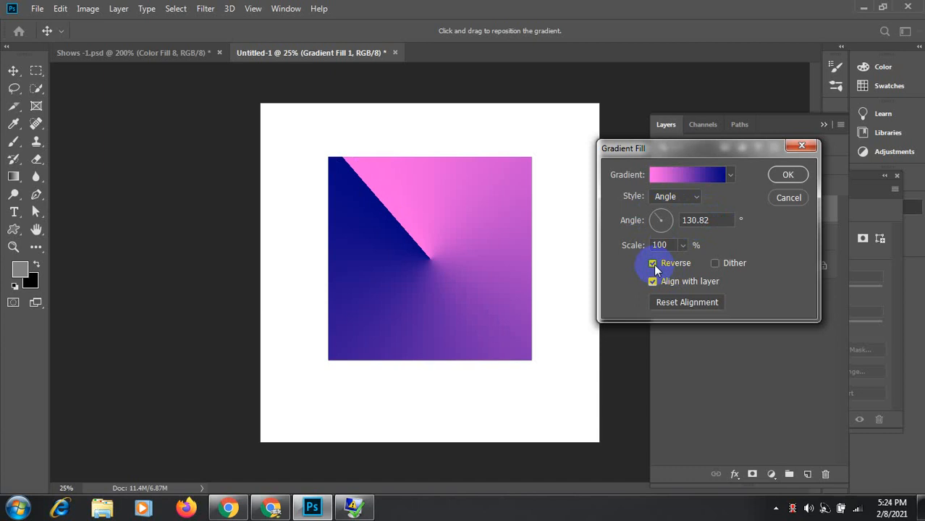
{"action": "left_click", "coordinate": [653, 264]}
{"action": "left_click", "coordinate": [654, 264]}
{"action": "left_click", "coordinate": [653, 263]}
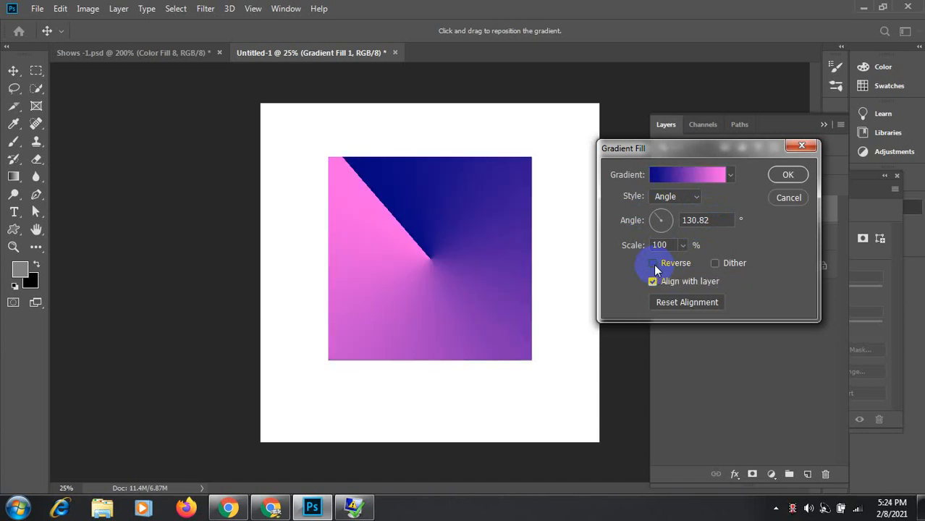
{"action": "left_click", "coordinate": [708, 178]}
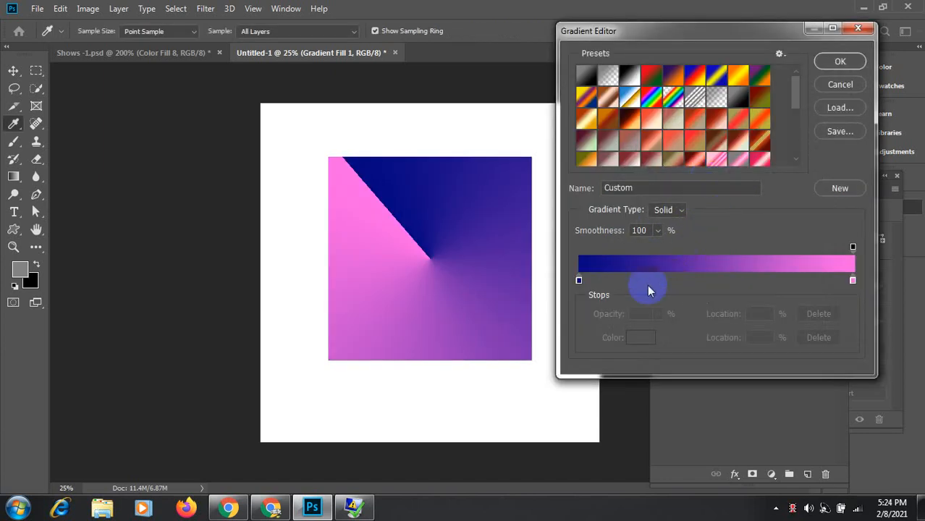
Step: Add a white middle colour stop at about 48% and adjust its blend midpoints
{"action": "left_click", "coordinate": [579, 279]}
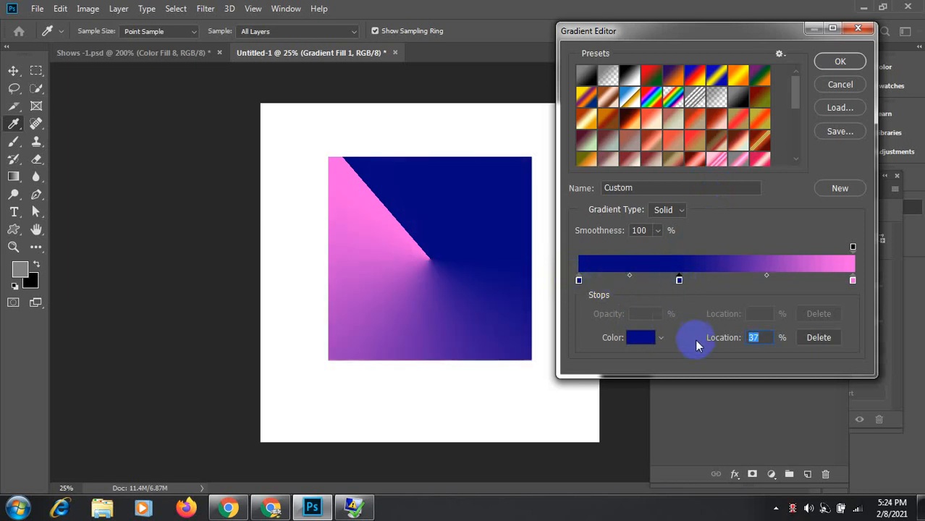
{"action": "left_click", "coordinate": [643, 338]}
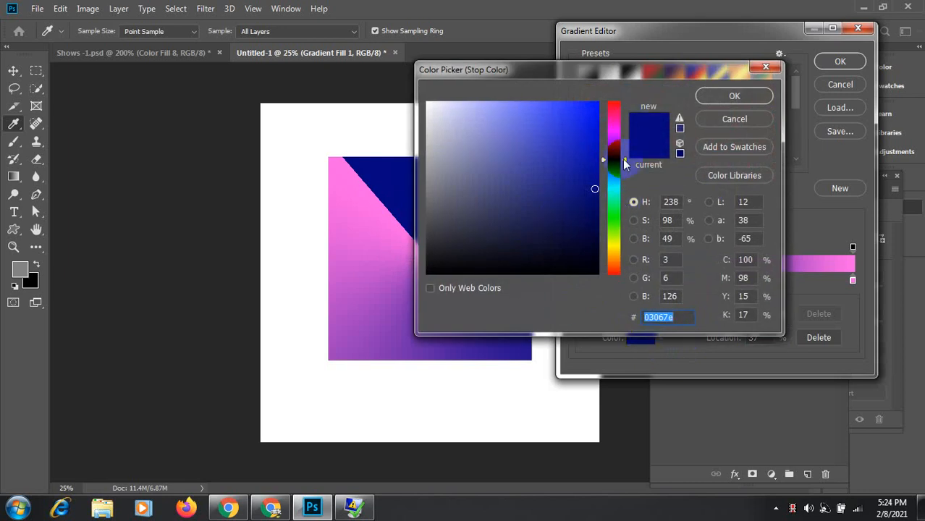
{"action": "left_click", "coordinate": [427, 104]}
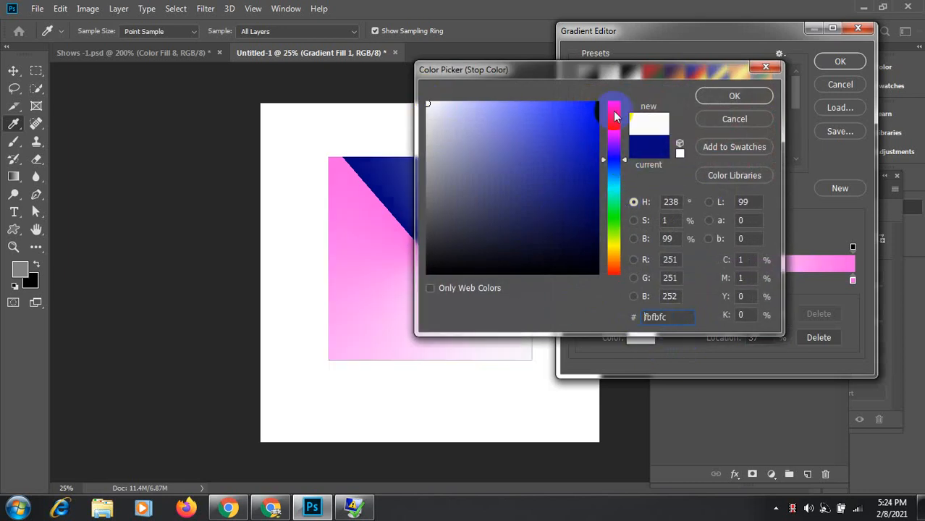
{"action": "left_click", "coordinate": [735, 95]}
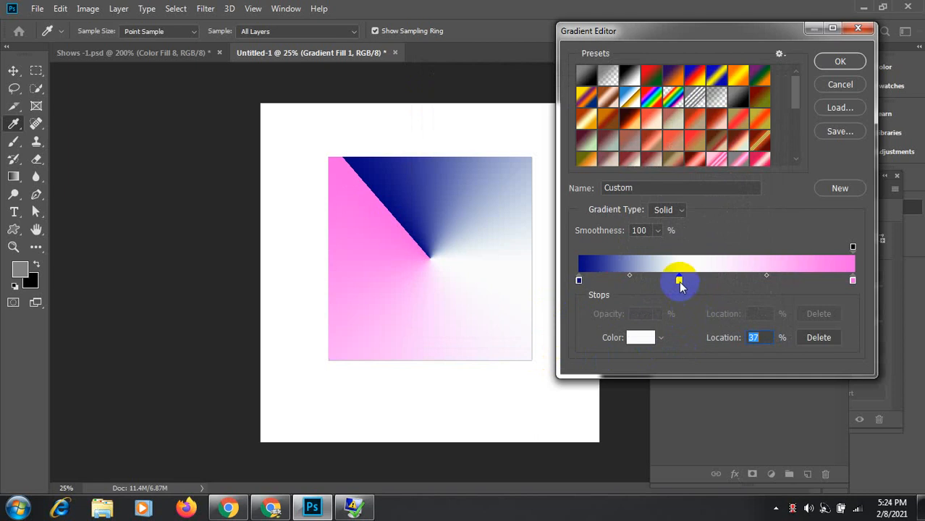
{"action": "left_click_drag", "start_coordinate": [679, 279], "coordinate": [710, 284]}
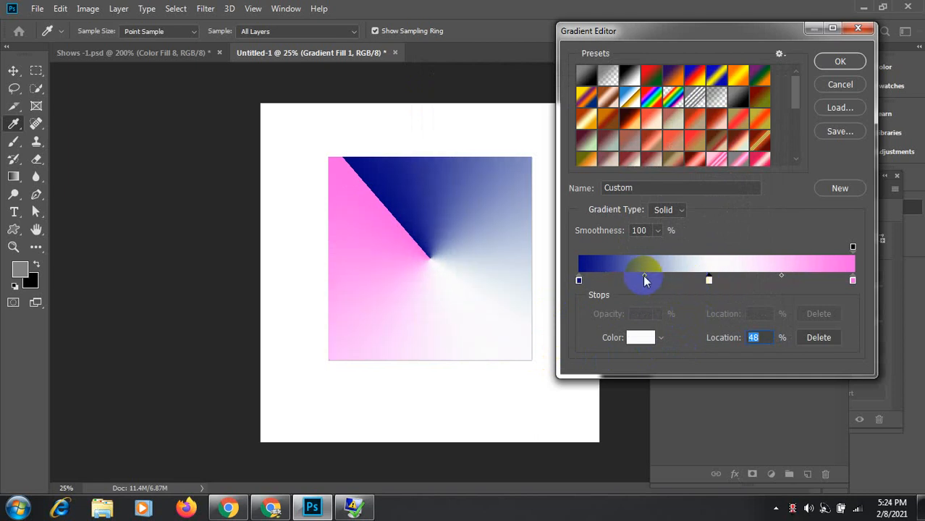
{"action": "left_click_drag", "start_coordinate": [644, 276], "coordinate": [674, 279]}
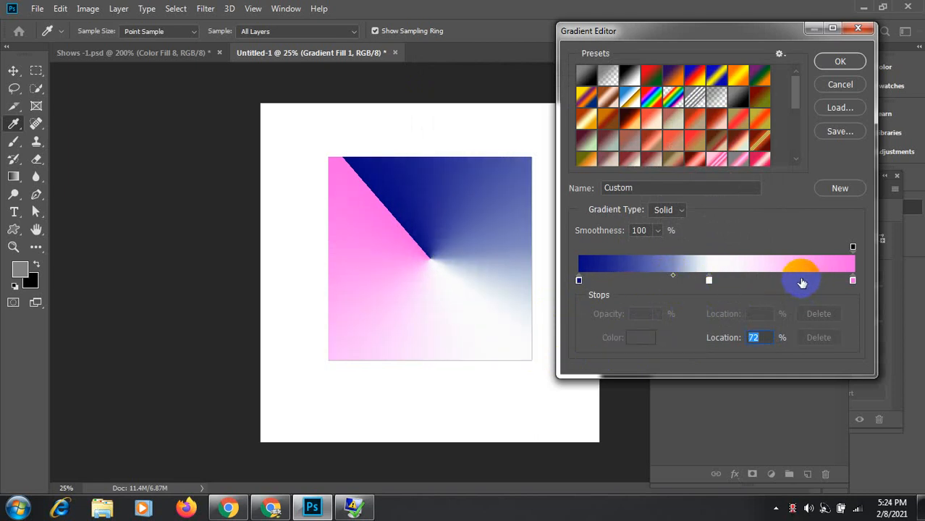
{"action": "left_click", "coordinate": [710, 282]}
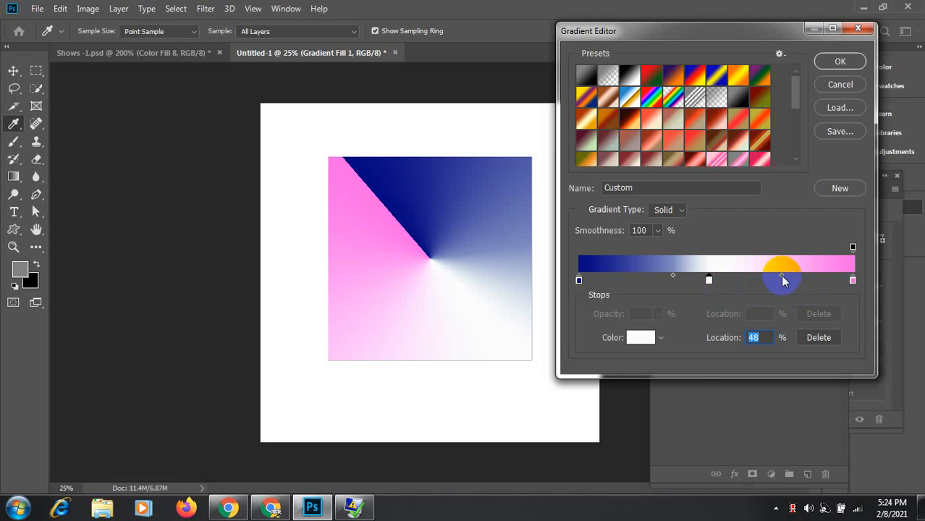
{"action": "left_click_drag", "start_coordinate": [780, 276], "coordinate": [754, 279]}
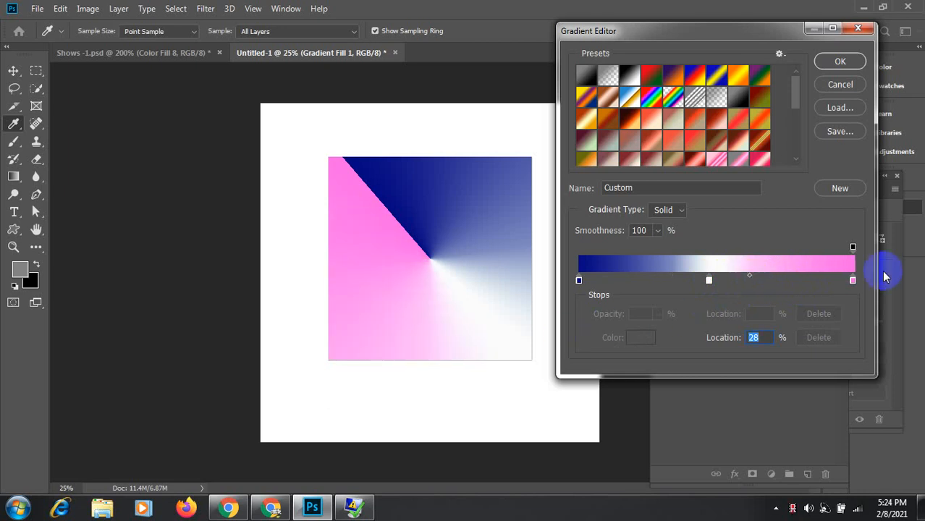
Step: Deepen the pink end stop to magenta and shift the navy-to-white midpoint
{"action": "left_click", "coordinate": [853, 281]}
{"action": "left_click", "coordinate": [641, 338]}
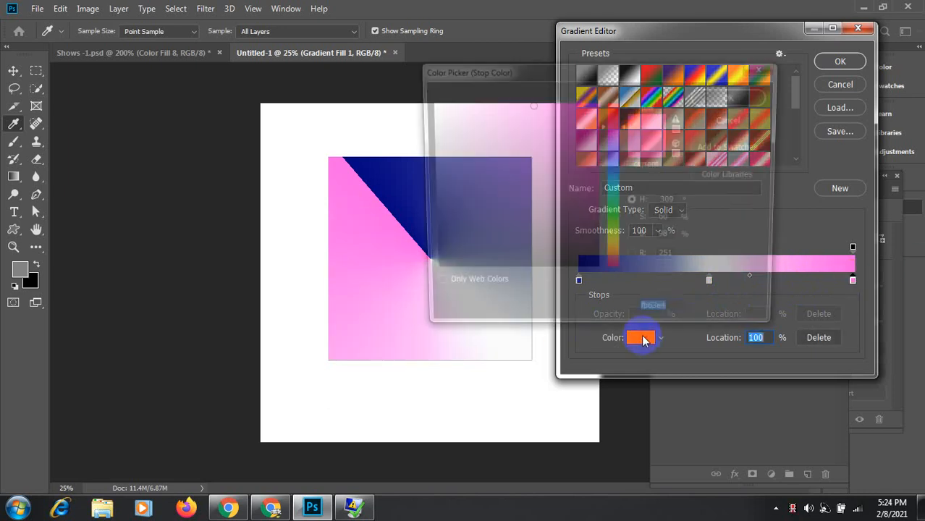
{"action": "left_click", "coordinate": [597, 128]}
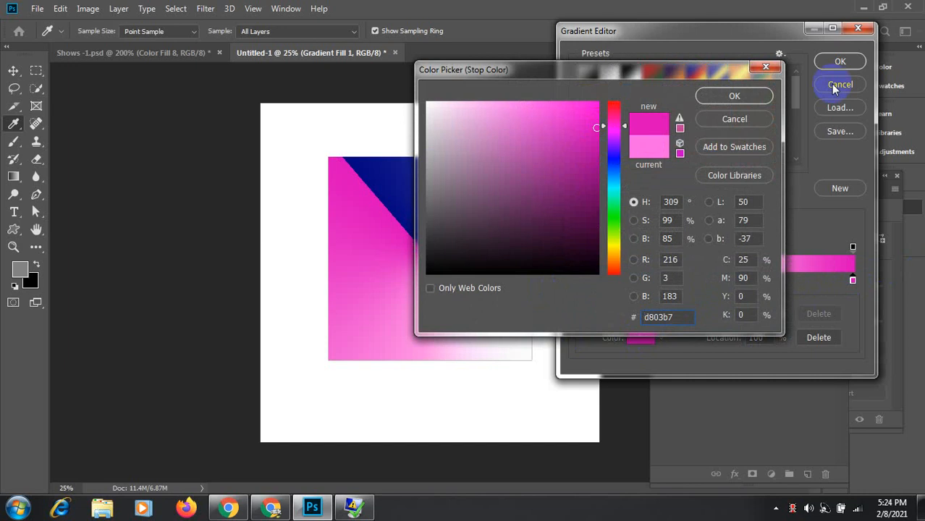
{"action": "left_click", "coordinate": [746, 96]}
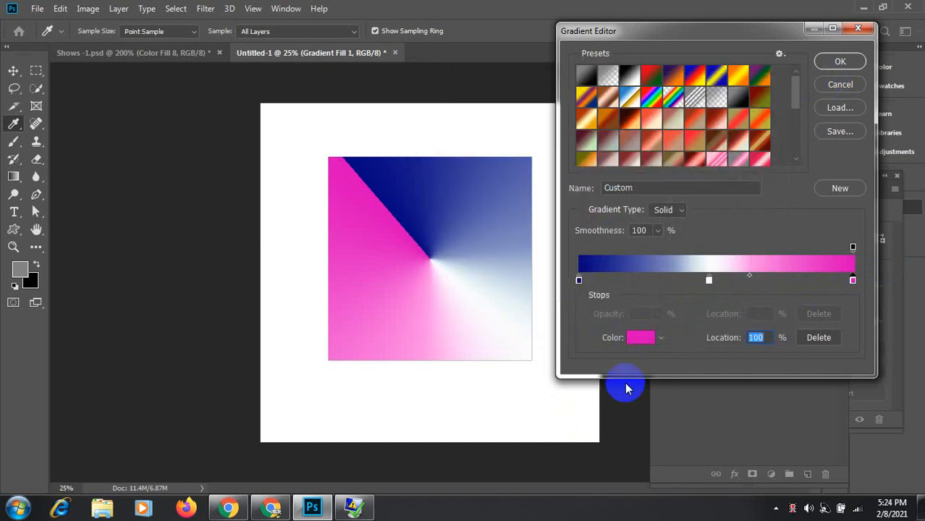
{"action": "left_click", "coordinate": [708, 280]}
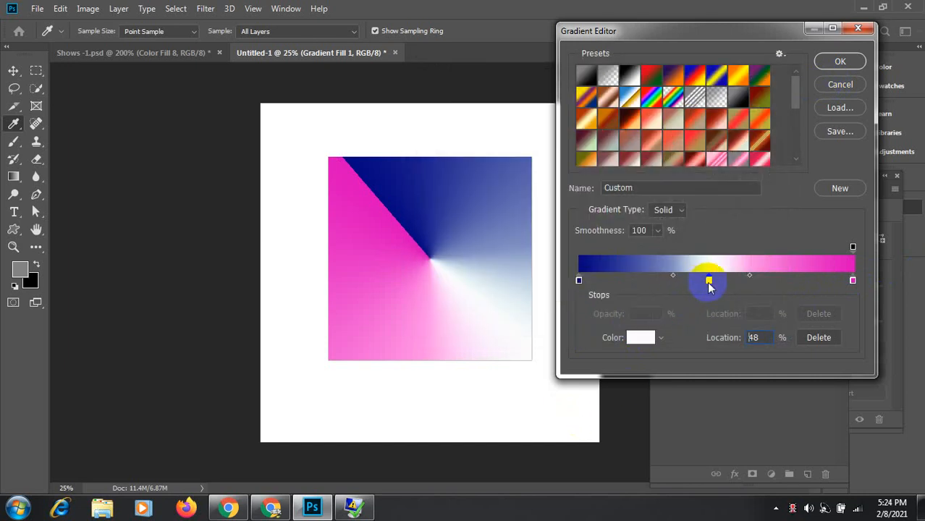
{"action": "left_click_drag", "start_coordinate": [673, 281], "coordinate": [716, 282]}
{"action": "left_click", "coordinate": [650, 338]}
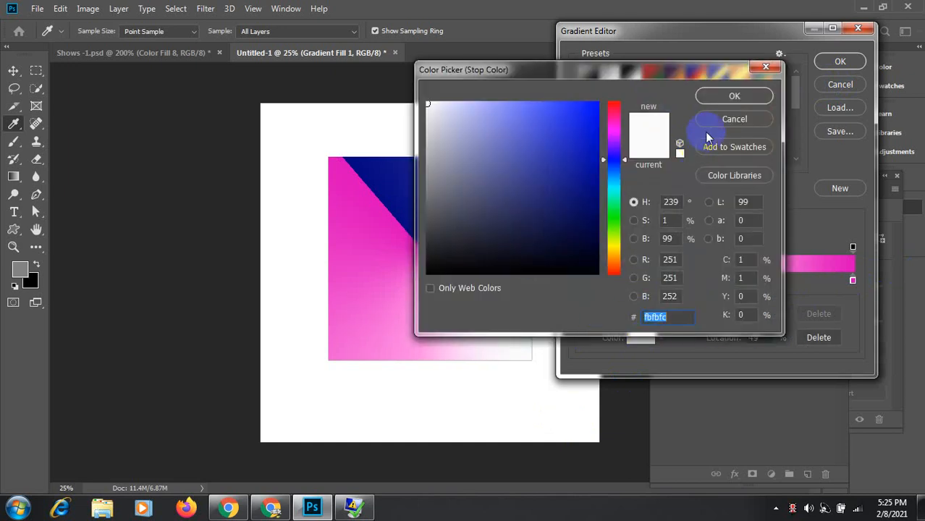
{"action": "left_click", "coordinate": [734, 119]}
Step: Change the middle stop's colour to light cyan #76f3fe
{"action": "left_click", "coordinate": [711, 280]}
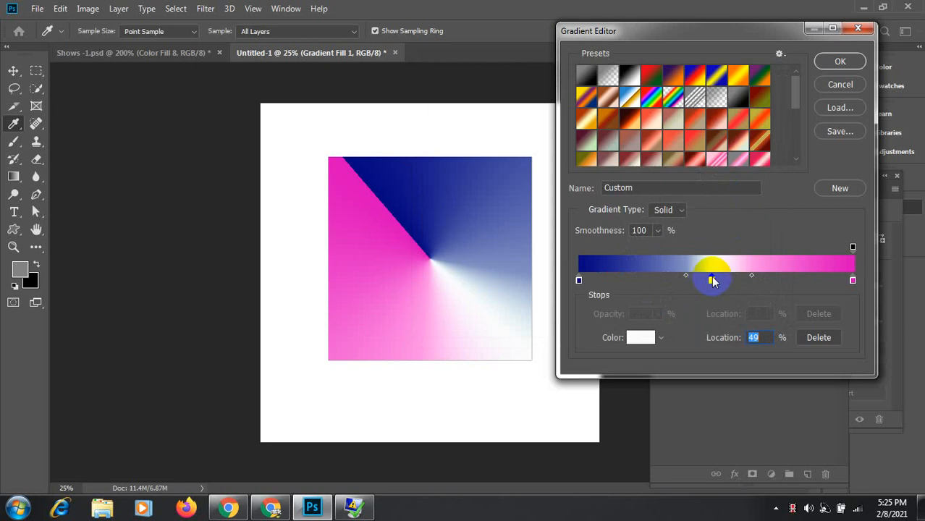
{"action": "left_click", "coordinate": [646, 338]}
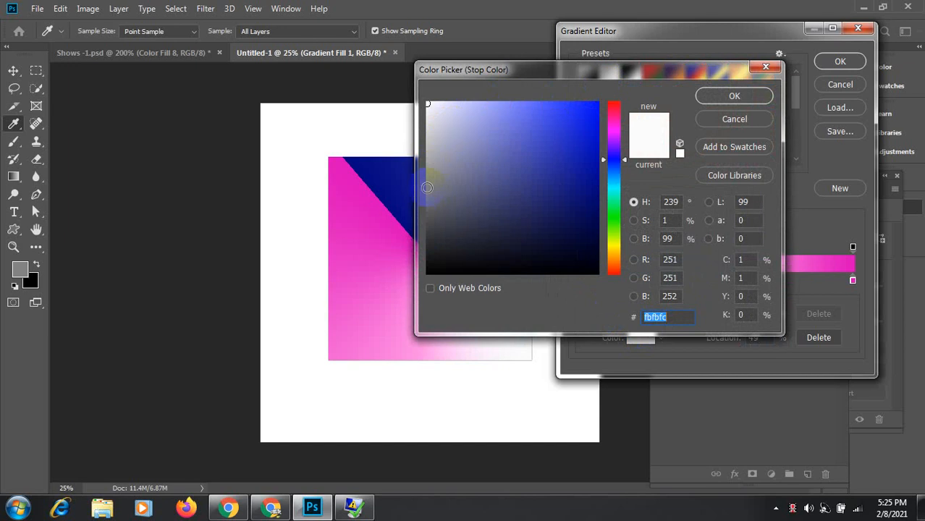
{"action": "left_click_drag", "start_coordinate": [624, 174], "coordinate": [626, 194]}
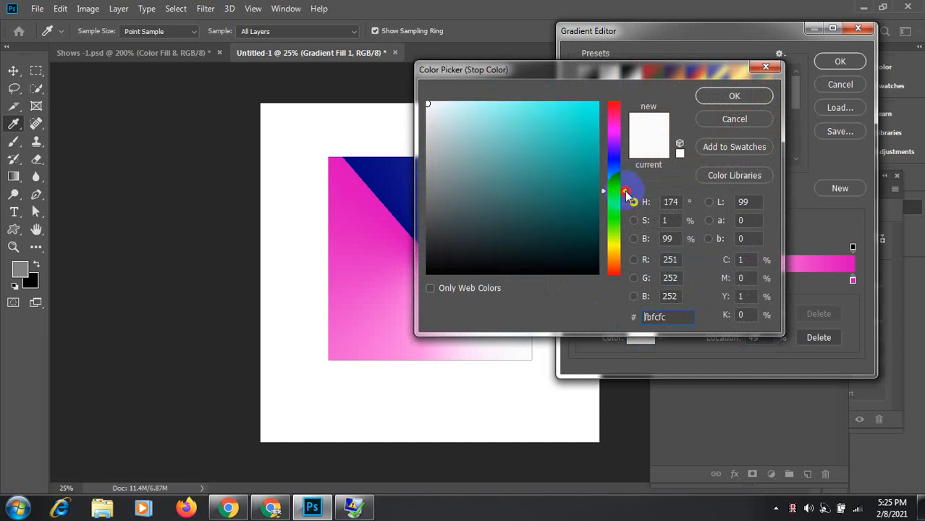
{"action": "left_click", "coordinate": [518, 102]}
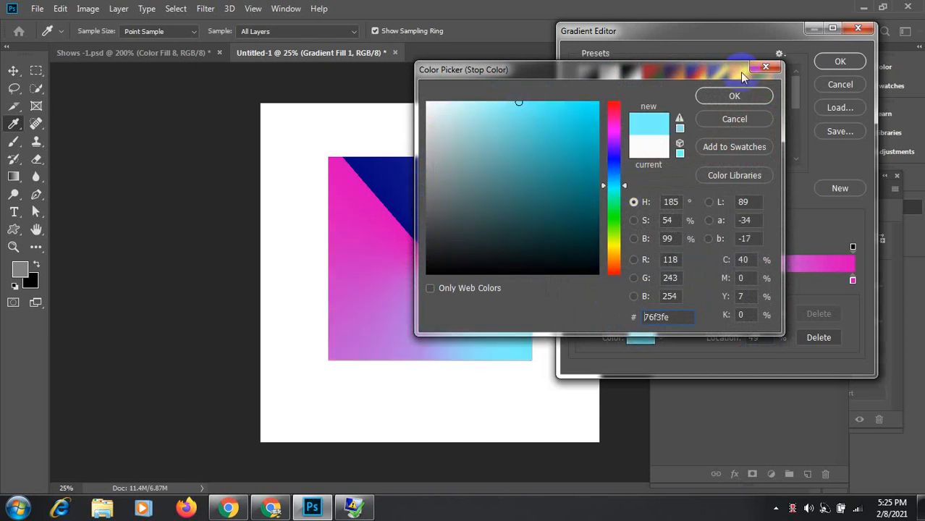
{"action": "left_click", "coordinate": [733, 99]}
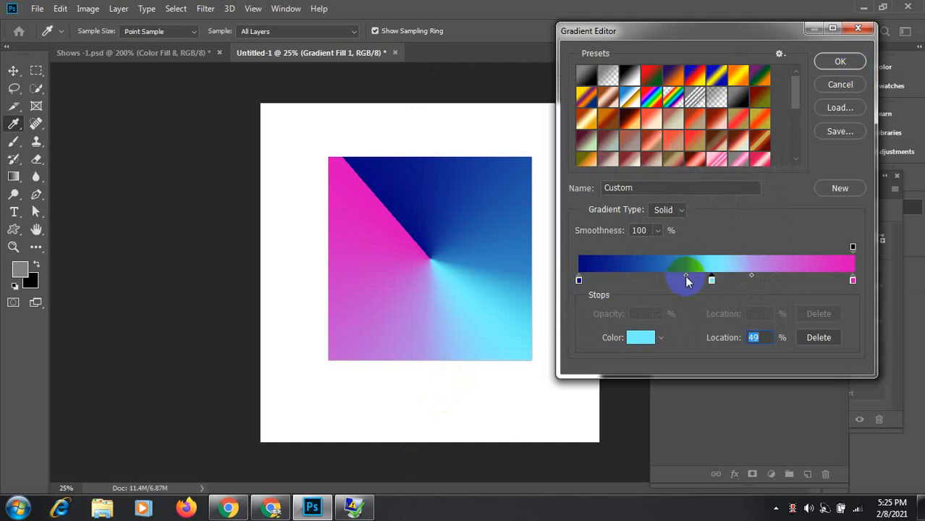
Step: Move the blend midpoints to widen the cyan band, then apply the navy-cyan-pink gradient
{"action": "left_click_drag", "start_coordinate": [688, 279], "coordinate": [663, 276]}
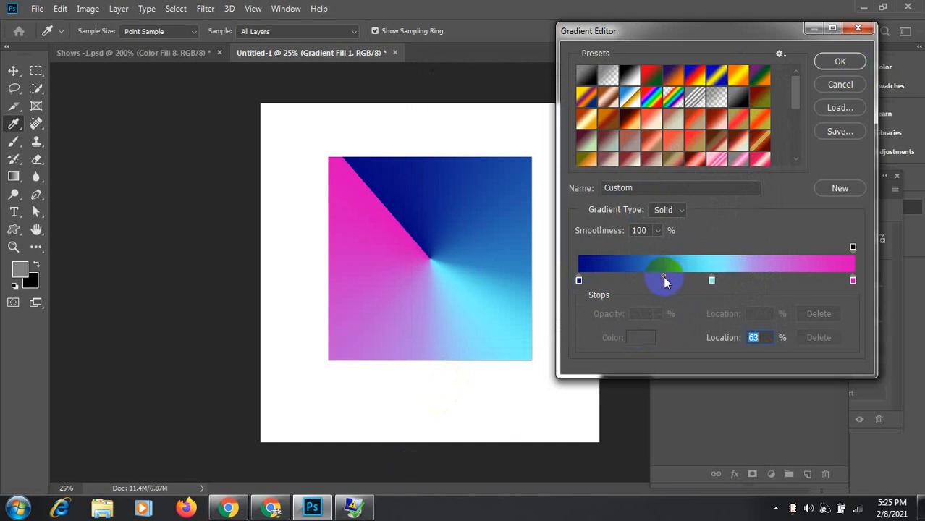
{"action": "left_click", "coordinate": [713, 283]}
{"action": "left_click_drag", "start_coordinate": [781, 277], "coordinate": [762, 276]}
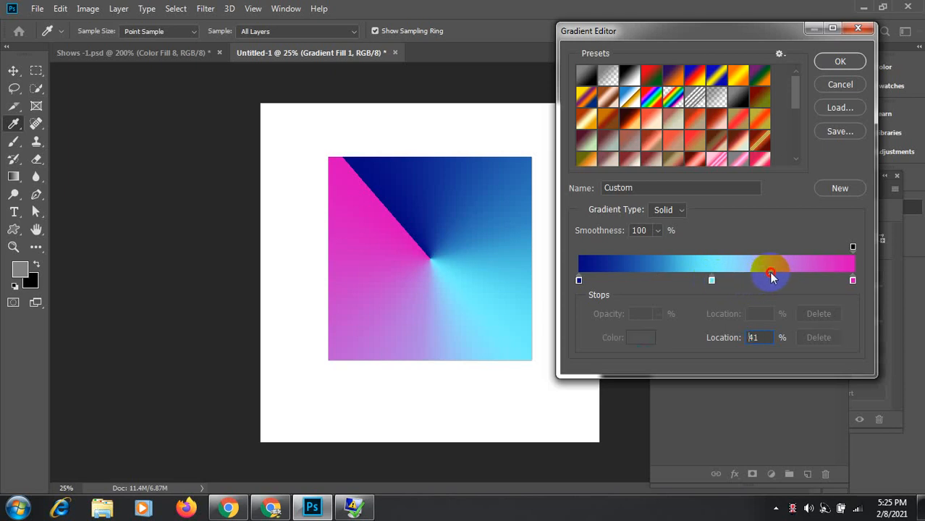
{"action": "left_click", "coordinate": [777, 275]}
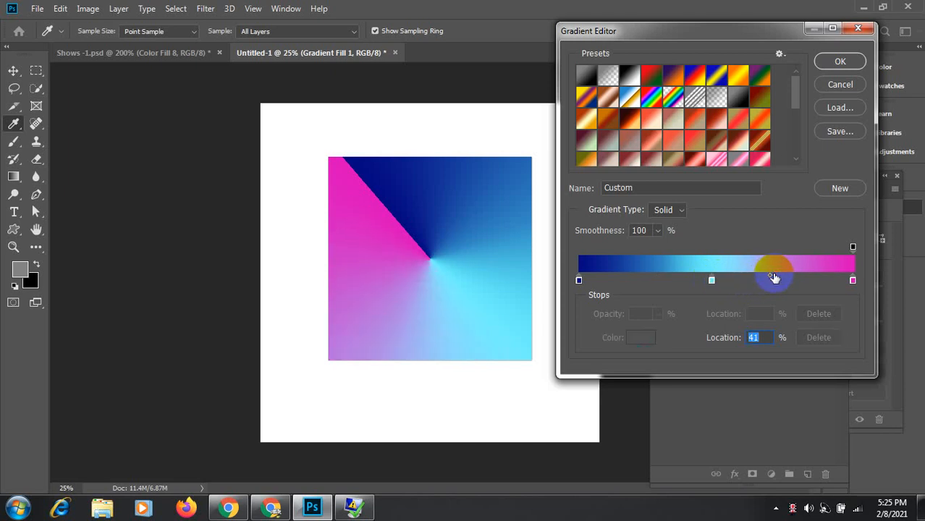
{"action": "left_click_drag", "start_coordinate": [774, 278], "coordinate": [772, 273]}
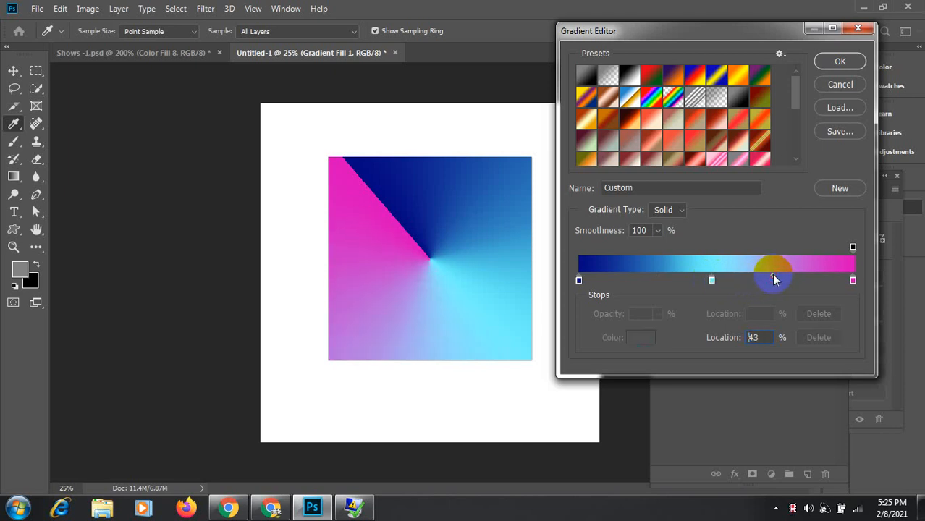
{"action": "left_click", "coordinate": [840, 63]}
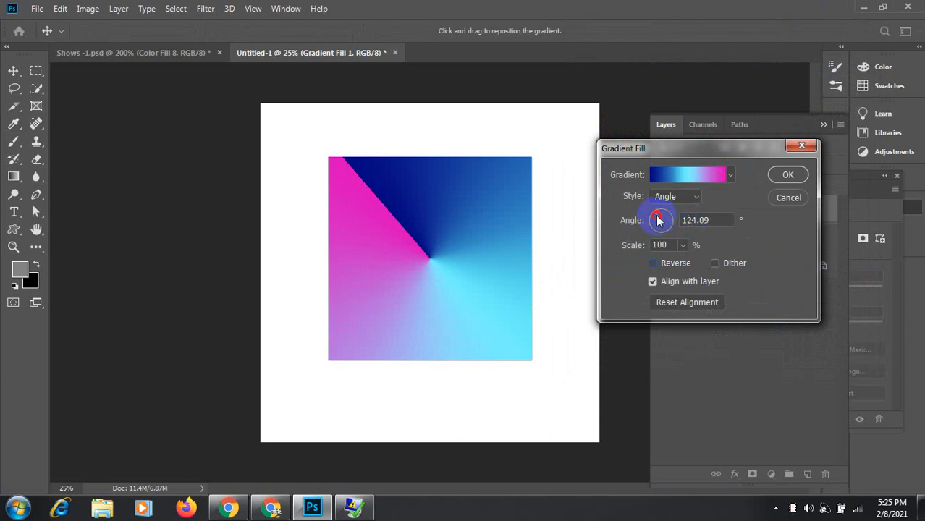
Step: Rotate the gradient fill's angle to -89.04°
{"action": "left_click_drag", "start_coordinate": [657, 220], "coordinate": [664, 239]}
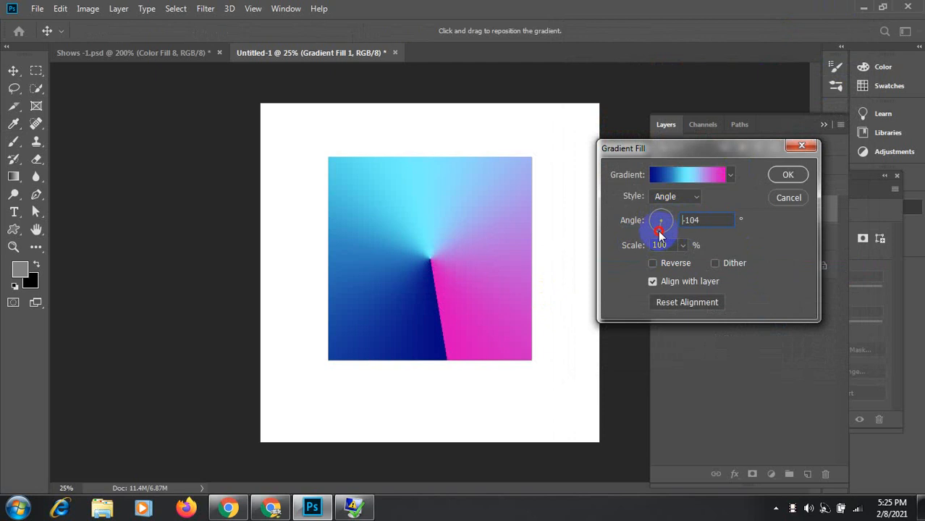
{"action": "left_click_drag", "start_coordinate": [660, 232], "coordinate": [661, 232]}
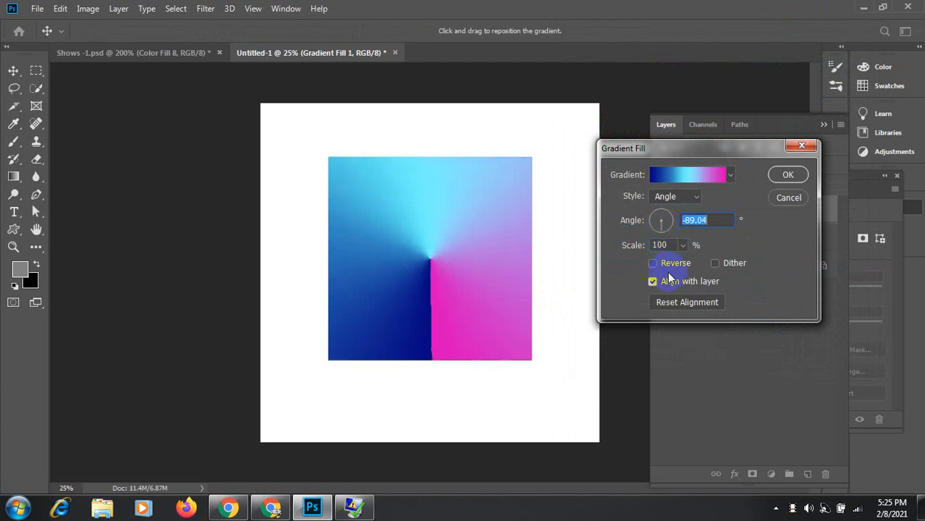
{"action": "left_click", "coordinate": [272, 508]}
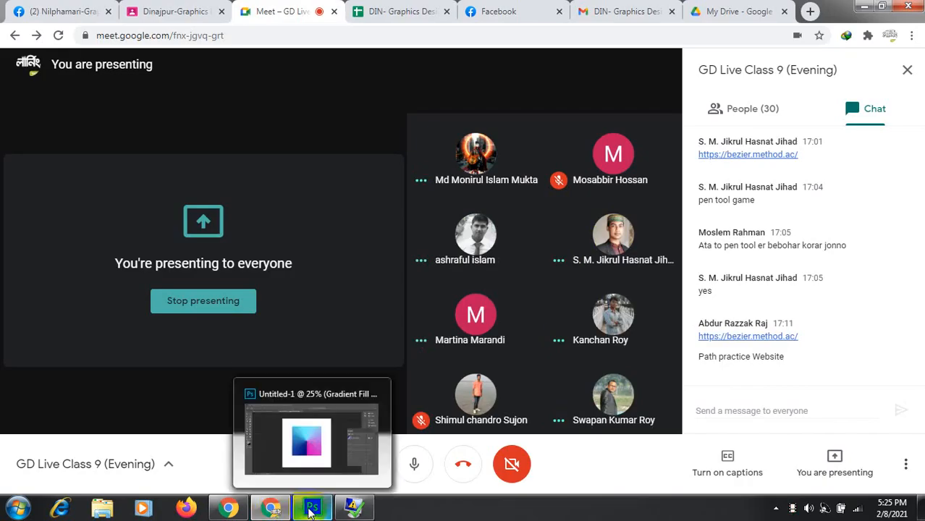
{"action": "left_click", "coordinate": [310, 510]}
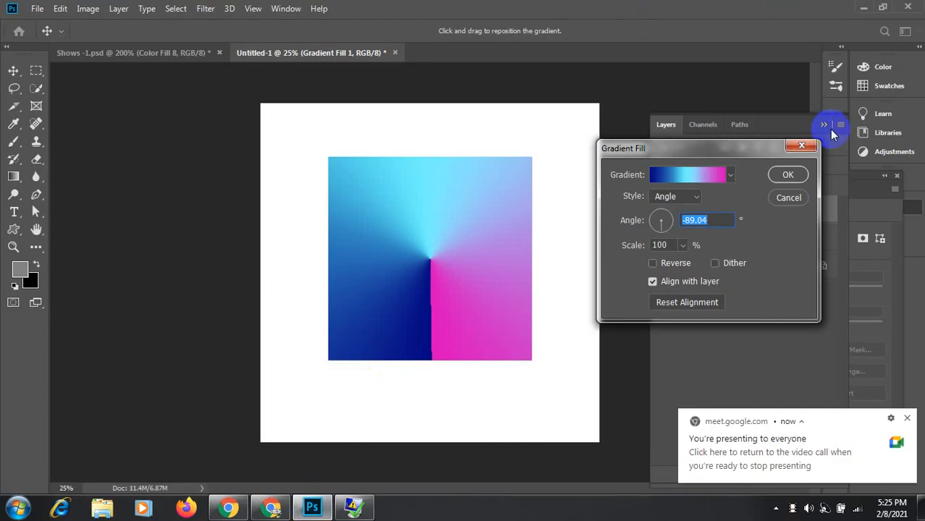
Step: Set the gradient style to Reflected, leaving Reverse unchecked after comparing both orders
{"action": "left_click", "coordinate": [697, 197]}
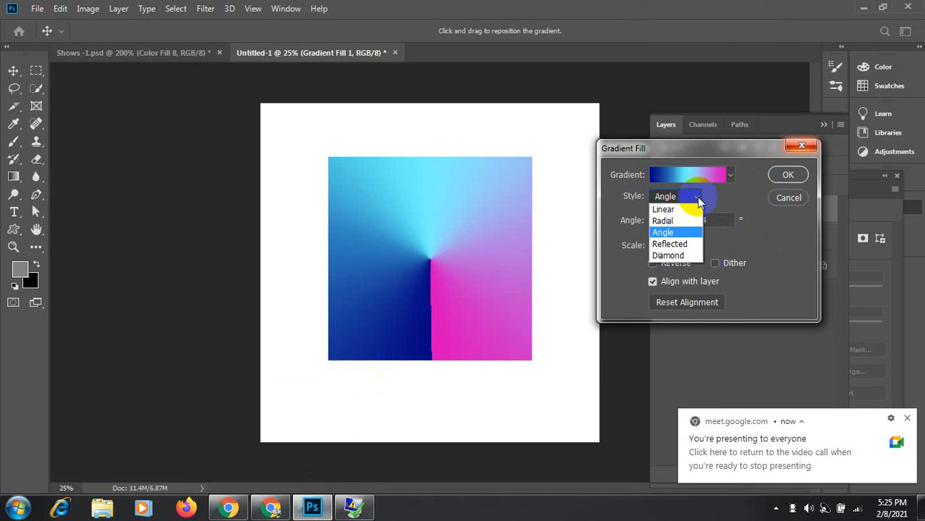
{"action": "left_click", "coordinate": [686, 247]}
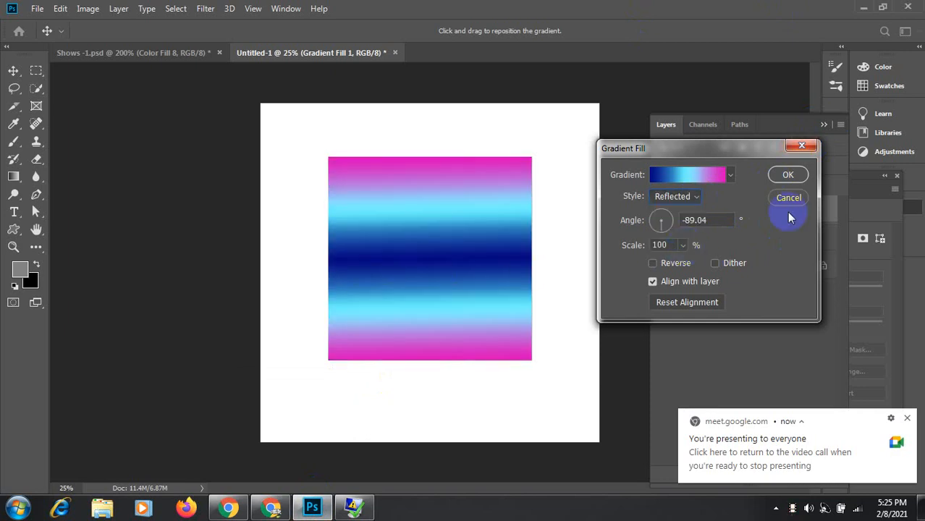
{"action": "left_click", "coordinate": [652, 264]}
{"action": "left_click", "coordinate": [652, 264]}
{"action": "left_click", "coordinate": [653, 263]}
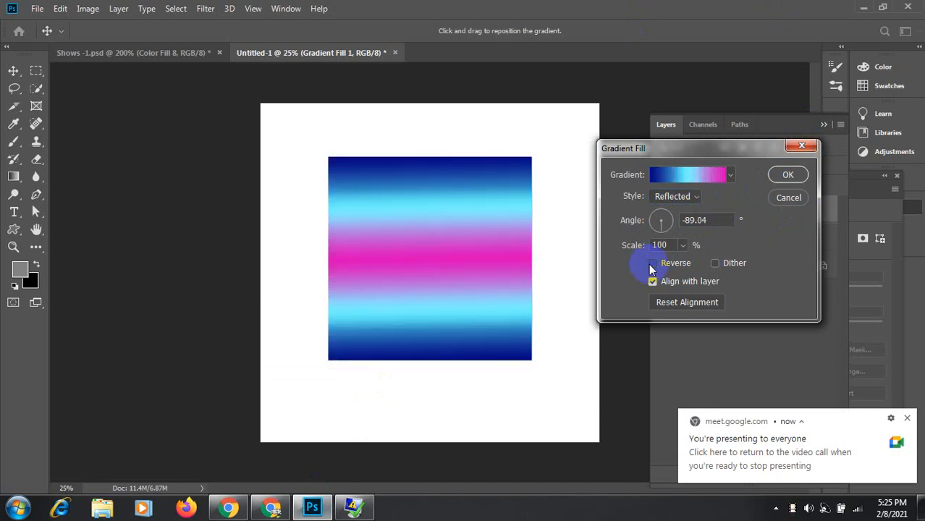
{"action": "left_click", "coordinate": [652, 263]}
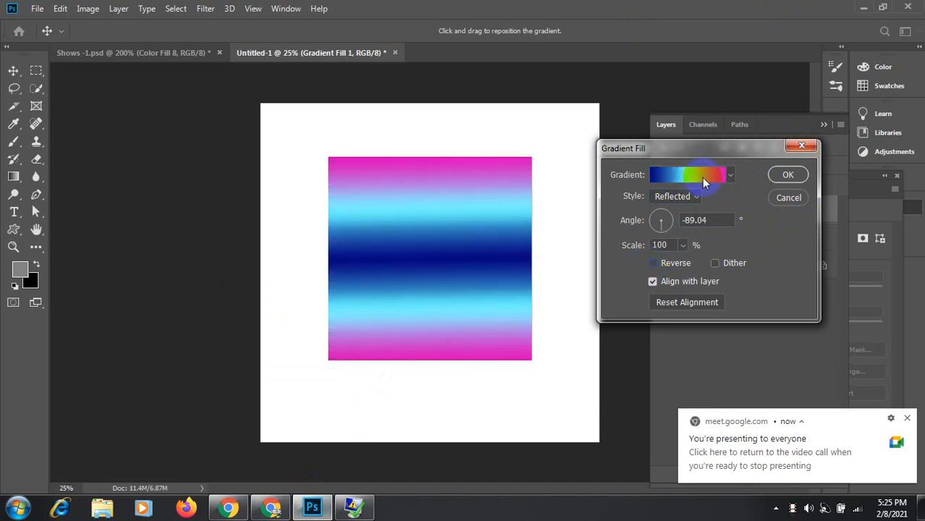
{"action": "left_click", "coordinate": [701, 178]}
Step: Remove the middle cyan stop and add a new cyan stop at 29%
{"action": "left_click", "coordinate": [711, 283]}
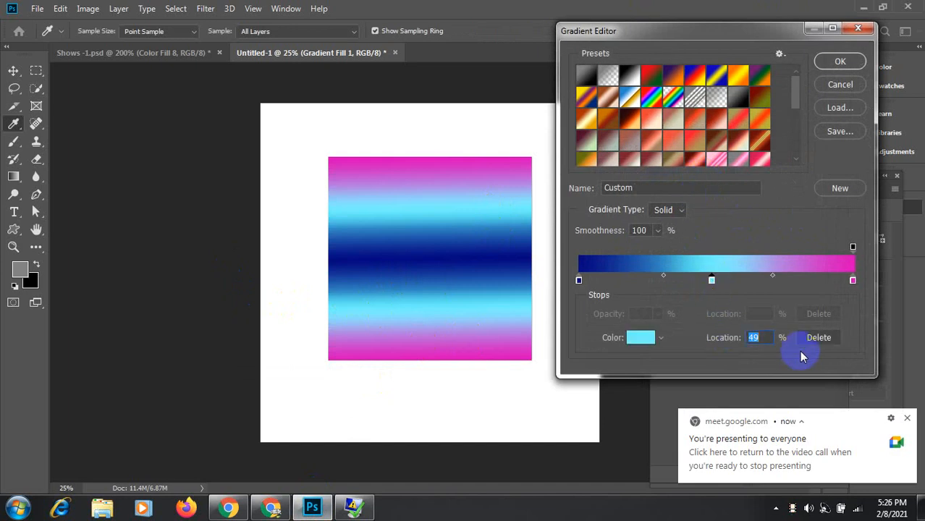
{"action": "left_click", "coordinate": [829, 339]}
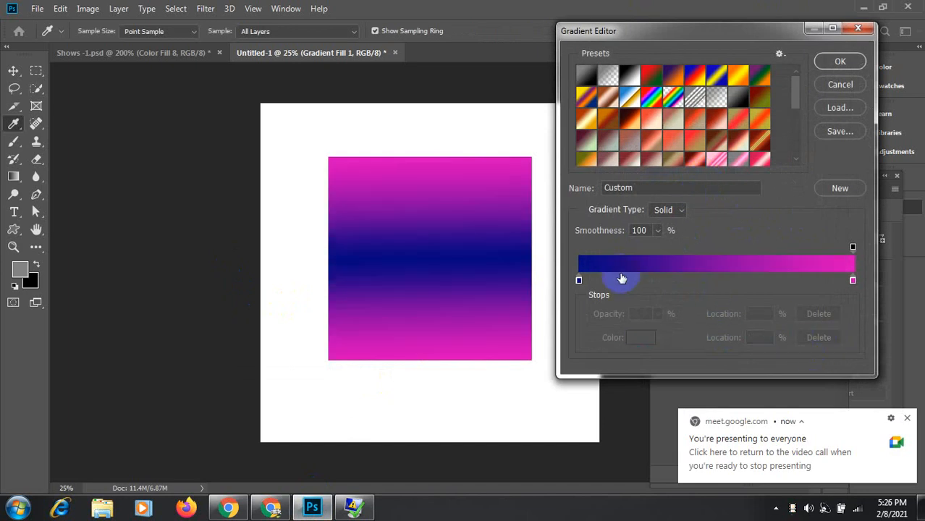
{"action": "left_click", "coordinate": [661, 278]}
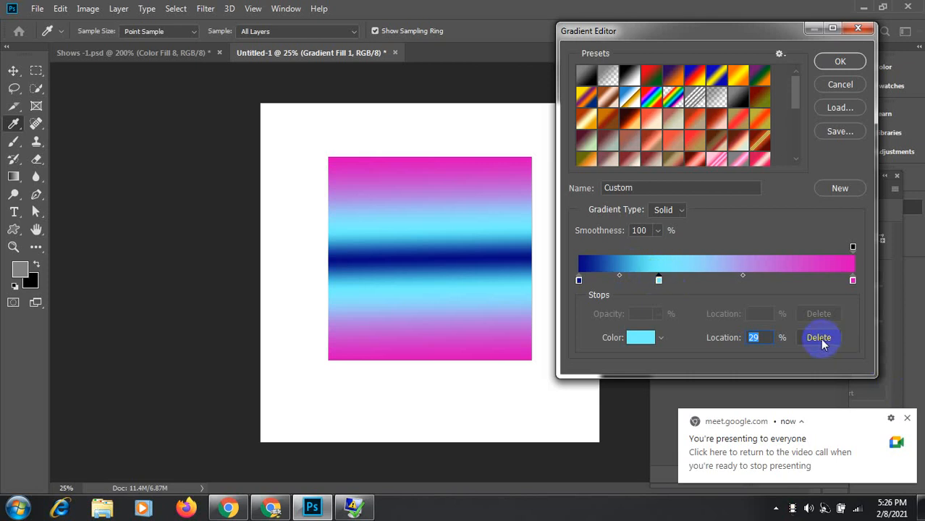
{"action": "left_click", "coordinate": [582, 283]}
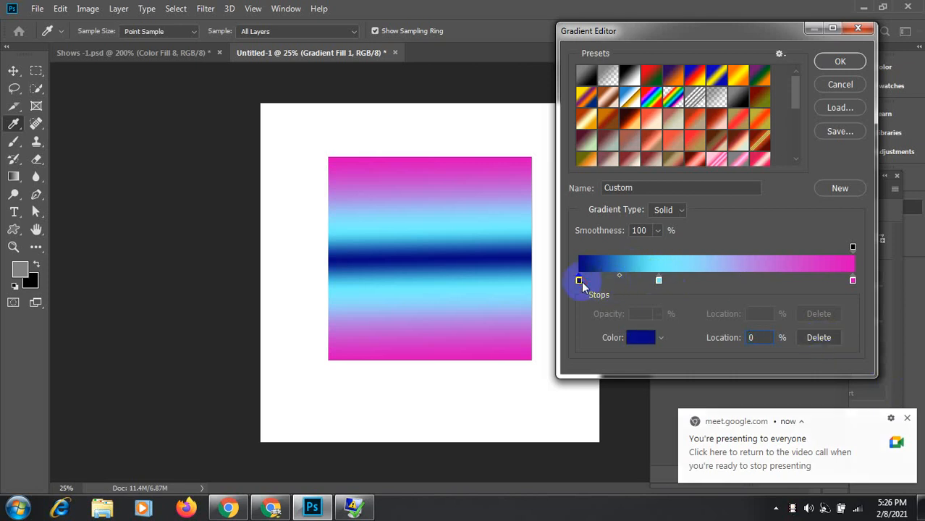
{"action": "left_click", "coordinate": [821, 338]}
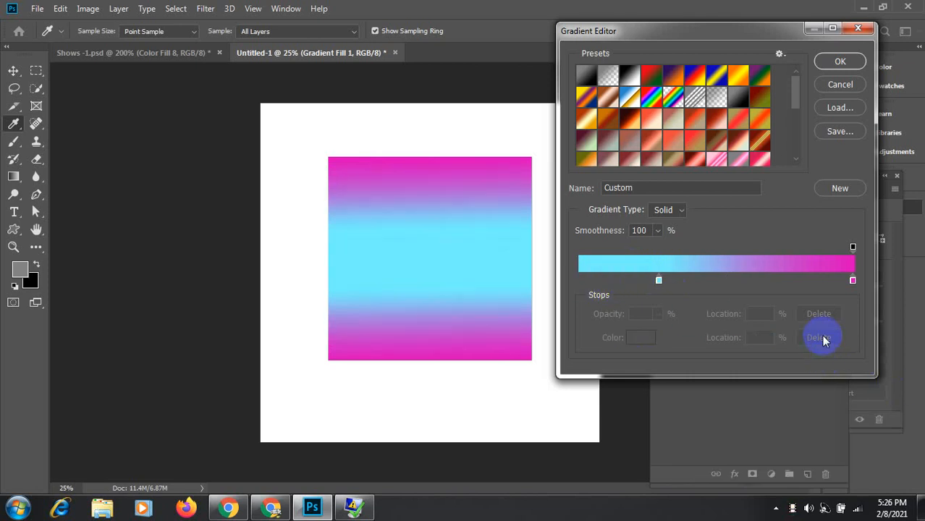
{"action": "key", "text": "ctrl+z"}
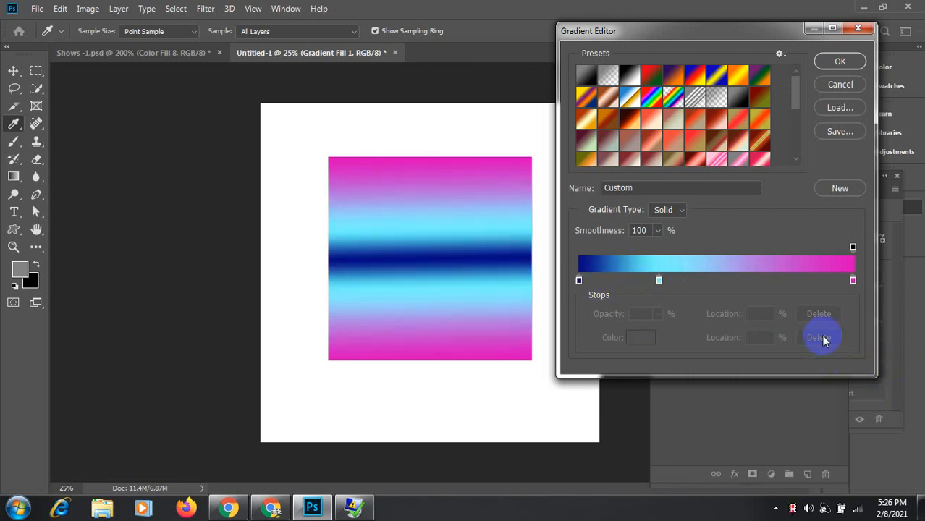
Step: Try a dark teal on the 29% cyan stop, then discard that colour
{"action": "left_click", "coordinate": [659, 281]}
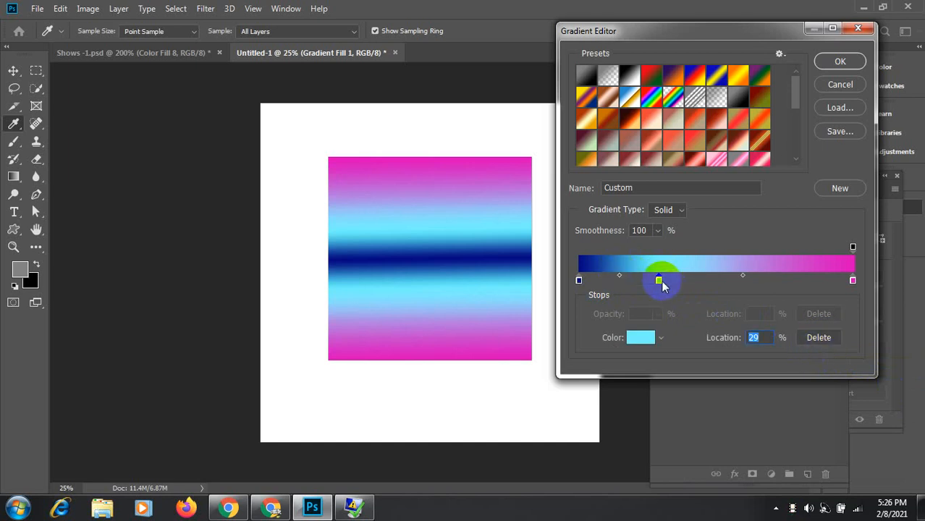
{"action": "left_click", "coordinate": [579, 280]}
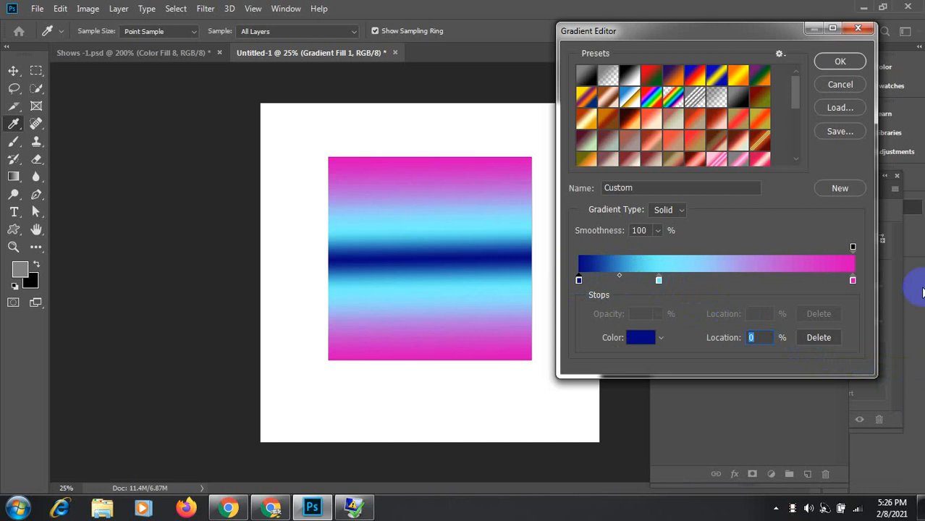
{"action": "left_click", "coordinate": [853, 280]}
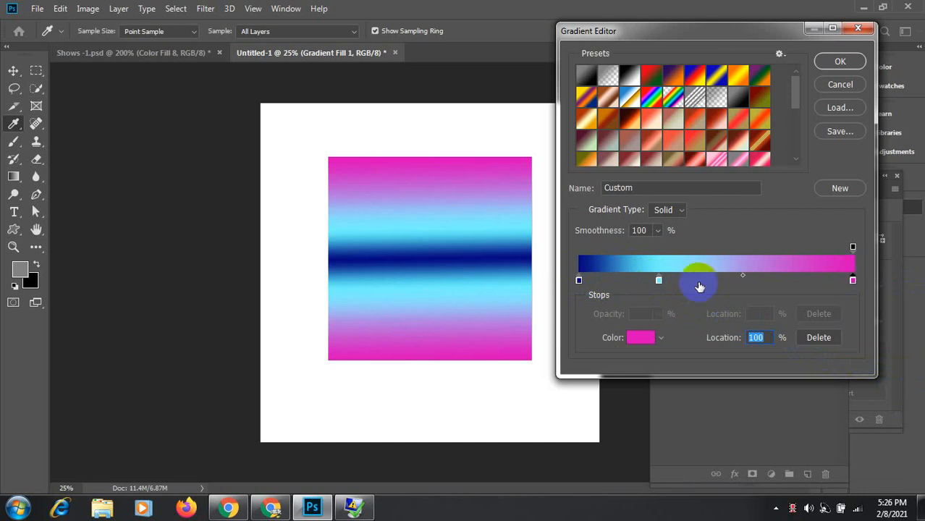
{"action": "left_click", "coordinate": [659, 280]}
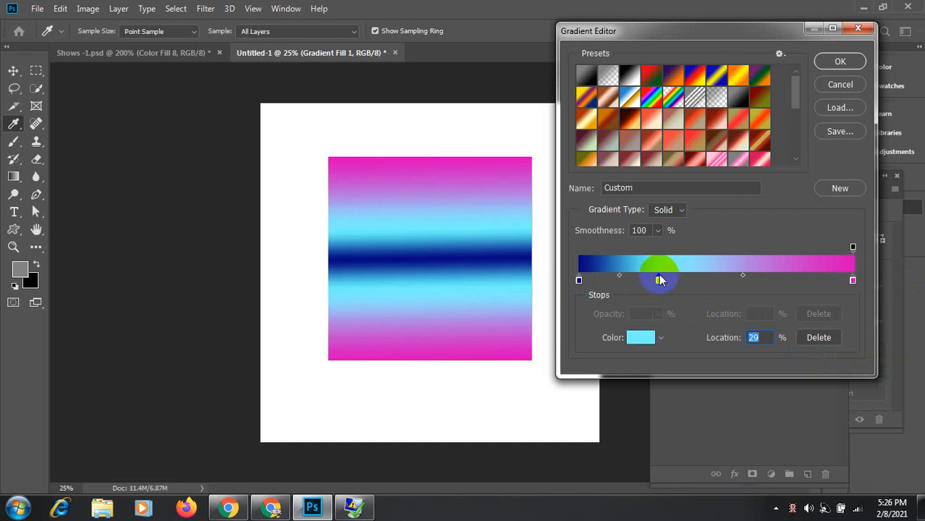
{"action": "left_click", "coordinate": [579, 281]}
{"action": "left_click", "coordinate": [659, 280]}
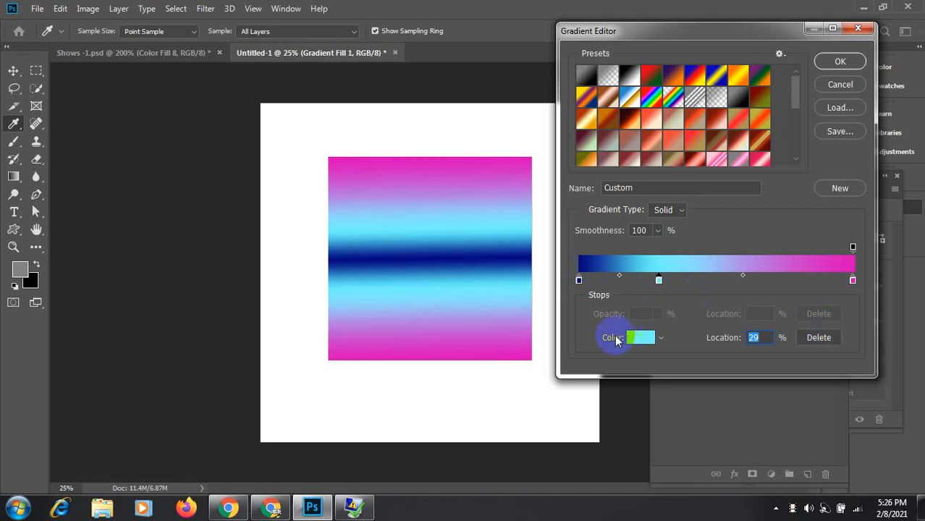
{"action": "left_click", "coordinate": [641, 338]}
{"action": "left_click_drag", "start_coordinate": [574, 214], "coordinate": [584, 244]}
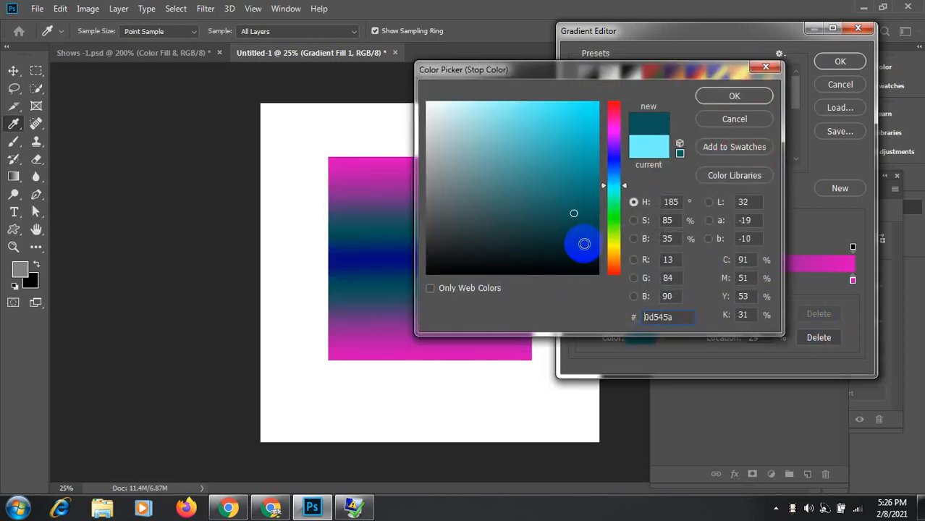
{"action": "left_click", "coordinate": [728, 119]}
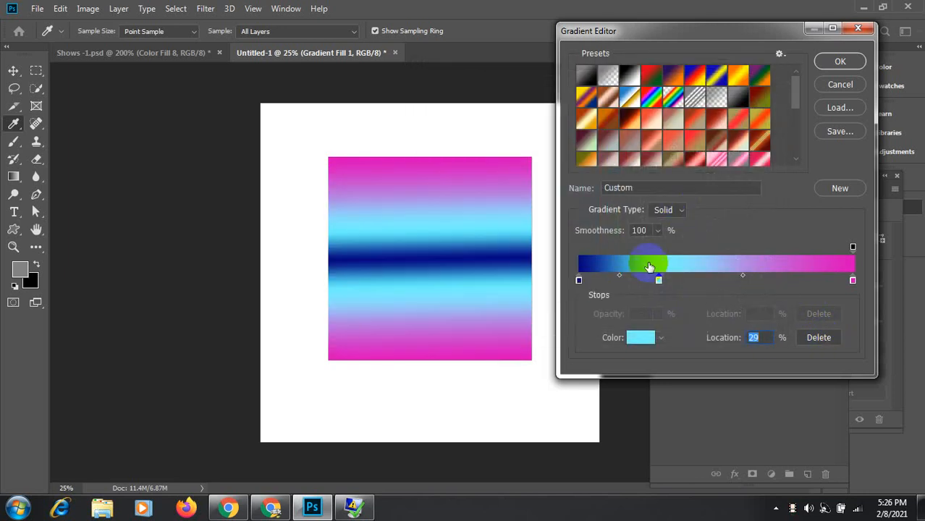
Step: Darken the magenta of the right-end colour stop
{"action": "left_click", "coordinate": [659, 282]}
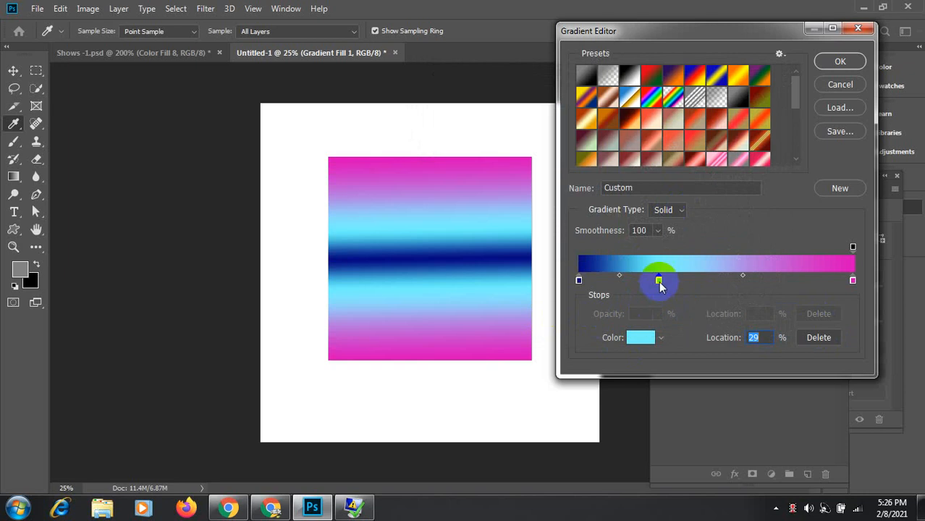
{"action": "left_click", "coordinate": [579, 280]}
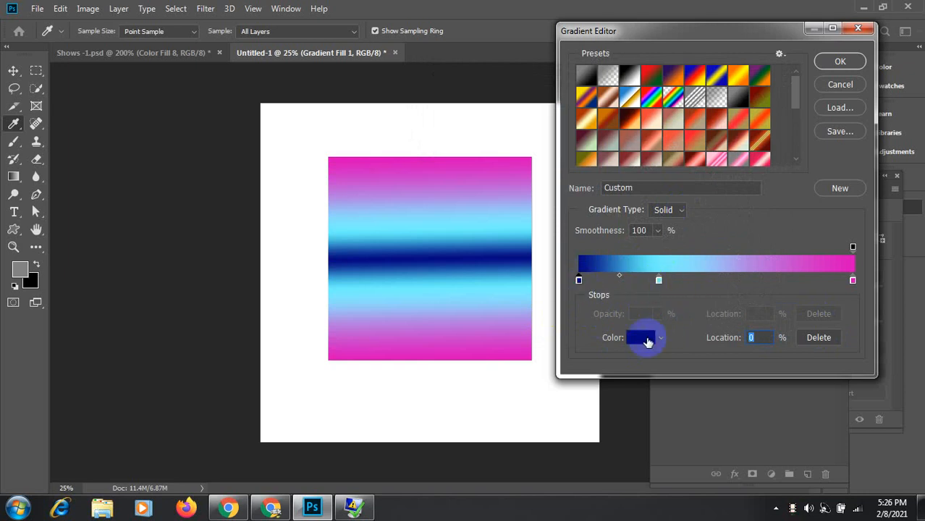
{"action": "left_click", "coordinate": [659, 281]}
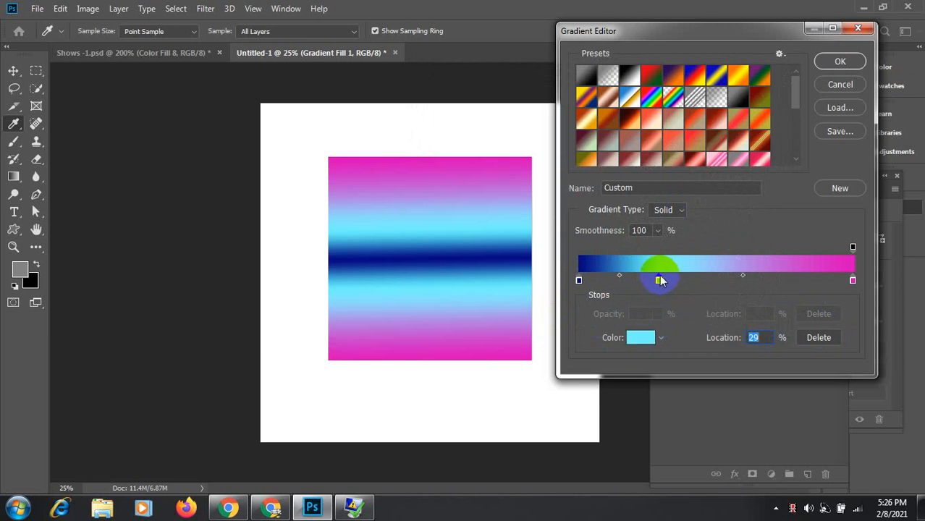
{"action": "left_click", "coordinate": [650, 338]}
{"action": "left_click", "coordinate": [852, 280]}
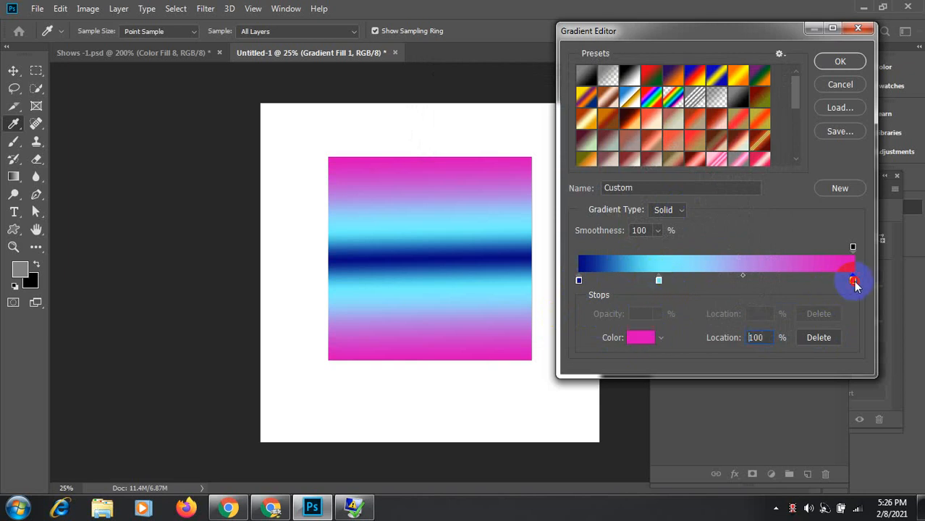
{"action": "left_click", "coordinate": [637, 341]}
{"action": "left_click", "coordinate": [848, 281]}
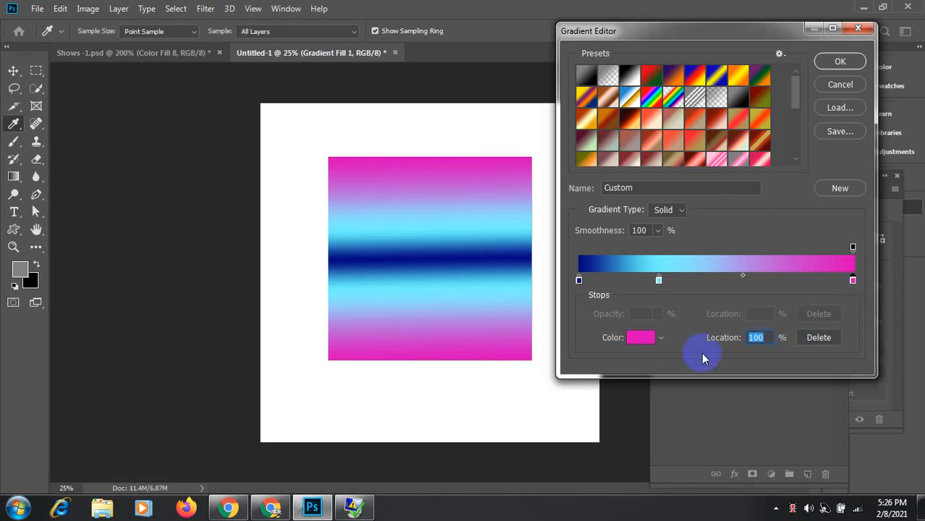
{"action": "left_click", "coordinate": [644, 340]}
{"action": "left_click", "coordinate": [596, 175]}
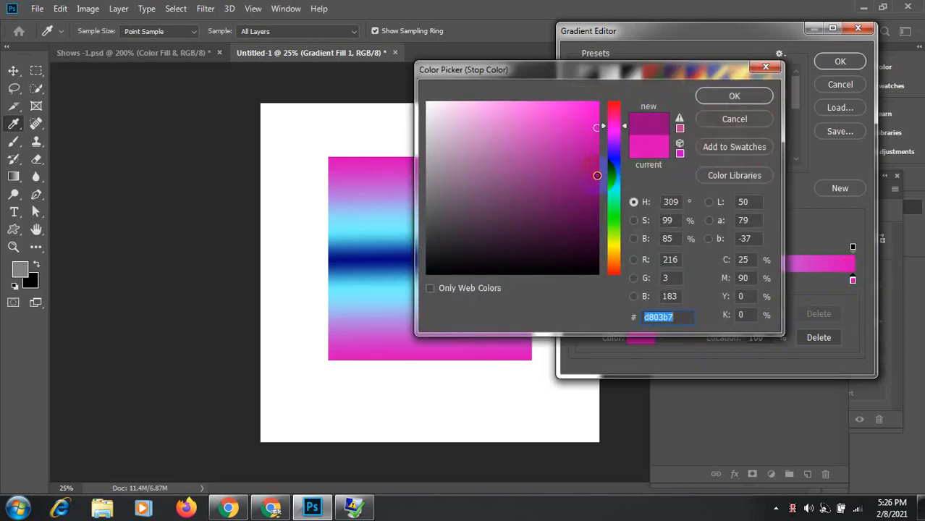
{"action": "left_click", "coordinate": [753, 103]}
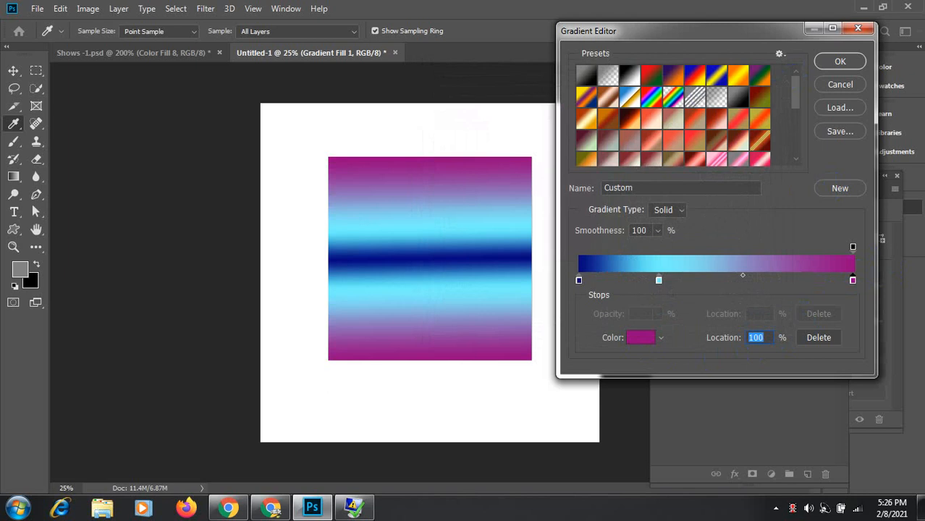
Step: Replace the 29% cyan stop with cyan stops at 78%, 23% and 57%
{"action": "left_click", "coordinate": [659, 280]}
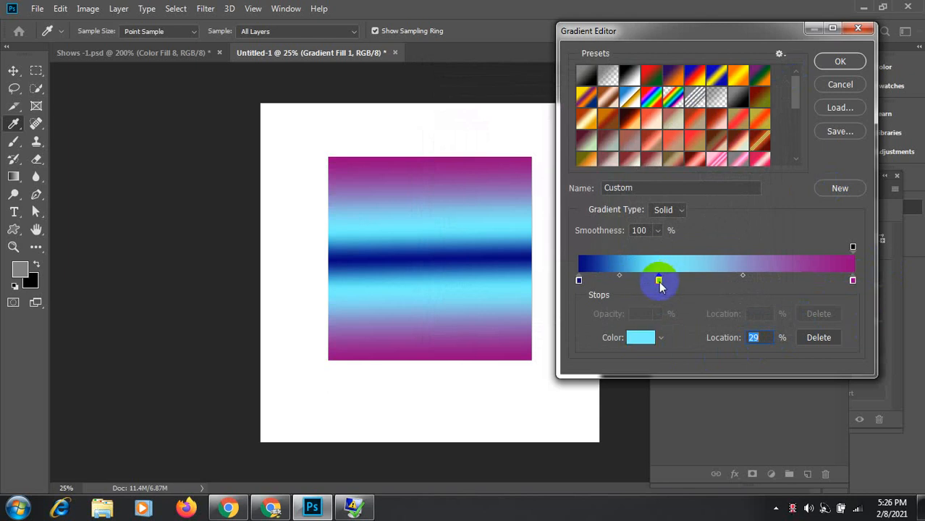
{"action": "left_click", "coordinate": [824, 337]}
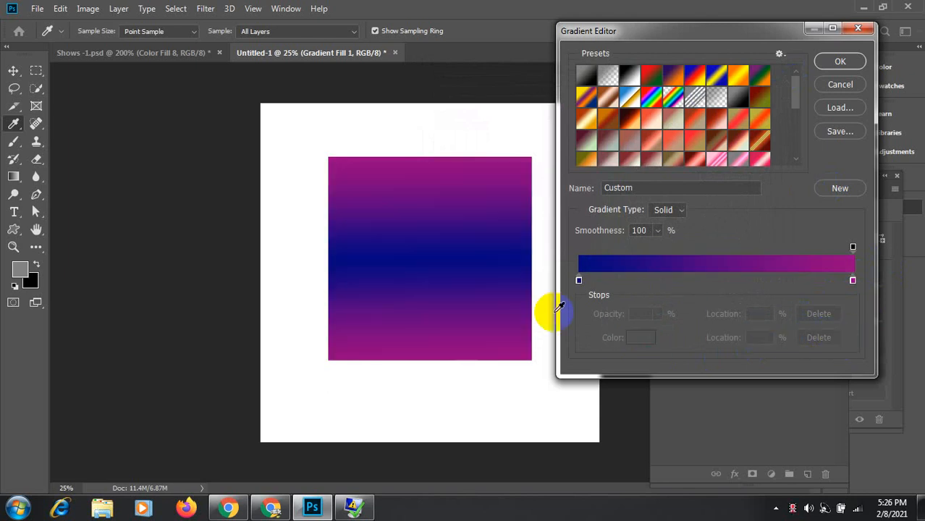
{"action": "left_click", "coordinate": [796, 278]}
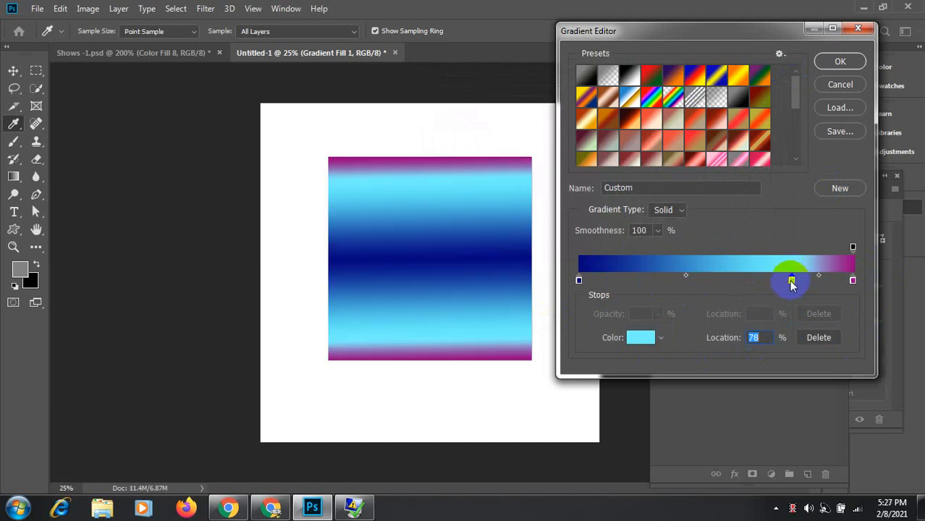
{"action": "left_click", "coordinate": [645, 279]}
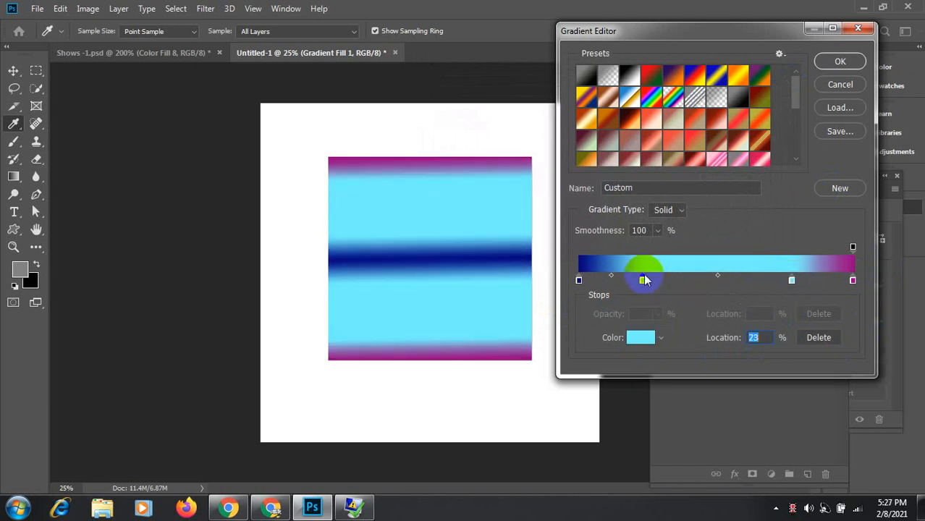
{"action": "left_click", "coordinate": [735, 279]}
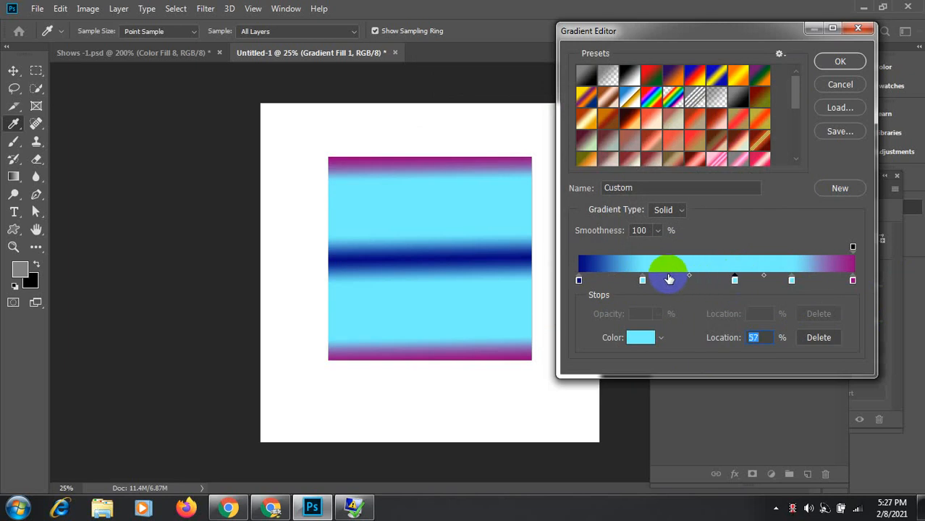
Step: Delete the stops at 78%, 57%, 32% and 23%
{"action": "left_click", "coordinate": [791, 279]}
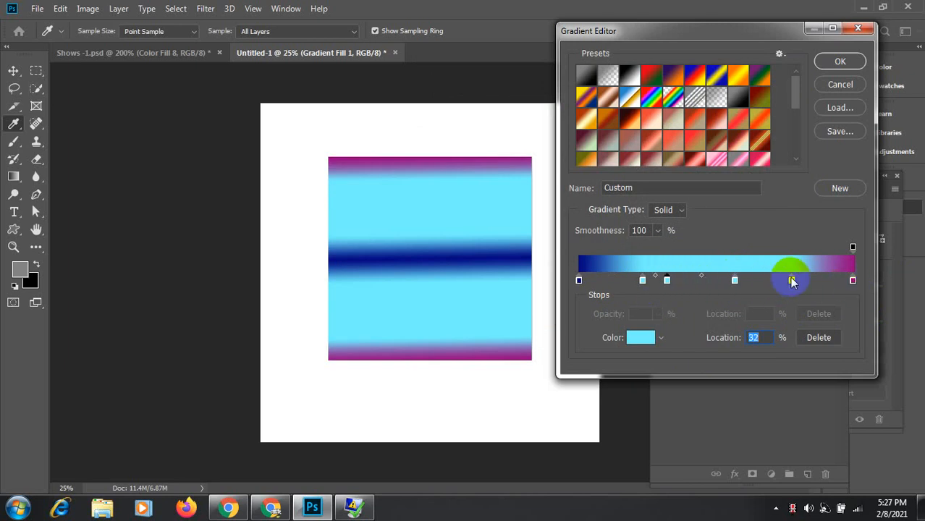
{"action": "left_click", "coordinate": [825, 337]}
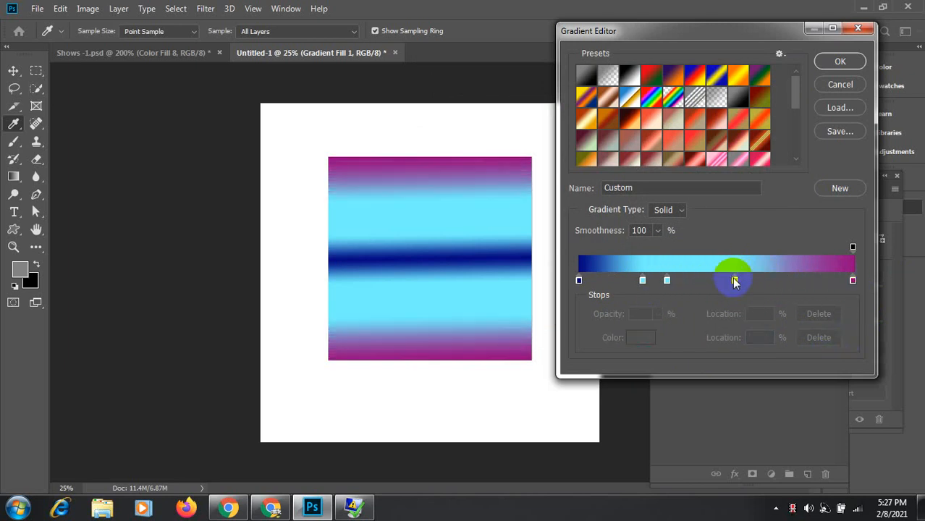
{"action": "left_click", "coordinate": [735, 279]}
{"action": "left_click", "coordinate": [819, 338]}
{"action": "left_click", "coordinate": [667, 280]}
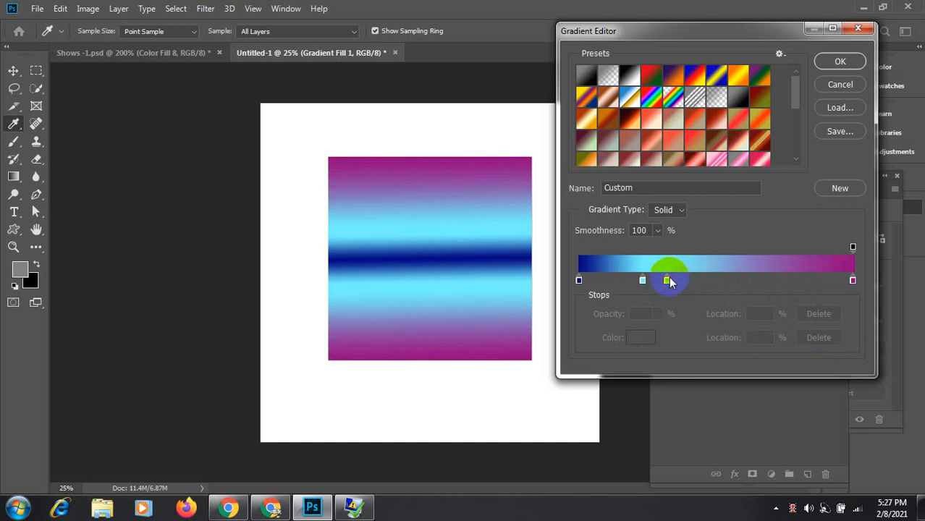
{"action": "left_click", "coordinate": [832, 337]}
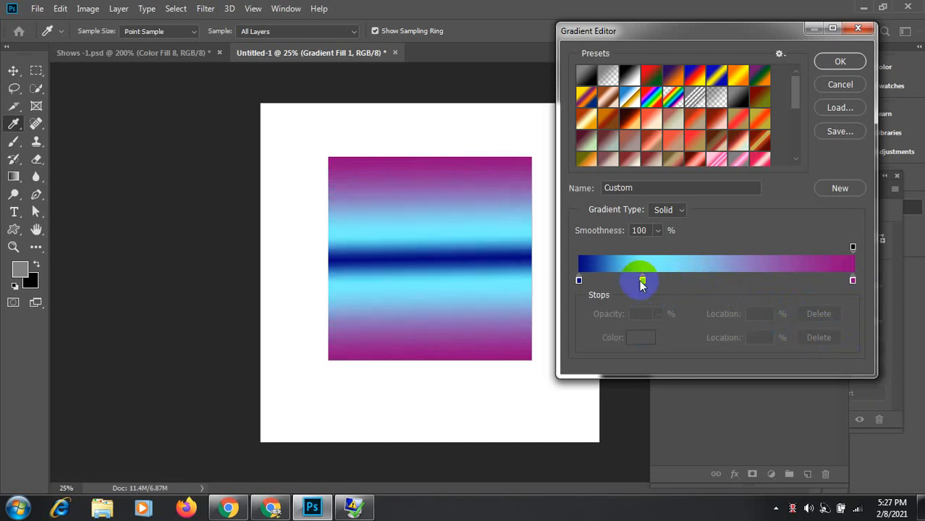
{"action": "left_click", "coordinate": [642, 279]}
{"action": "left_click", "coordinate": [833, 338]}
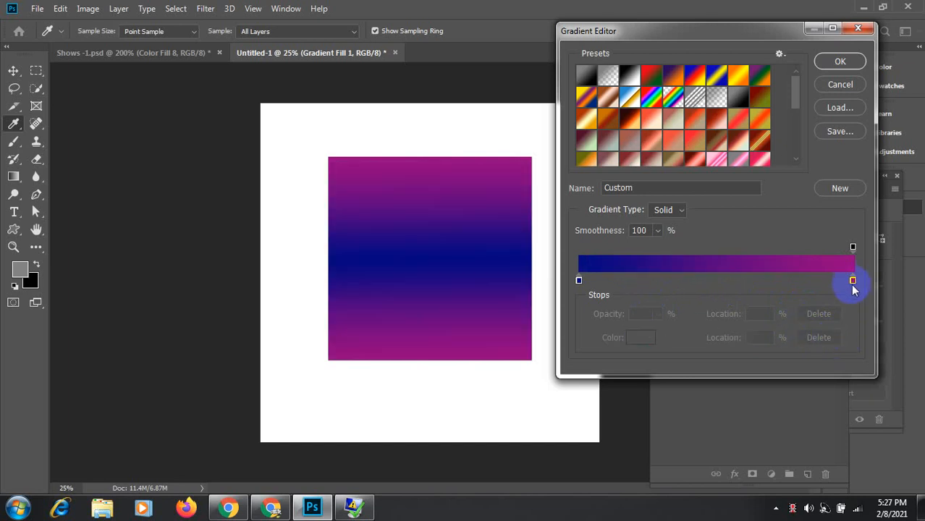
Step: Change the 100% end stop to a light pink
{"action": "left_click", "coordinate": [852, 281]}
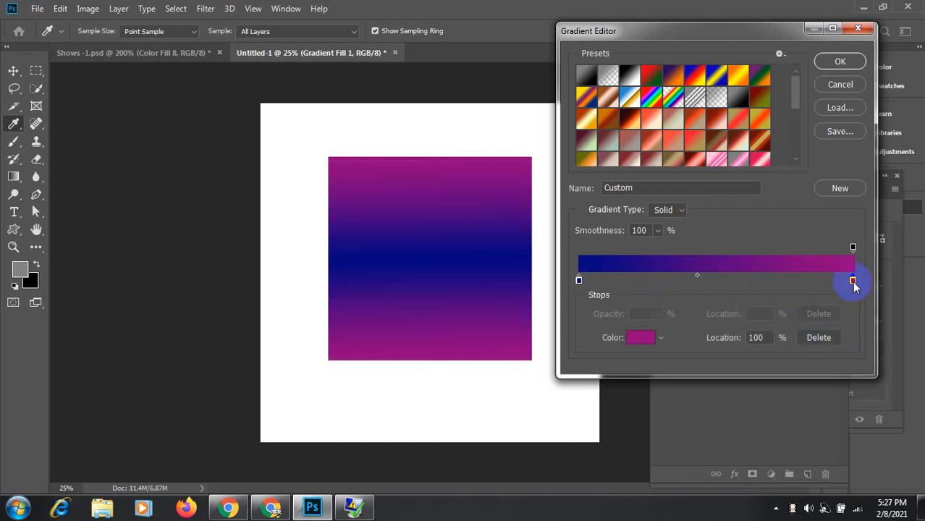
{"action": "left_click", "coordinate": [642, 336]}
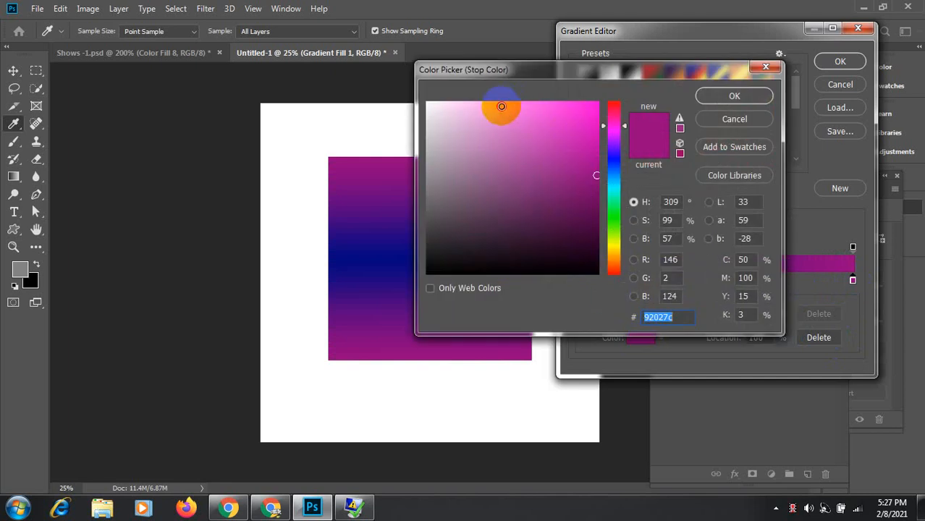
{"action": "left_click", "coordinate": [502, 107]}
{"action": "left_click", "coordinate": [730, 95]}
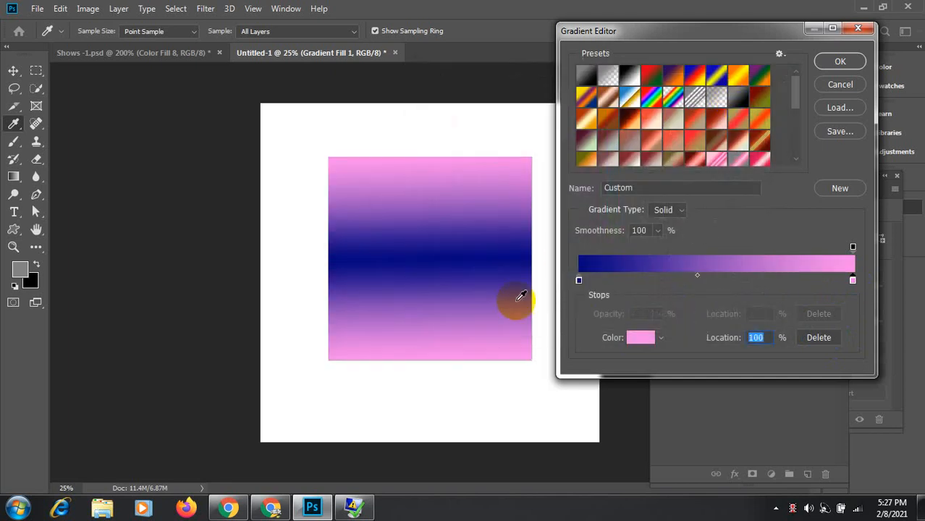
Step: Accept the navy-to-pink gradient and switch the fill style to Diamond
{"action": "left_click", "coordinate": [840, 62]}
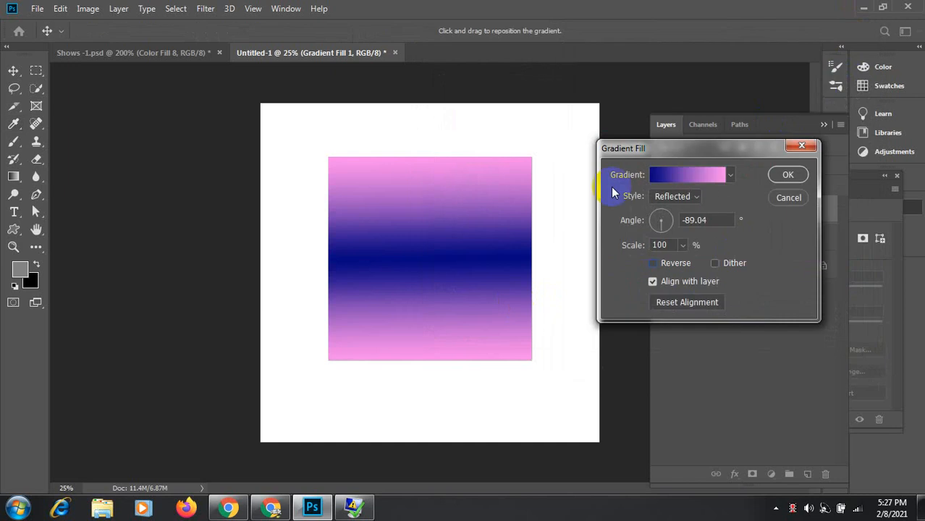
{"action": "left_click", "coordinate": [697, 199]}
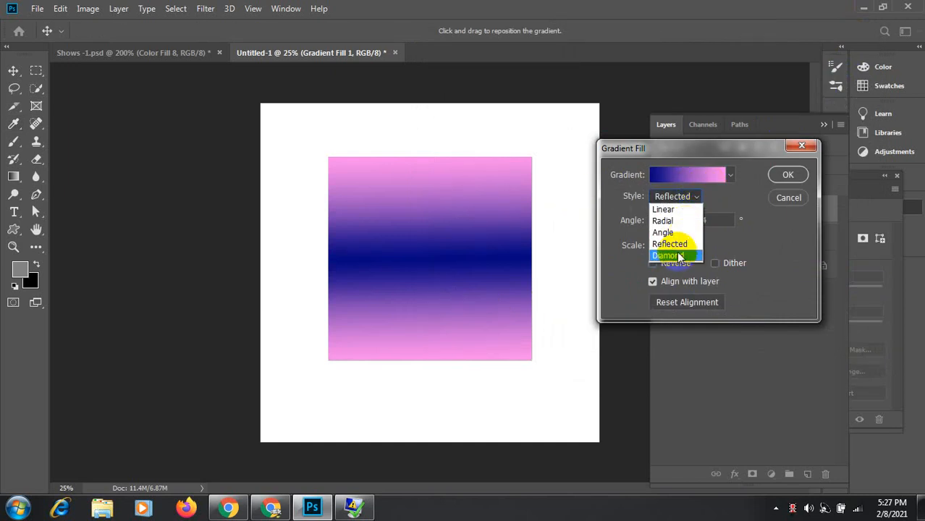
{"action": "left_click", "coordinate": [679, 256]}
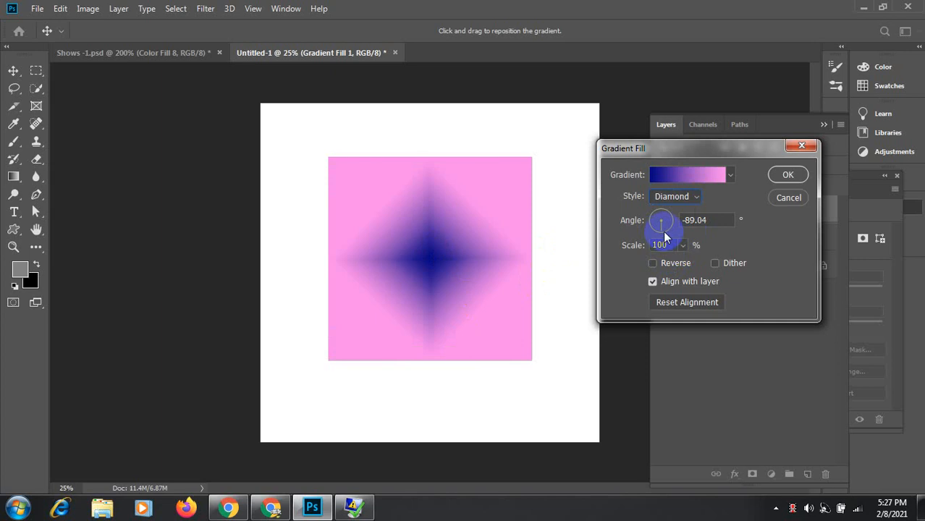
{"action": "left_click", "coordinate": [654, 262]}
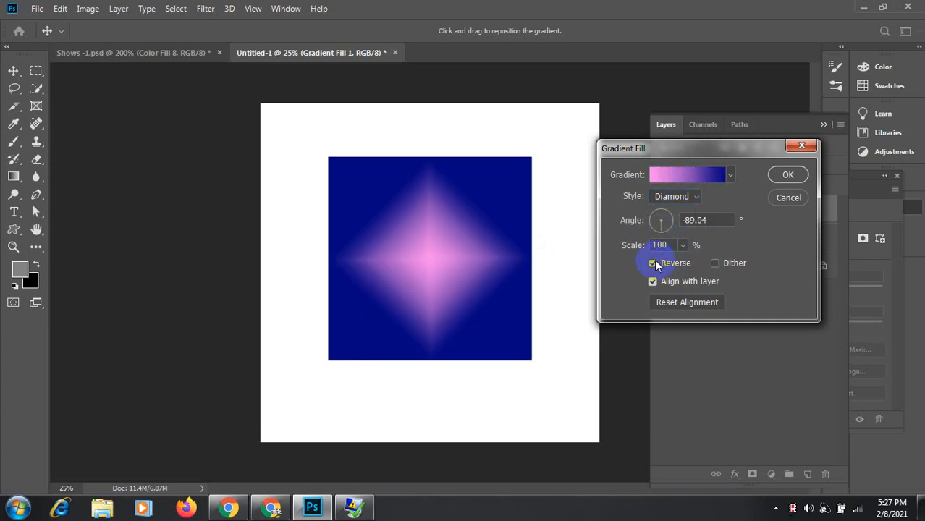
{"action": "left_click", "coordinate": [653, 263]}
Step: Rotate the diamond to -136.66° at 145% scale and apply the gradient fill
{"action": "mouse_move", "coordinate": [660, 232]}
{"action": "left_mouse_down"}
{"action": "mouse_move", "coordinate": [672, 221]}
{"action": "mouse_move", "coordinate": [653, 213]}
{"action": "mouse_move", "coordinate": [656, 233]}
{"action": "left_mouse_up"}
{"action": "left_click", "coordinate": [687, 246]}
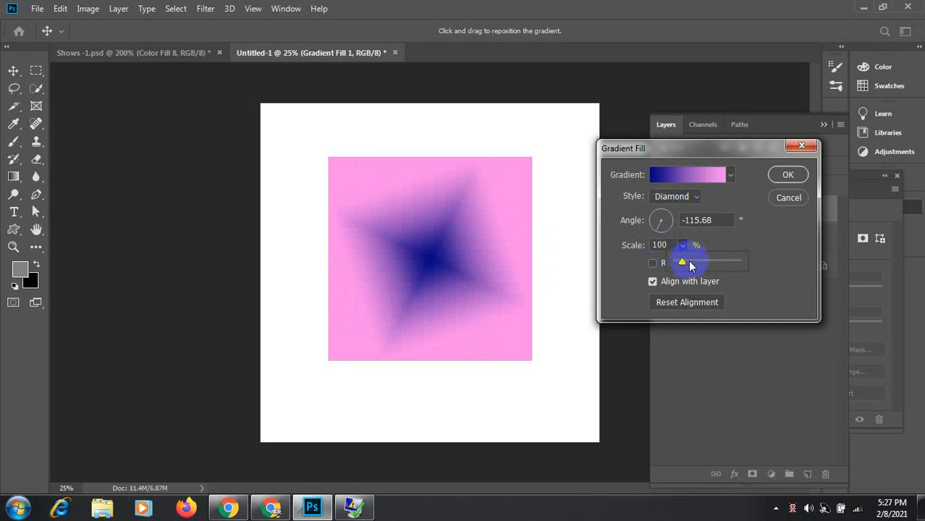
{"action": "mouse_move", "coordinate": [679, 262]}
{"action": "left_mouse_down"}
{"action": "mouse_move", "coordinate": [713, 265]}
{"action": "mouse_move", "coordinate": [692, 264]}
{"action": "left_mouse_up"}
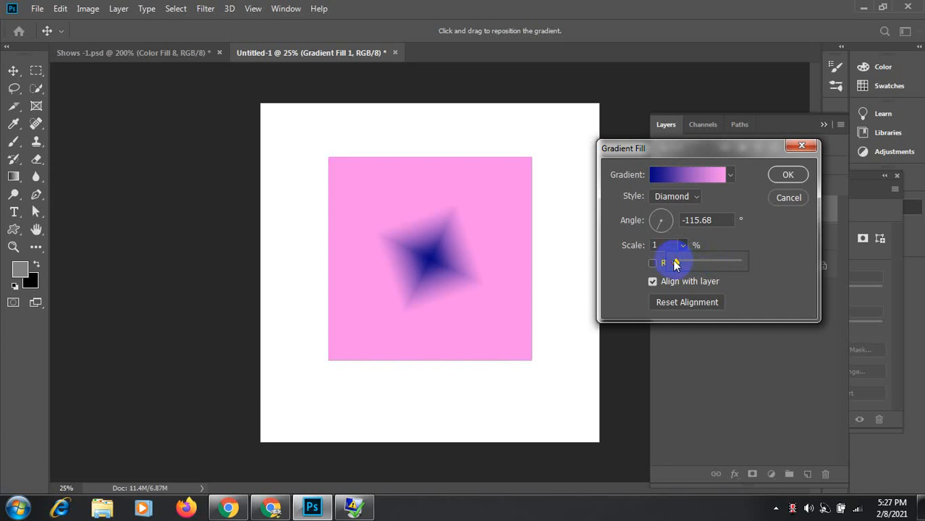
{"action": "left_click_drag", "start_coordinate": [677, 263], "coordinate": [679, 265]}
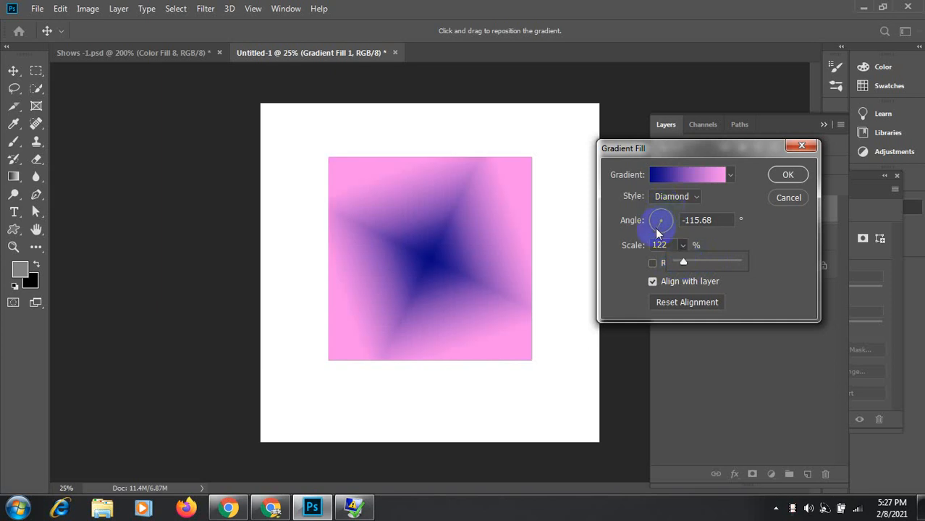
{"action": "left_click_drag", "start_coordinate": [656, 231], "coordinate": [653, 232]}
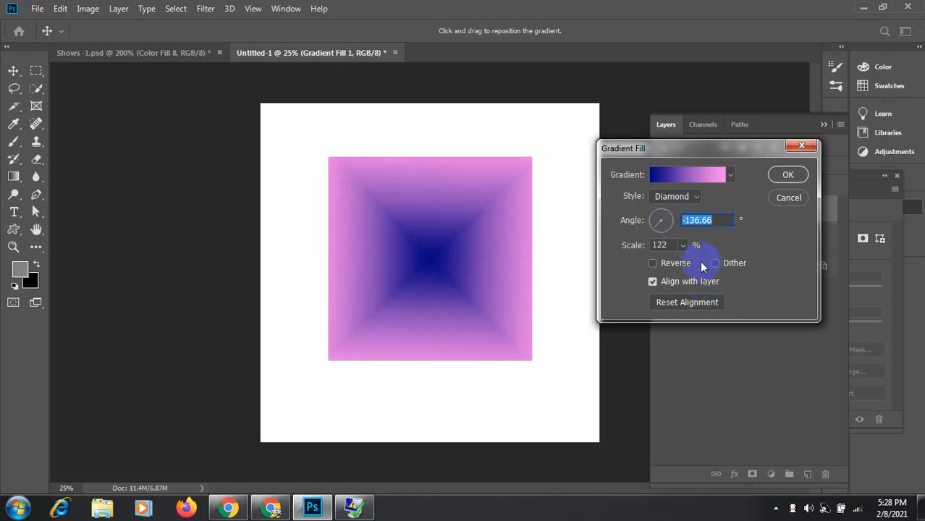
{"action": "left_click", "coordinate": [682, 245]}
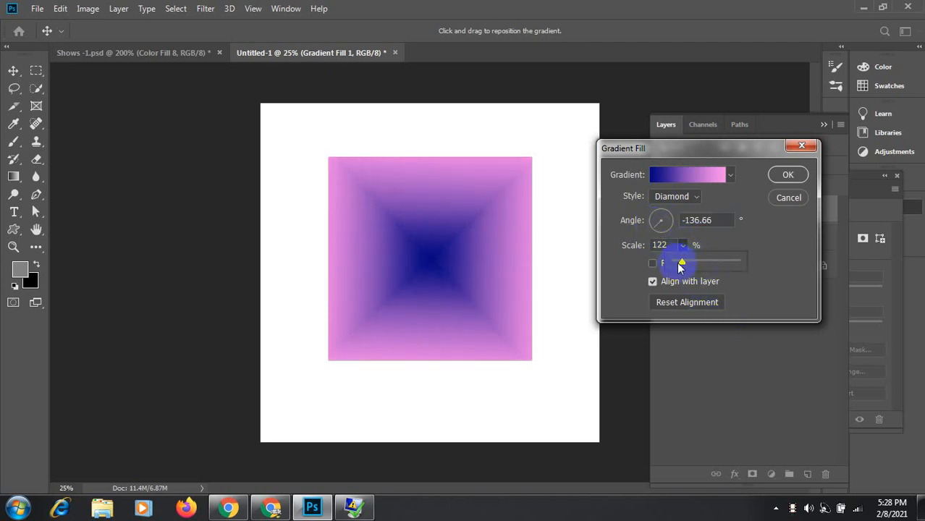
{"action": "mouse_move", "coordinate": [681, 267]}
{"action": "left_mouse_down"}
{"action": "mouse_move", "coordinate": [694, 266]}
{"action": "mouse_move", "coordinate": [684, 266]}
{"action": "left_mouse_up"}
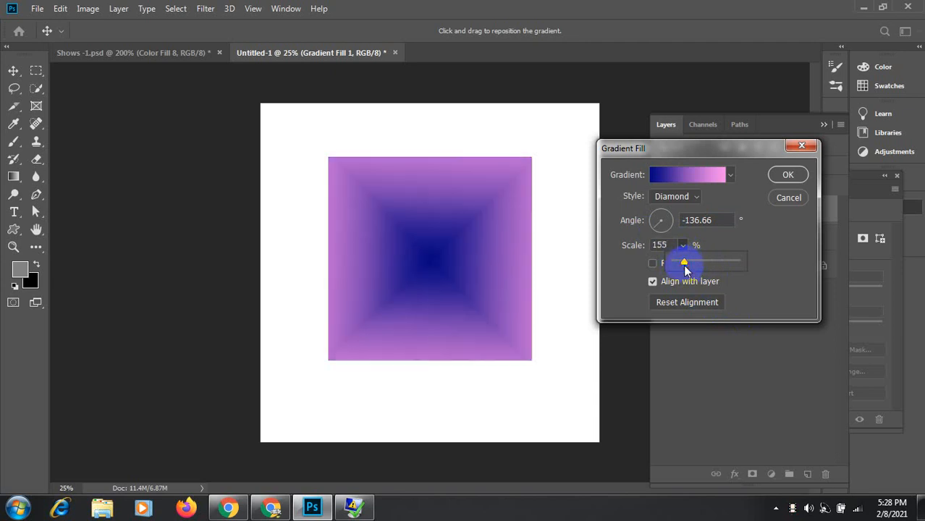
{"action": "left_click", "coordinate": [655, 245]}
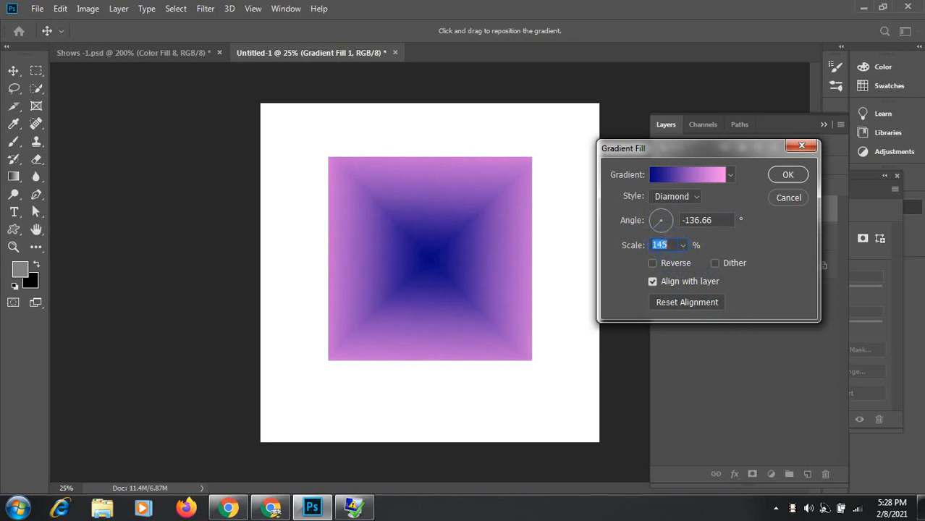
{"action": "left_click", "coordinate": [787, 175]}
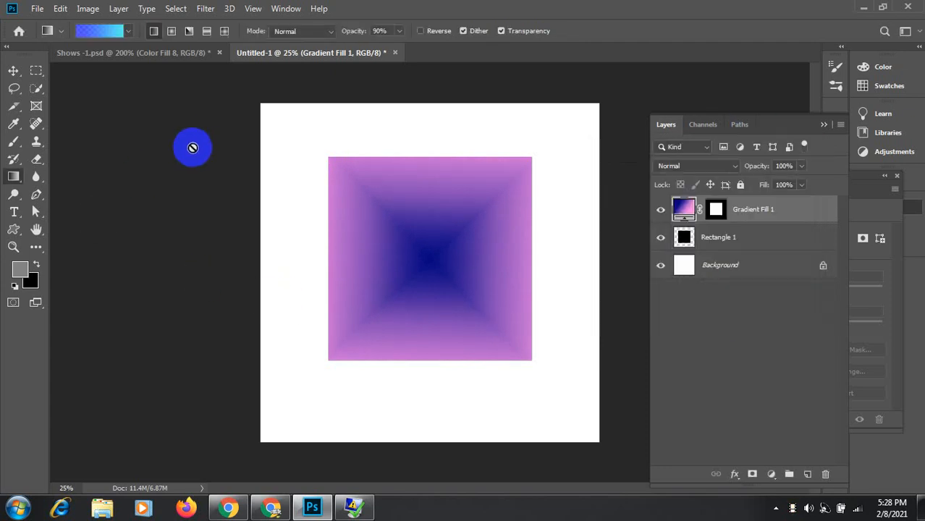
Step: Add a red Gradient Overlay to Gradient Fill 1 and move the Layer Style dialog off the canvas
{"action": "left_click", "coordinate": [13, 70]}
{"action": "mouse_move", "coordinate": [448, 270]}
{"action": "left_mouse_down"}
{"action": "mouse_move", "coordinate": [392, 258]}
{"action": "mouse_move", "coordinate": [447, 269]}
{"action": "left_mouse_up"}
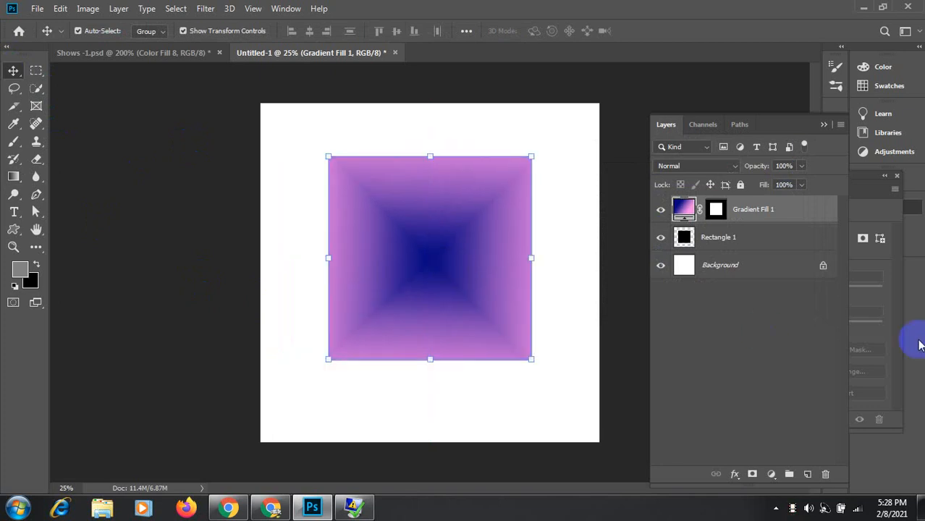
{"action": "left_click", "coordinate": [735, 476]}
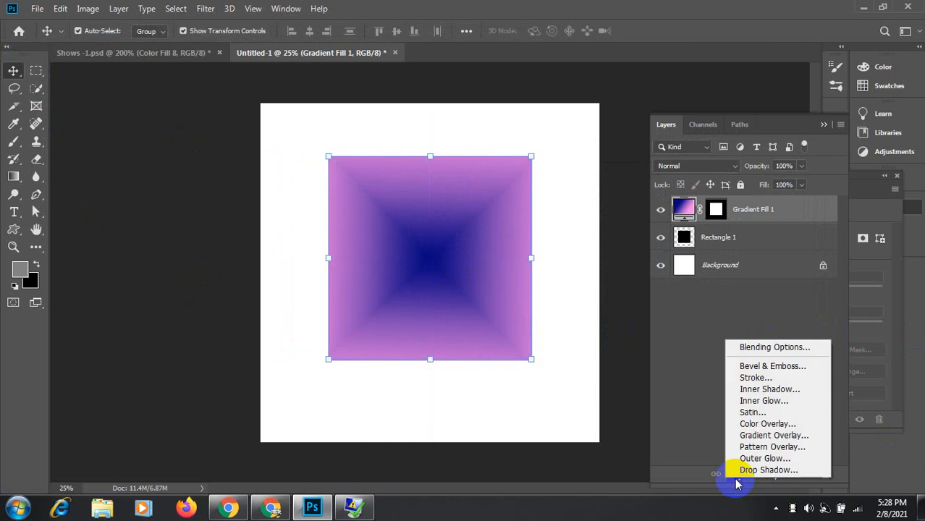
{"action": "left_click", "coordinate": [776, 349]}
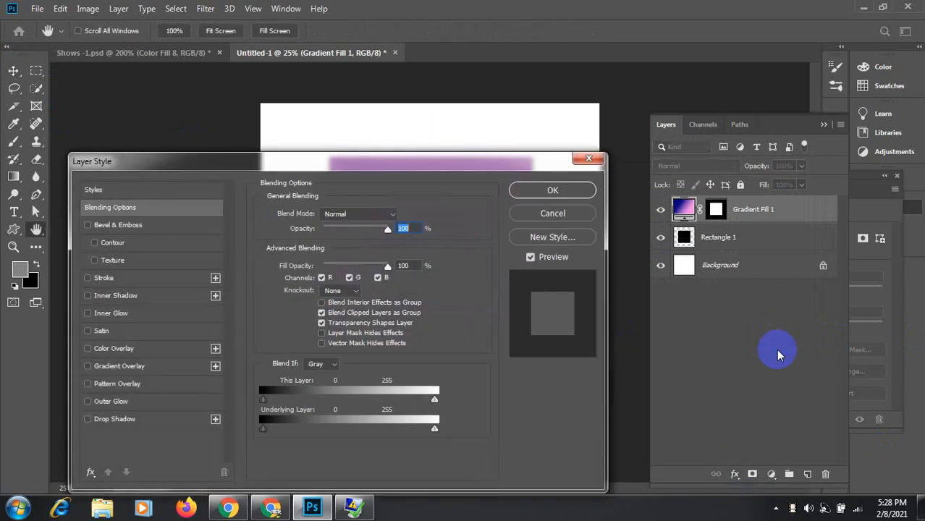
{"action": "left_click", "coordinate": [87, 368]}
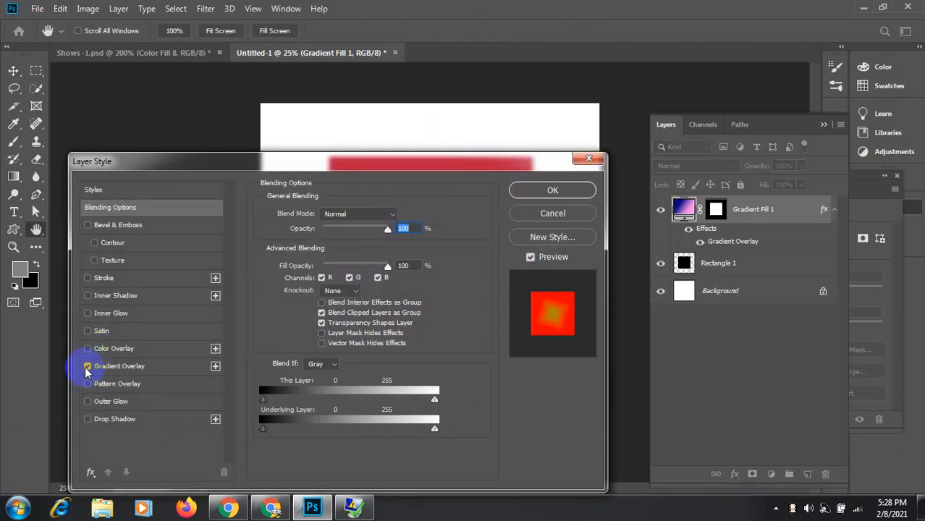
{"action": "left_click_drag", "start_coordinate": [442, 172], "coordinate": [356, 331]}
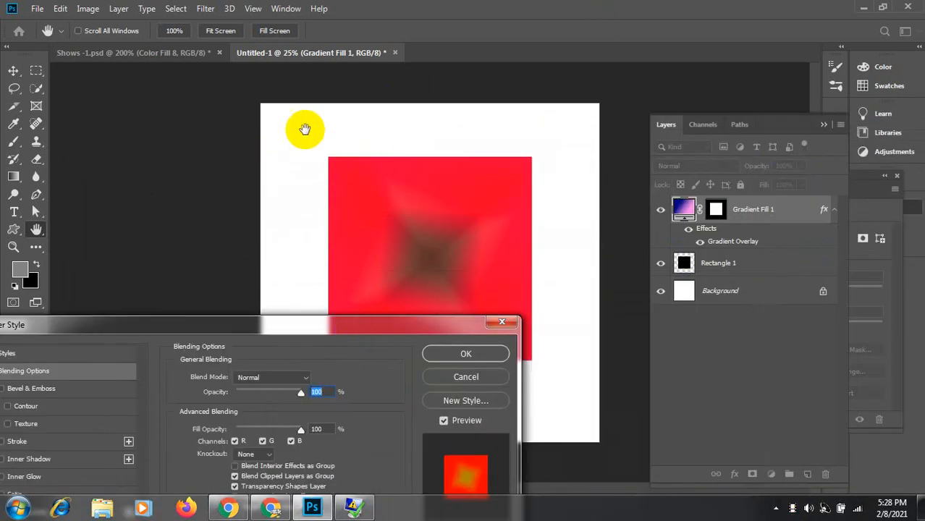
{"action": "left_click_drag", "start_coordinate": [366, 123], "coordinate": [603, 276]}
Step: Discard the fill layer's overlay, zoom the square to 33.3% and select Rectangle 1
{"action": "left_click", "coordinate": [485, 375]}
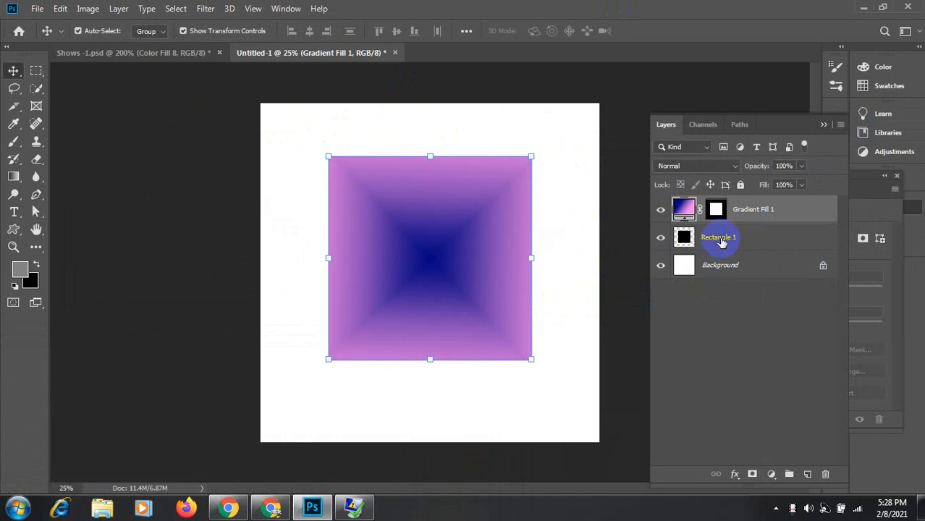
{"action": "left_click", "coordinate": [722, 241], "text": "shift"}
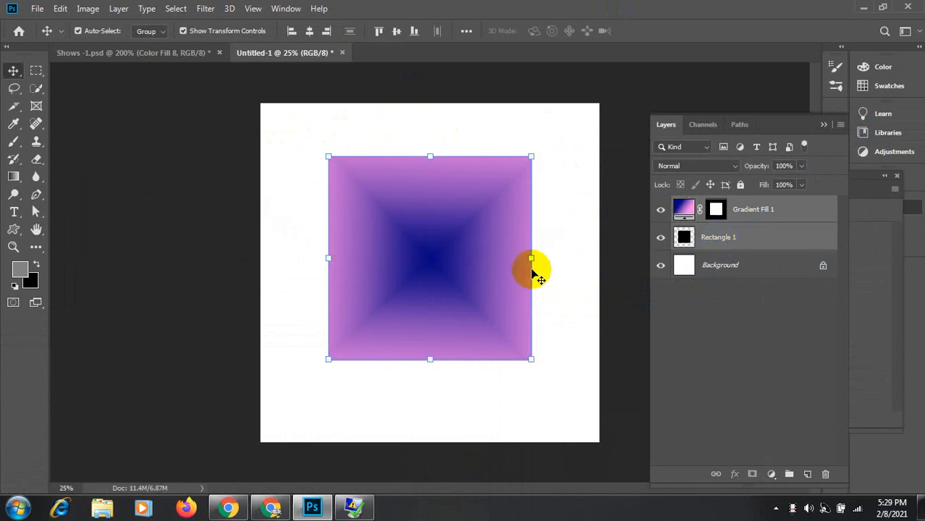
{"action": "key", "text": "ctrl+space"}
{"action": "left_click", "coordinate": [453, 291]}
{"action": "left_click_drag", "start_coordinate": [458, 285], "coordinate": [291, 284]}
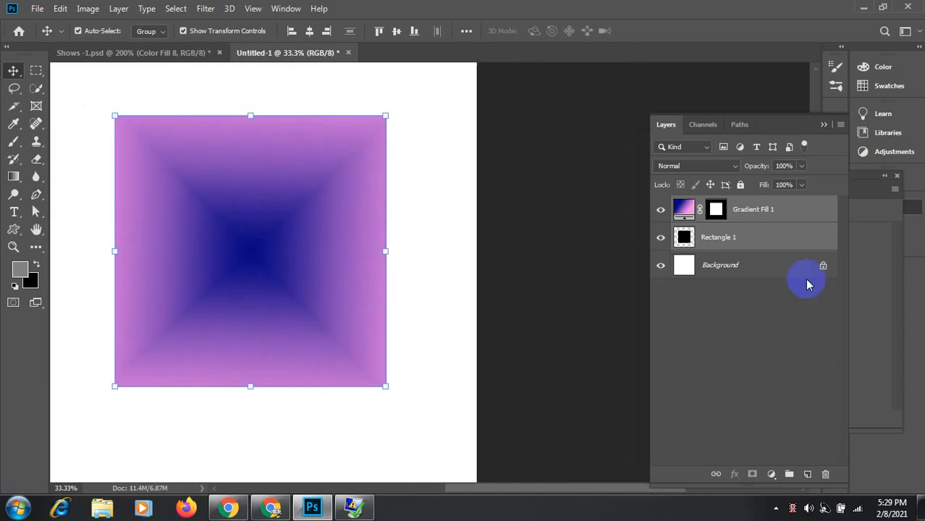
{"action": "left_click", "coordinate": [558, 213]}
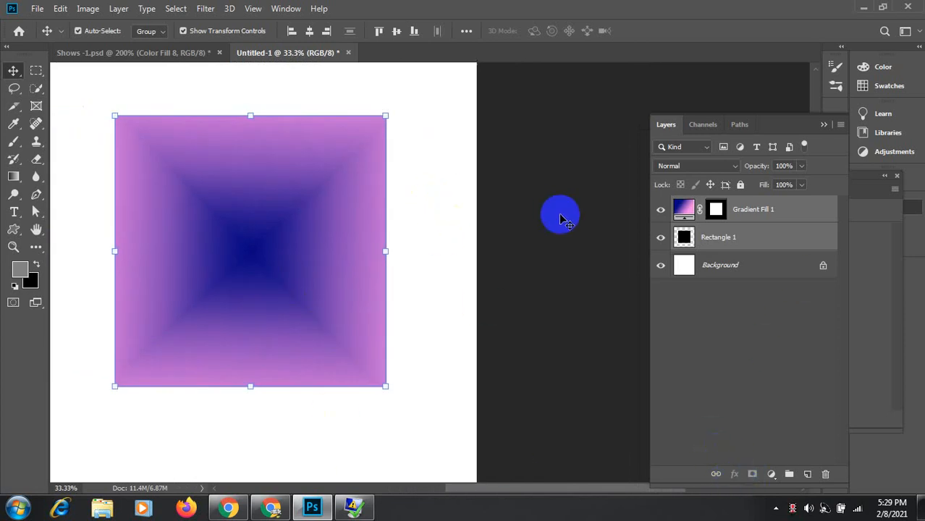
{"action": "left_click", "coordinate": [706, 239]}
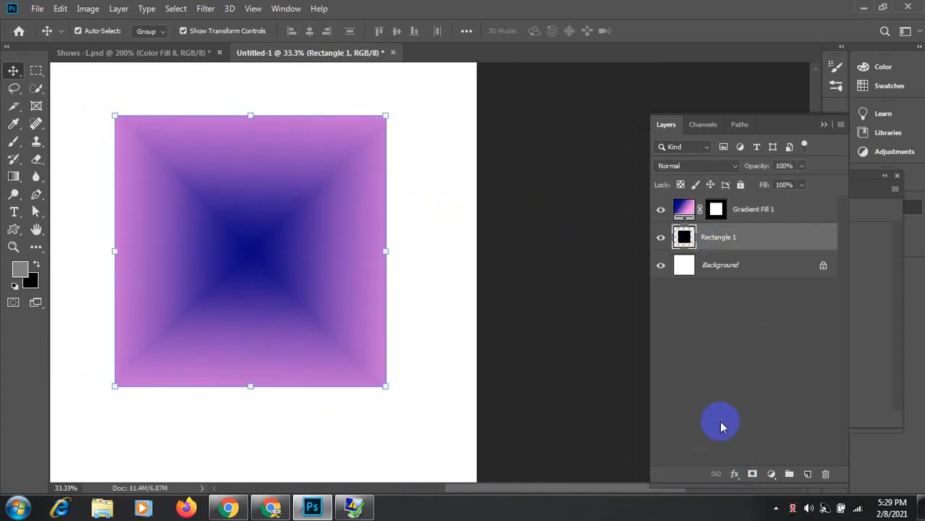
Step: Try a Linear Light gradient overlay at lower opacity on Rectangle 1, then cancel it
{"action": "left_click", "coordinate": [735, 475]}
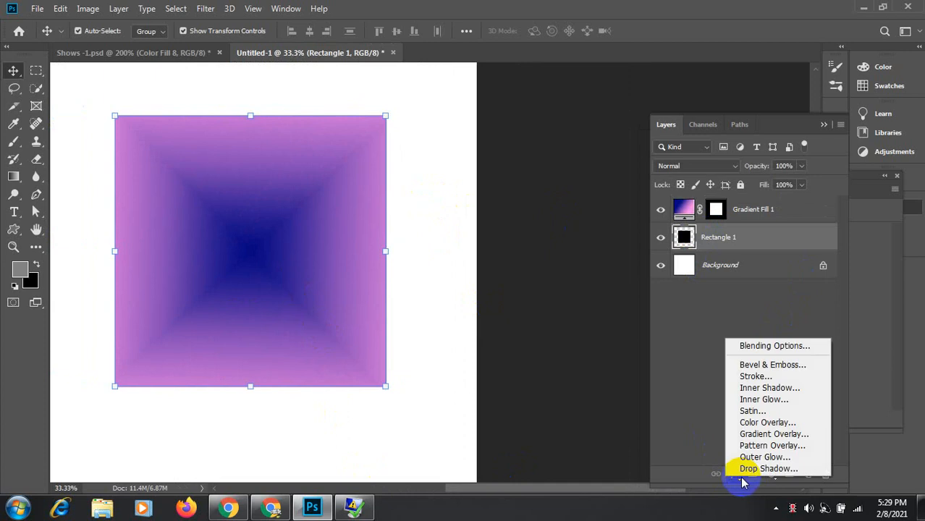
{"action": "left_click", "coordinate": [765, 346]}
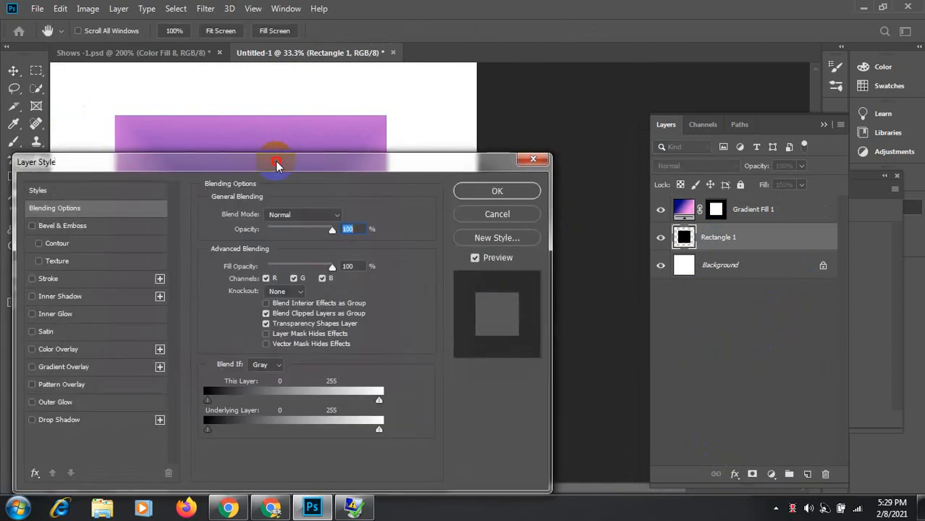
{"action": "left_click_drag", "start_coordinate": [272, 163], "coordinate": [649, 101]}
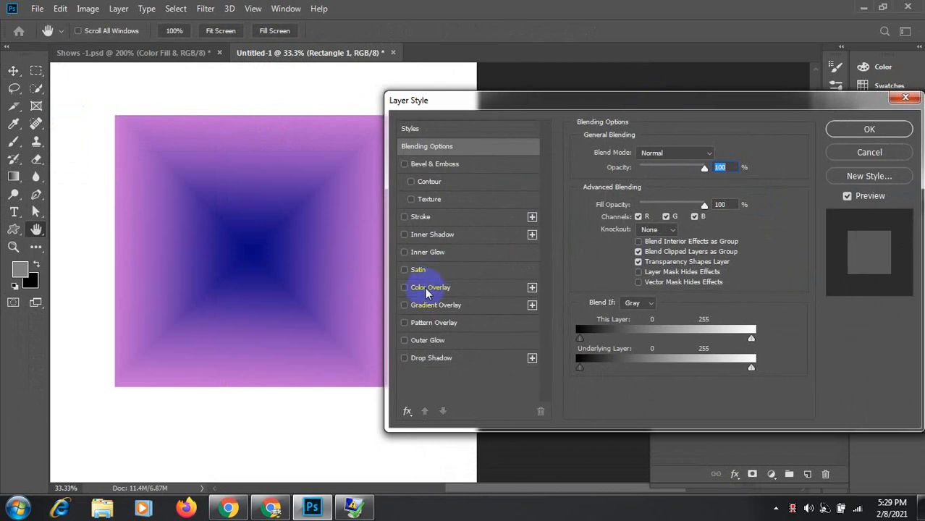
{"action": "left_click", "coordinate": [434, 305]}
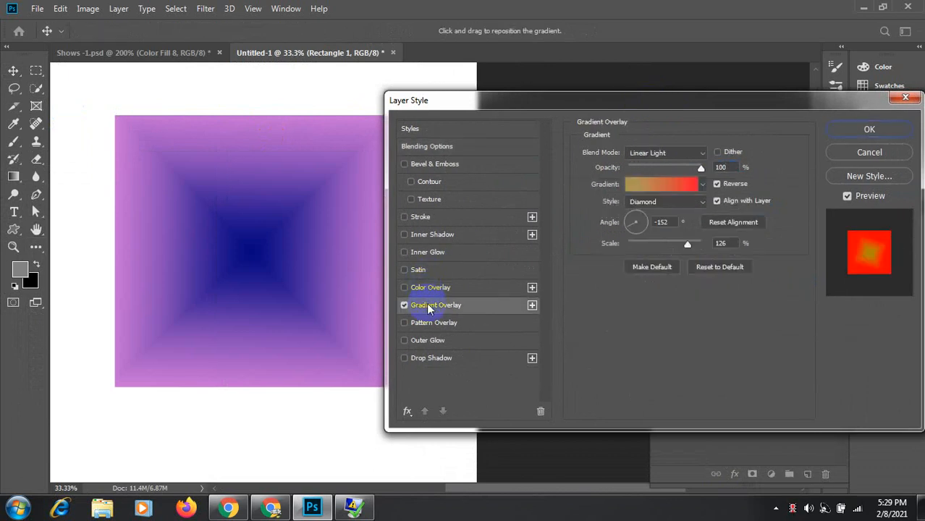
{"action": "left_click", "coordinate": [700, 151]}
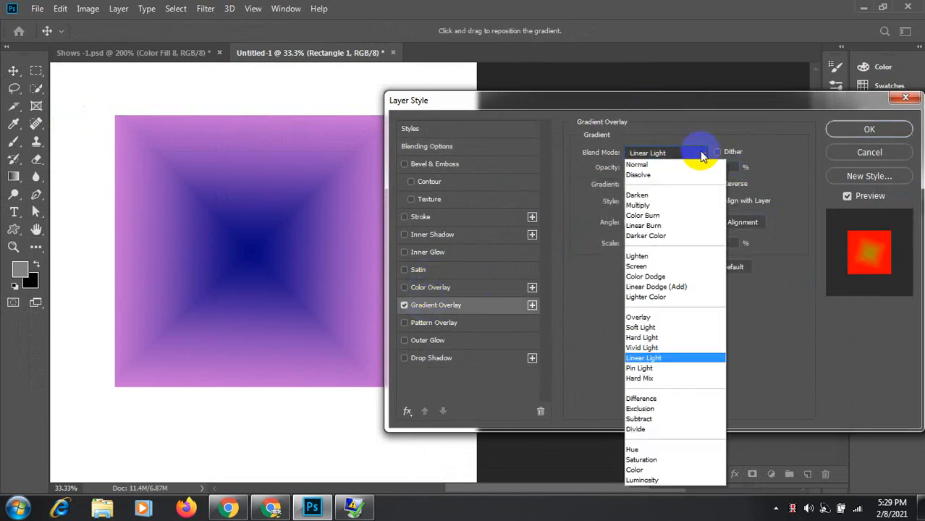
{"action": "left_click", "coordinate": [699, 151]}
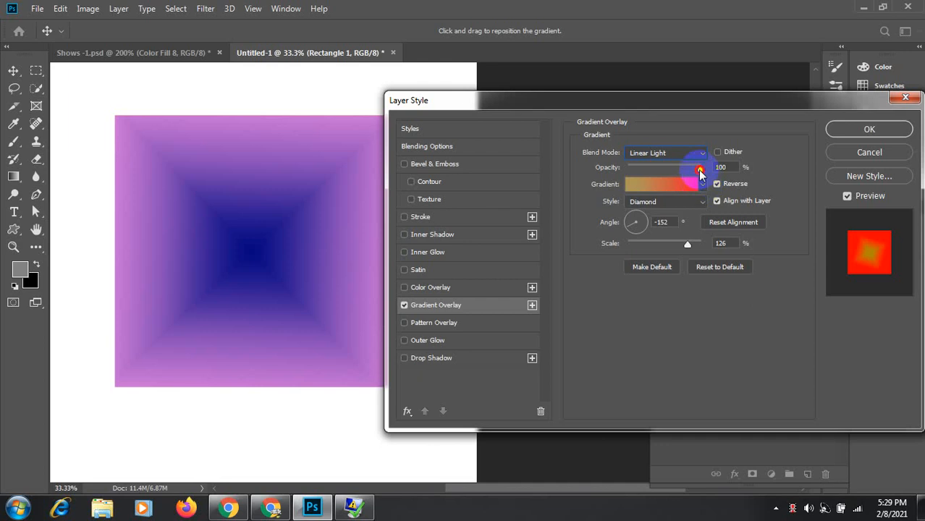
{"action": "left_click_drag", "start_coordinate": [699, 172], "coordinate": [663, 174]}
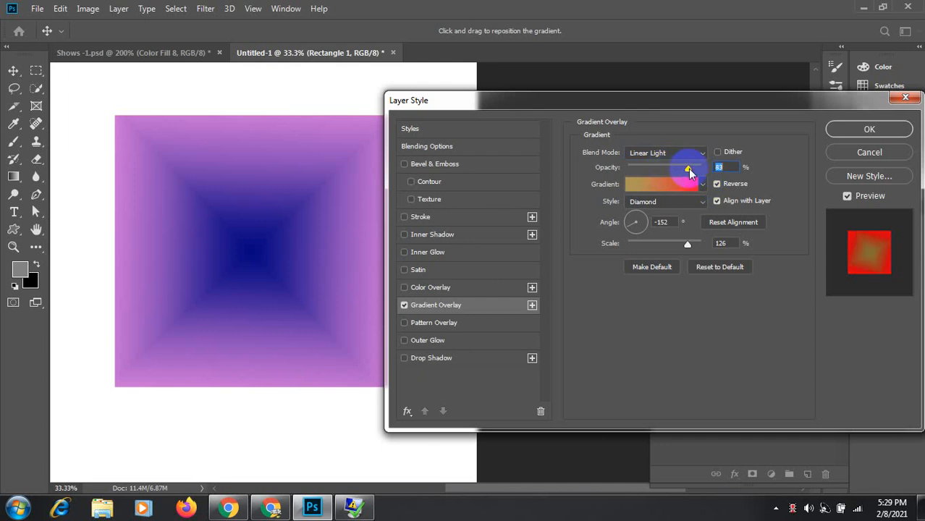
{"action": "left_click", "coordinate": [662, 185]}
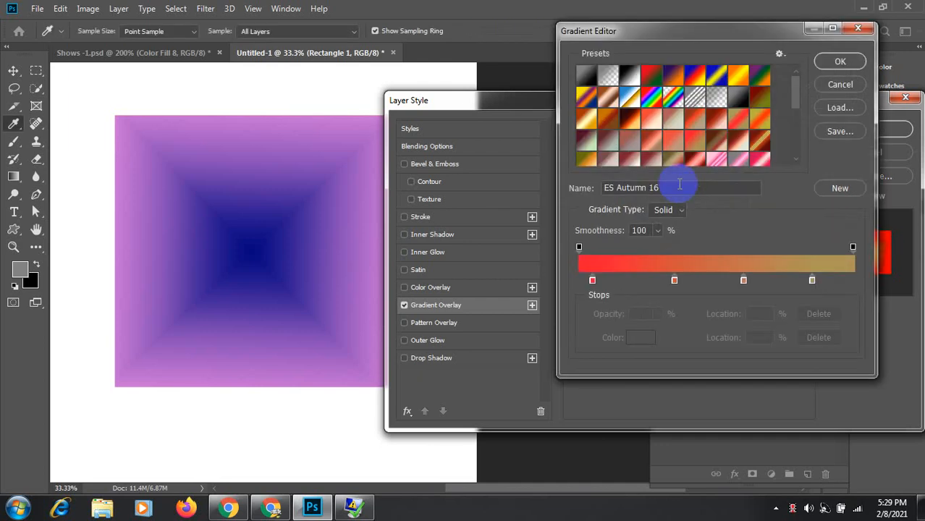
{"action": "left_click", "coordinate": [839, 86]}
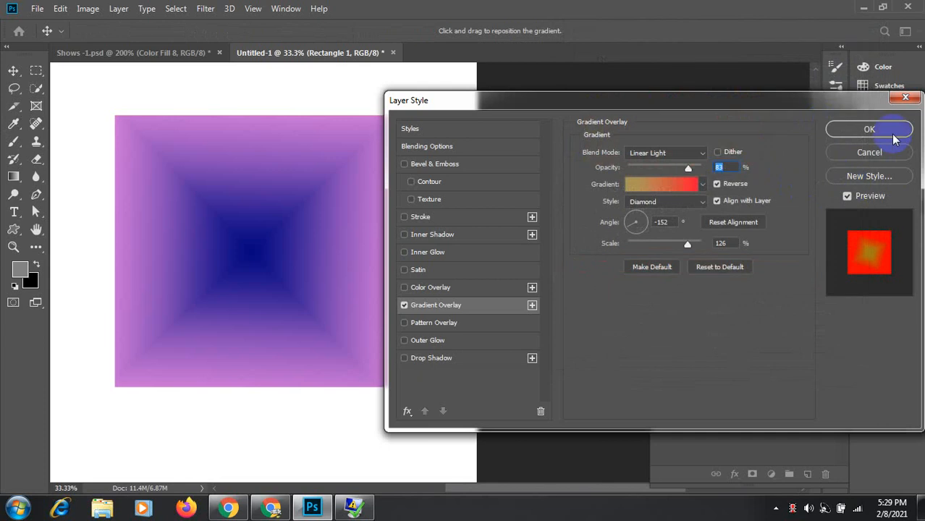
{"action": "left_click", "coordinate": [883, 162]}
{"action": "left_click", "coordinate": [661, 208]}
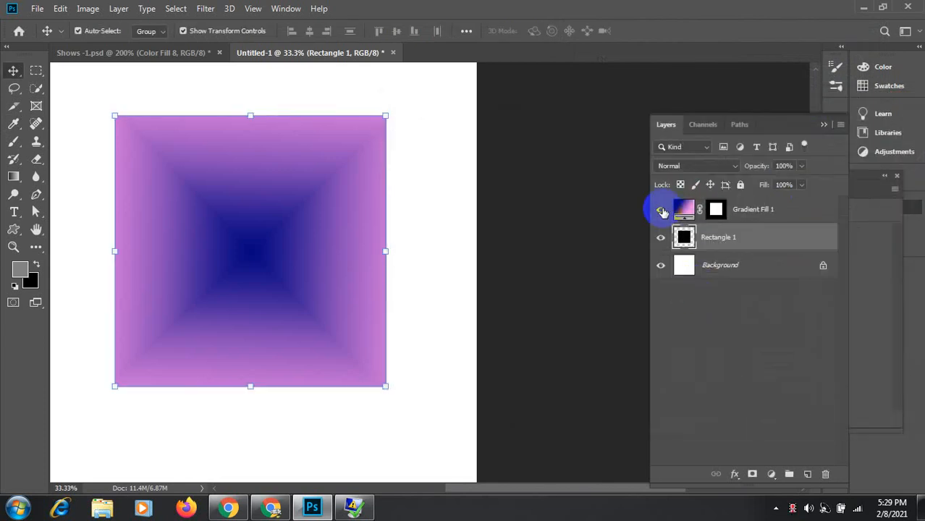
Step: Hide Gradient Fill 1 and add a Diamond gradient overlay to Rectangle 1
{"action": "left_click", "coordinate": [686, 239]}
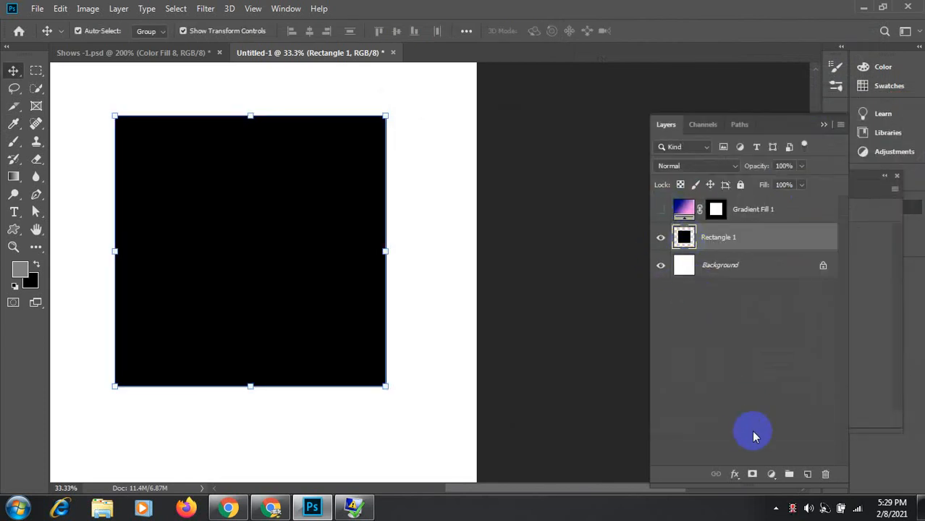
{"action": "left_click", "coordinate": [736, 474]}
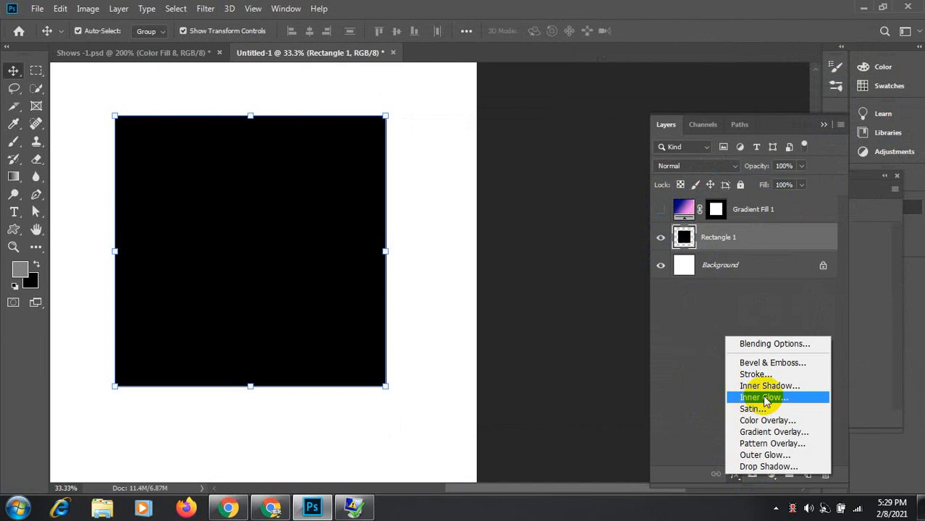
{"action": "left_click", "coordinate": [766, 342]}
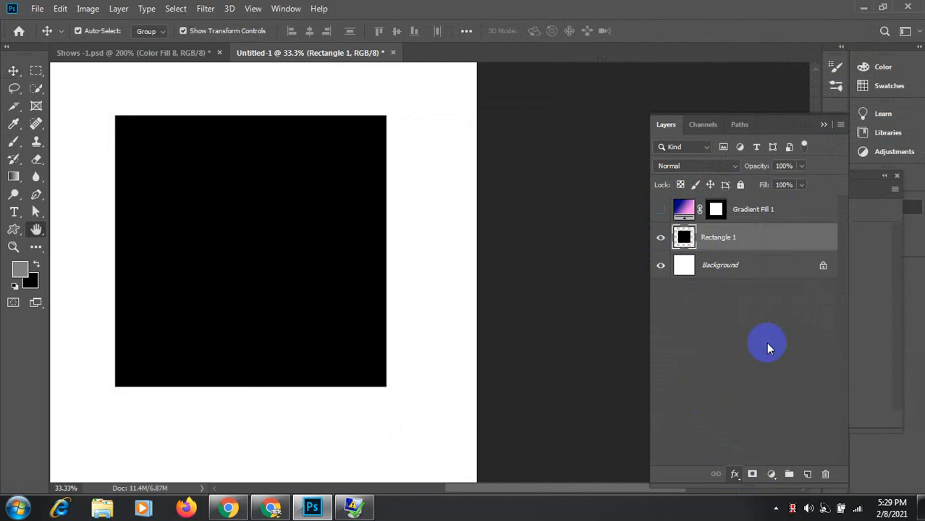
{"action": "left_click", "coordinate": [422, 306]}
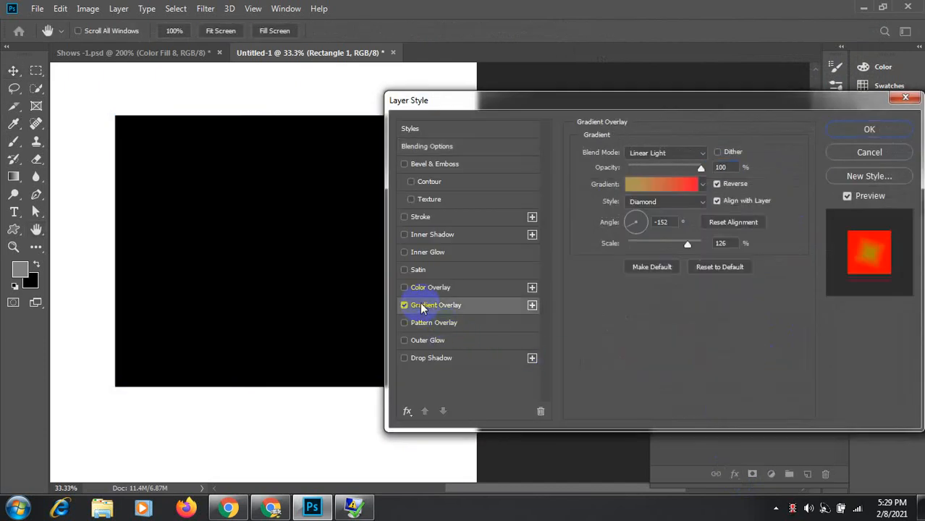
{"action": "left_click_drag", "start_coordinate": [644, 100], "coordinate": [663, 86]}
Step: Set the overlay gradient to the ES Autumn 23 preset
{"action": "left_click", "coordinate": [698, 173]}
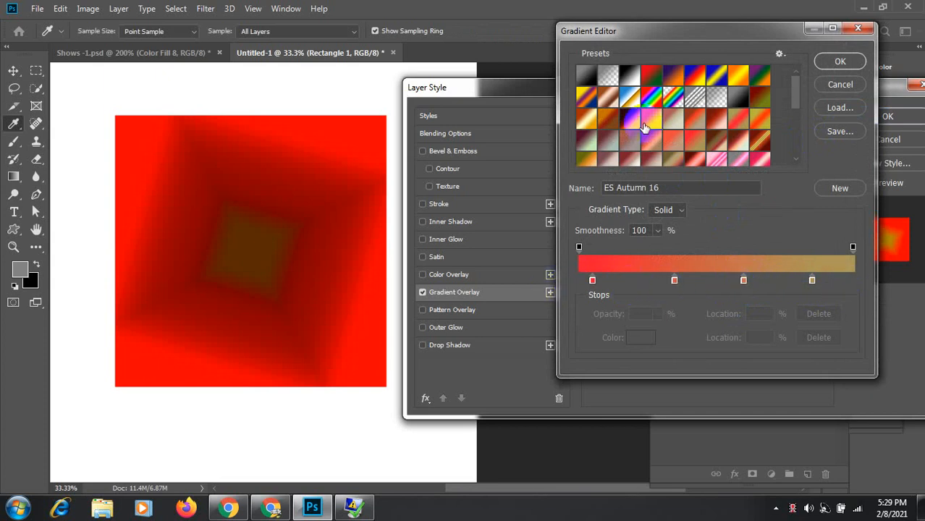
{"action": "left_click_drag", "start_coordinate": [798, 102], "coordinate": [796, 121]}
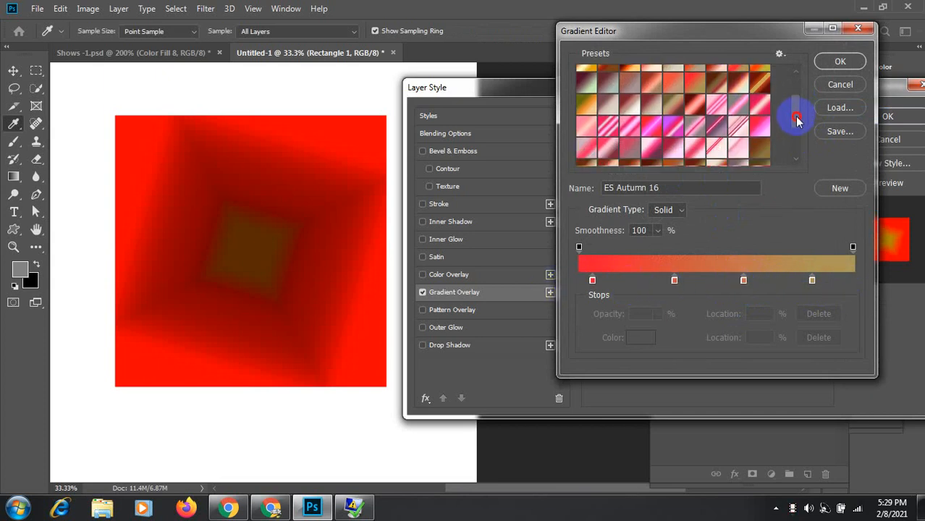
{"action": "left_click", "coordinate": [653, 107]}
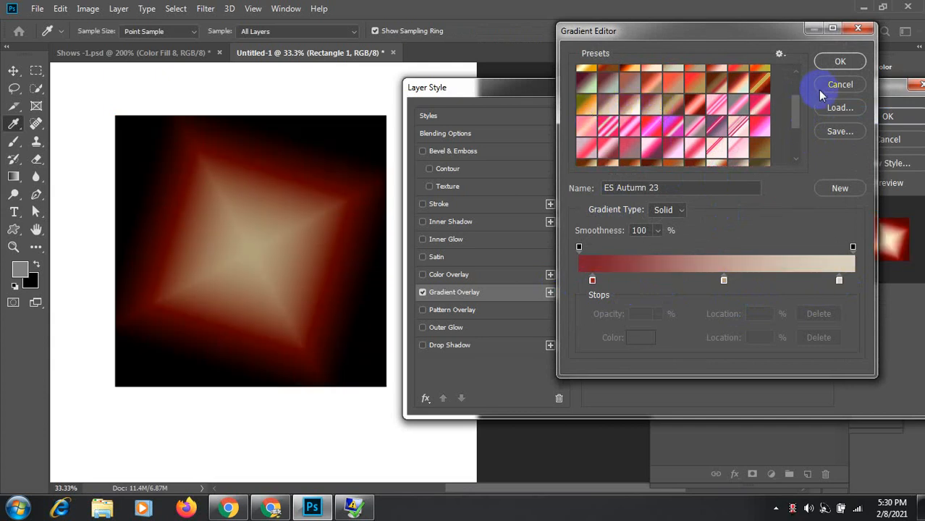
{"action": "left_click", "coordinate": [842, 62]}
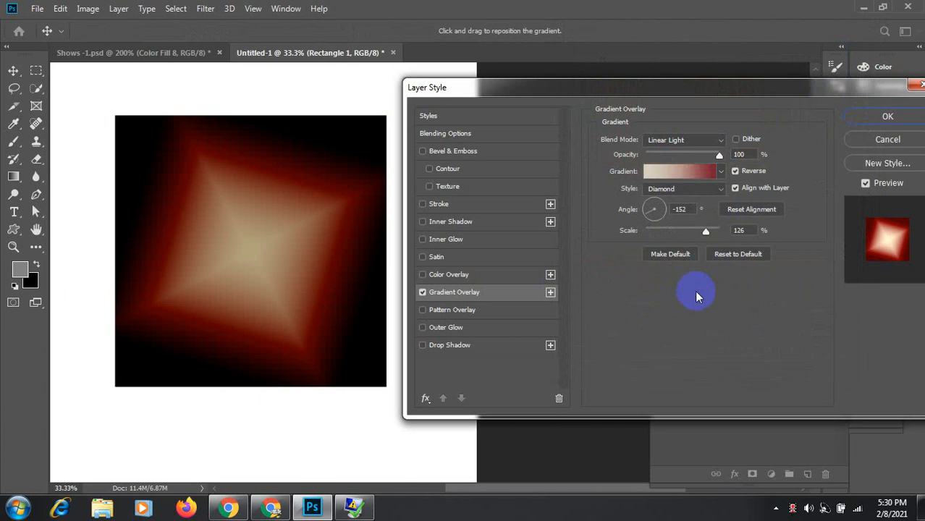
Step: Keep the overlay reversed at 100% opacity and turn on Dither
{"action": "left_click", "coordinate": [735, 171]}
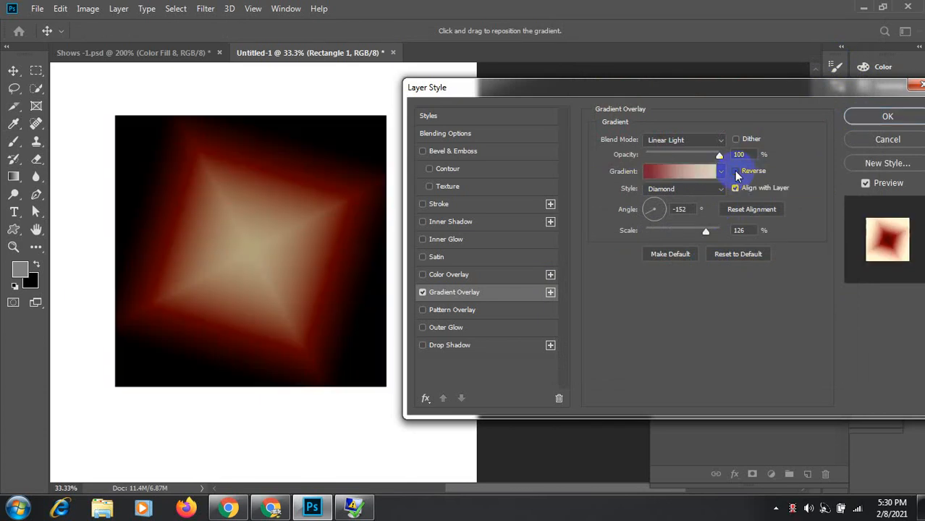
{"action": "left_click", "coordinate": [734, 170]}
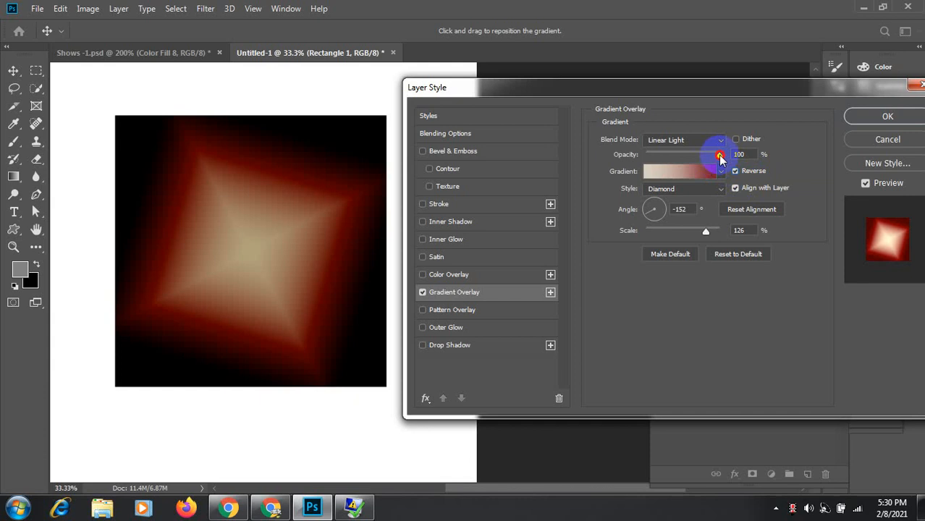
{"action": "left_click_drag", "start_coordinate": [720, 157], "coordinate": [750, 168]}
{"action": "left_click", "coordinate": [736, 140]}
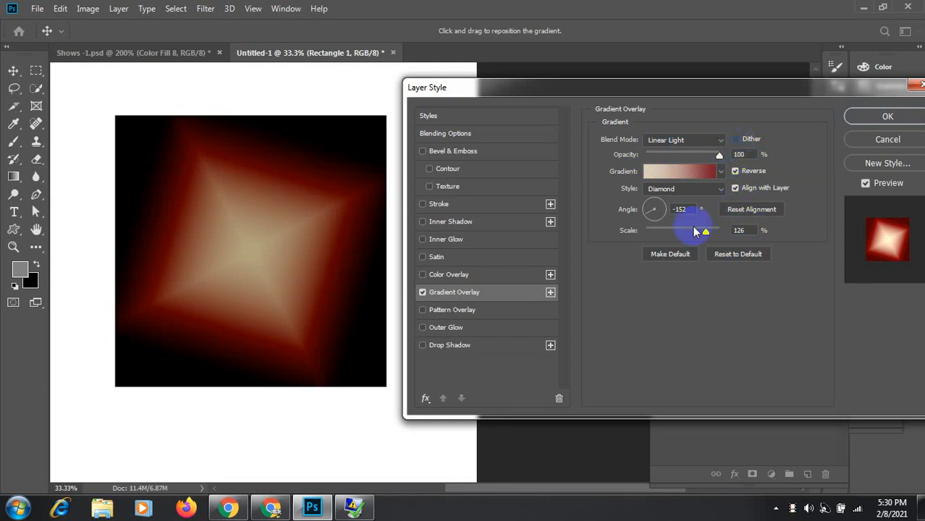
Step: Try Reflected and Angle styles, settle on a reversed Radial overlay, and open its gradient
{"action": "left_click", "coordinate": [722, 190]}
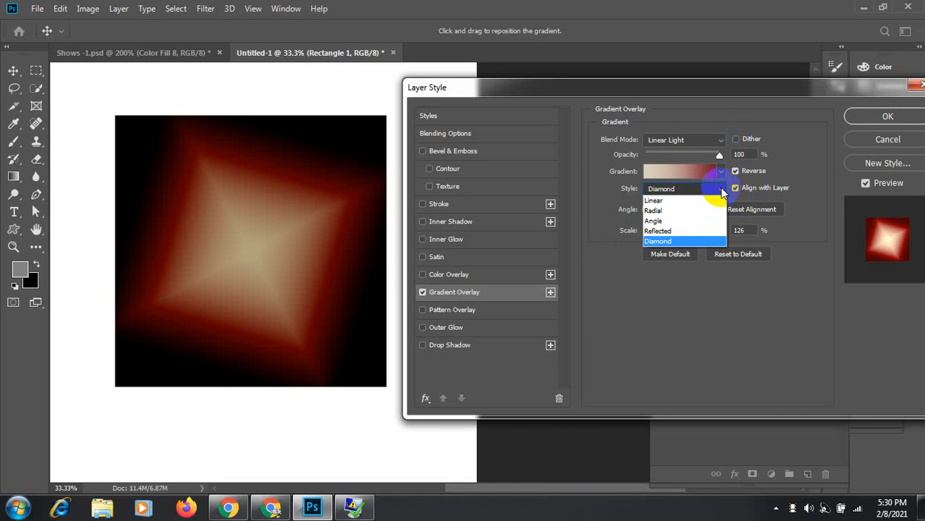
{"action": "left_click", "coordinate": [682, 230]}
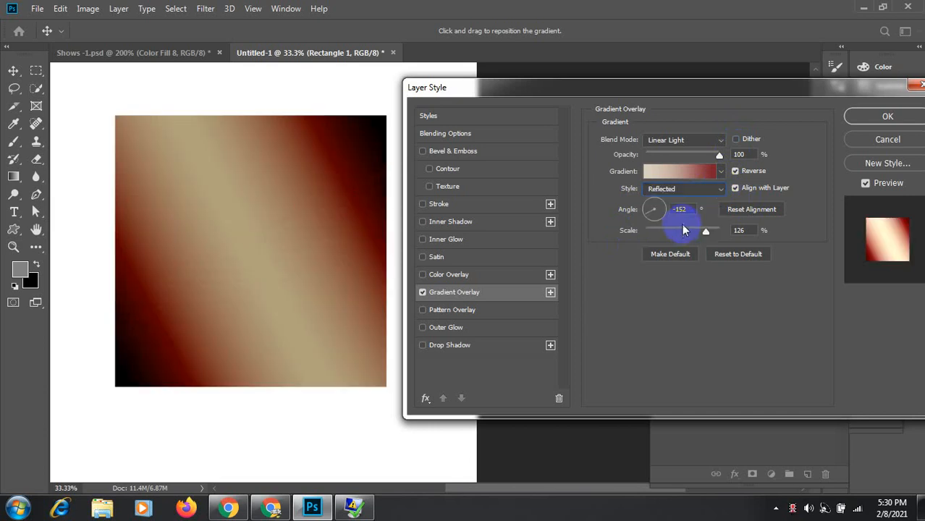
{"action": "left_click", "coordinate": [721, 188]}
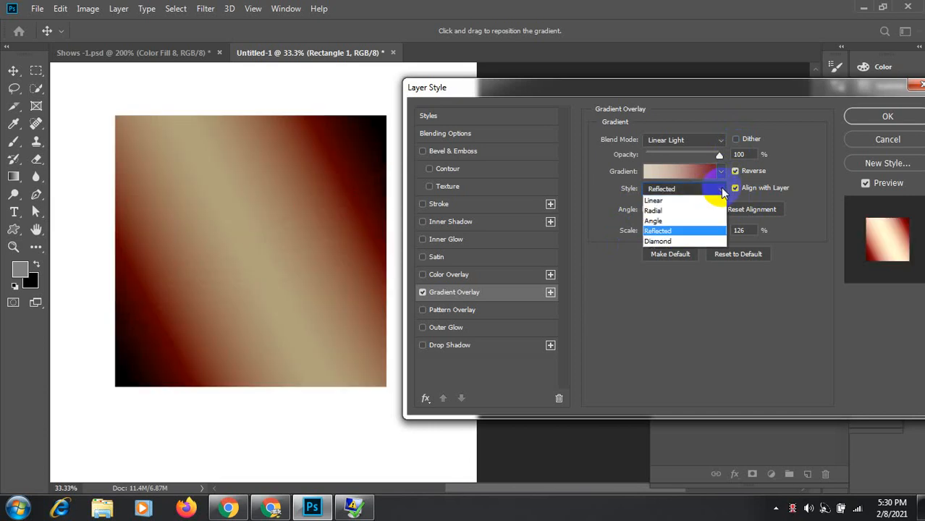
{"action": "left_click", "coordinate": [661, 221]}
{"action": "left_click", "coordinate": [721, 190]}
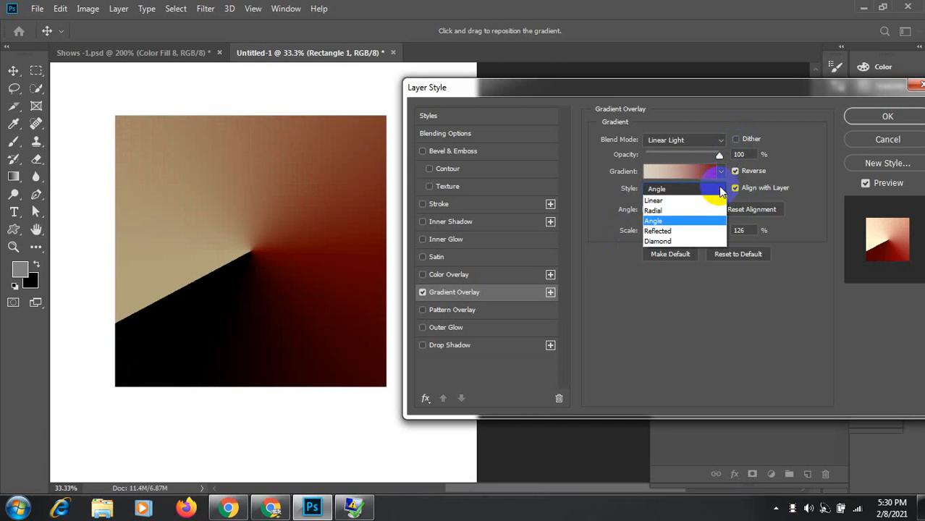
{"action": "left_click", "coordinate": [670, 211]}
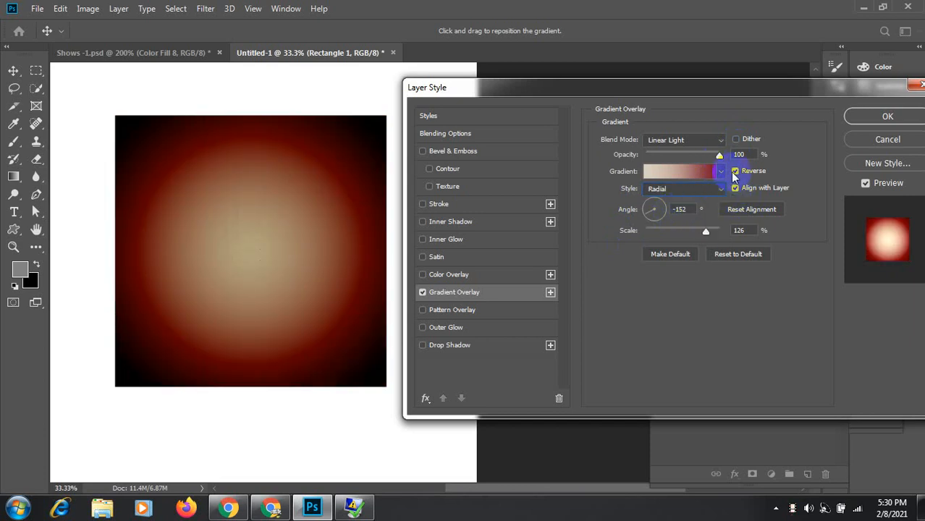
{"action": "left_click", "coordinate": [734, 171]}
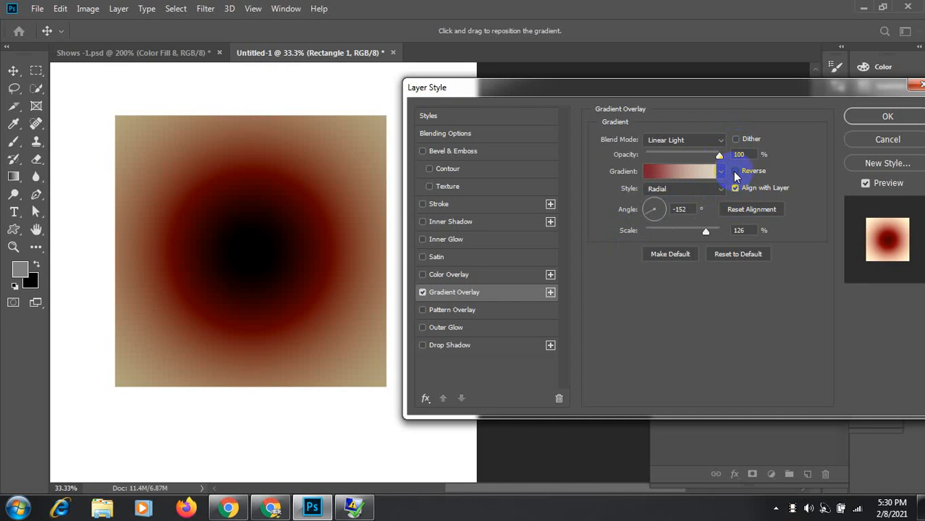
{"action": "left_click", "coordinate": [735, 173]}
{"action": "left_click", "coordinate": [687, 180]}
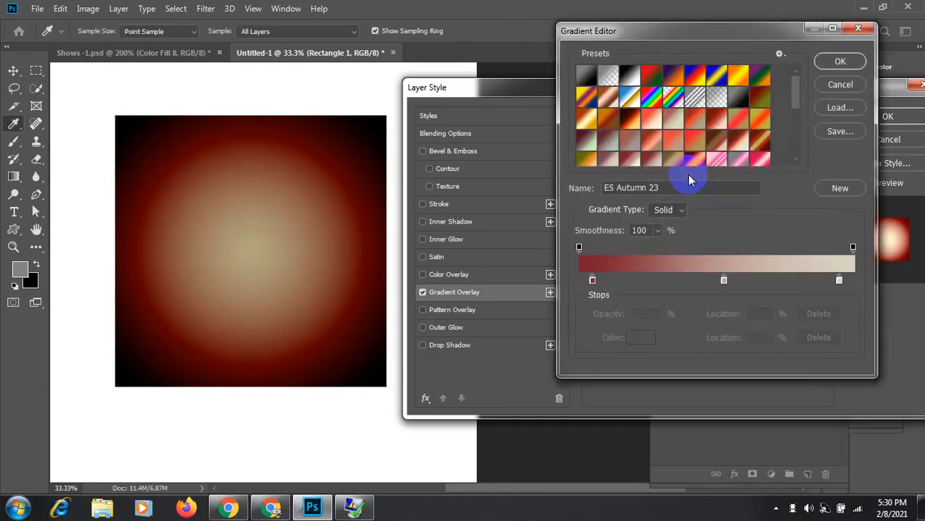
Step: Delete the rightmost stop and move the remaining two stops to 0% and 100%
{"action": "left_click", "coordinate": [840, 282]}
{"action": "left_click", "coordinate": [814, 338]}
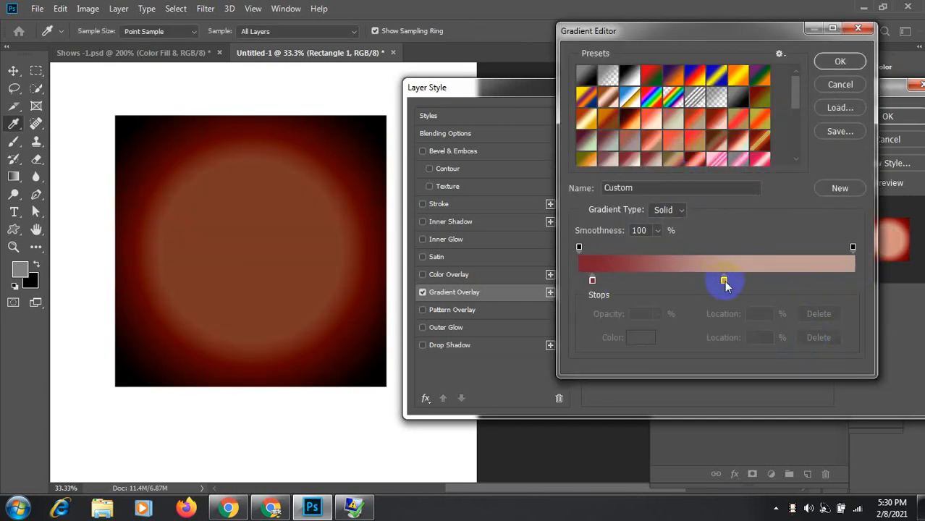
{"action": "left_click_drag", "start_coordinate": [724, 280], "coordinate": [908, 268]}
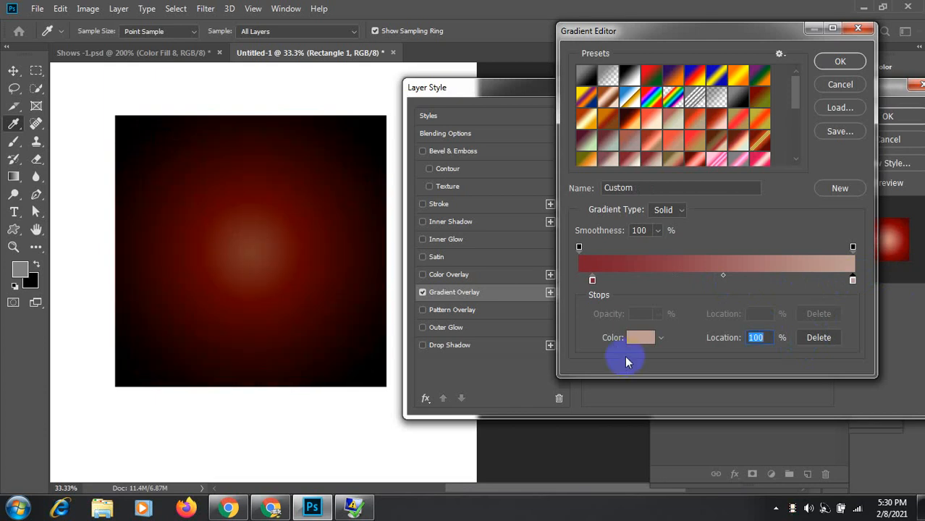
{"action": "left_click_drag", "start_coordinate": [592, 280], "coordinate": [578, 282]}
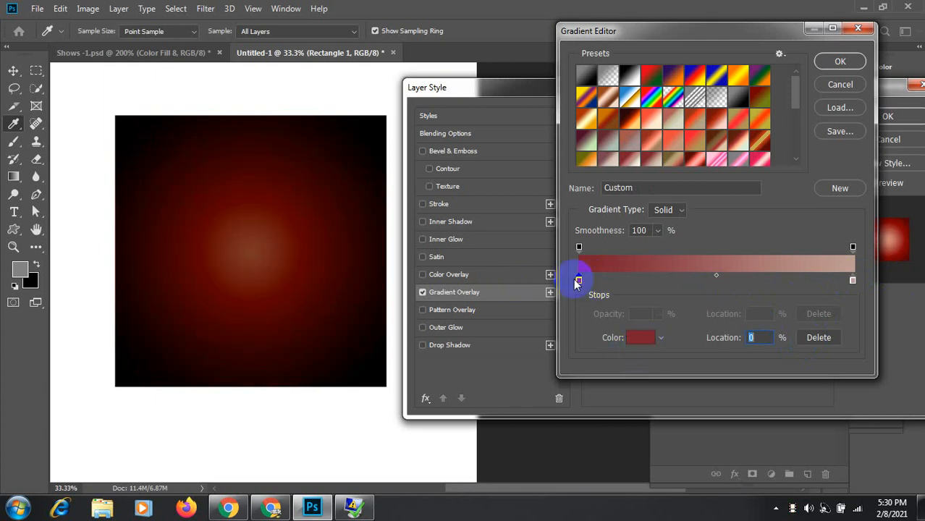
Step: Make the left stop near black and the right stop grey, then apply the gradient
{"action": "left_click", "coordinate": [641, 337]}
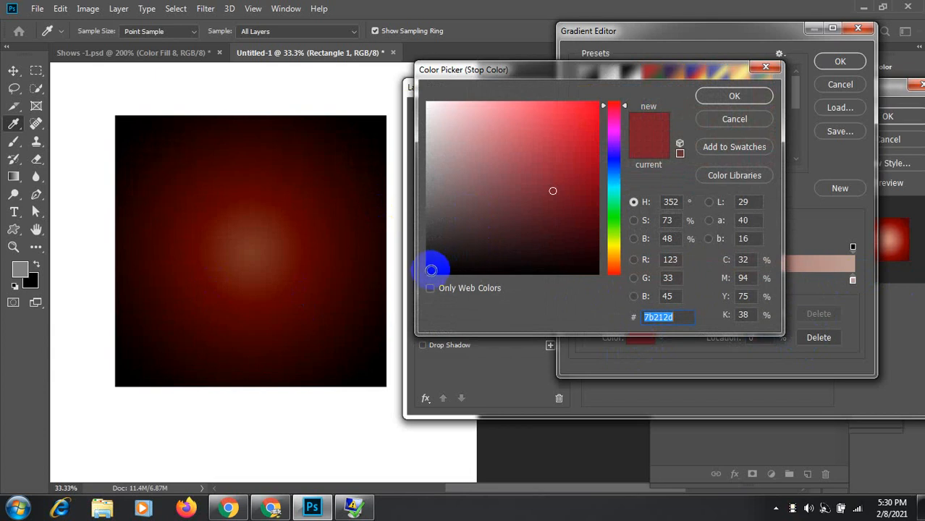
{"action": "left_click", "coordinate": [430, 269]}
{"action": "left_click", "coordinate": [705, 97]}
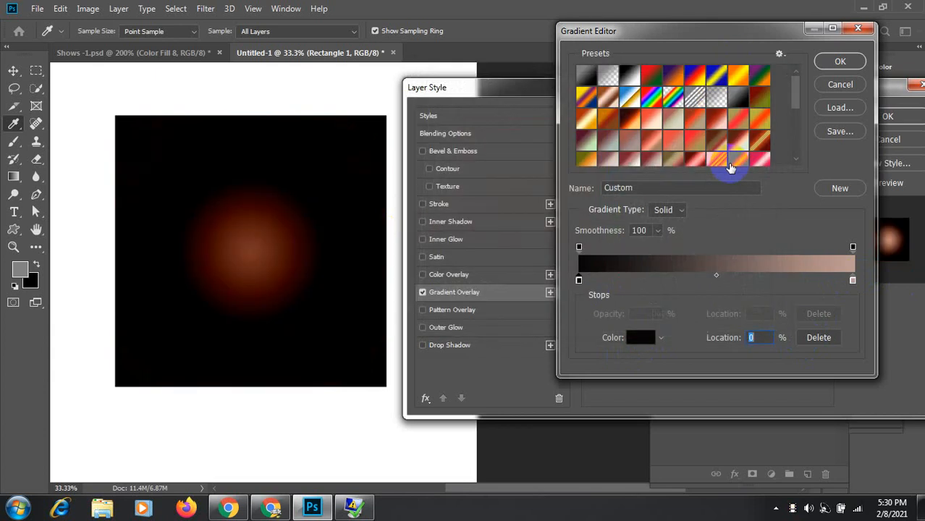
{"action": "left_click", "coordinate": [853, 281]}
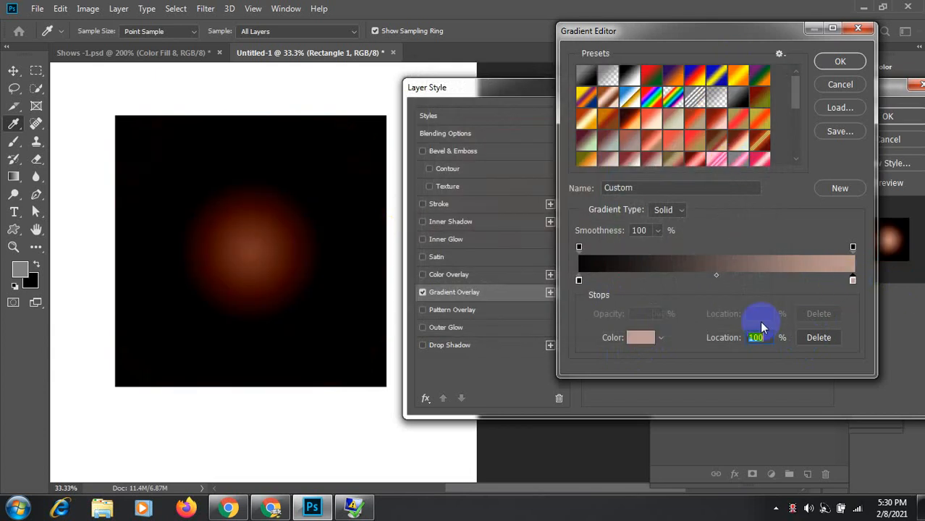
{"action": "left_click", "coordinate": [629, 336]}
{"action": "left_click", "coordinate": [430, 155]}
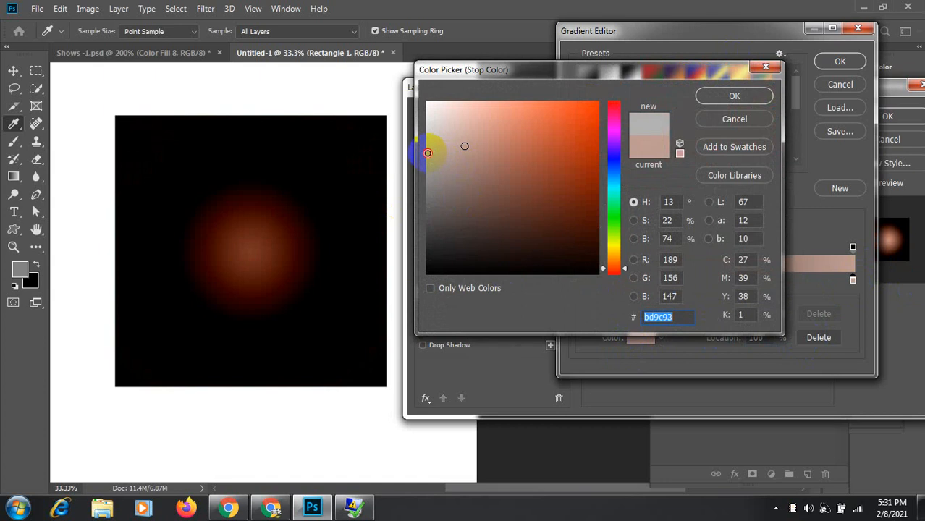
{"action": "left_click", "coordinate": [716, 94]}
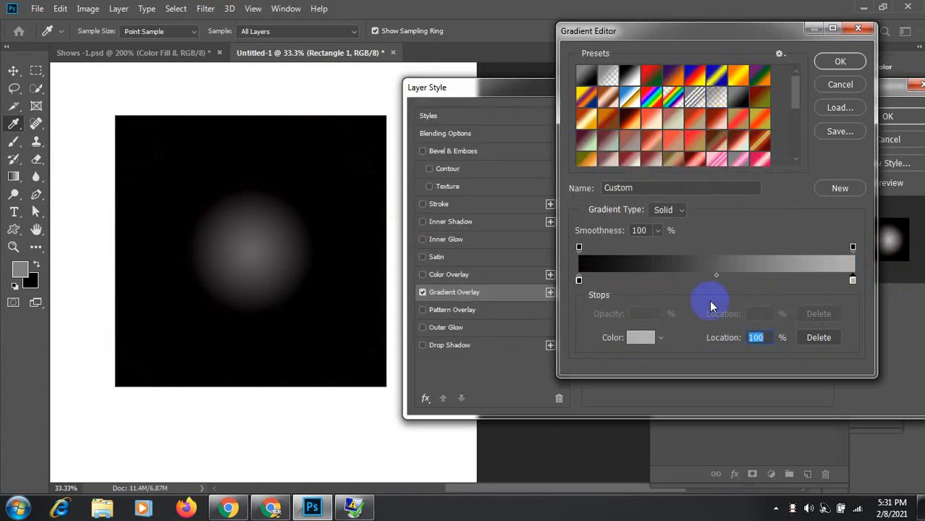
{"action": "left_click", "coordinate": [839, 62]}
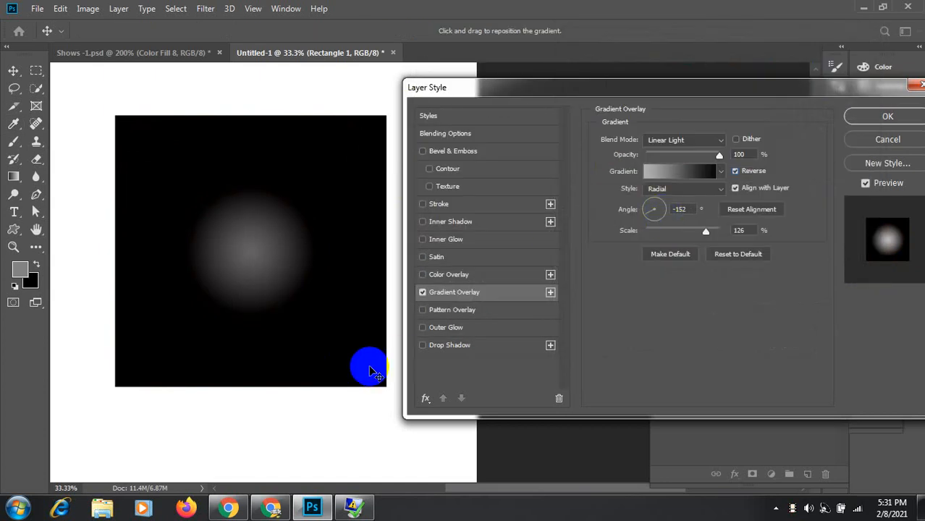
Step: Scale the overlay to 150% at -177°, comparing Reverse on and off and ending reversed
{"action": "left_click_drag", "start_coordinate": [697, 236], "coordinate": [863, 227]}
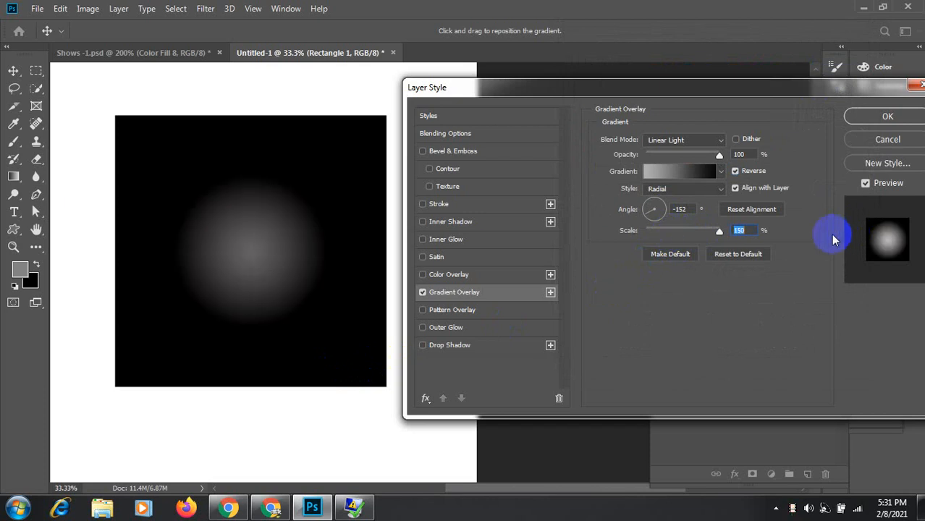
{"action": "left_click", "coordinate": [654, 208]}
{"action": "left_click_drag", "start_coordinate": [656, 207], "coordinate": [648, 215]}
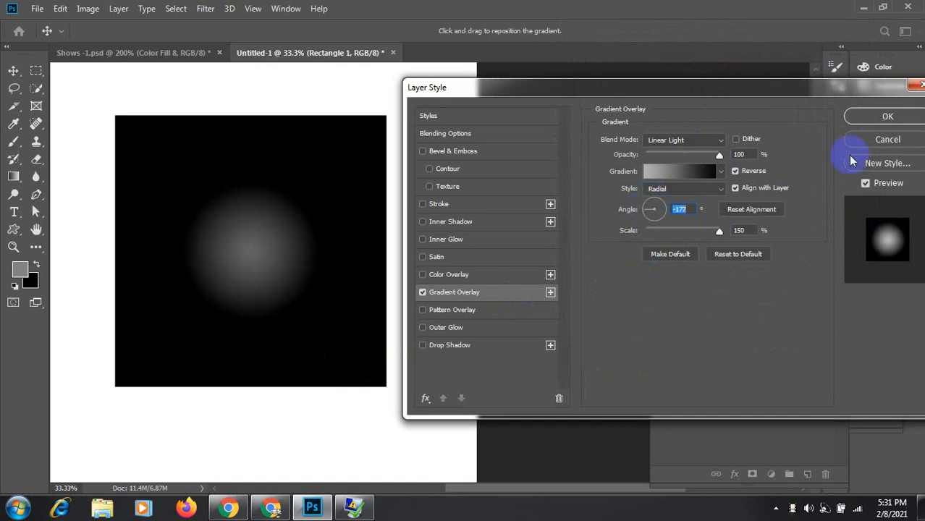
{"action": "left_click", "coordinate": [747, 175]}
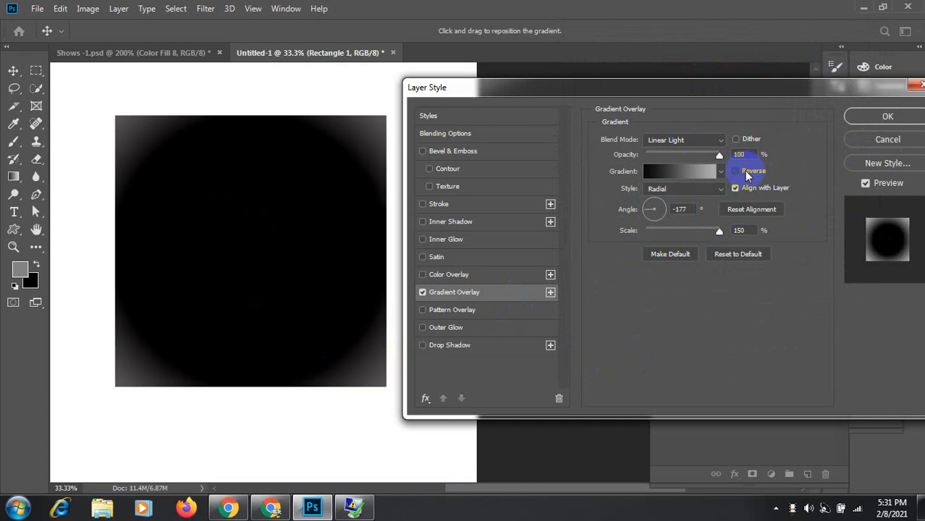
{"action": "left_click", "coordinate": [747, 175]}
{"action": "left_click", "coordinate": [747, 175]}
{"action": "left_click", "coordinate": [747, 174]}
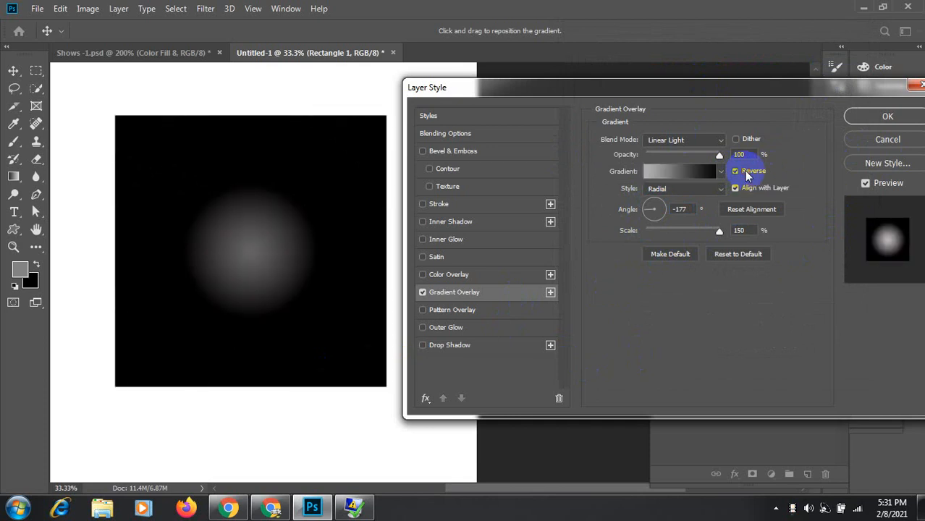
{"action": "left_click", "coordinate": [747, 174]}
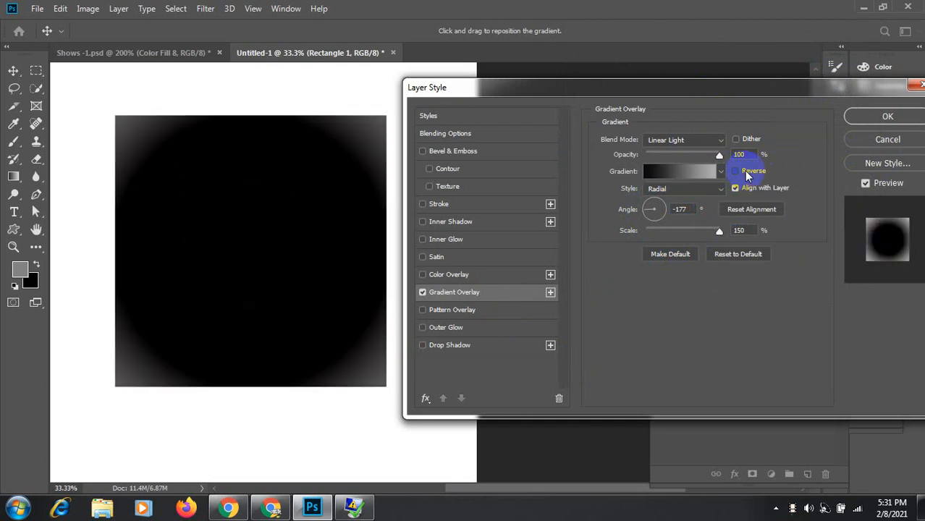
{"action": "left_click", "coordinate": [747, 174]}
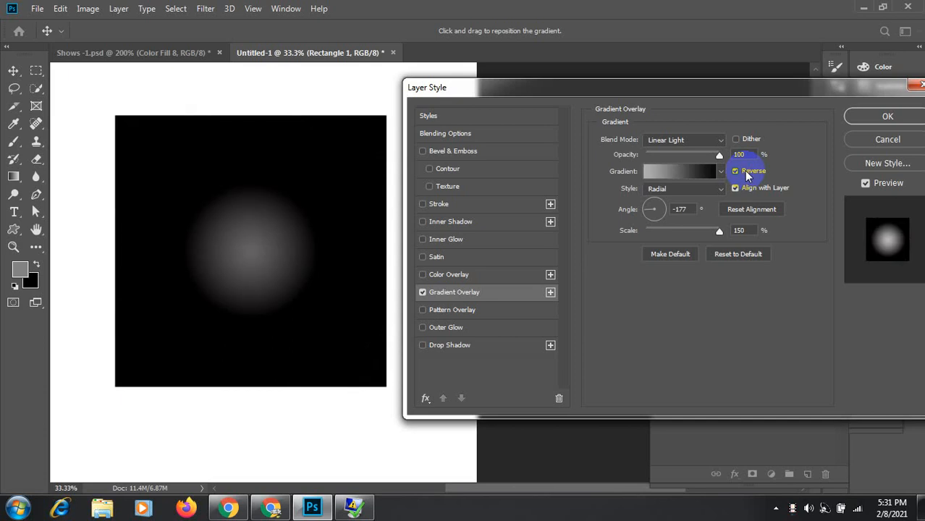
{"action": "left_click", "coordinate": [747, 174]}
{"action": "left_click", "coordinate": [747, 174]}
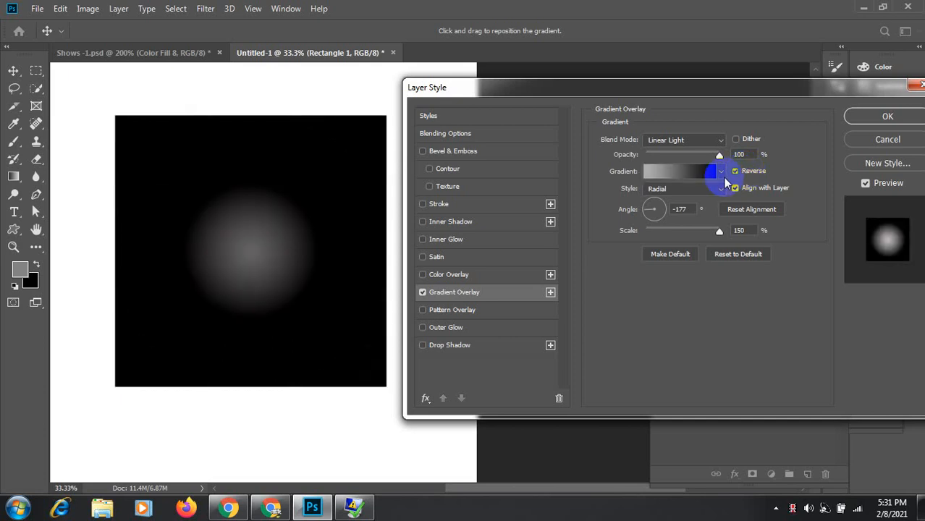
Step: Switch the overlay style to Linear and bring up the Google Meet call
{"action": "left_click", "coordinate": [717, 190]}
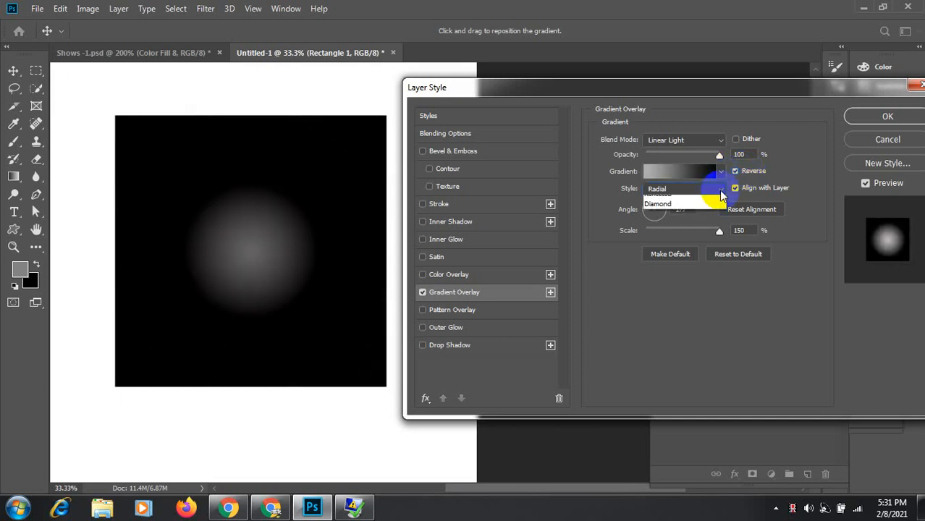
{"action": "left_click", "coordinate": [655, 200]}
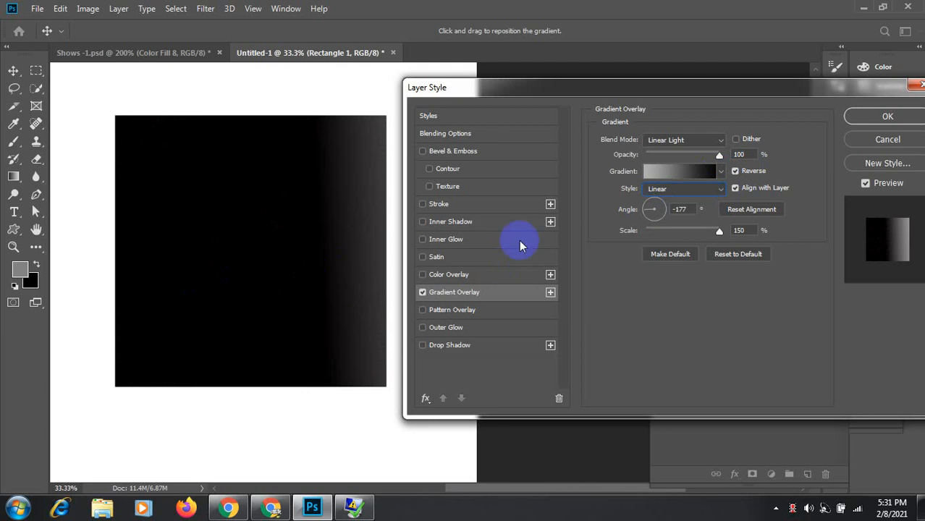
{"action": "left_click", "coordinate": [272, 508]}
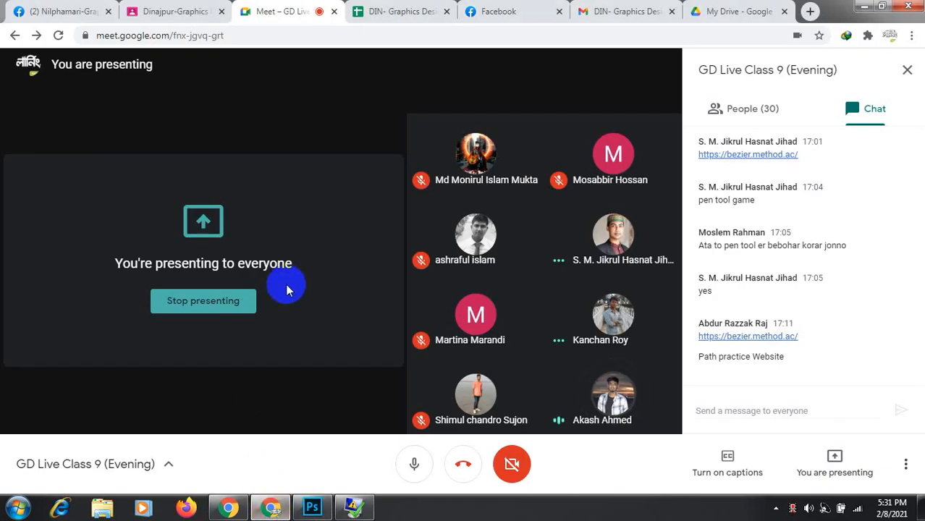
Step: Check the system tray flyout, then switch from the Meet call back to Photoshop
{"action": "left_click", "coordinate": [777, 509]}
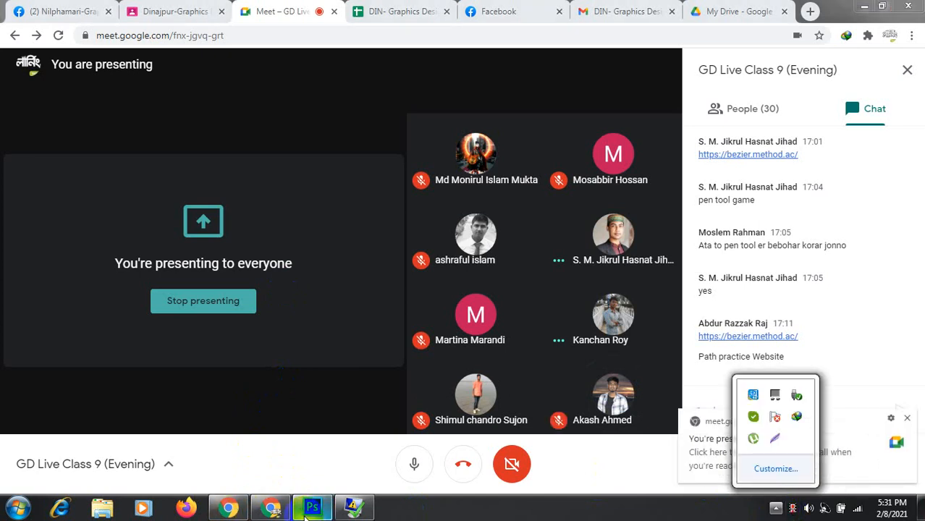
{"action": "left_click", "coordinate": [265, 510]}
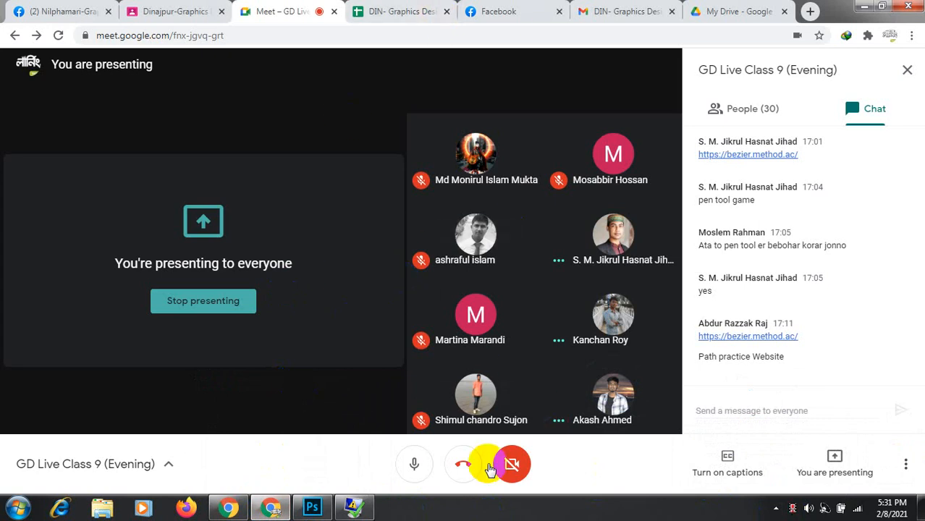
{"action": "left_click", "coordinate": [313, 508]}
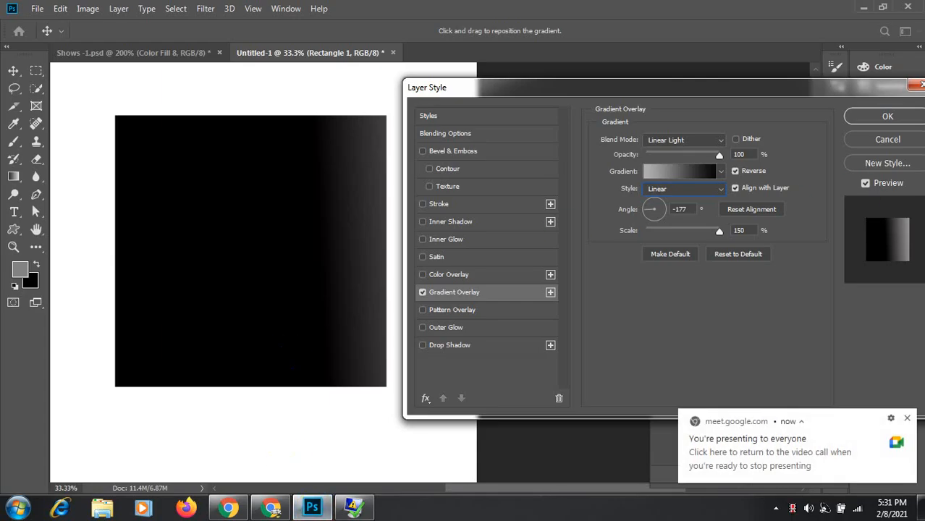
Step: Cancel the Layer Style dialog and close the Google Meet presenting notification
{"action": "left_click", "coordinate": [886, 139]}
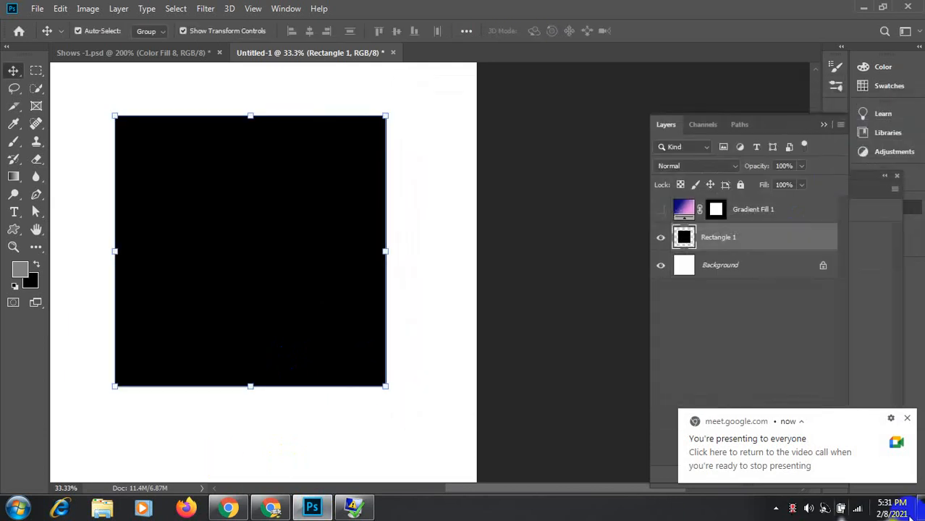
{"action": "left_click", "coordinate": [906, 419]}
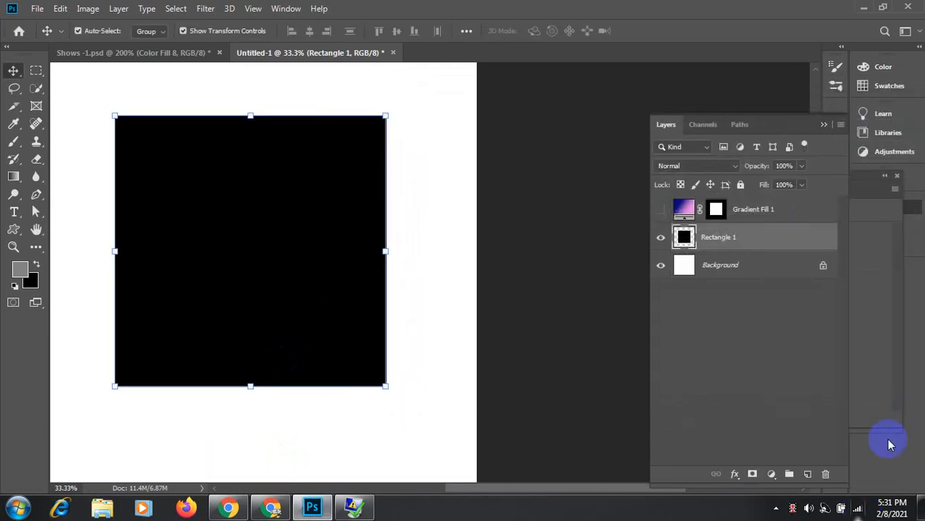